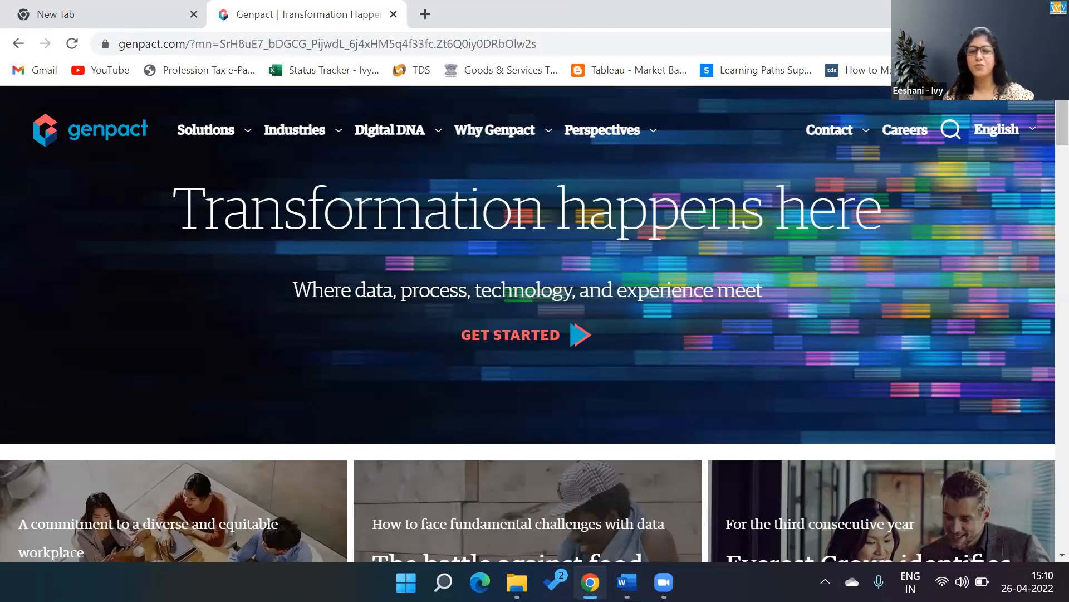
Find Tableau through the Windows search and launch Tableau Public 2021.1.
click(591, 582)
click(591, 582)
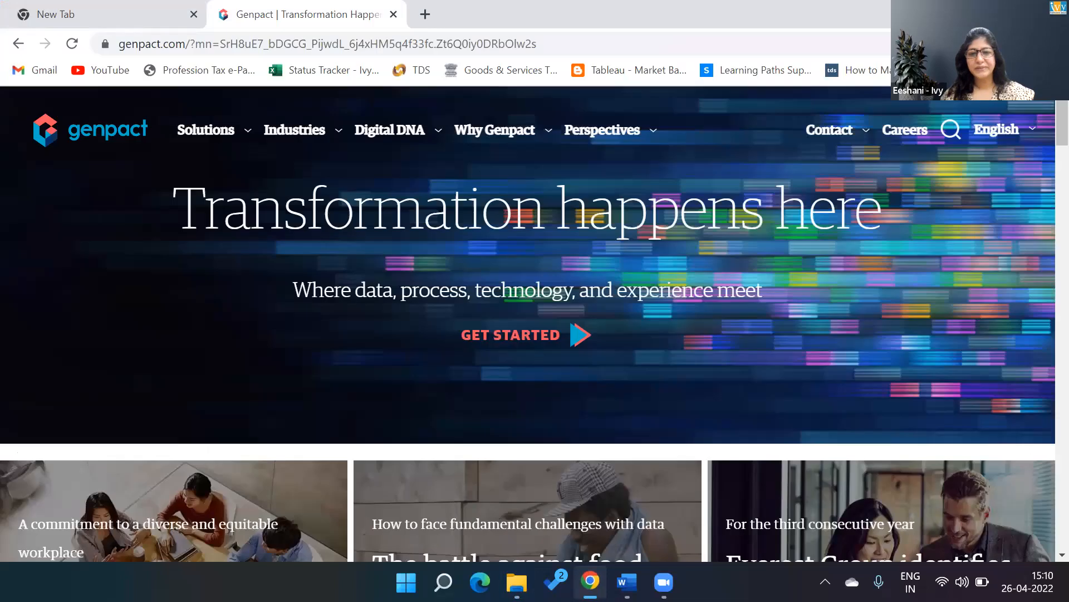
mouse_move(626, 582)
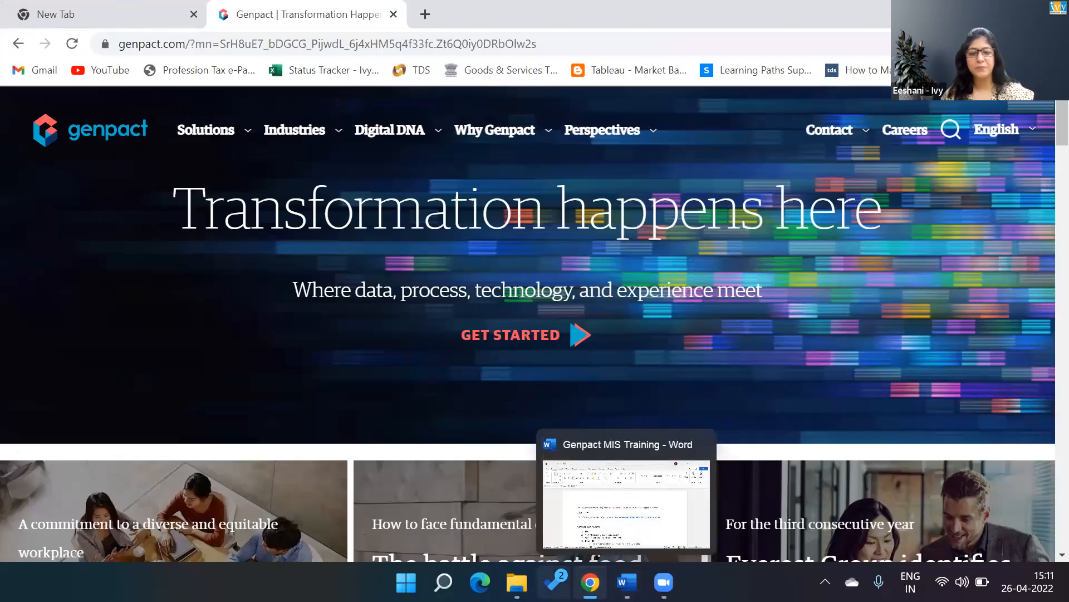
click(444, 582)
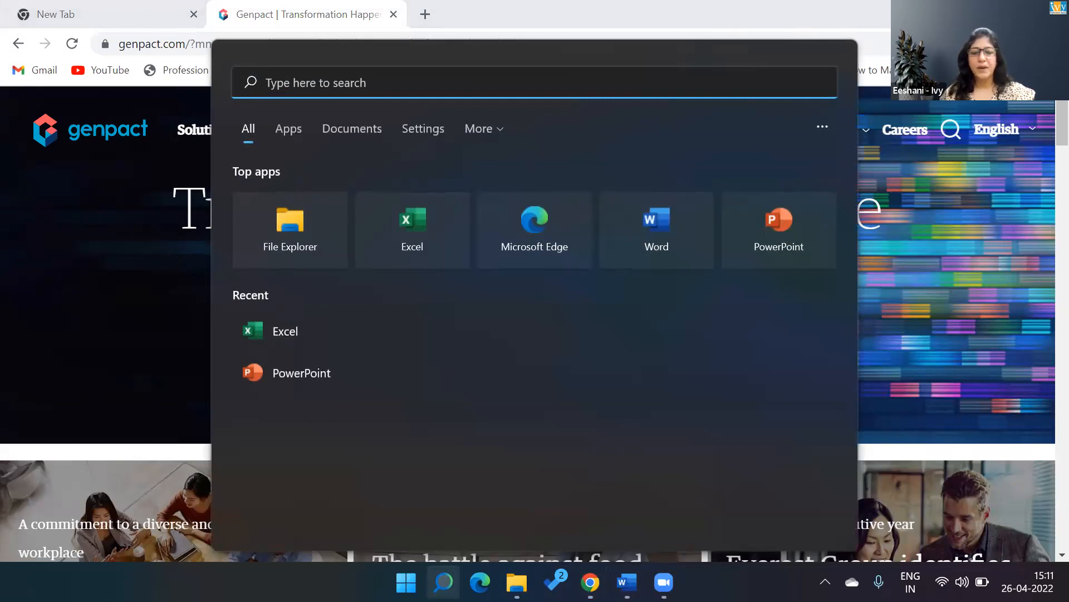
text(tableau)
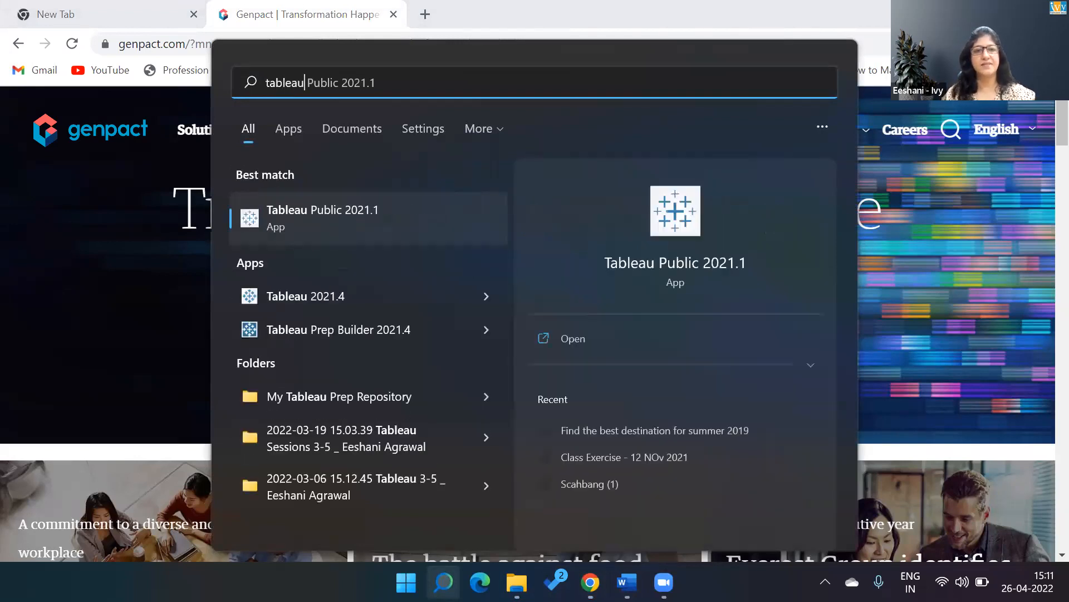
click(452, 238)
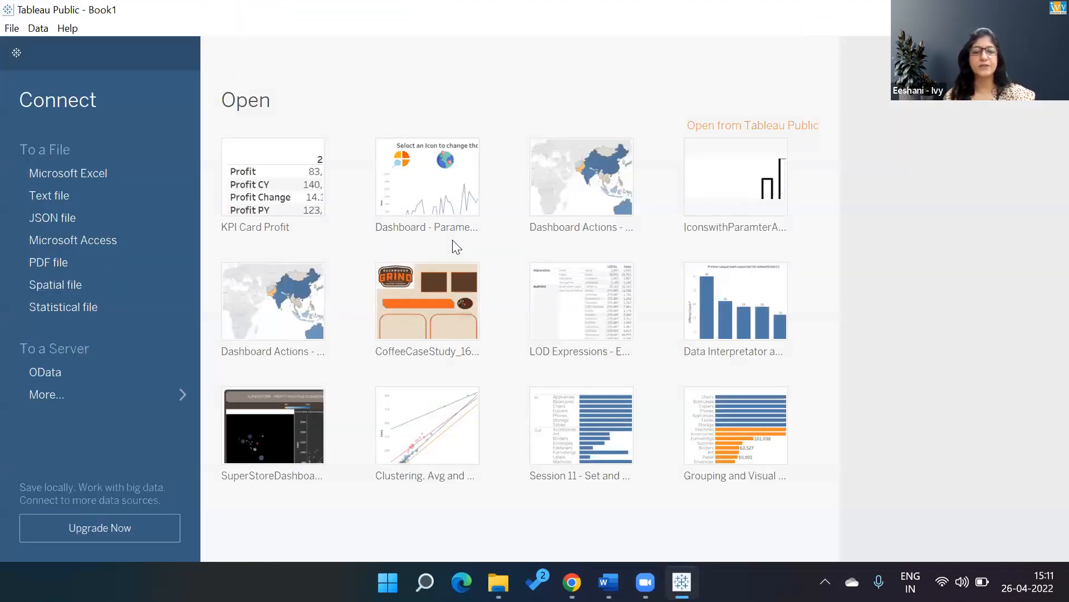
Connect to the Excel workbook Super Store Sales data modified 09-08-2021 and go to the Sheet 1 worksheet.
click(95, 174)
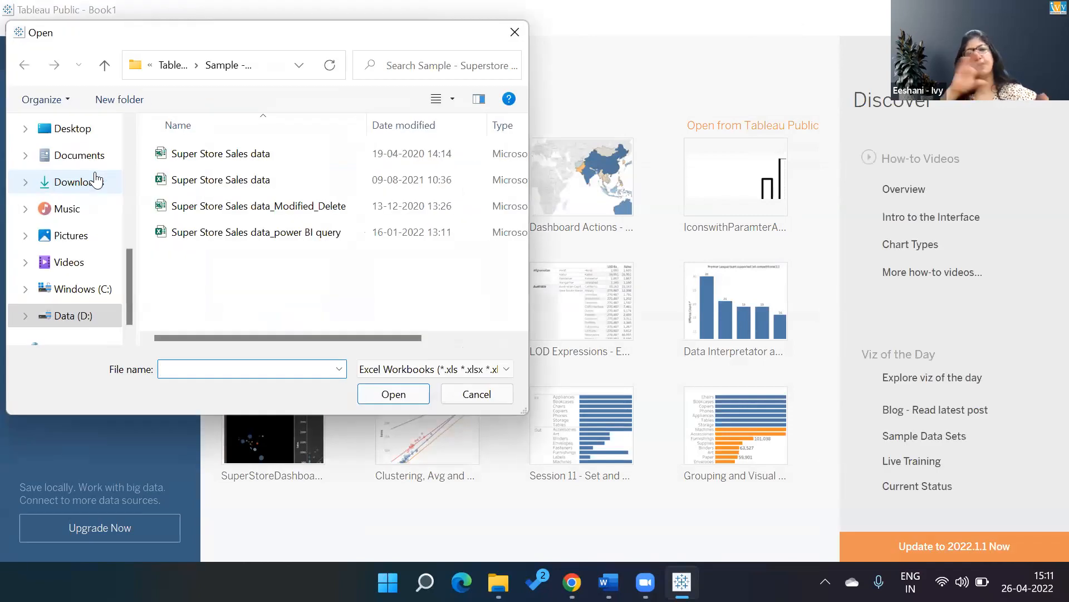
click(223, 179)
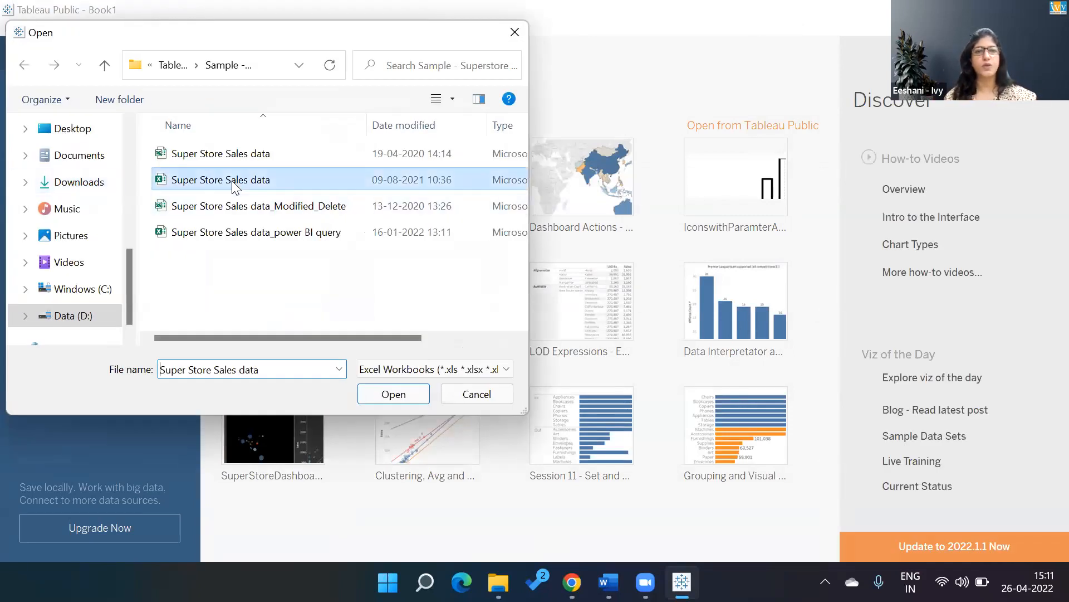
click(389, 396)
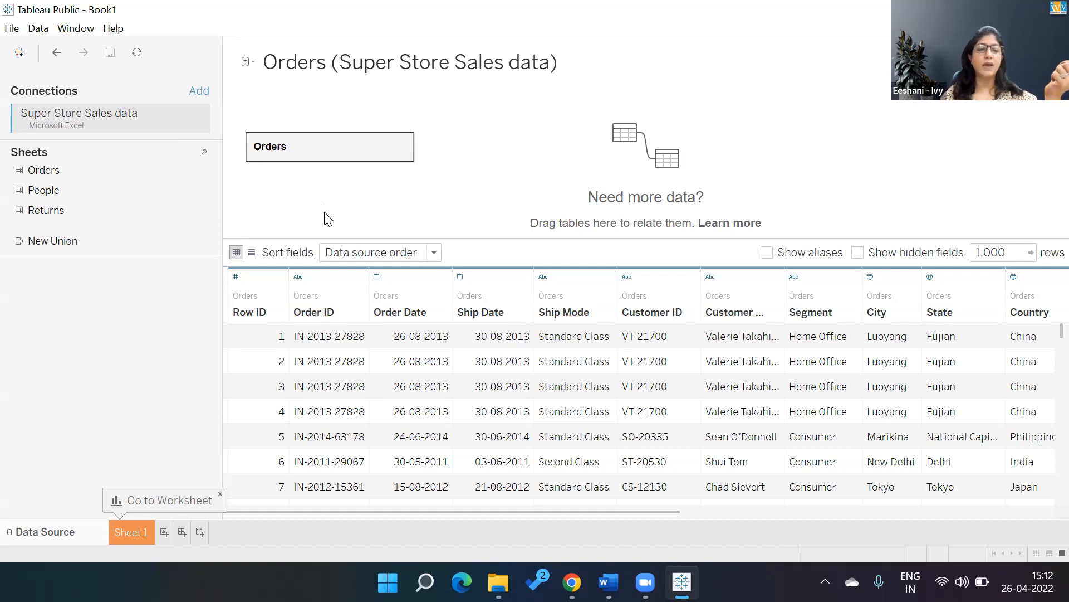
click(131, 534)
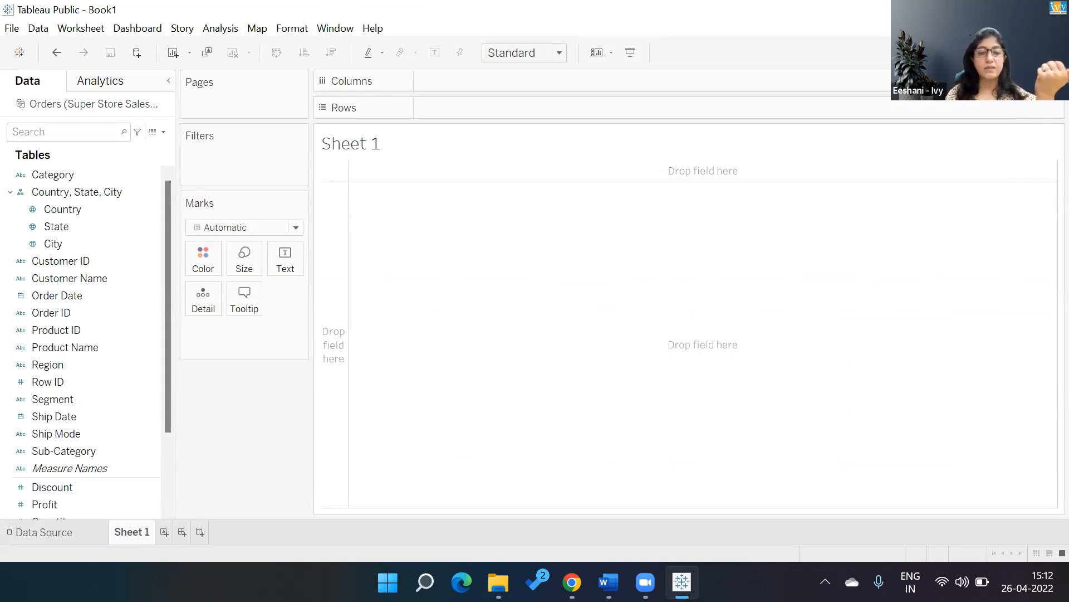
click(76, 174)
double_click(76, 175)
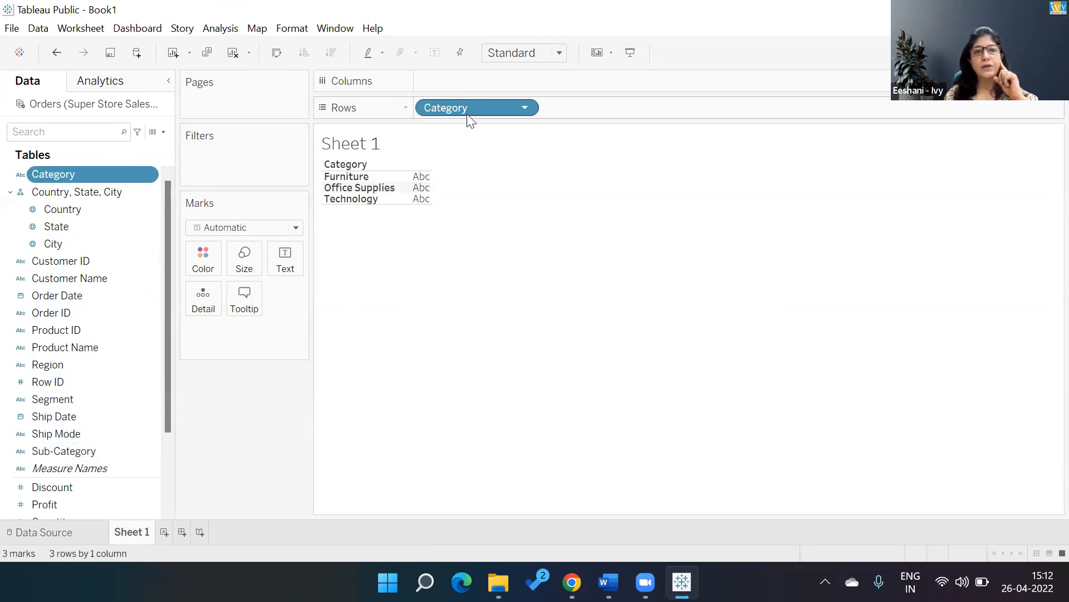
drag(465, 108, 166, 454)
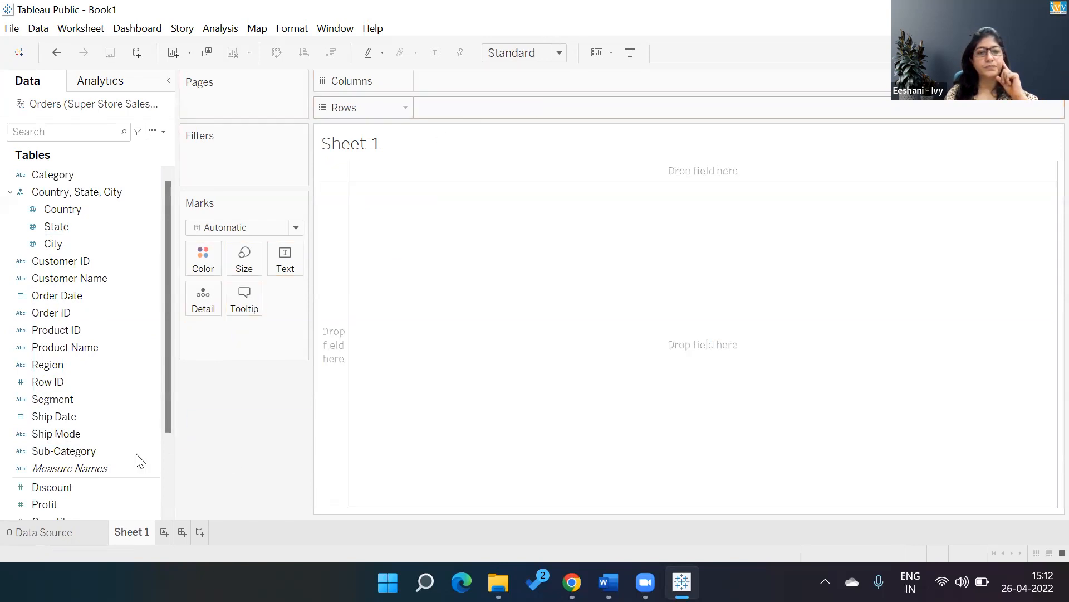
Create a hierarchy from Sub-Category named "Categiry, Sub-Category" and place Category in it above Sub-Category.
right_click(86, 458)
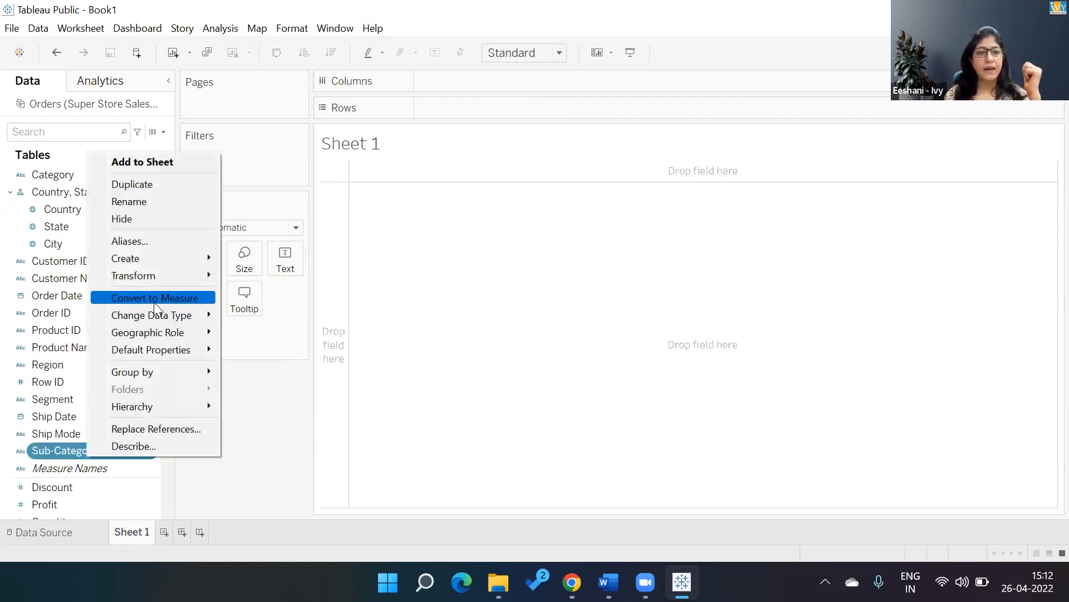
mouse_move(150, 411)
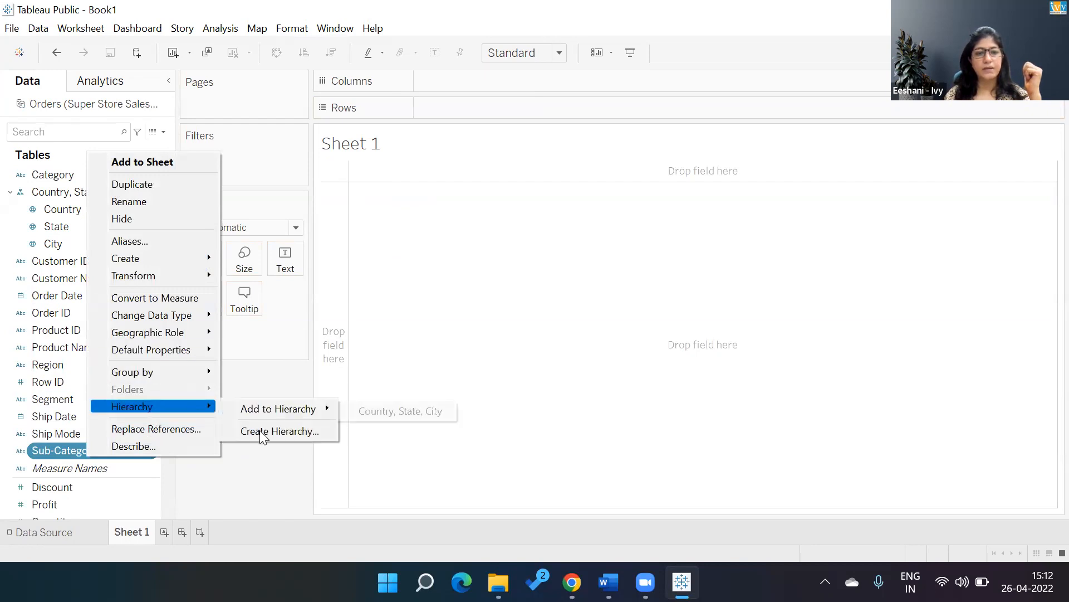
click(259, 435)
key(Left)
key(Left)
key(Left)
key(Left)
key(Left)
key(Left)
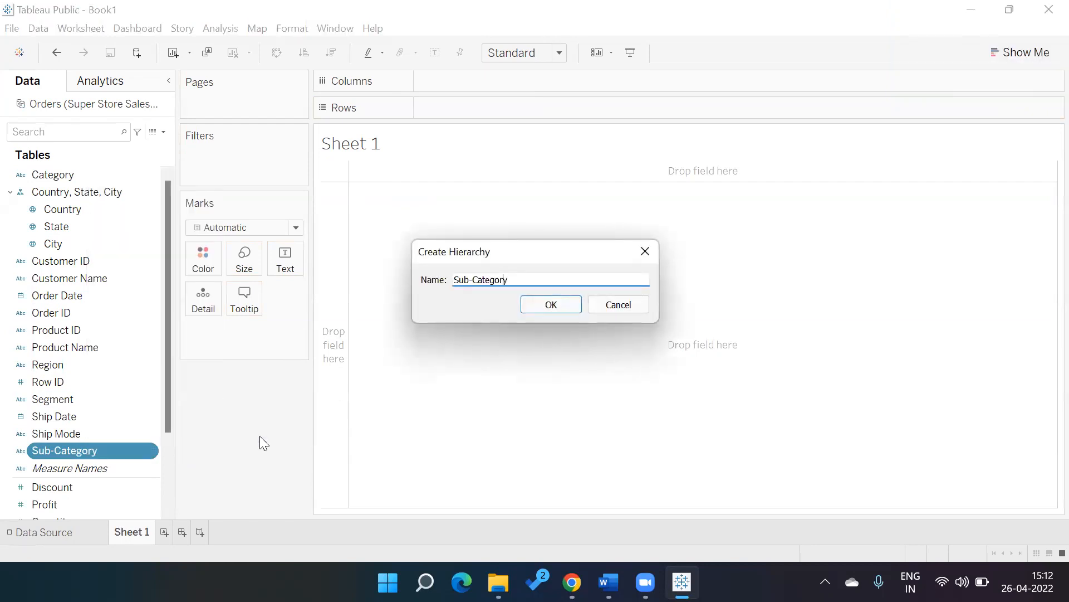
text(Categiry,)
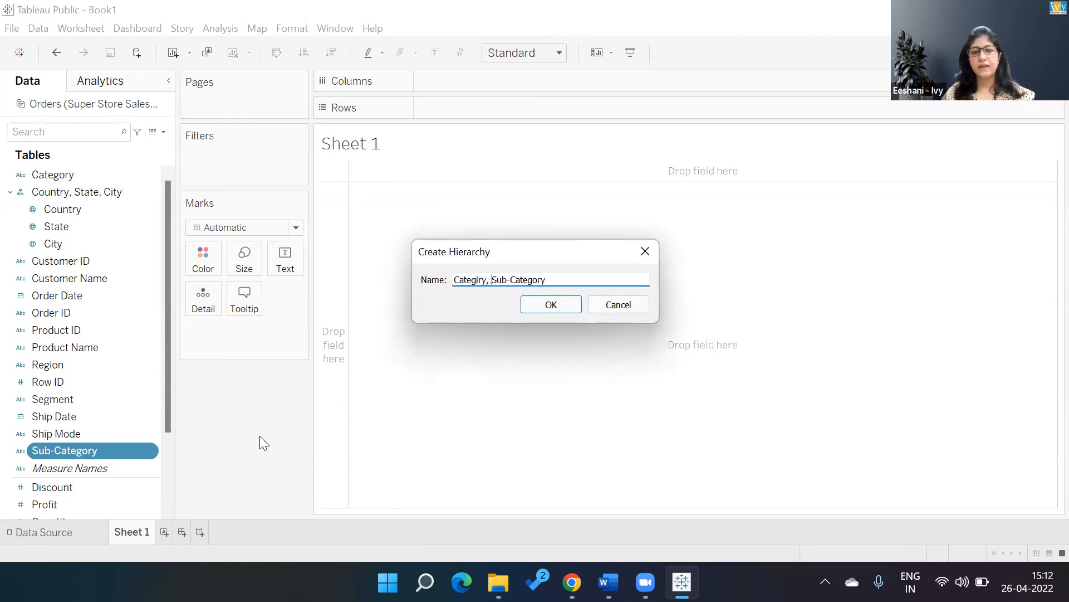
key(Return)
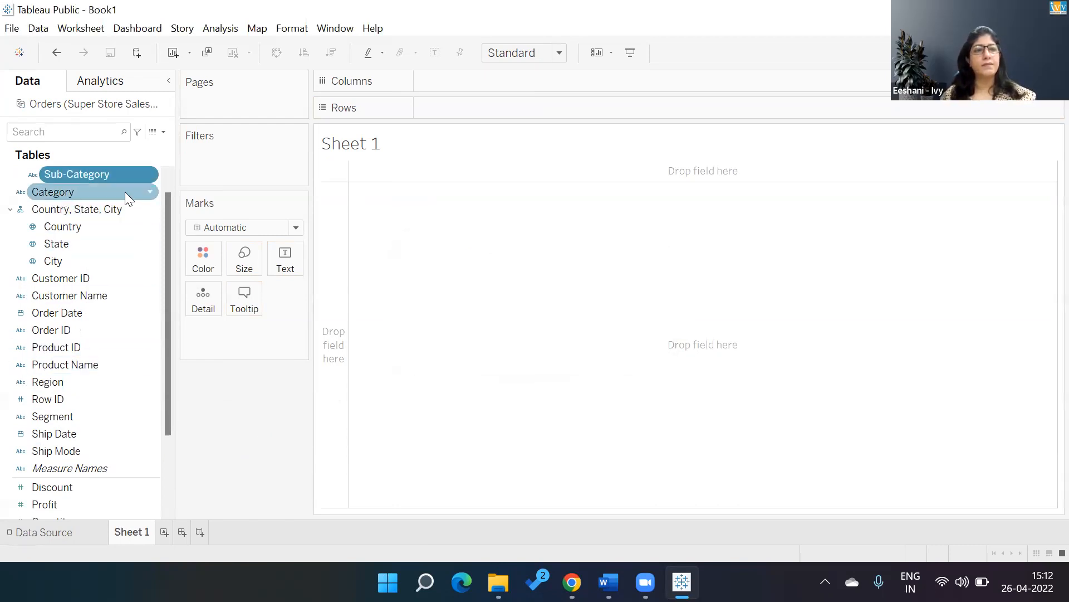
drag(165, 208, 165, 172)
drag(33, 210, 54, 192)
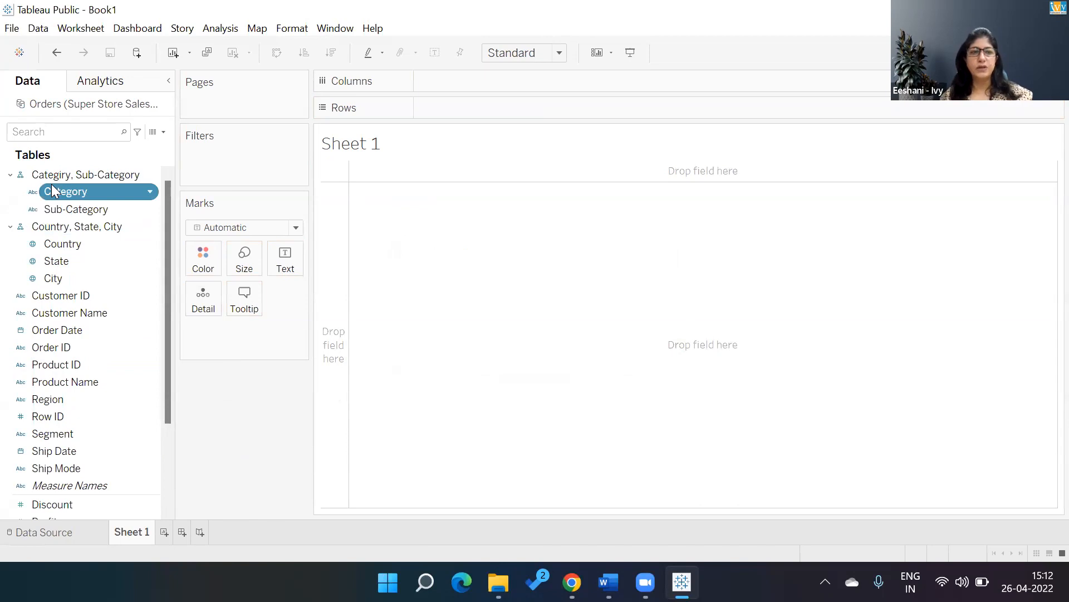
Build a text table of Sales by Category in rows and expand the hierarchy down to Sub-Category.
double_click(61, 190)
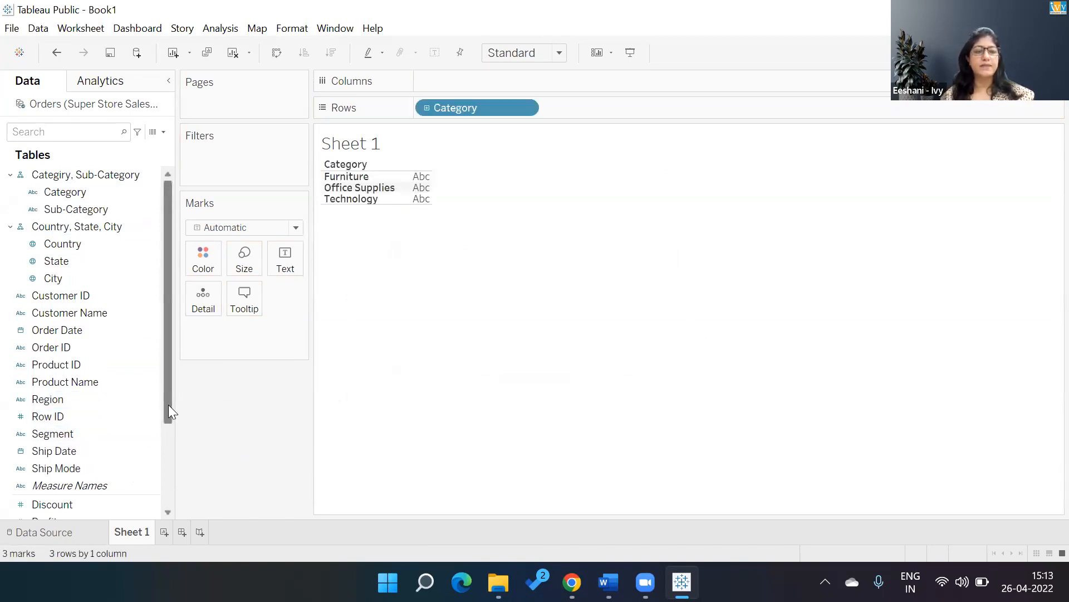
drag(168, 404, 167, 454)
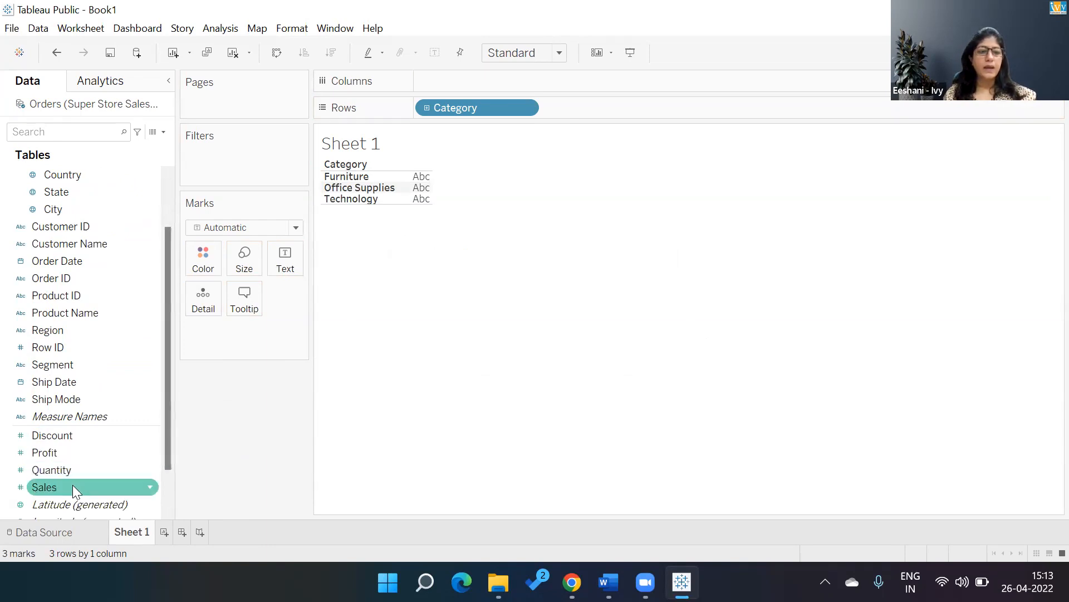
double_click(72, 487)
click(426, 107)
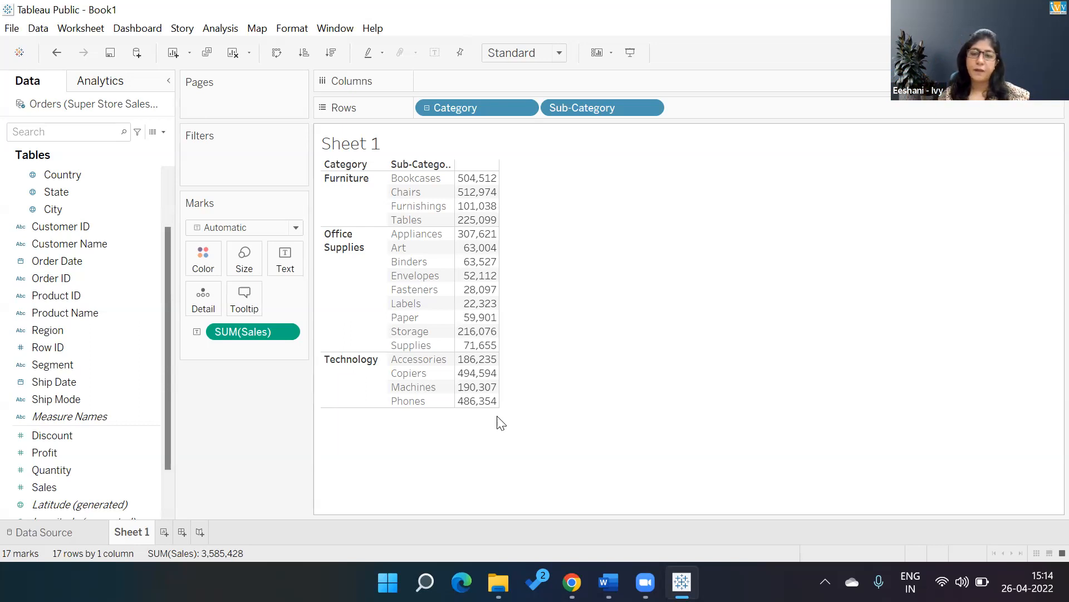
Change the sheet title to "Asymmteric Drilling" and remove Sub-Category from the rows.
double_click(444, 150)
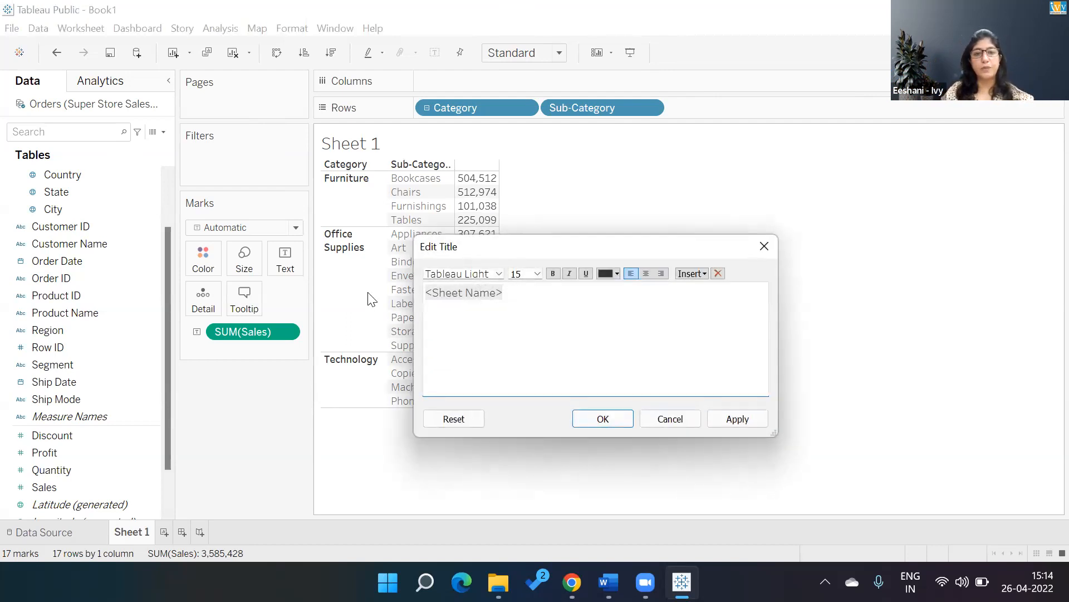
key(BackSpace)
text(Asymm)
text(teric D)
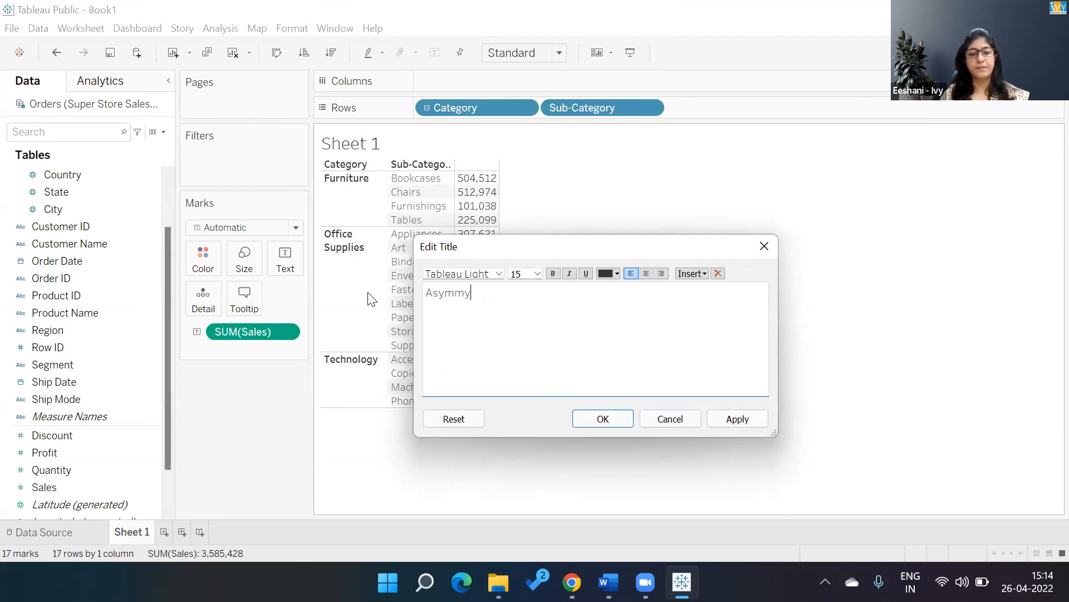
text(rilling)
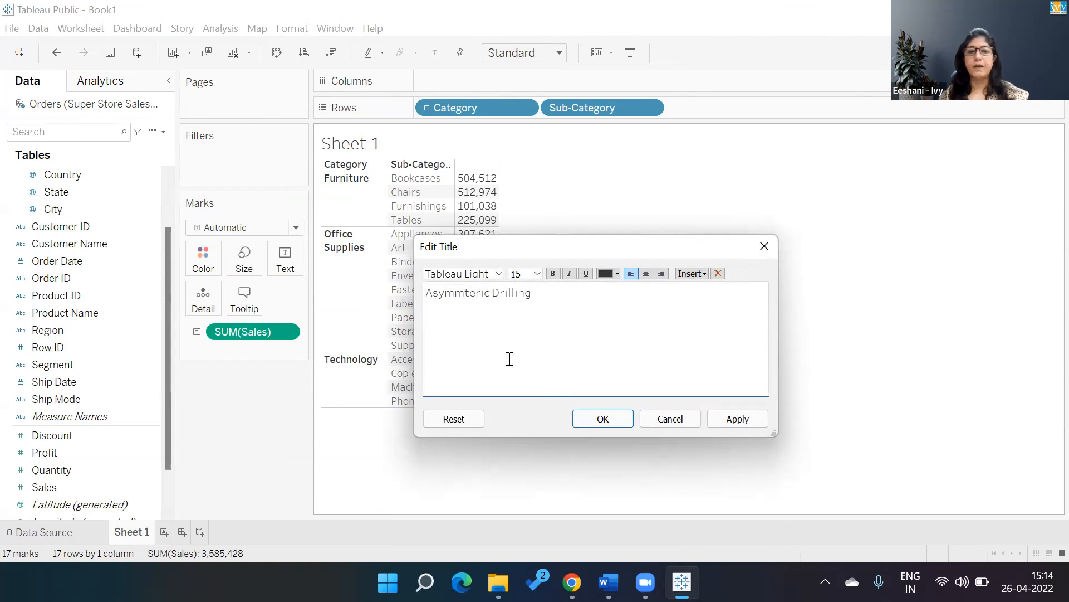
click(585, 426)
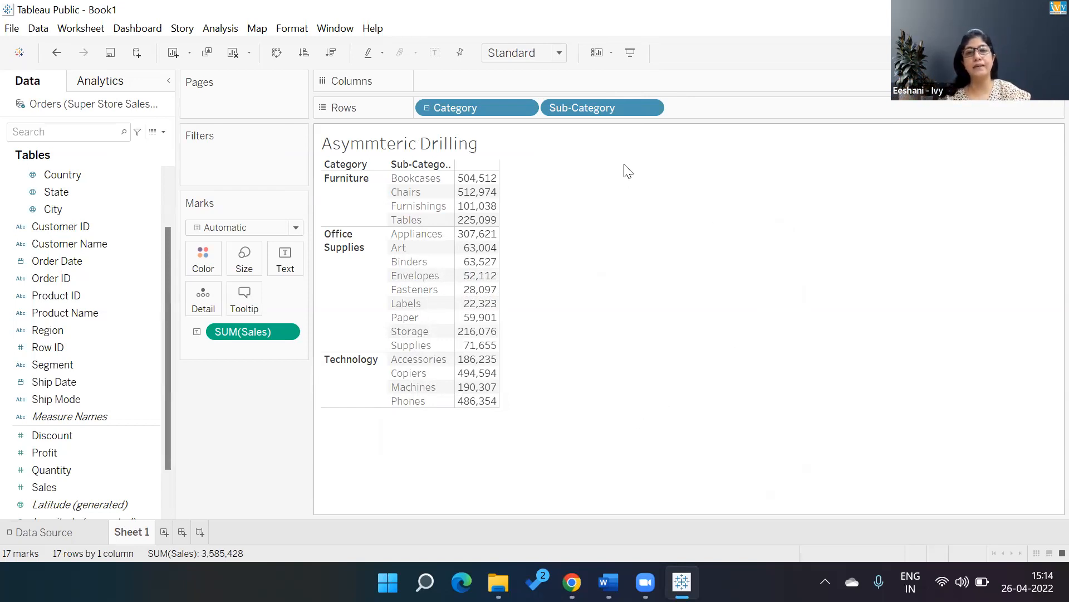
drag(595, 107, 233, 411)
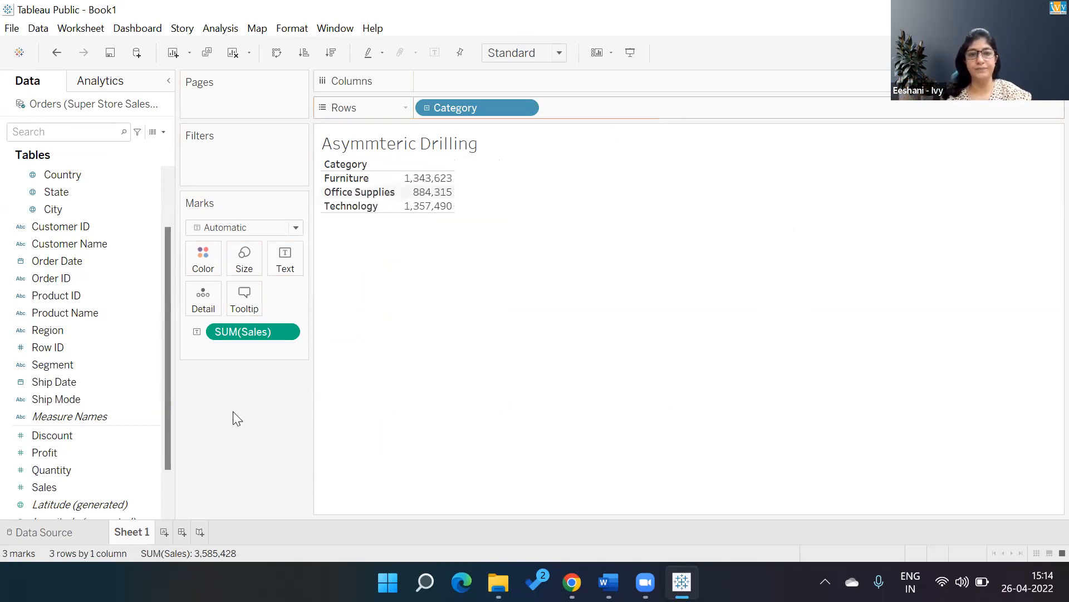
click(163, 133)
click(149, 146)
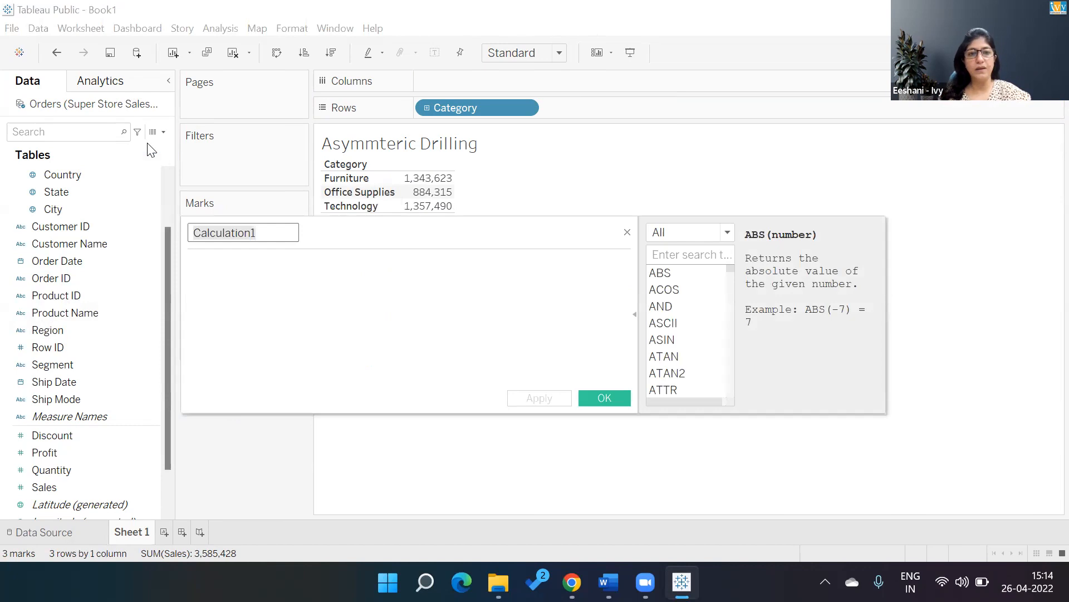
text(LCK)
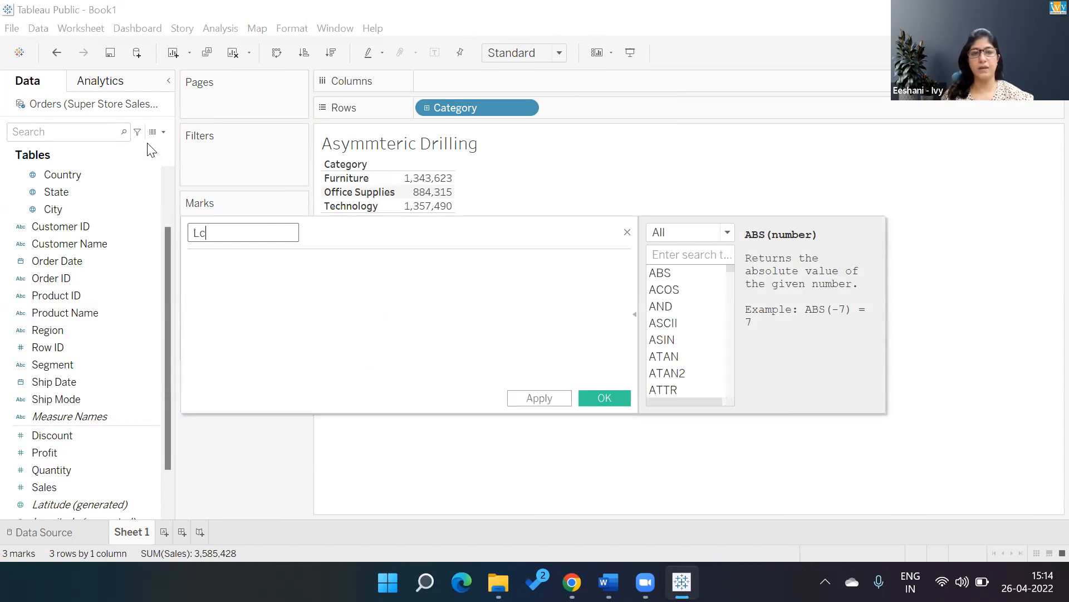
key(BackSpace)
key(BackSpace)
key(BackSpace)
text(CL)
key(BackSpace)
text(lick t)
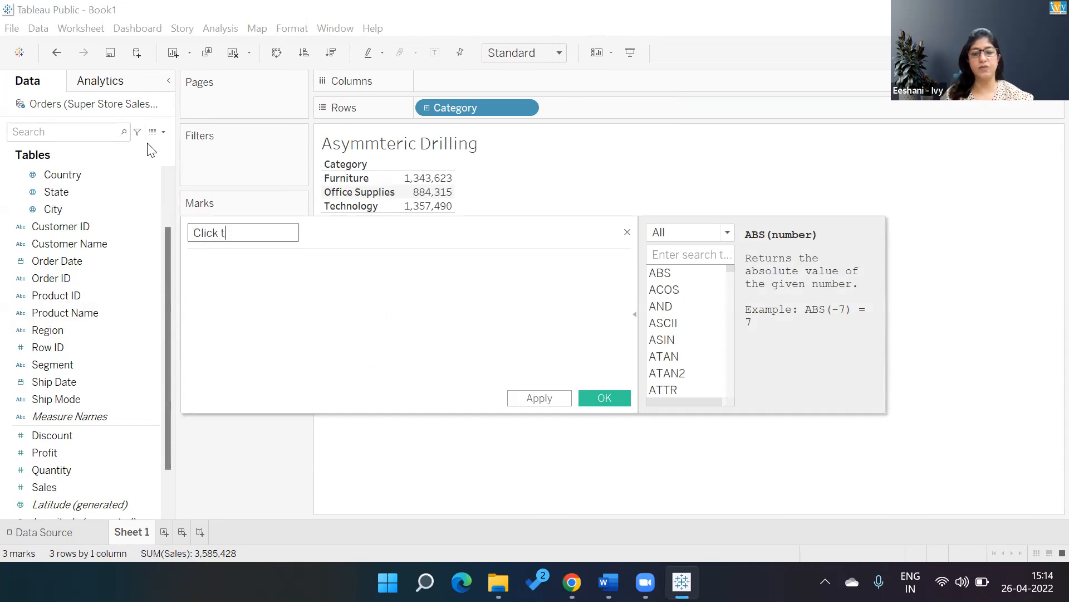
text(o Se)
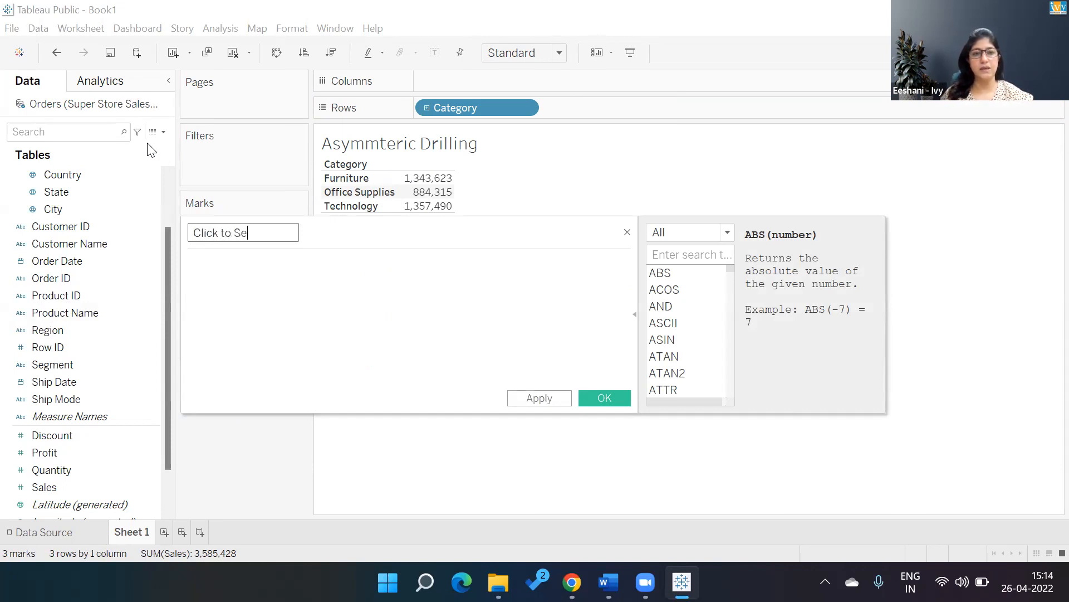
key(BackSpace)
key(BackSpace)
text(see SUb)
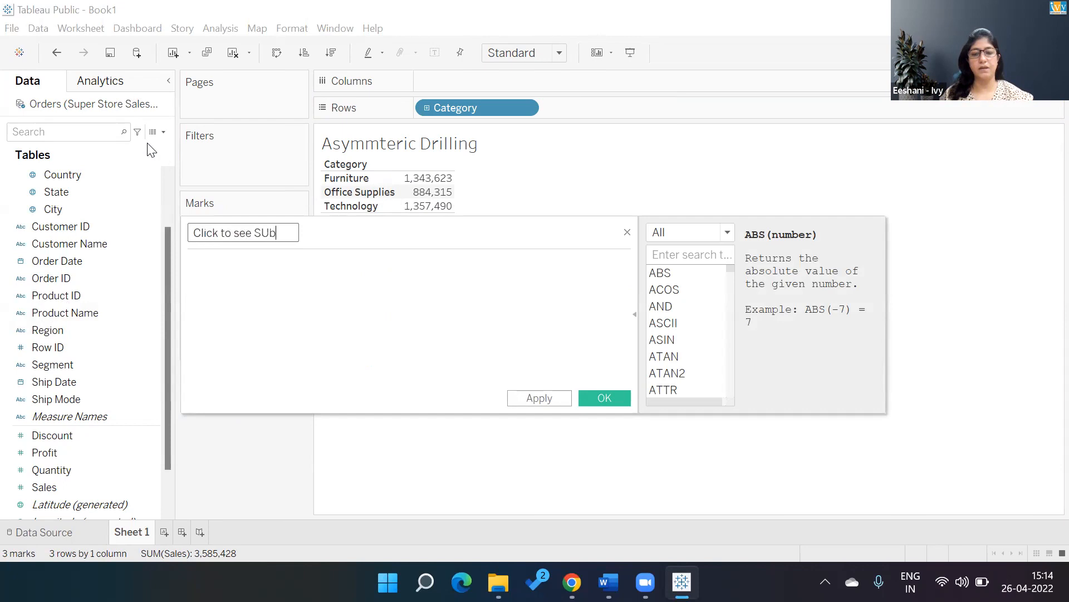
text(-Category)
key(Tab)
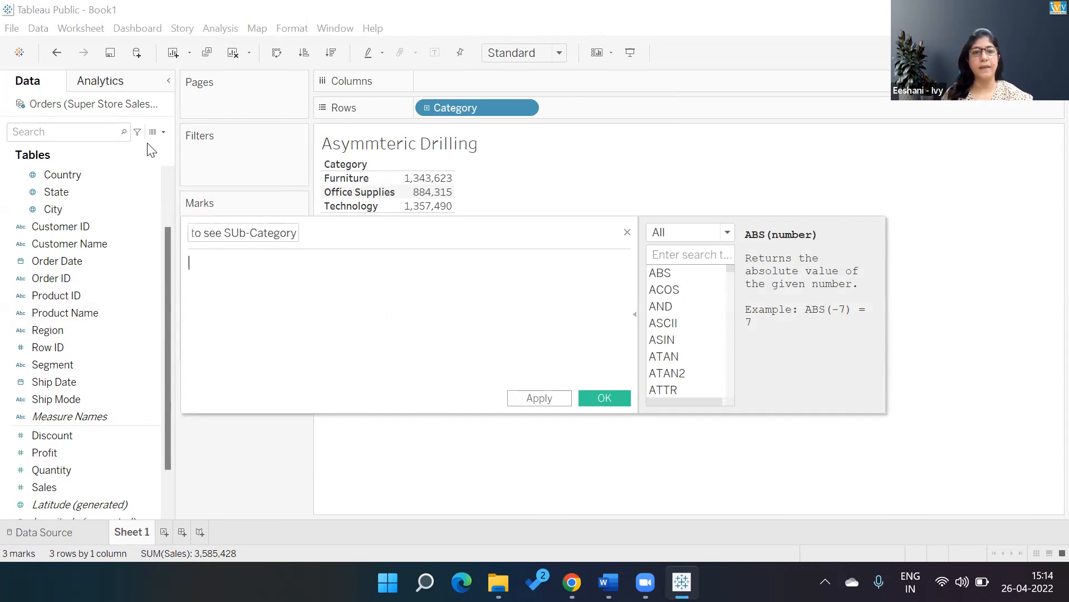
click(238, 233)
key(BackSpace)
text(u)
key(Tab)
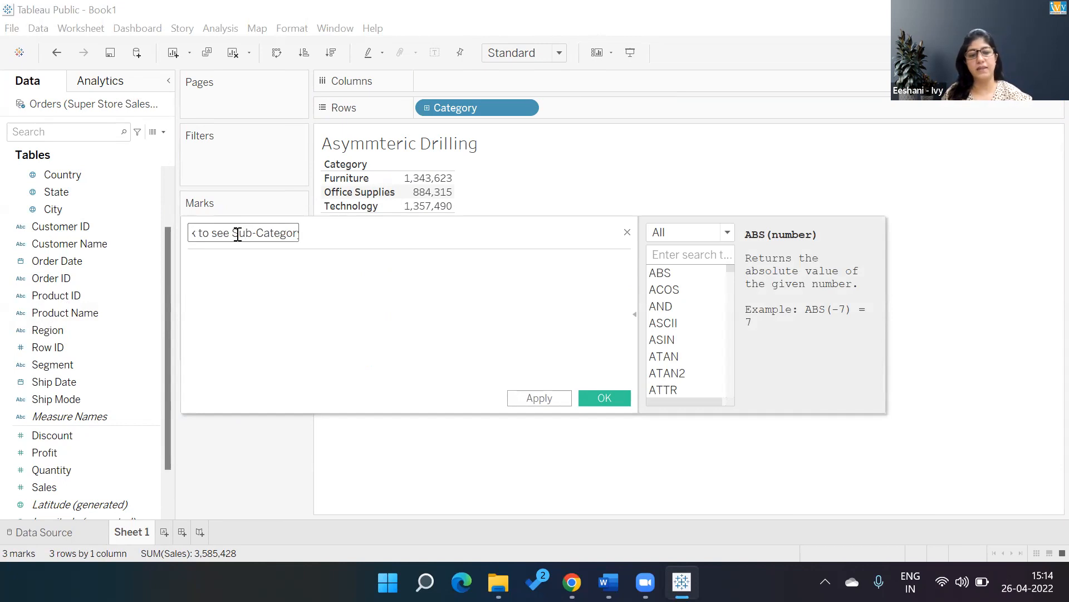
text(if)
key(Return)
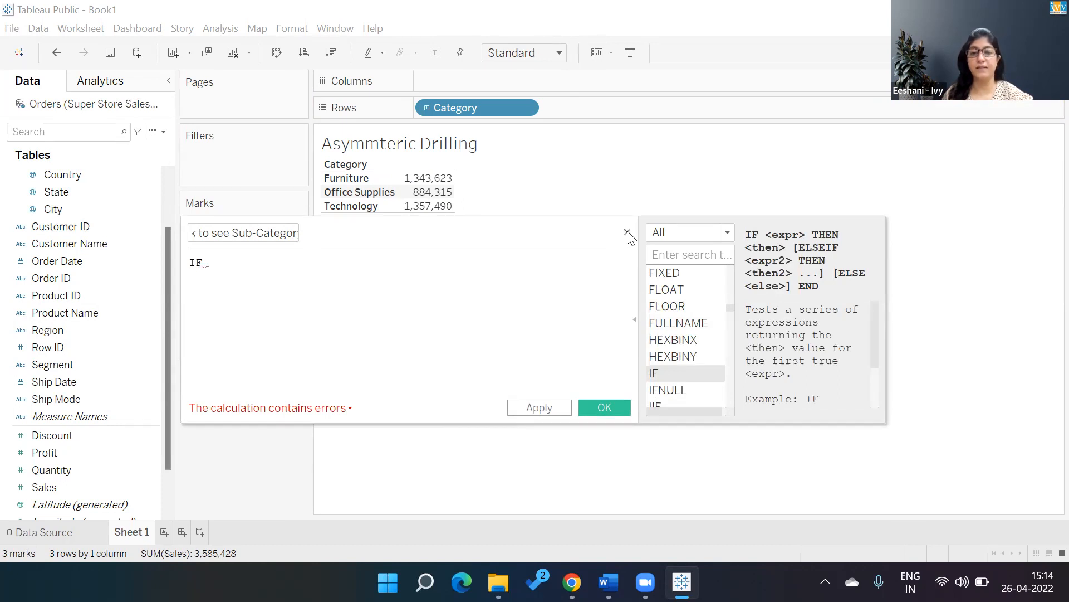
key(Escape)
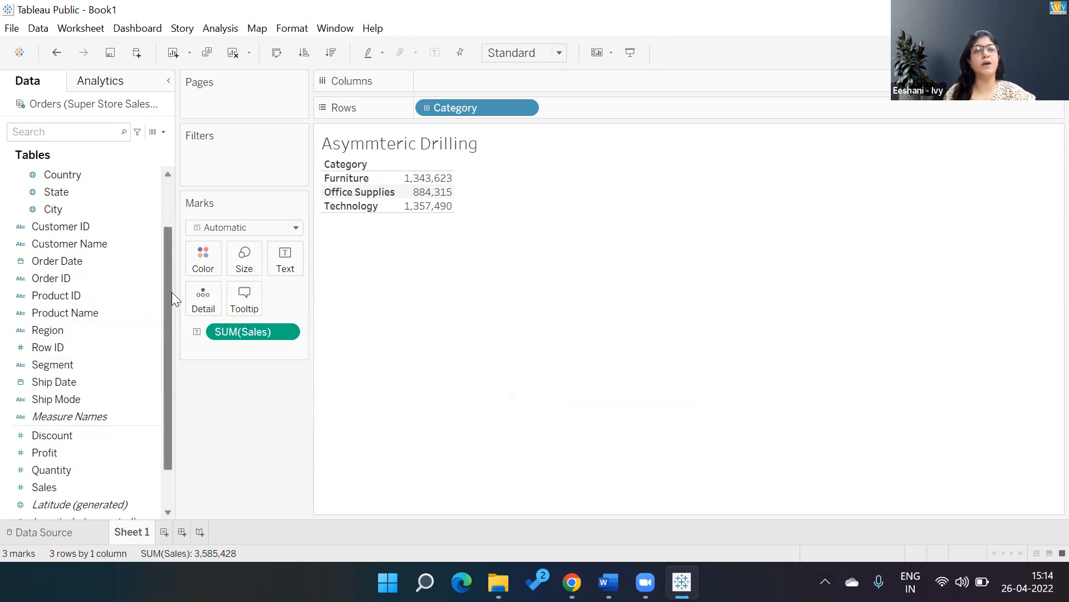
Create a set from the Category field named "Category Drill" that includes all category values.
scroll(171, 292, up, 1)
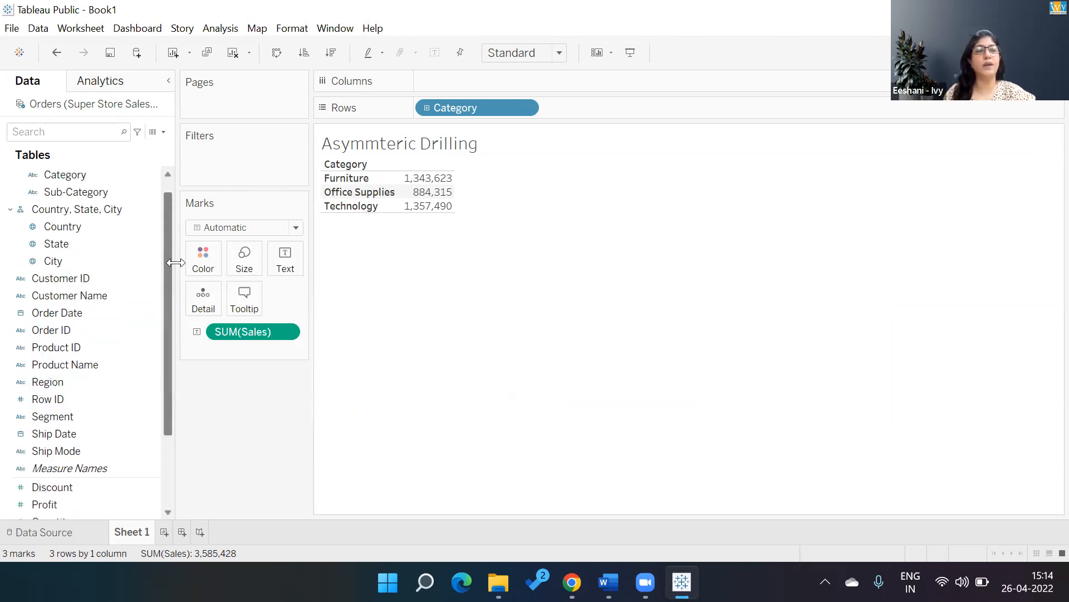
click(146, 176)
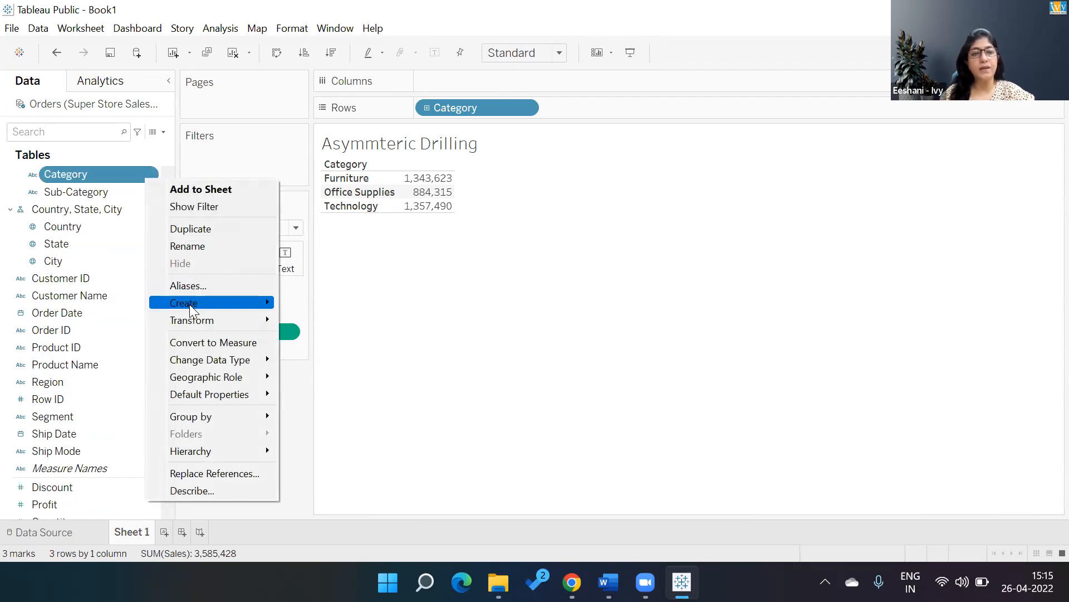
mouse_move(189, 304)
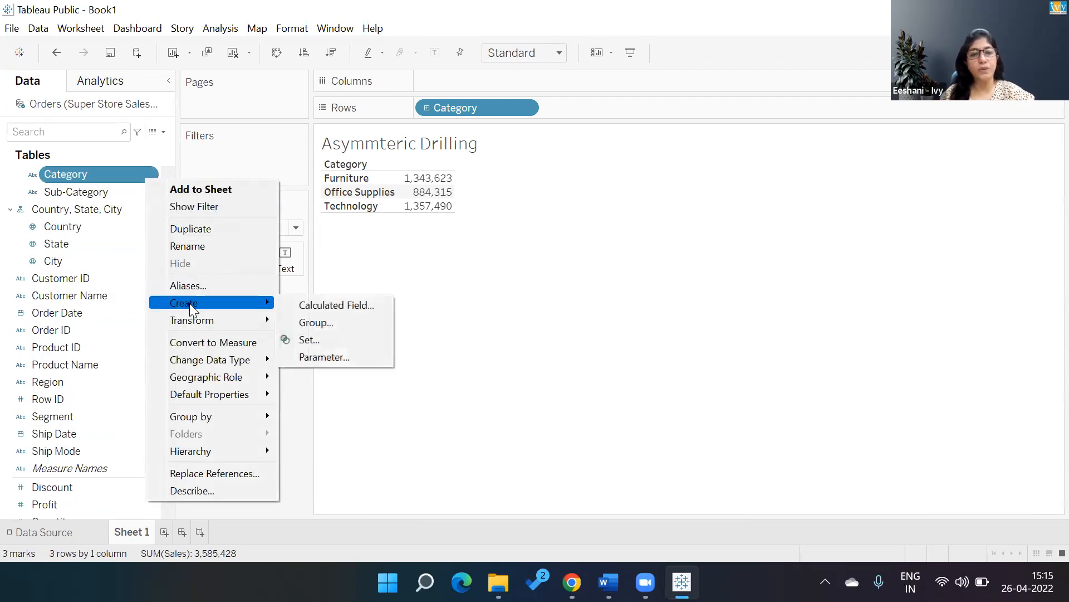
click(317, 333)
key(BackSpace)
key(BackSpace)
key(BackSpace)
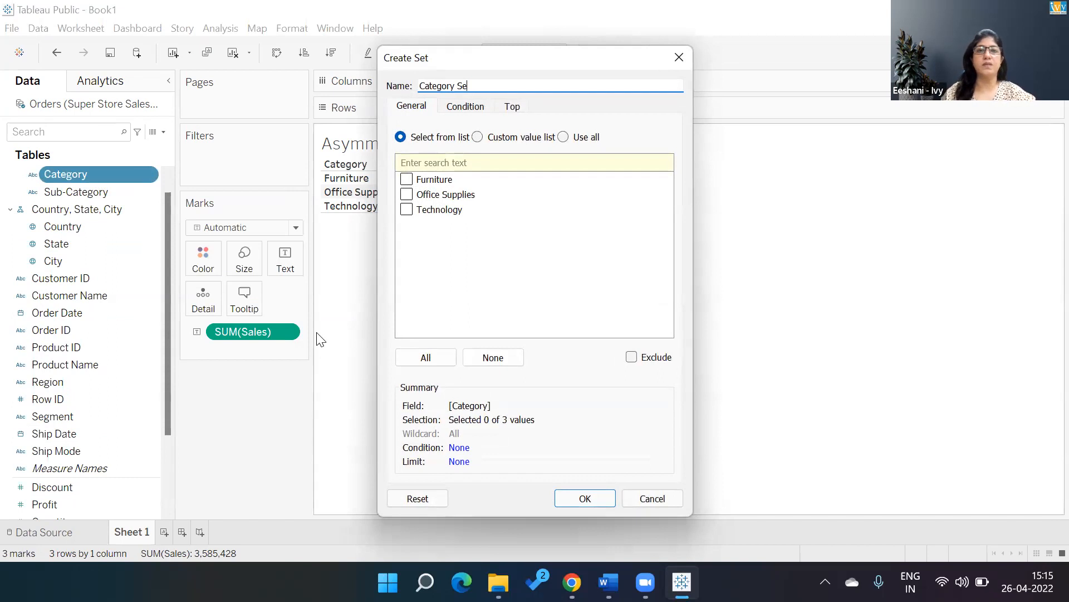
text(Drill)
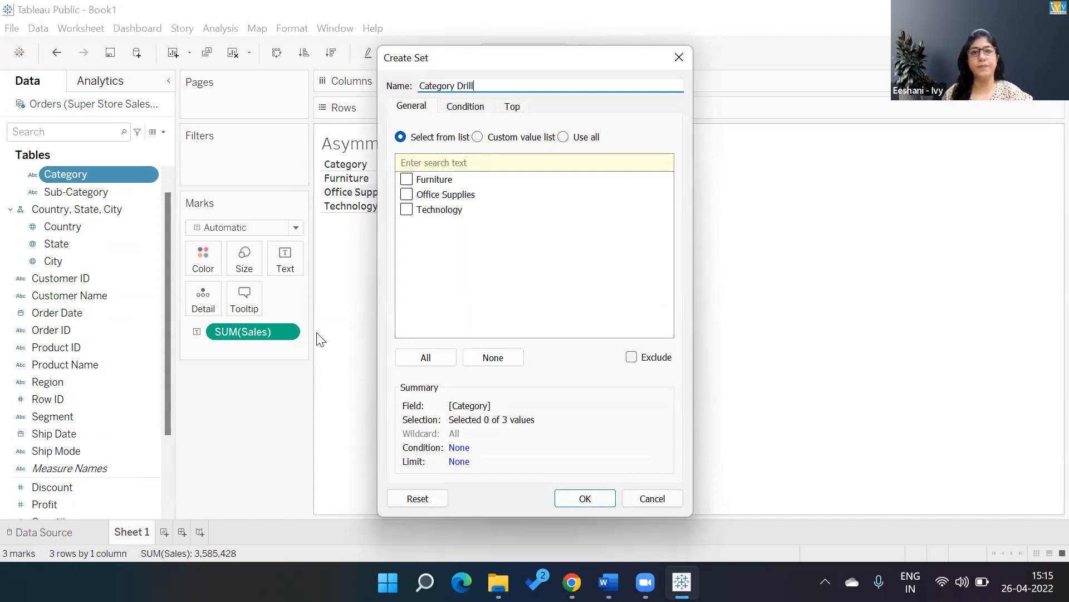
click(426, 359)
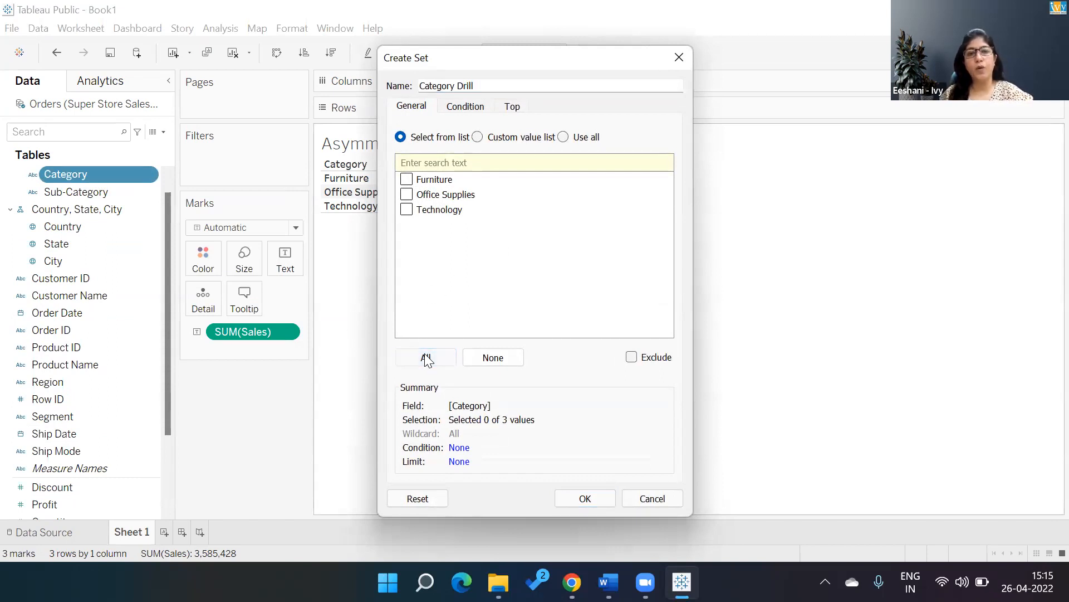
click(574, 500)
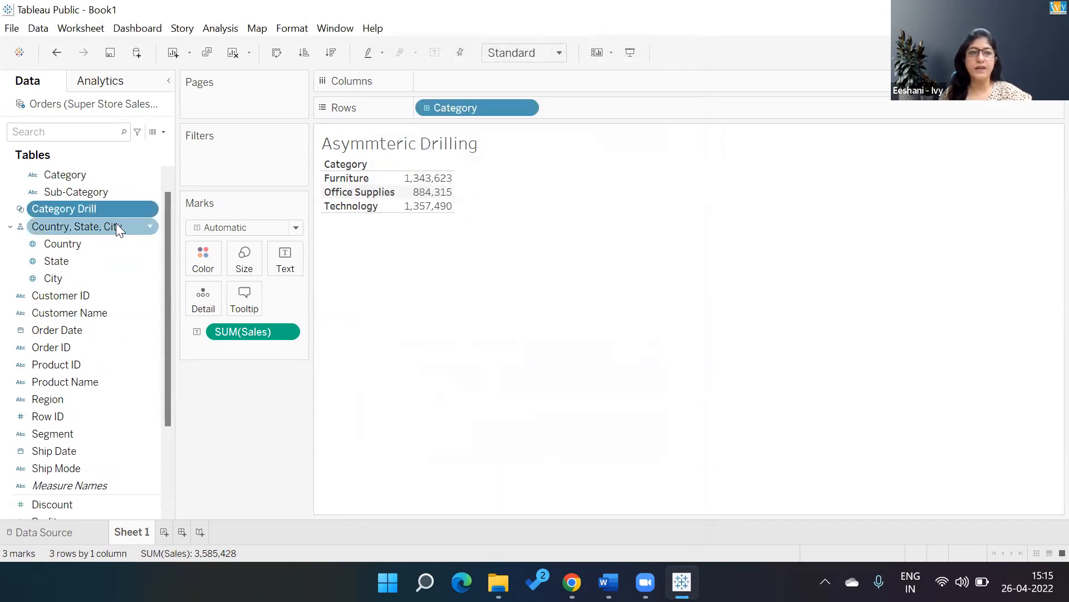
Start a new calculated field and name it "Click to see Sub-Category".
click(163, 132)
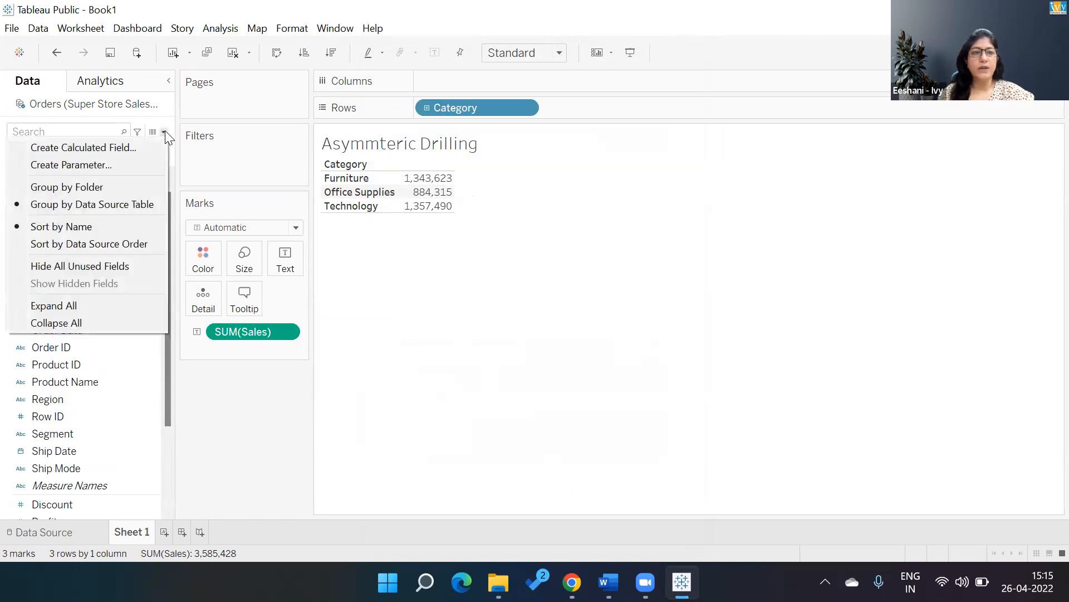
click(140, 146)
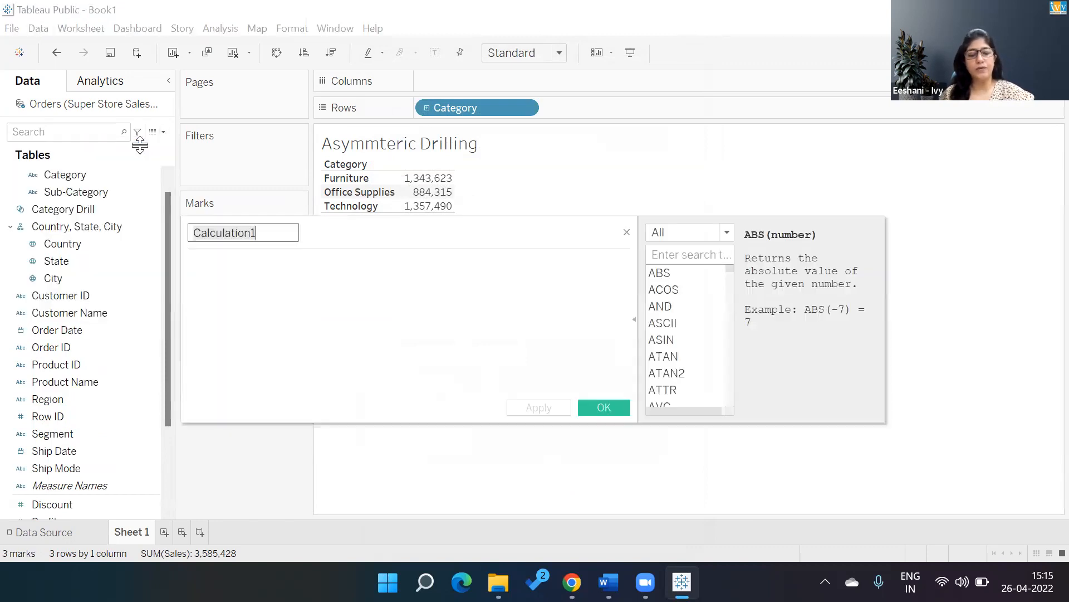
text(Clcik)
key(BackSpace)
key(BackSpace)
key(BackSpace)
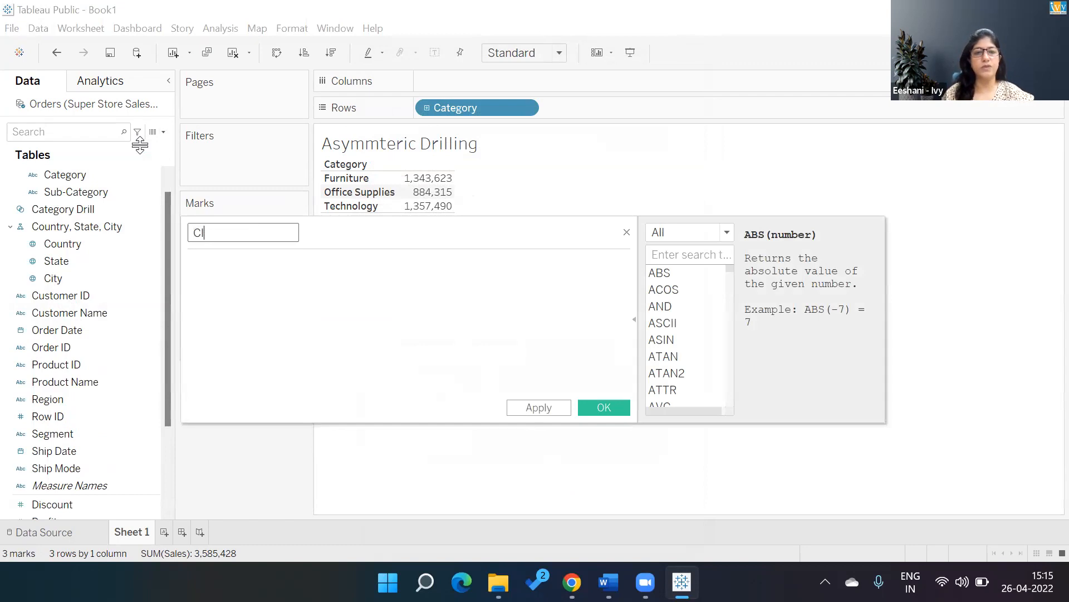
text(ik)
key(BackSpace)
text(ck to see)
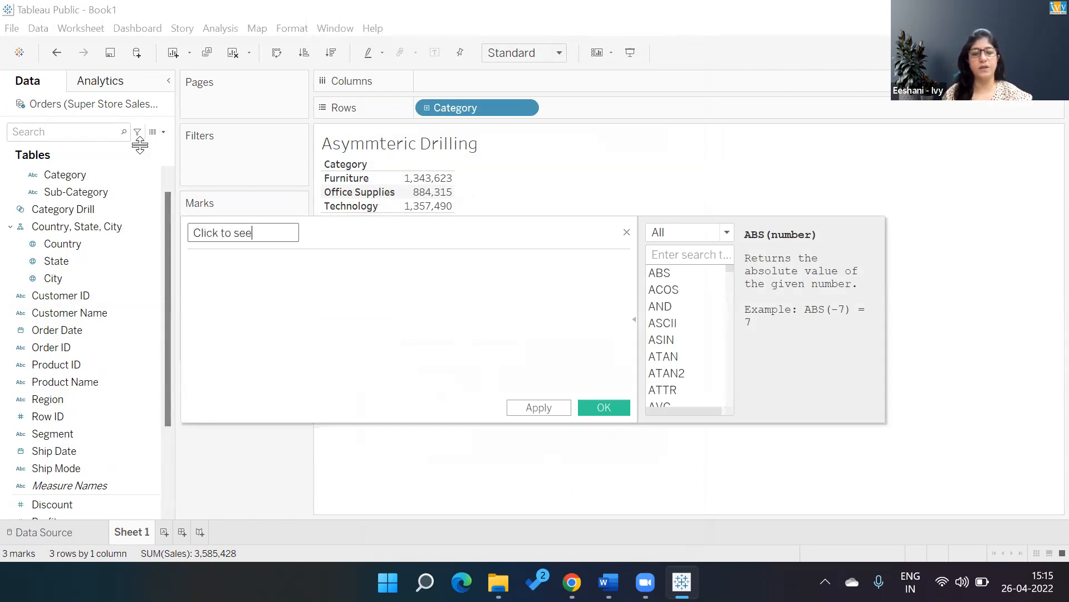
text( Sub-Category)
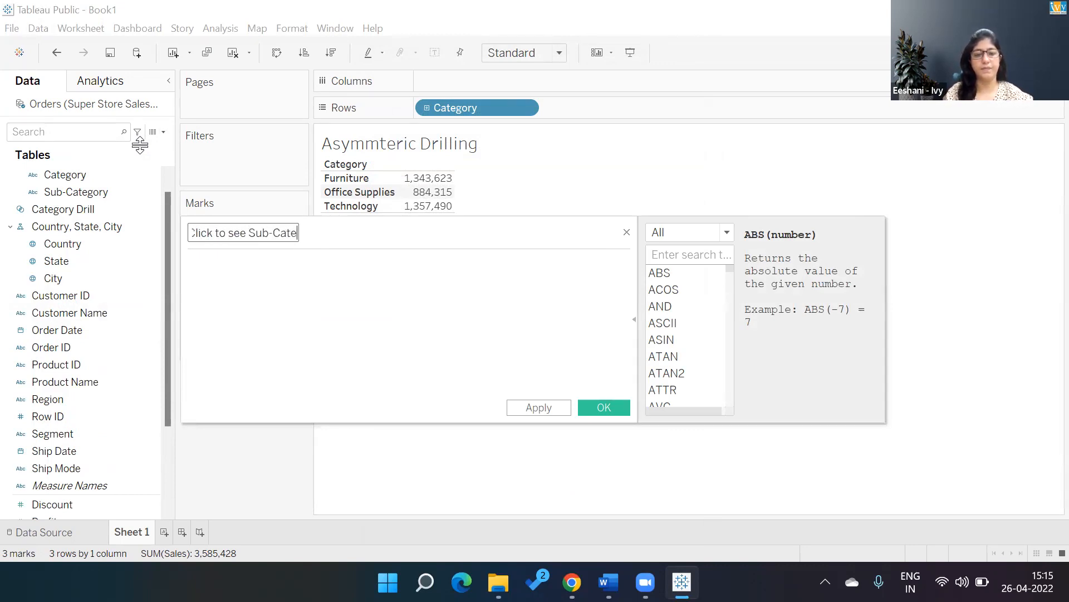
Enter the formula IF [Category Drill] THEN [Sub-Category] ELSE "" END and save the calculated field.
key(Tab)
text(IF )
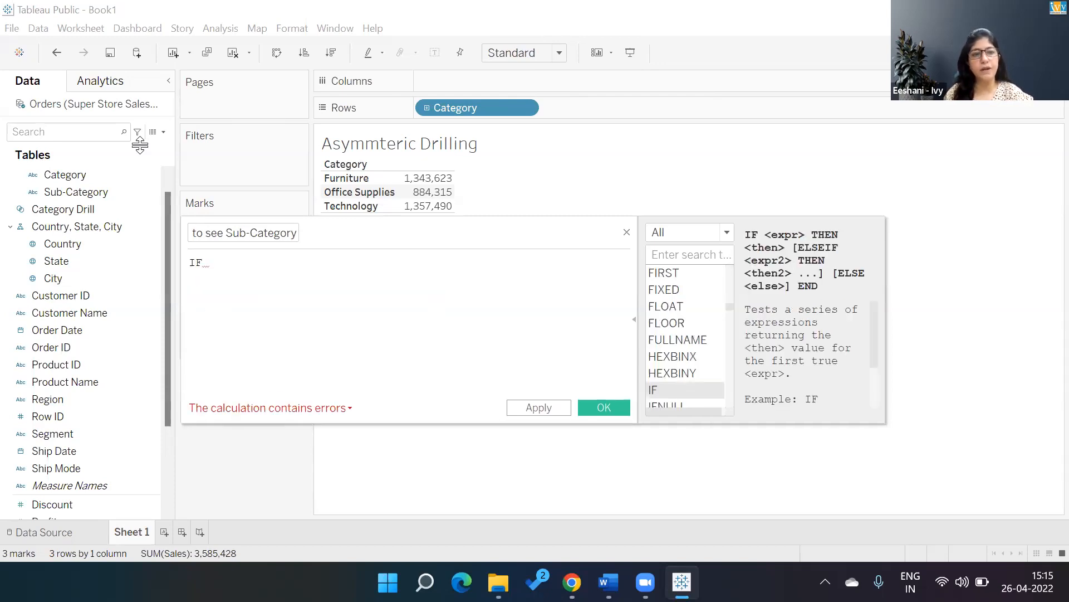
text(cat)
key(Down)
key(Return)
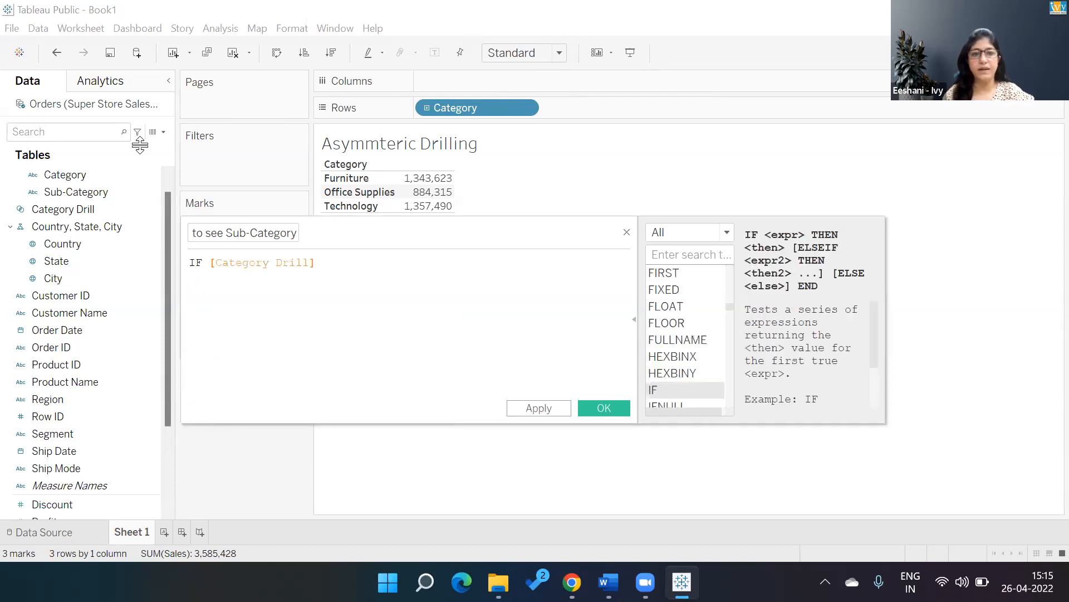
text(th)
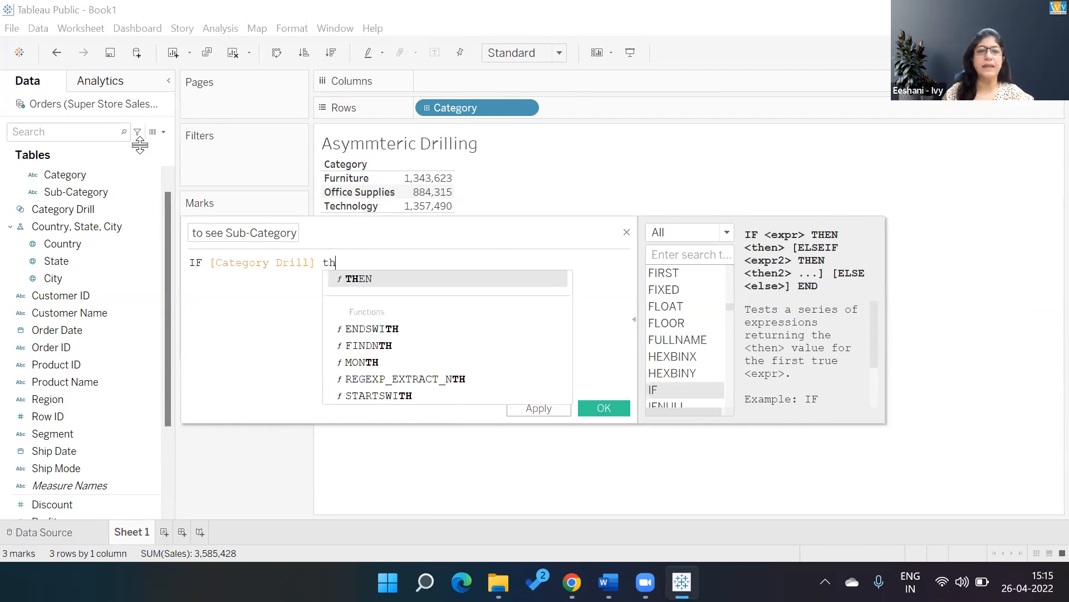
text(e)
key(Return)
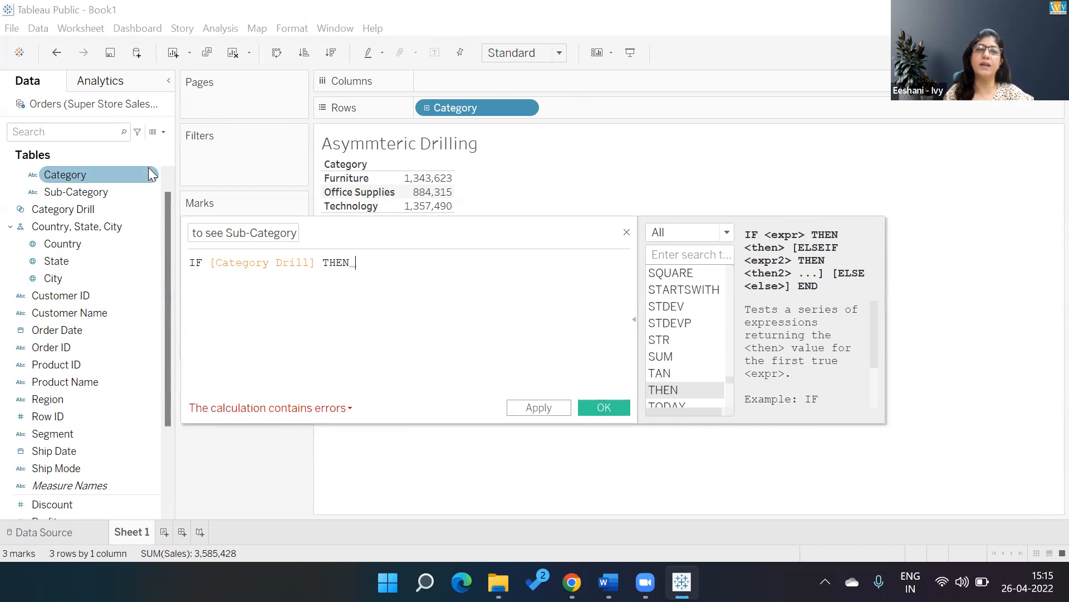
text(sub)
key(Return)
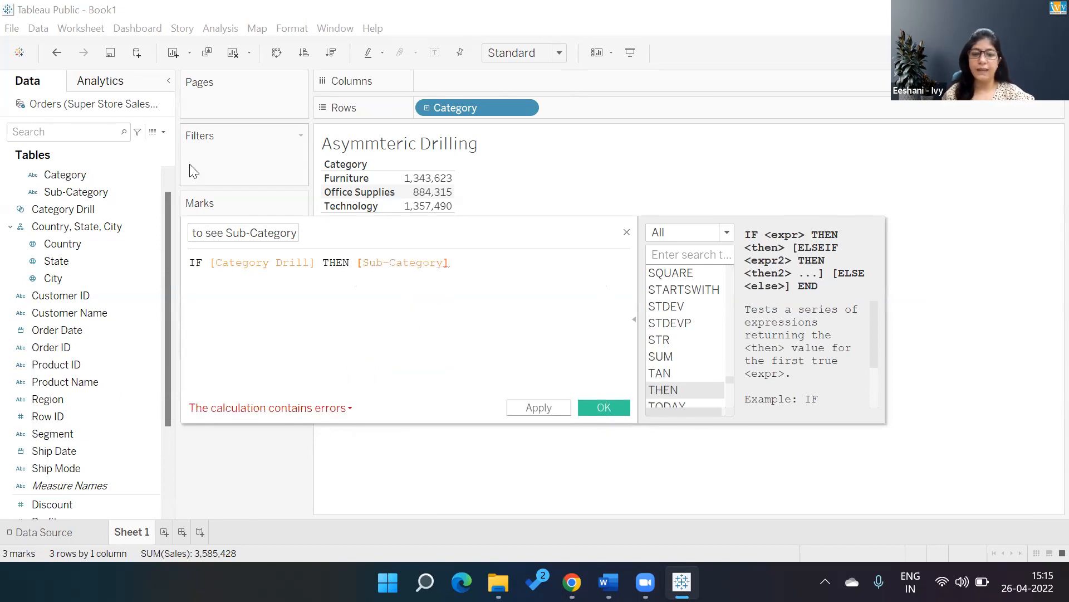
key(Return)
text(el)
key(Return)
text("")
text(end)
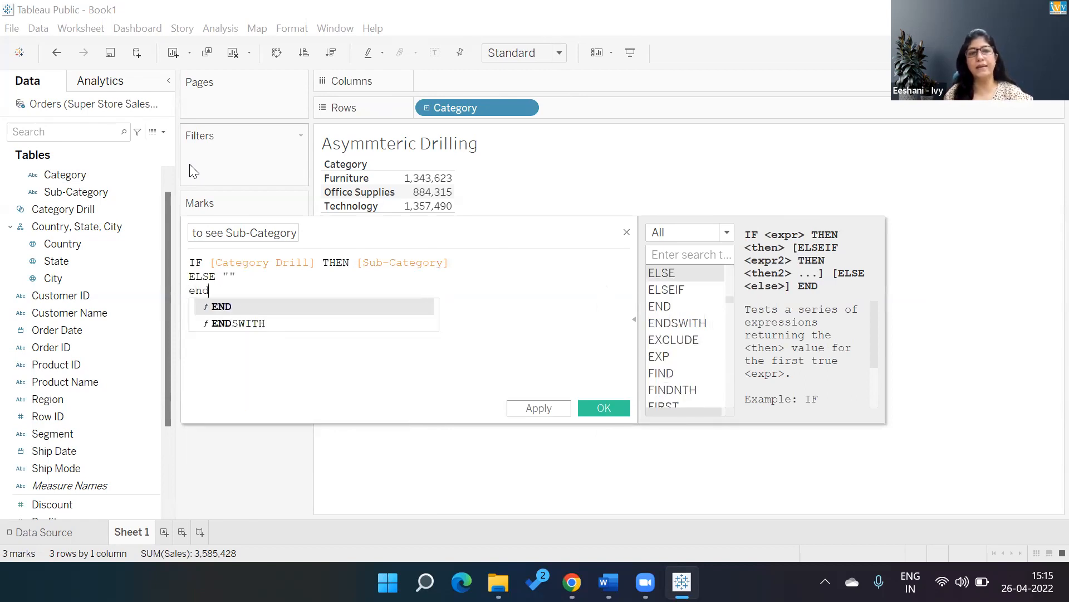
key(Return)
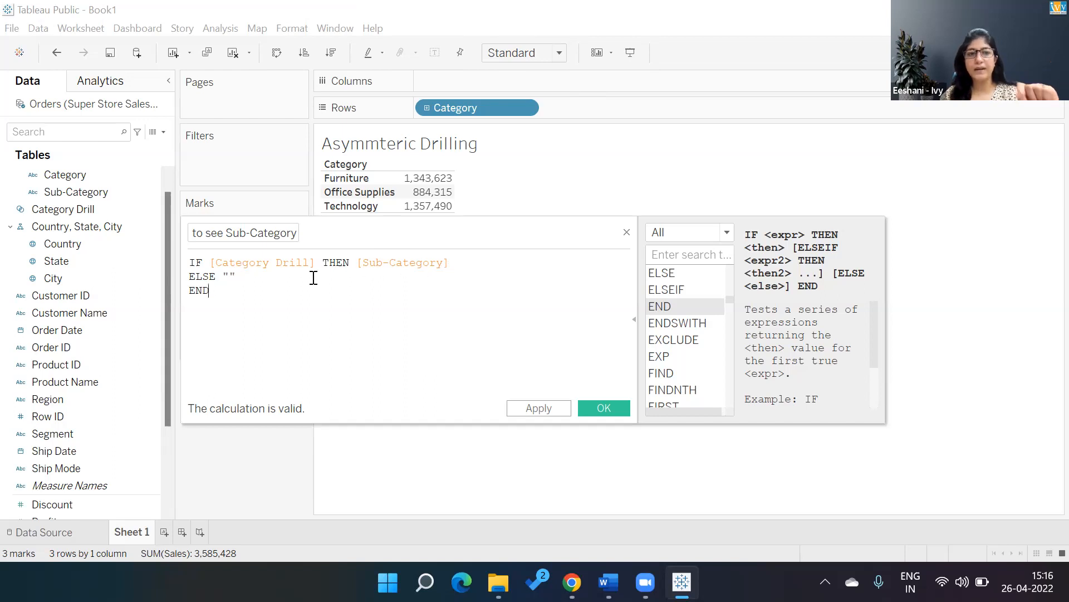
click(598, 401)
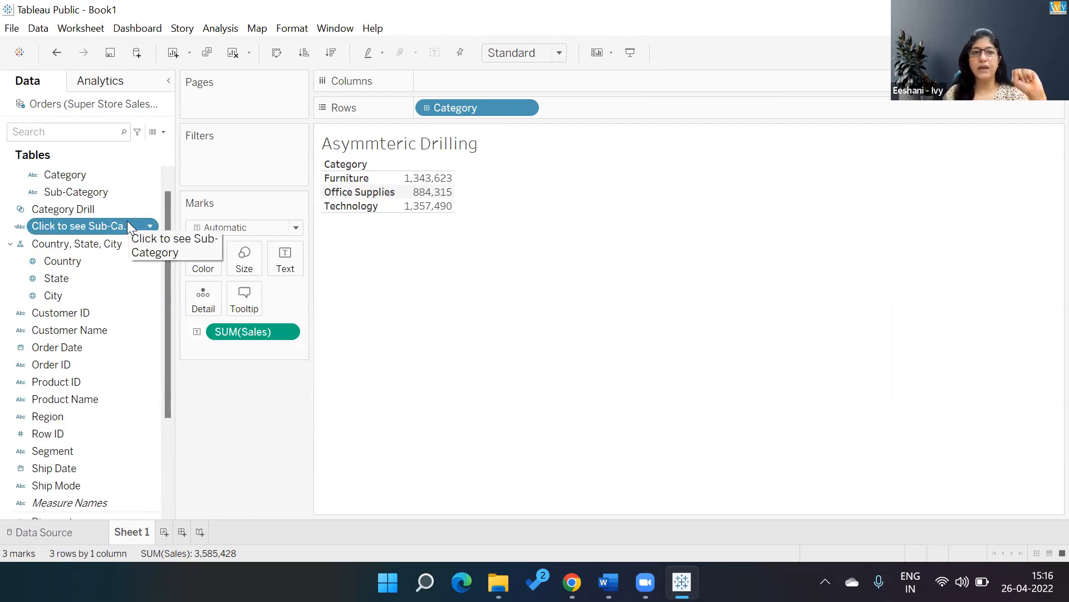
Add Click to see Sub-Category to the rows after Category and check the table by selecting individual category headers.
drag(127, 223, 638, 106)
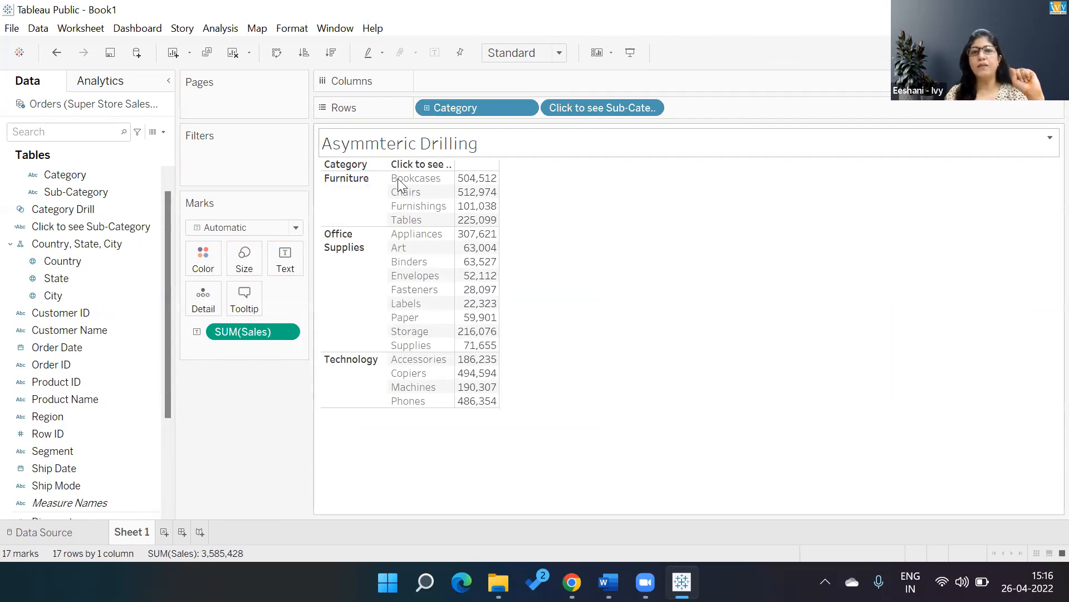
click(356, 216)
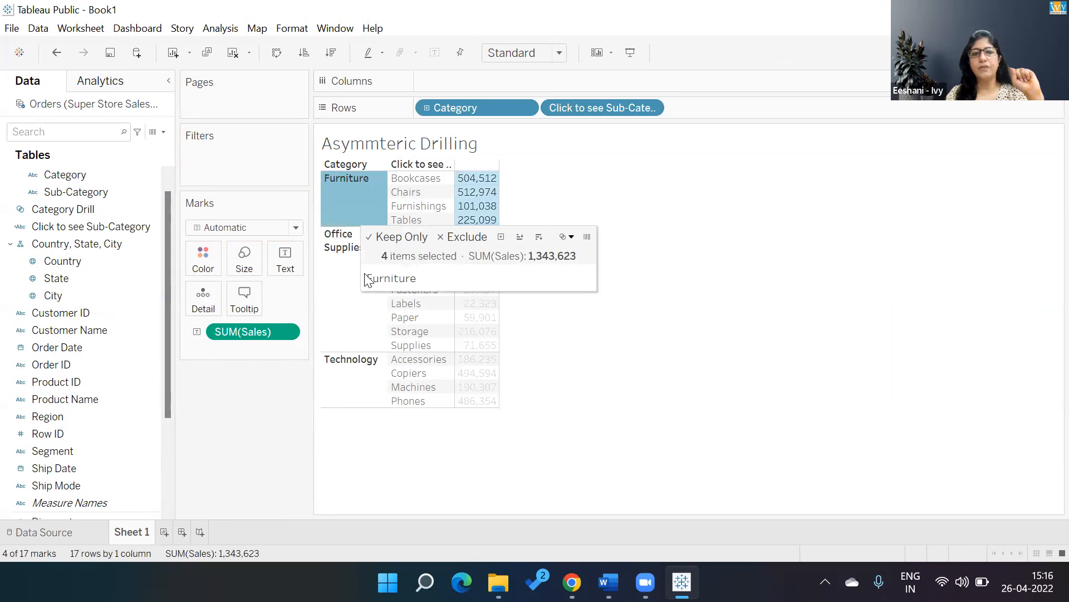
click(361, 346)
click(354, 389)
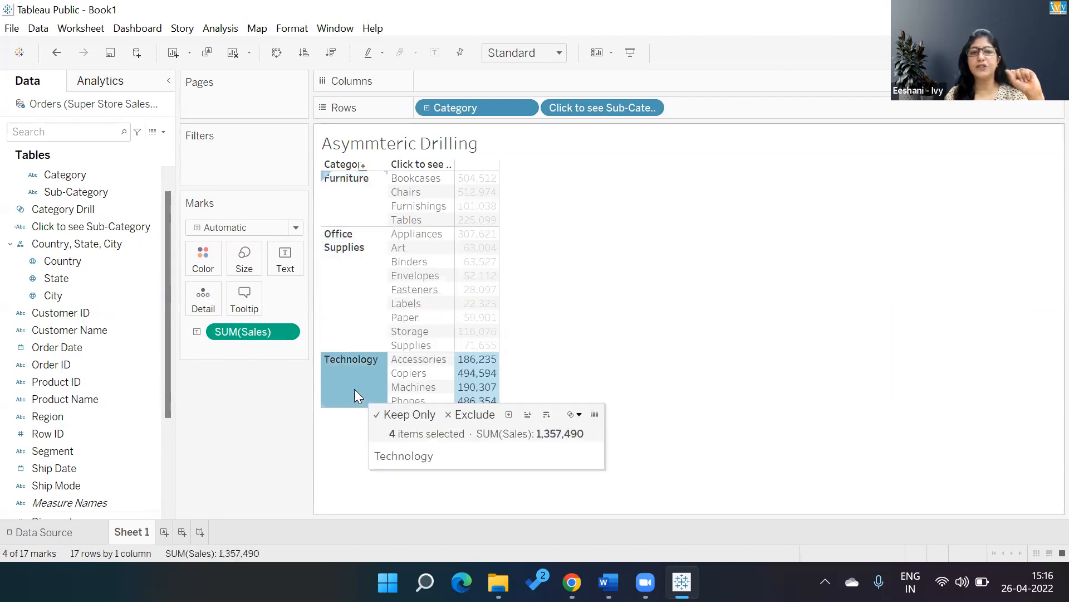
click(611, 192)
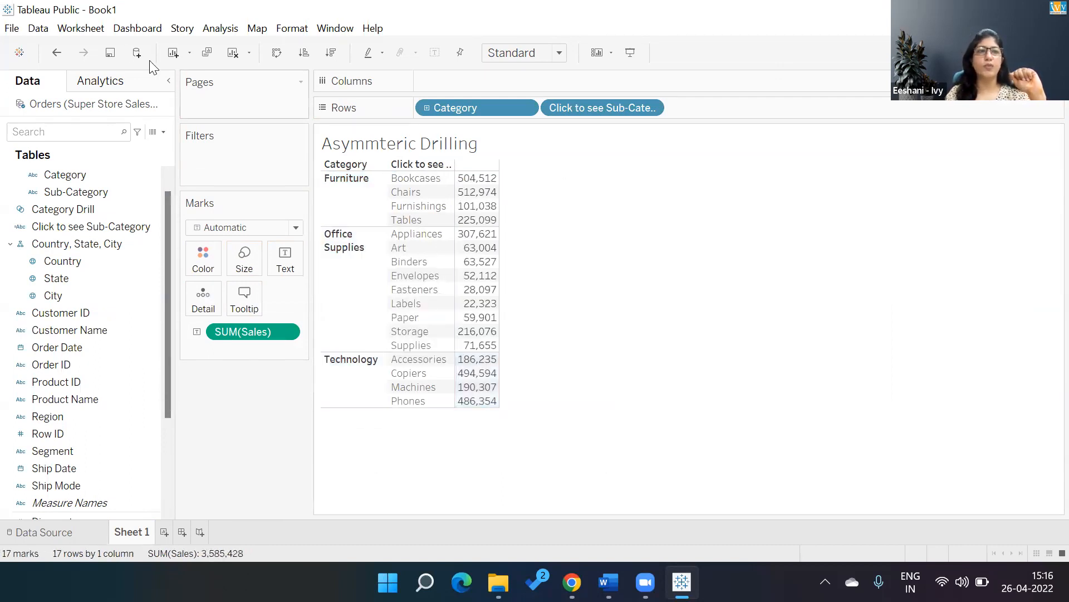
Add a Change Set Values action to the worksheet with Sheet 1 as its source, run on Select.
click(89, 30)
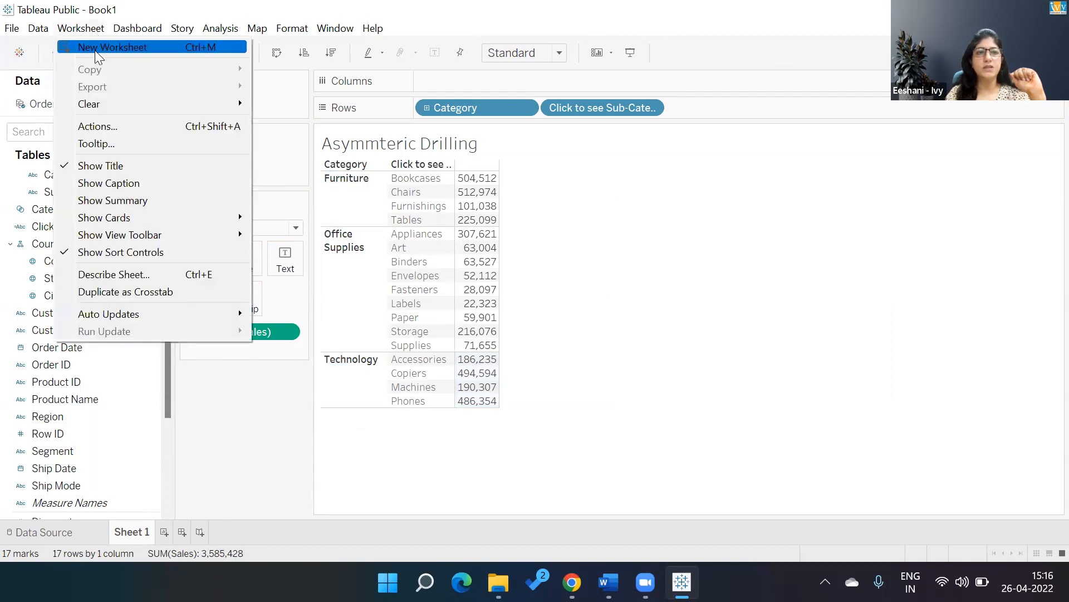
click(107, 126)
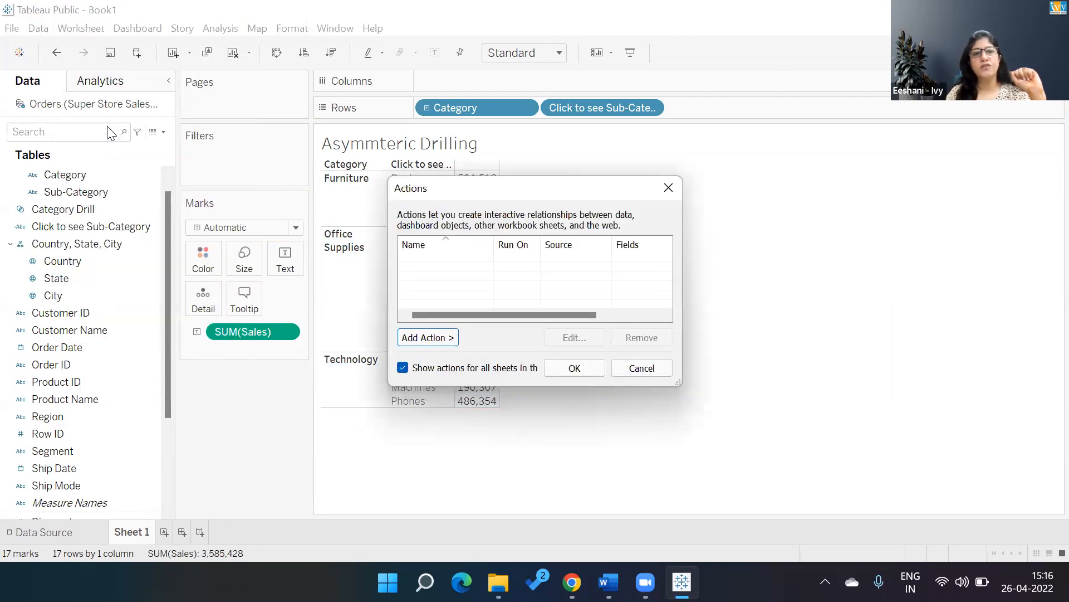
click(448, 340)
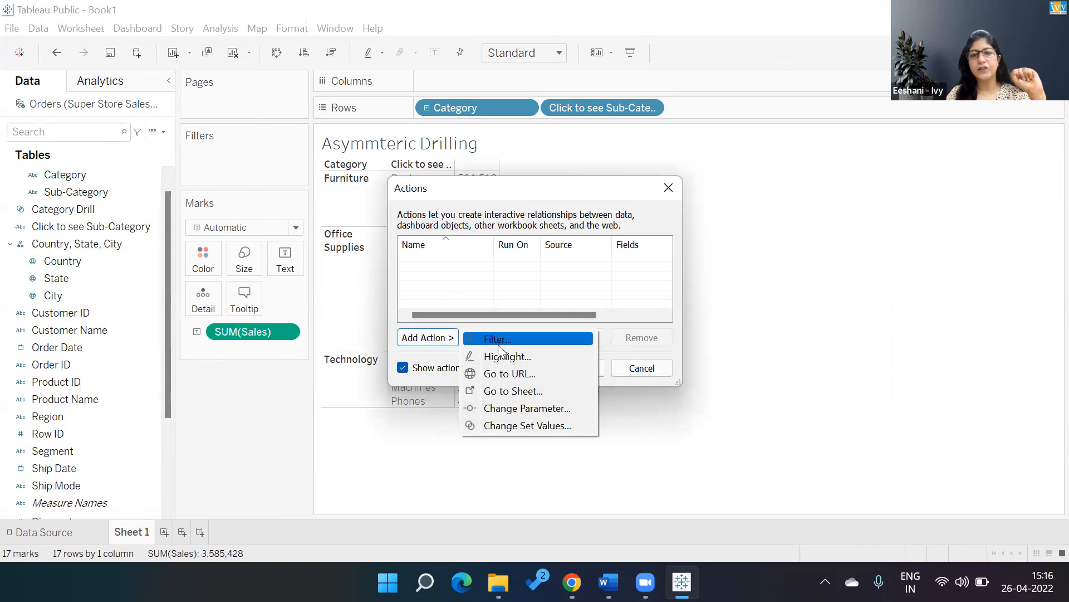
click(542, 425)
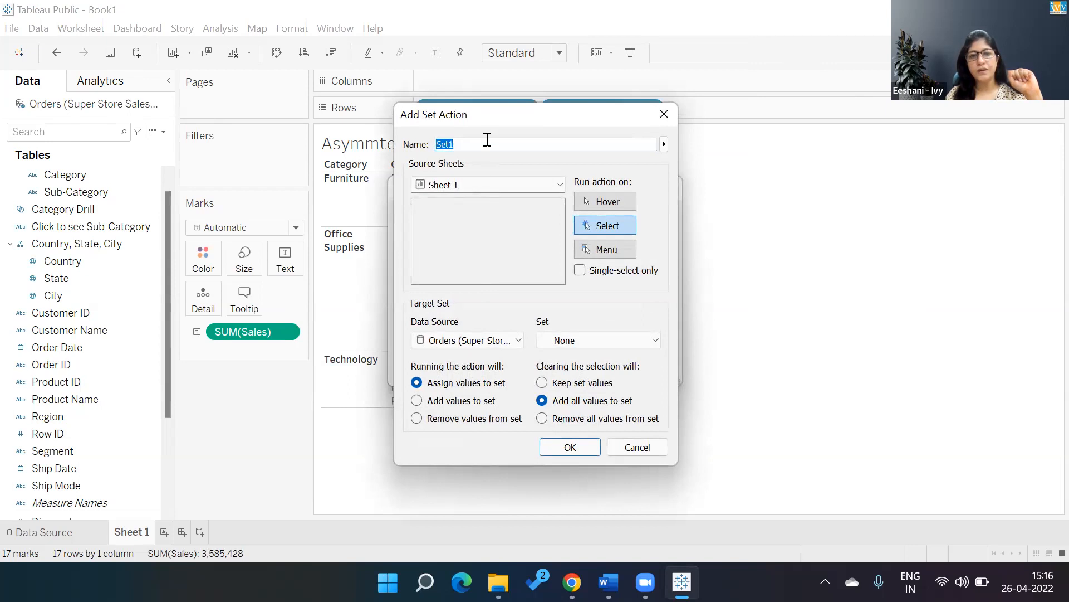
click(471, 181)
click(472, 186)
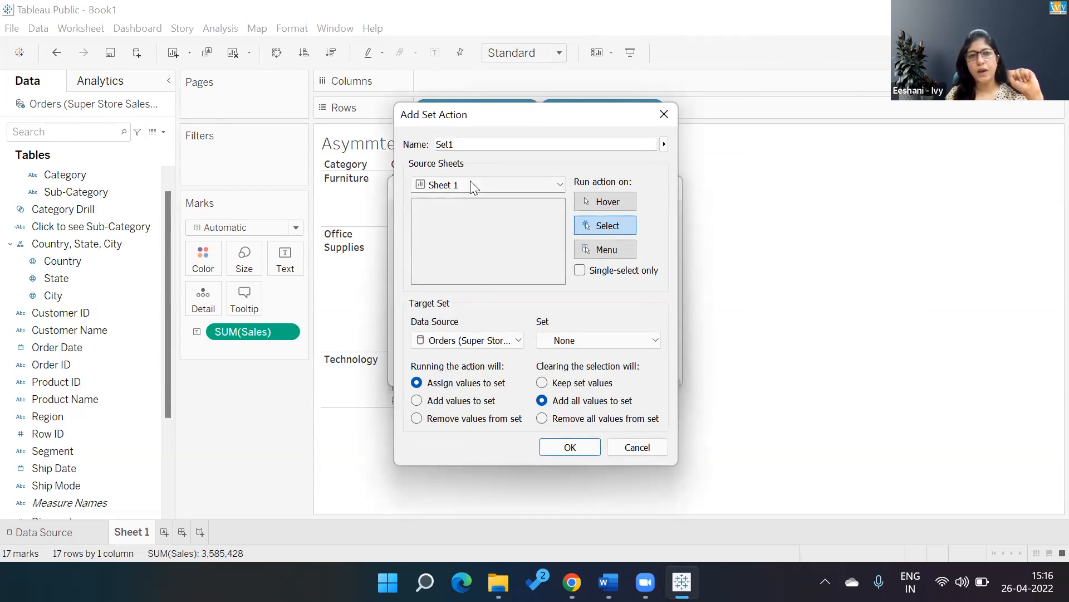
click(470, 183)
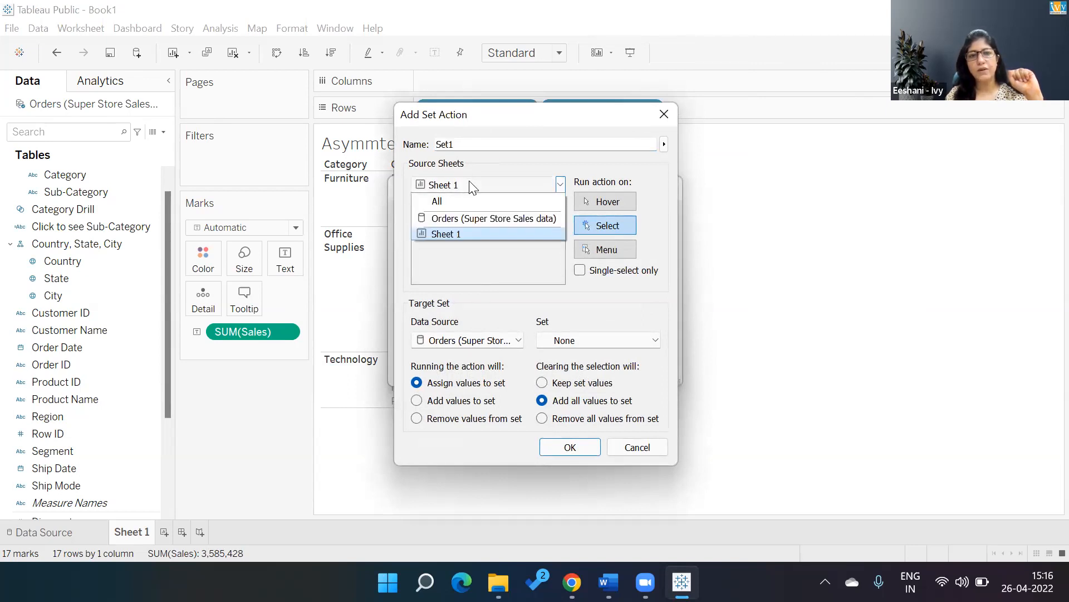
click(469, 228)
Target the Category Drill set, make clearing the selection remove all values from the set, and save the action.
click(576, 338)
click(579, 366)
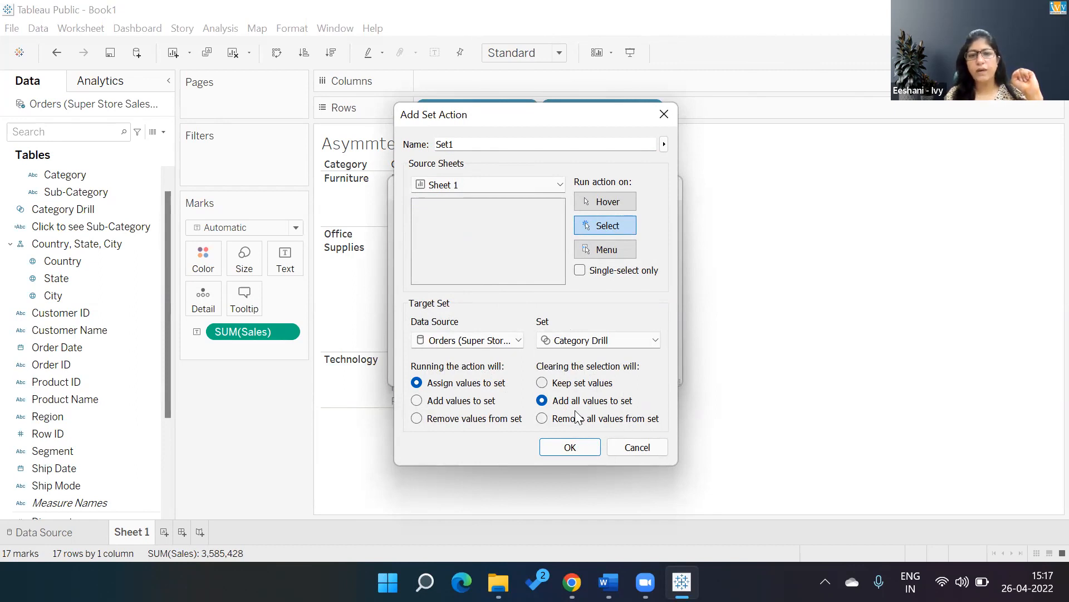
click(549, 420)
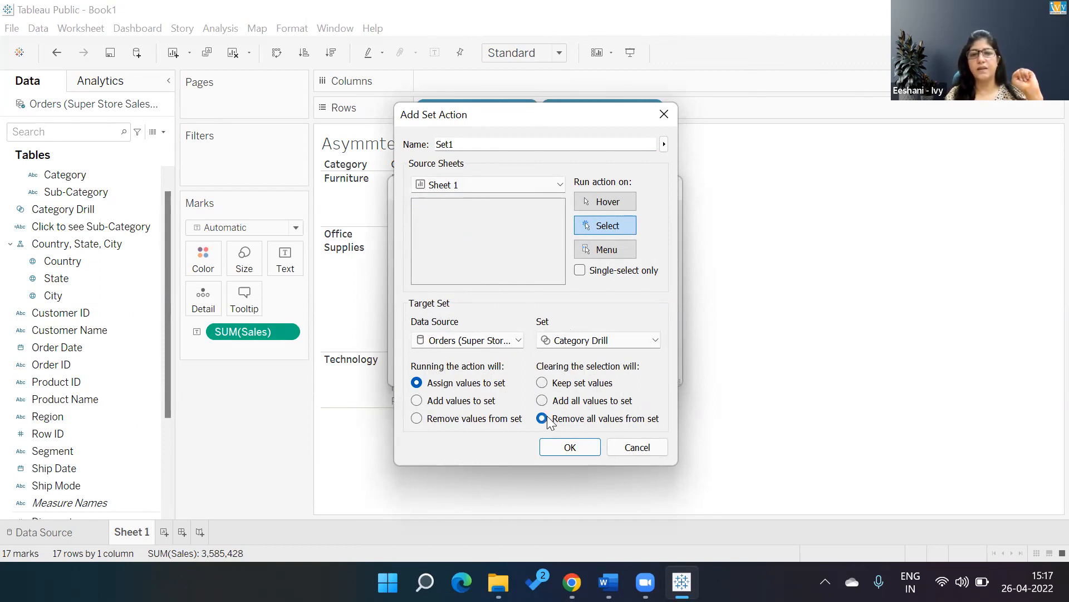
click(564, 448)
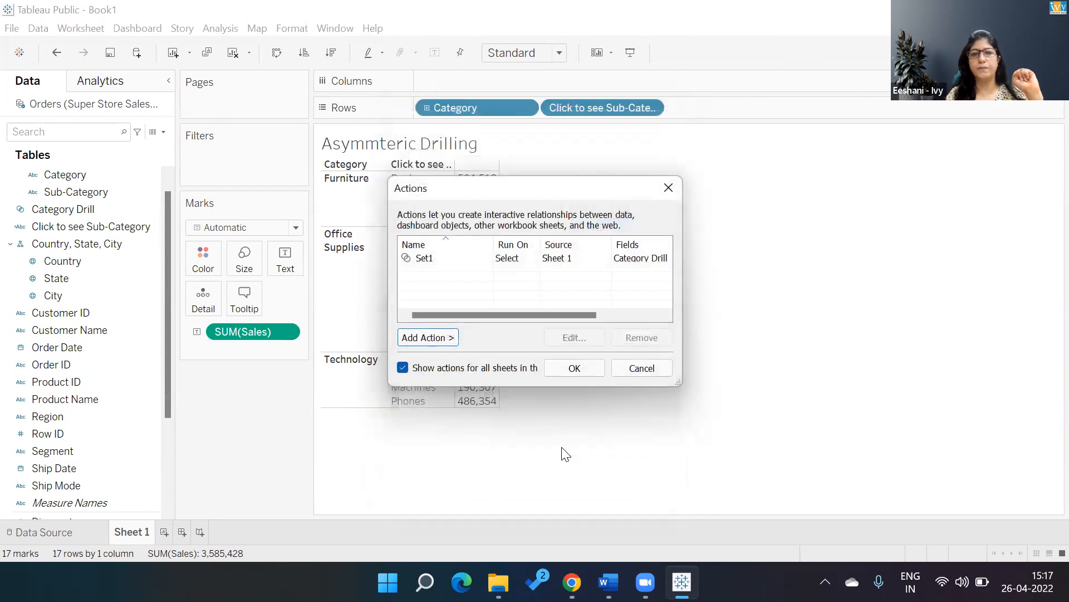
click(584, 365)
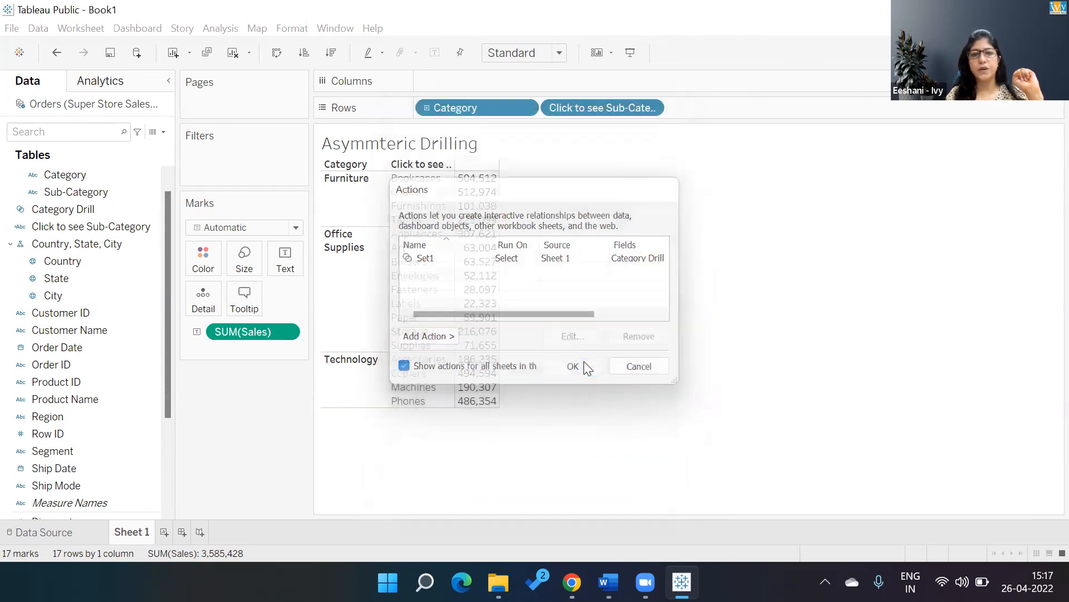
Test the drill-down in the table by selecting Office Supplies, Furniture and the Technology category in turn, and clear the selection.
click(357, 242)
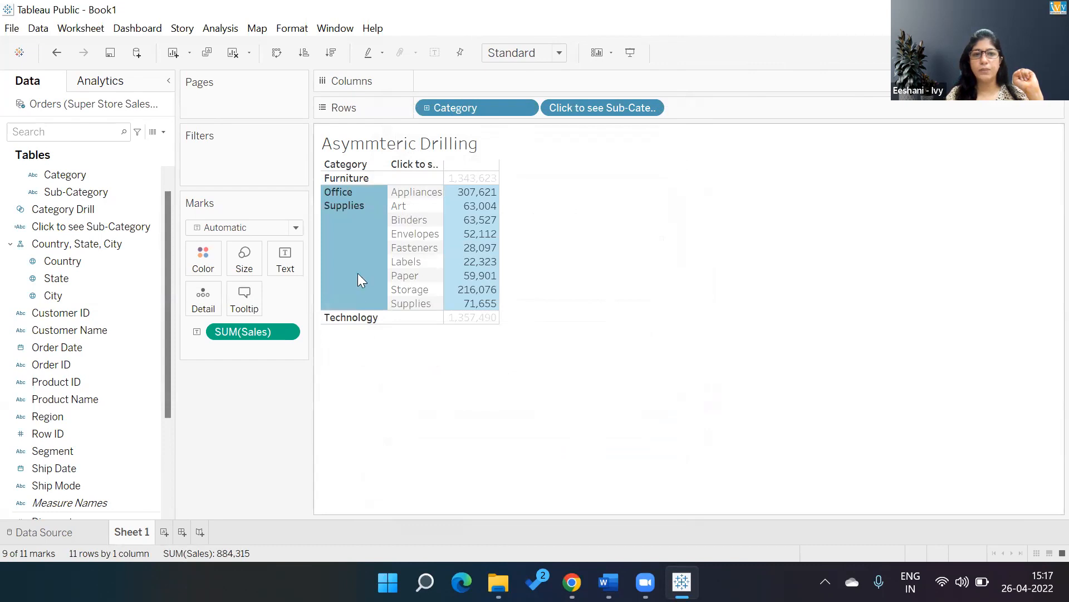
click(341, 177)
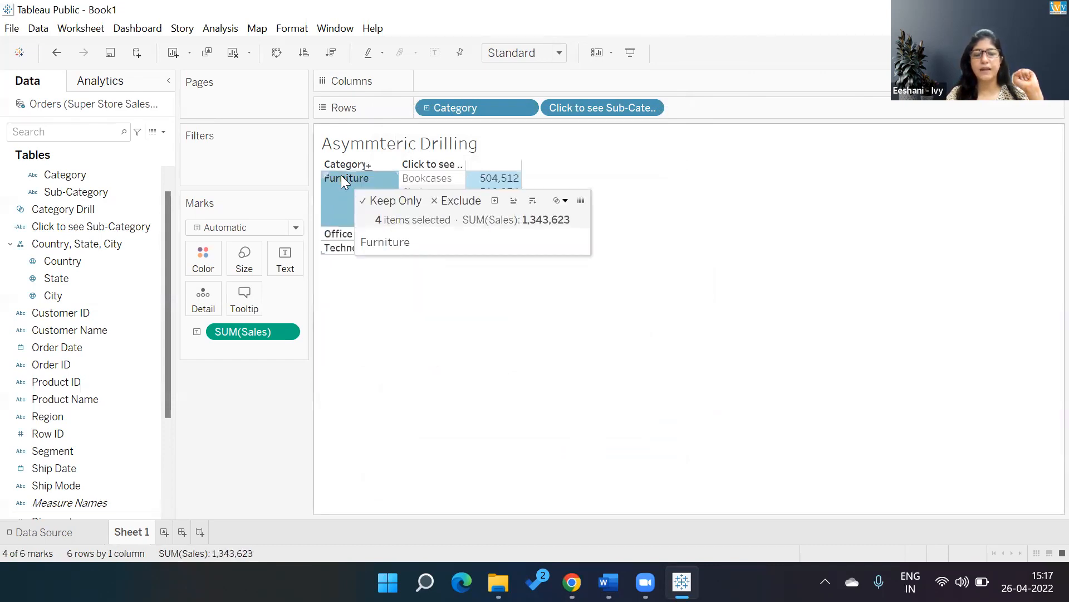
click(352, 249)
click(408, 426)
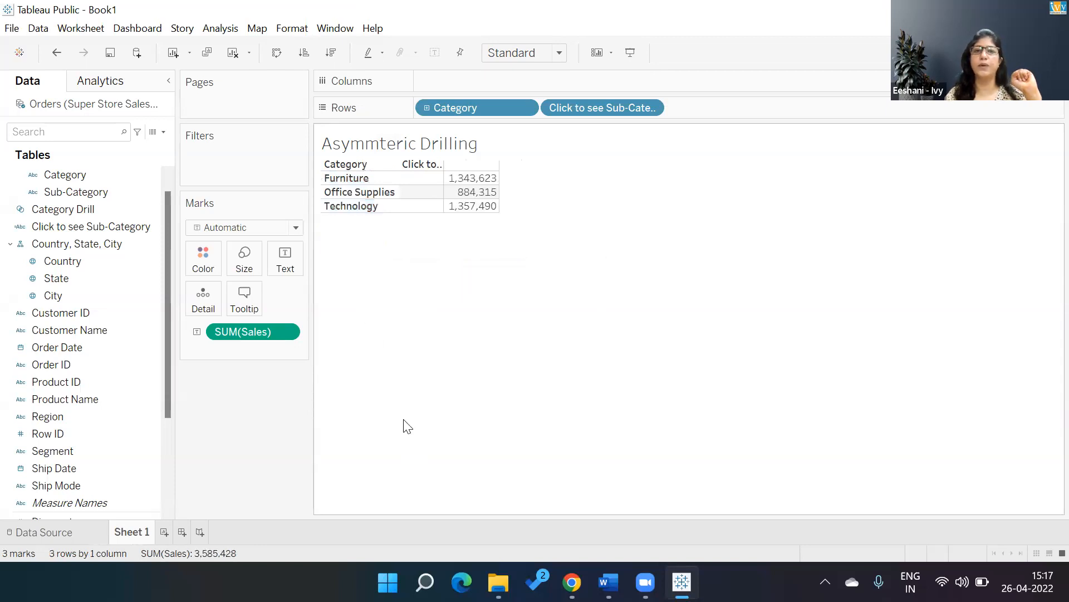
Convert the table to a horizontal bar chart and place Click to see Sub-Category after Category on the rows.
click(1030, 52)
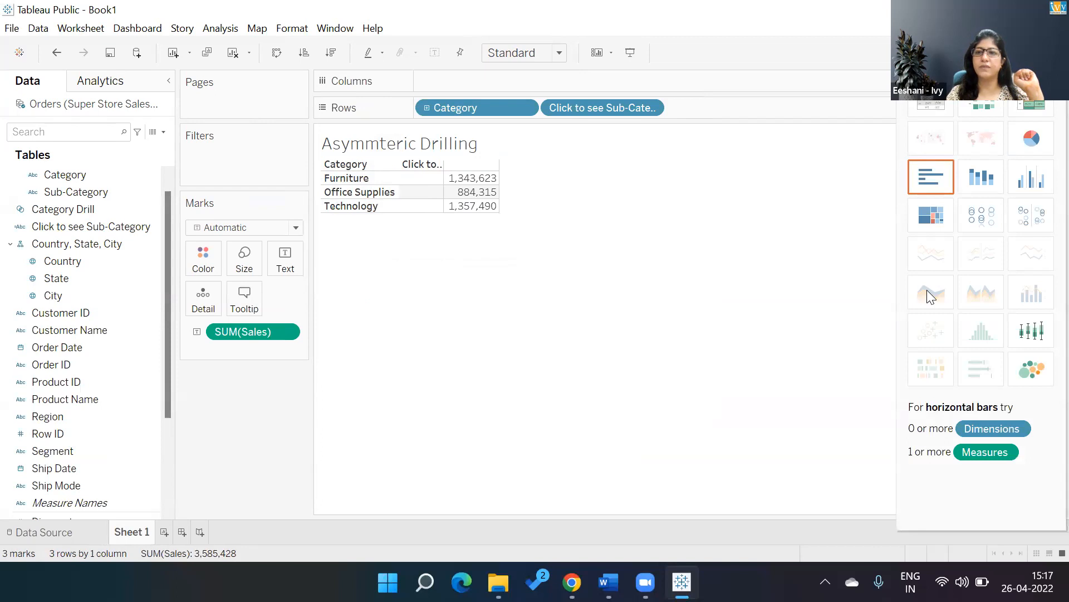
click(934, 176)
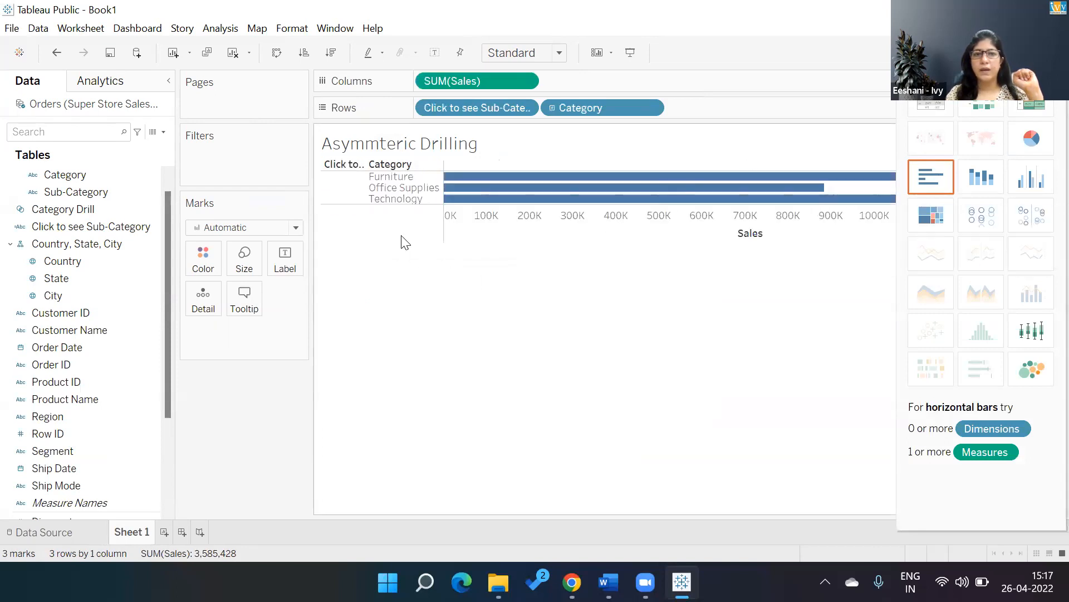
click(390, 201)
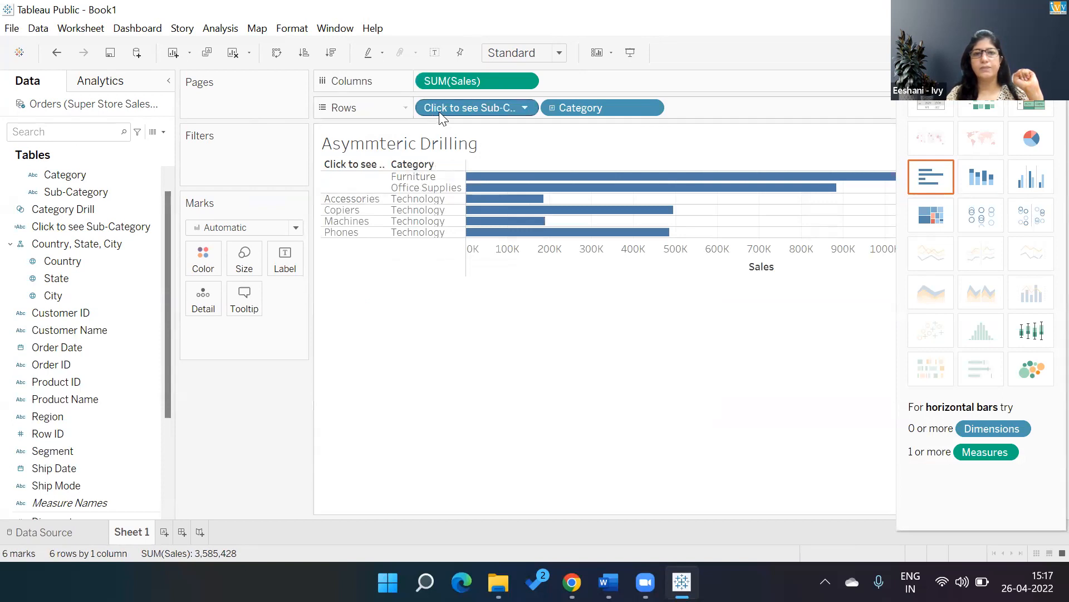
drag(480, 111, 735, 112)
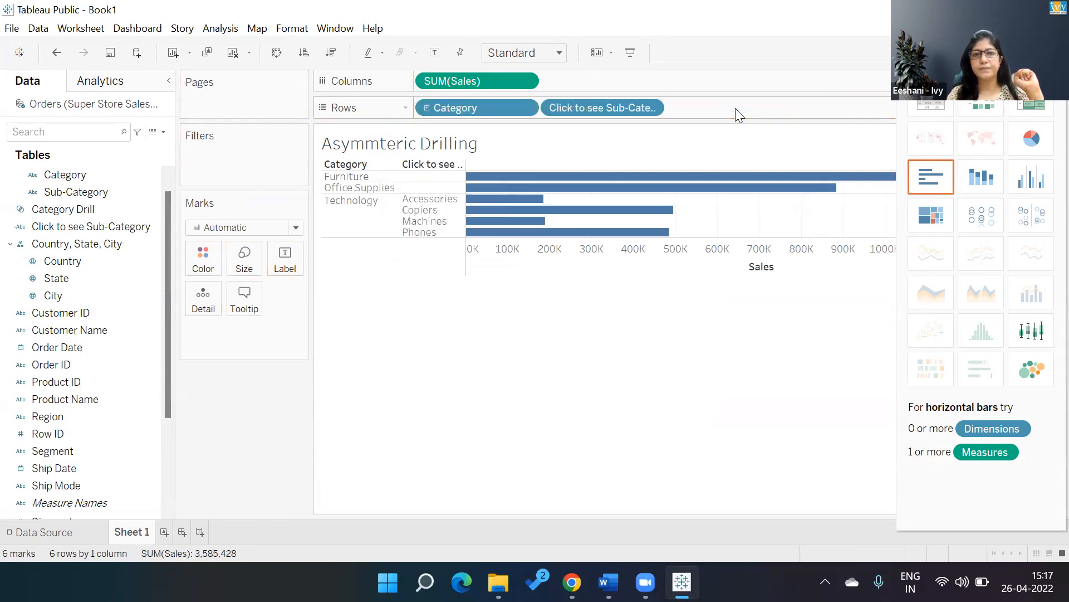
Check the bar chart's drill-down by selecting Office Supplies, its Paper sub-category and, after clearing the selection, Technology.
click(341, 189)
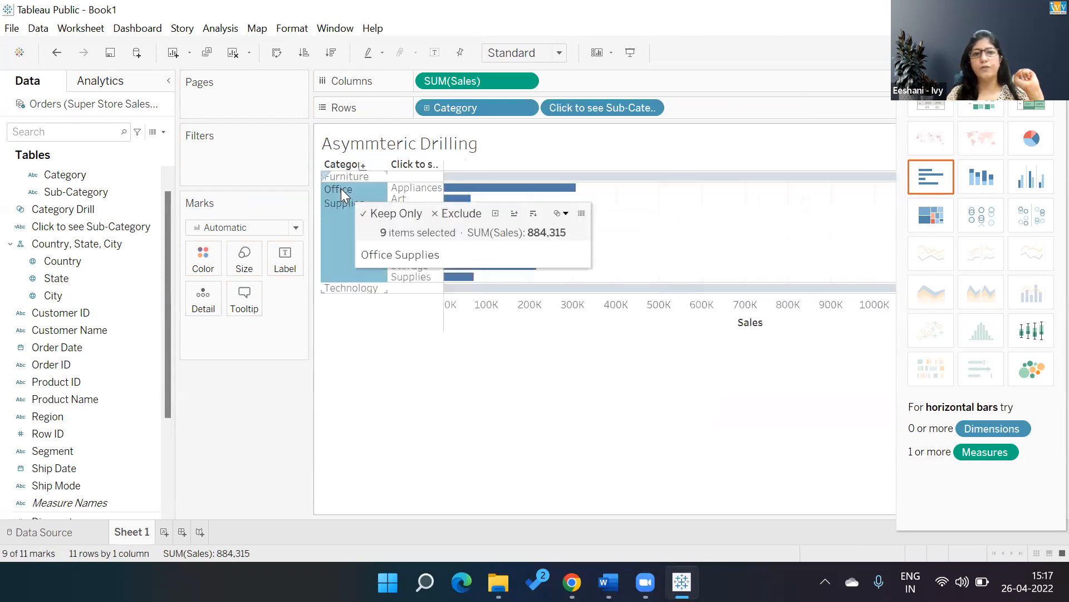
click(428, 255)
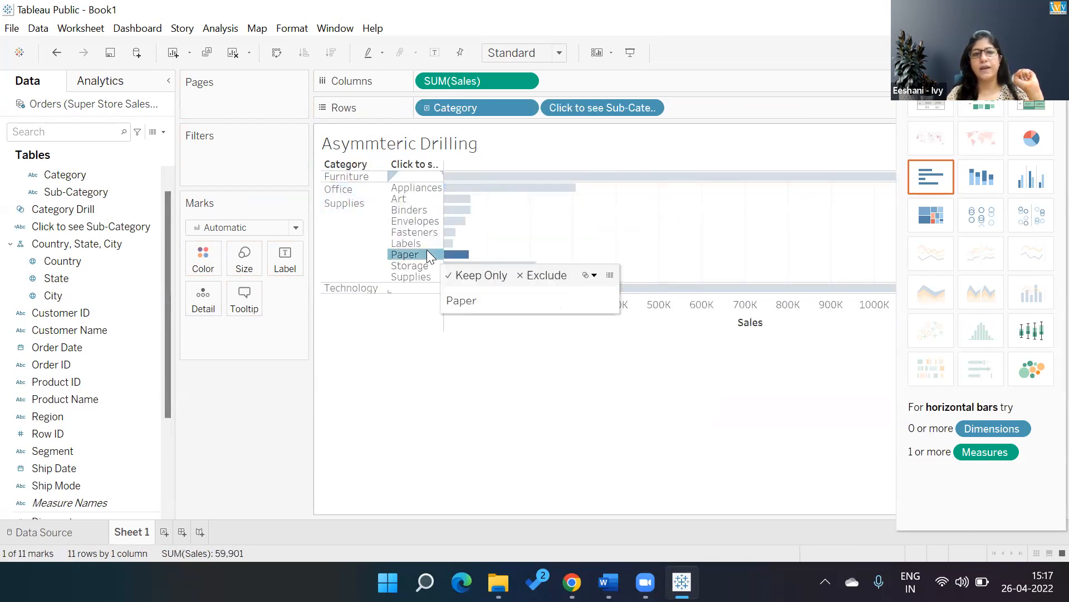
click(395, 326)
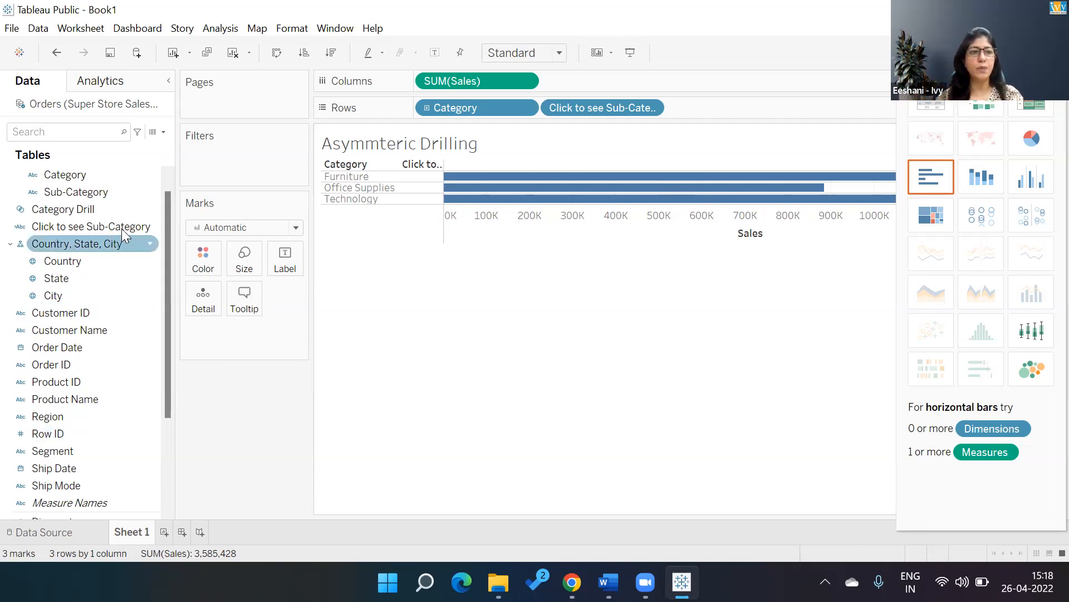
click(150, 211)
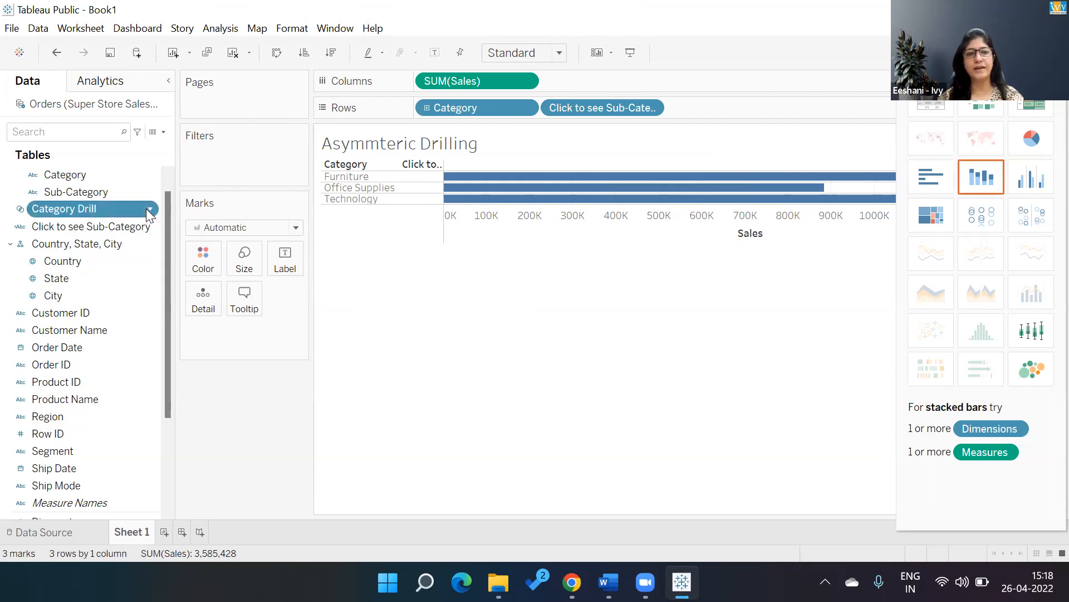
click(184, 238)
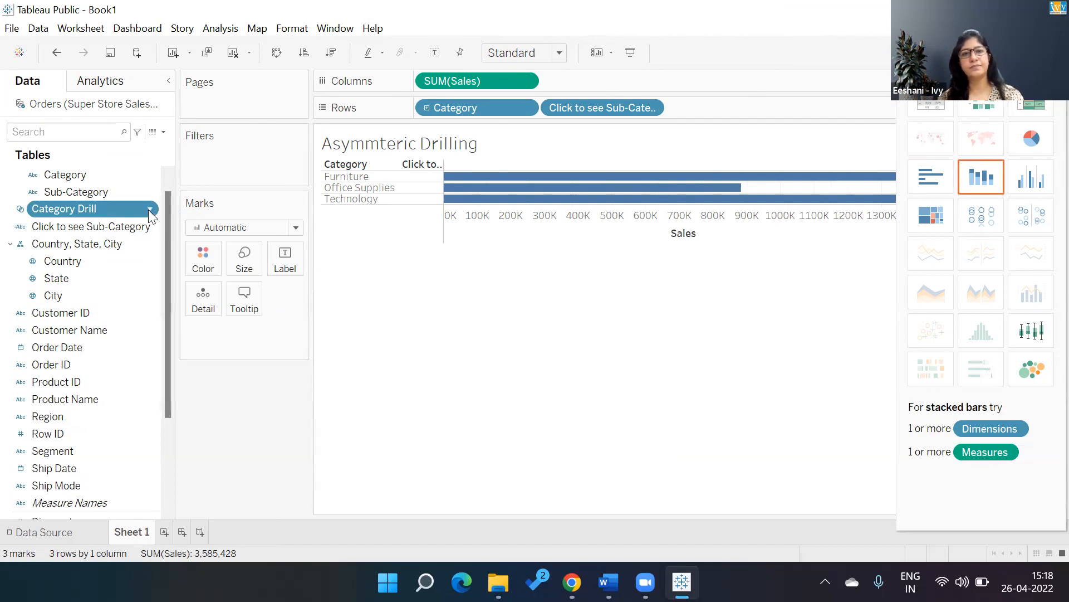
click(348, 198)
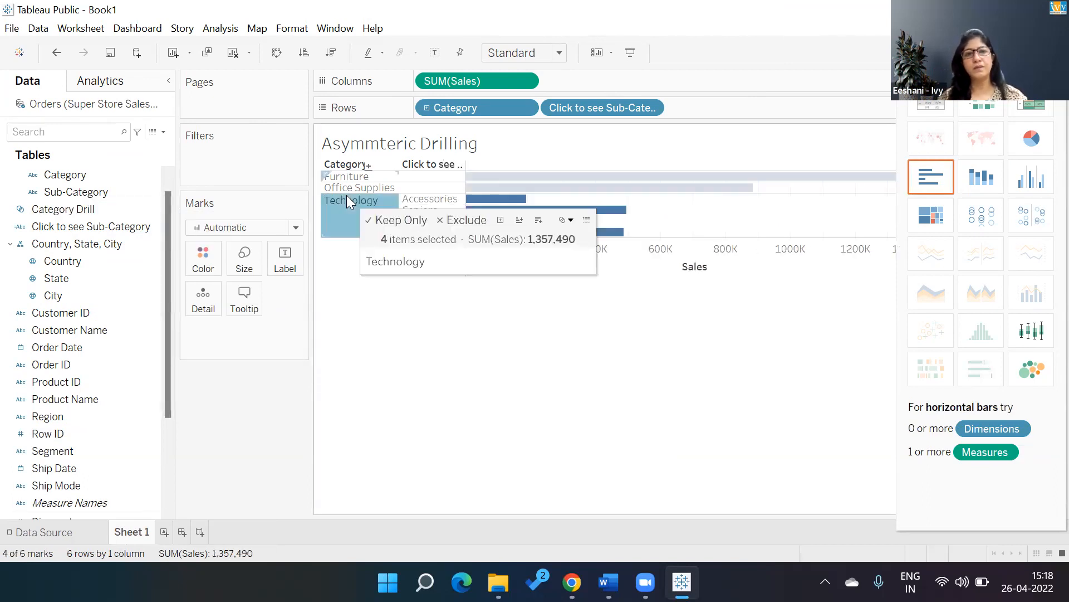
View the Create Set settings for the Category field and close them without creating a set.
right_click(154, 174)
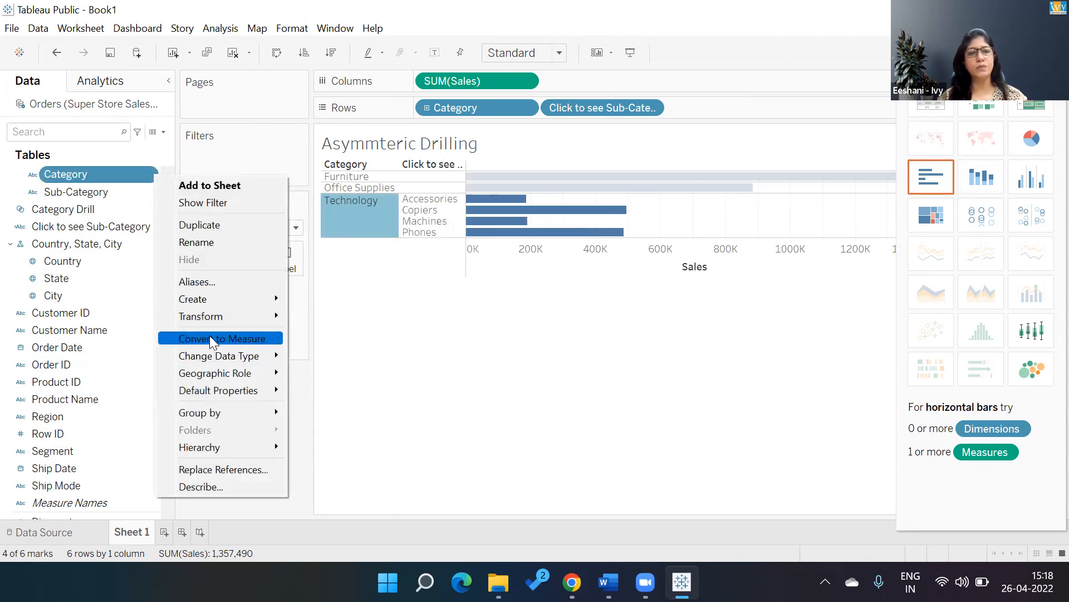
mouse_move(220, 297)
click(297, 335)
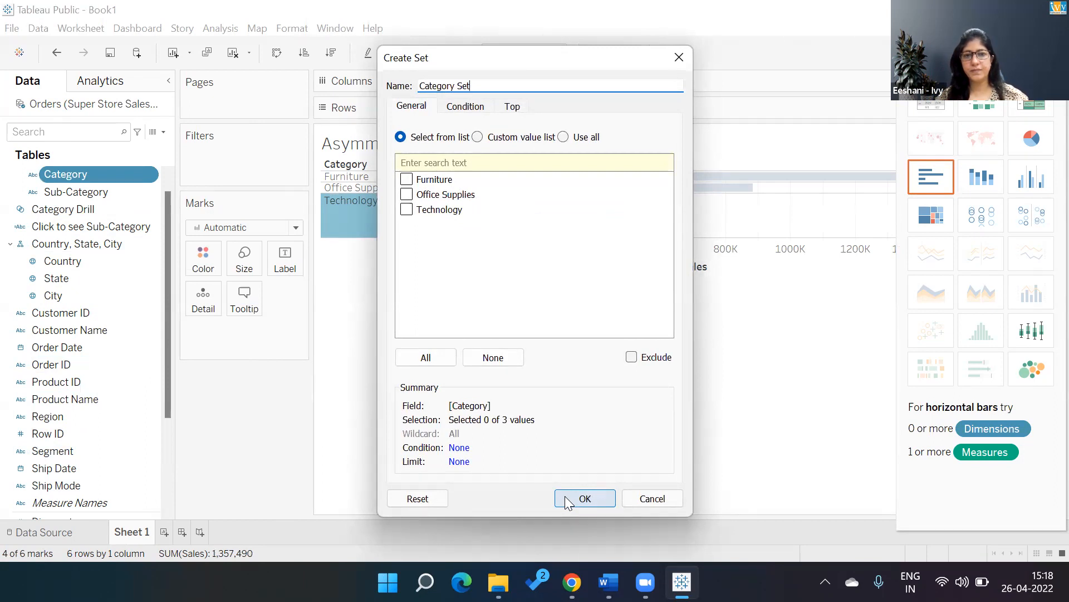
click(667, 502)
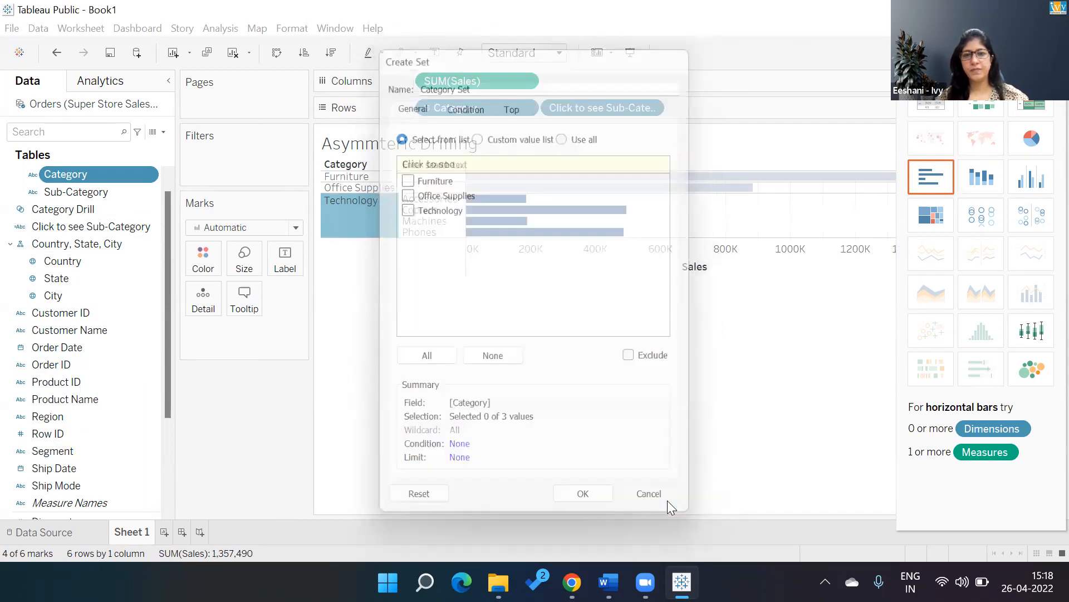
Sort both the sub-categories and the categories descending by sum of Sales, and widen the Click to see Sub-Category column.
click(712, 268)
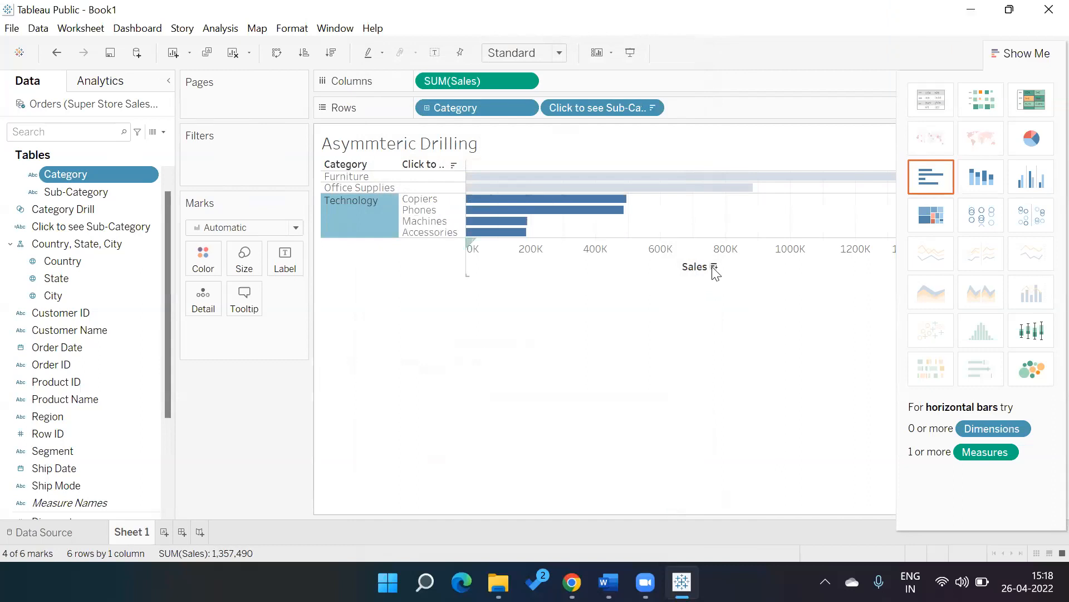
click(568, 403)
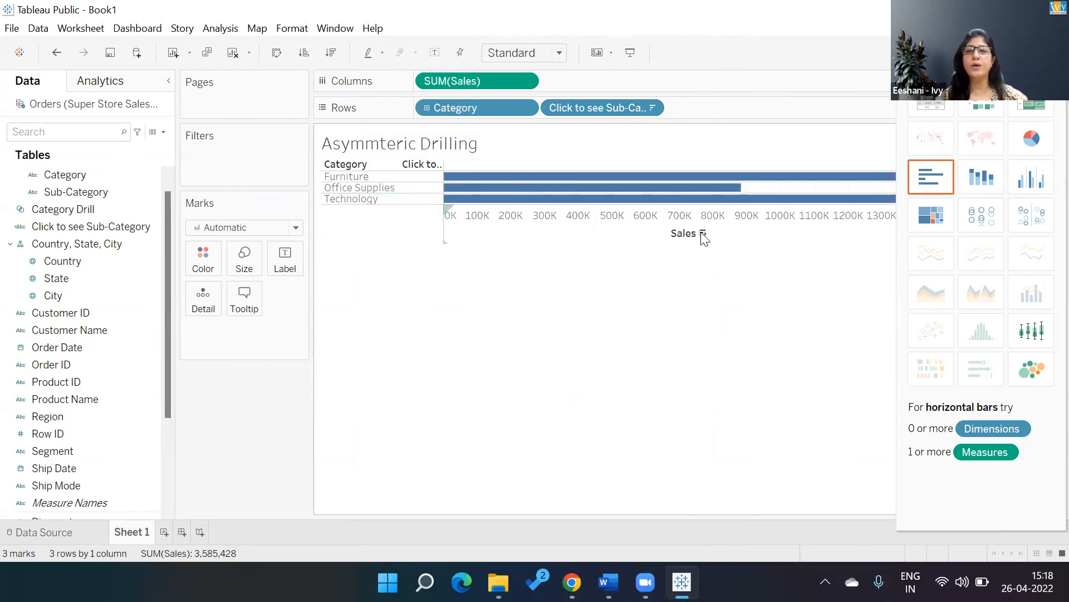
click(703, 234)
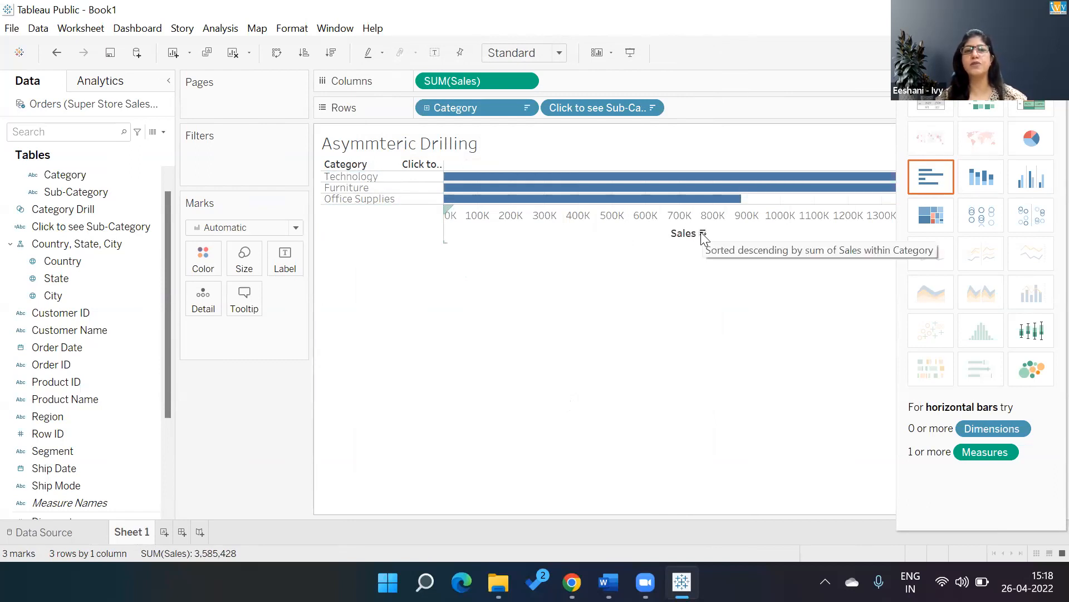
drag(443, 185, 516, 184)
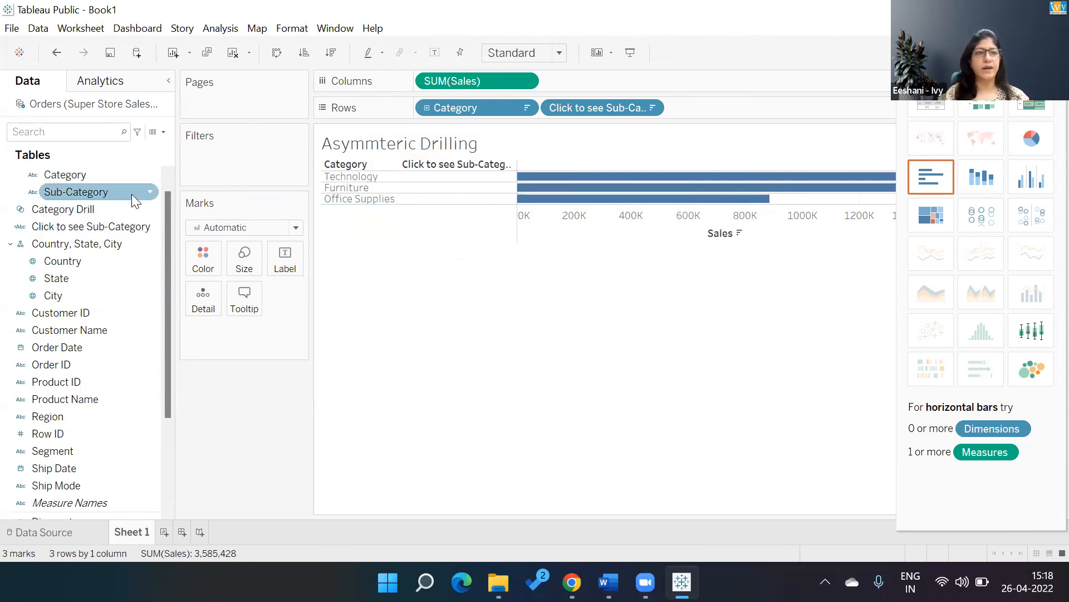
Remove both Category and Sub-Category from their hierarchy in the data source's field list.
right_click(148, 175)
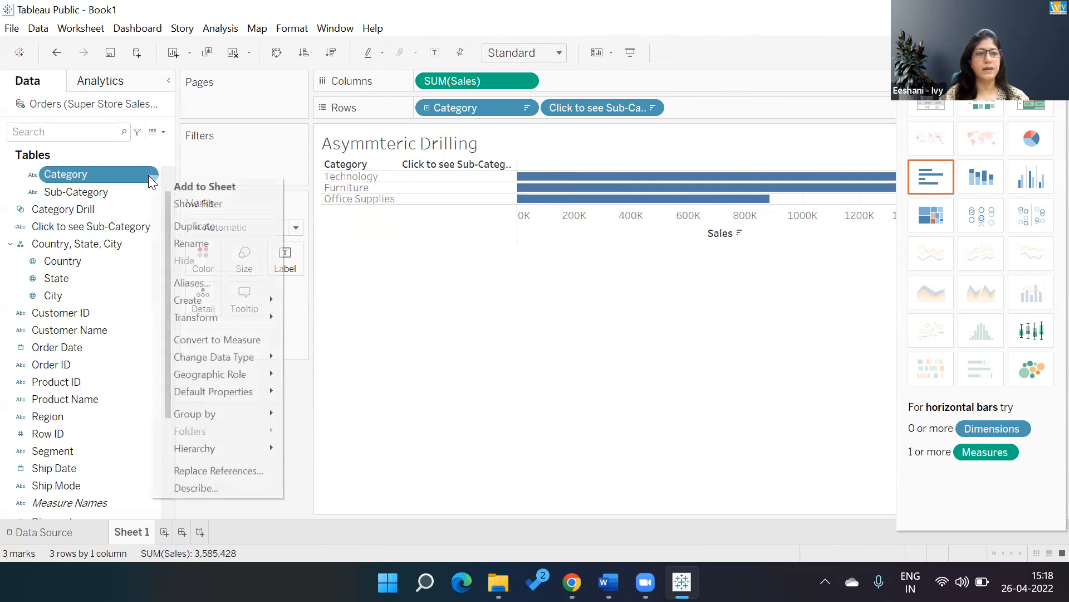
mouse_move(206, 452)
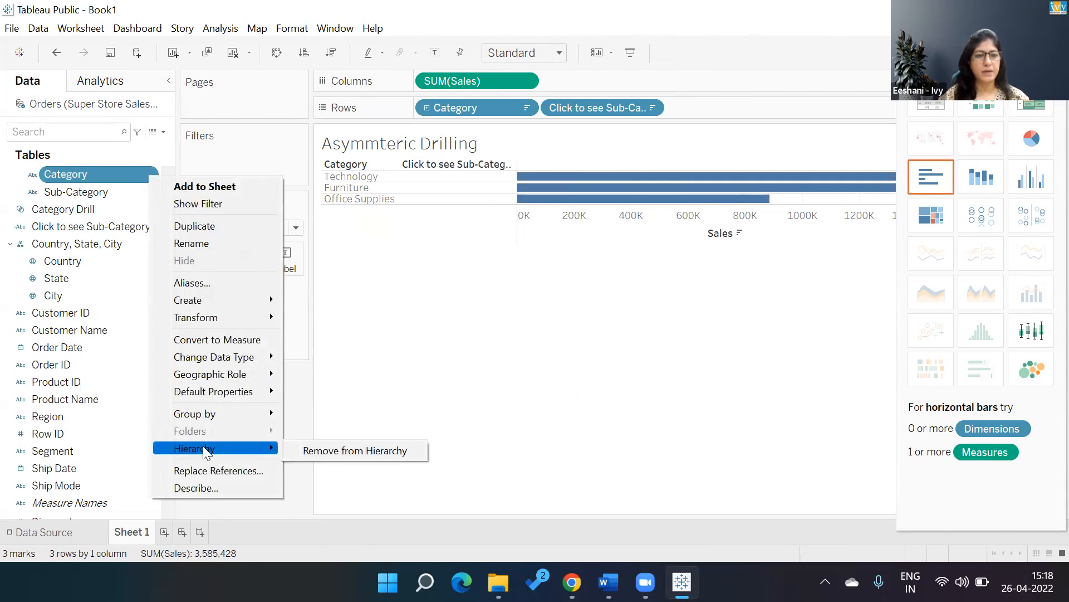
click(332, 446)
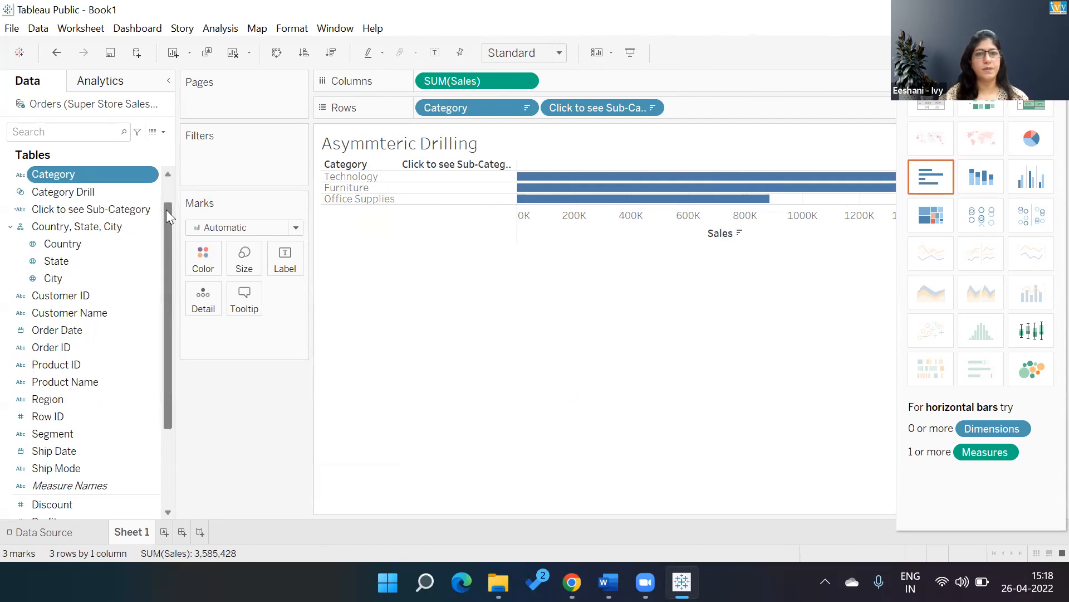
drag(166, 209, 161, 168)
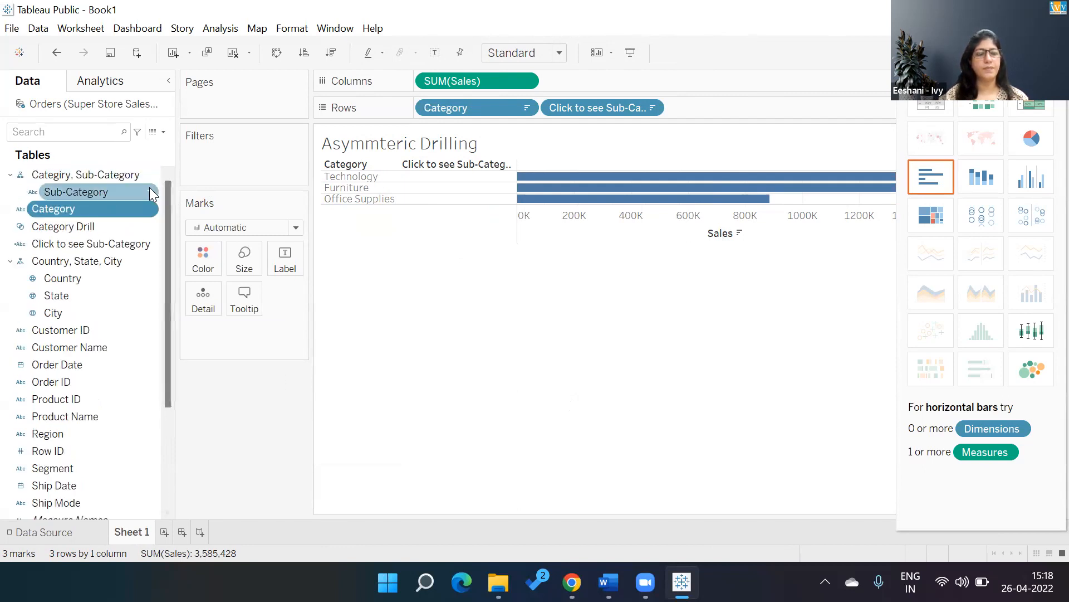
right_click(149, 187)
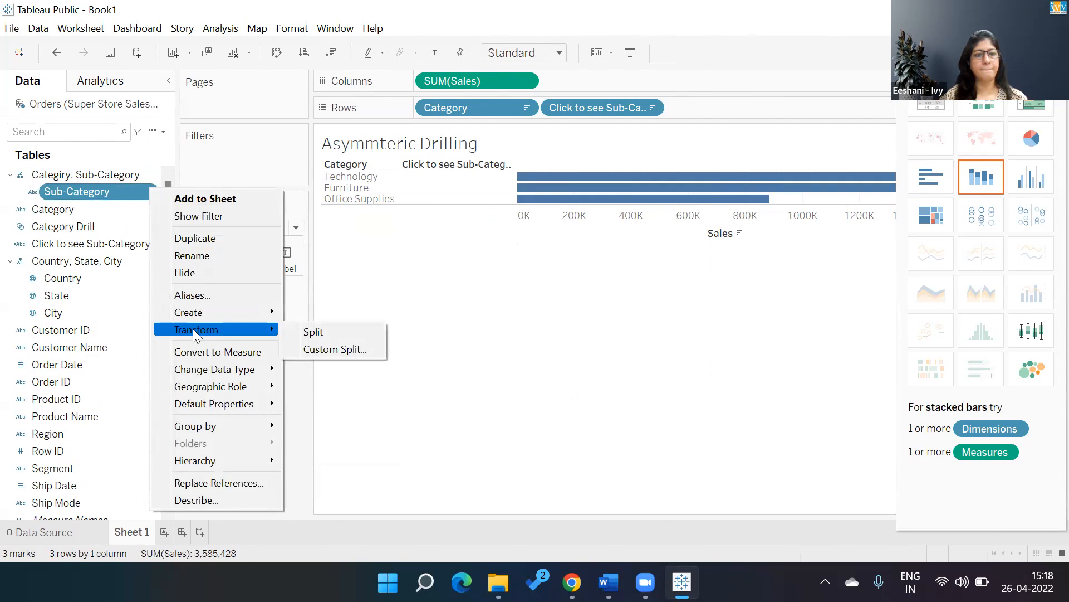
mouse_move(196, 461)
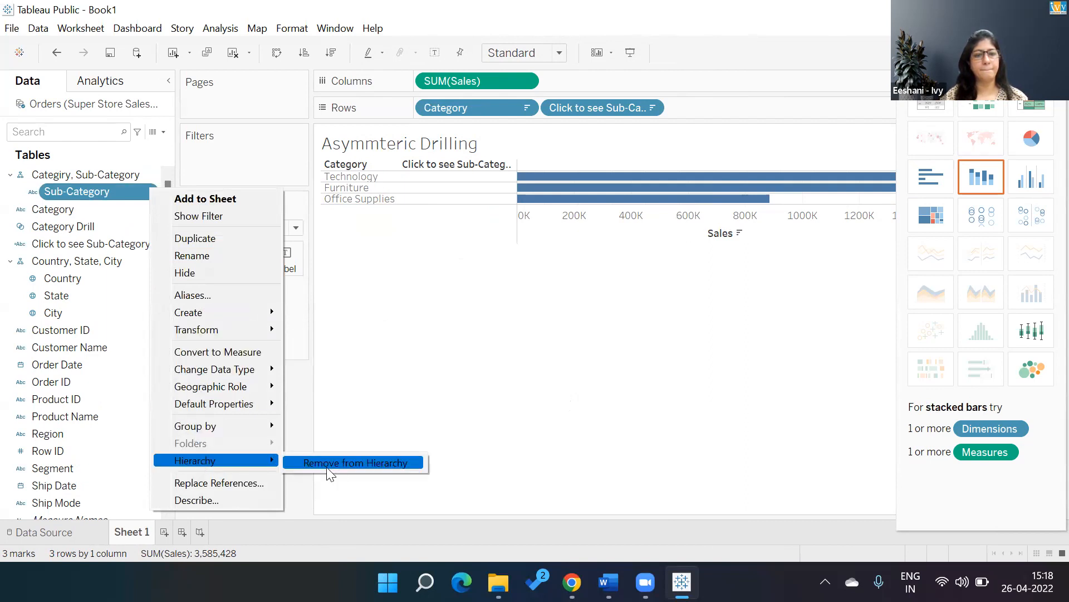
click(341, 465)
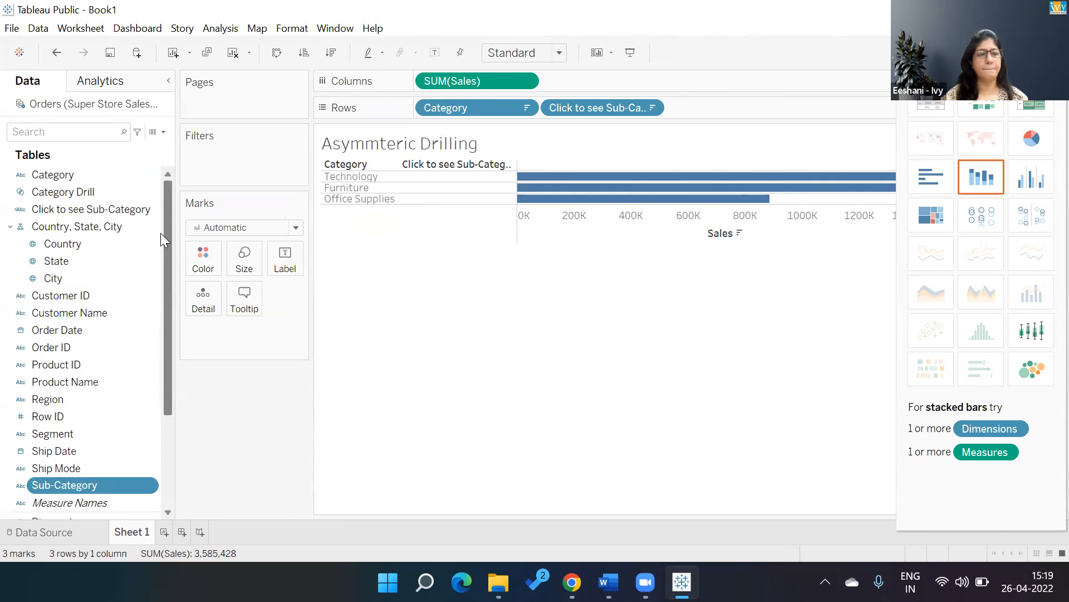
mouse_move(169, 191)
mouse_down()
mouse_move(172, 264)
mouse_move(170, 181)
mouse_up()
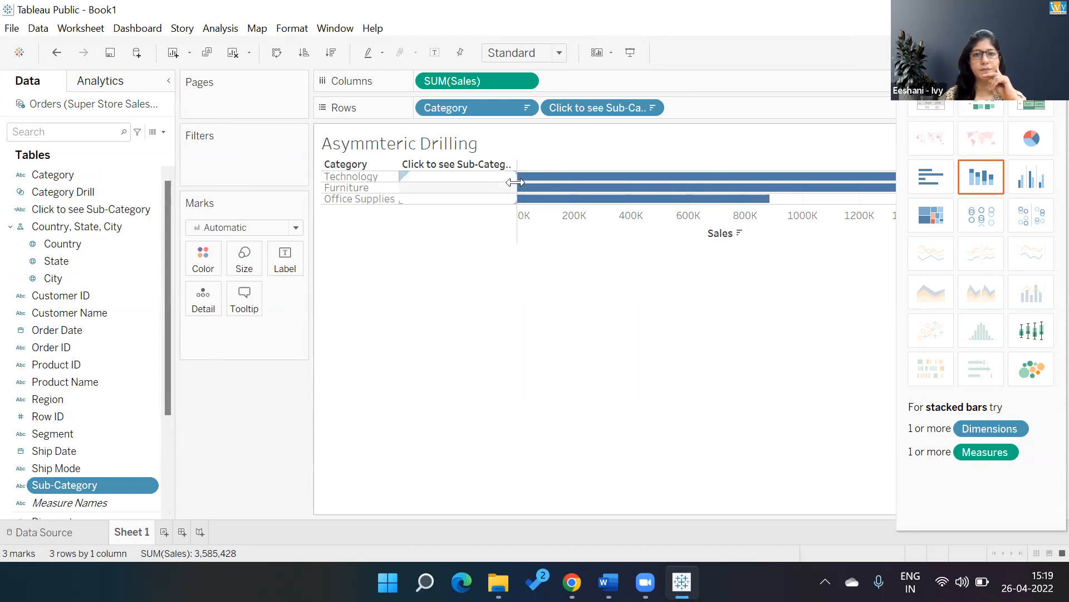
Widen the Click to see Sub-Category column to fit its full header, and check the drill-down by selecting Furniture.
drag(516, 182, 543, 181)
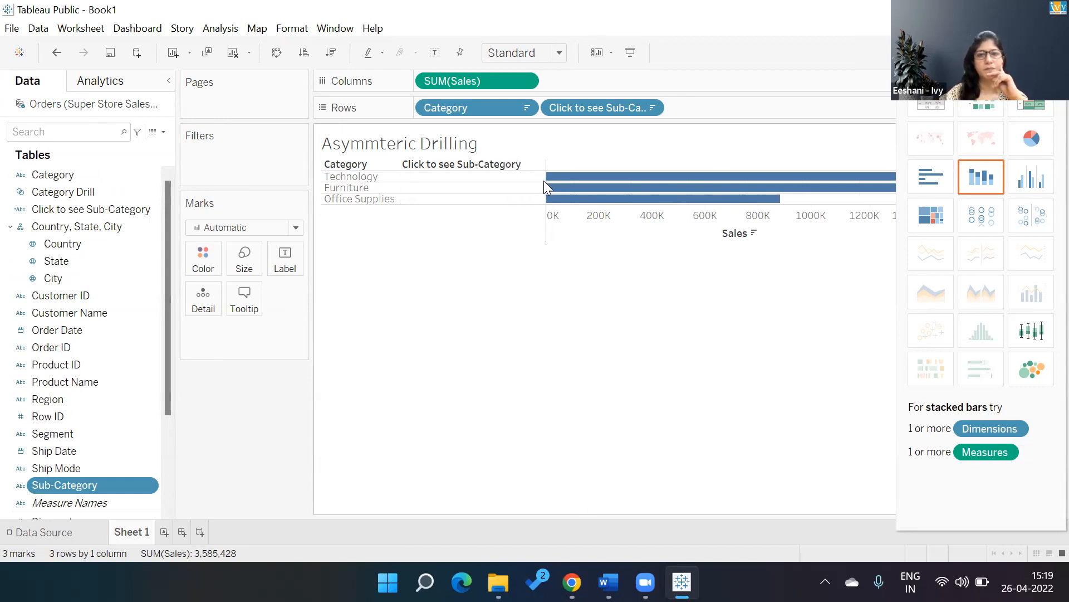
click(374, 188)
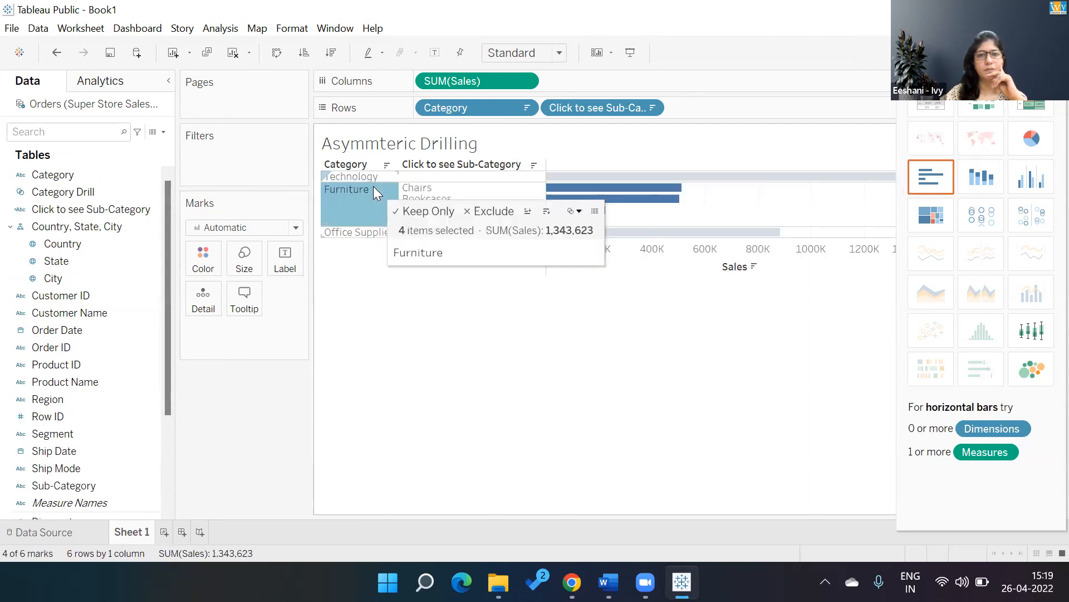
click(394, 359)
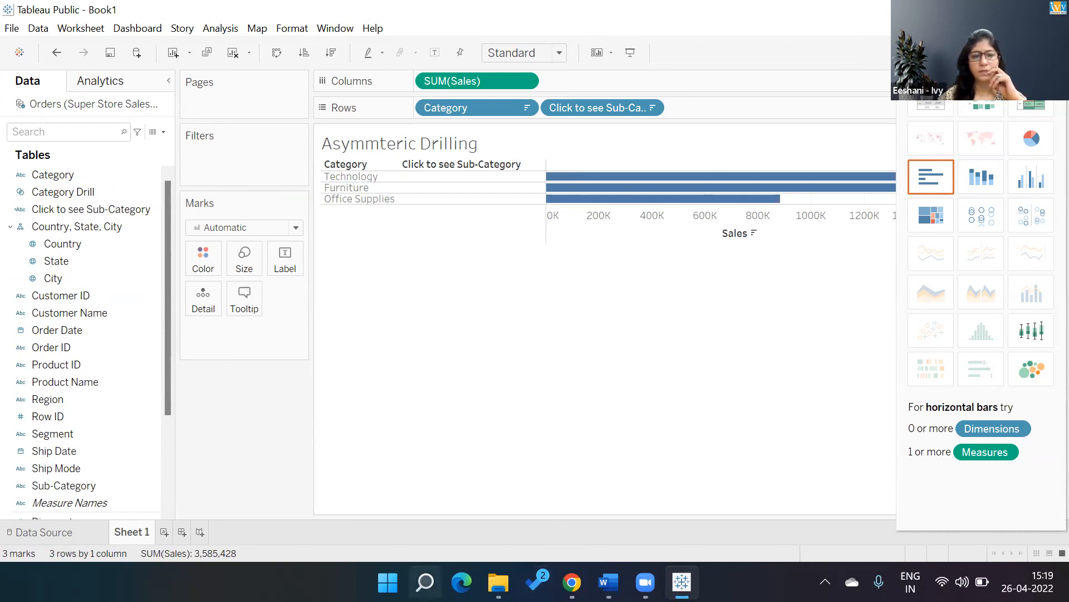
Search Windows for PowerPoint and open its recent presentation Ivy_Tableau_Notes_July 2020.
click(425, 582)
text(power)
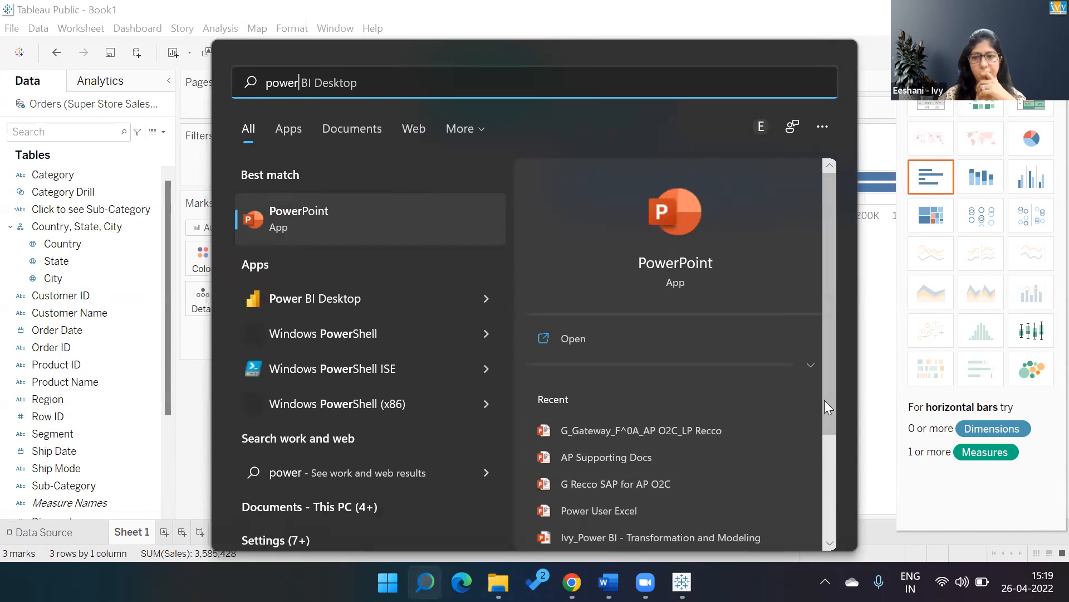
click(825, 411)
drag(828, 418, 831, 477)
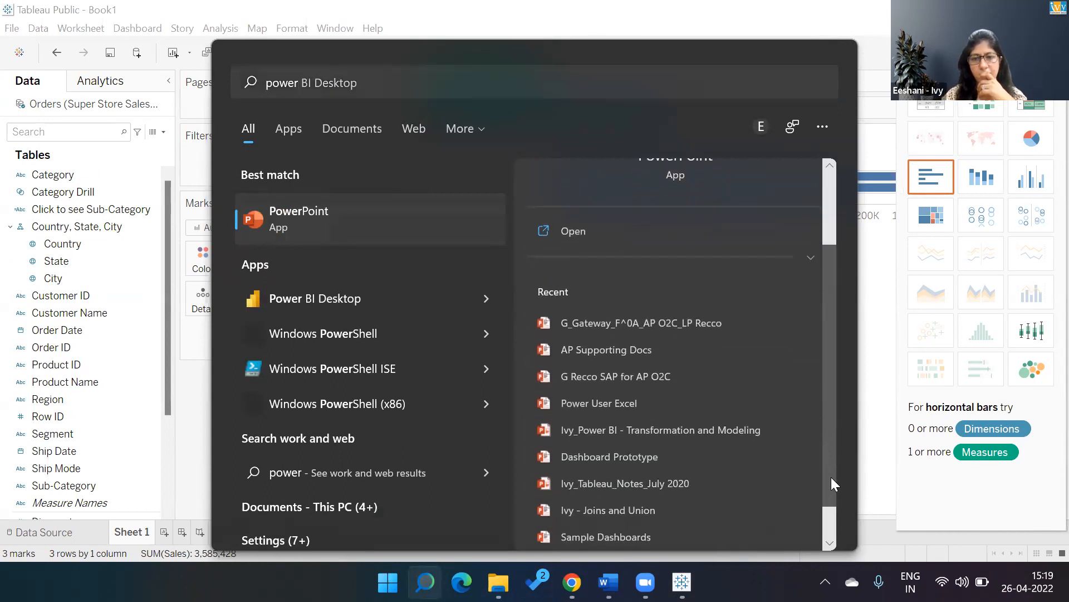
click(676, 478)
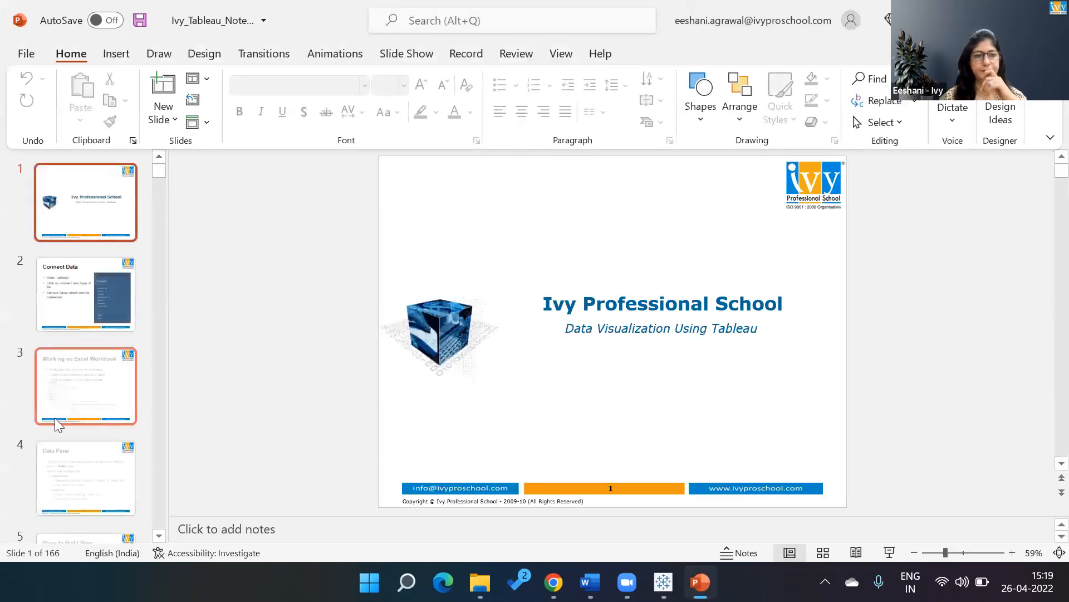
Look through the notes presentation from the title slide forward to the WeWashYouSleep Challenge slide, examining the topics covered.
key(Down)
key(Down)
key(Down)
key(Down)
key(Down)
key(Down)
key(Down)
key(Down)
key(Down)
key(Down)
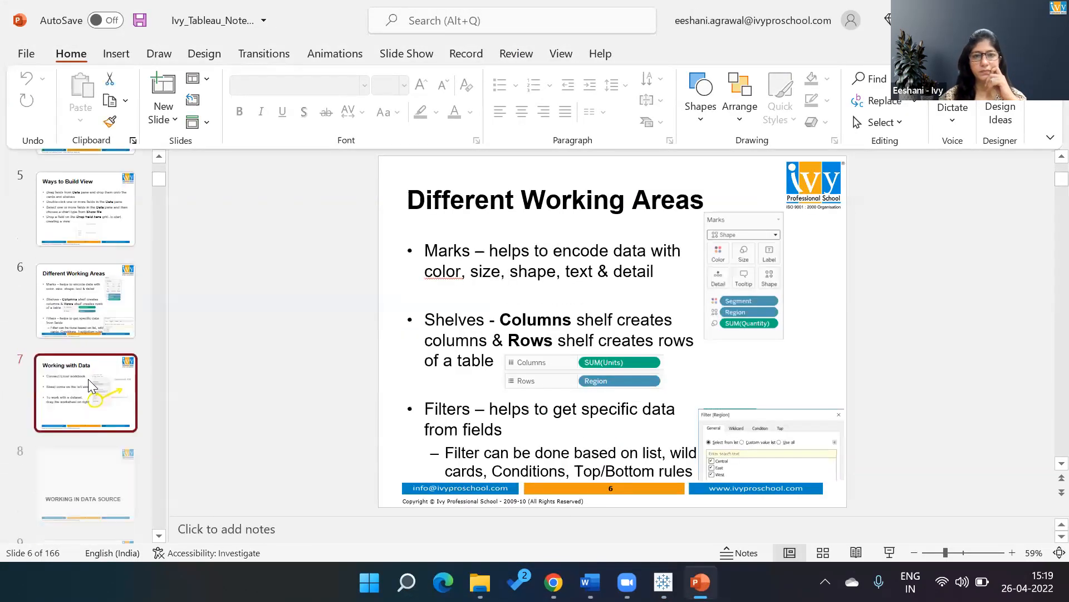
key(Down)
key(Down)
key(Down)
key(Down)
key(Down)
key(Down)
key(Down)
key(Down)
key(Down)
key(Down)
key(Down)
key(Down)
key(Down)
key(Down)
key(Down)
key(Down)
key(Down)
key(Down)
key(Down)
key(Down)
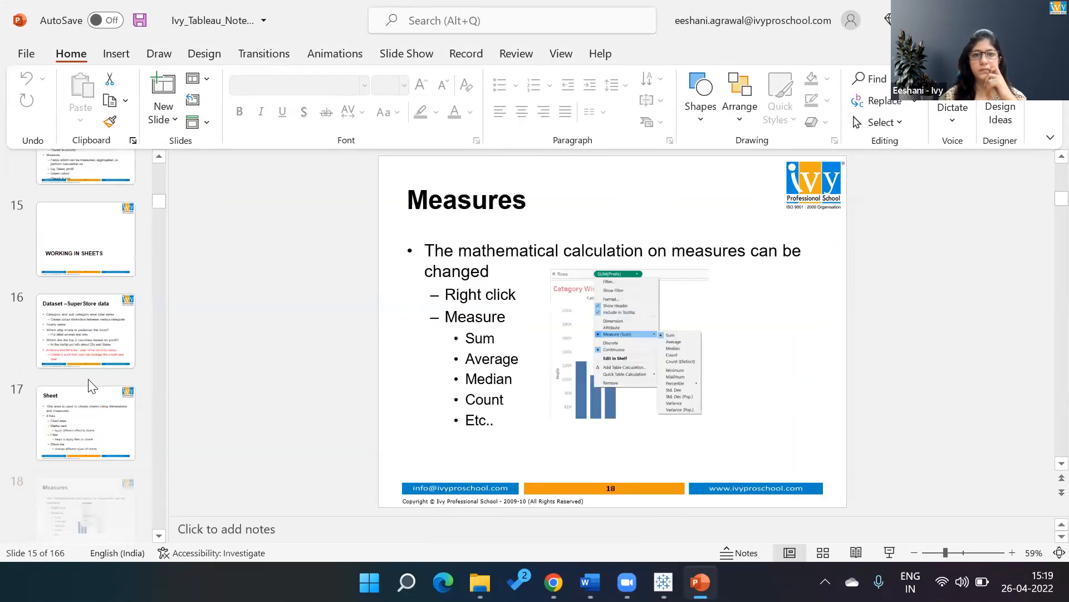
key(Down)
key(Down)
key(Down)
key(Down)
key(Down)
key(Down)
key(Down)
key(Down)
key(Down)
key(Down)
key(Down)
key(Down)
key(Down)
key(Down)
key(Down)
key(Down)
key(Down)
key(Down)
key(Down)
key(Down)
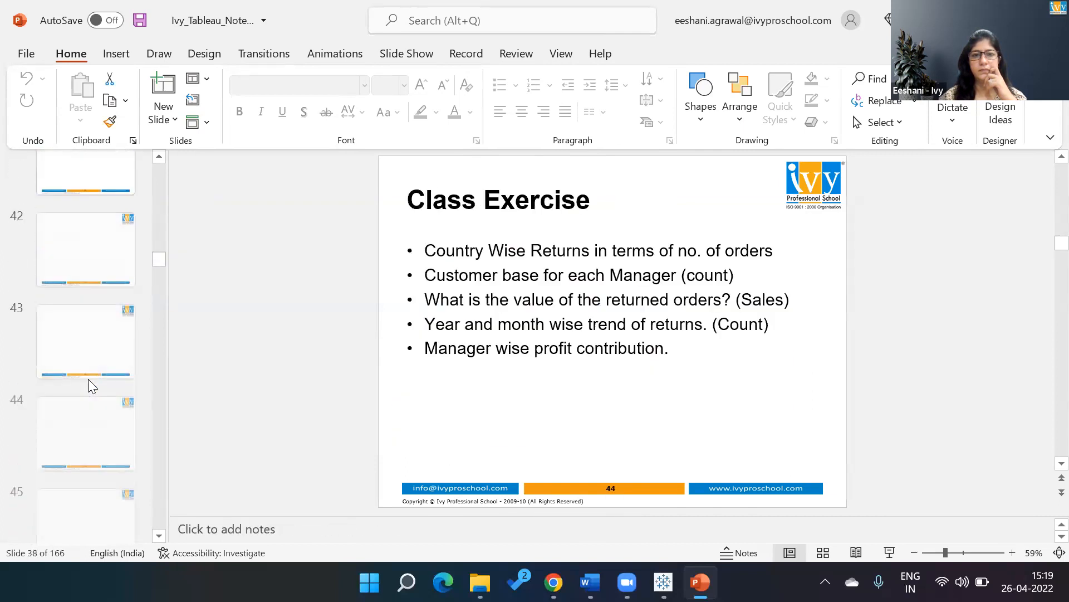
key(Down)
key(Down)
key(Down)
key(Down)
key(Down)
key(Down)
key(Down)
key(Down)
key(Down)
key(Down)
key(Down)
key(Down)
key(Down)
key(Down)
key(Down)
key(Down)
key(Down)
key(Down)
key(Down)
key(Down)
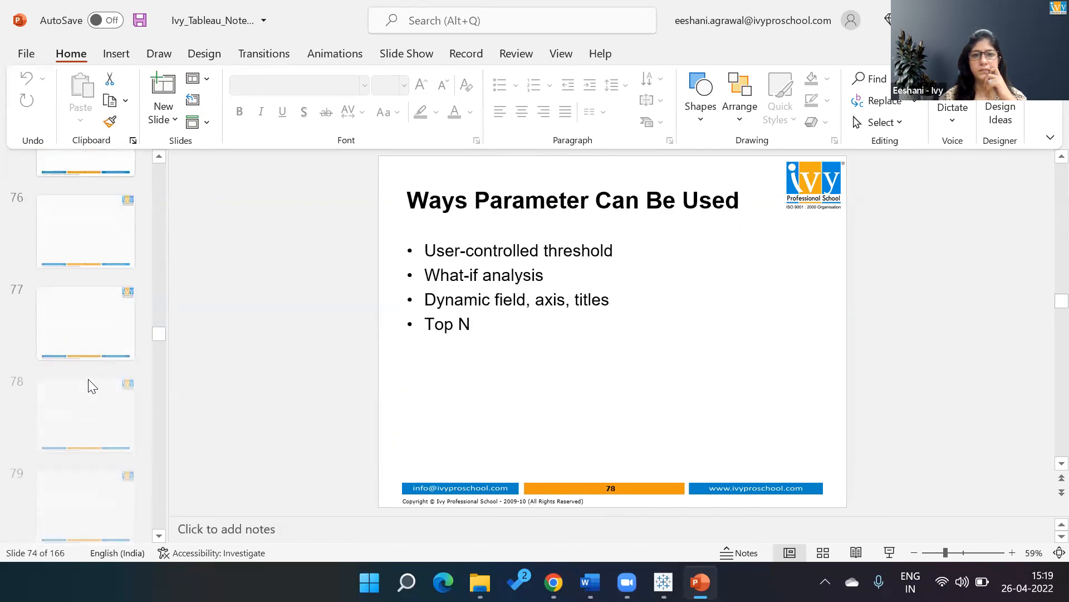
key(Down)
key(Down)
key(Down)
key(Down)
key(Down)
key(Down)
key(Down)
key(Down)
key(Down)
key(Down)
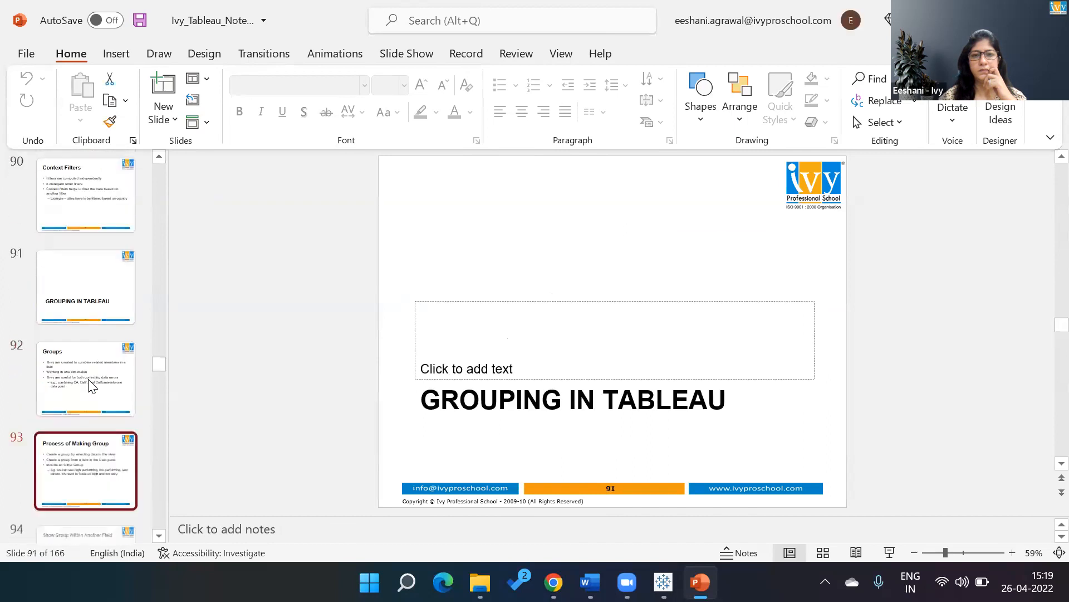
key(Down)
key(Down)
key(Down)
key(Down)
key(Down)
key(Down)
key(Down)
key(Down)
key(Down)
key(Down)
key(Down)
key(Down)
key(Down)
key(Down)
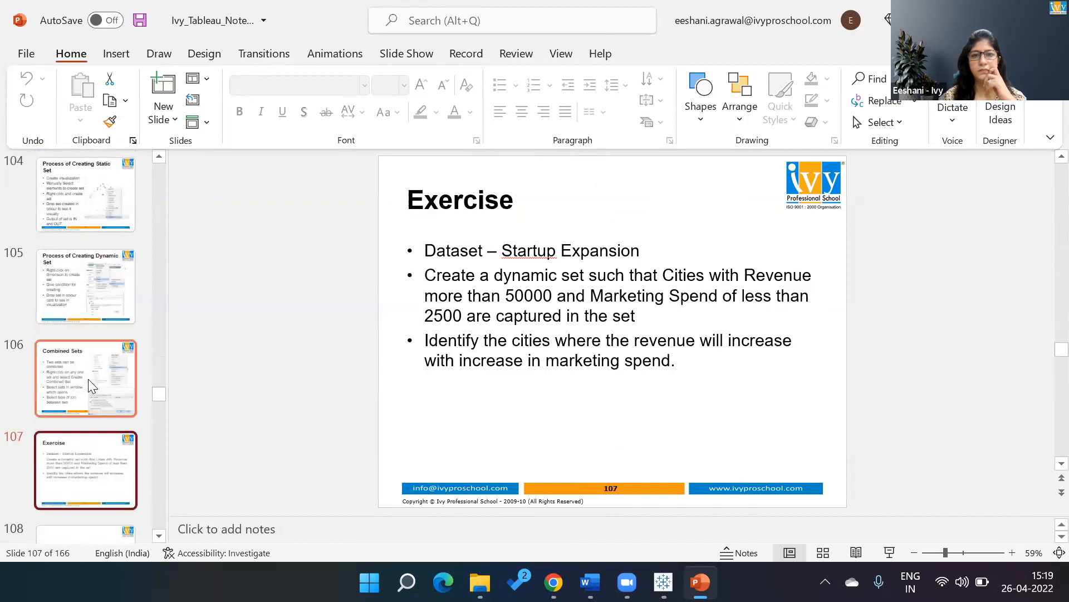
key(Down)
key(Down)
key(Down)
key(Down)
key(Down)
key(Down)
key(Down)
key(Down)
key(Down)
key(Down)
key(Down)
key(Down)
key(Down)
key(Down)
key(Down)
key(Down)
key(Down)
key(Down)
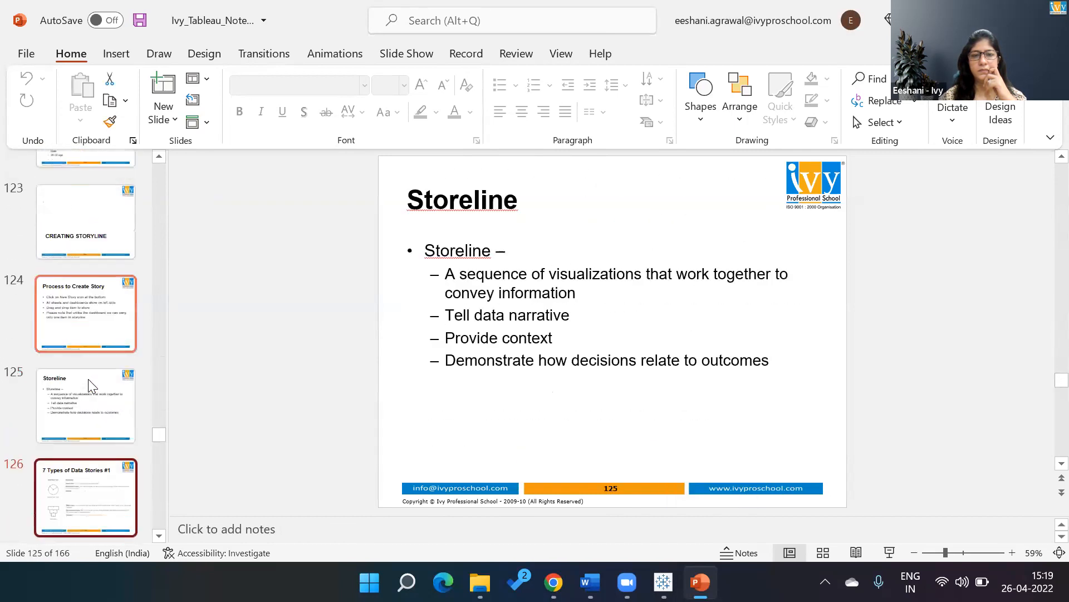
key(Down)
key(Down)
key(Down)
key(Down)
key(Down)
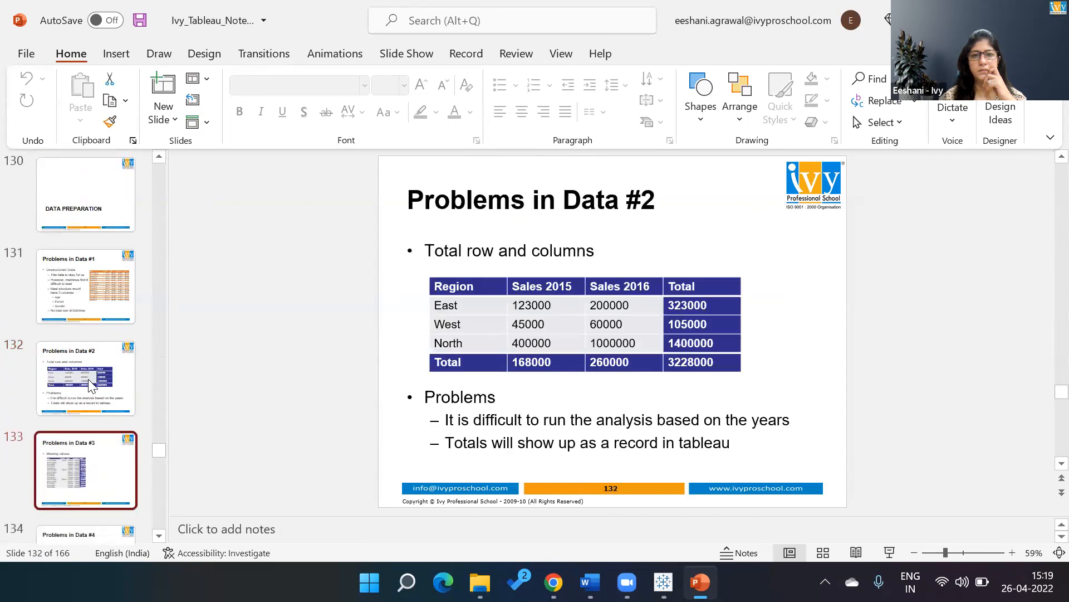
key(Down)
key(Down)
key(Down)
key(Down)
key(Down)
key(Down)
key(Down)
key(Down)
key(Down)
key(Down)
key(Down)
key(Down)
key(Down)
key(Down)
key(Down)
key(Down)
key(Down)
key(Down)
key(Down)
key(Down)
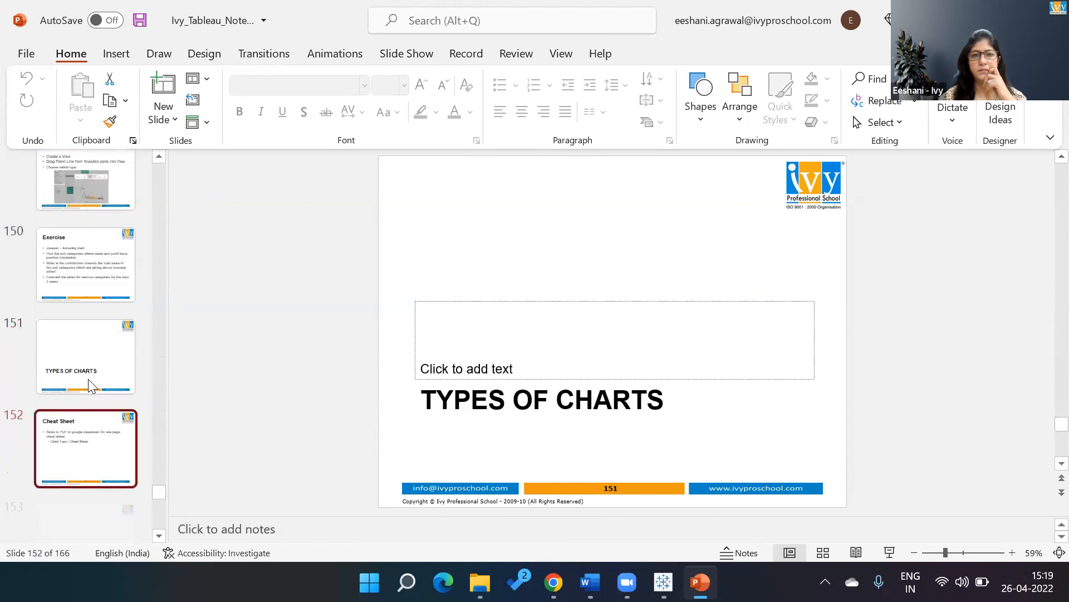
key(Down)
key(Down)
key(Down)
key(Down)
key(Down)
key(Down)
key(Down)
key(Down)
key(Down)
key(Down)
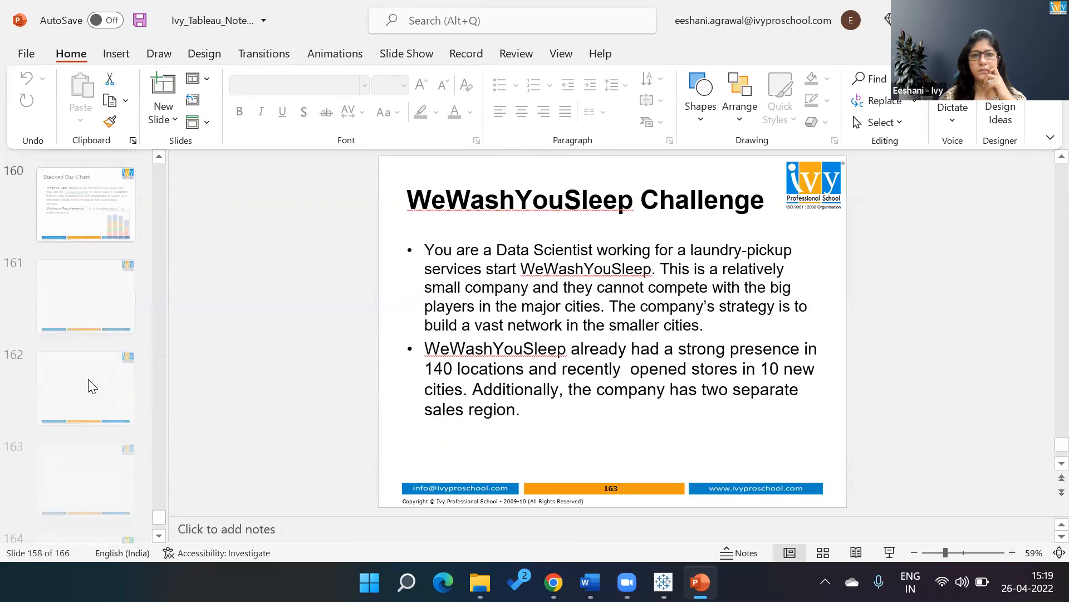
Look back through the slides from the WeWashYouSleep Challenge to 7 Types of Data Stories #1, examining each topic heading.
key(Up)
key(Up)
key(Up)
key(Up)
key(Up)
key(Up)
key(Up)
key(Up)
key(Up)
key(Up)
key(Up)
key(Up)
key(Up)
key(Up)
key(Up)
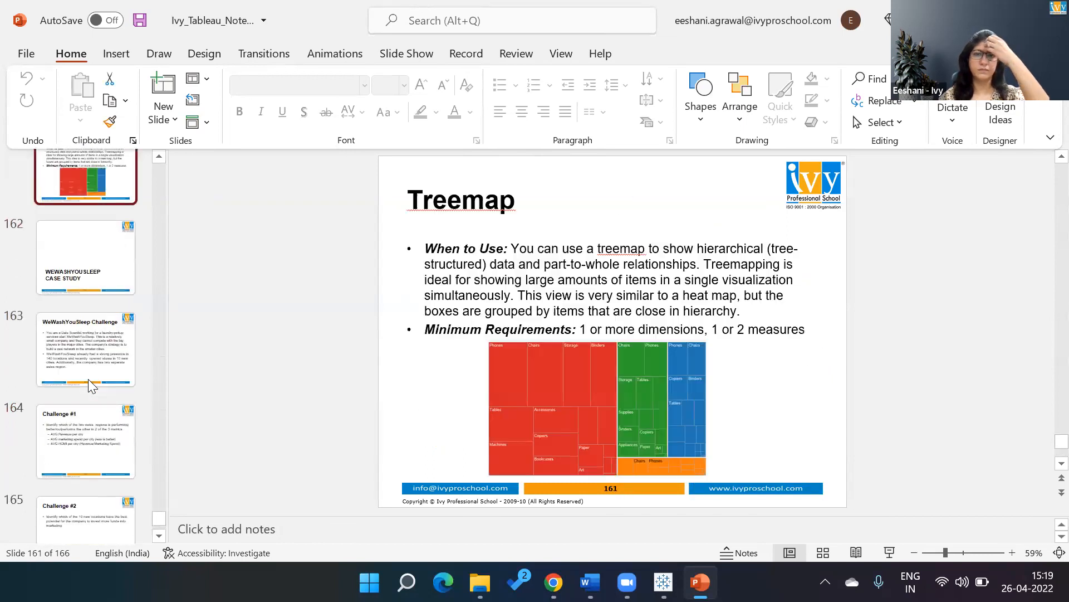
key(Up)
key(Up)
key(Up)
key(Up)
key(Up)
key(Up)
key(Up)
key(Up)
key(Up)
key(Up)
key(Up)
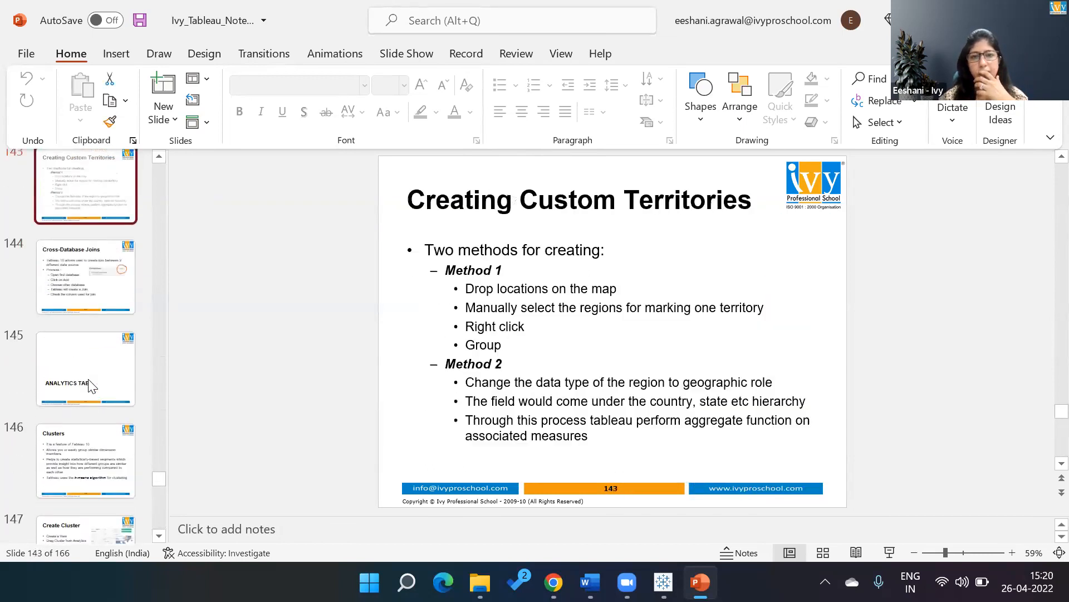
key(Up)
key(Up)
key(Up)
key(Up)
key(Up)
key(Up)
key(Up)
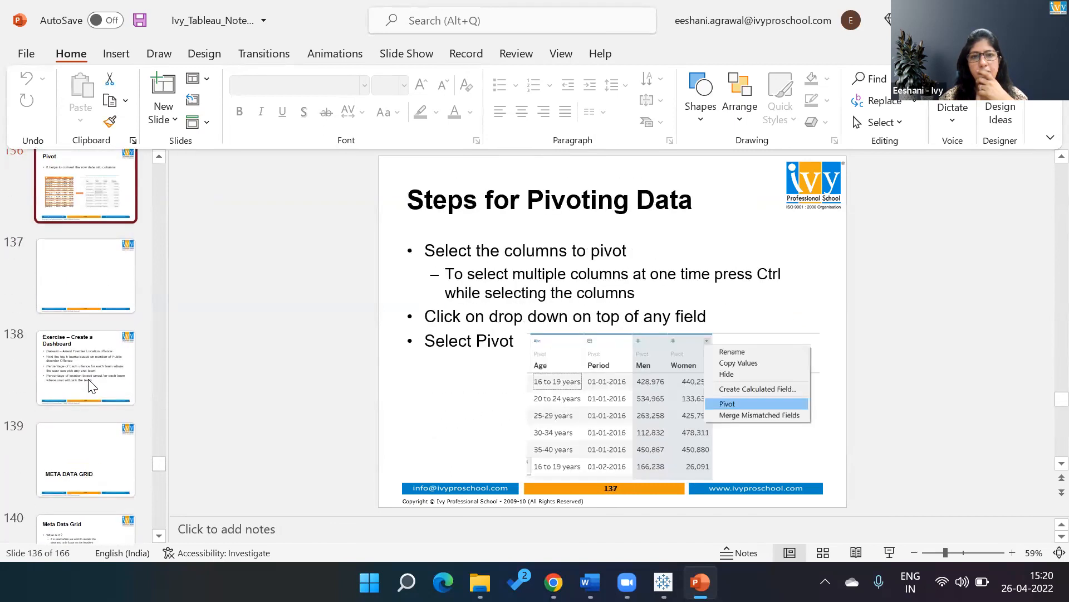
key(Up)
key(Up)
key(Up)
key(Up)
key(Up)
key(Up)
key(Up)
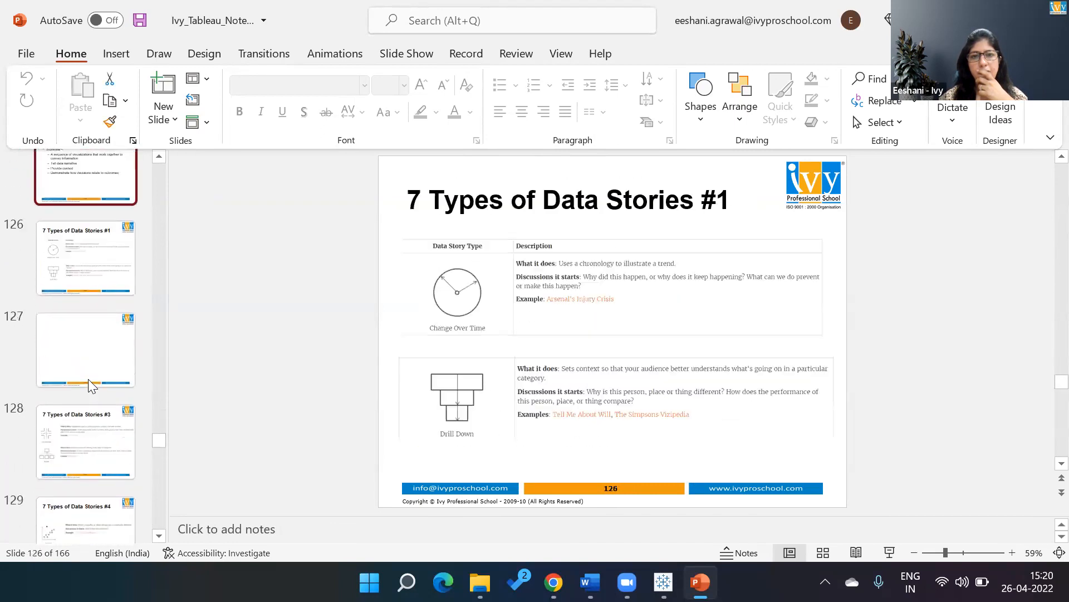
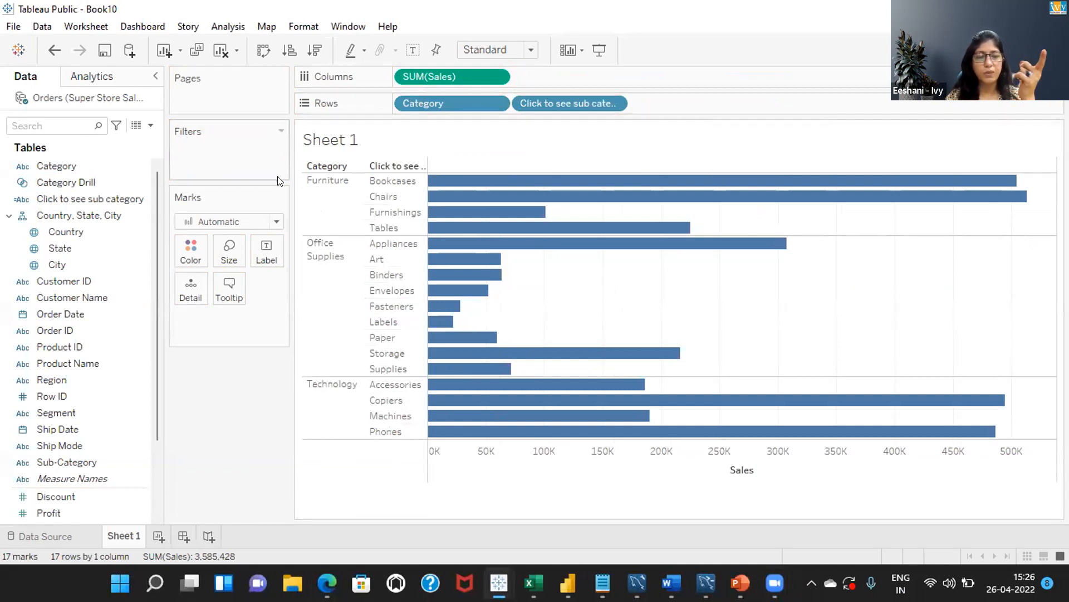
Add a Change Set Values action on Sheet 1 that runs on select, targets the Category Drill set, and removes all values when the selection clears.
click(86, 26)
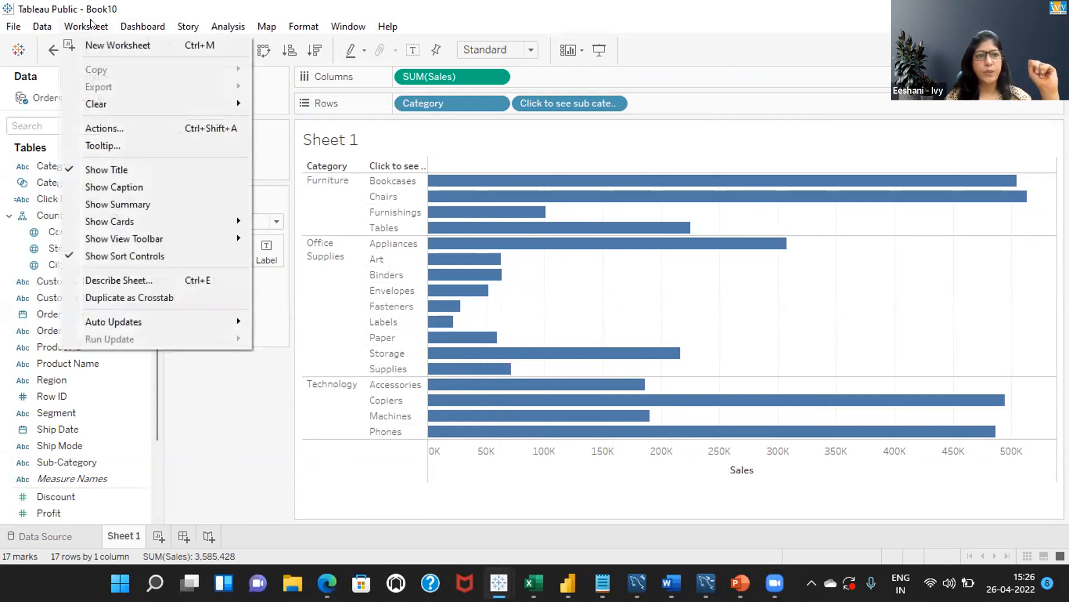
click(116, 130)
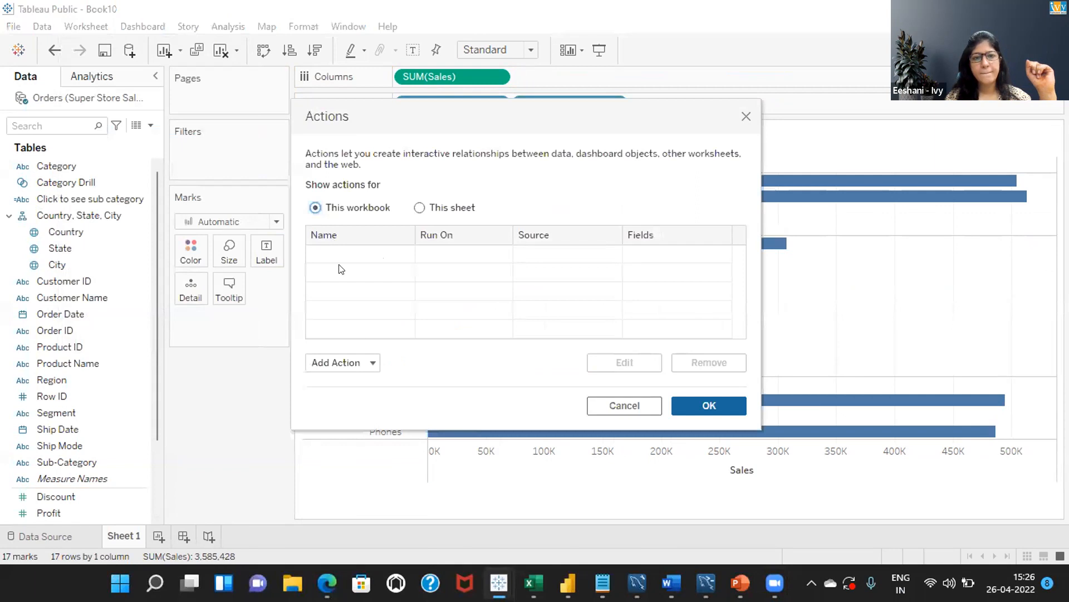
click(362, 358)
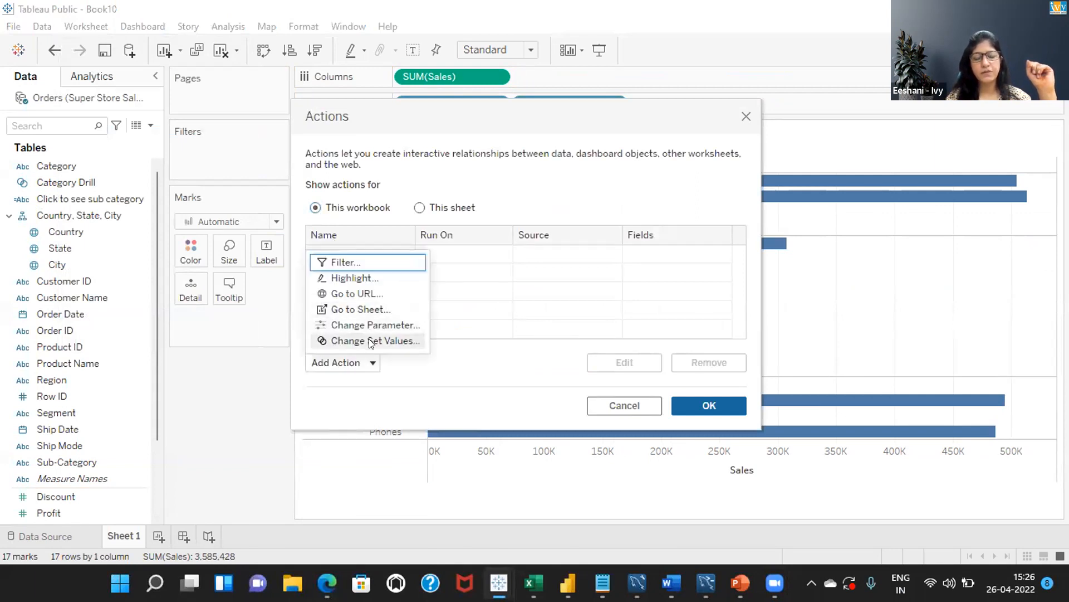
click(368, 339)
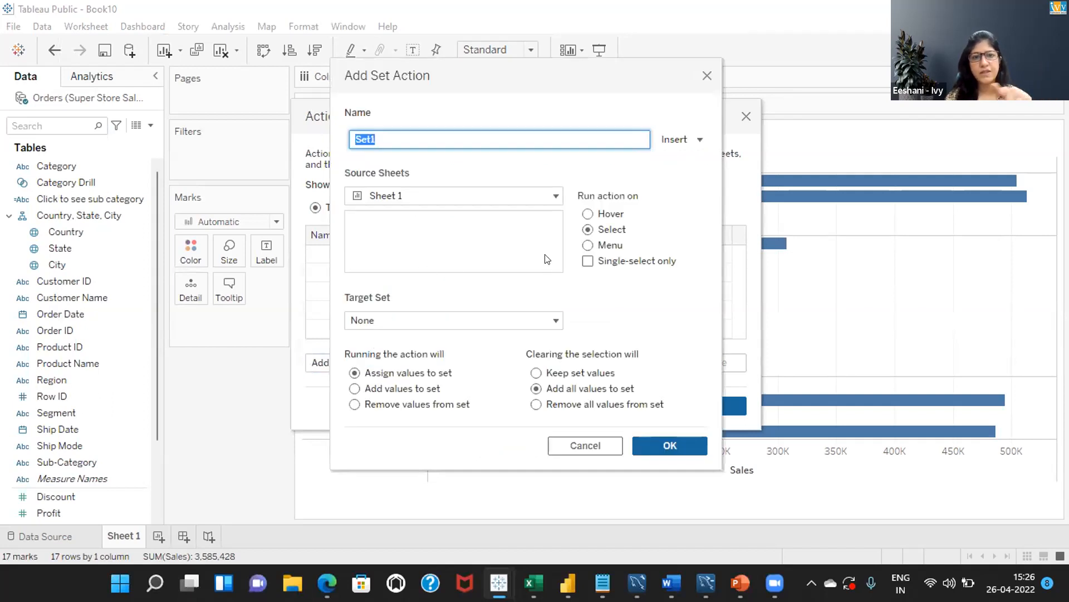
click(536, 404)
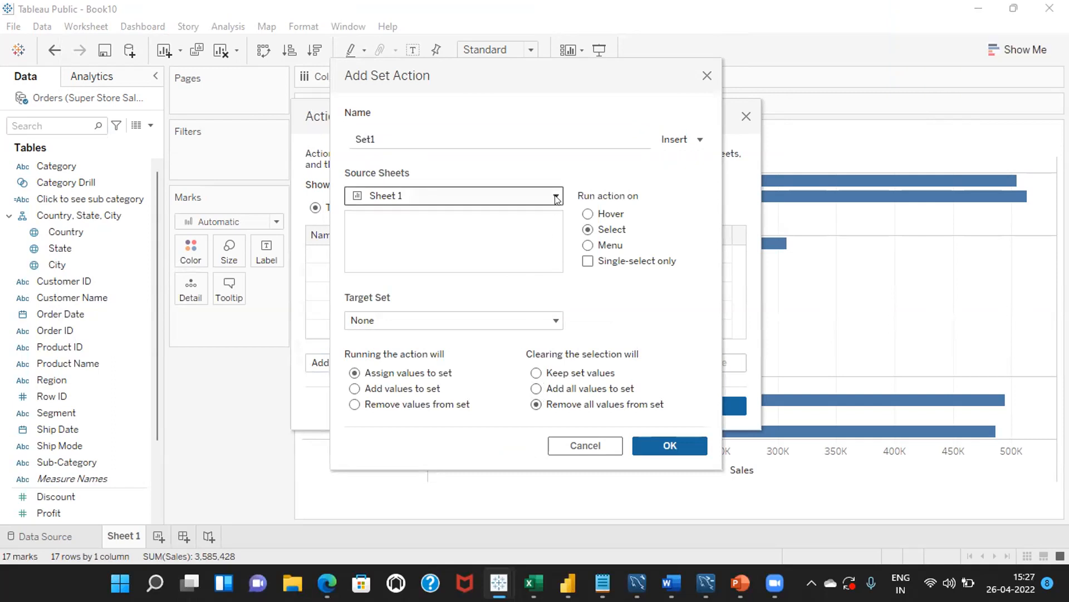
click(557, 322)
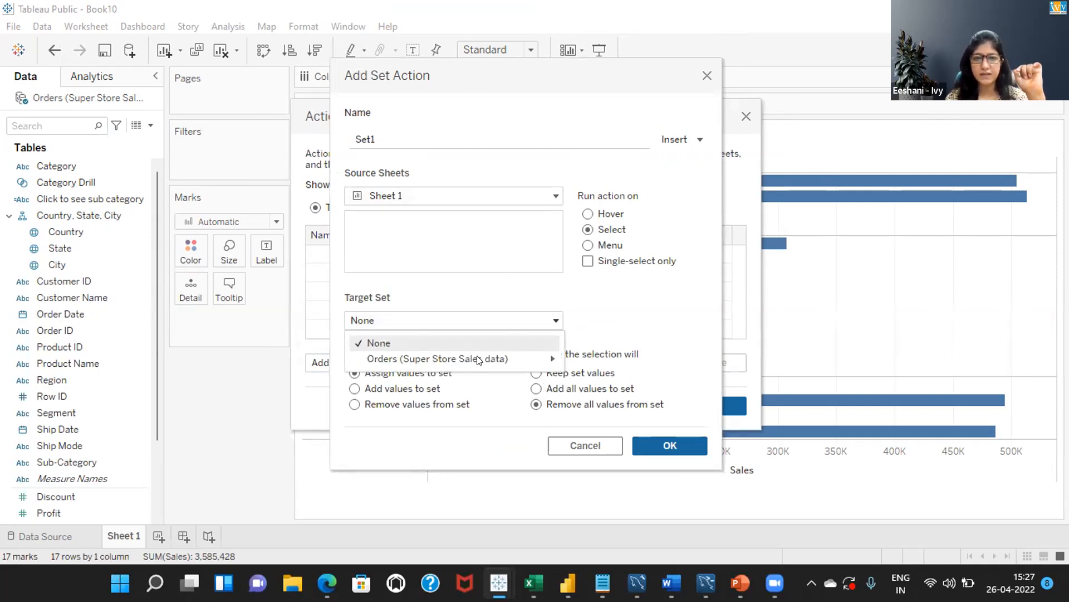
mouse_move(477, 358)
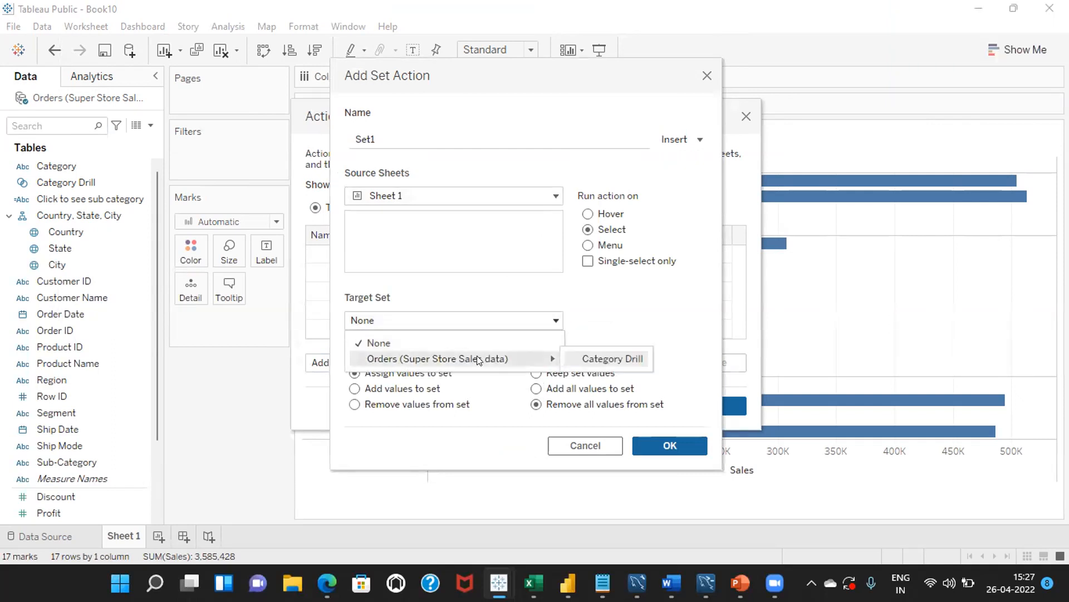
click(603, 359)
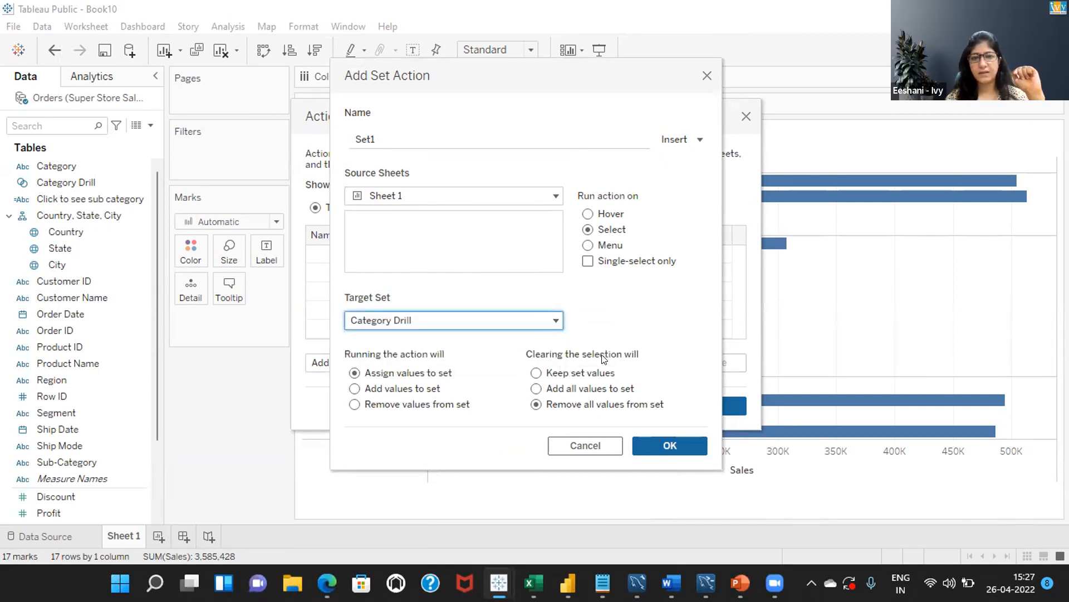
click(640, 441)
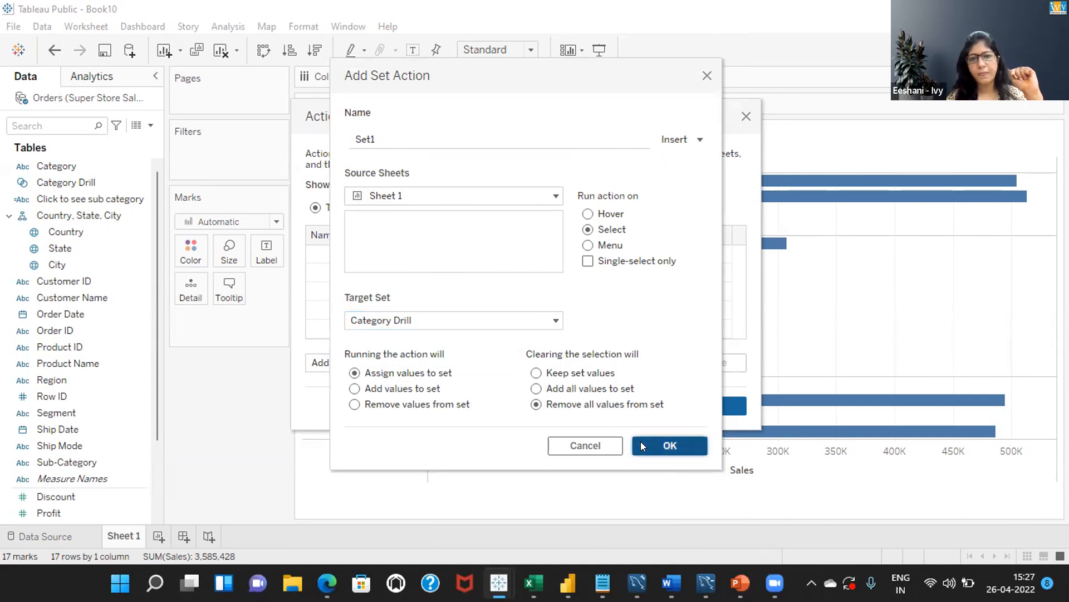
click(695, 405)
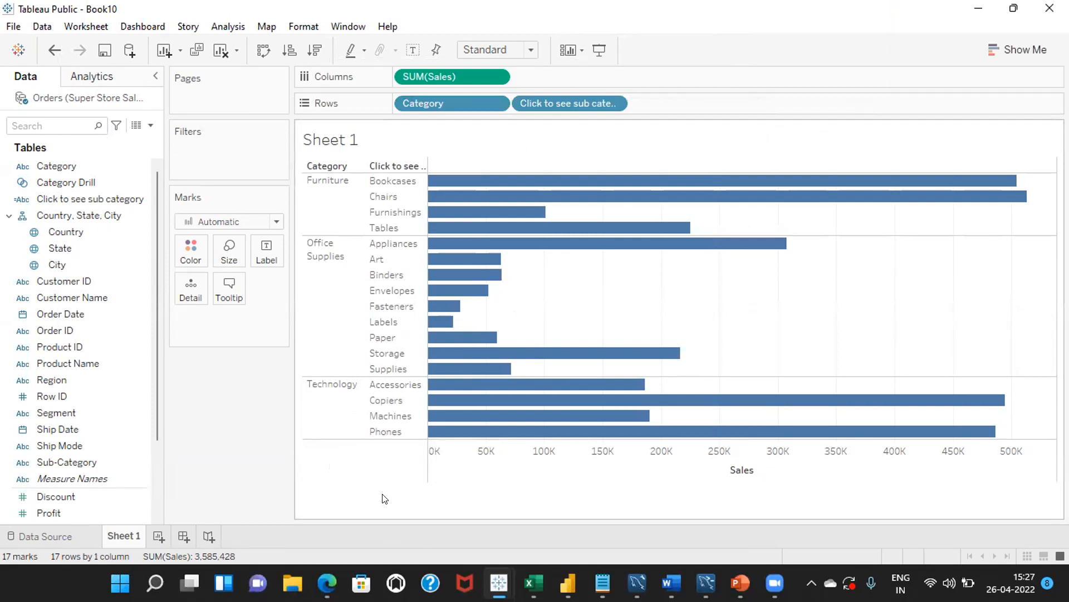
Test the drill-down by selecting Technology, Office Supplies and Furniture in turn, clearing the selection, and selecting Technology again.
click(345, 396)
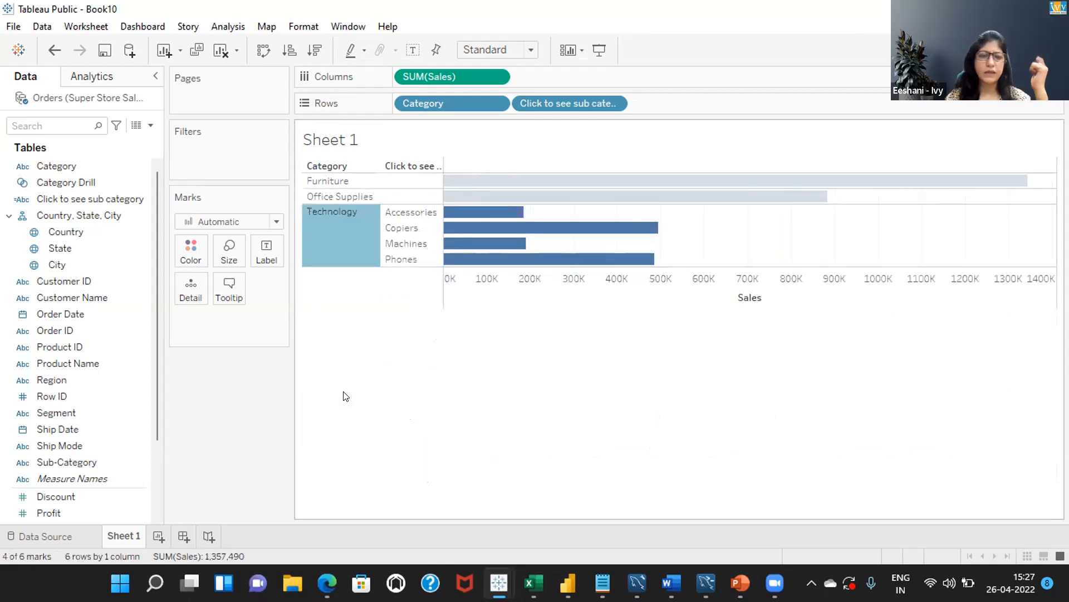
click(332, 195)
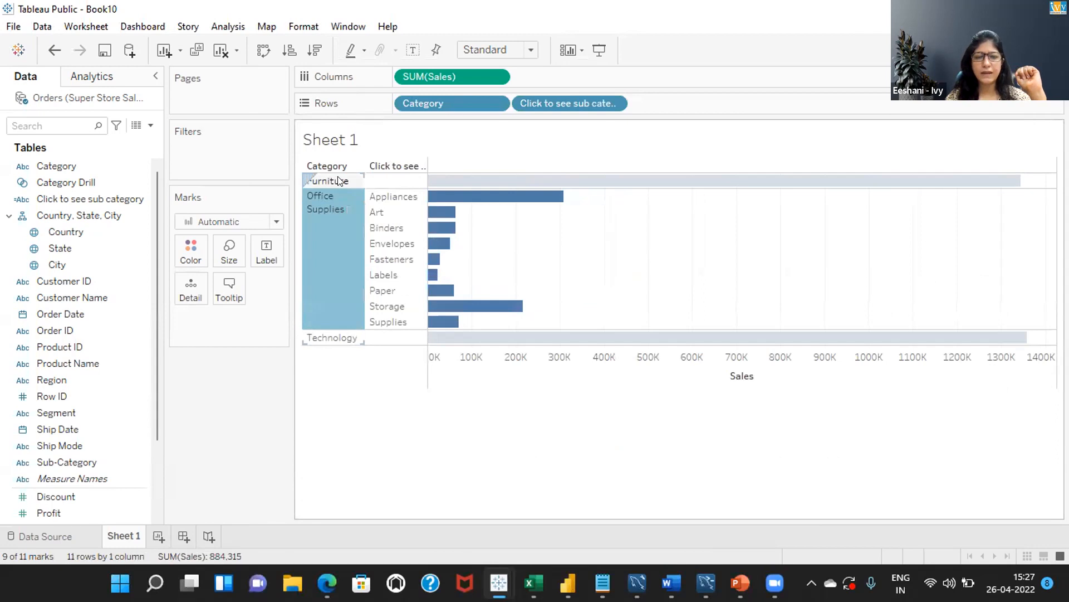
click(338, 181)
click(379, 449)
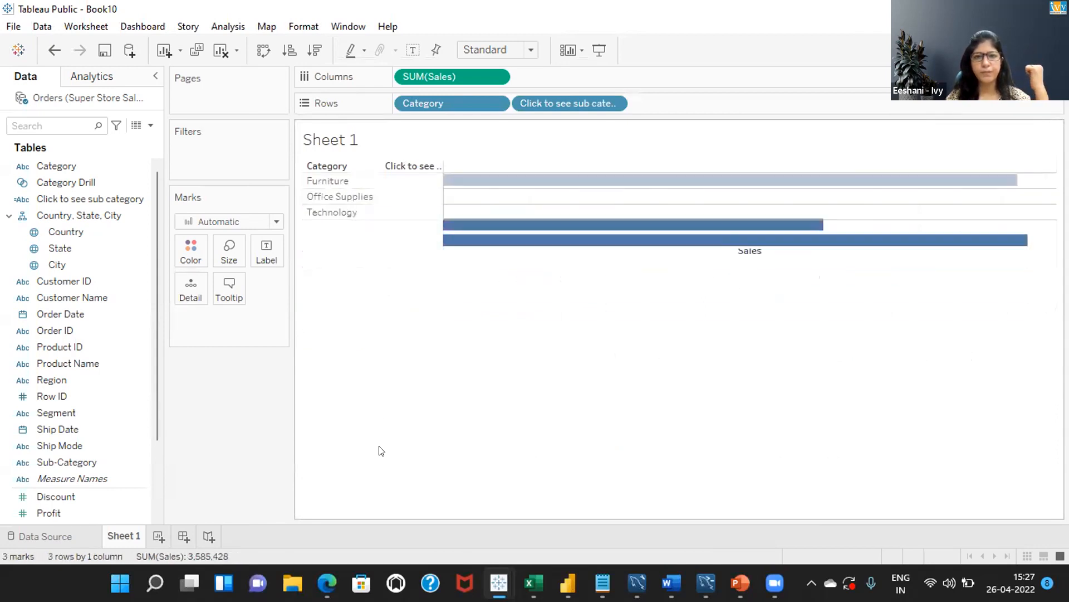
click(327, 210)
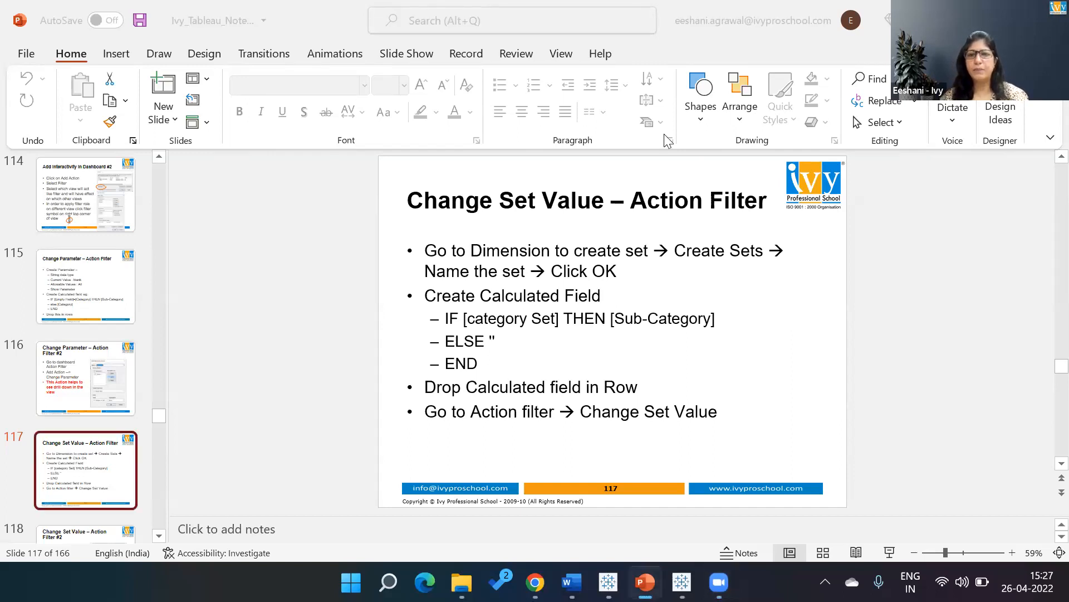
Switch to the Tableau Public workbook Book1 and add a new story to it.
key(alt+Tab)
key(alt+Tab)
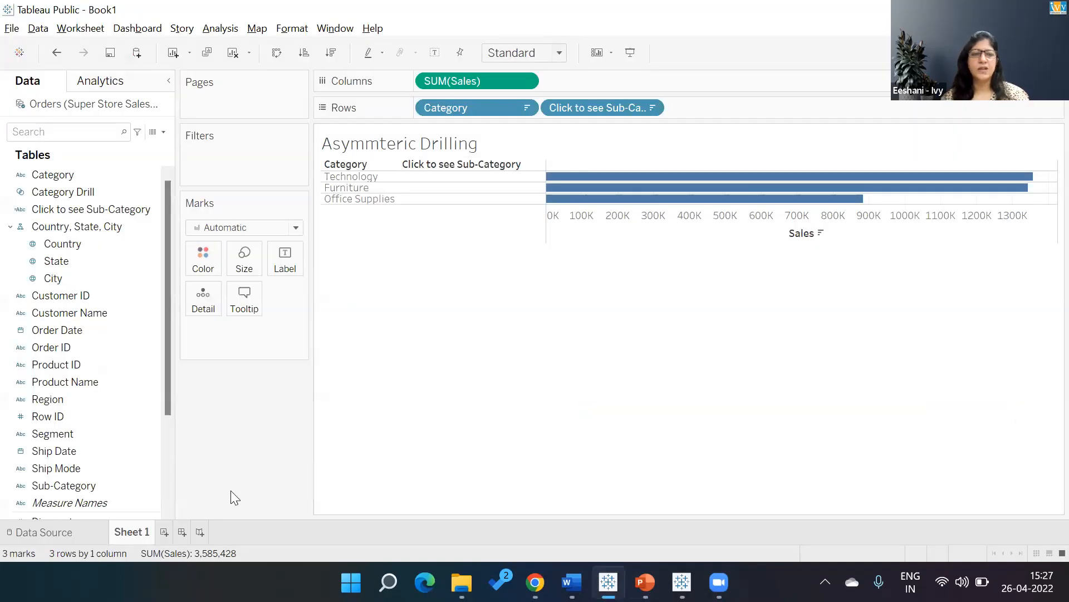
click(199, 531)
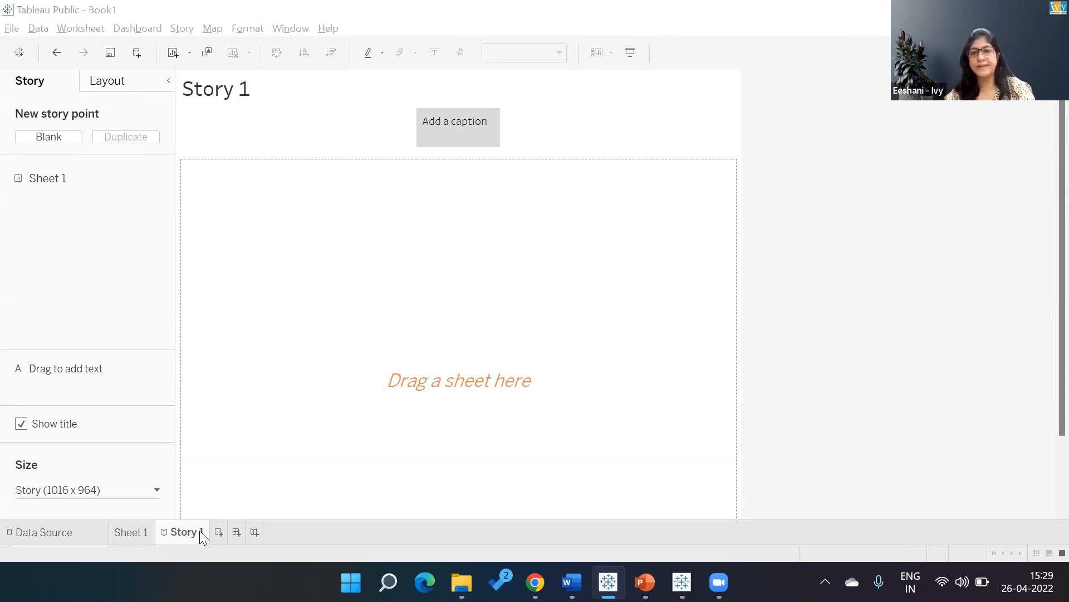
Switch to the Tableau Story Final Dashboard workbook and open its Nomadic Rental Presentation story.
key(alt+Tab)
key(alt+shift+Tab)
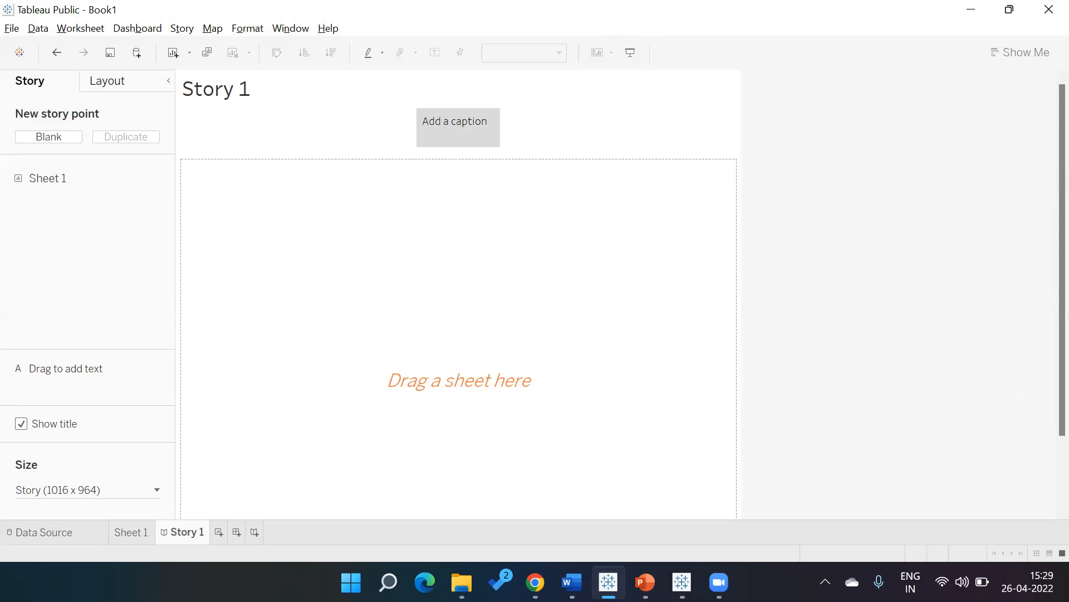
key(alt+Tab)
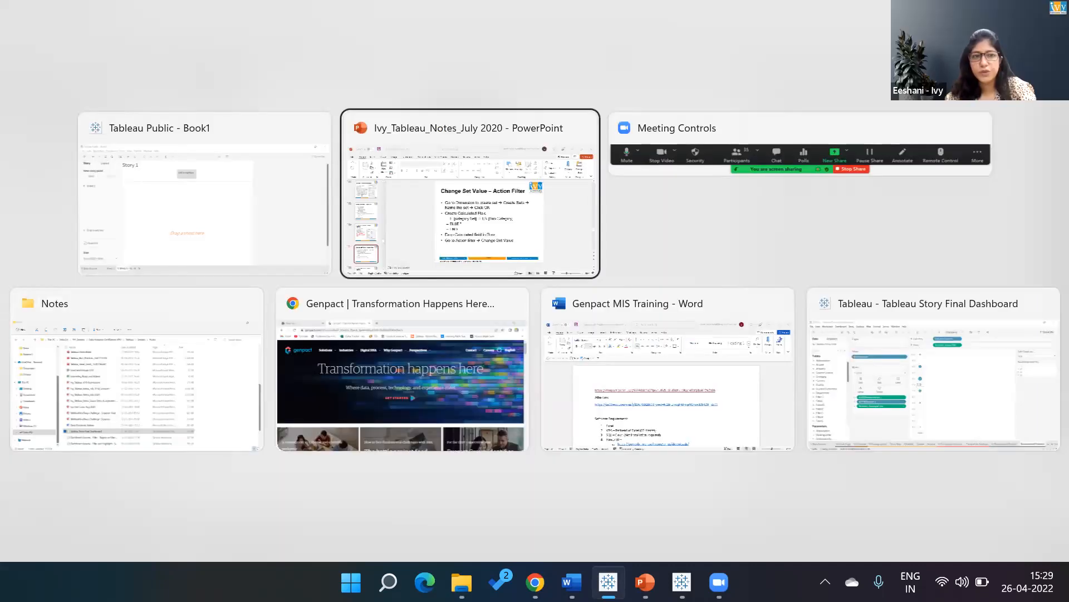
key(alt+Down)
key(alt+Right)
key(alt+Right)
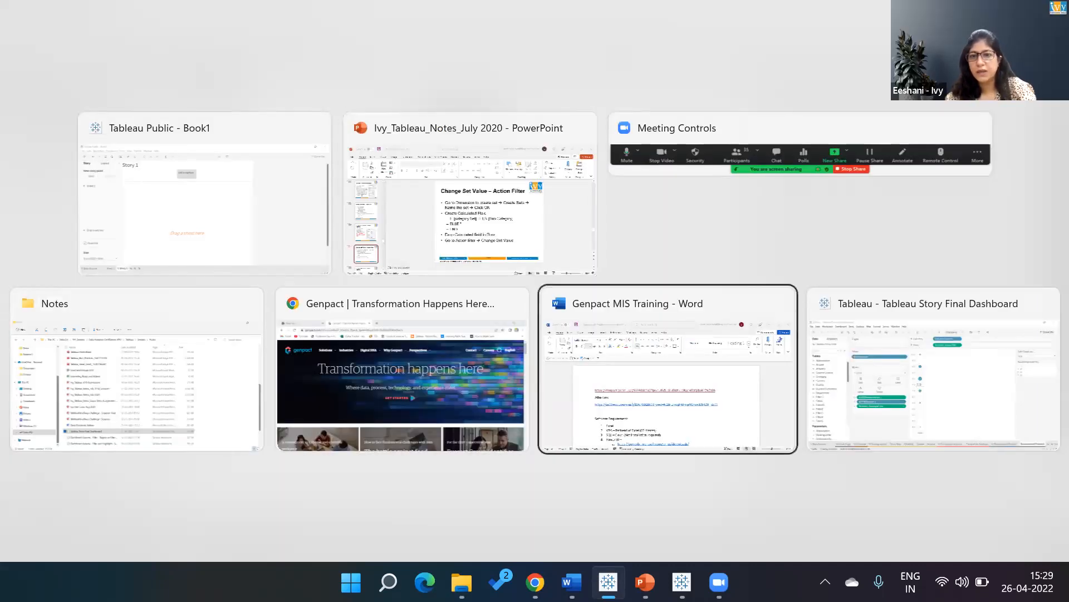
key(alt)
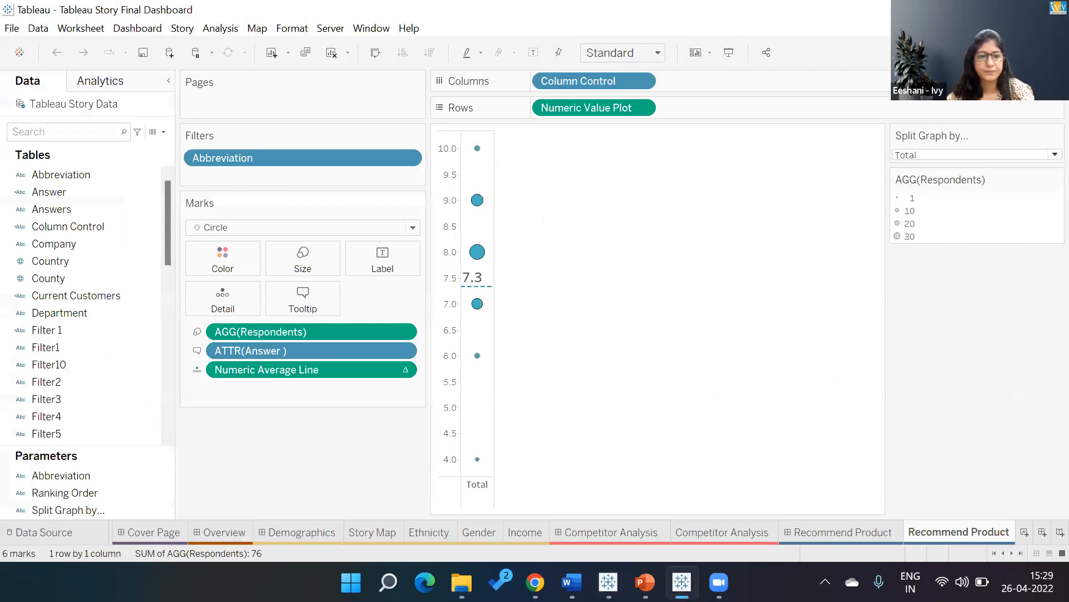
click(110, 537)
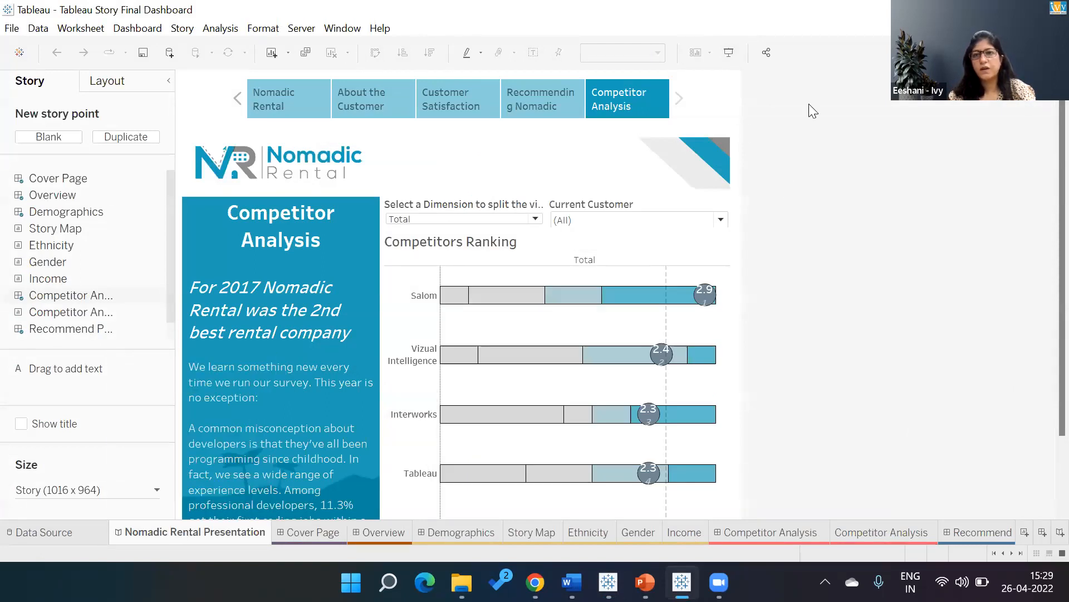
View the story's Nomadic Rental cover point and its About the Customer overview point.
click(318, 106)
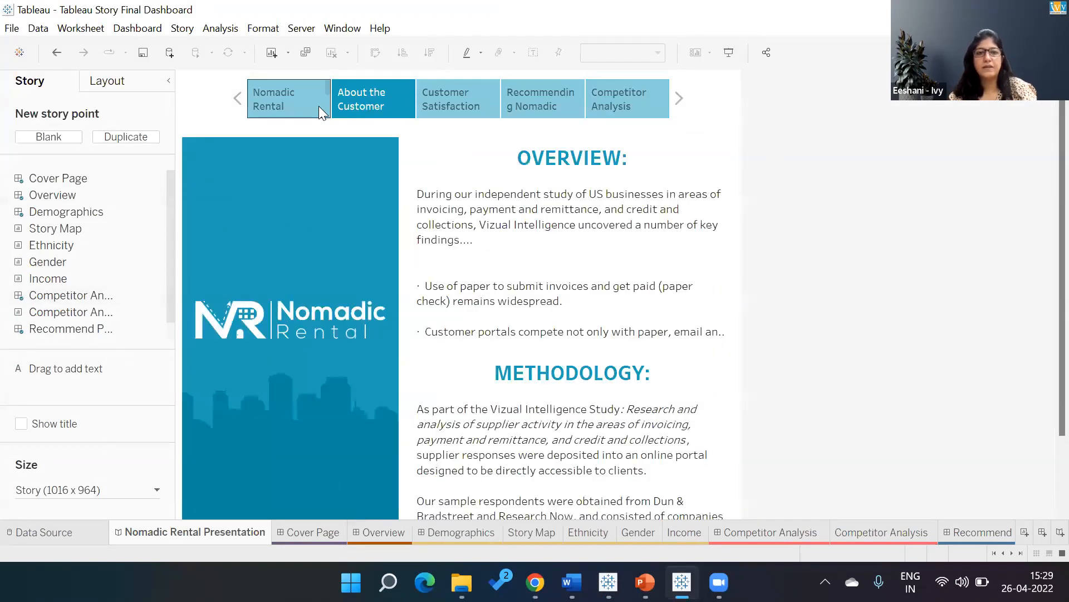
click(318, 106)
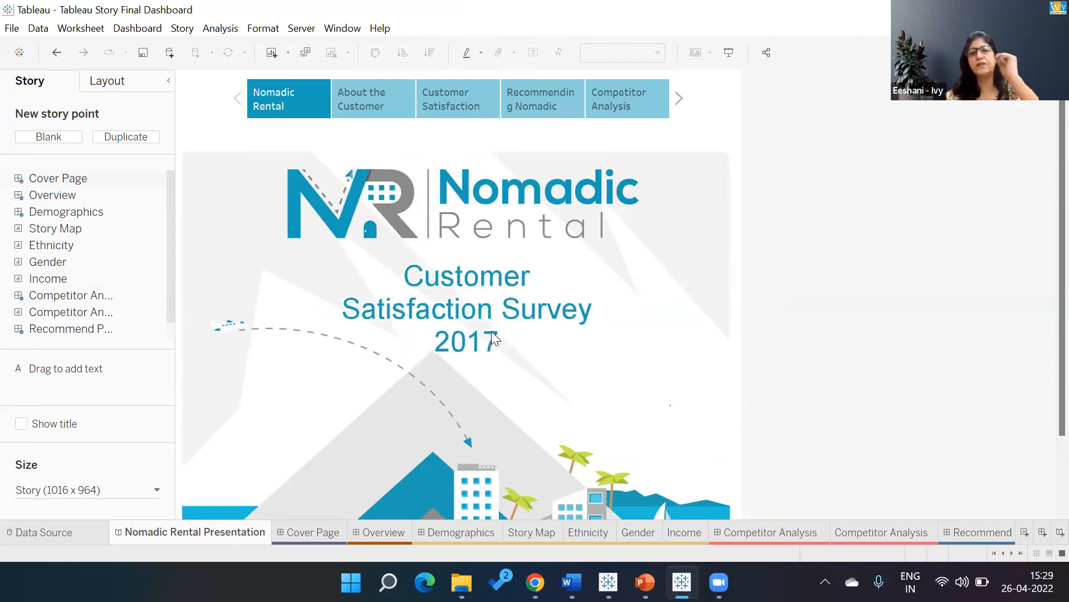
click(400, 116)
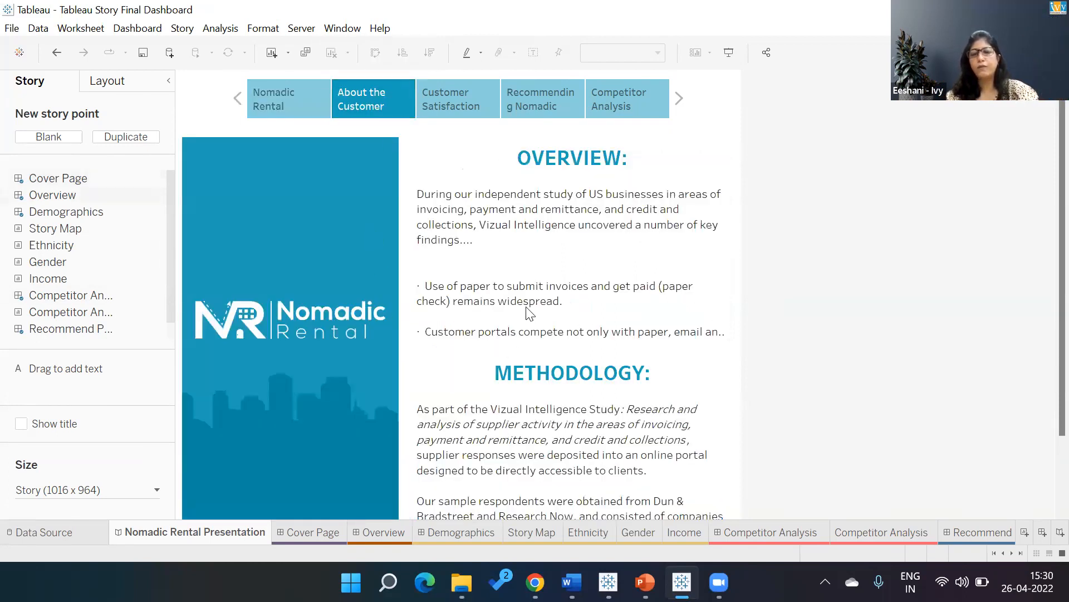
Open the Customer Satisfaction story point, inspect the $50,000 - $74,999 household income block, and filter Current Customer to No.
mouse_move(472, 99)
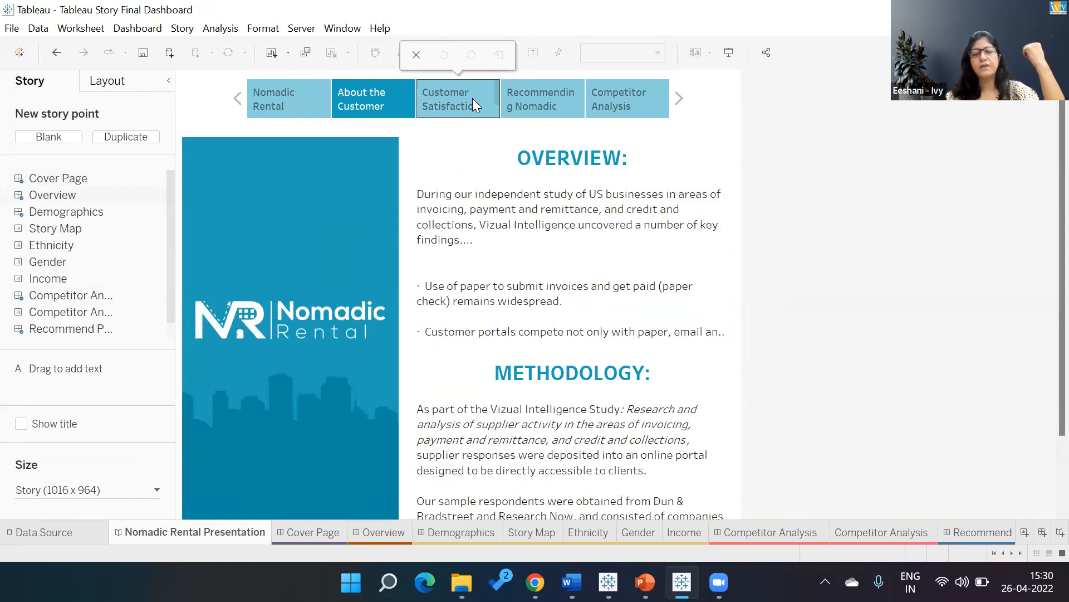
click(473, 98)
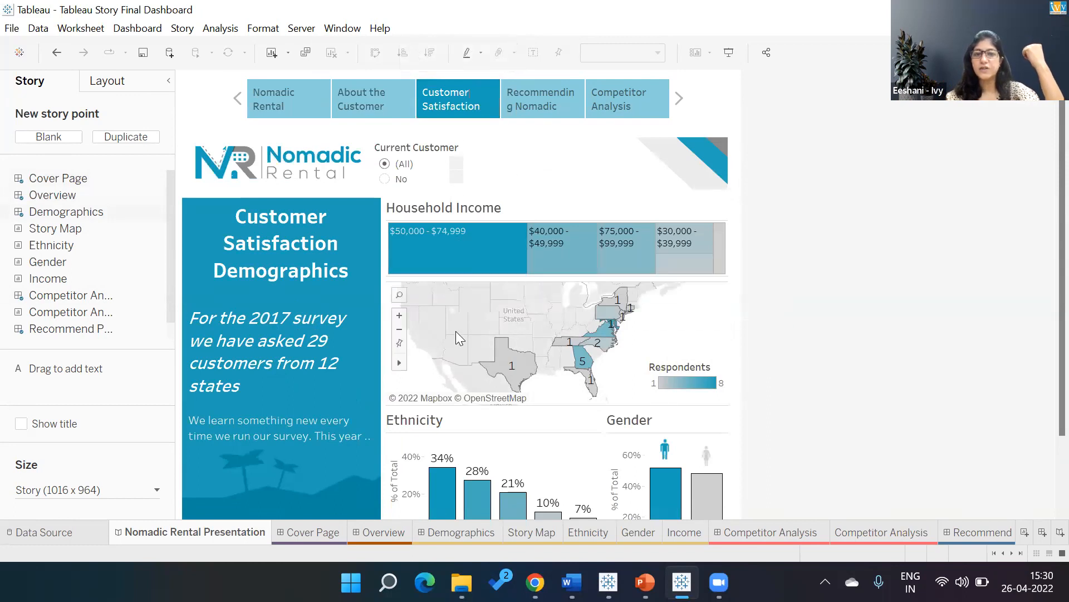
mouse_move(490, 259)
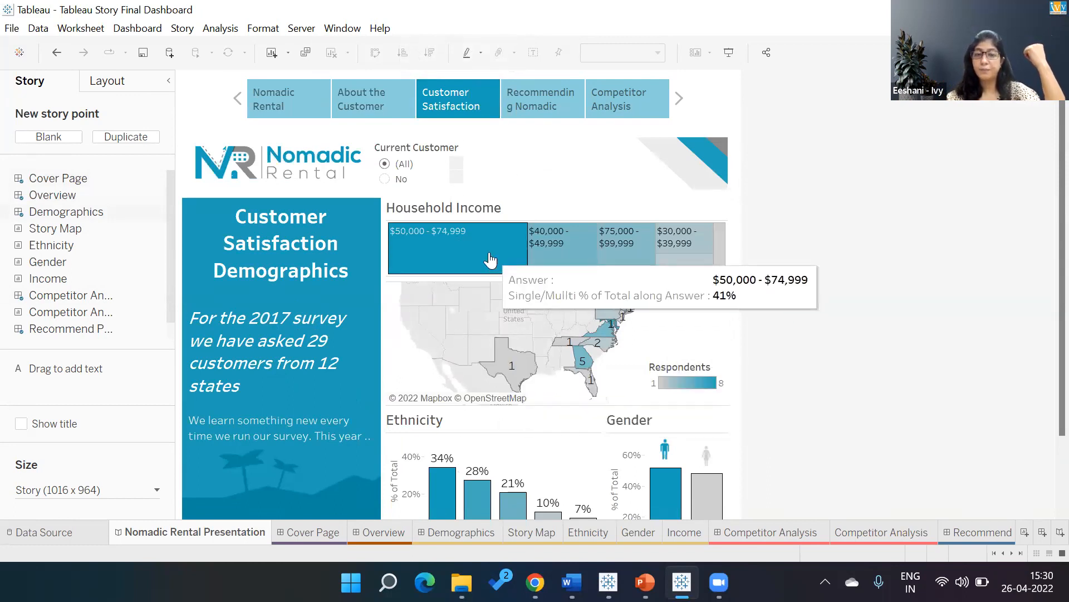
click(385, 179)
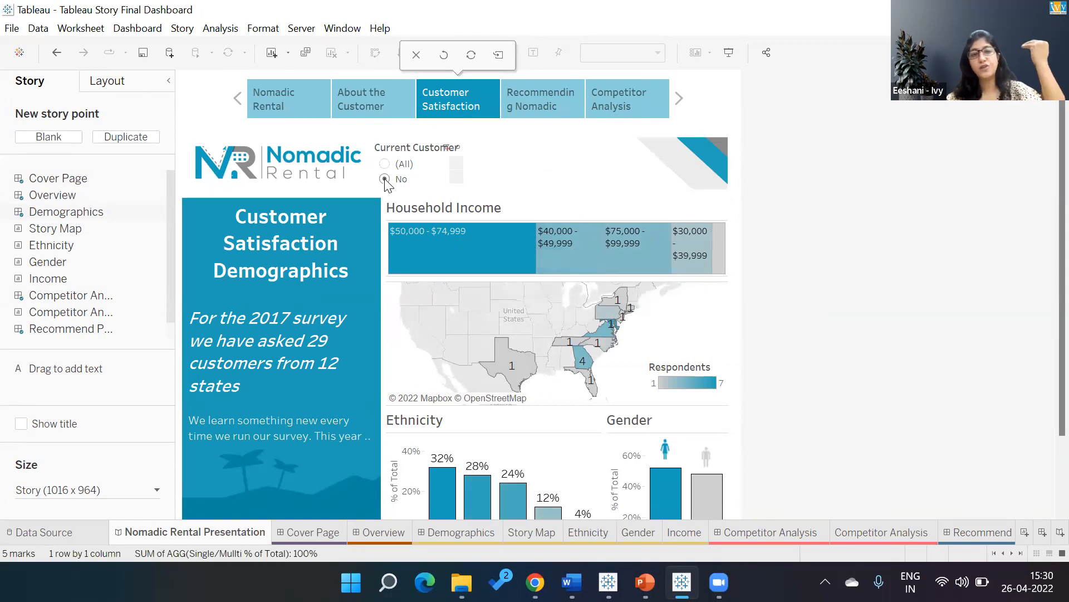
View the Recommending Nomadic and Competitor Analysis story points, examining the dimension choices for splitting the competitor ranking.
click(538, 95)
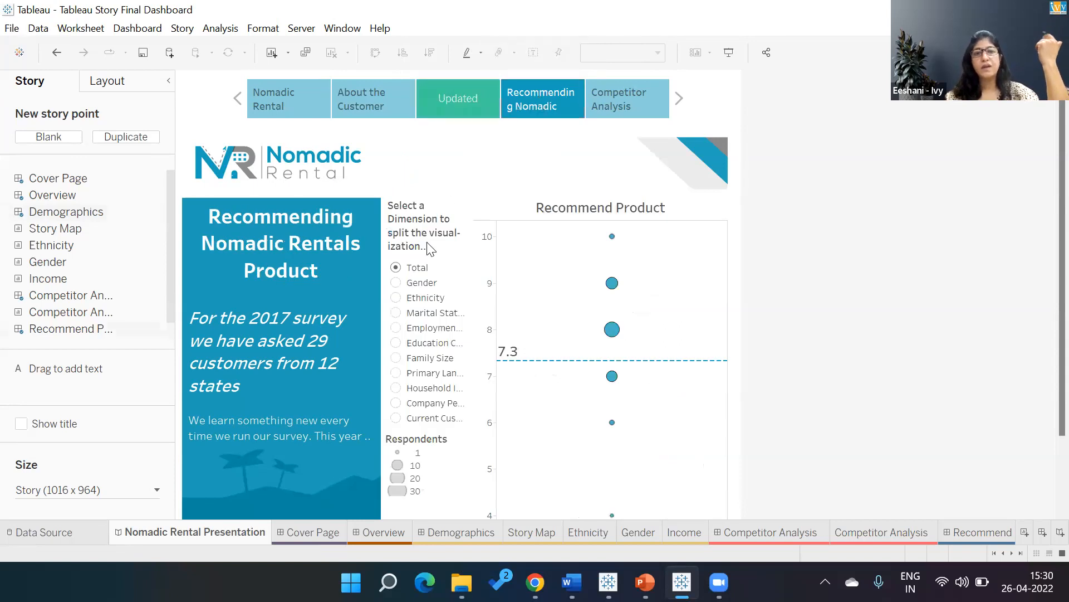
click(613, 89)
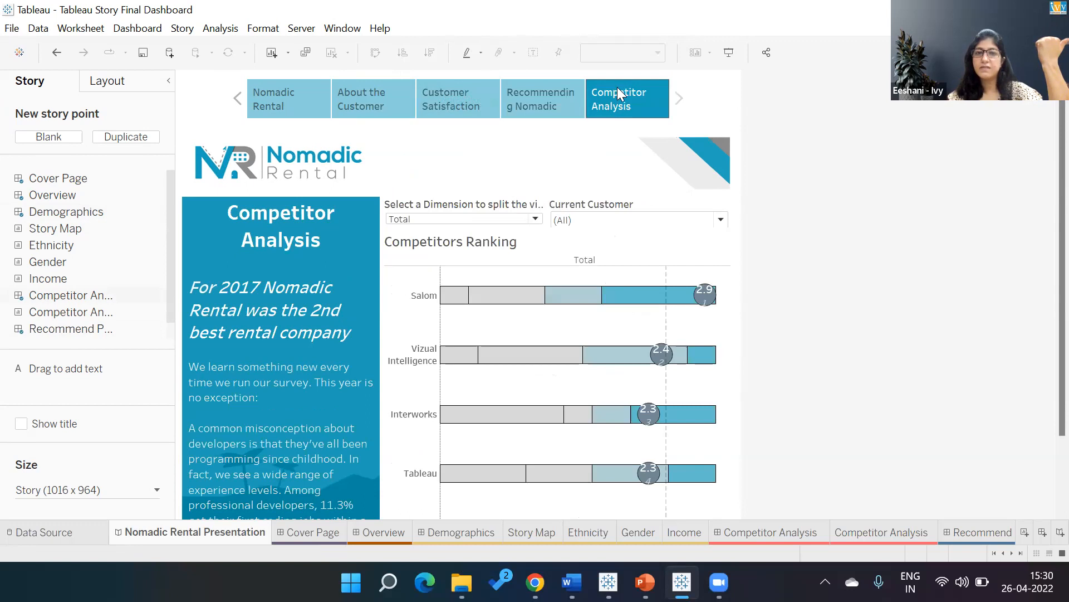
click(538, 221)
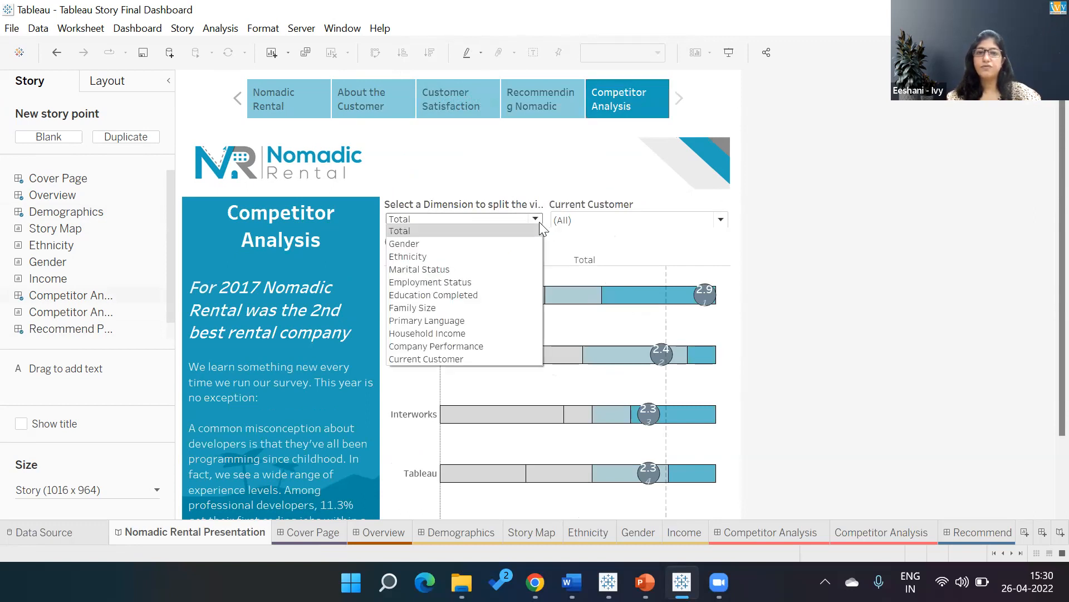
click(605, 220)
click(605, 219)
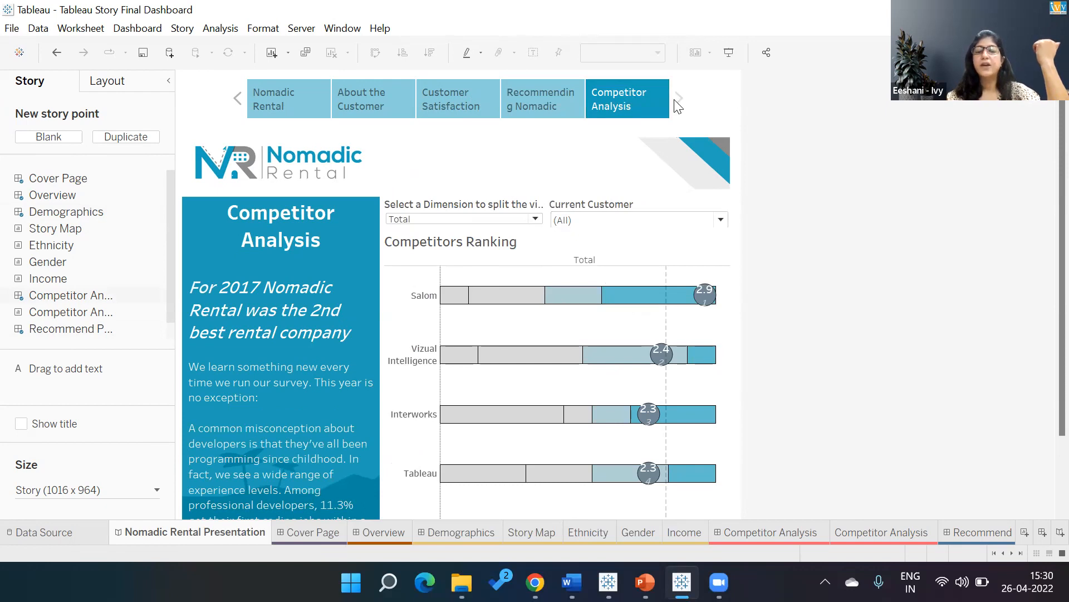
Go back to the previous story point, return to the Nomadic Rental cover, and show About the Customer again.
click(238, 101)
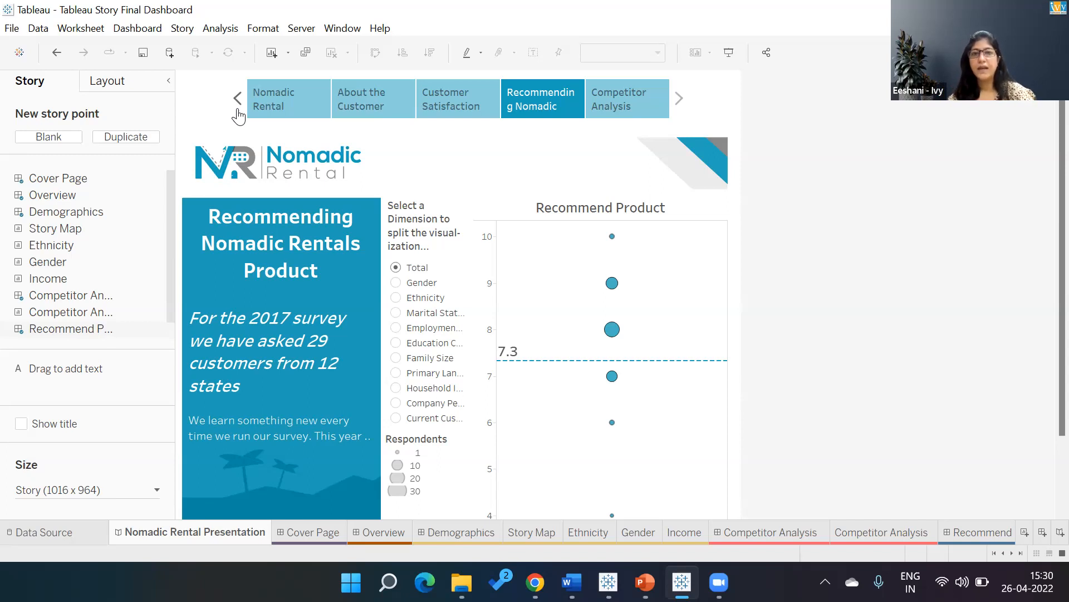
click(276, 104)
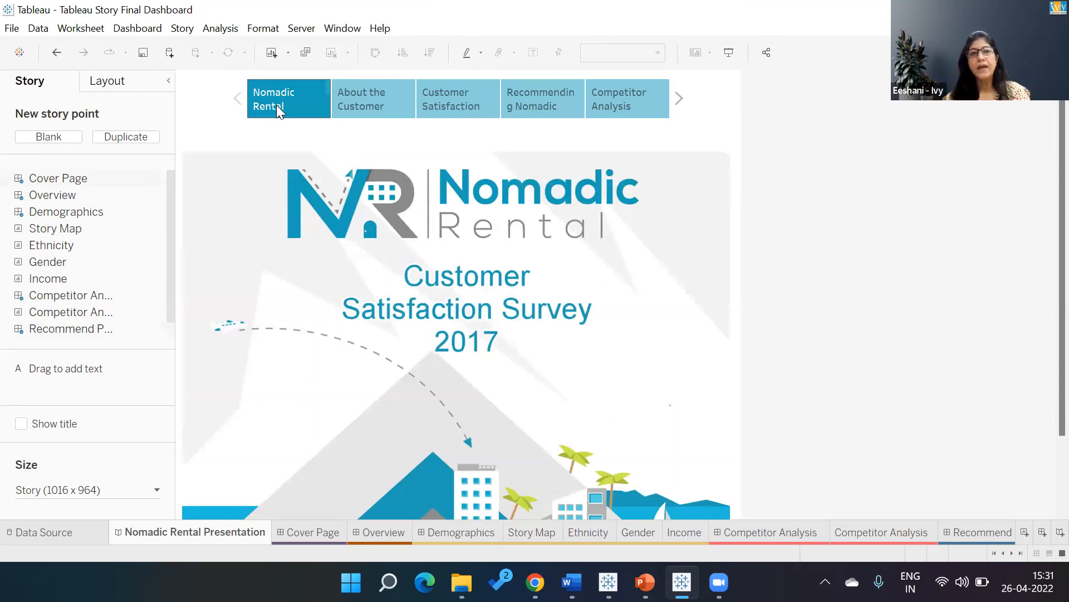
click(367, 105)
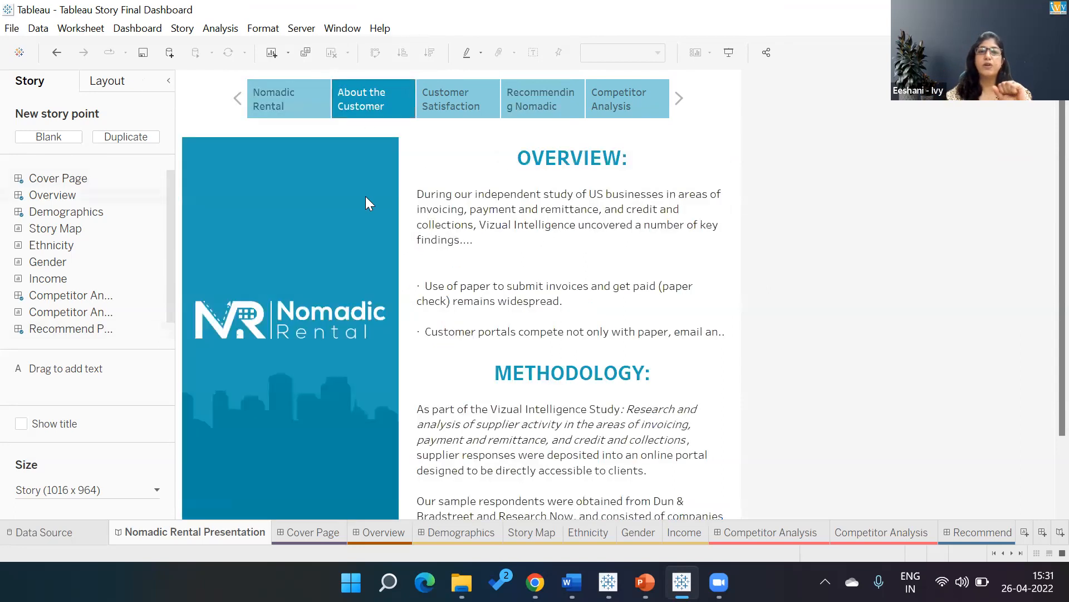
View the Customer Satisfaction, Recommending Nomadic and Competitor Analysis story points in turn.
click(477, 98)
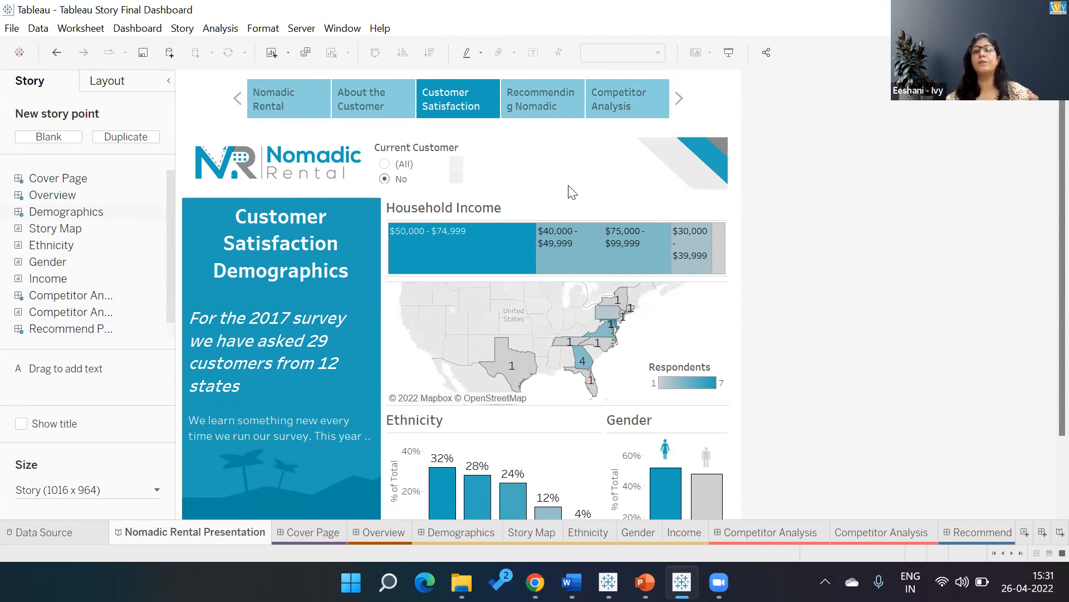
click(541, 106)
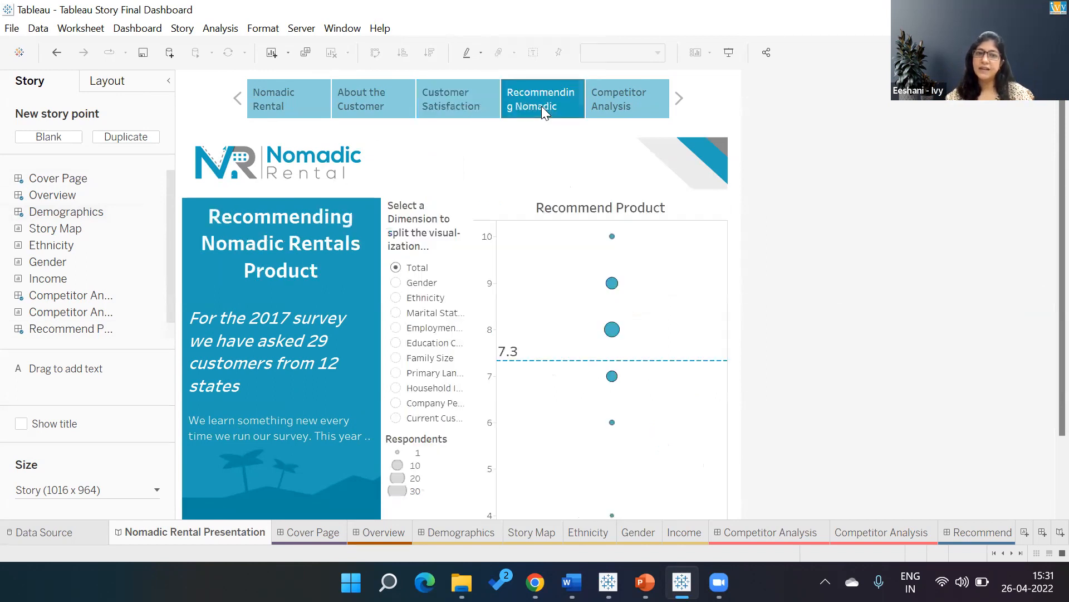
click(617, 102)
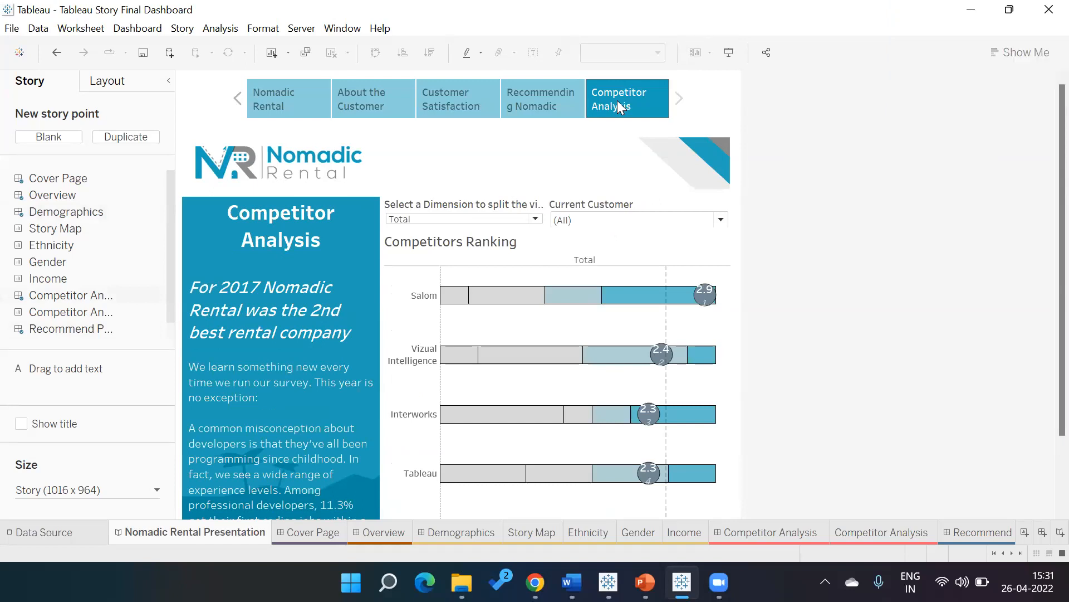
Switch to Chrome, search Google images for "super store business plan", and preview the Essentials Of A Supermarket Business Plan picture.
key(alt+Tab)
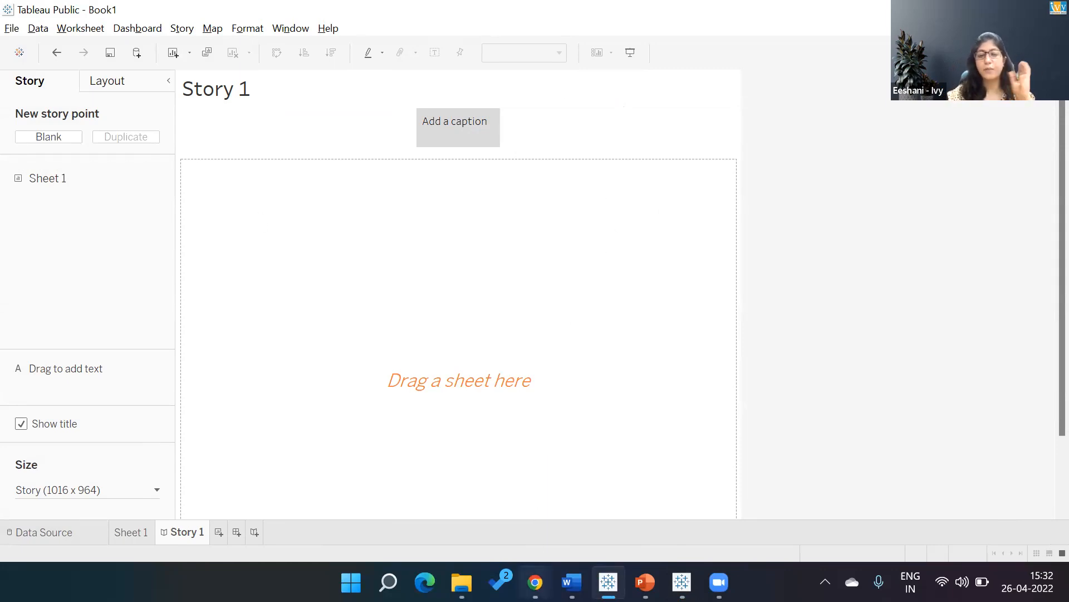
click(535, 582)
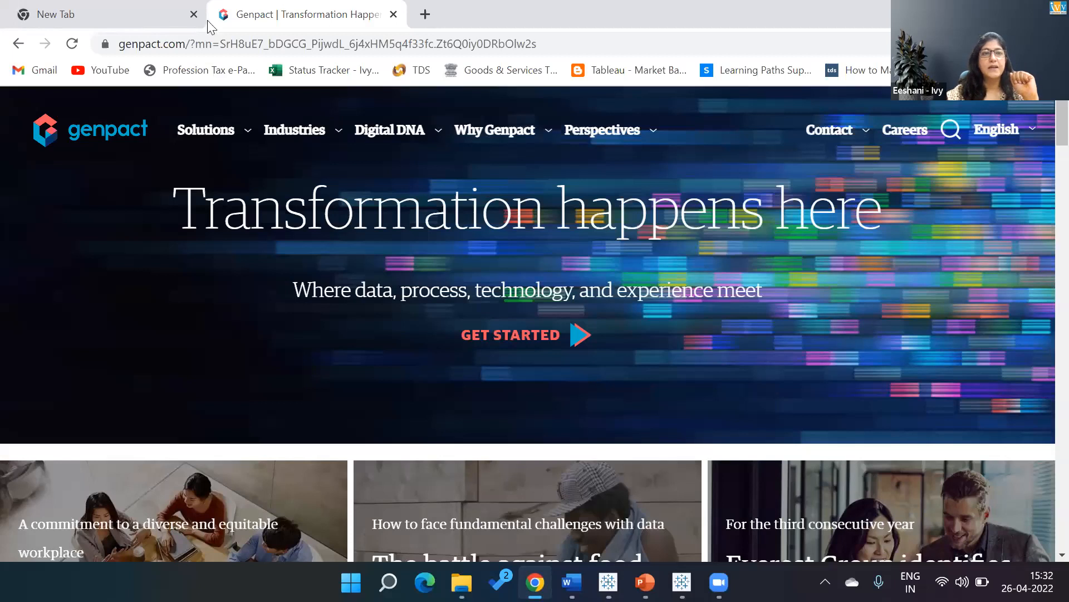
click(169, 15)
text(super store)
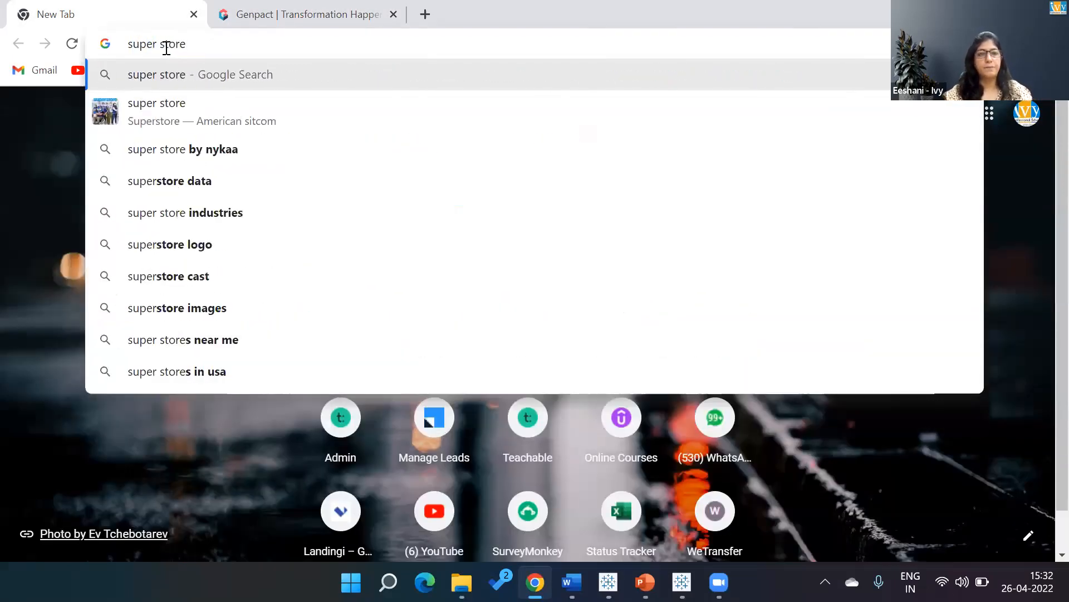
text( business)
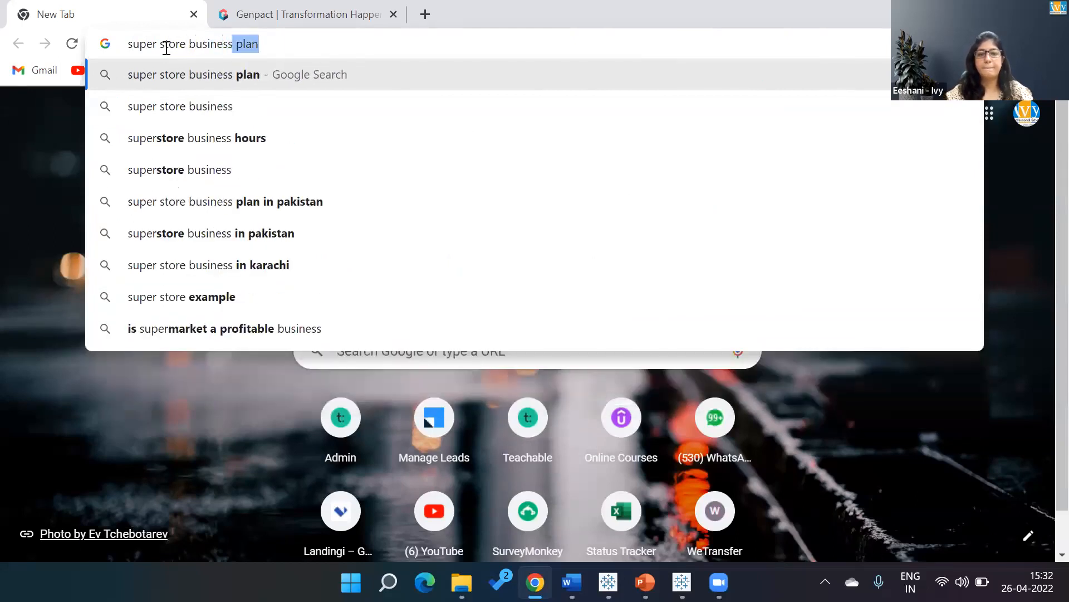
key(Return)
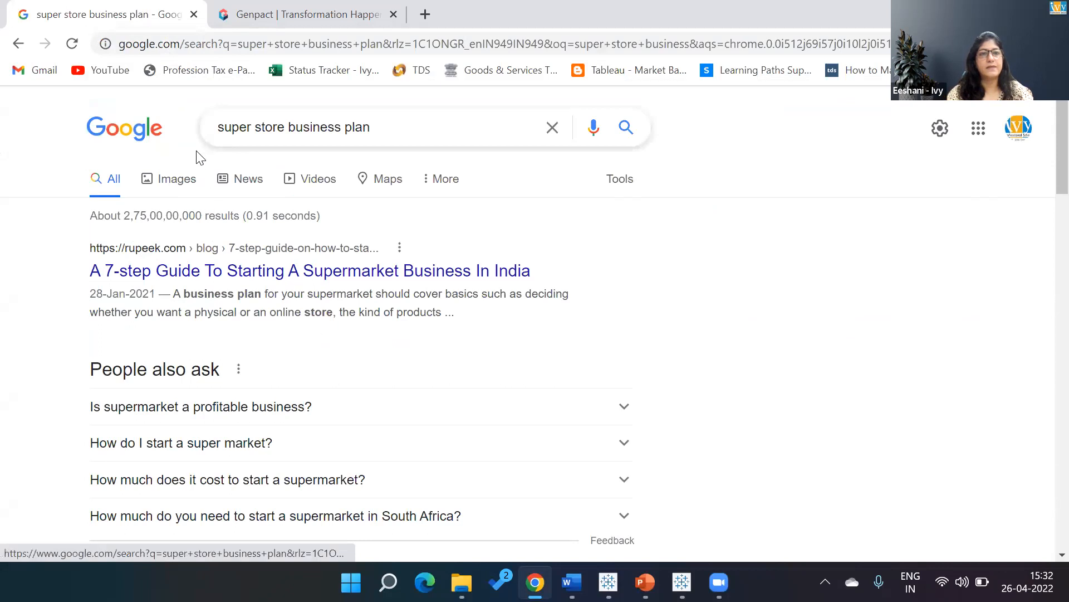
click(184, 178)
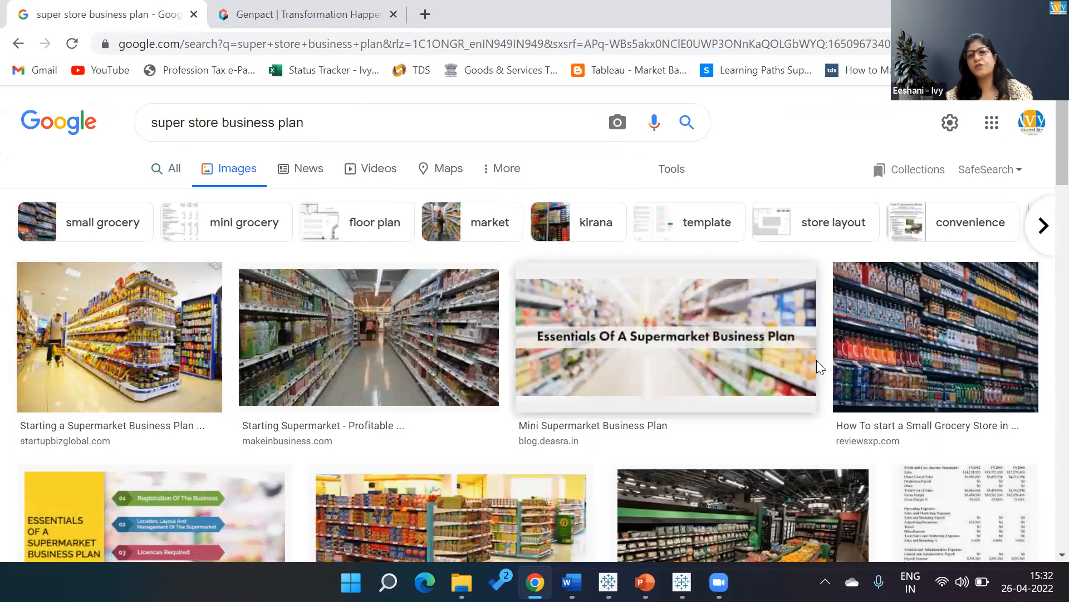
click(804, 307)
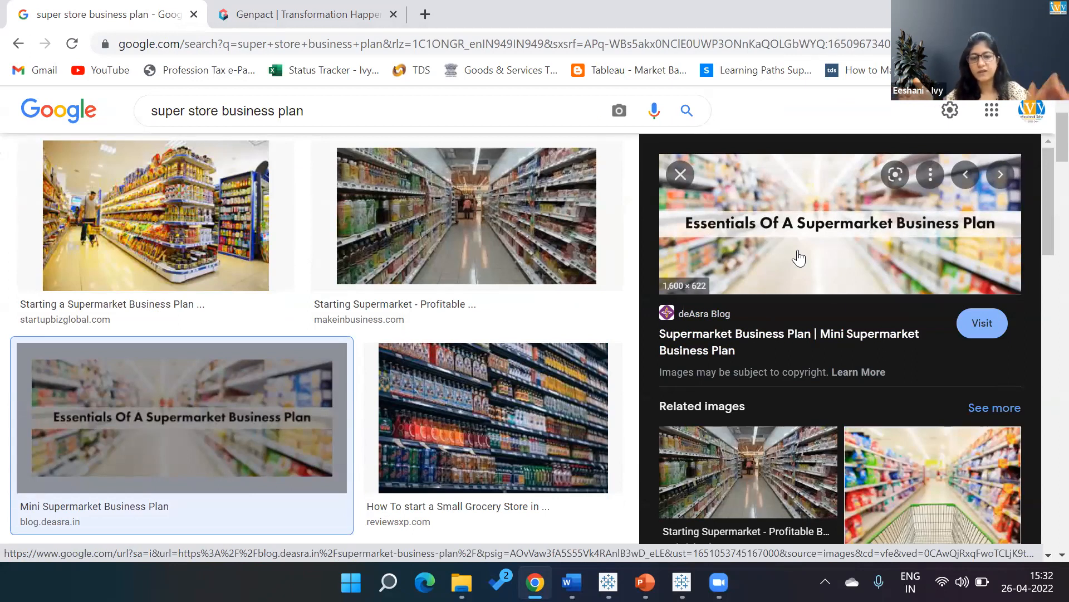
Switch back to Tableau Public and look over Story 1's layout and size options.
key(alt+Tab)
key(alt+shift+Tab)
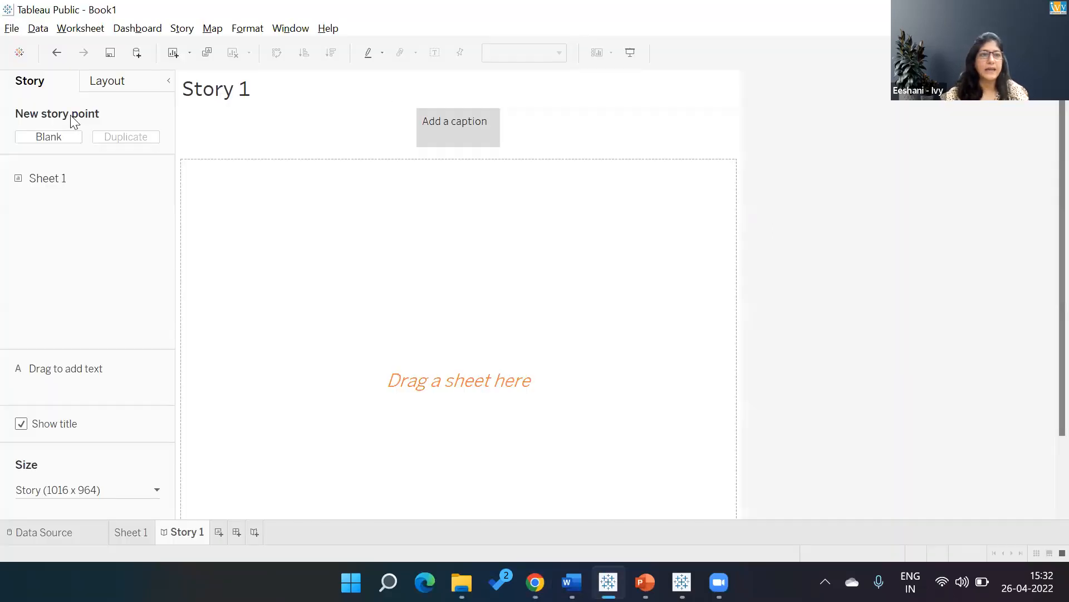
click(119, 80)
click(45, 83)
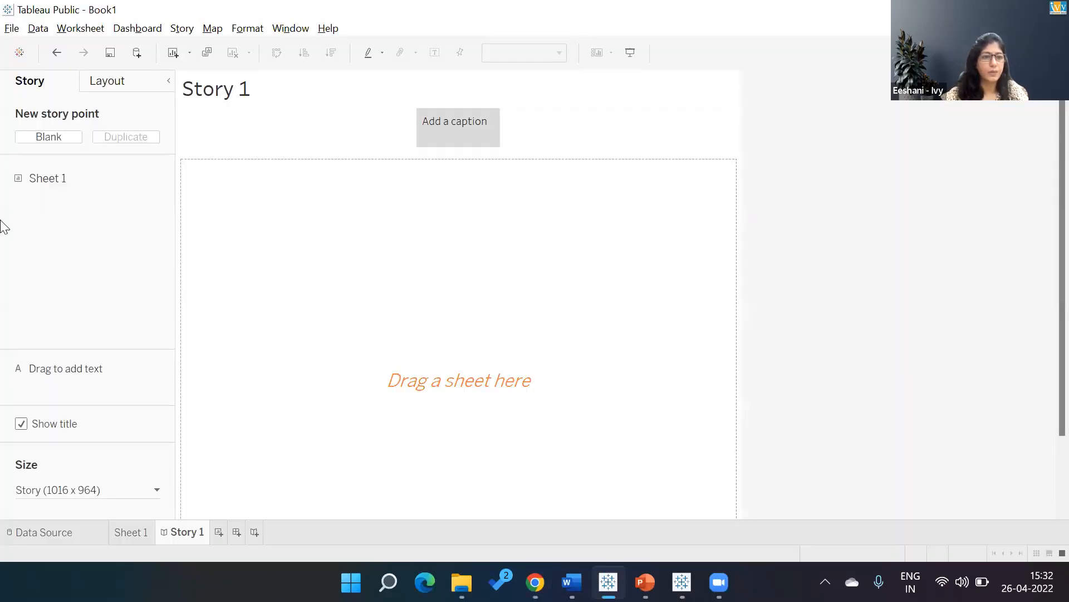
click(154, 492)
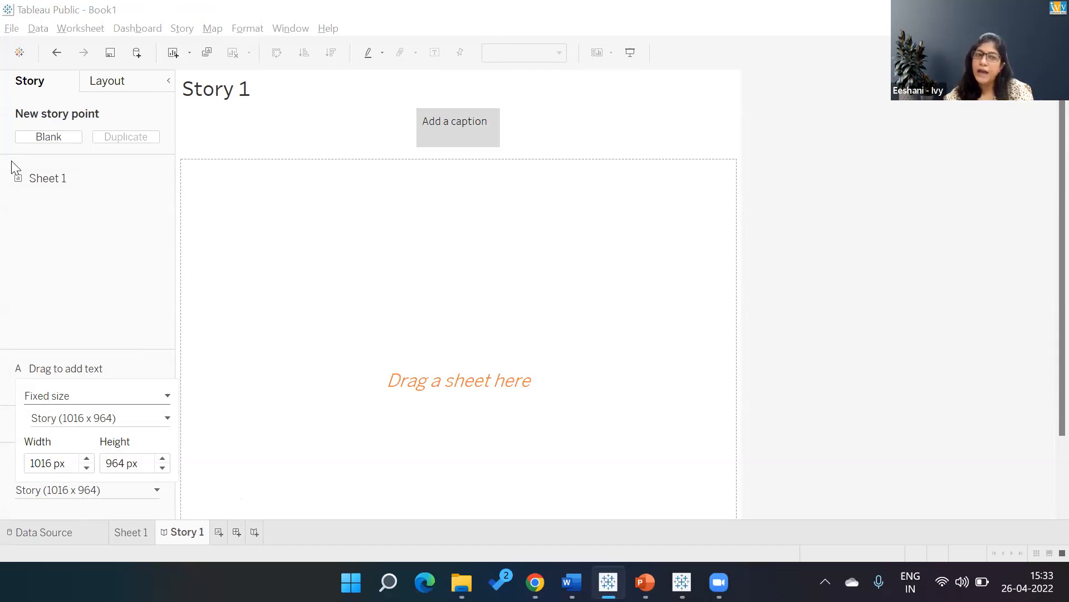
Add a new dashboard and name it First Page.
click(235, 531)
double_click(234, 532)
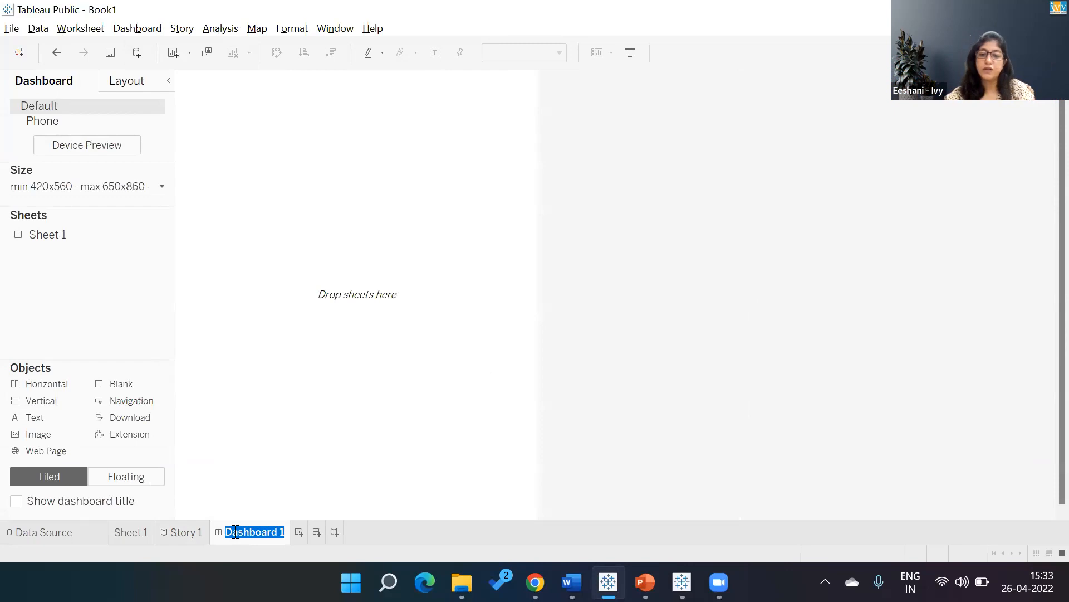
text(First Page)
key(Return)
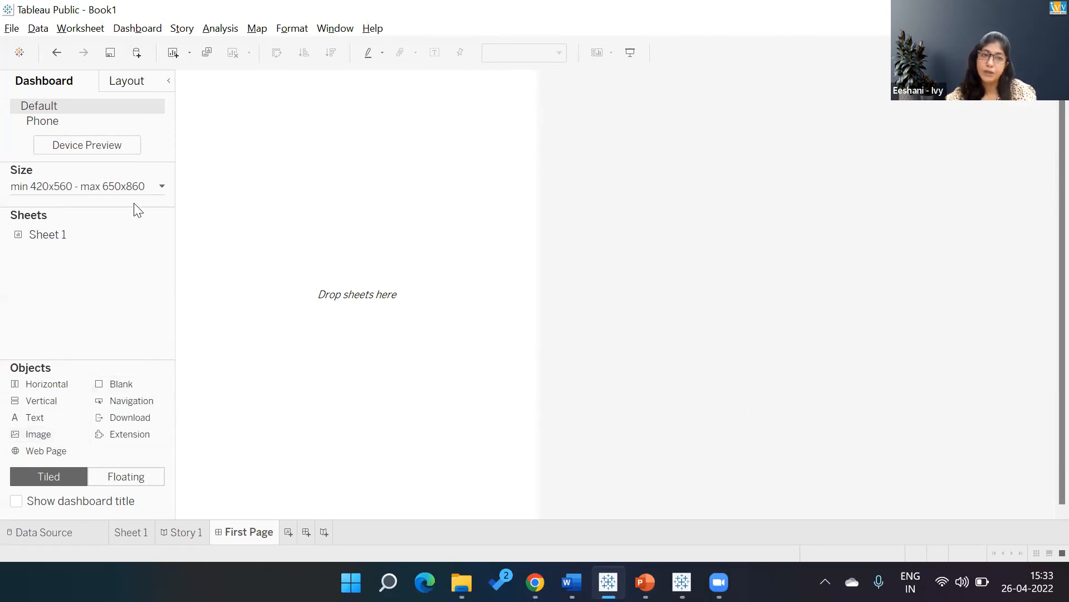
Set the First Page dashboard's maximum width to 1250 px, and return to the image results in Chrome.
click(162, 187)
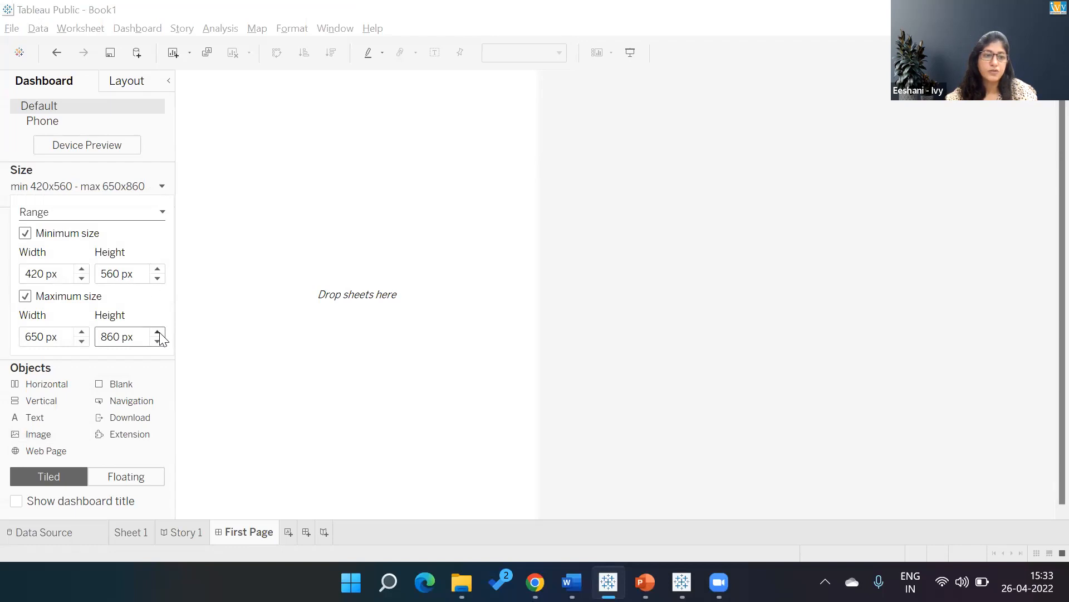
click(82, 331)
click(81, 331)
click(82, 331)
click(82, 331)
click(82, 331)
click(82, 331)
click(155, 384)
key(alt+Tab)
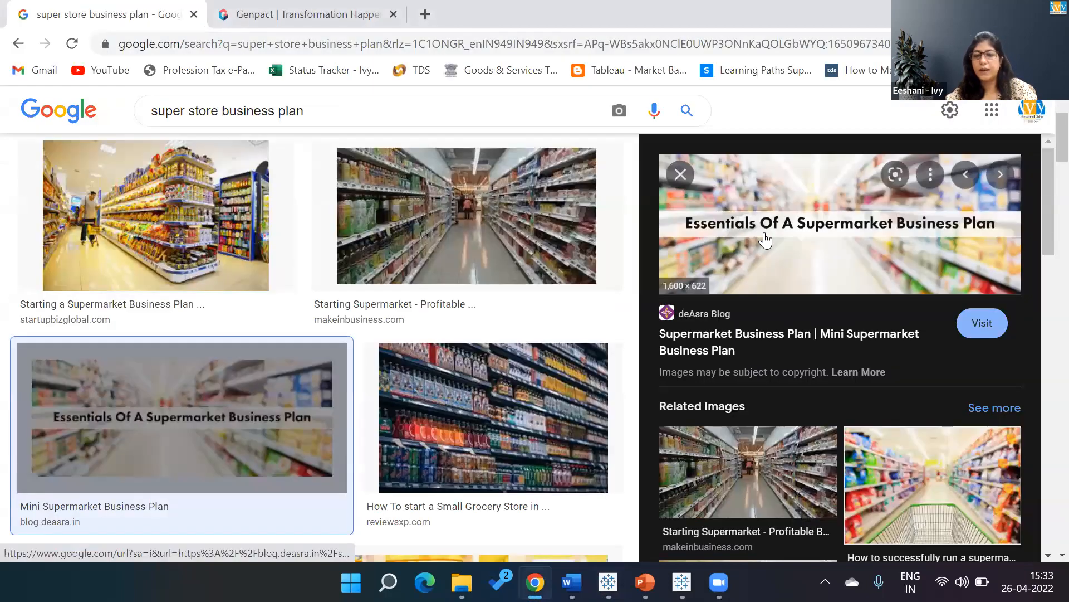
click(765, 240)
right_click(766, 236)
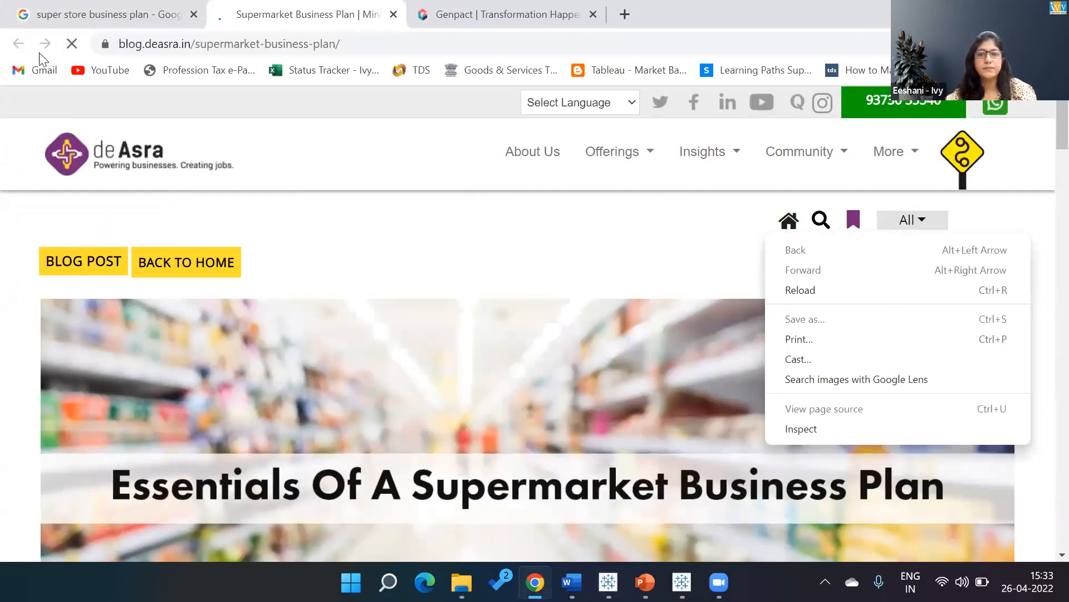
click(137, 22)
Save the previewed Essentials Of A Supermarket Business Plan image to Downloads as the JPEG file supermarketbusiness.
right_click(717, 222)
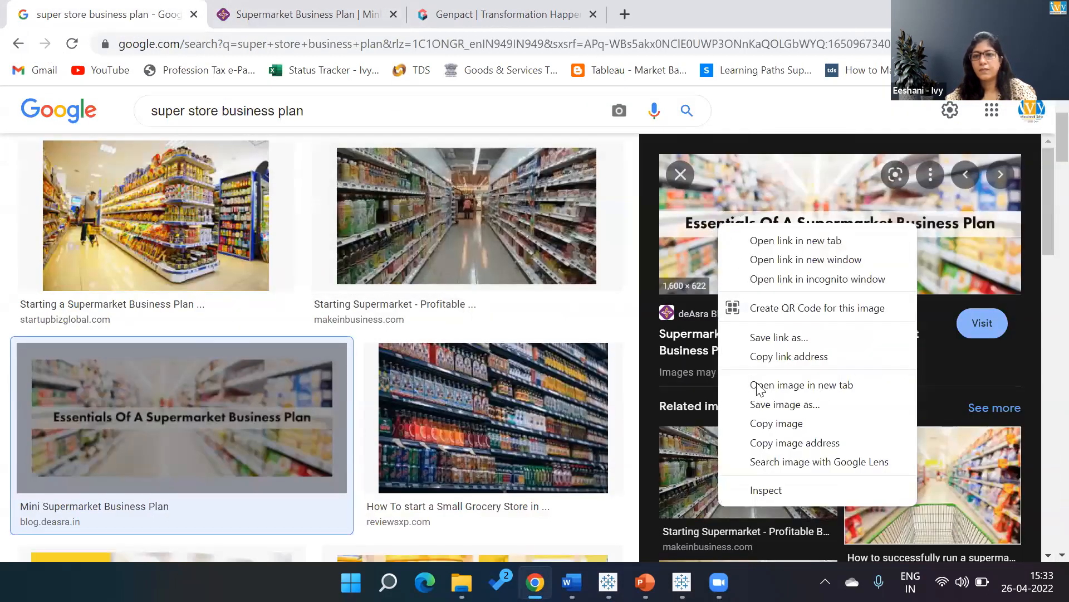
click(774, 404)
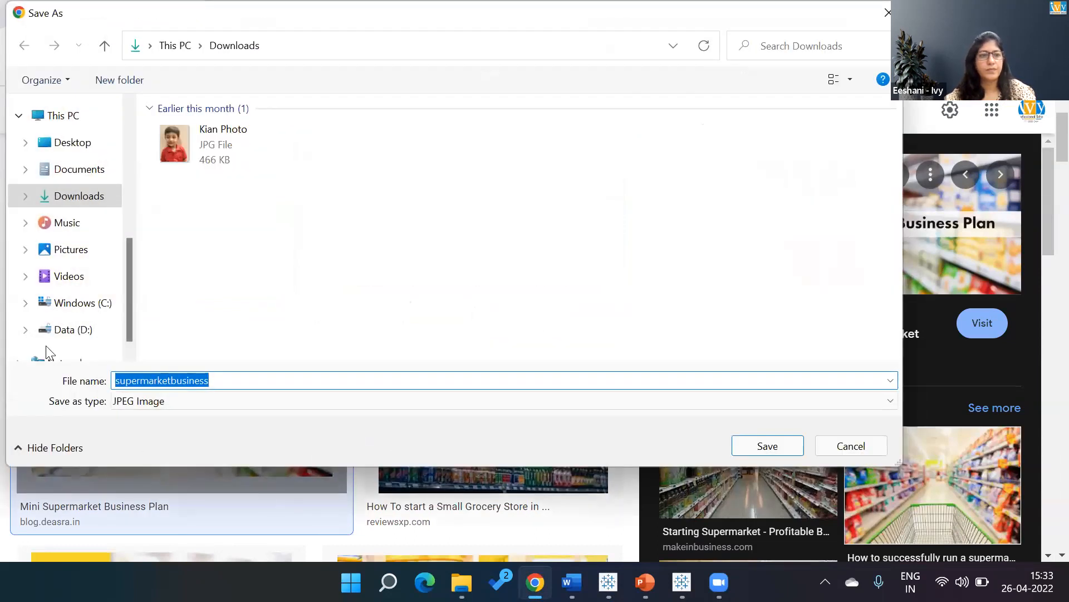
click(786, 441)
Switch to Tableau Public and add supermarketbusiness.jpg from Downloads to First Page as an image object, fitted and centered.
key(alt+Tab)
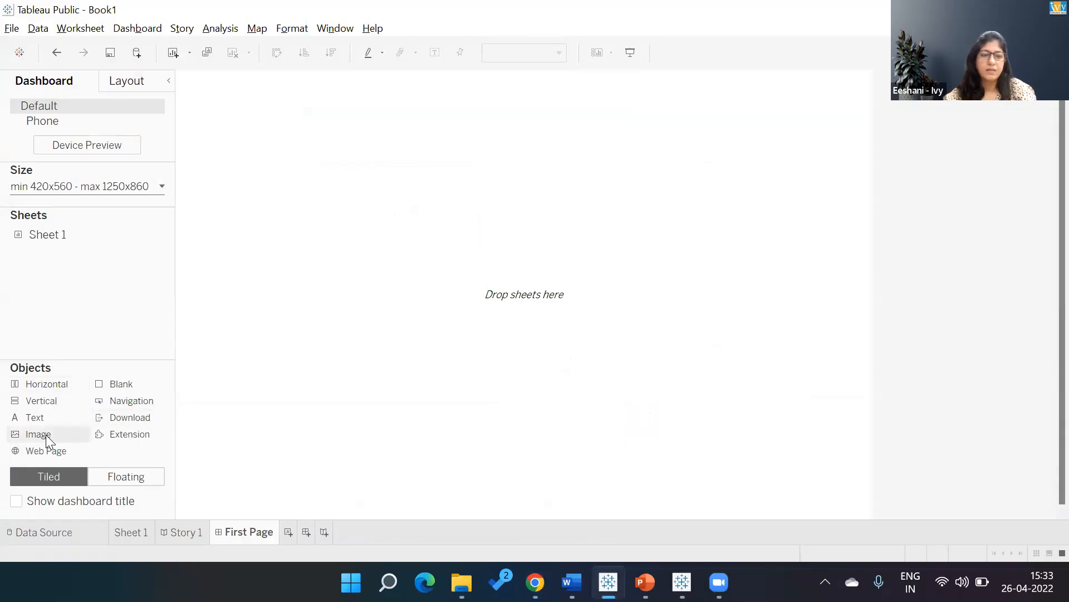
drag(48, 440, 359, 337)
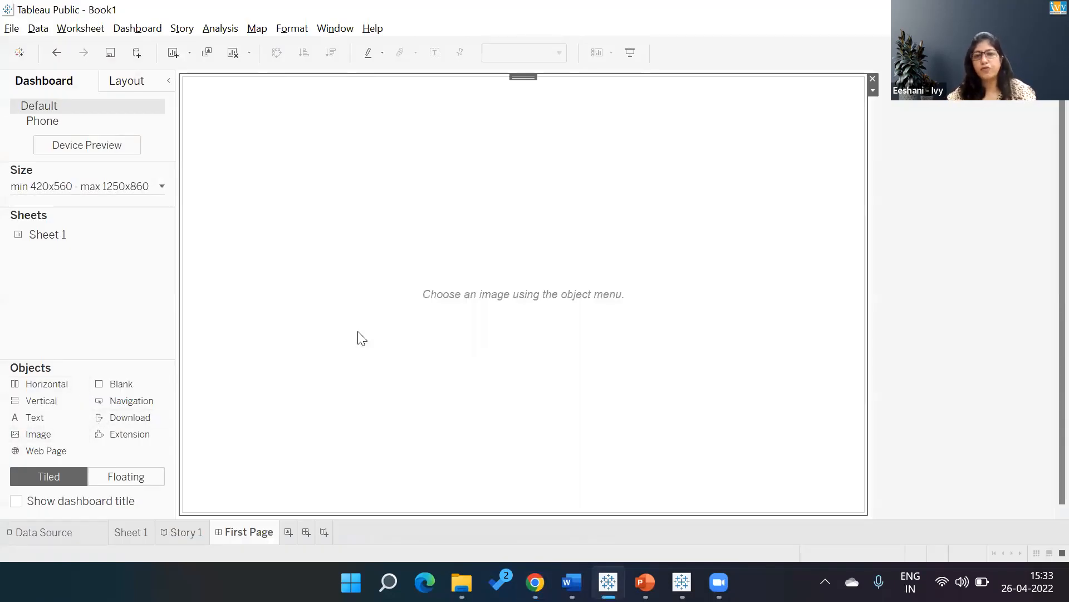
click(616, 150)
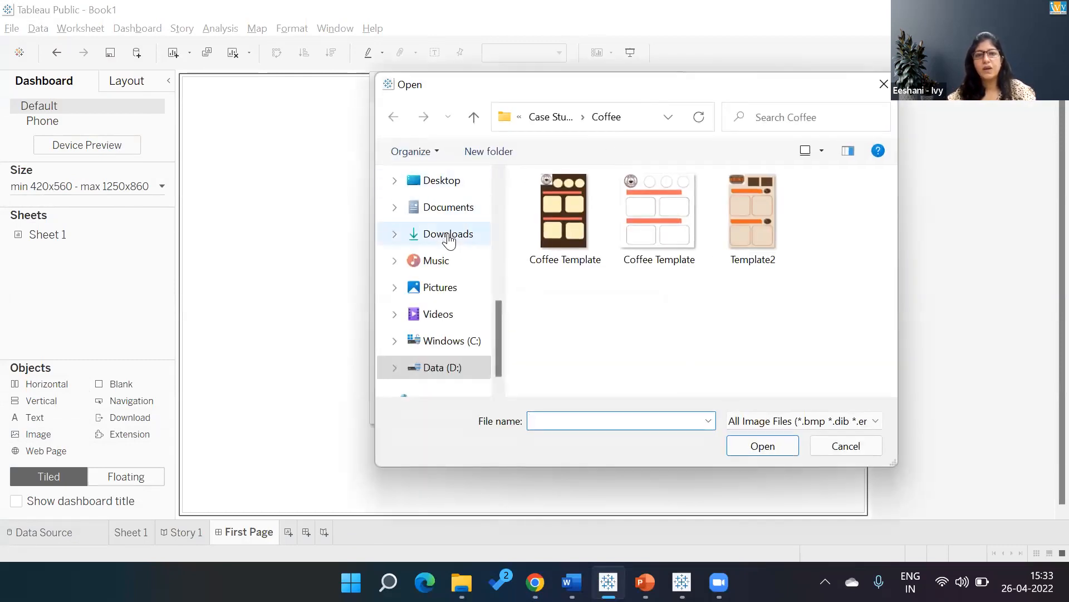
click(443, 237)
double_click(576, 221)
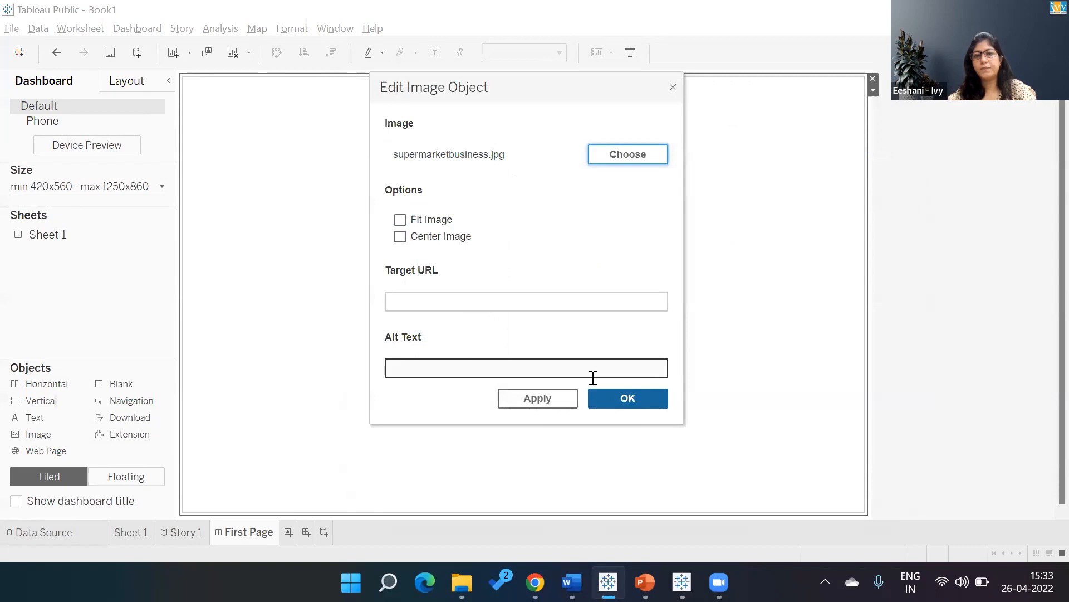
click(400, 220)
click(400, 240)
click(615, 396)
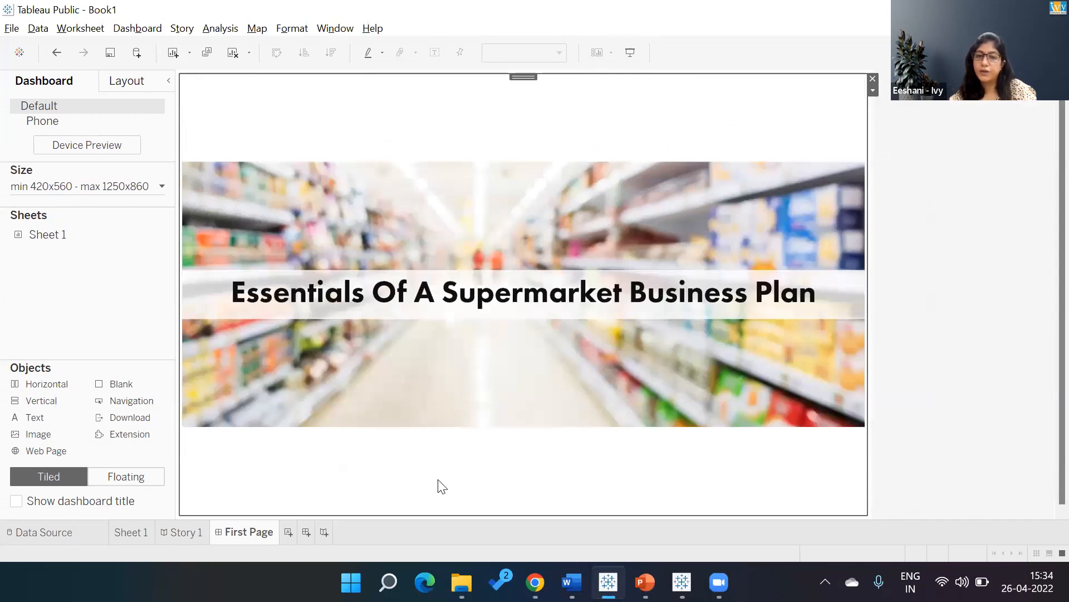
Rename the Sheet 1 worksheet as Sub Sales.
click(128, 539)
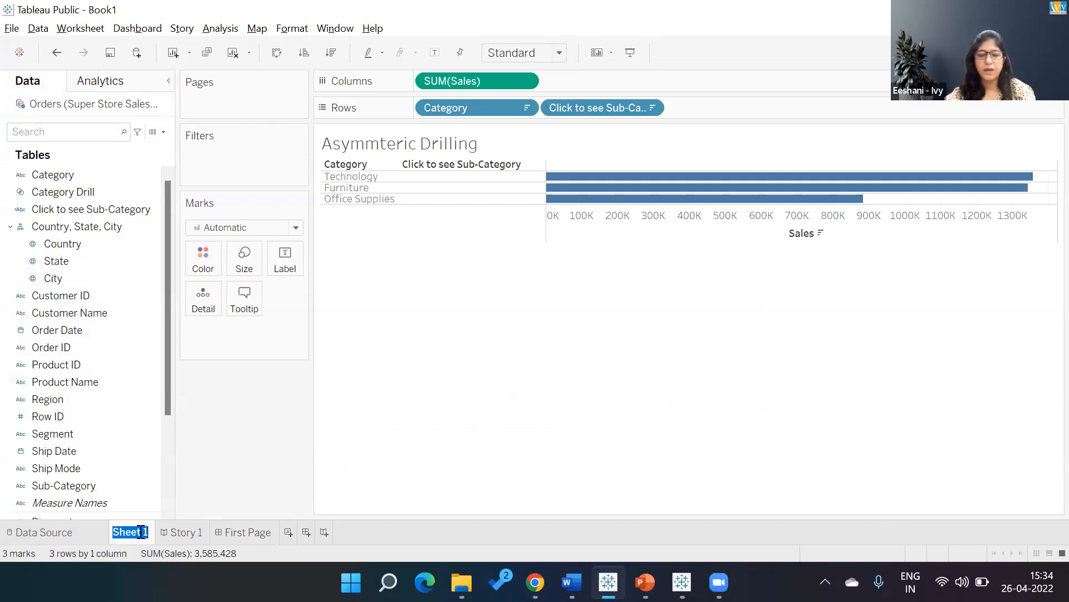
text(Sub Sales)
key(Return)
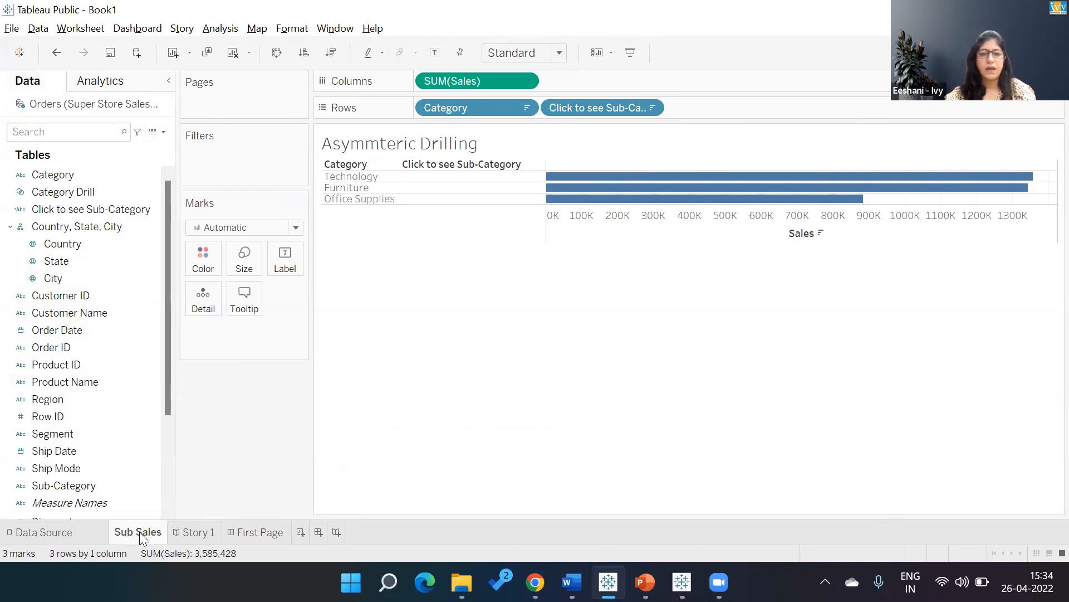
Add a new worksheet and name it Country.
click(304, 533)
double_click(304, 532)
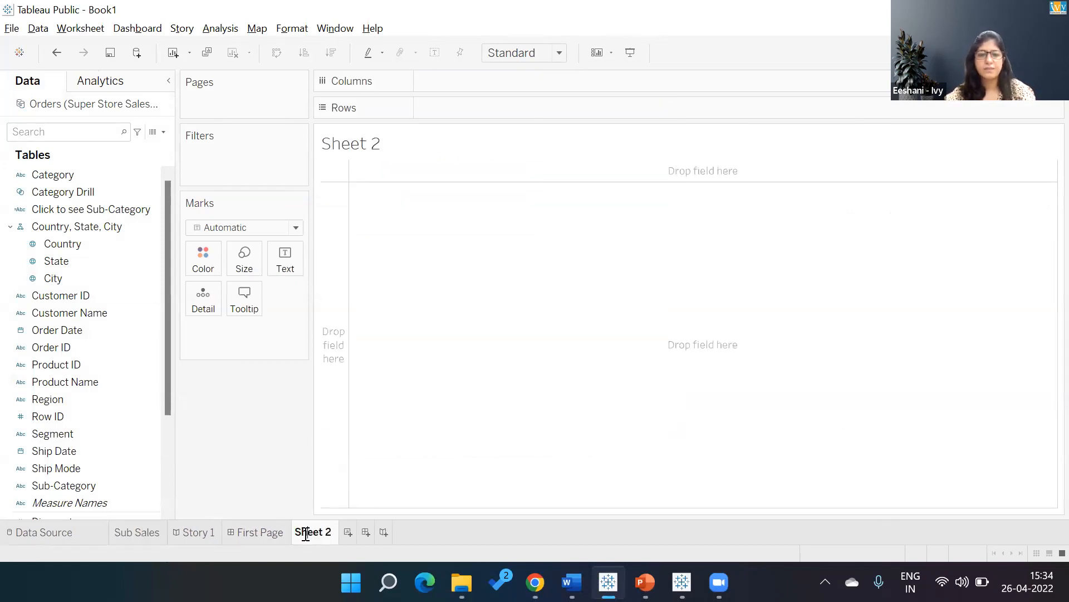
drag(299, 532, 366, 532)
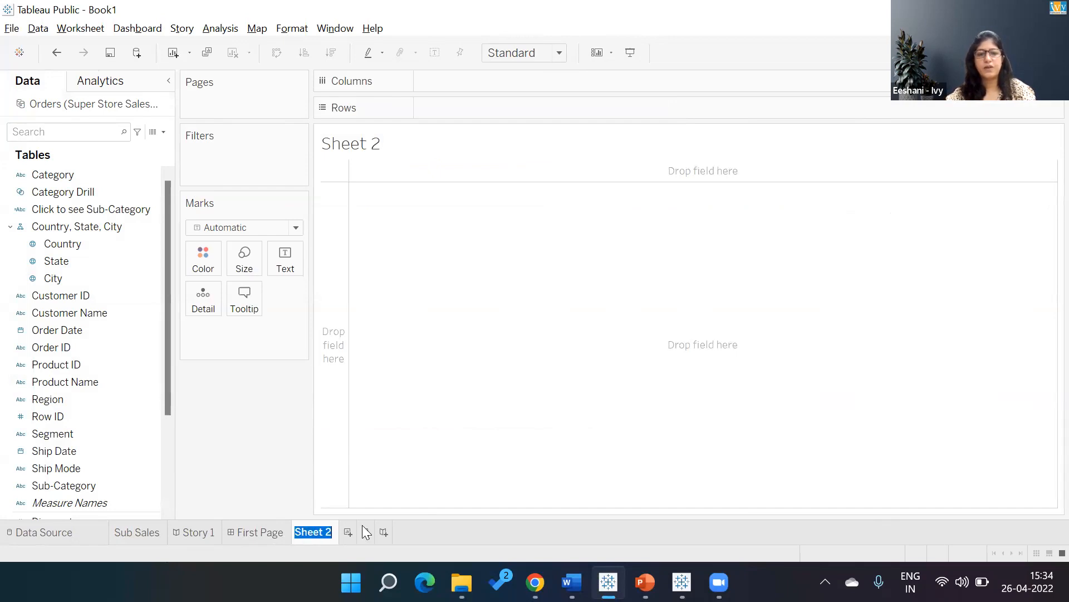
text(Country)
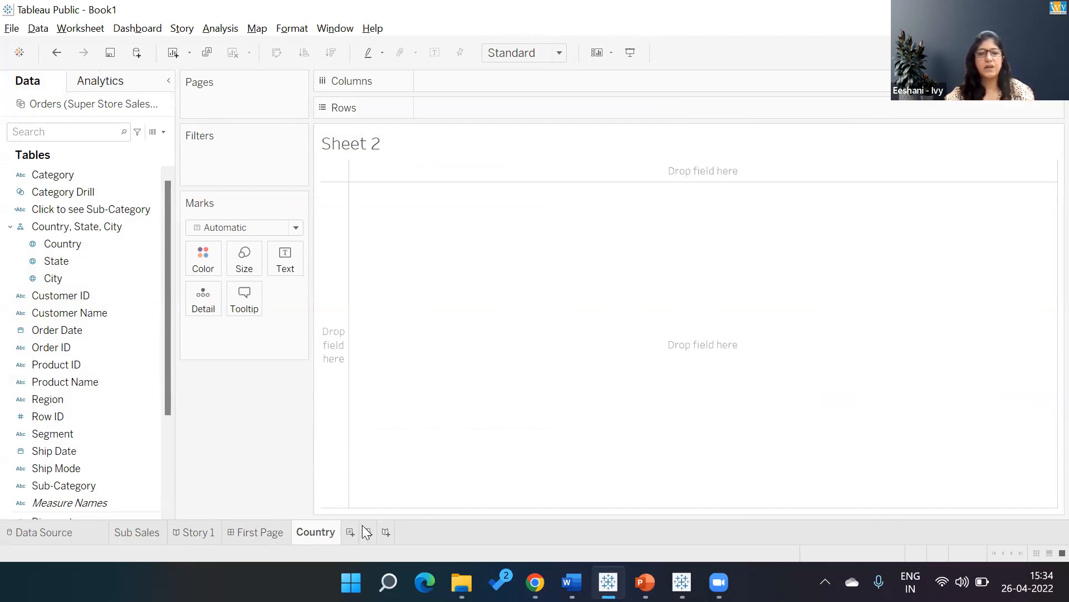
key(Return)
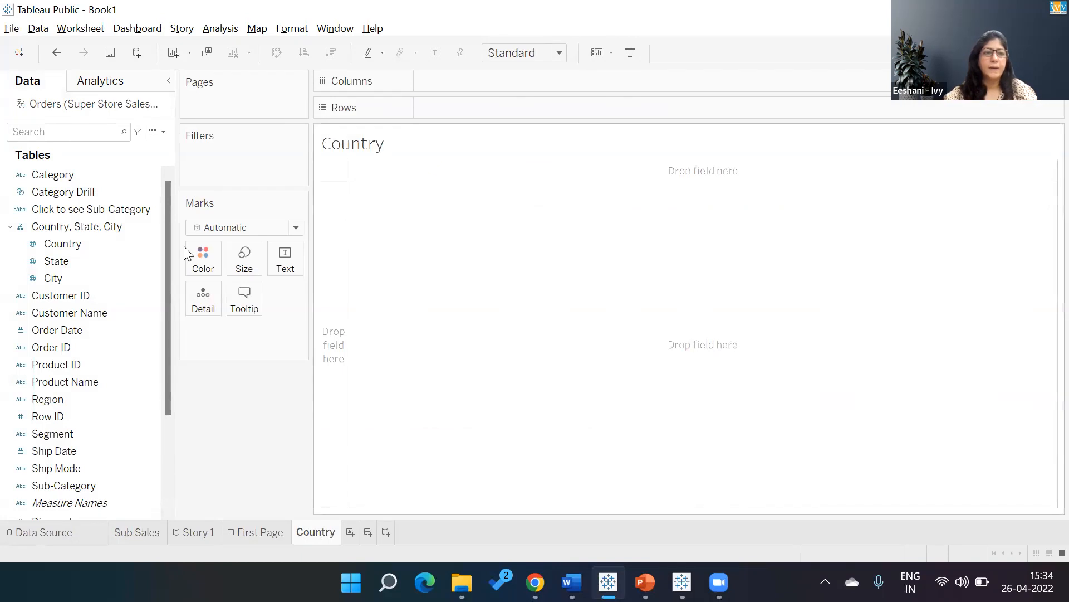
On the Country worksheet, plot Country with Sales and display it as a filled map.
click(81, 247)
double_click(80, 246)
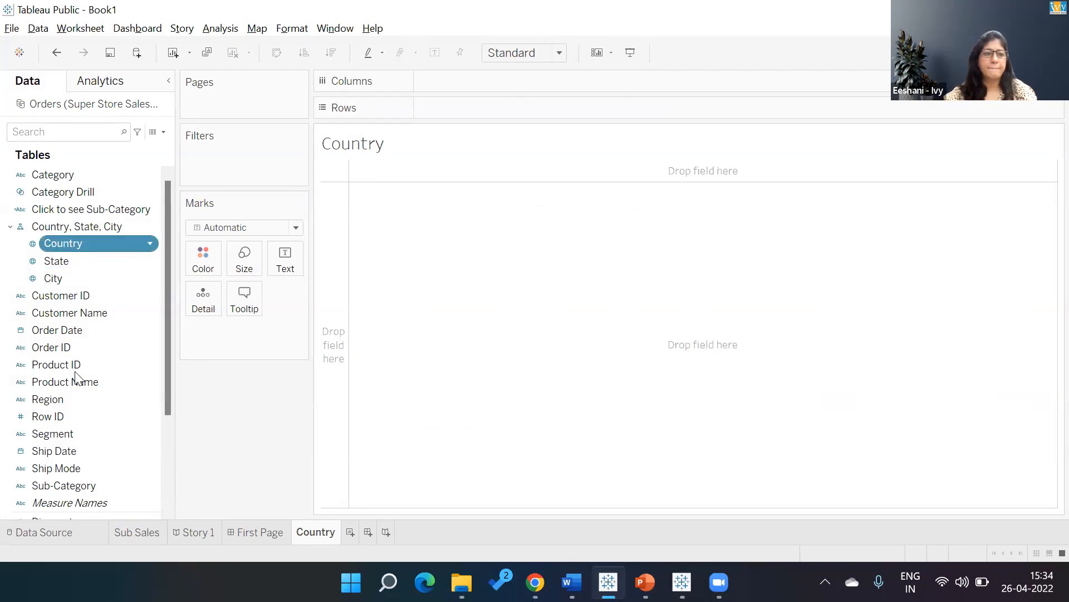
scroll(164, 376, down, 8)
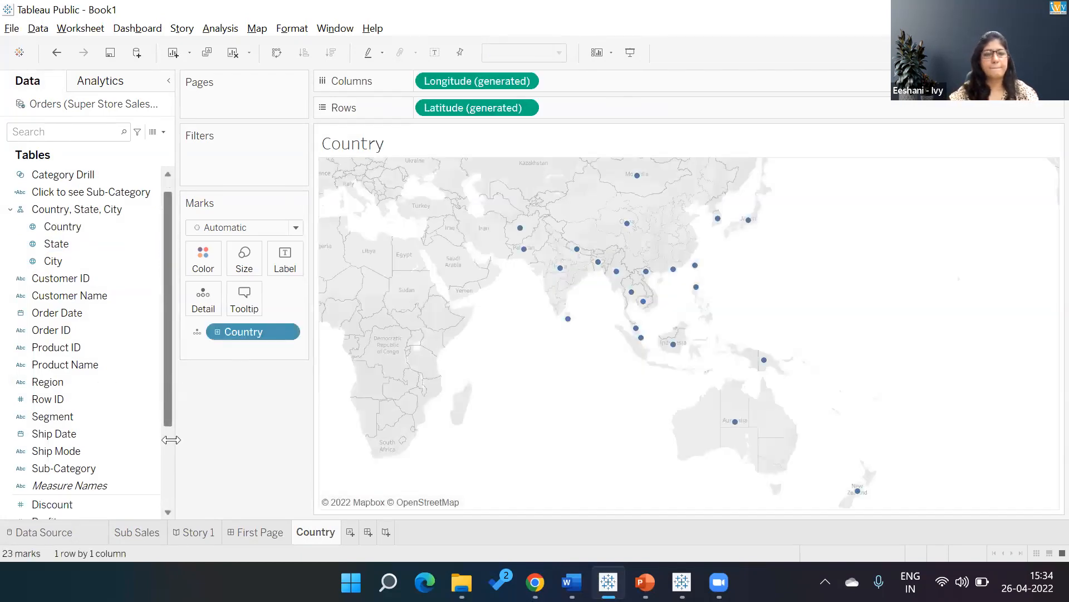
double_click(69, 435)
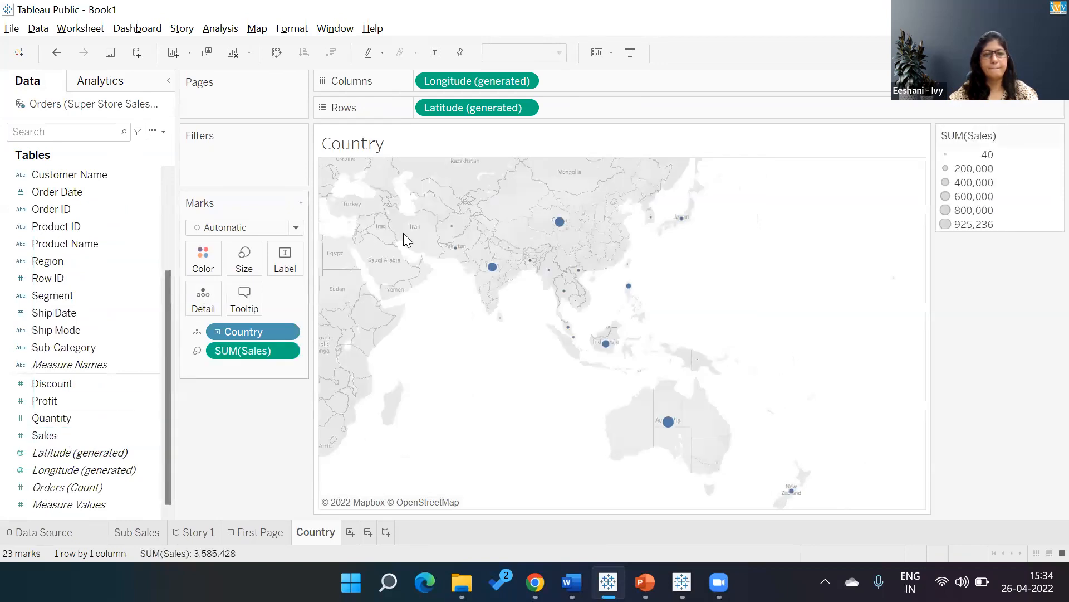
click(1037, 52)
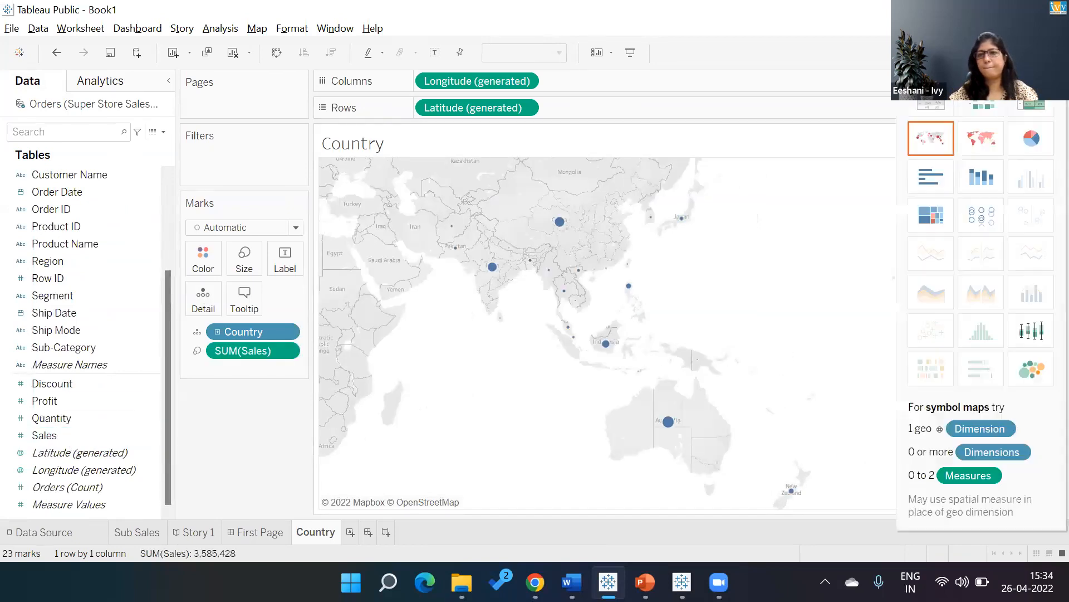
click(978, 145)
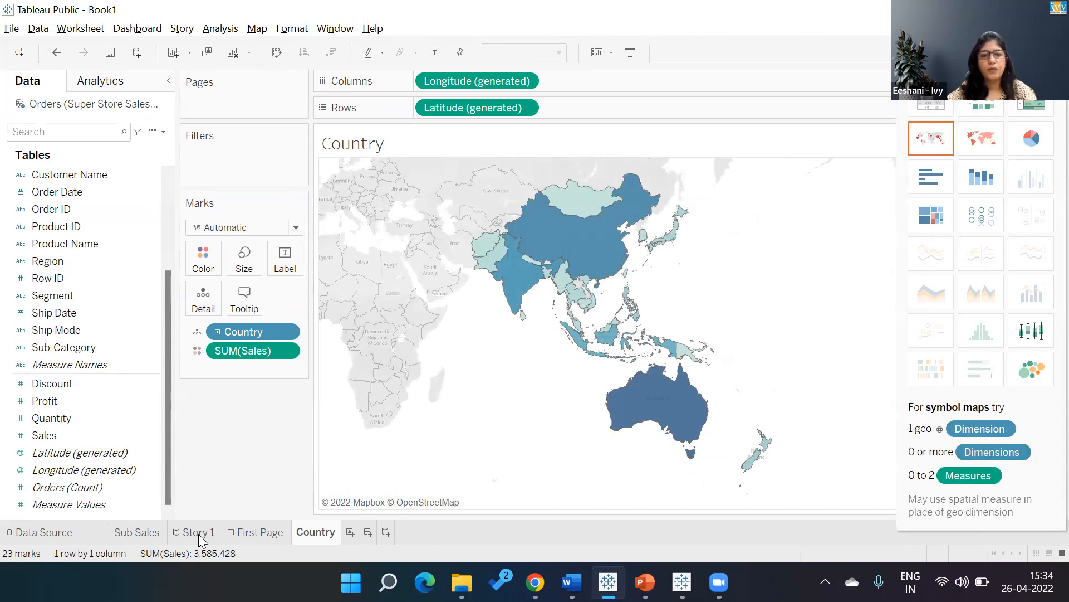
In Story 1, caption the first story point SUPERMARKET - PROJECT in a widened box and place the First Page dashboard in it.
click(196, 532)
click(467, 125)
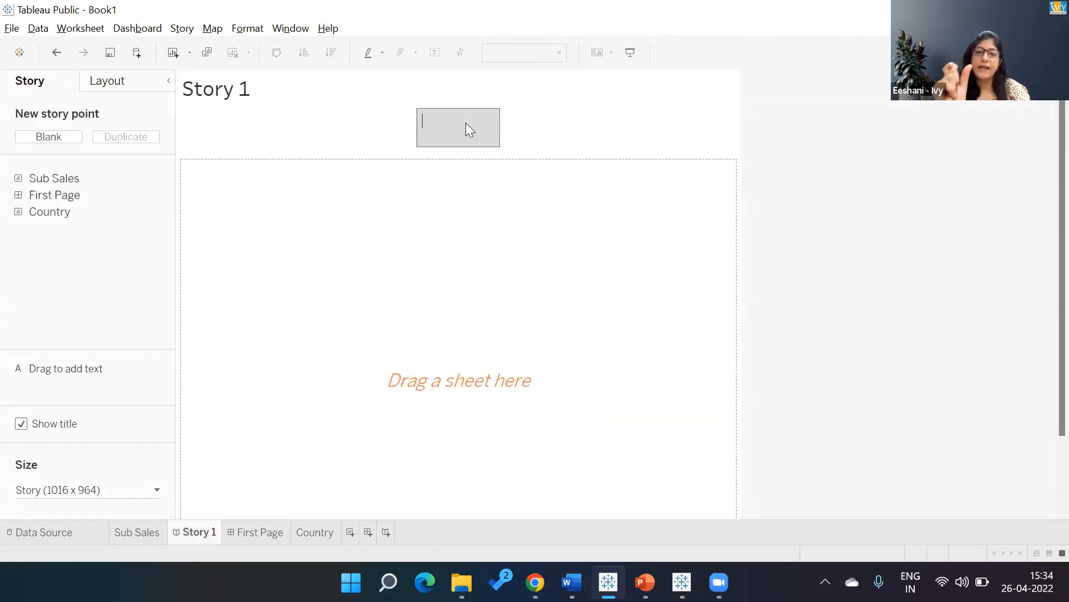
text(SUPER)
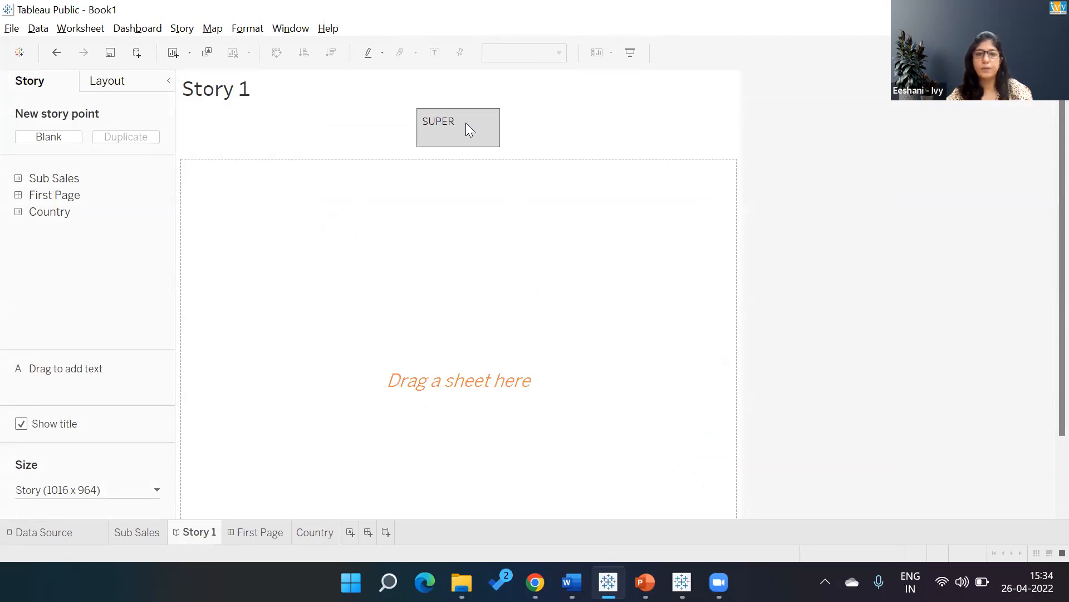
text(MARKET - PROJECT)
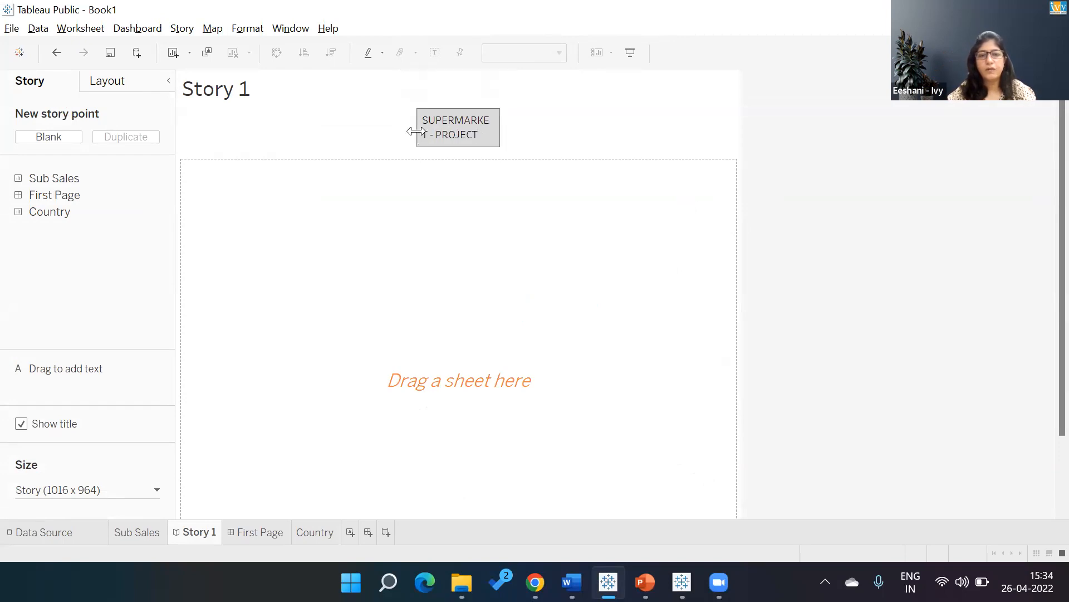
drag(415, 132, 393, 134)
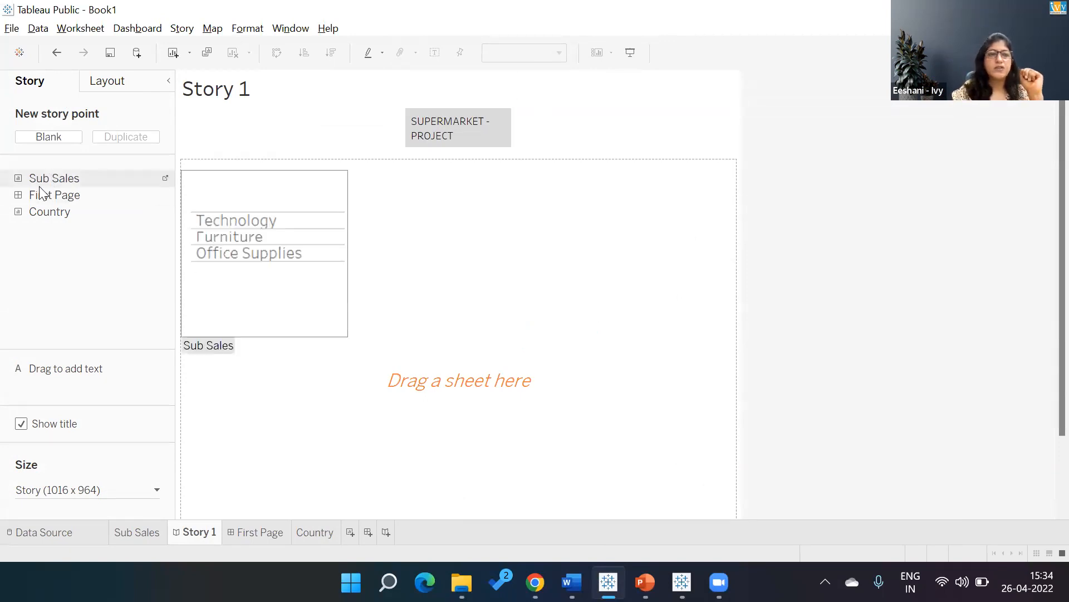
drag(40, 198, 356, 259)
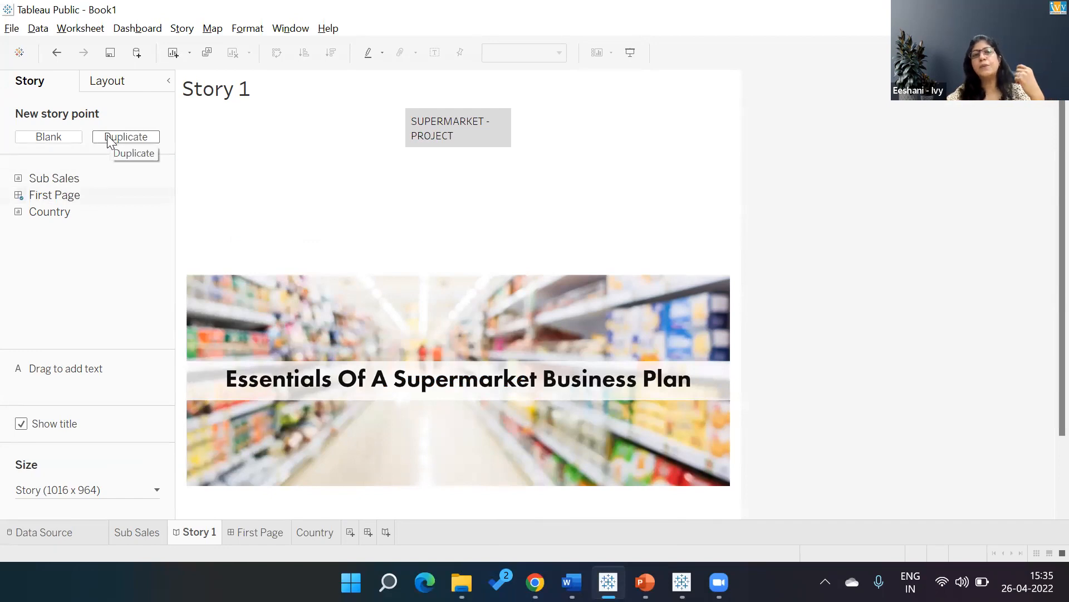
Switch to the Tableau Story Final Dashboard workbook and review the Nomadic Rental story points from About the Customer through Competitor Analysis.
key(alt+Tab)
key(Tab)
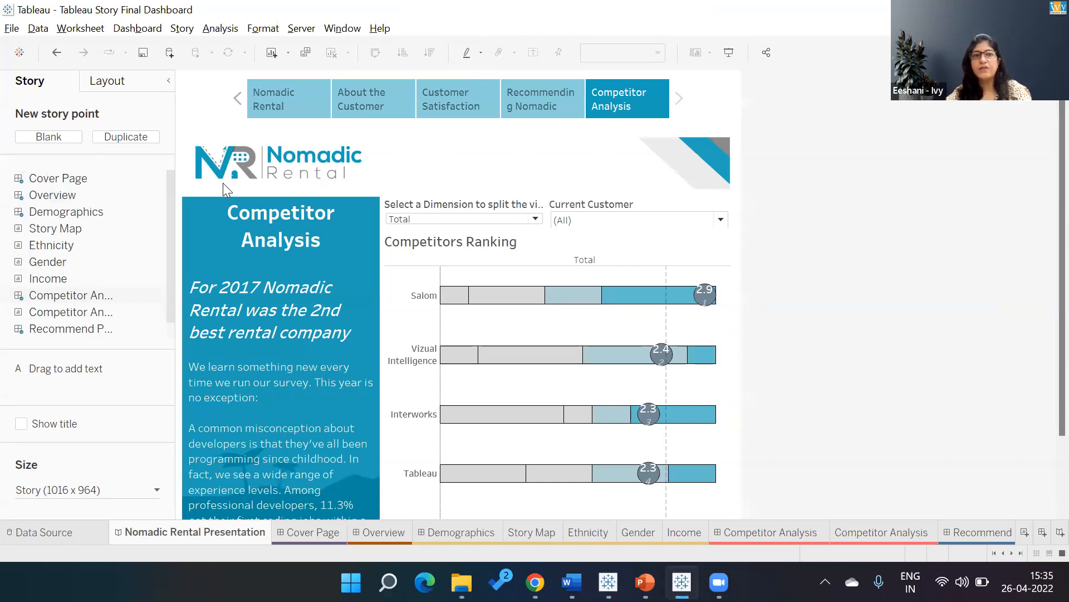
click(356, 103)
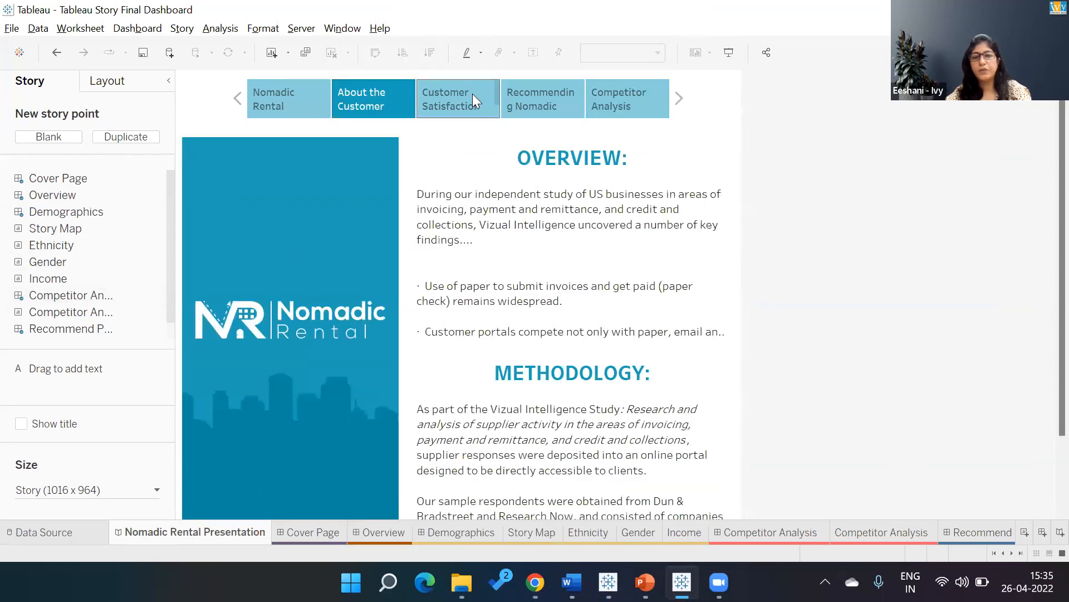
click(473, 95)
click(543, 105)
click(624, 104)
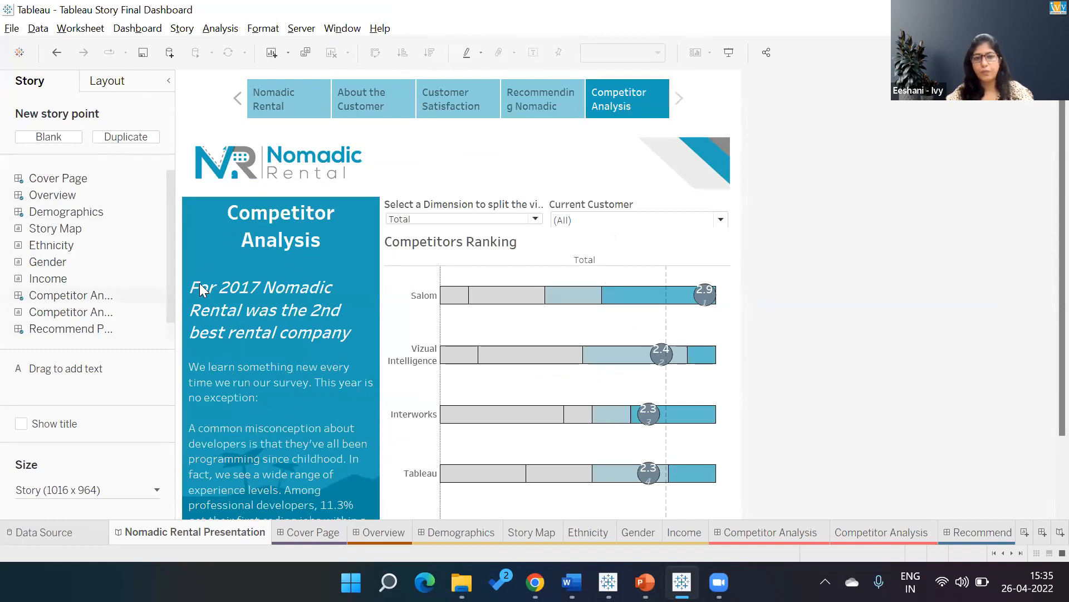
click(378, 88)
click(454, 98)
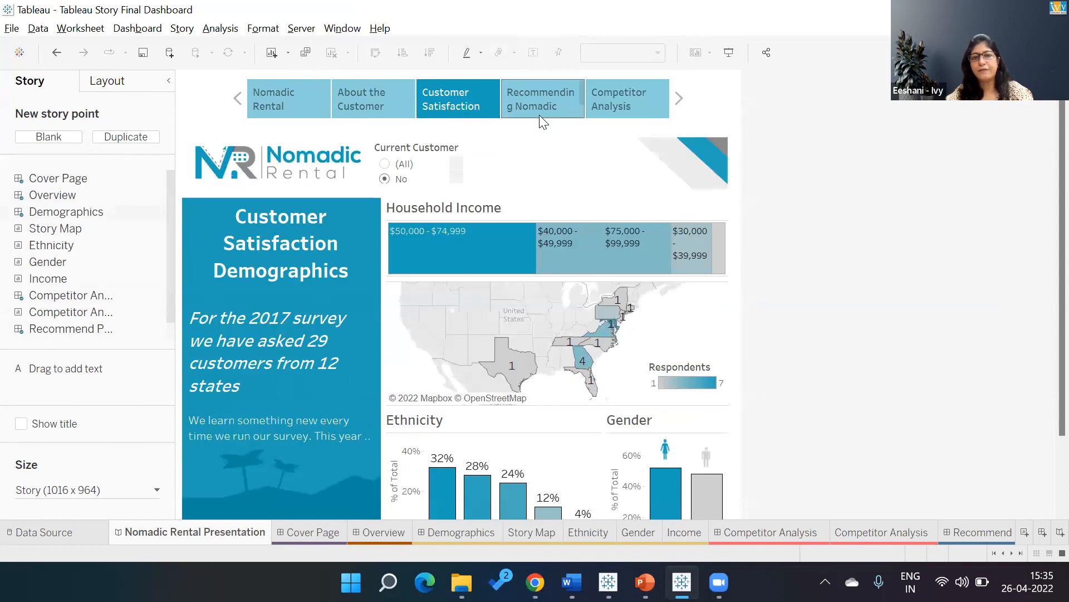
click(539, 115)
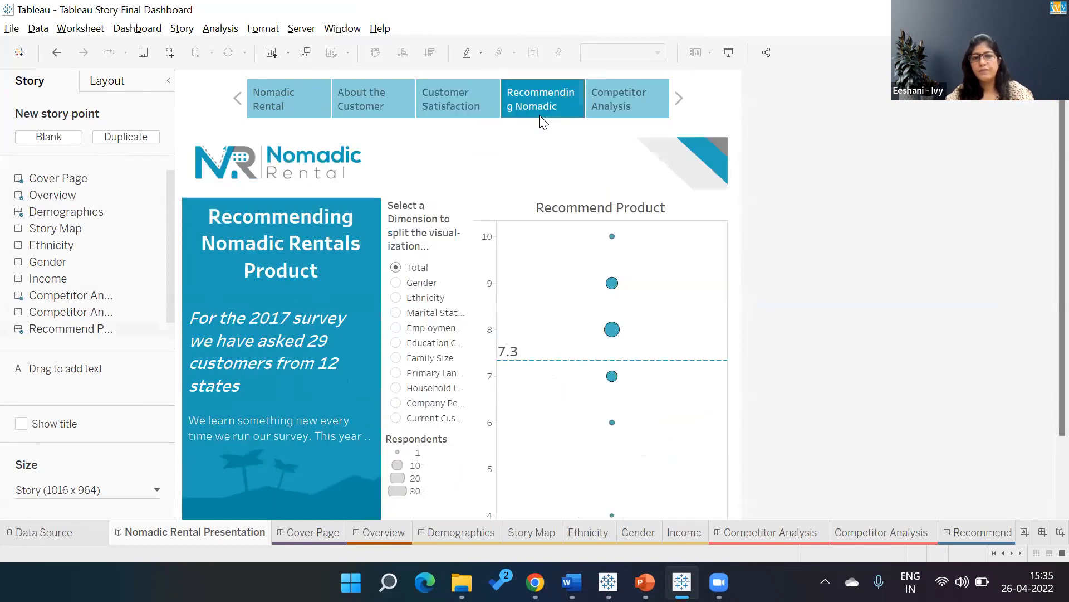
click(622, 91)
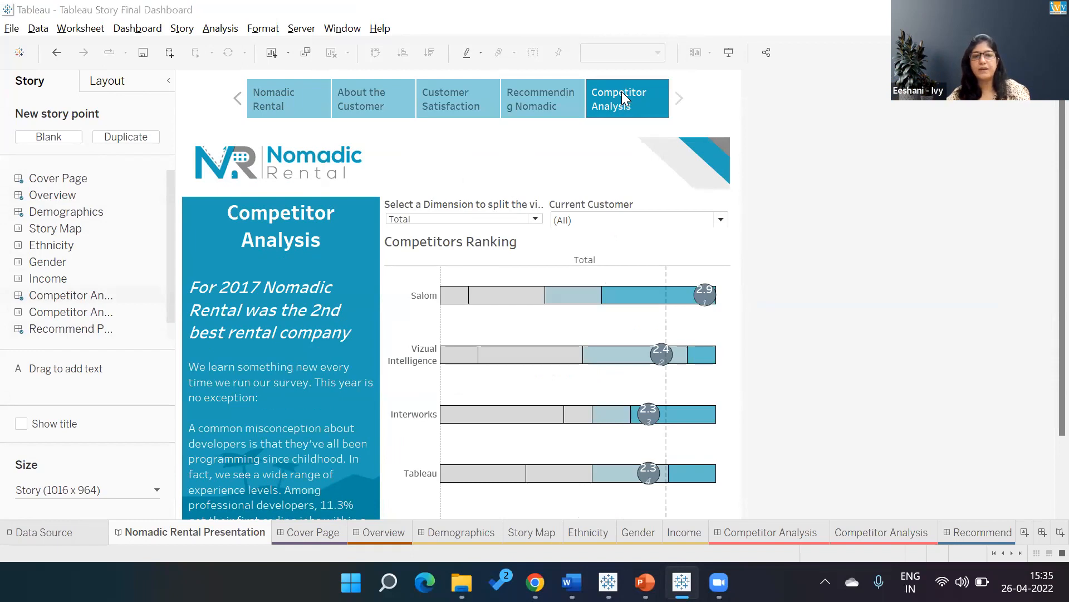
Switch back to Book1 in Tableau Public, add a blank story point captioned COUNTRY OVERVIEW, and place the Country sheet in it.
key(alt+Tab)
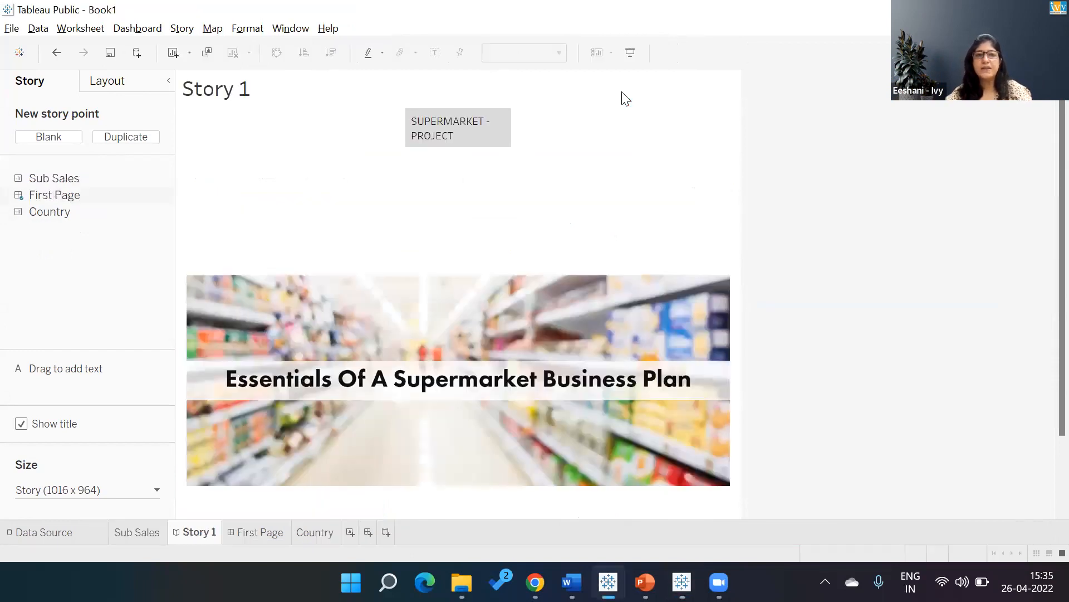
click(67, 140)
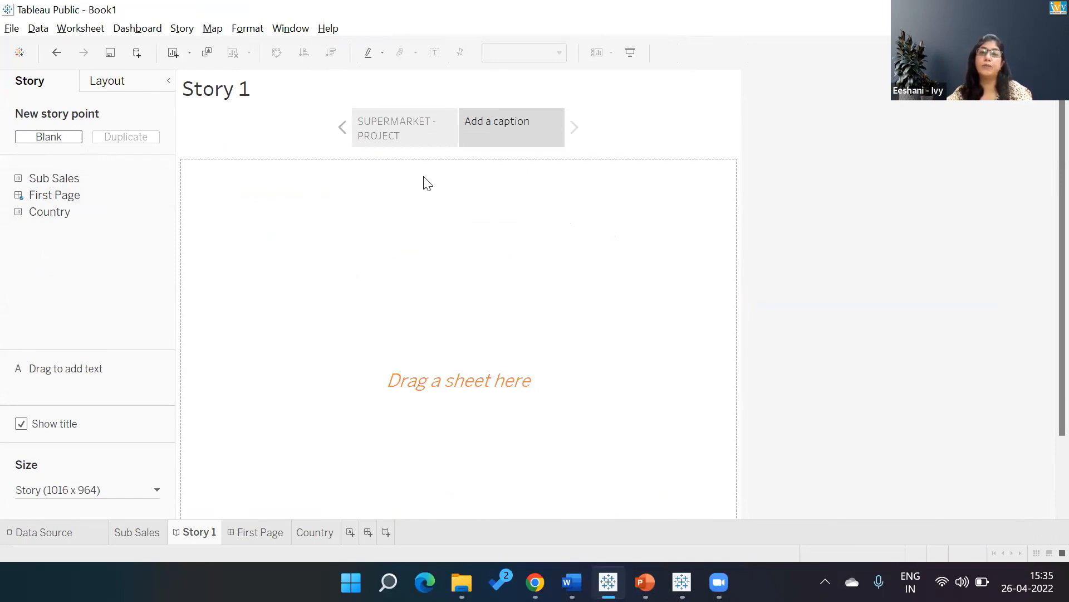
double_click(535, 127)
text(COUNTRY O)
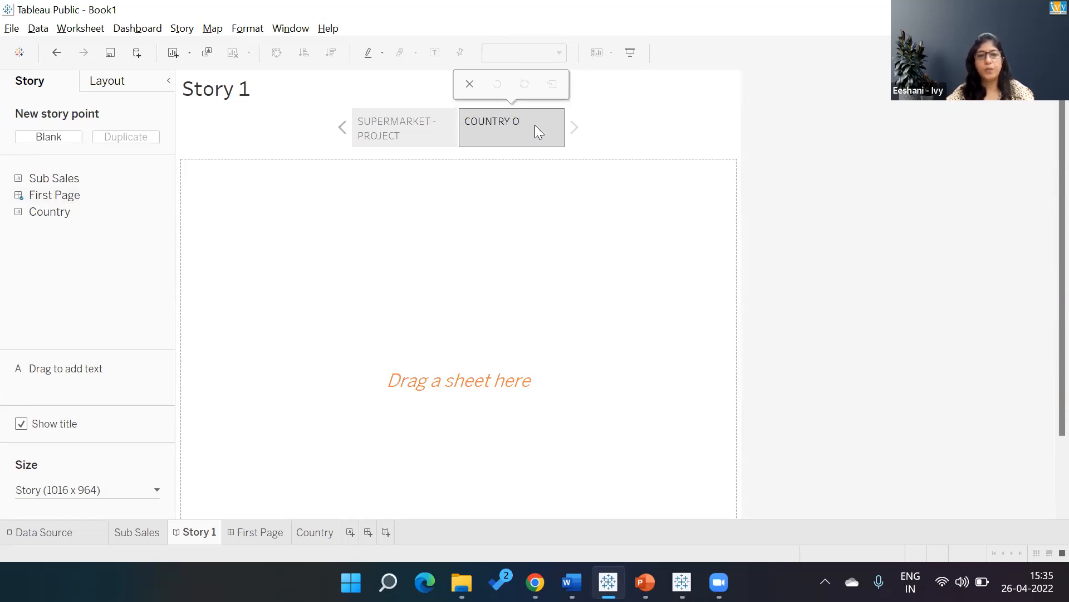
text(VER)
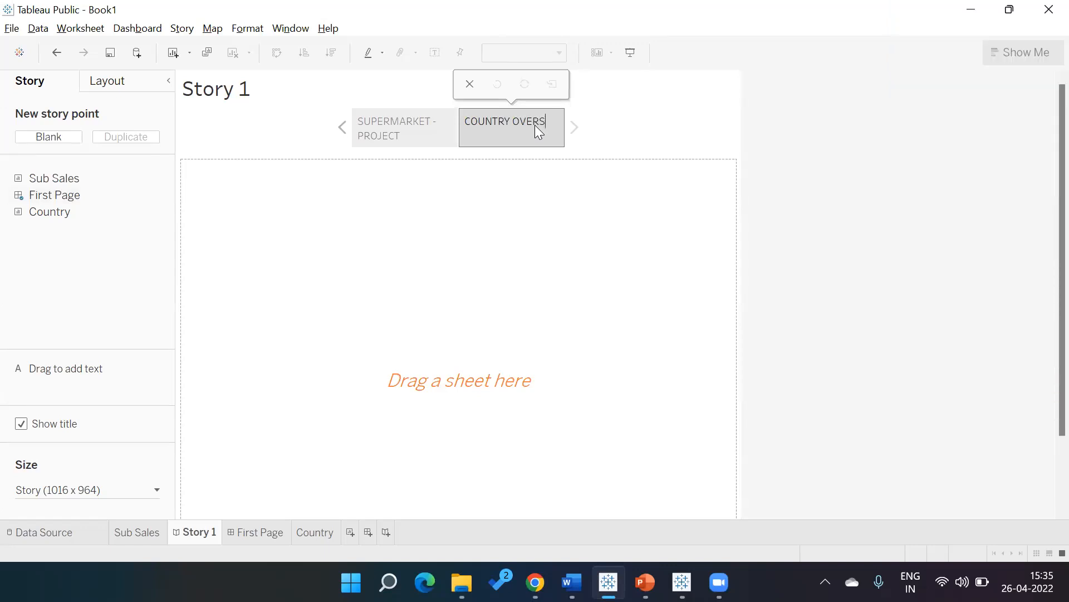
text(VIEW)
click(425, 258)
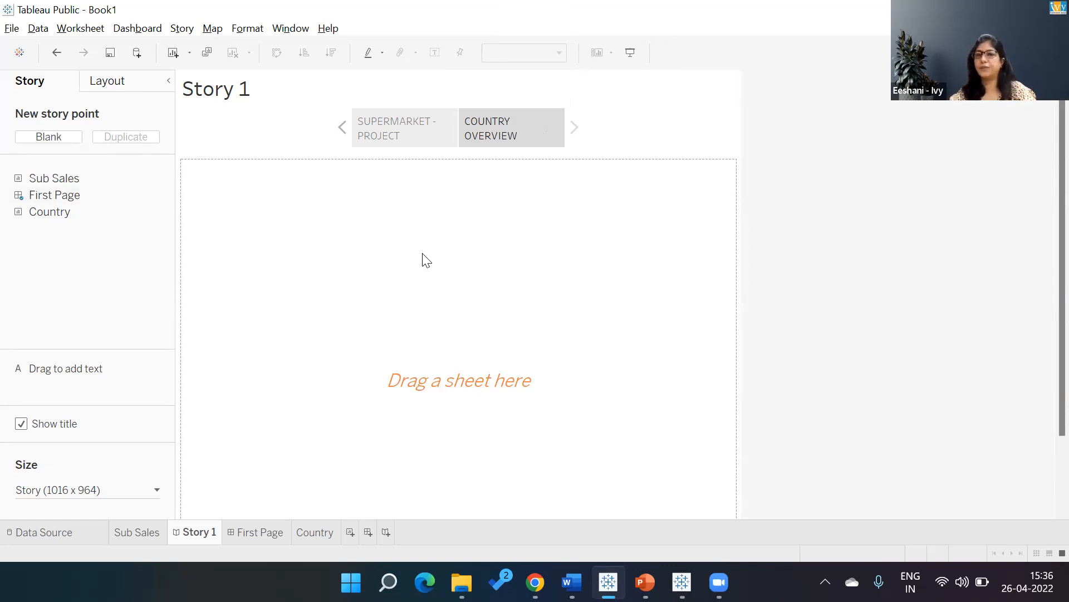
drag(42, 214, 273, 226)
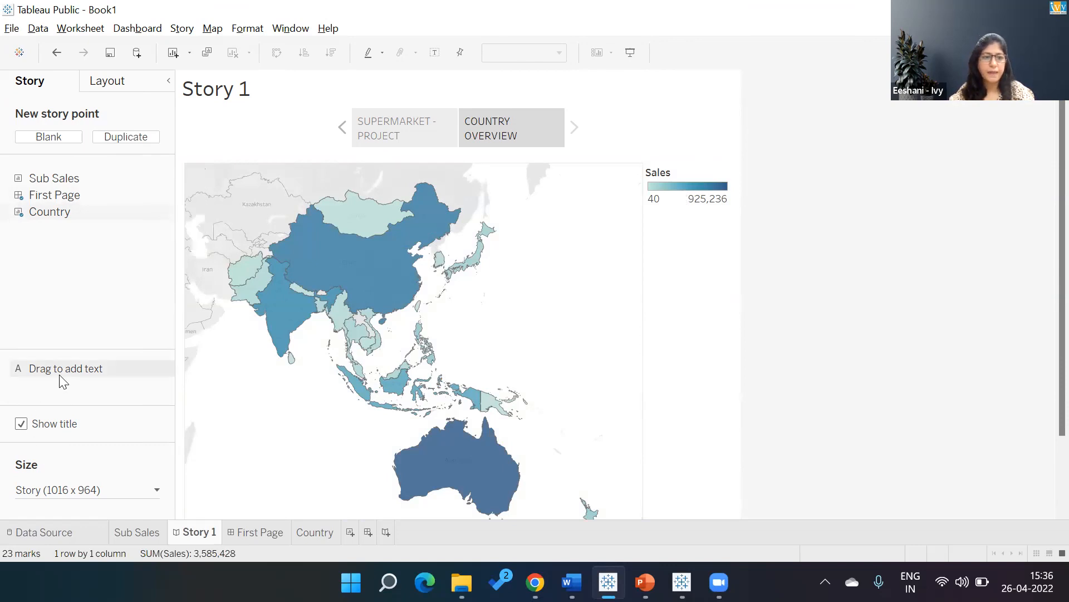
Add a text description over the COUNTRY OVERVIEW map reading "Australia has been giving highest sales as well as profit.".
drag(62, 375, 543, 233)
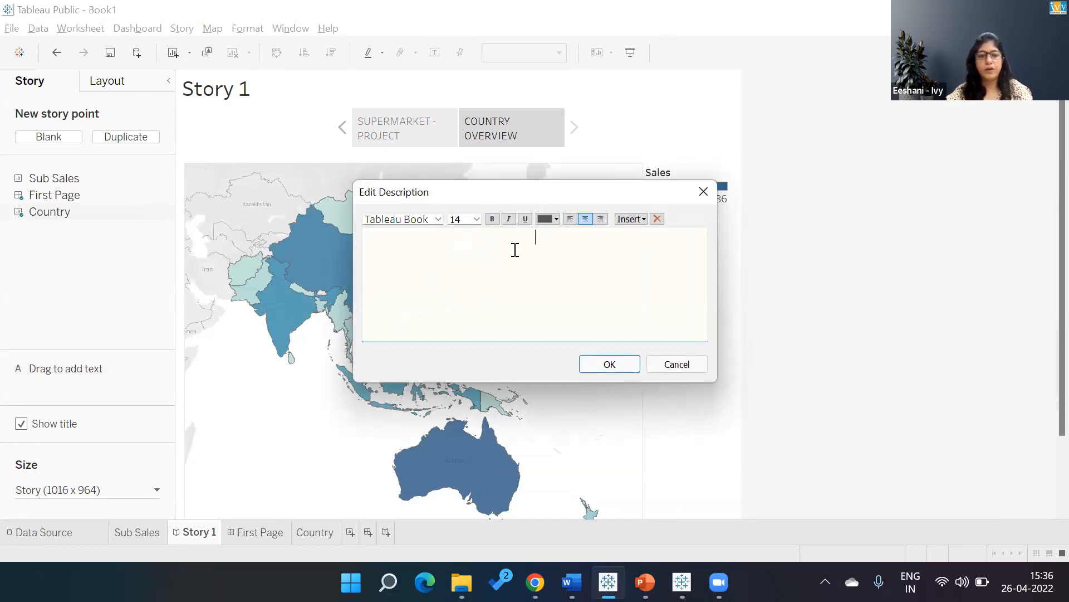
text(Au)
text(str)
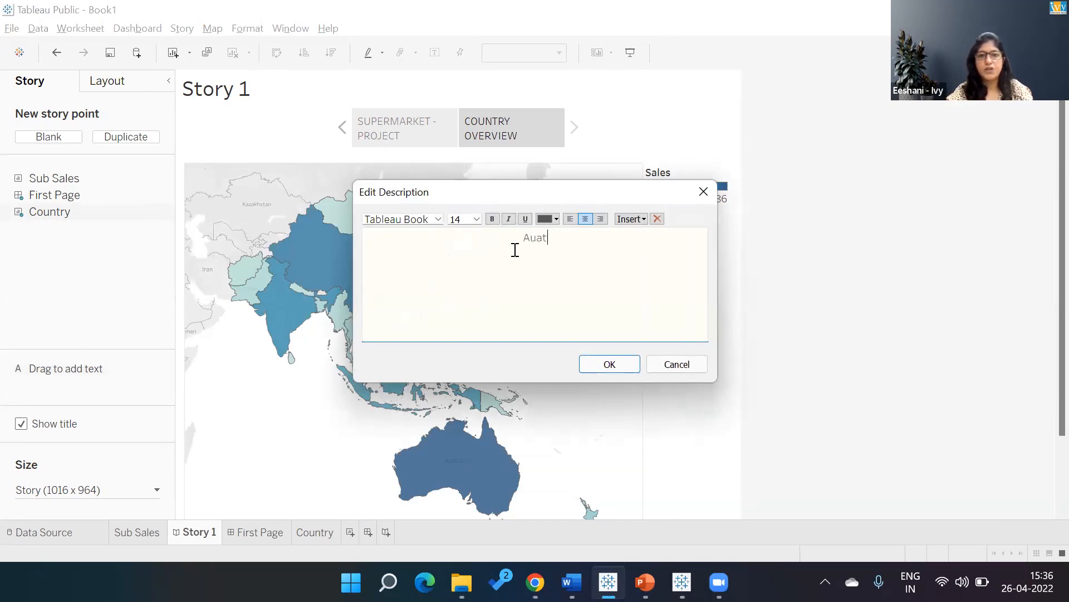
text(ali)
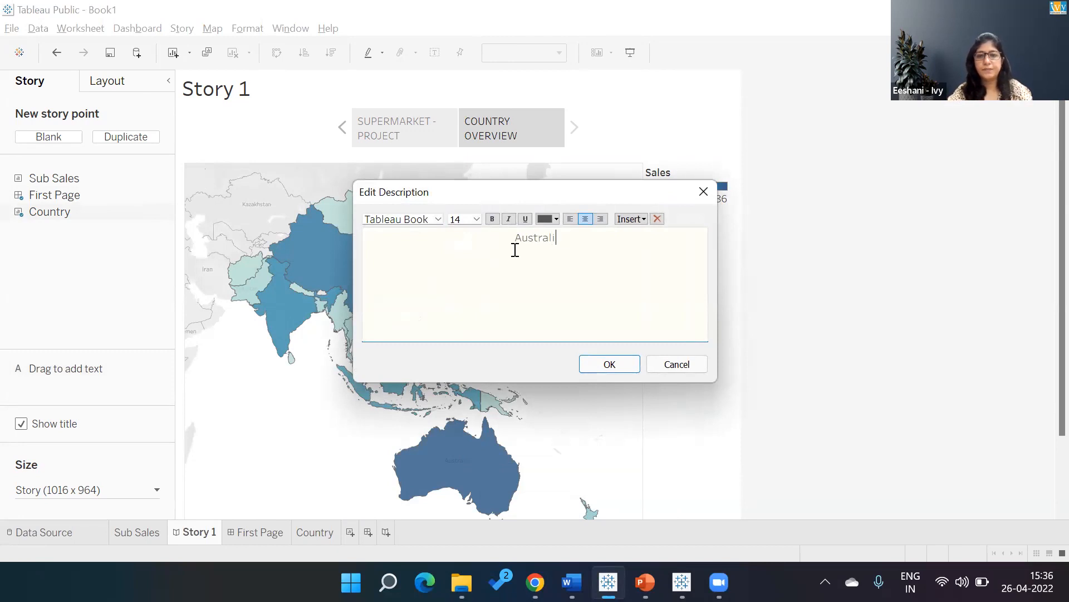
text(a have bee)
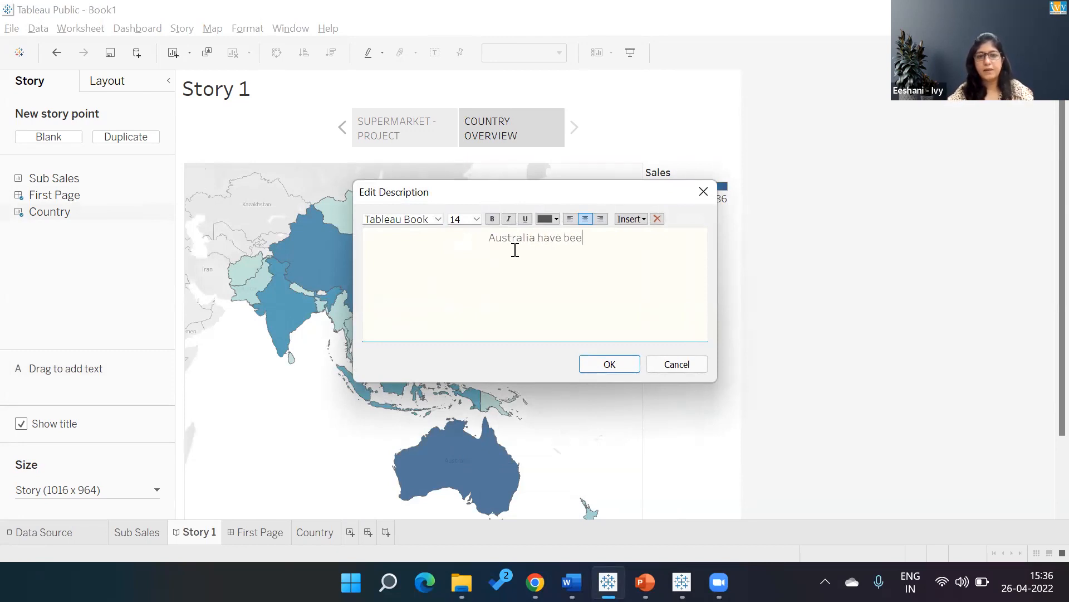
key(BackSpace)
key(BackSpace)
key(BackSpace)
key(BackSpace)
key(BackSpace)
key(BackSpace)
key(BackSpace)
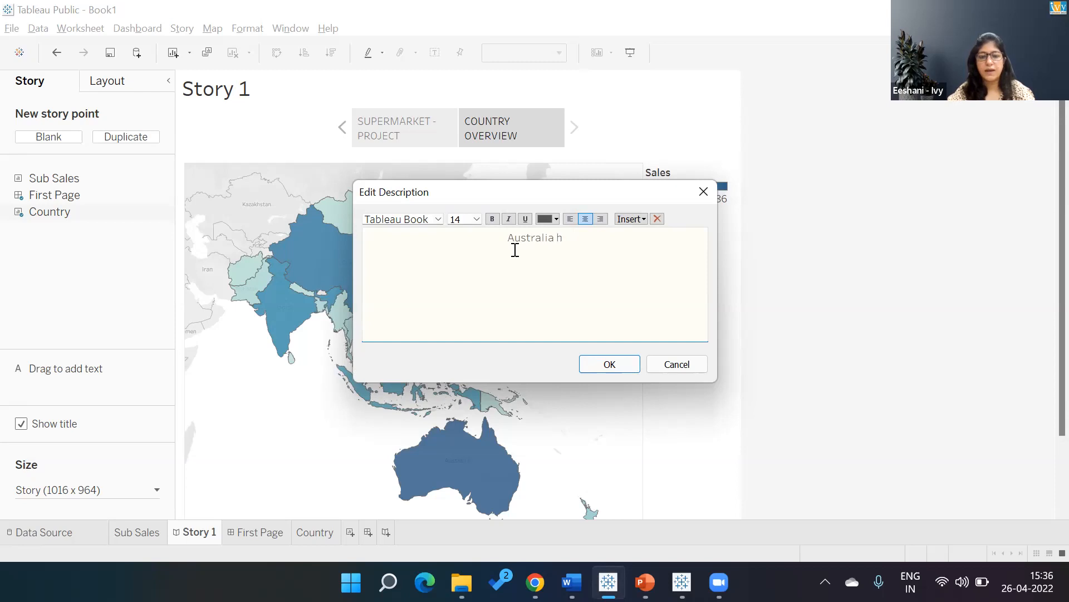
text(as been )
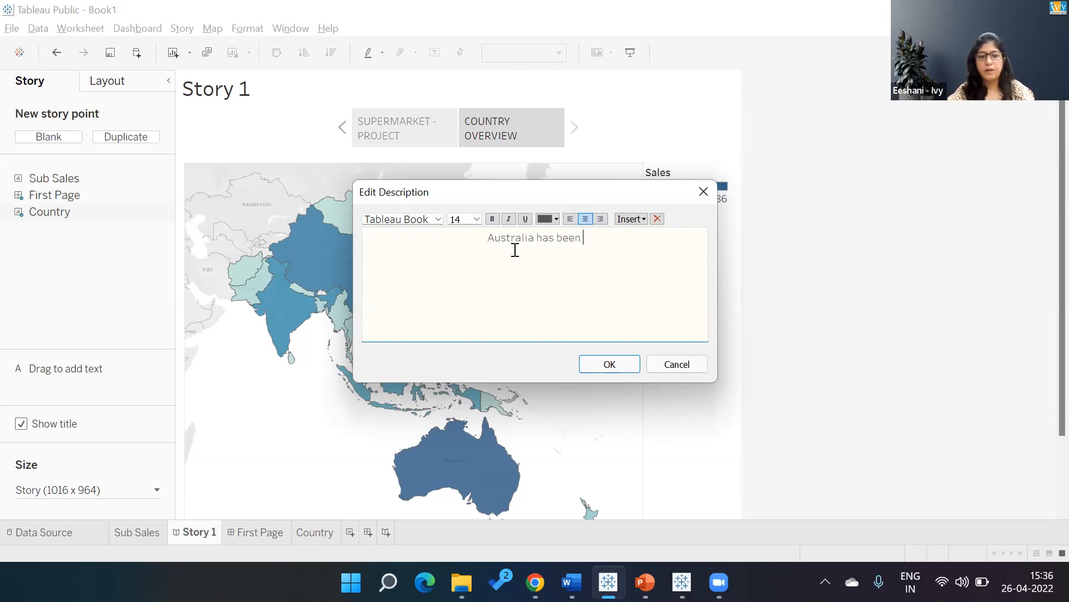
text(giving)
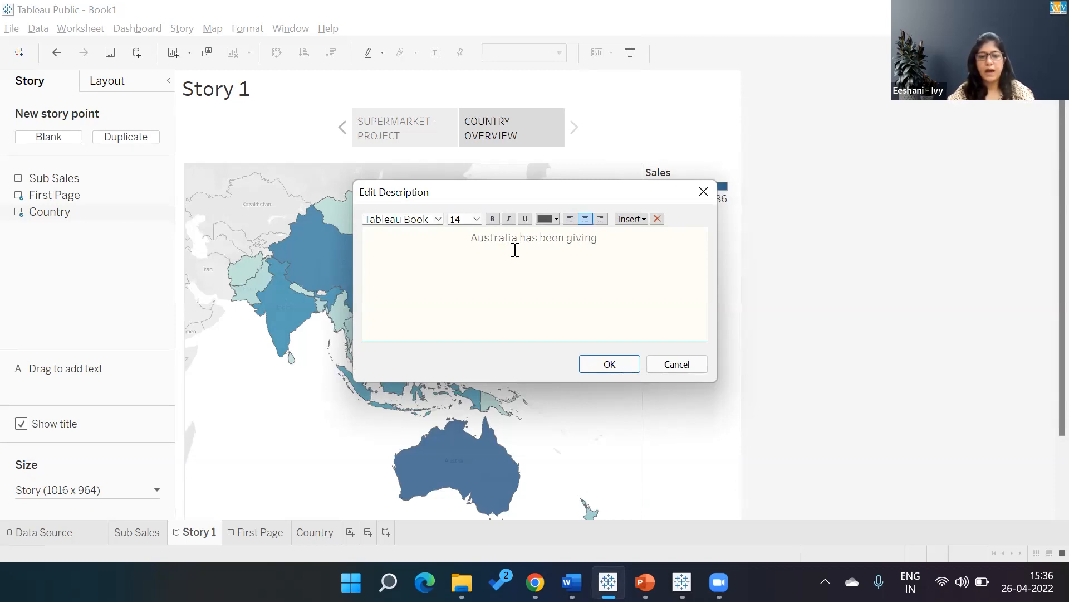
text( g=hig)
key(BackSpace)
key(BackSpace)
key(BackSpace)
key(BackSpace)
key(BackSpace)
key(BackSpace)
key(BackSpace)
key(BackSpace)
key(BackSpace)
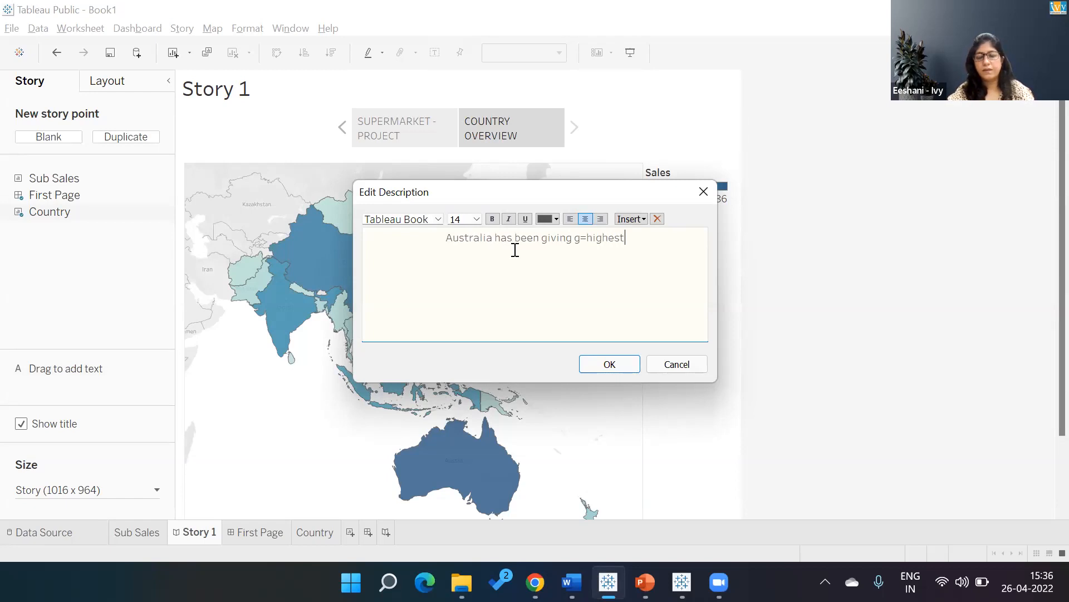
text(hi)
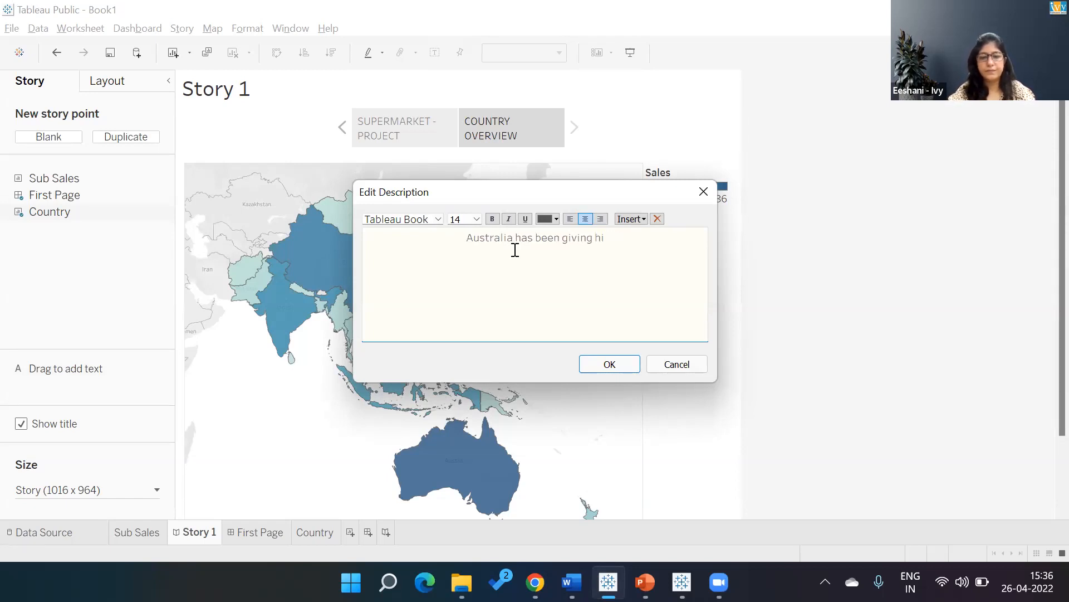
text(ghest sales as weeel)
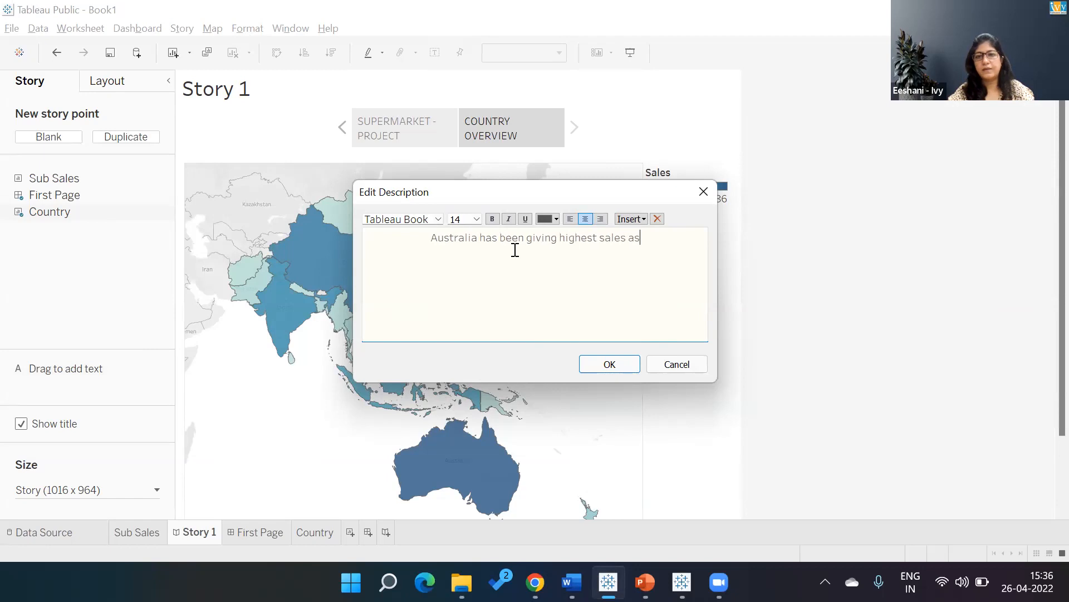
key(BackSpace)
key(BackSpace)
key(BackSpace)
text(ll as Profit)
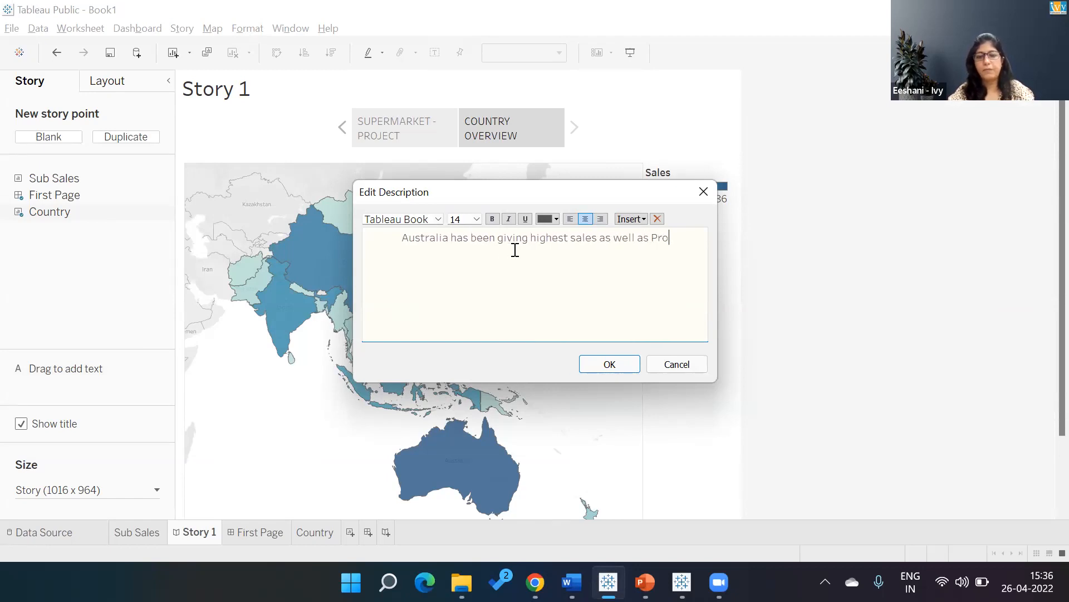
key(BackSpace)
key(BackSpace)
key(BackSpace)
key(BackSpace)
key(BackSpace)
key(BackSpace)
text(profit.)
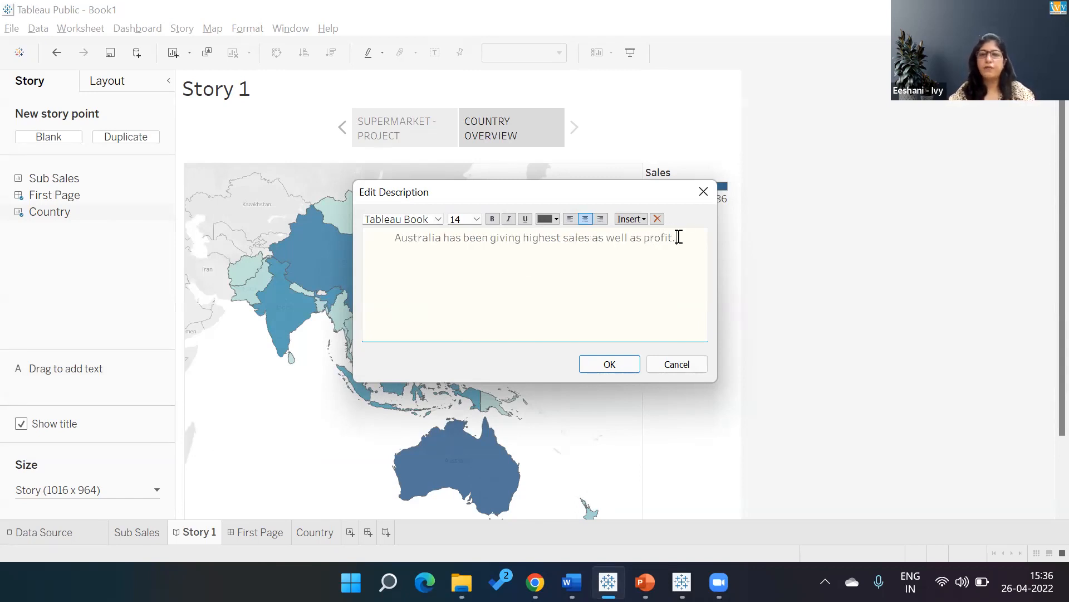
Set the COUNTRY OVERVIEW description text to size 16 and move its box beside Australia on the map.
drag(684, 237, 377, 237)
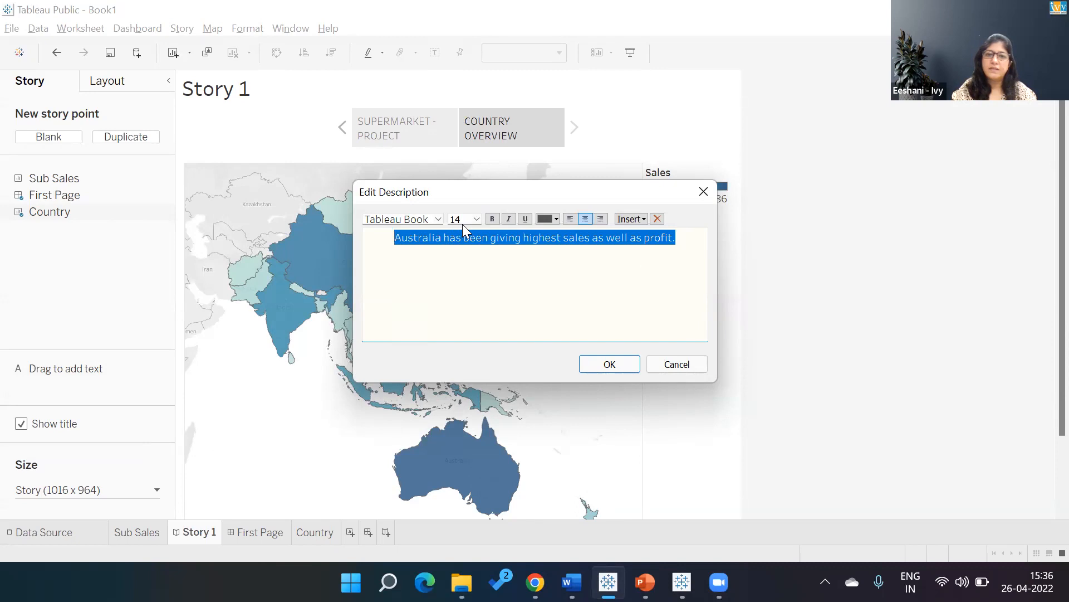
click(477, 219)
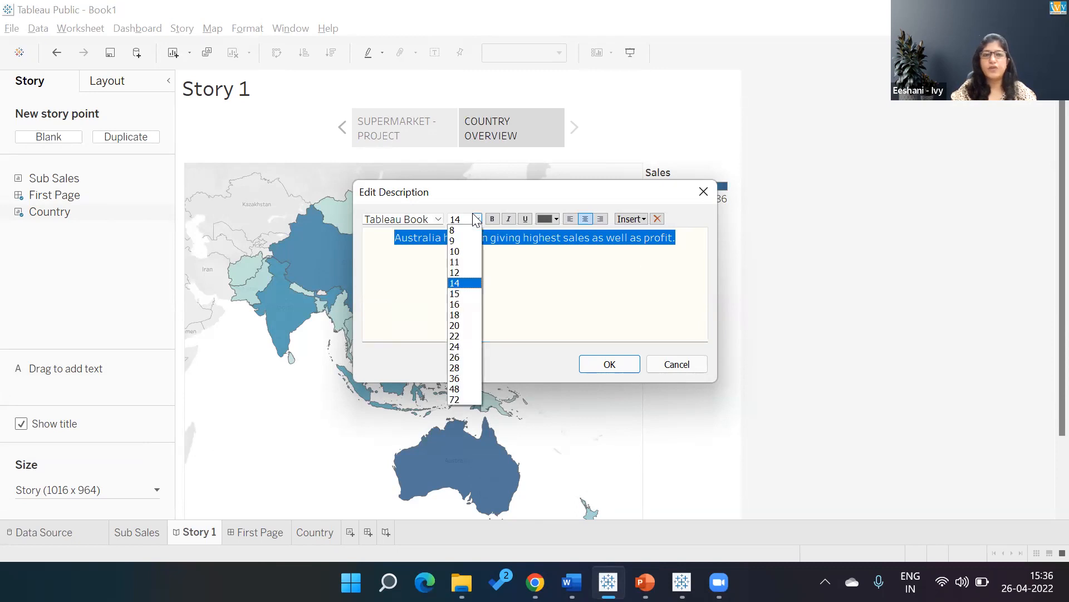
click(465, 307)
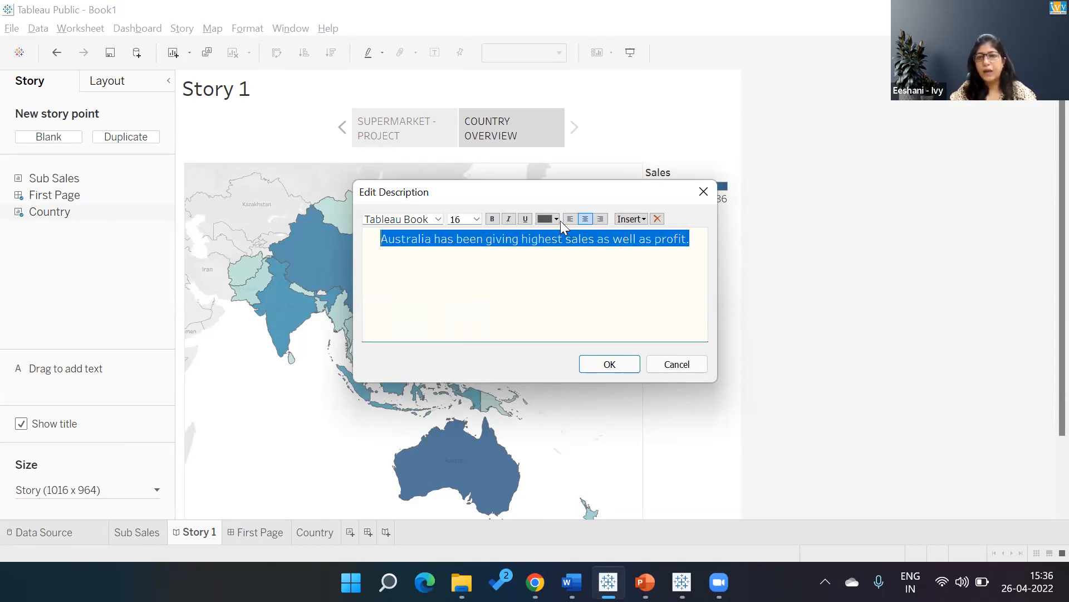
click(610, 364)
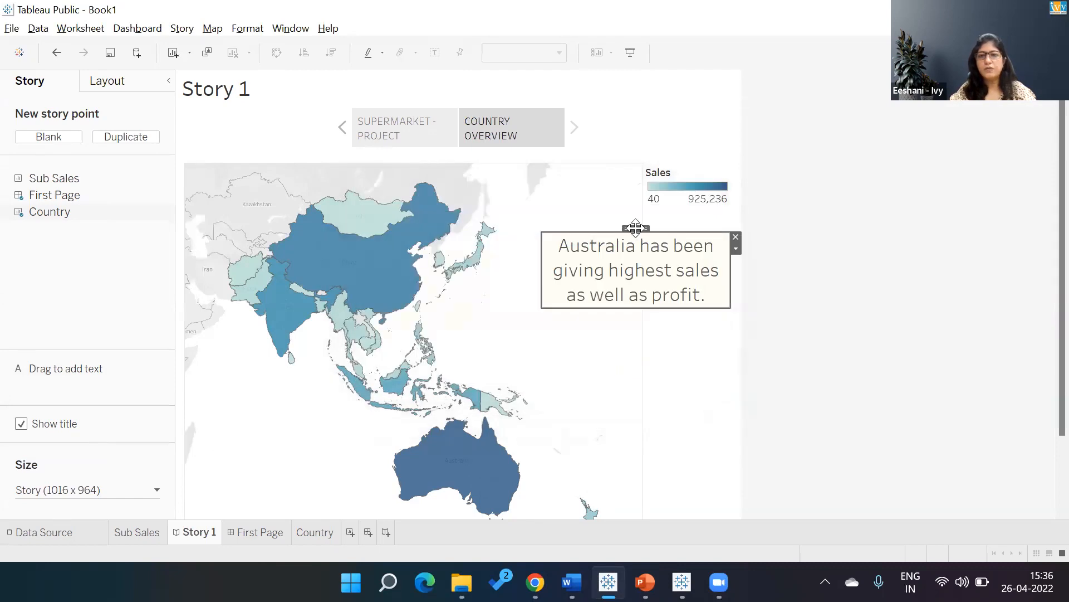
drag(634, 227, 634, 432)
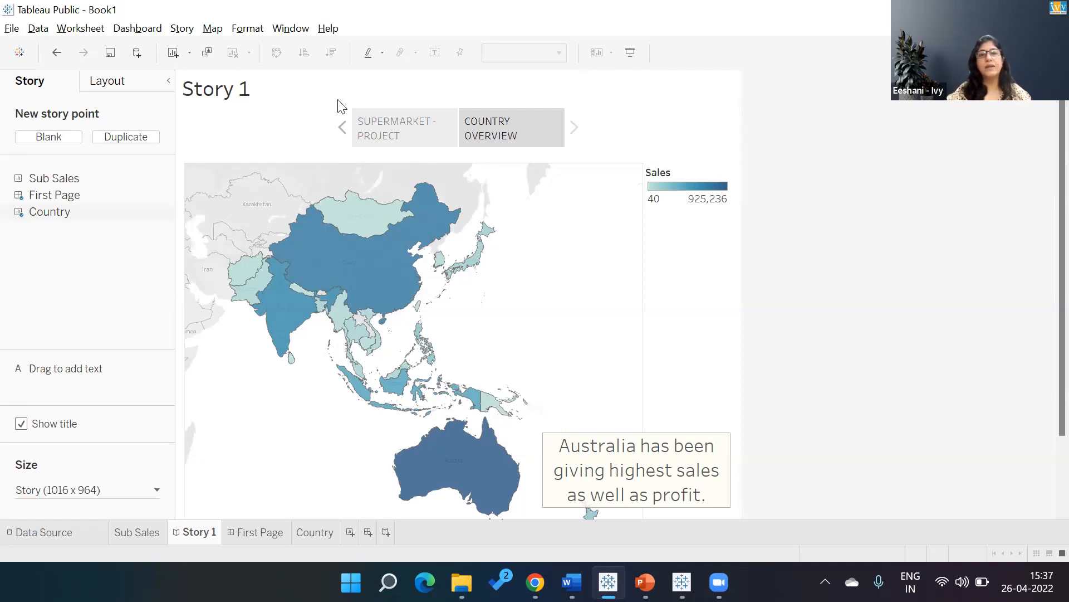
Add a blank story point captioned Sub Category Overview and place the Sub Sales sheet in it.
click(54, 135)
double_click(551, 137)
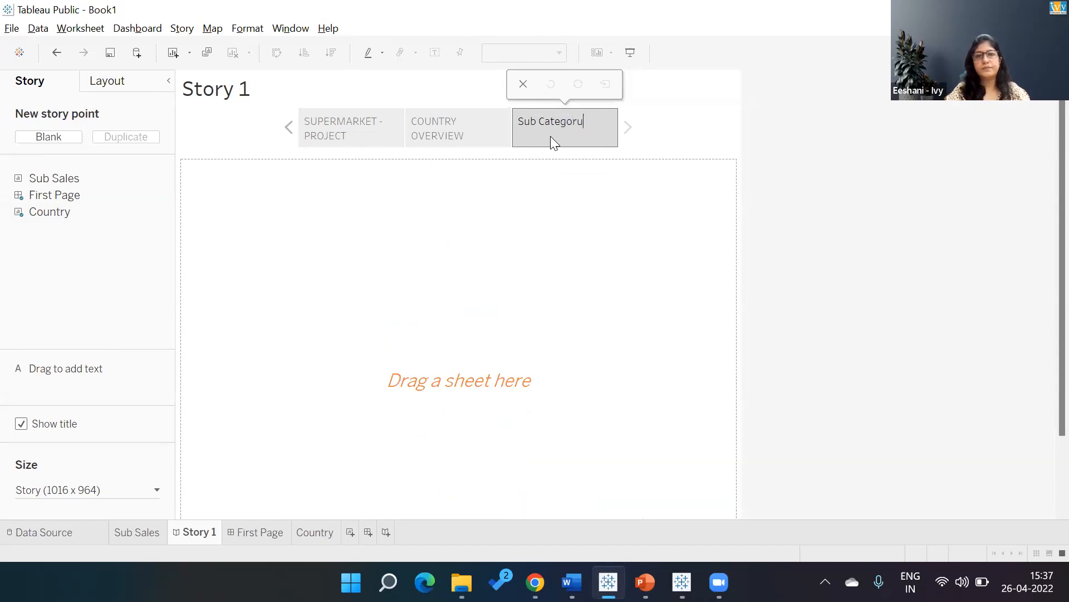
text(Sub Category S)
key(BackSpace)
text(Ob)
key(BackSpace)
text(ver)
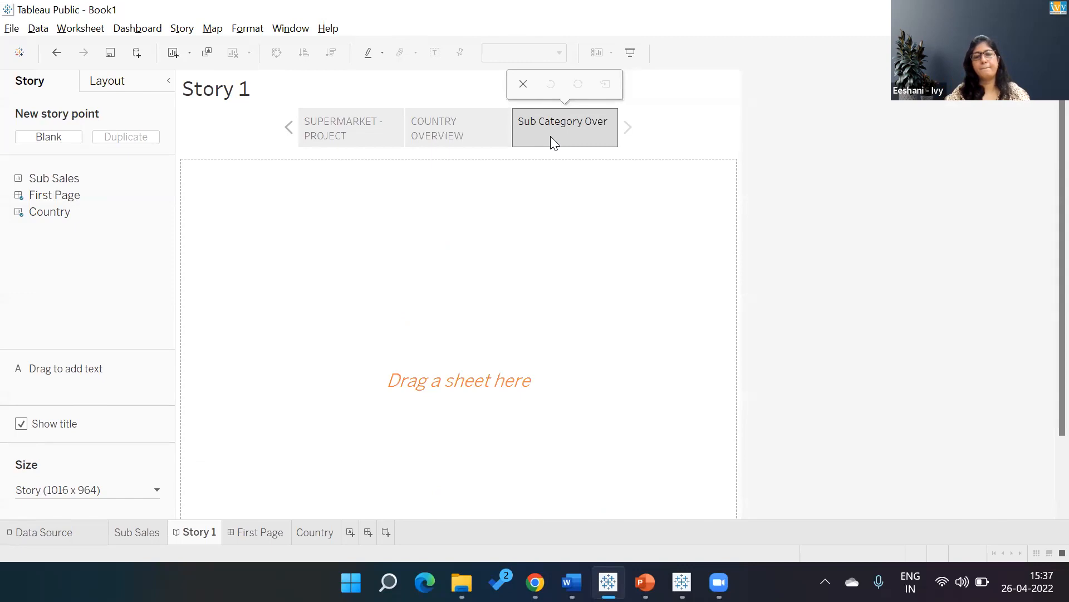
text(view)
key(Return)
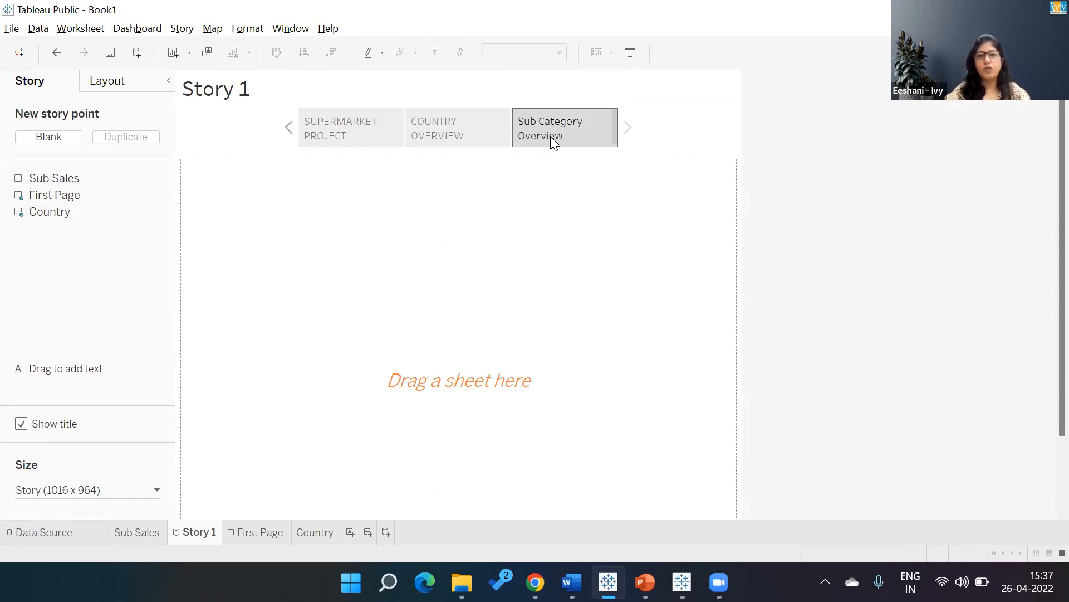
double_click(65, 178)
drag(65, 179, 280, 220)
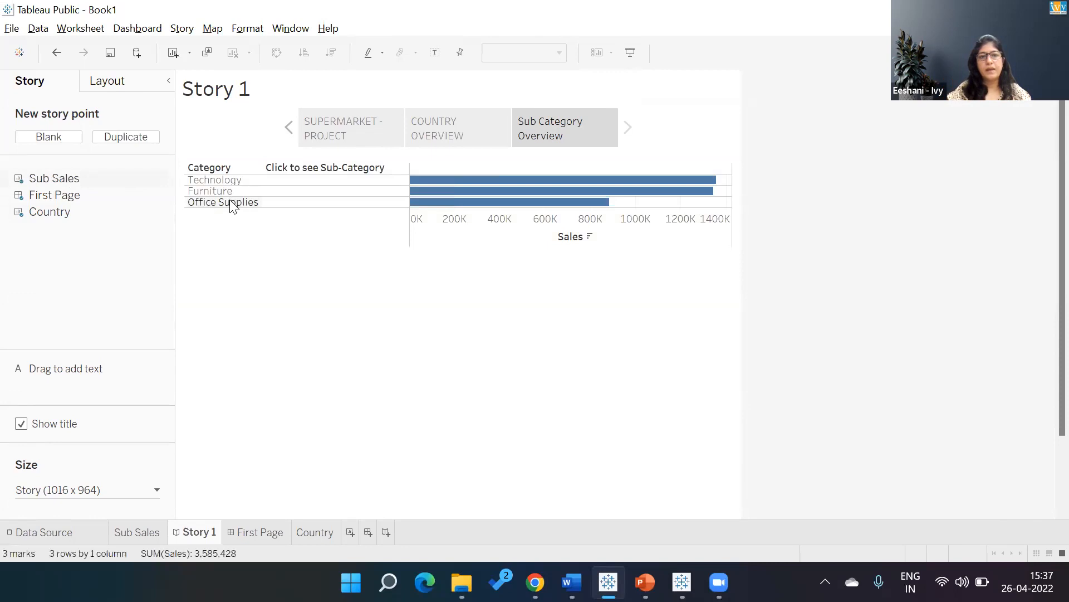
Test the sub-category drill-down on the story point by selecting Office Supplies, Furniture and Technology.
click(232, 202)
click(222, 191)
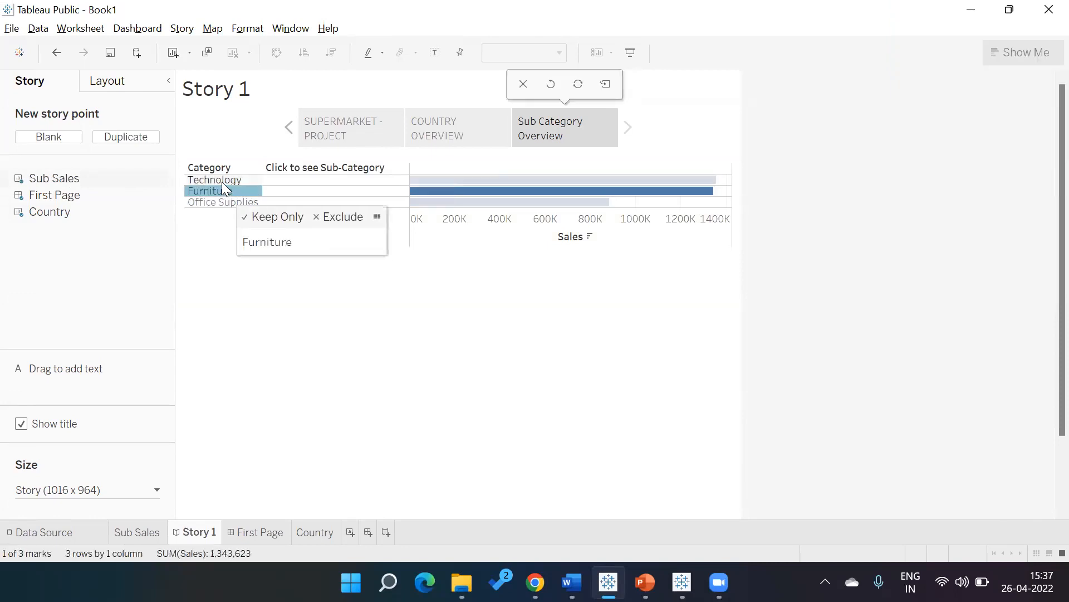
click(221, 181)
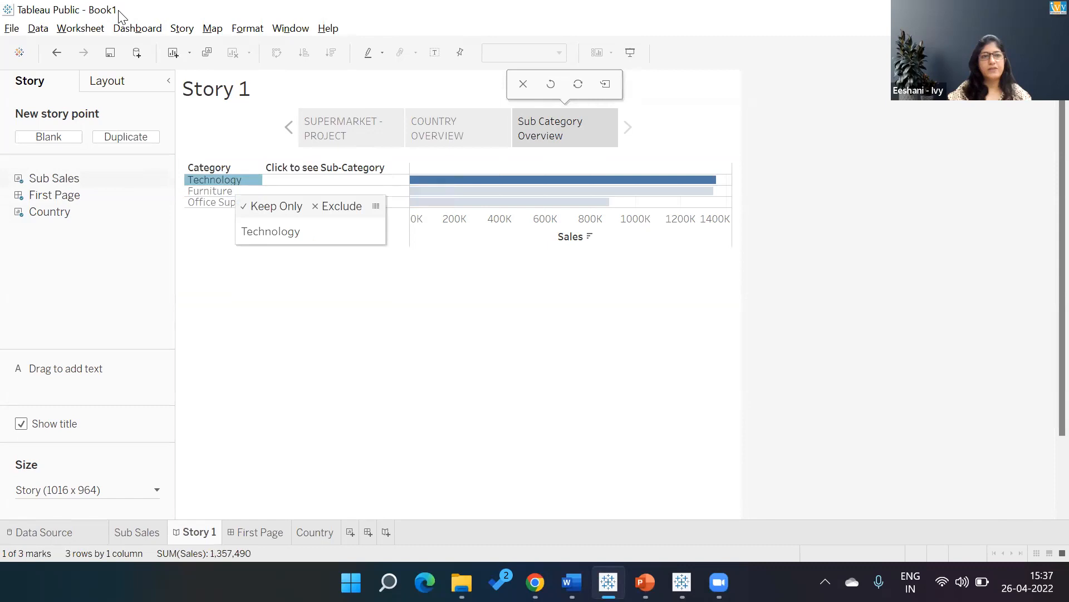
click(91, 31)
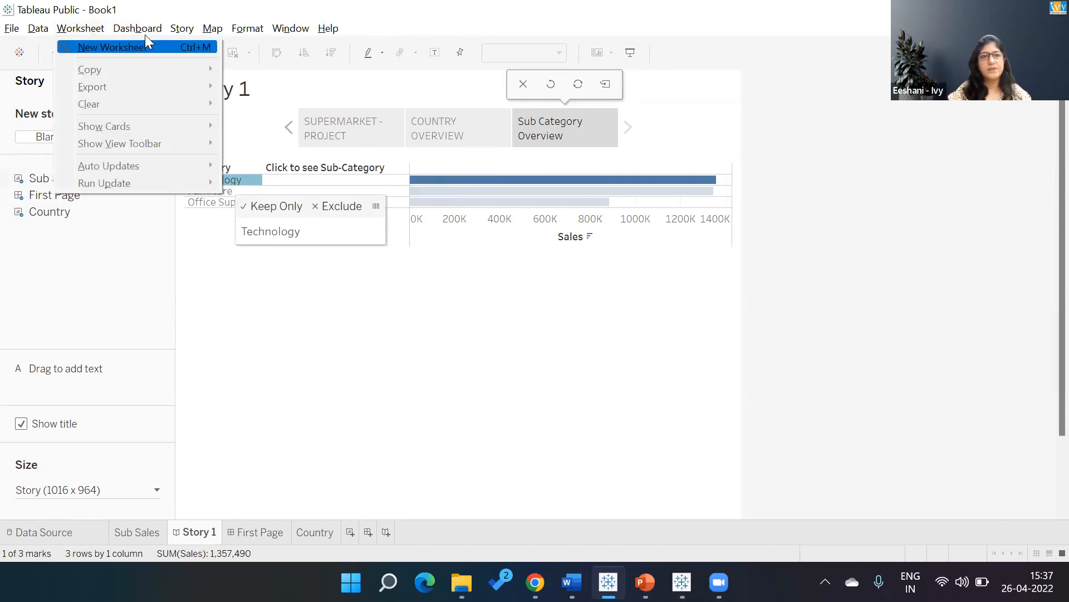
mouse_move(143, 31)
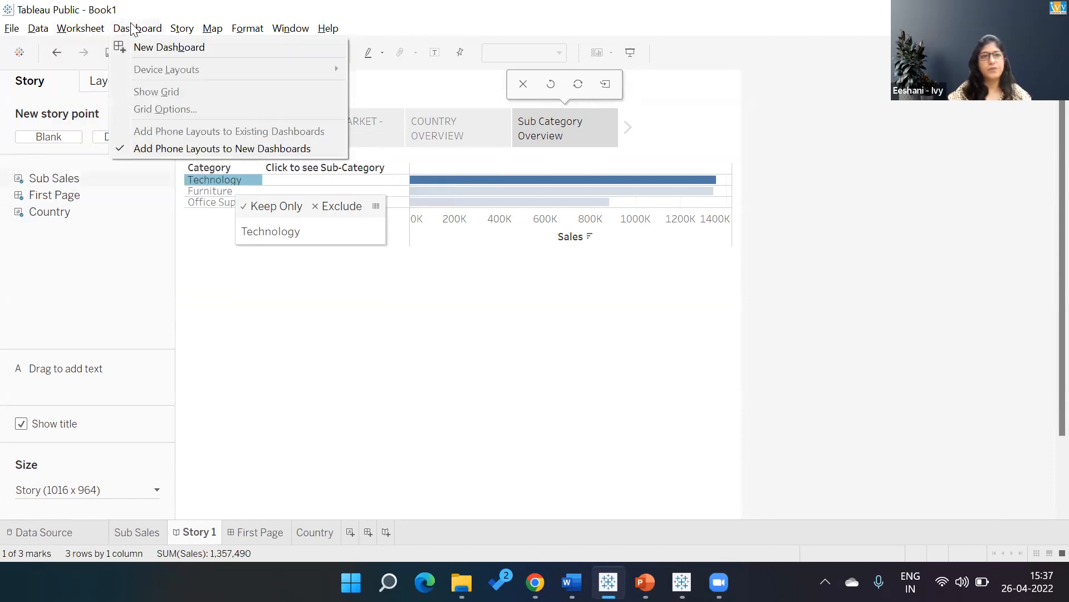
click(68, 175)
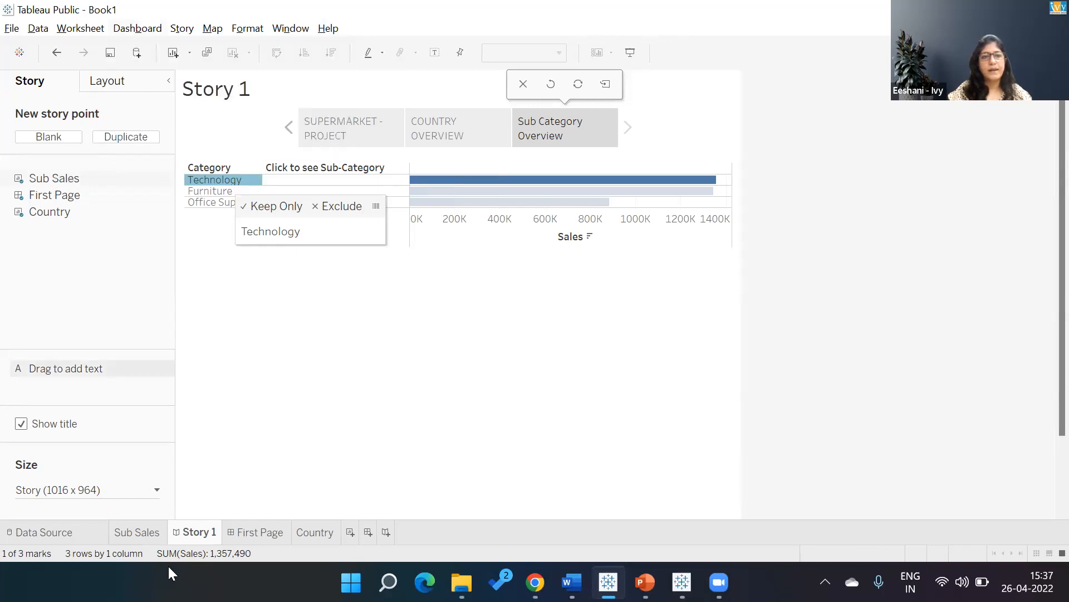
From the Sub Sales sheet, change the Set1 action's source to Orders (Super Store Sales data) with only Sub Sales included.
click(137, 535)
click(80, 28)
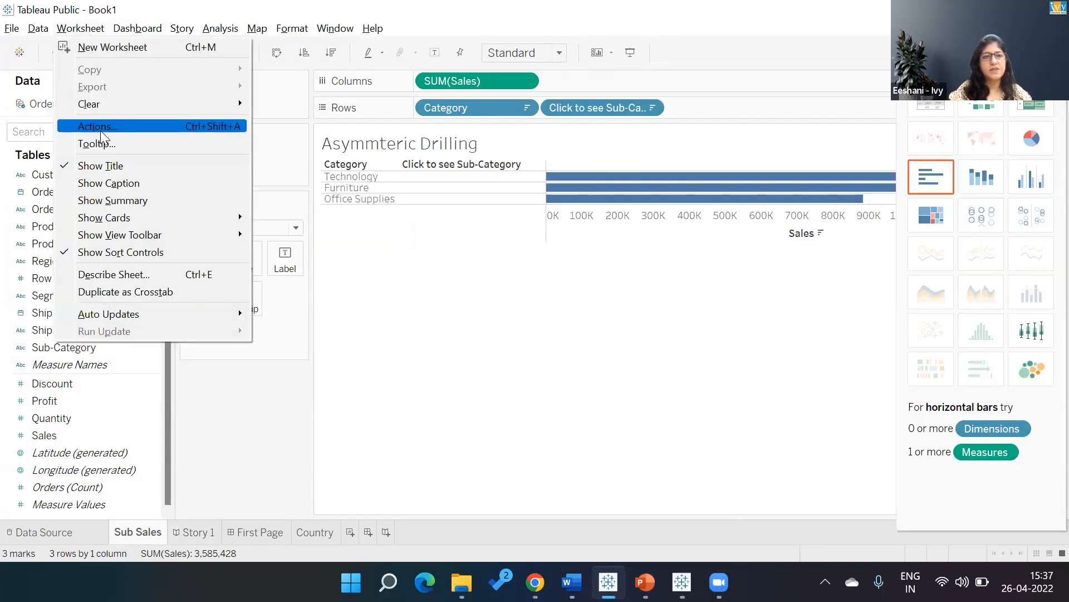
click(100, 128)
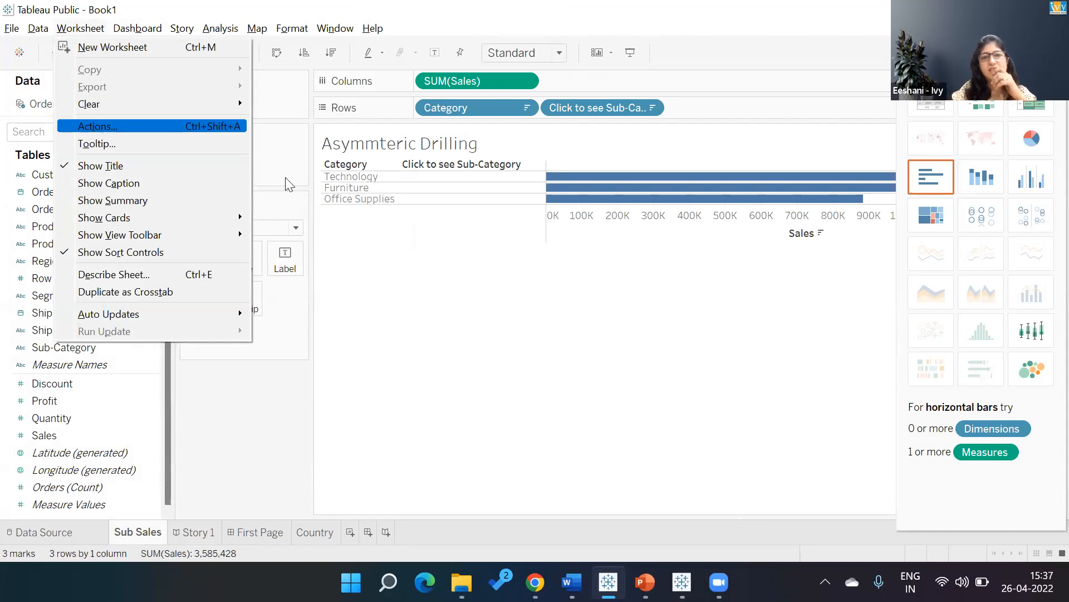
double_click(440, 260)
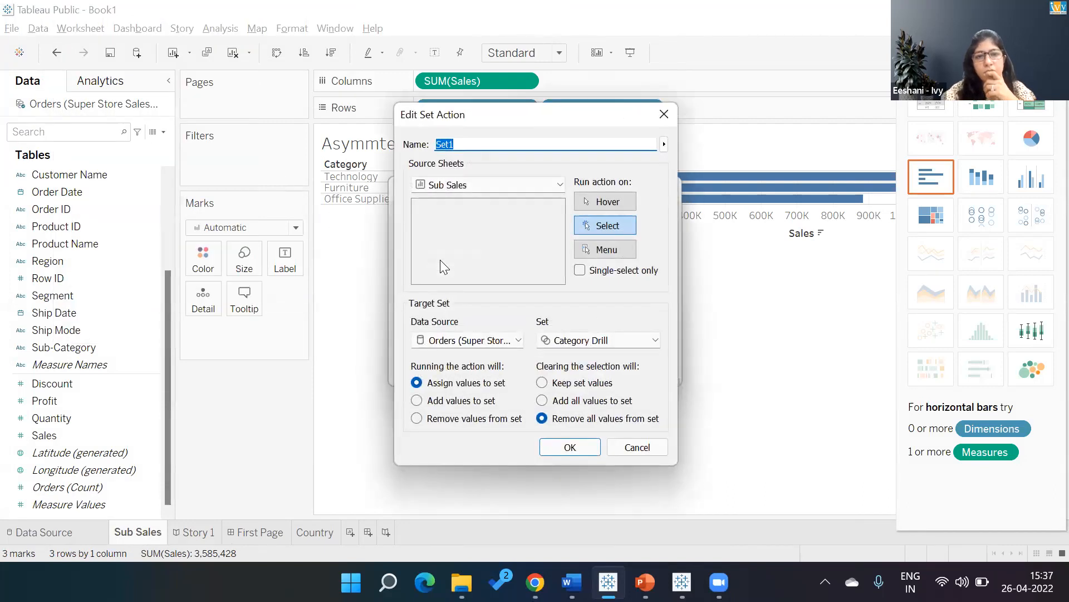
click(490, 179)
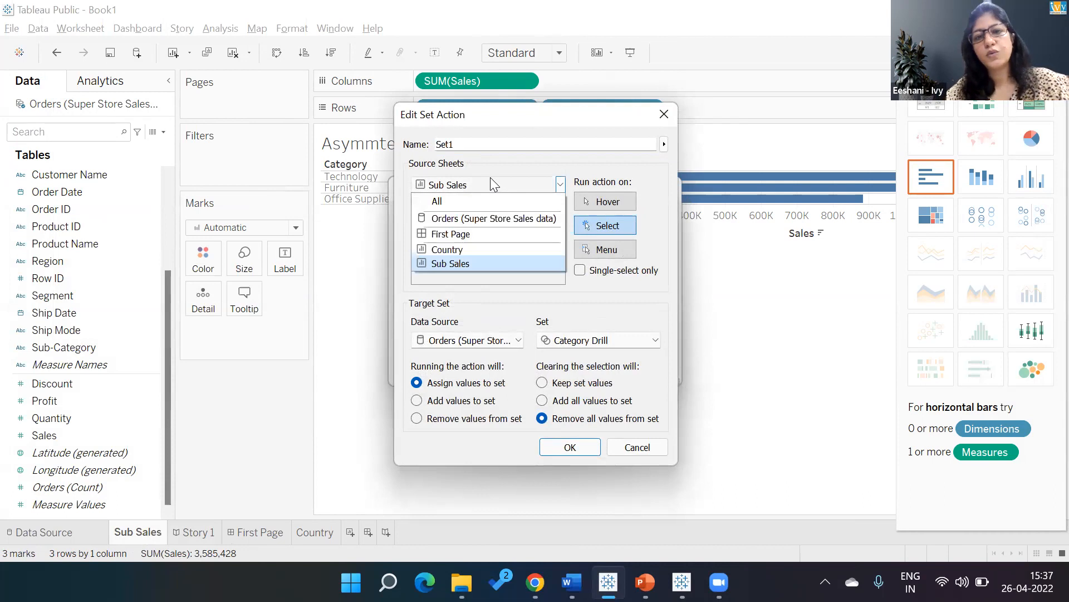
click(487, 218)
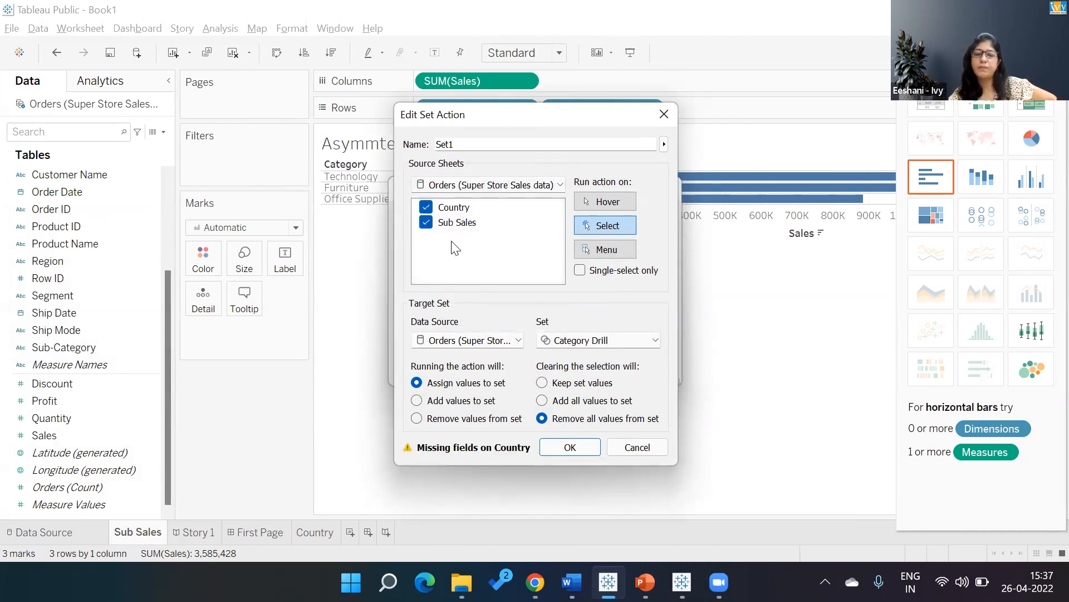
click(426, 209)
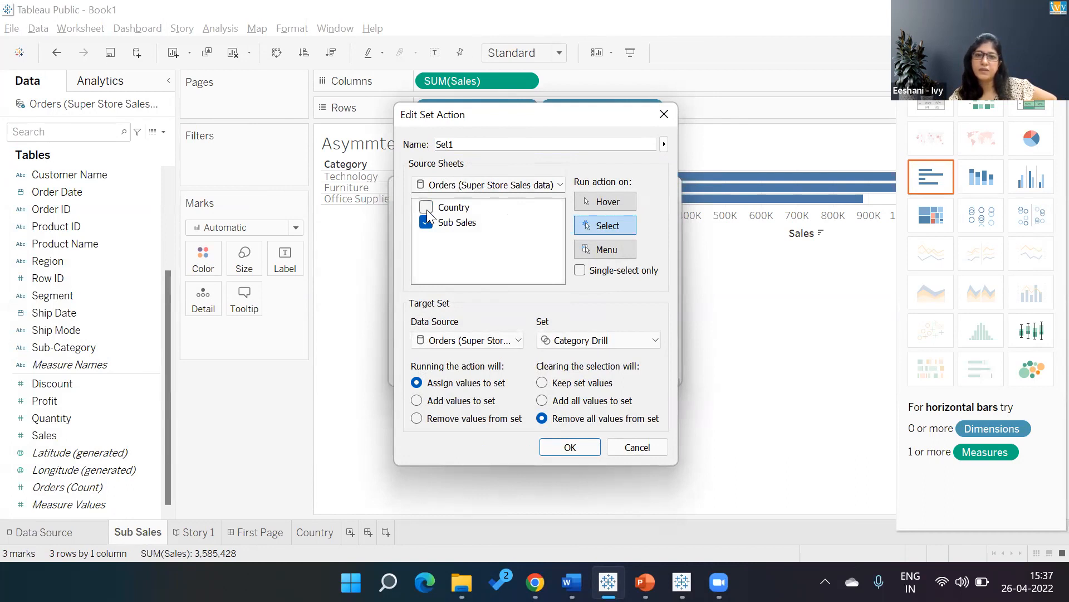
click(564, 448)
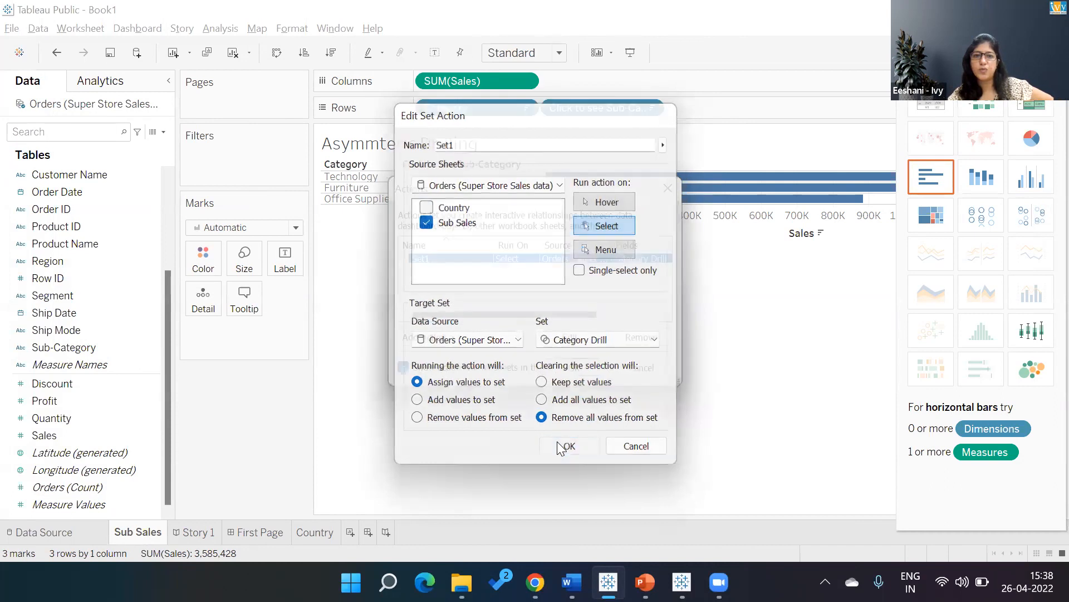
click(587, 365)
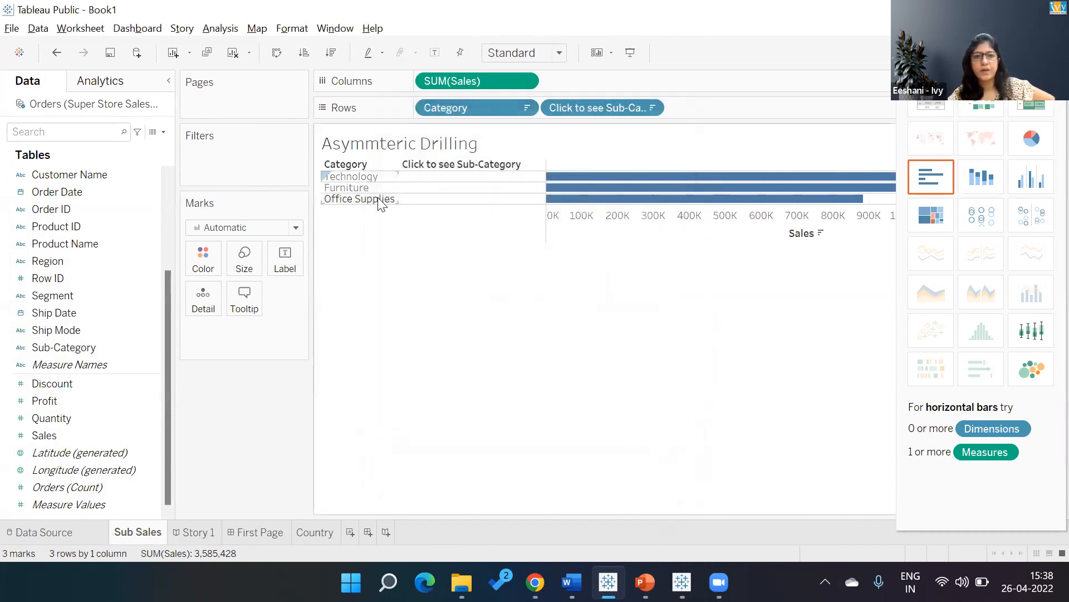
Test the drill-down with Office Supplies on the Sub Sales sheet, and with Furniture and Technology in Story 1.
click(378, 198)
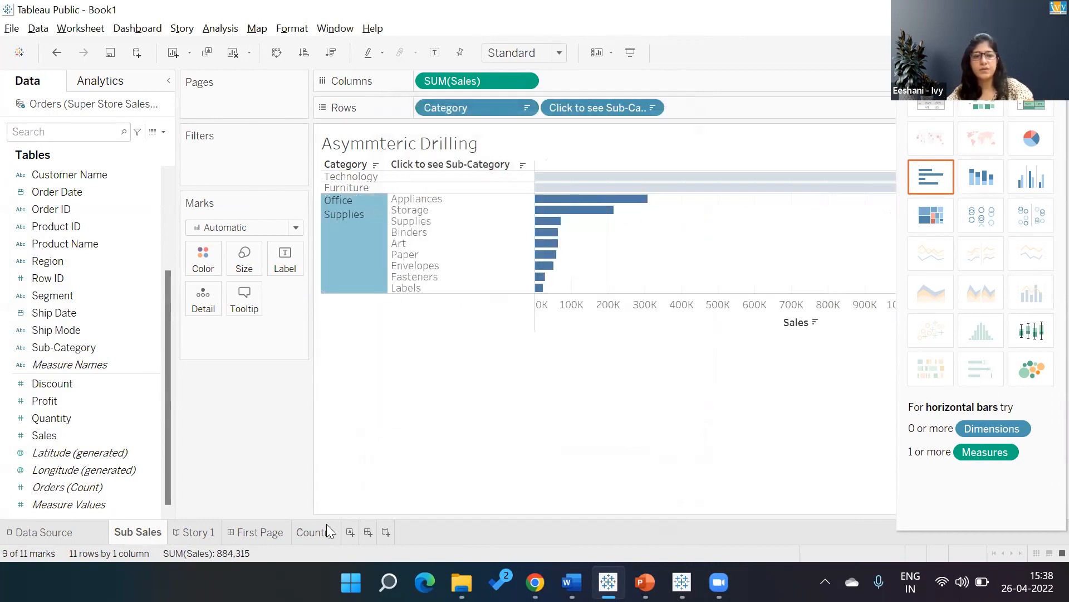
click(200, 532)
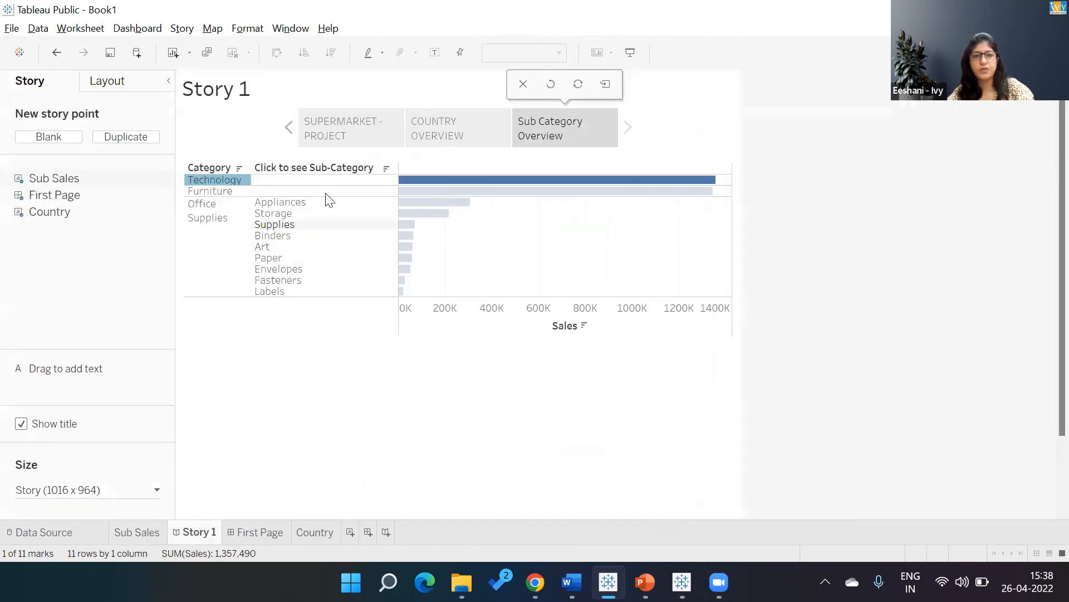
click(221, 191)
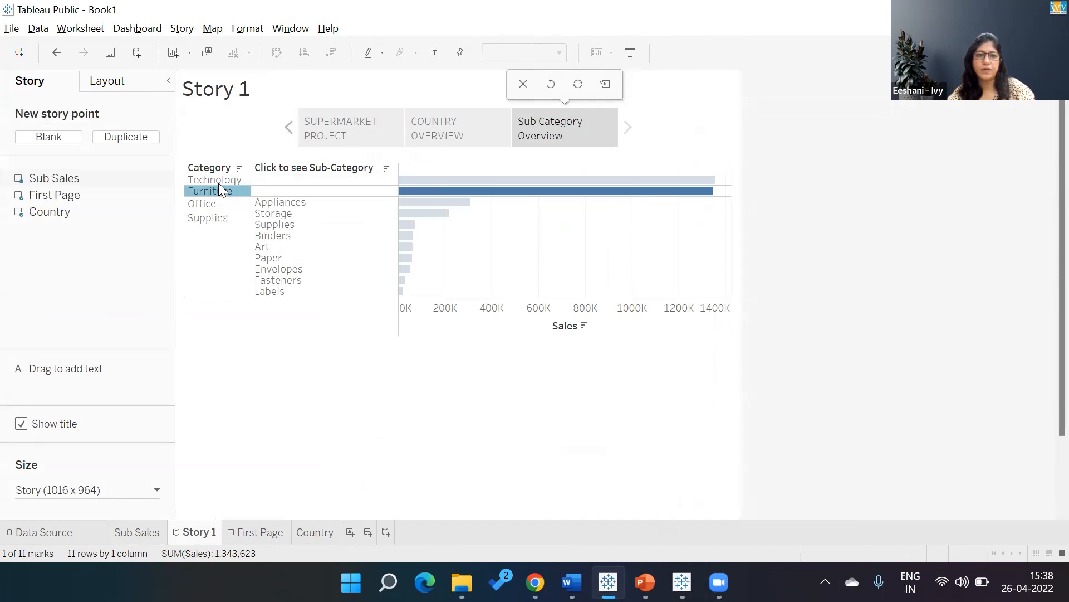
click(217, 180)
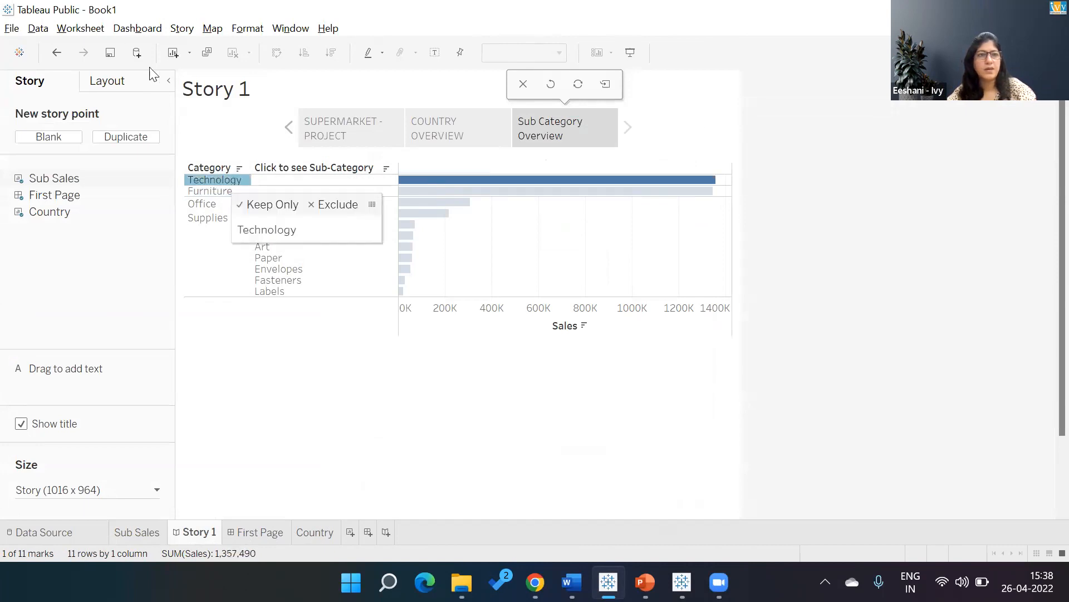
click(144, 31)
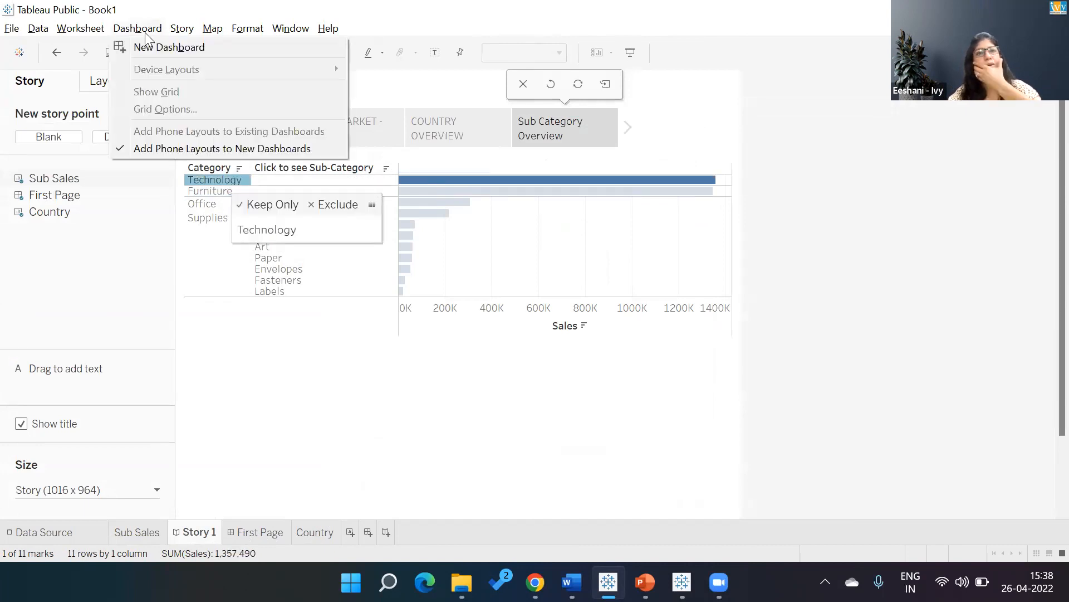
click(271, 413)
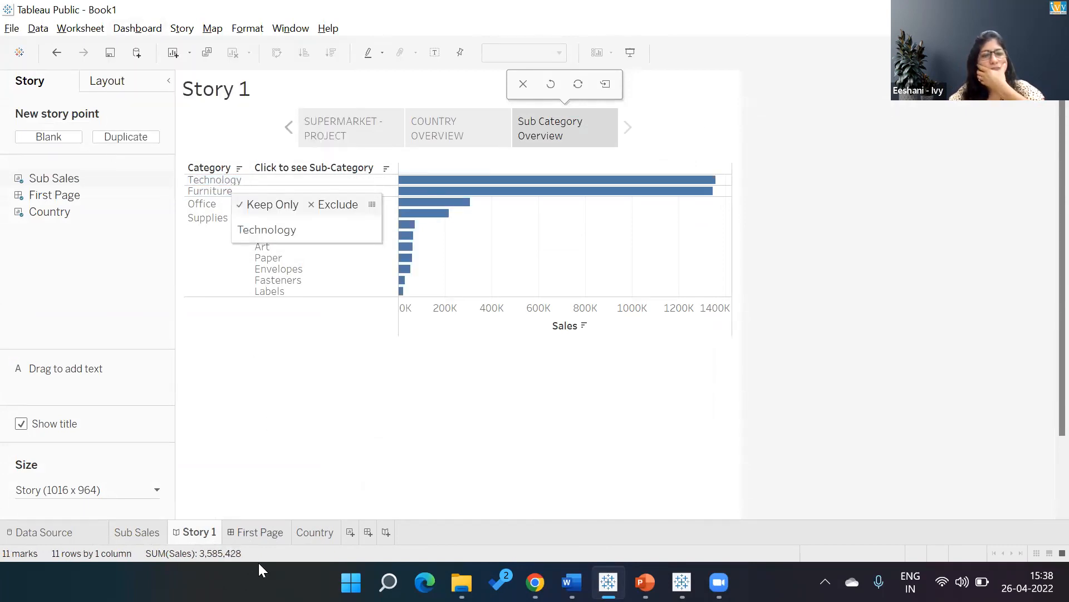
Create a new dashboard and place the Sub Sales sheet in it.
click(369, 531)
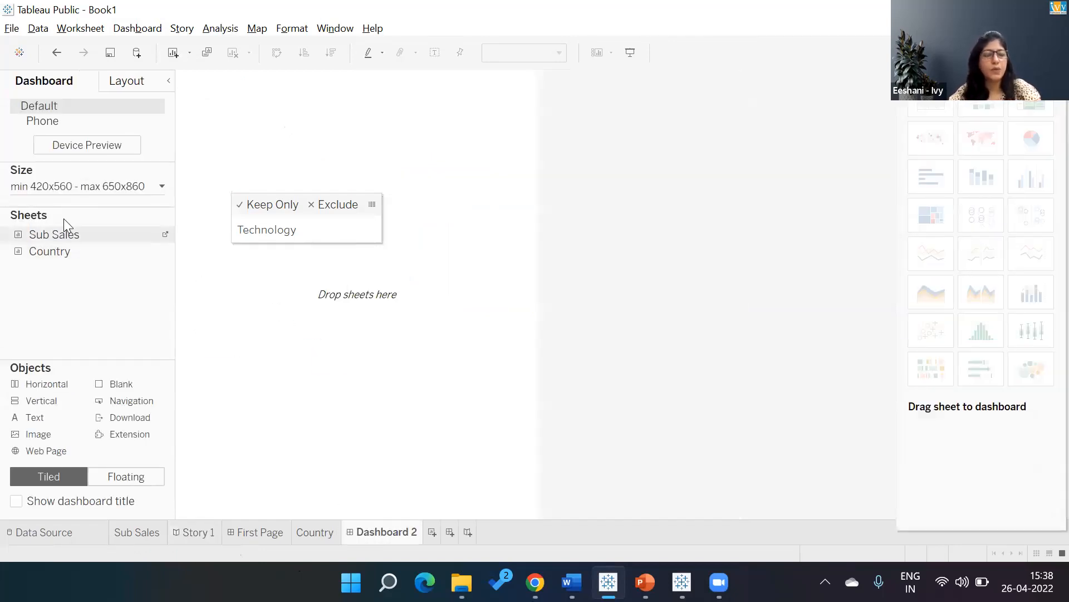
drag(59, 239, 258, 229)
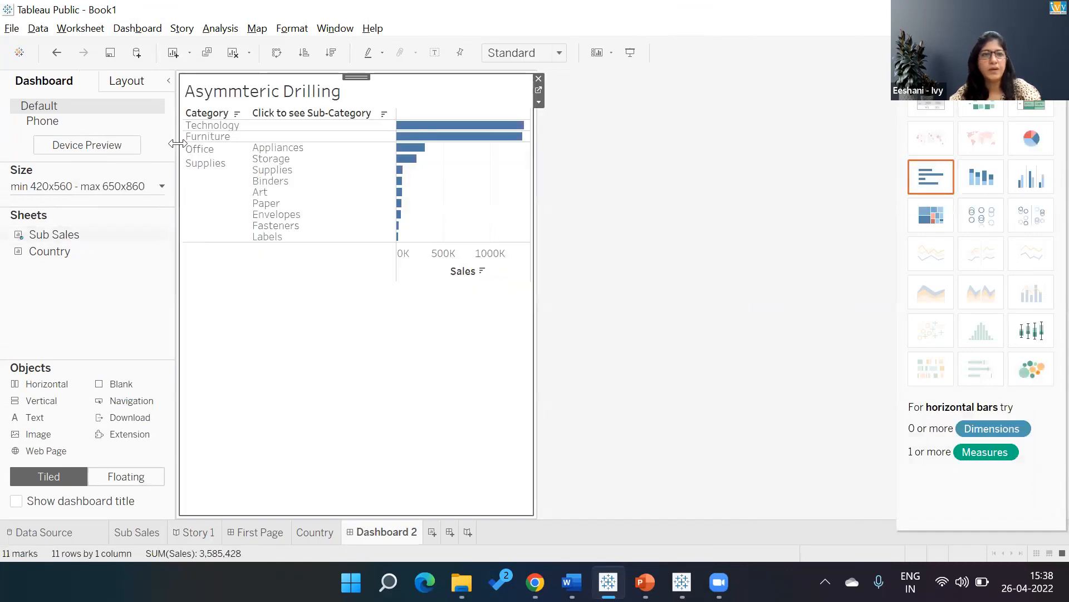
Change the Set1 action's source to Dashboard 2, with its Sub Sales sheet included.
click(138, 31)
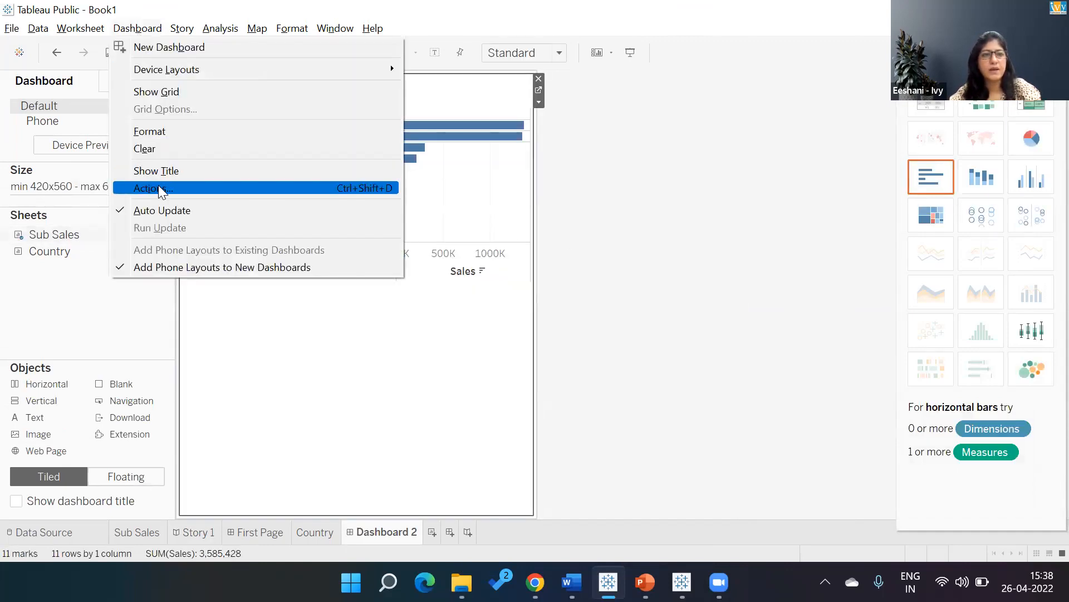
click(186, 187)
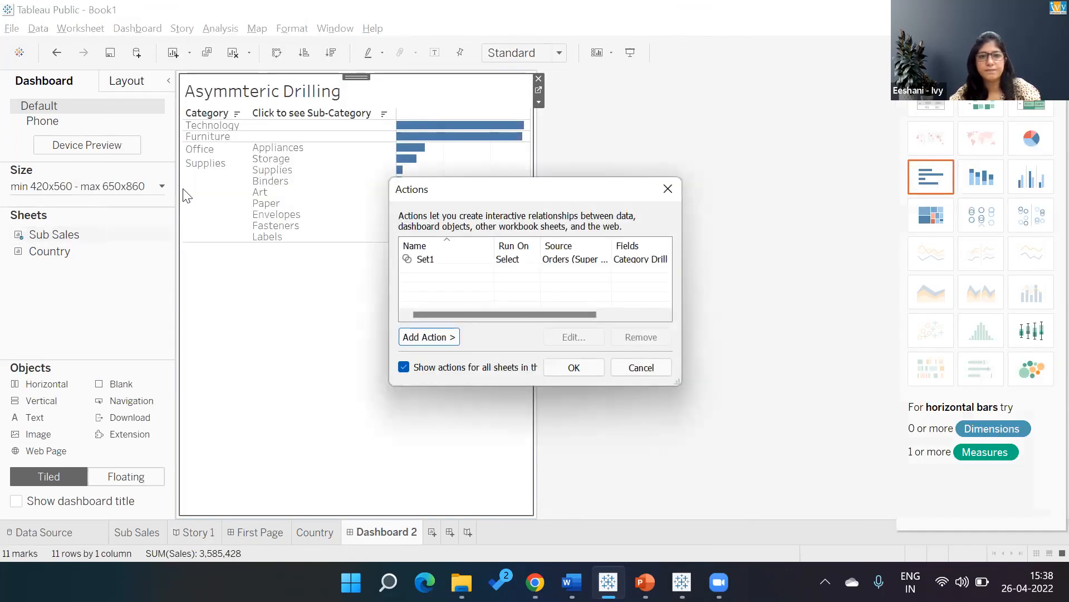
double_click(437, 260)
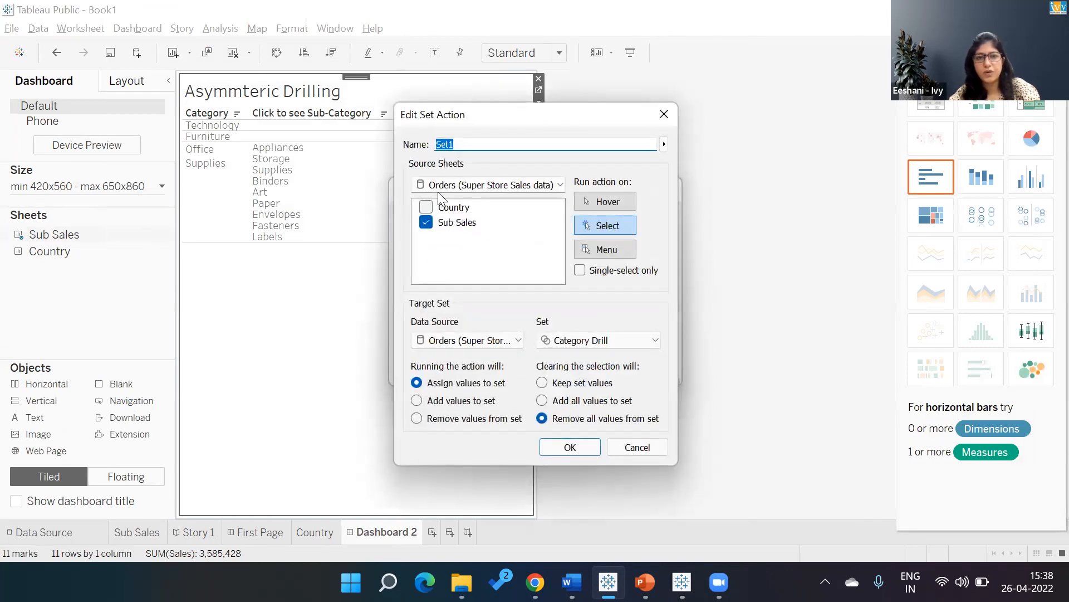
click(464, 341)
click(464, 341)
click(553, 184)
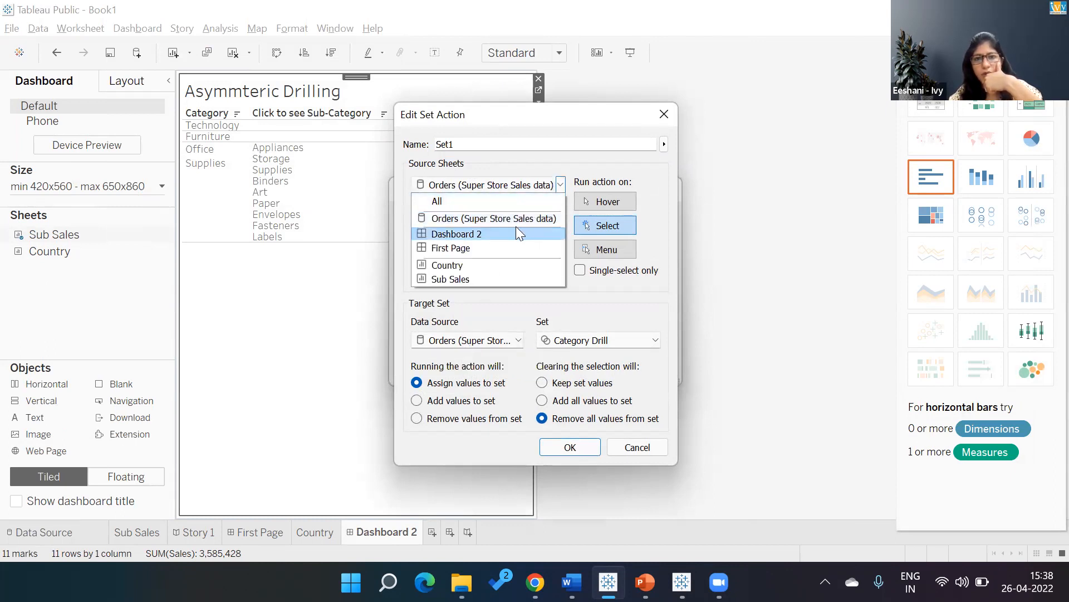
click(516, 234)
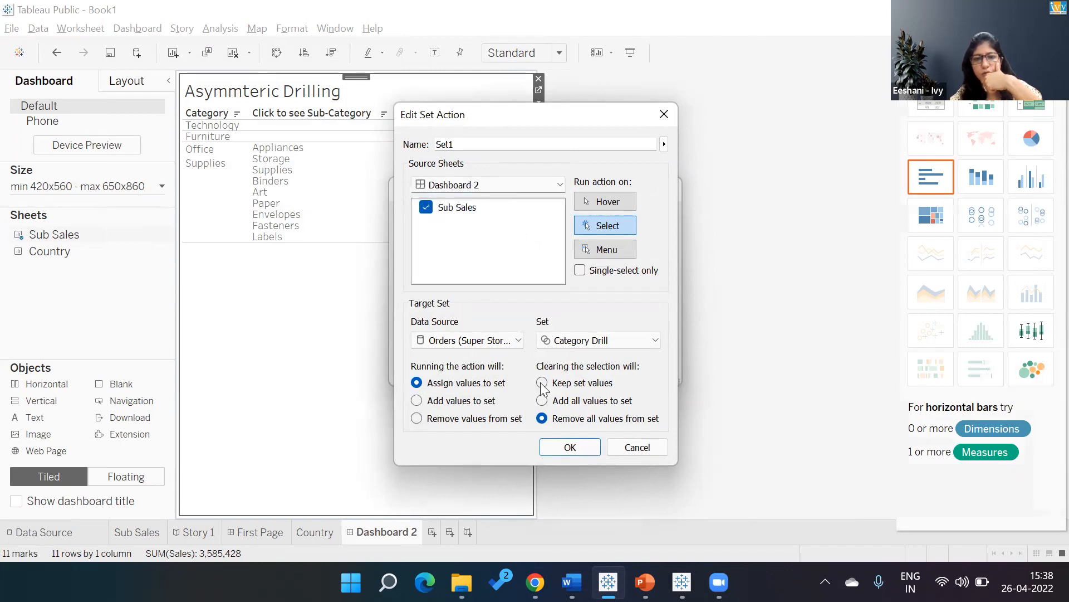
click(572, 447)
click(567, 365)
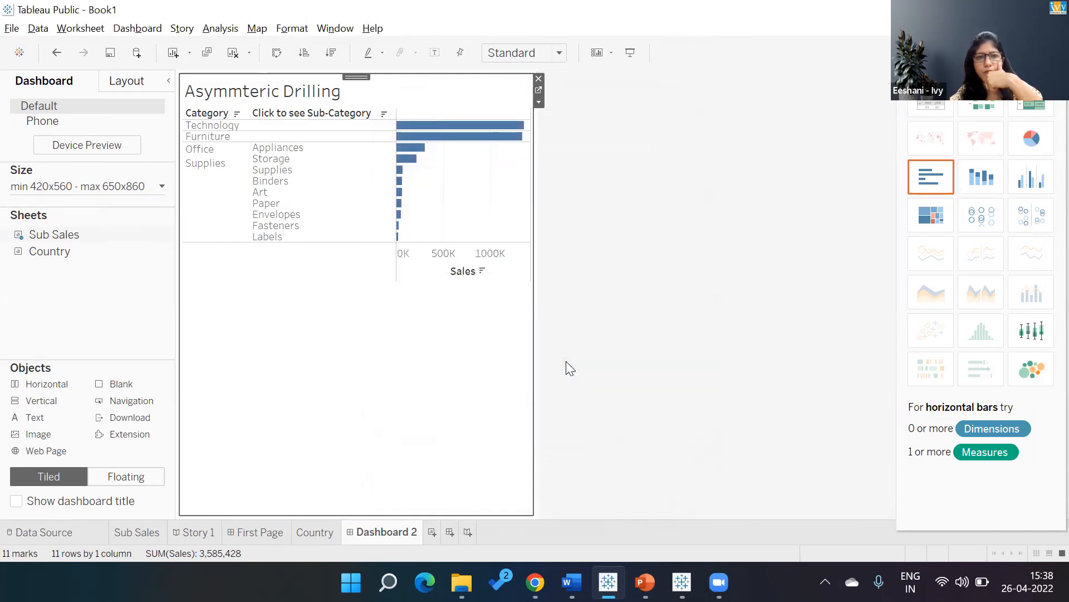
From Story 1, add two blank worksheets to the workbook, and check Dashboard 2 and First Page.
click(193, 533)
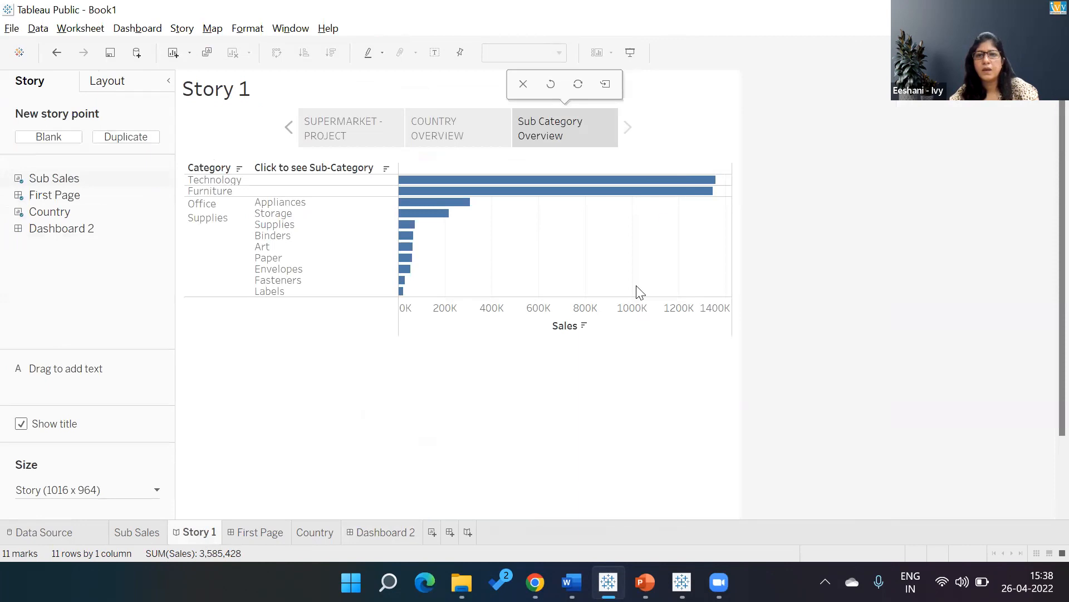
mouse_move(69, 184)
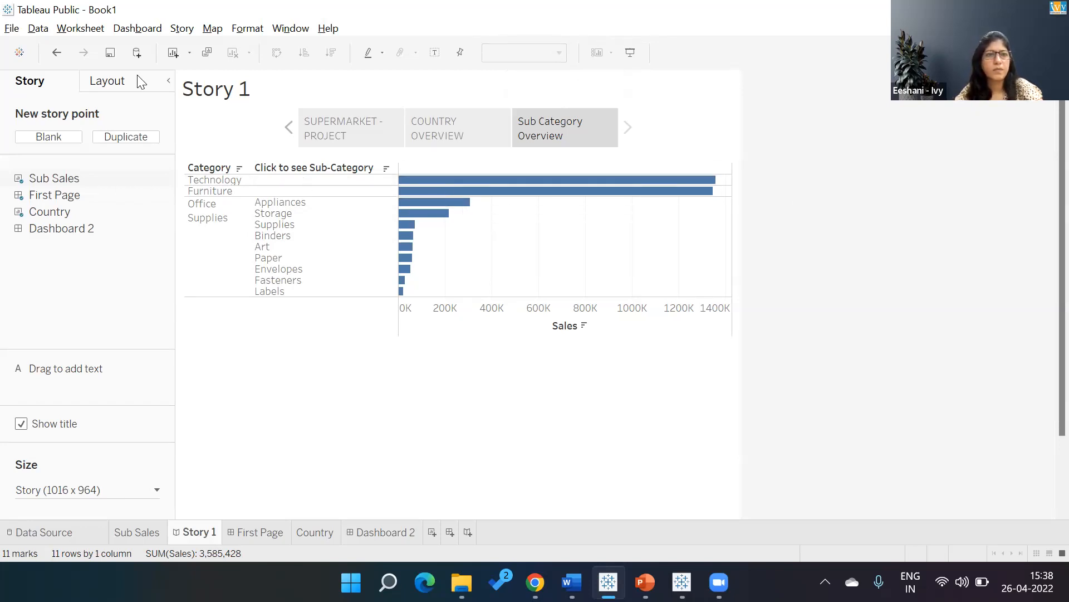
click(179, 49)
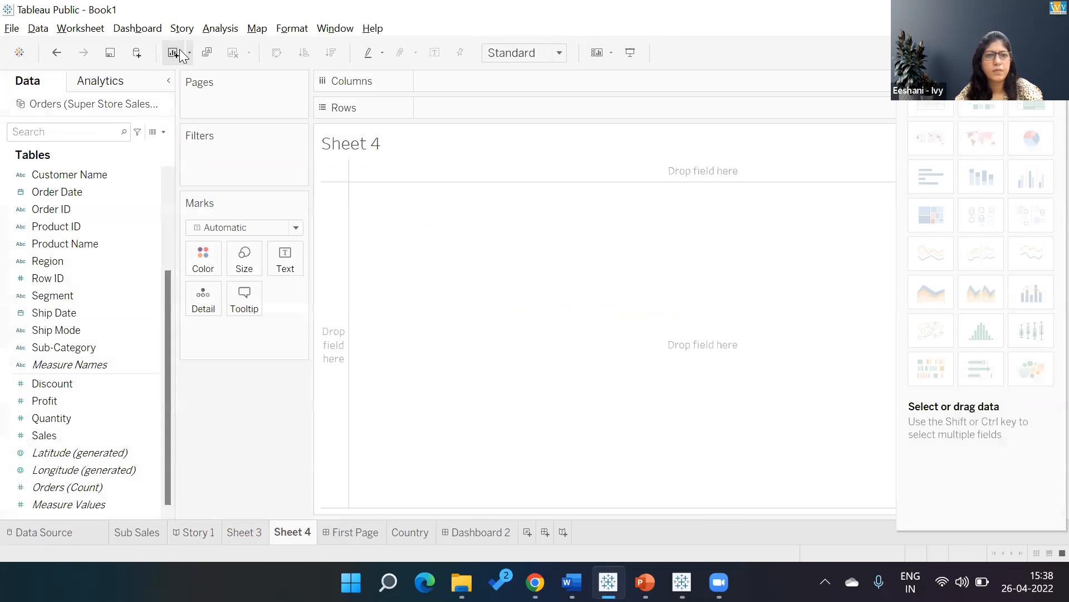
click(489, 531)
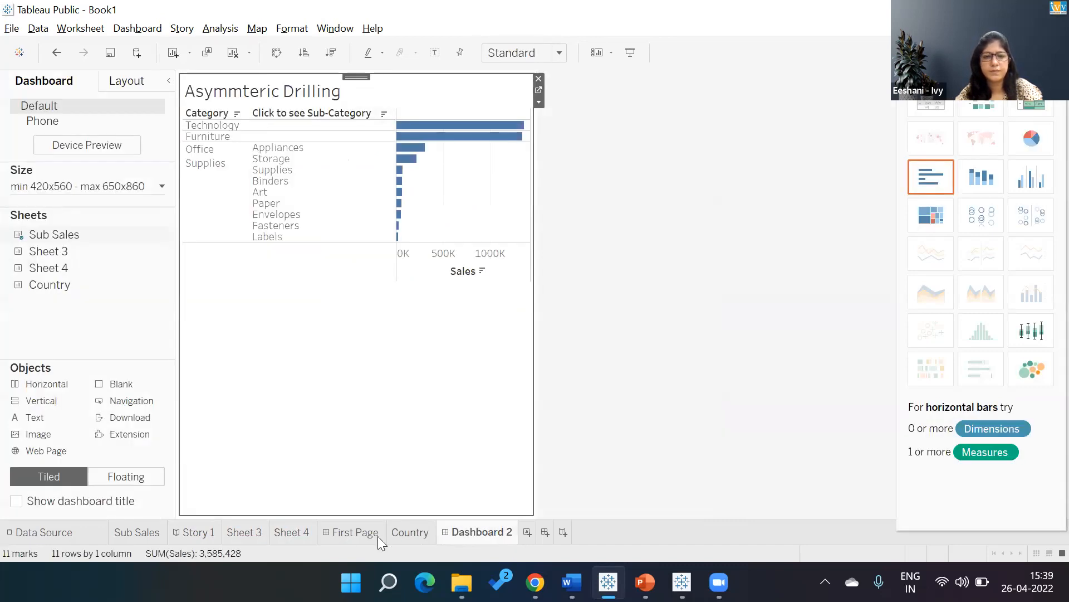
click(365, 533)
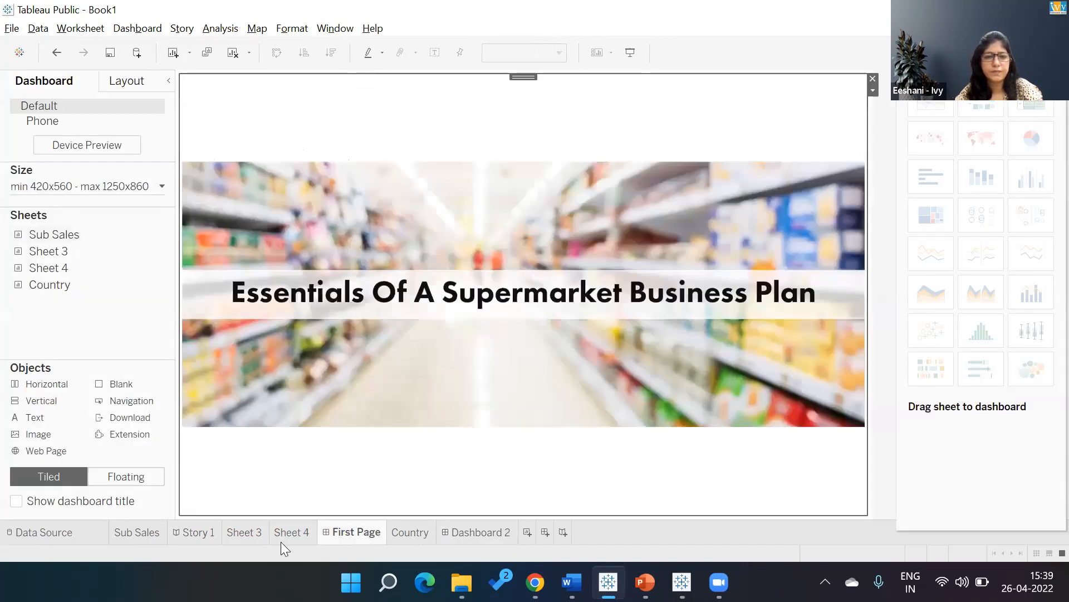
Clear all story points from Story 1 and place Dashboard 2 on the empty story point.
click(207, 533)
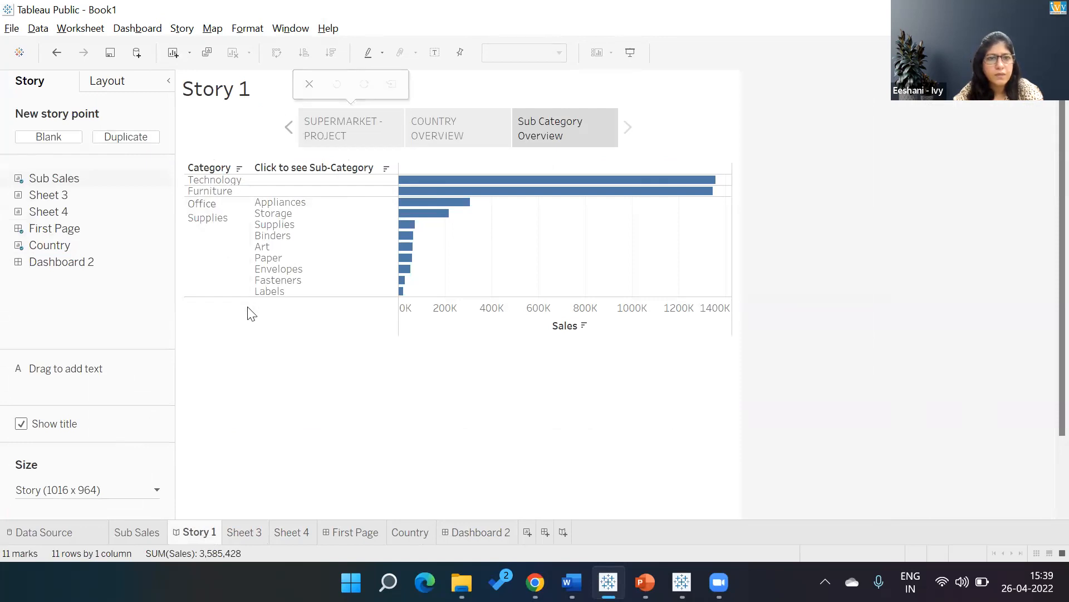
click(239, 289)
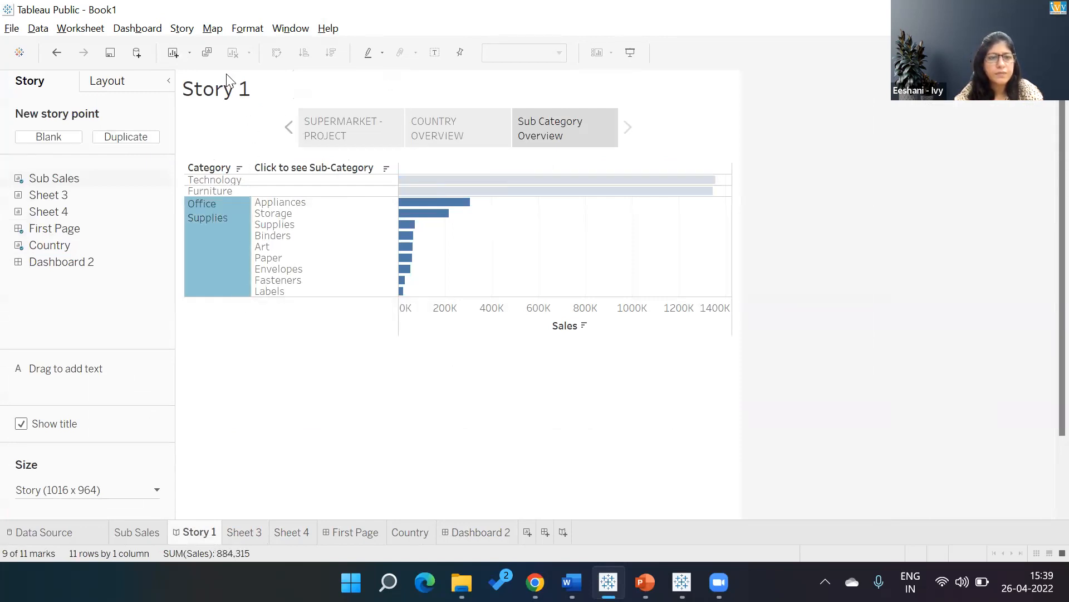
click(181, 30)
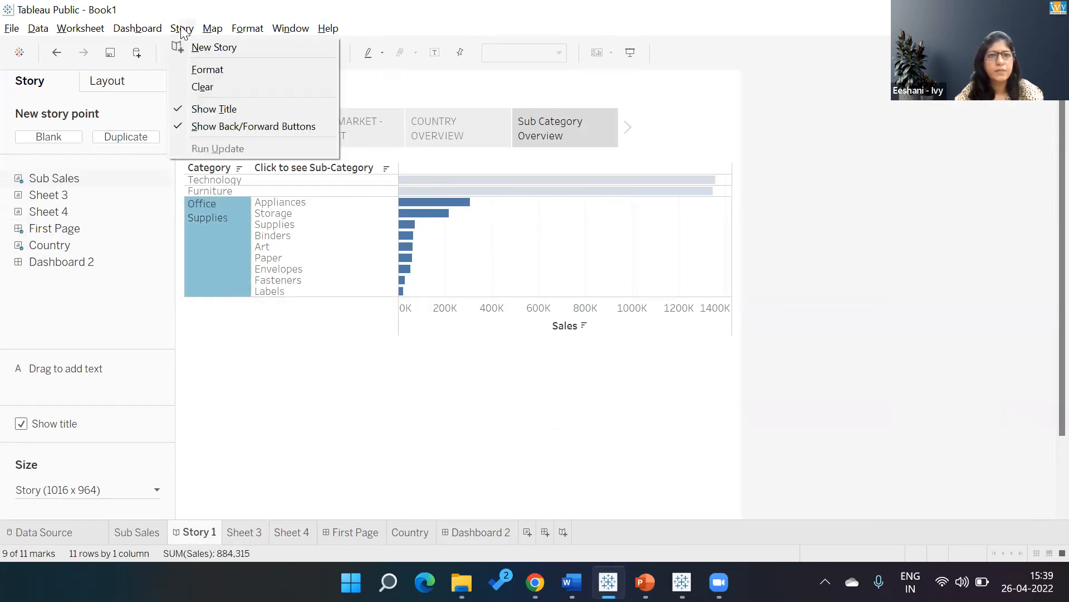
click(194, 84)
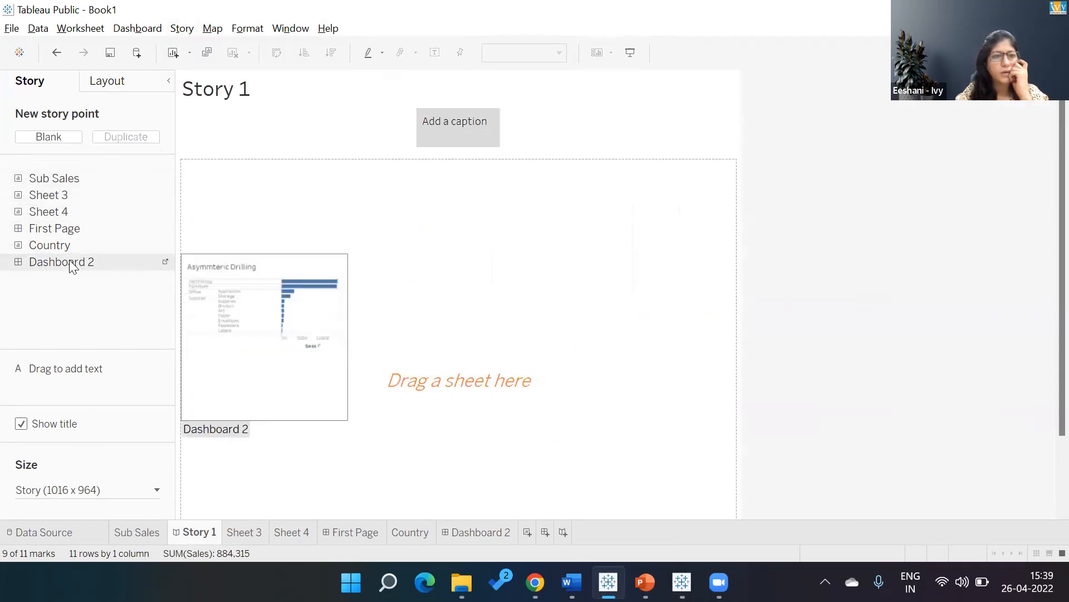
drag(73, 267, 299, 271)
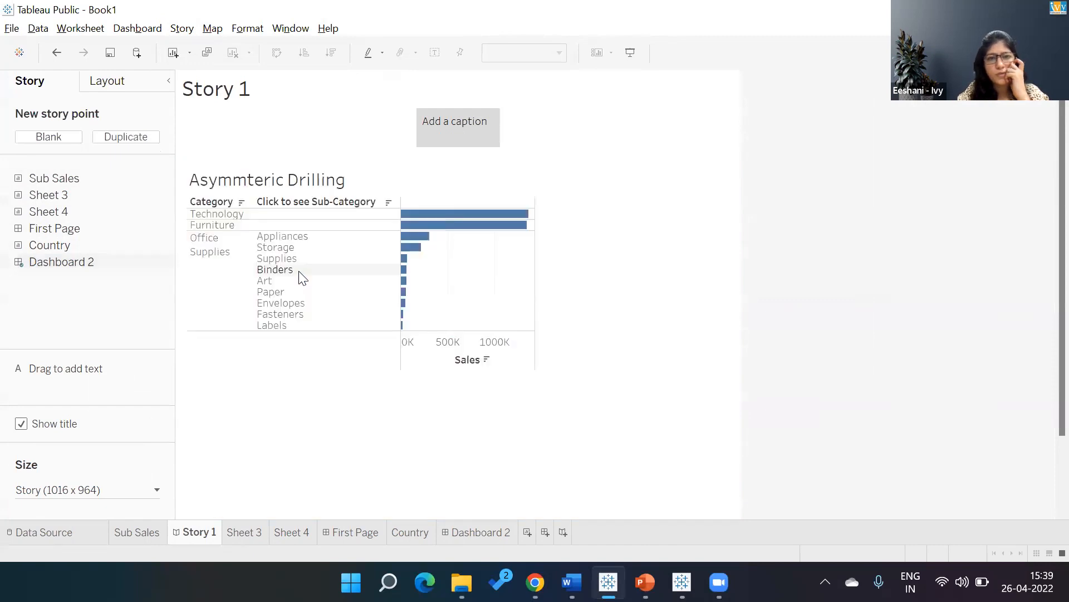
Test the sub-category drill-down on the new story point with Furniture and Technology.
click(216, 227)
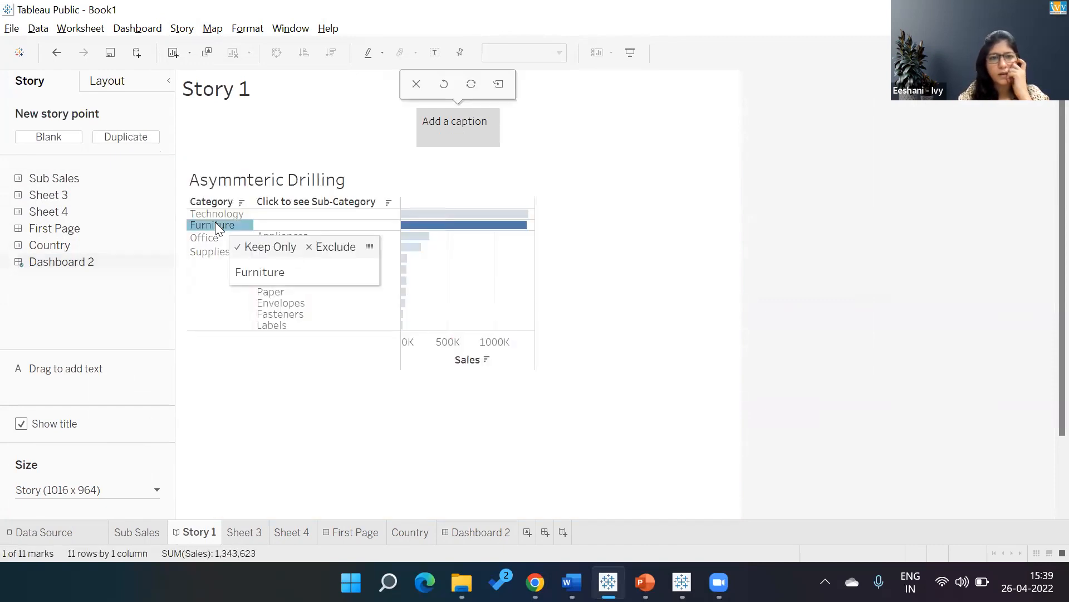
click(216, 215)
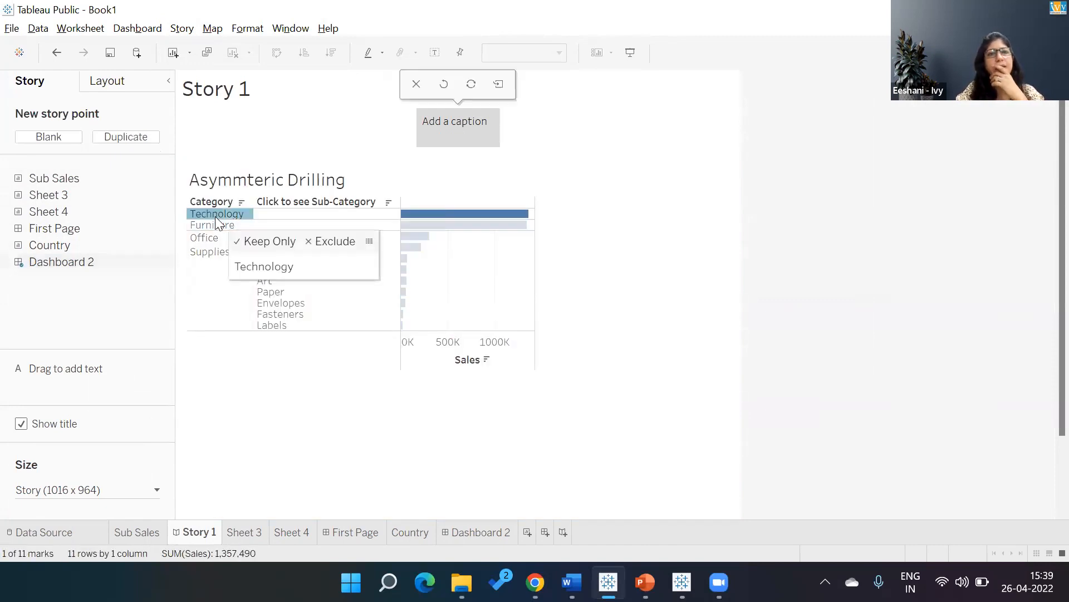
click(143, 26)
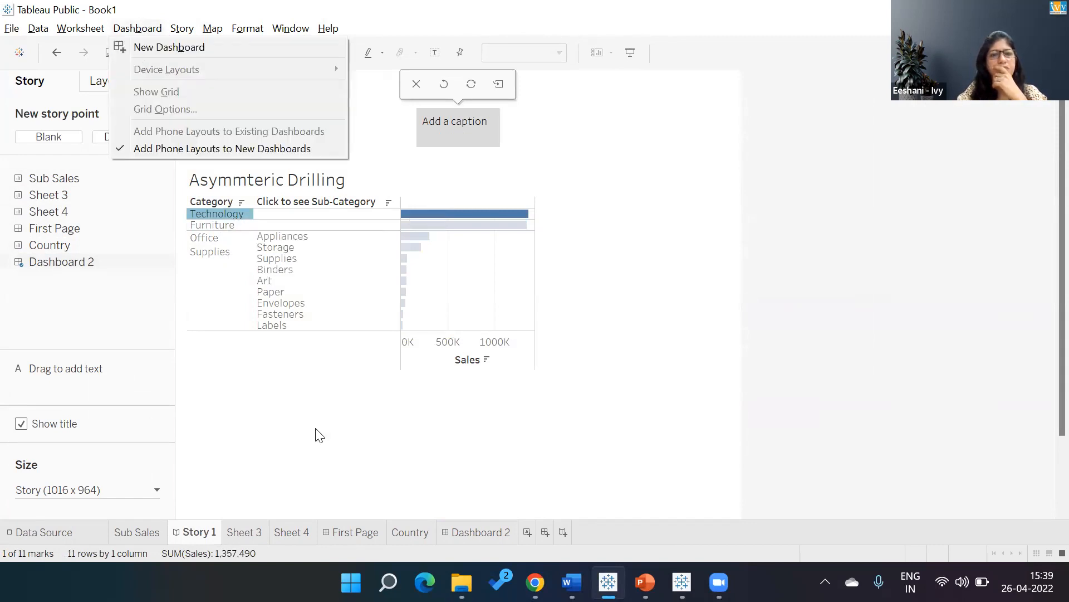
Test the drill-down on Dashboard 2 with Furniture, Technology and Office Supplies, and deselect Technology in Story 1.
click(469, 526)
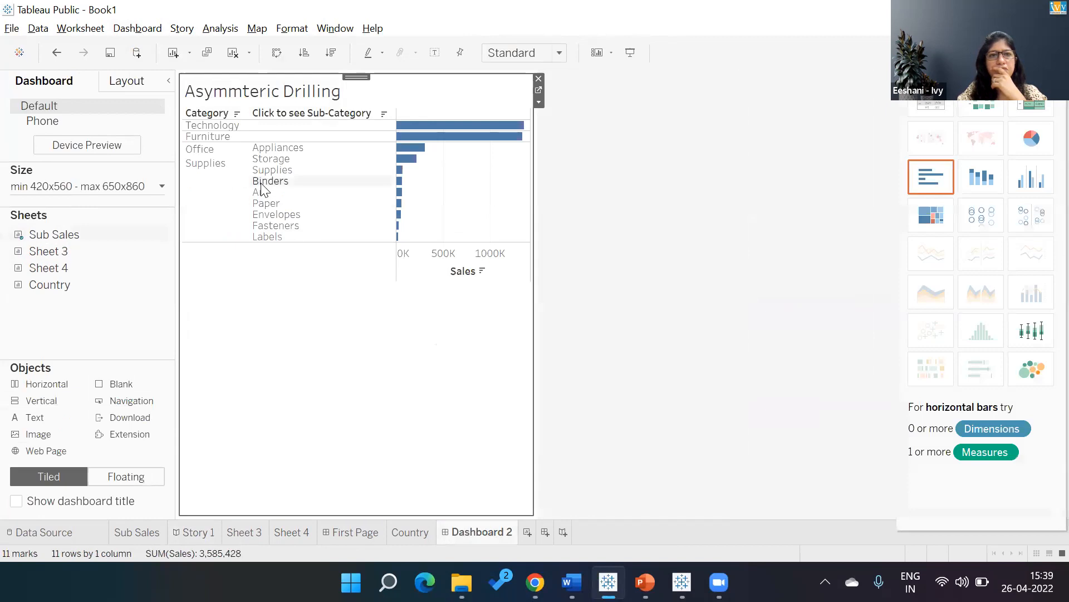
click(133, 28)
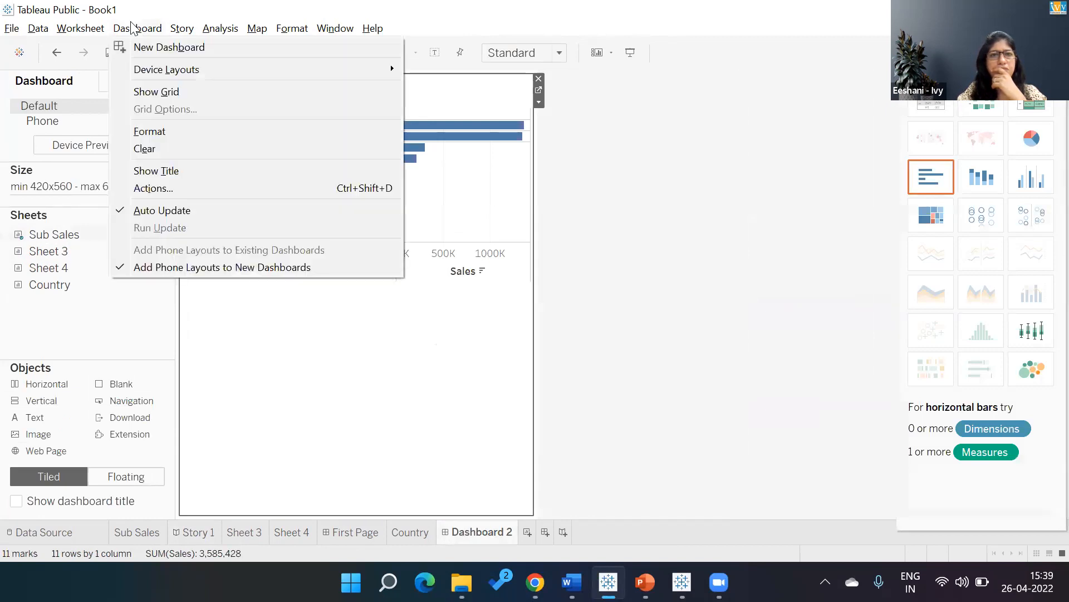
click(325, 420)
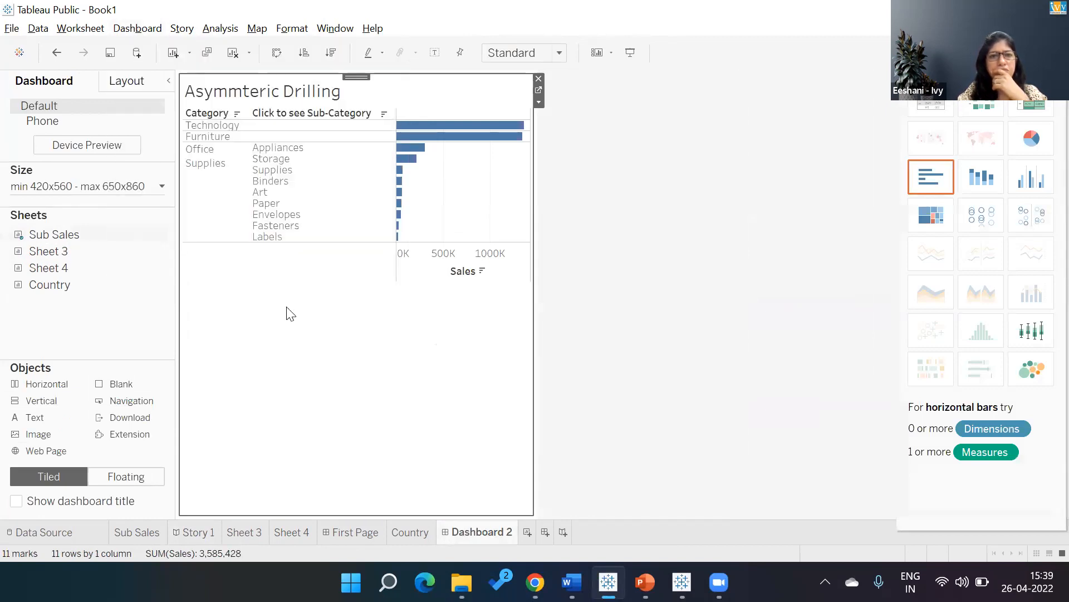
click(226, 139)
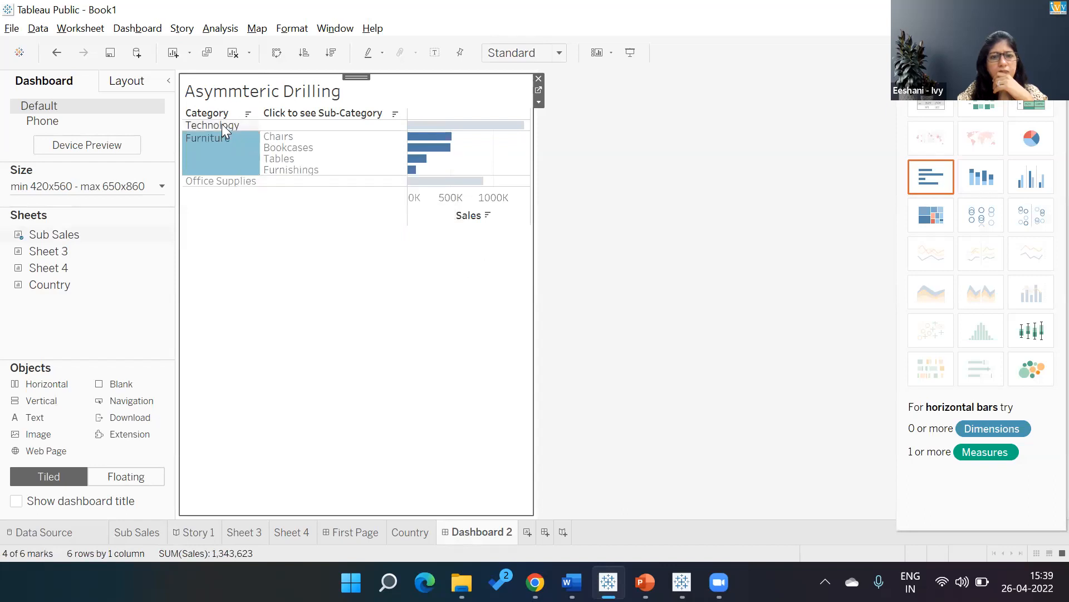
click(224, 127)
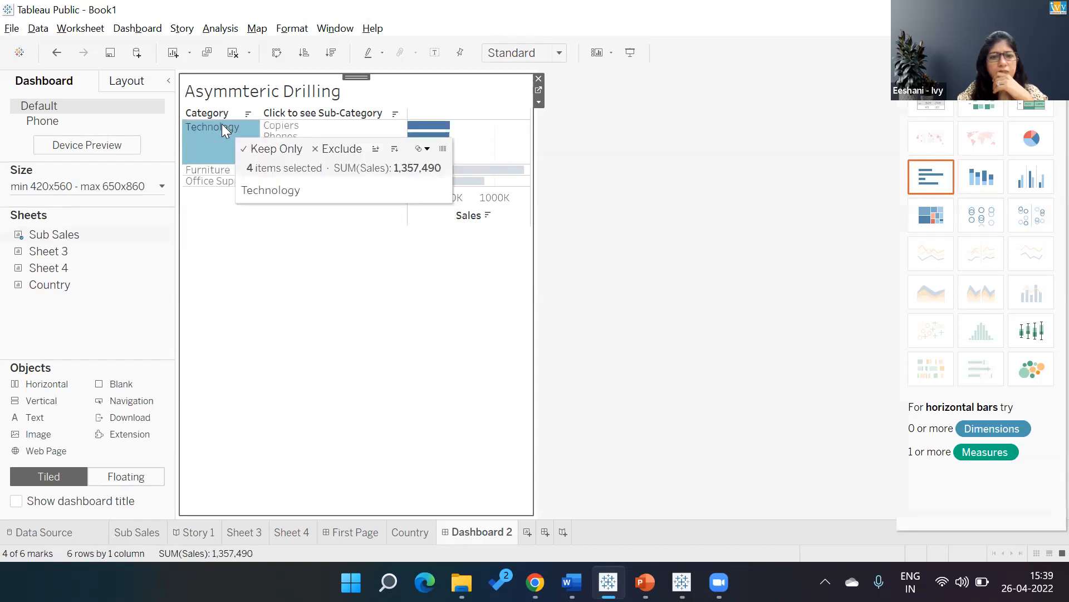
click(219, 172)
click(219, 182)
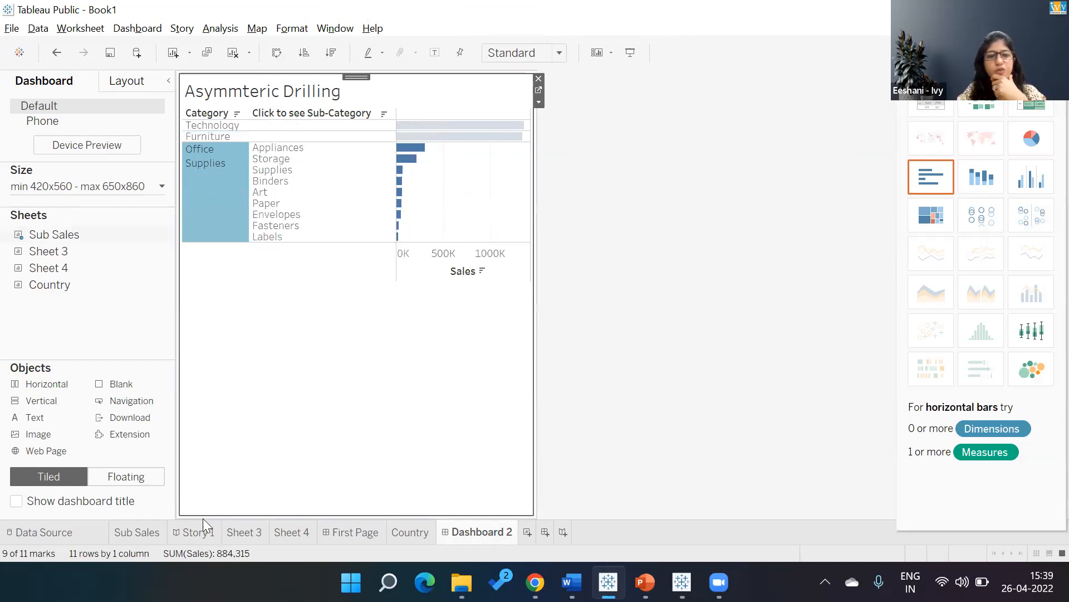
click(195, 532)
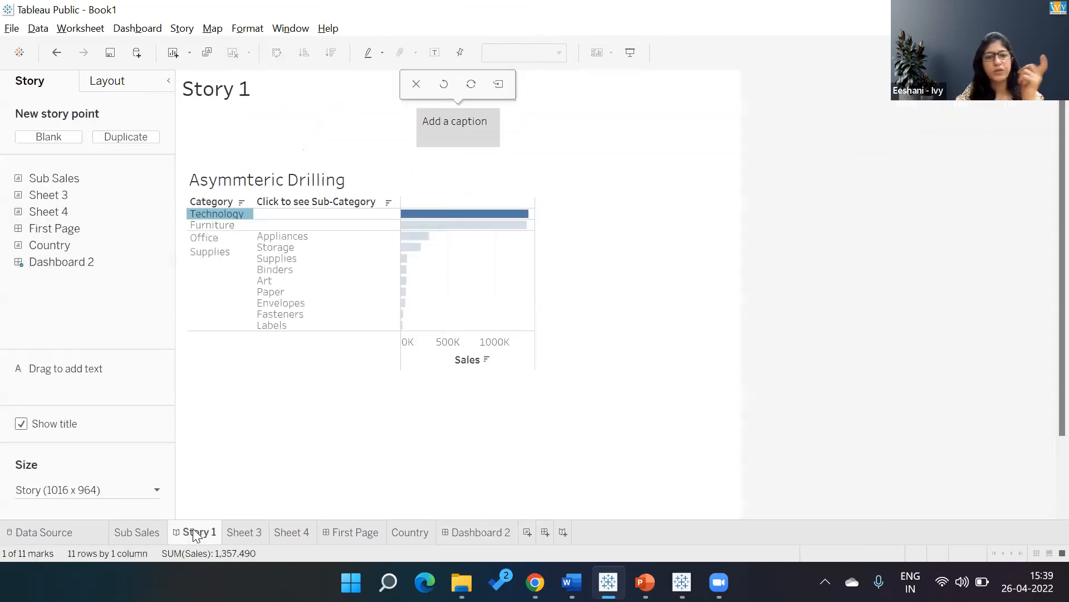
click(341, 398)
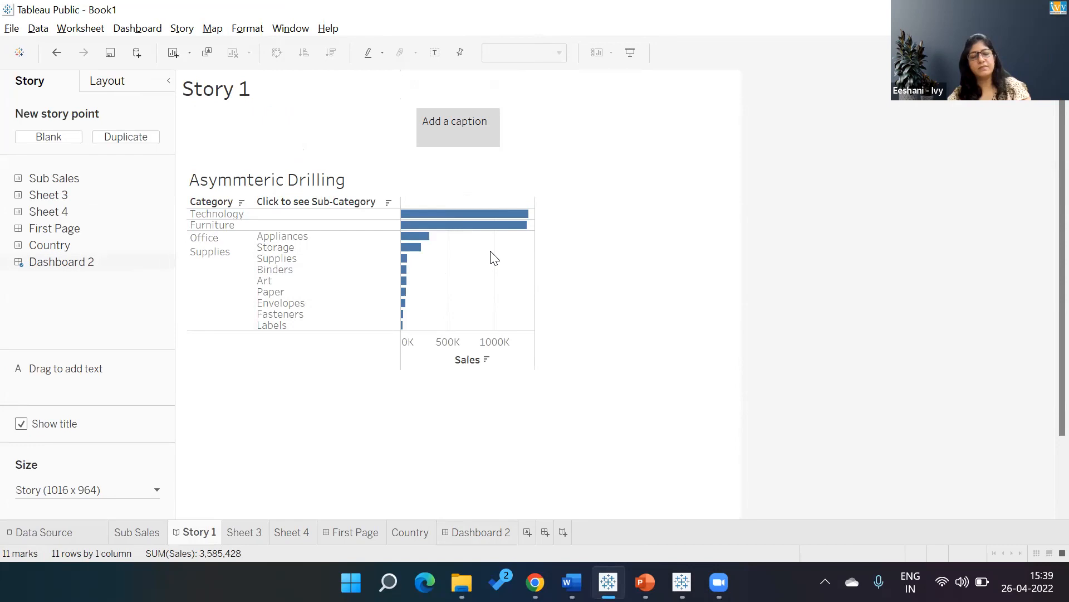
Switch to the Tableau Story Final Dashboard workbook and review the Nomadic Rental story points from the cover through Competitor Analysis.
key(alt+Tab)
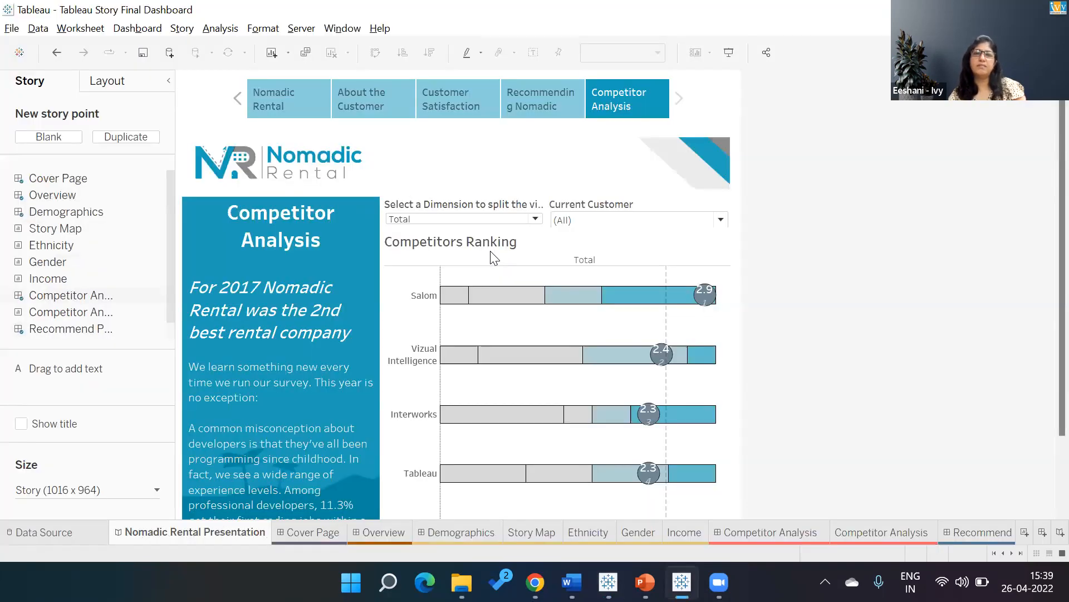
click(280, 100)
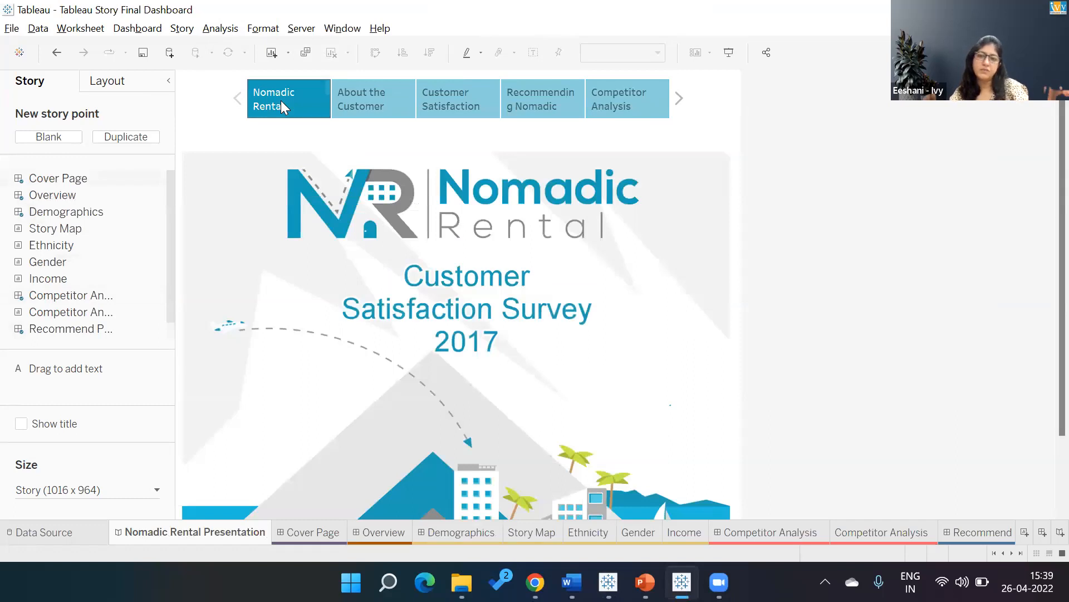
click(360, 105)
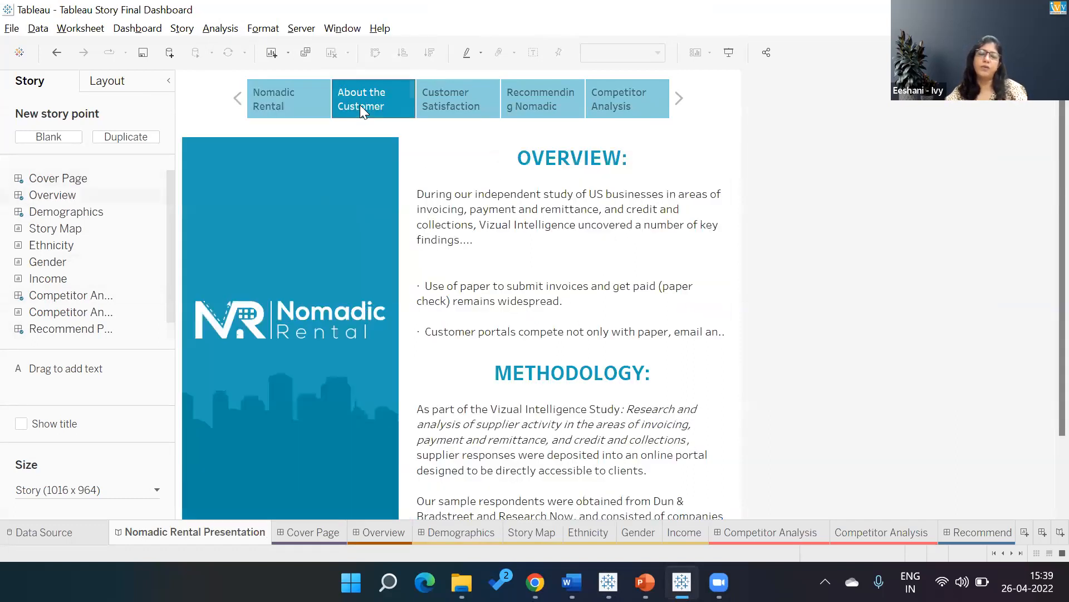
click(448, 90)
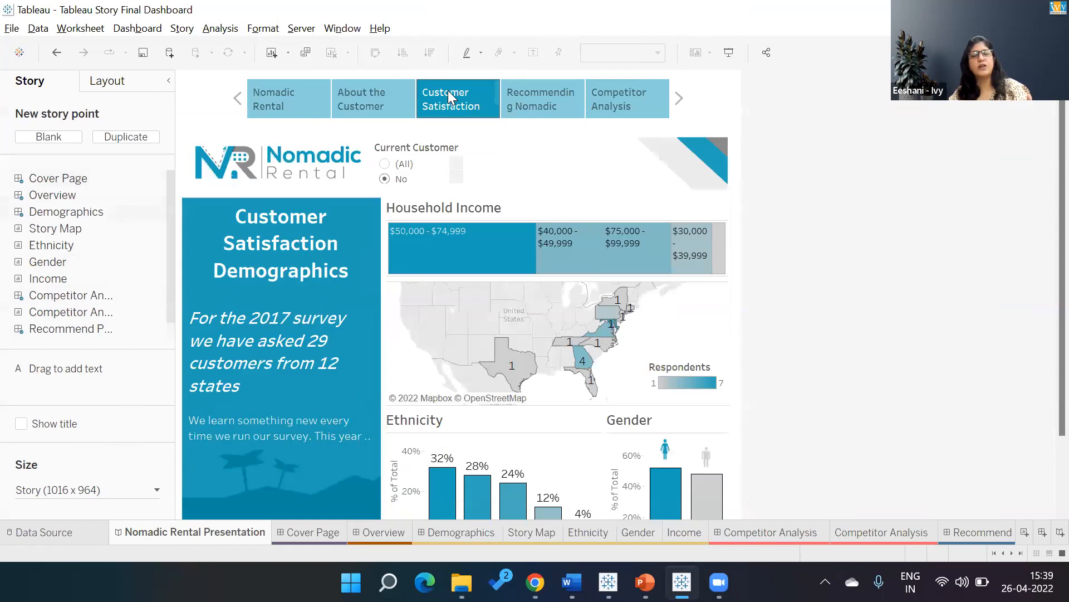
click(518, 86)
click(611, 96)
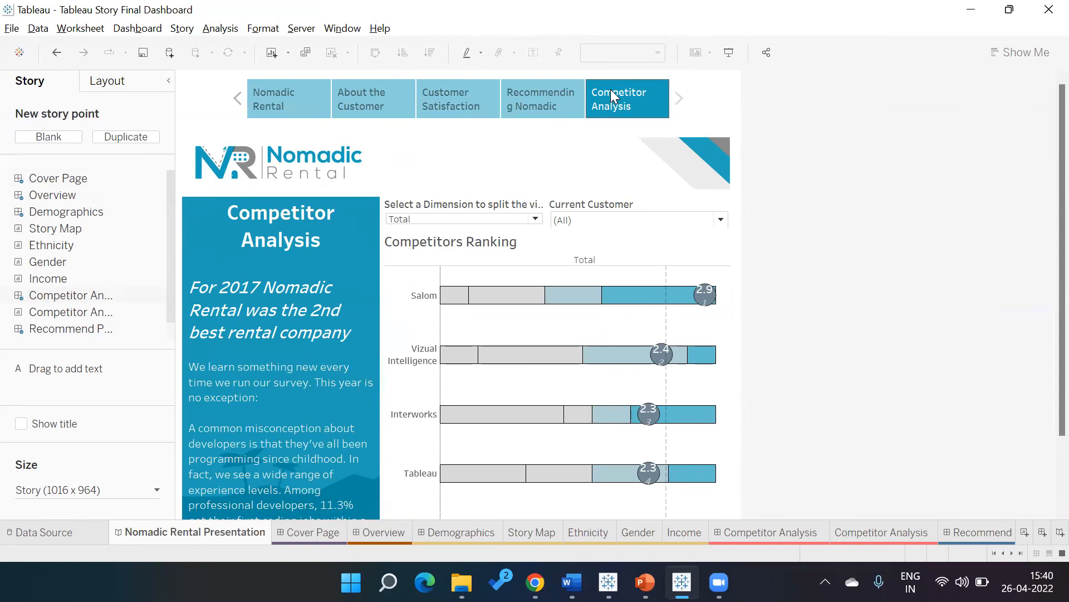
click(552, 90)
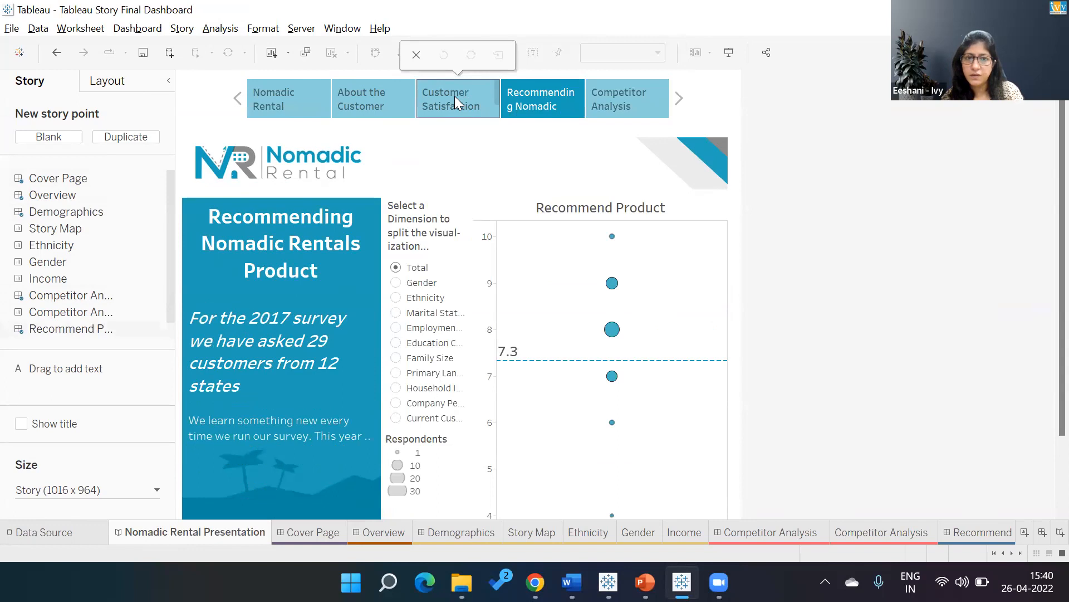
Return to the Book1 workbook and caption the Dashboard 2 story point "Overview".
key(alt+Tab)
double_click(457, 127)
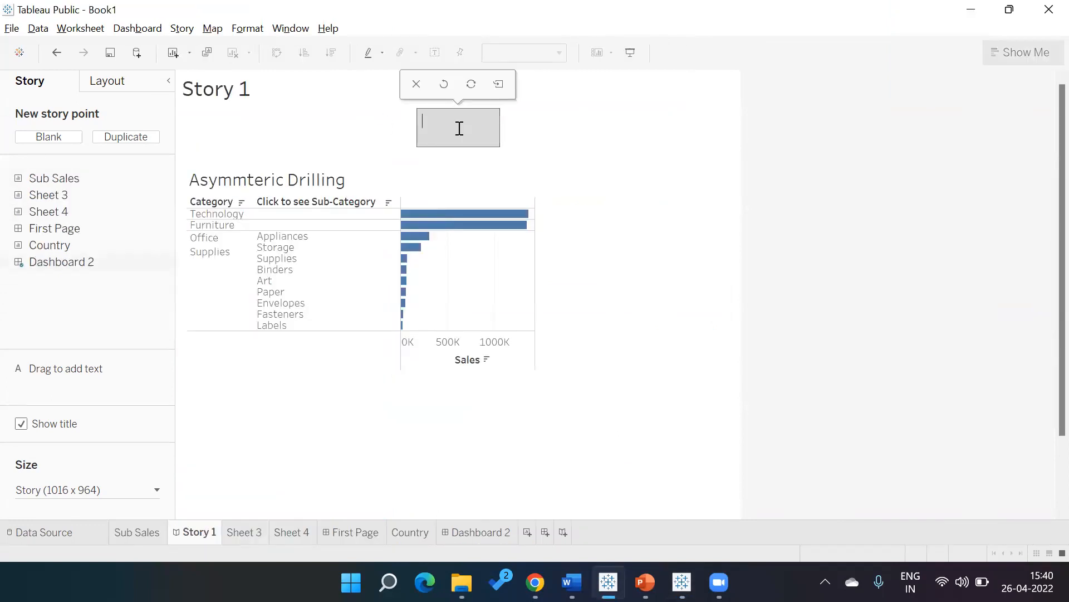
click(408, 140)
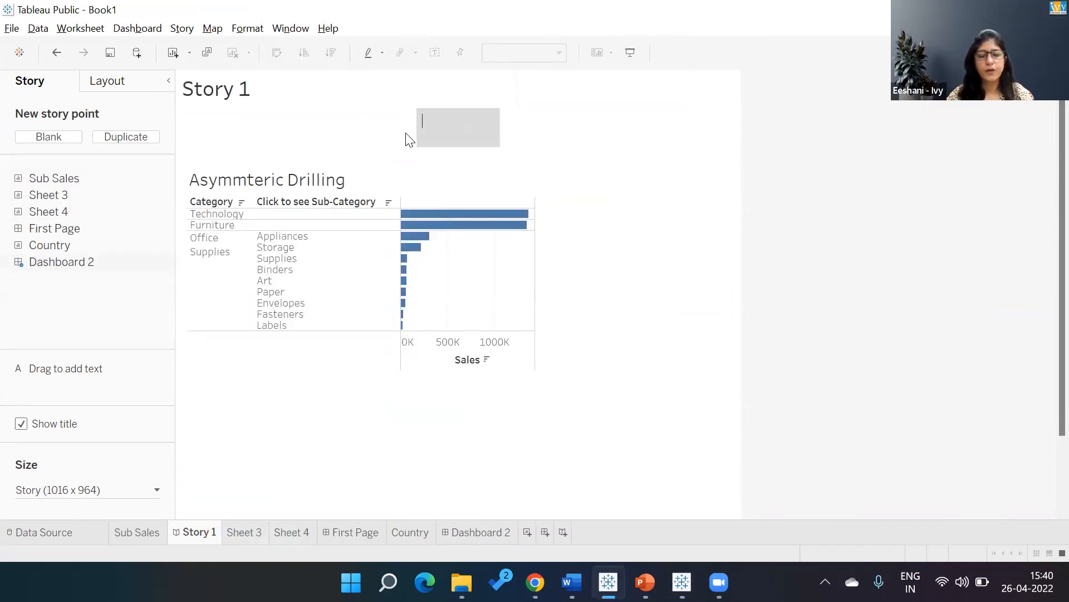
text(Overvi)
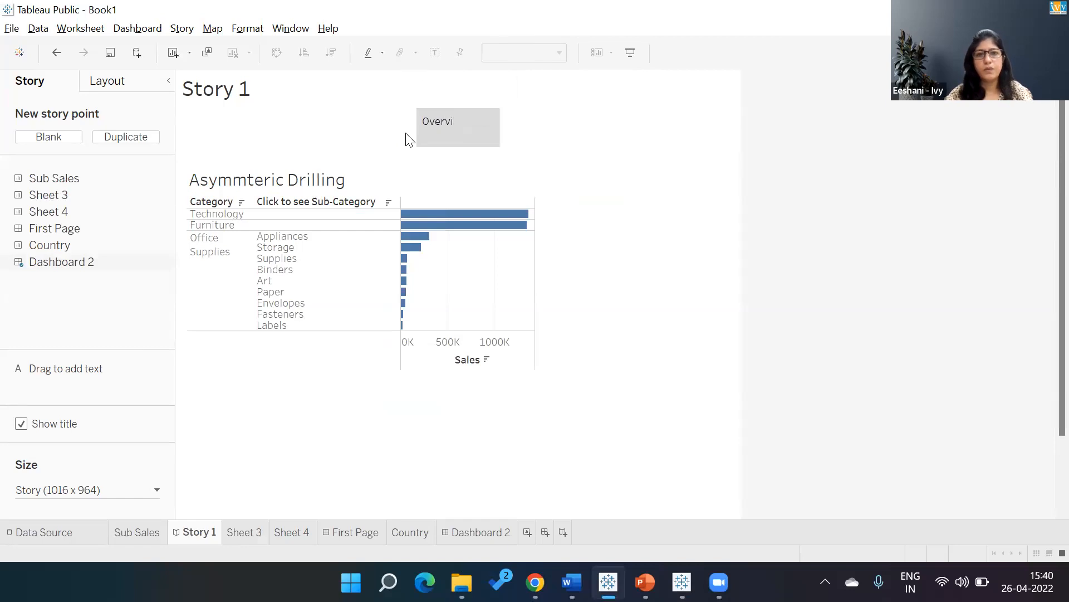
text(ew)
click(626, 138)
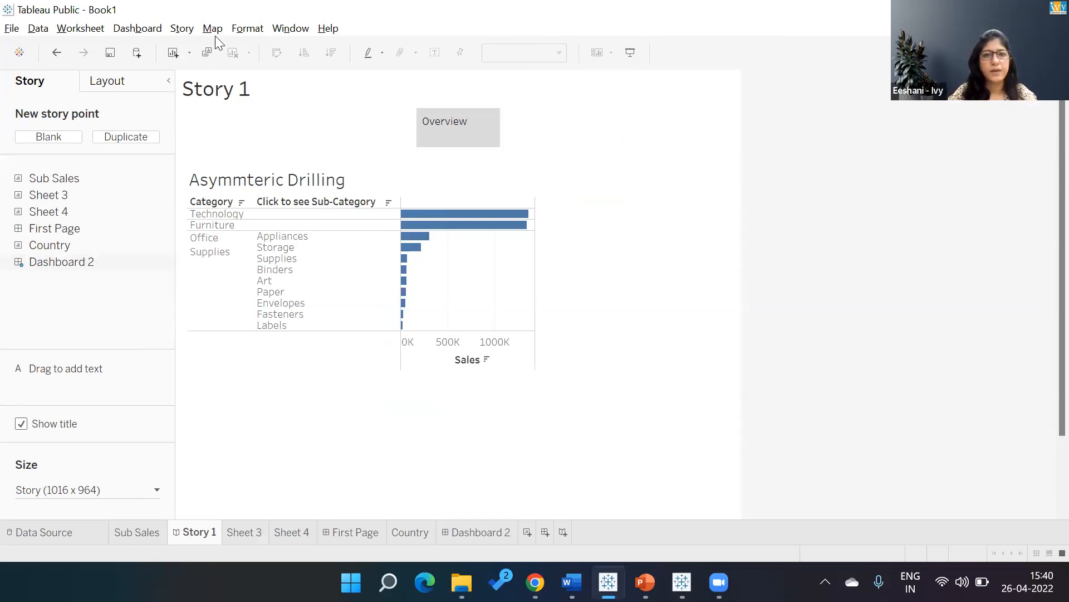
Format the story navigator with light blue shading and a white, bold, size 10 font.
click(252, 29)
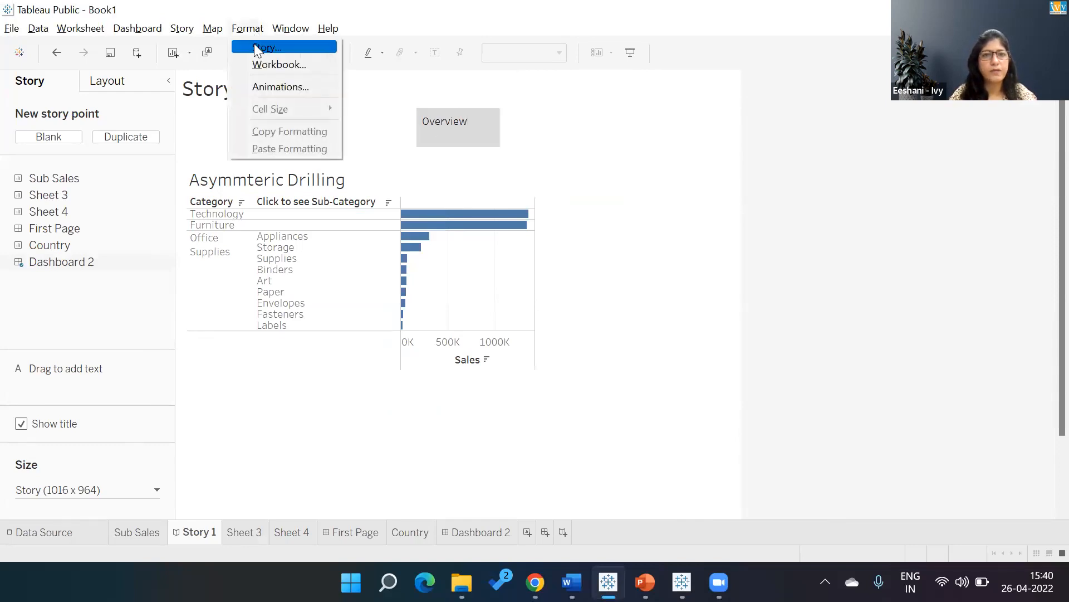
click(254, 44)
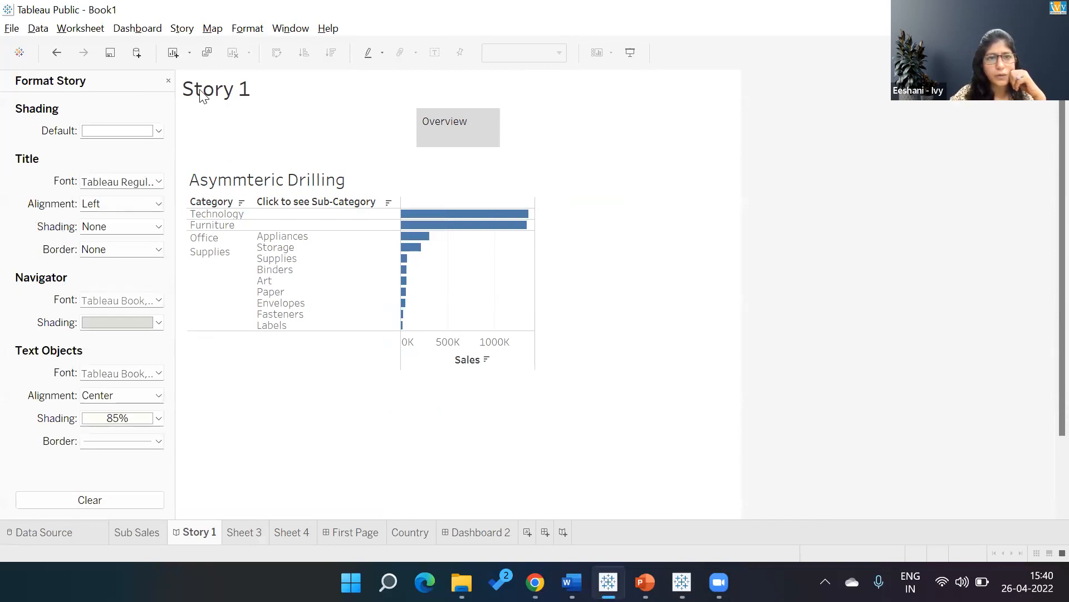
click(159, 323)
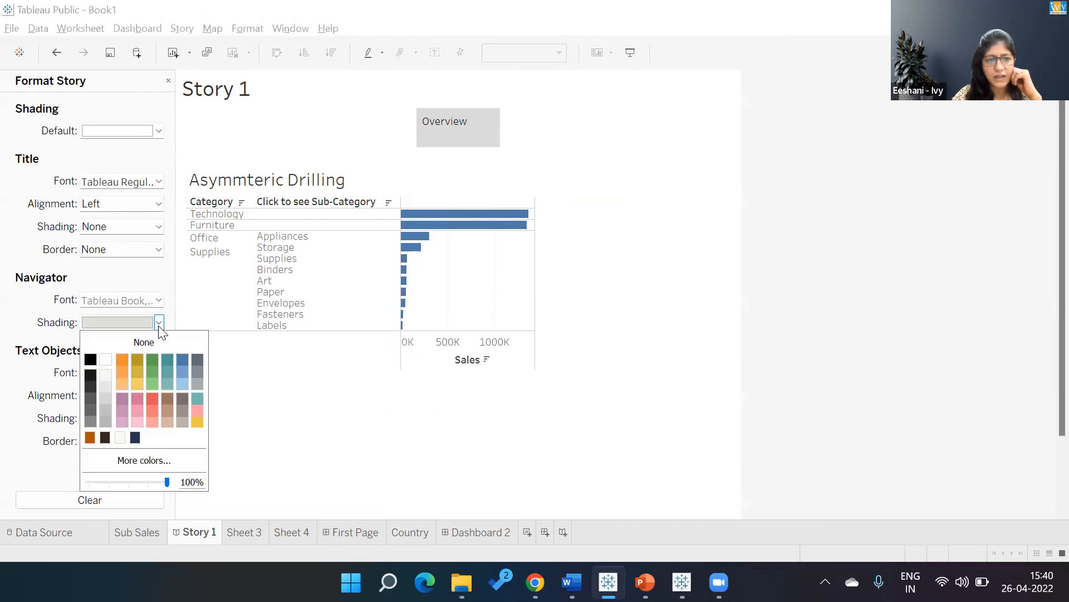
click(182, 383)
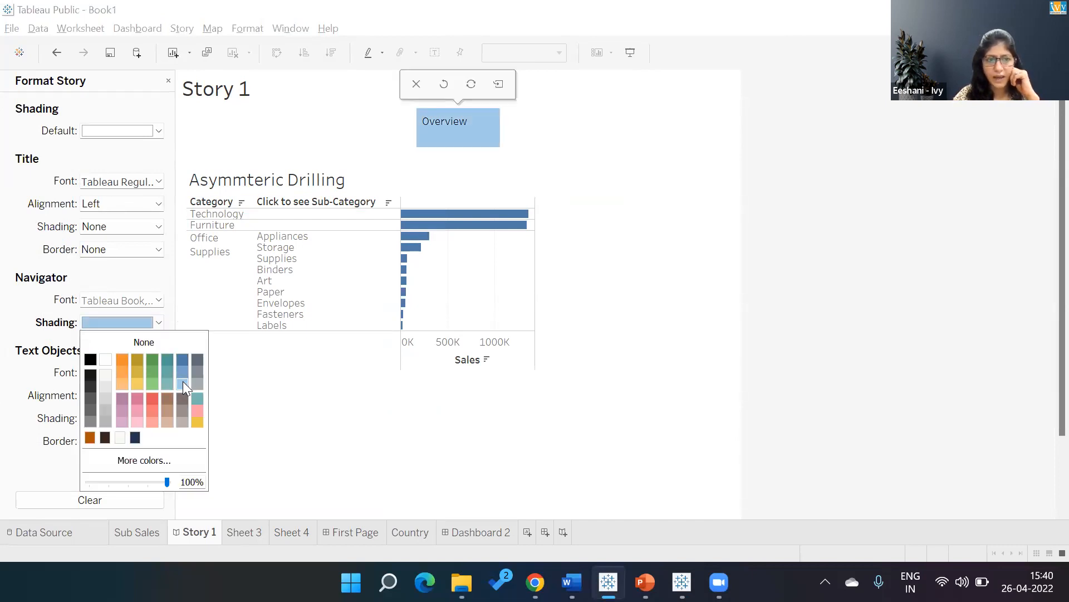
click(143, 304)
click(118, 343)
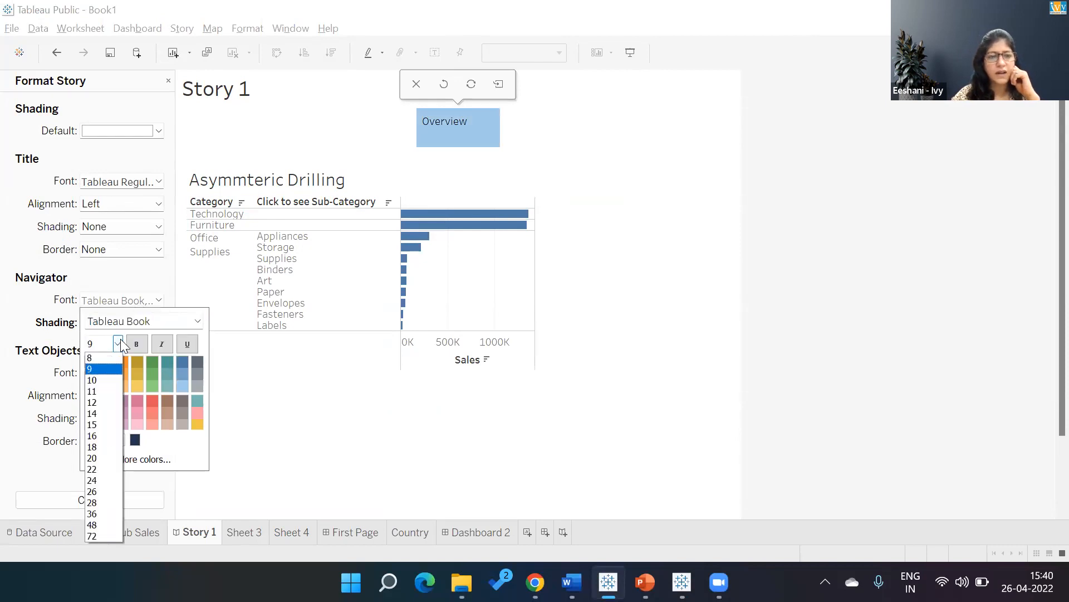
click(104, 381)
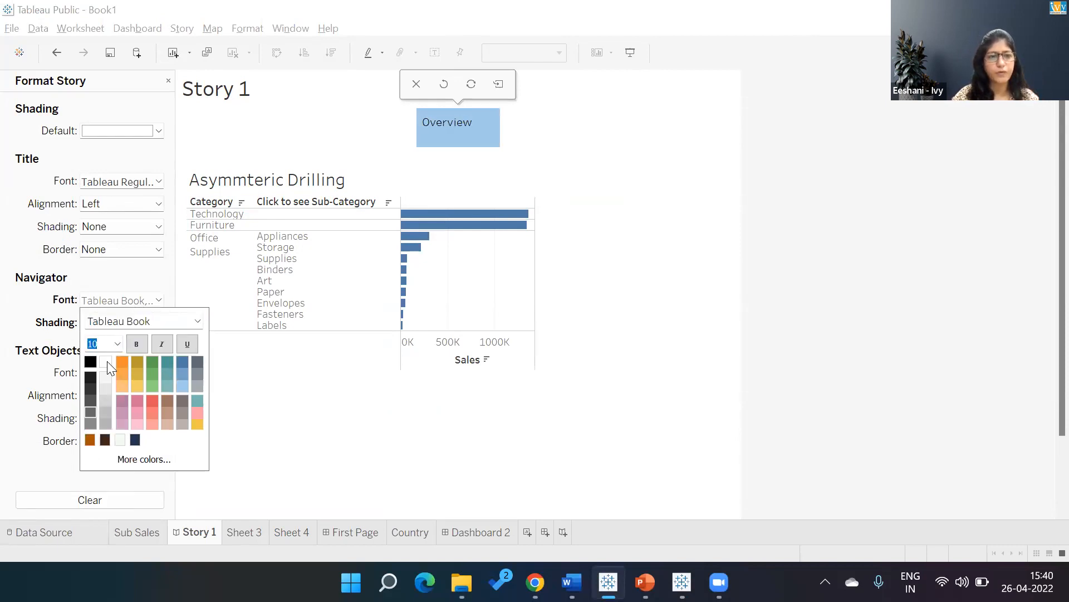
click(105, 361)
click(136, 344)
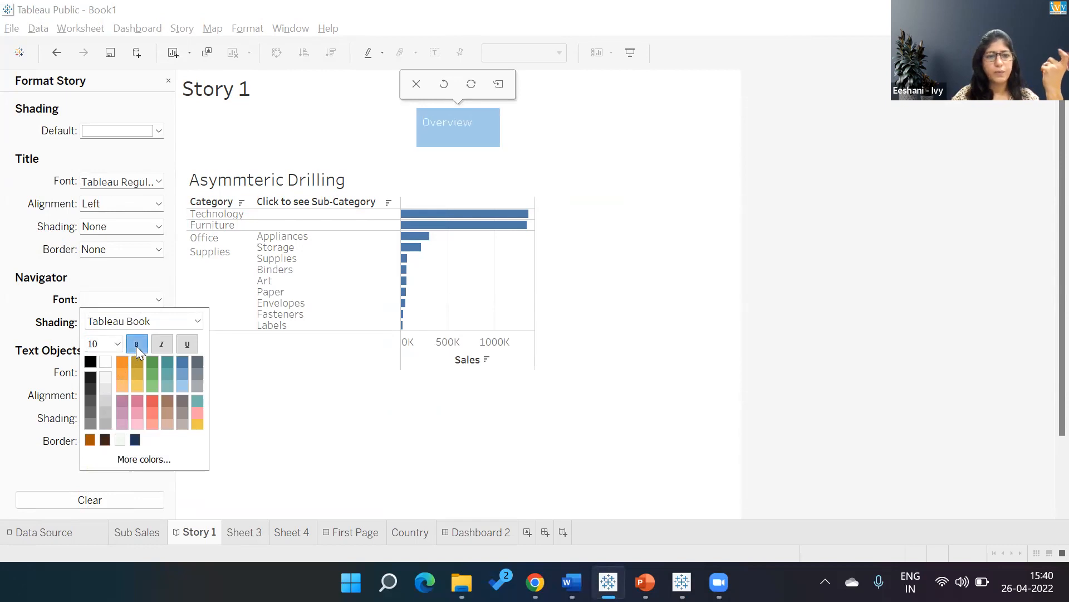
click(134, 280)
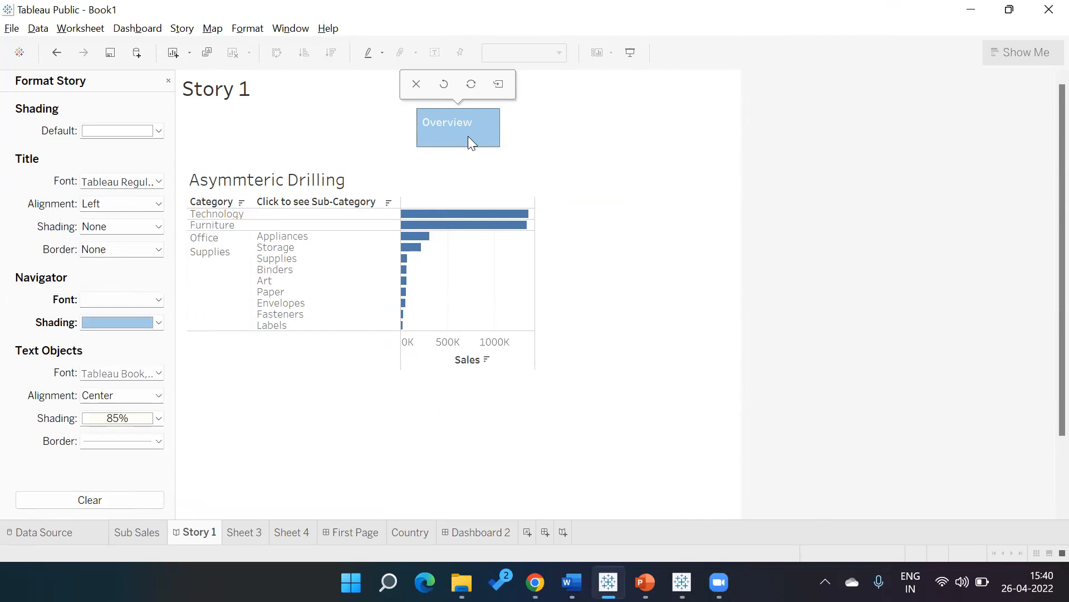
Leave the story title text as is and give the title a light cream shading.
double_click(219, 98)
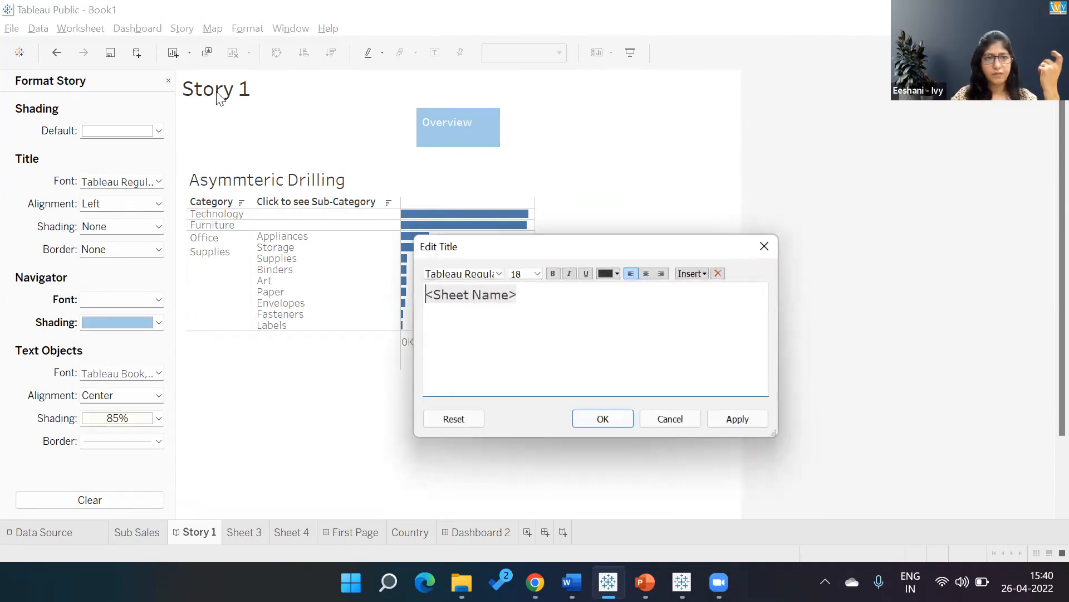
click(666, 418)
click(133, 228)
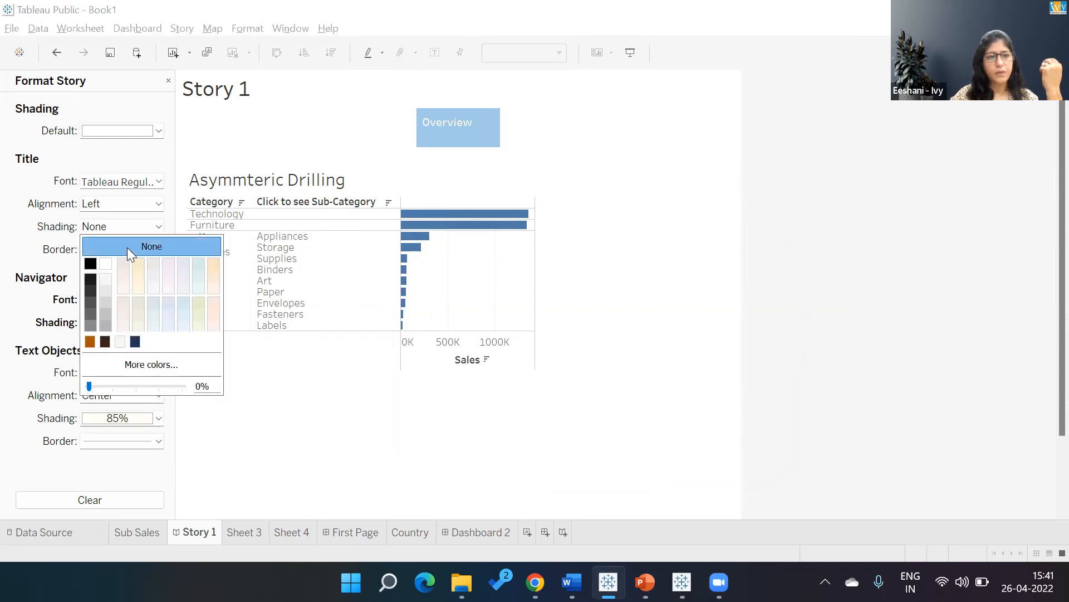
click(137, 274)
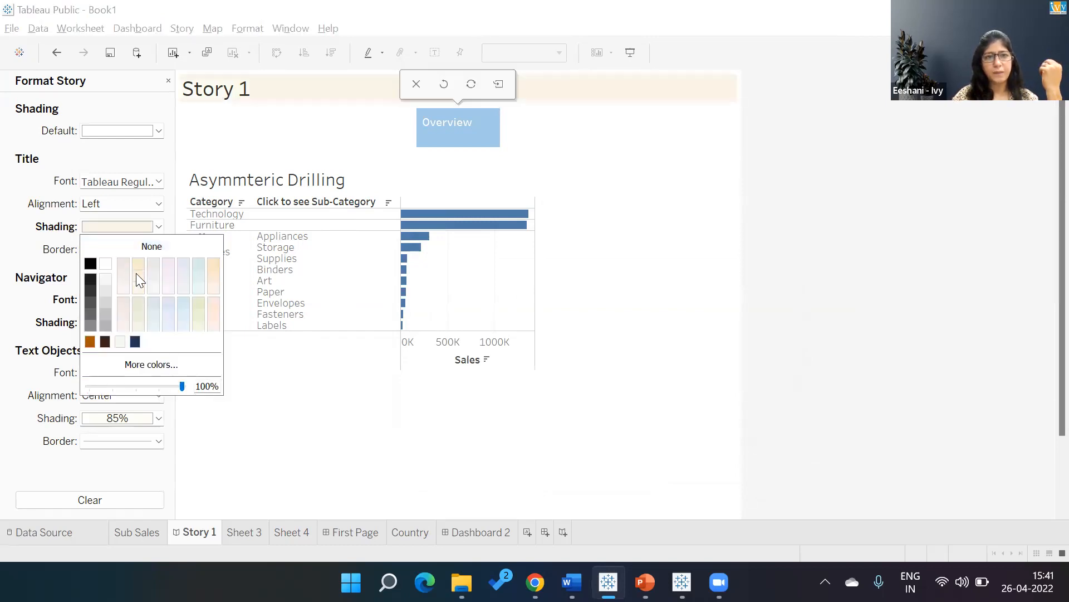
click(35, 403)
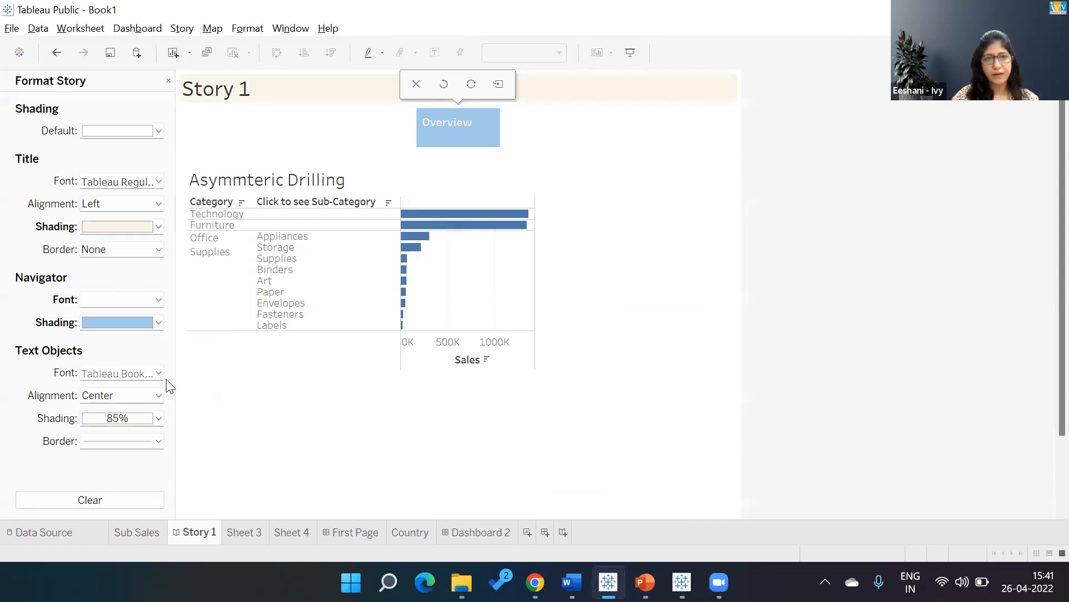
click(168, 82)
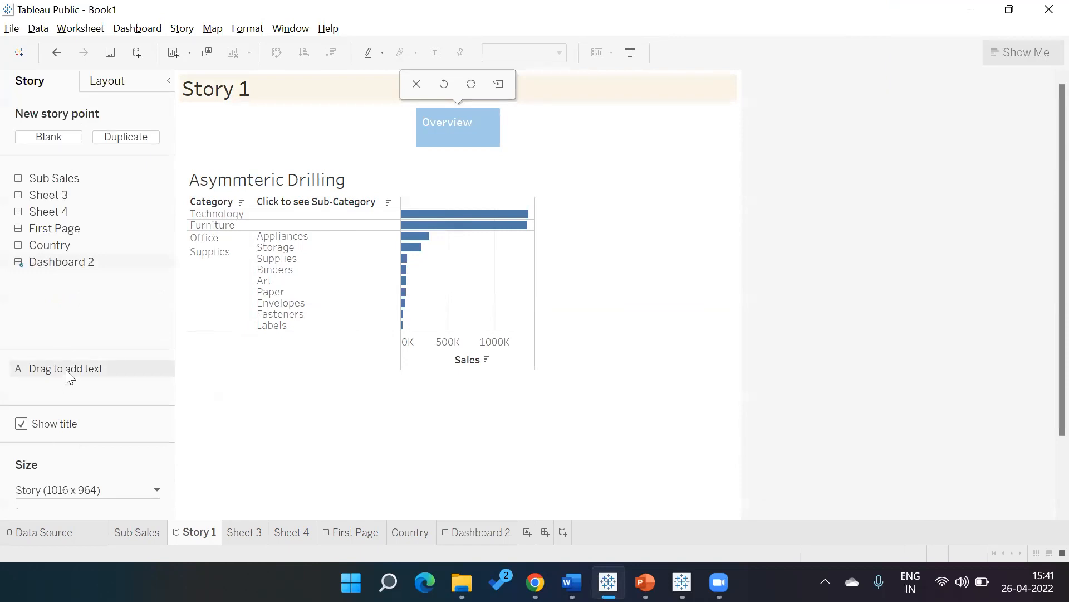
Add a text object reading "jsdhfjdsf" below the Asymmteric Drilling chart on the story point.
drag(66, 369, 237, 372)
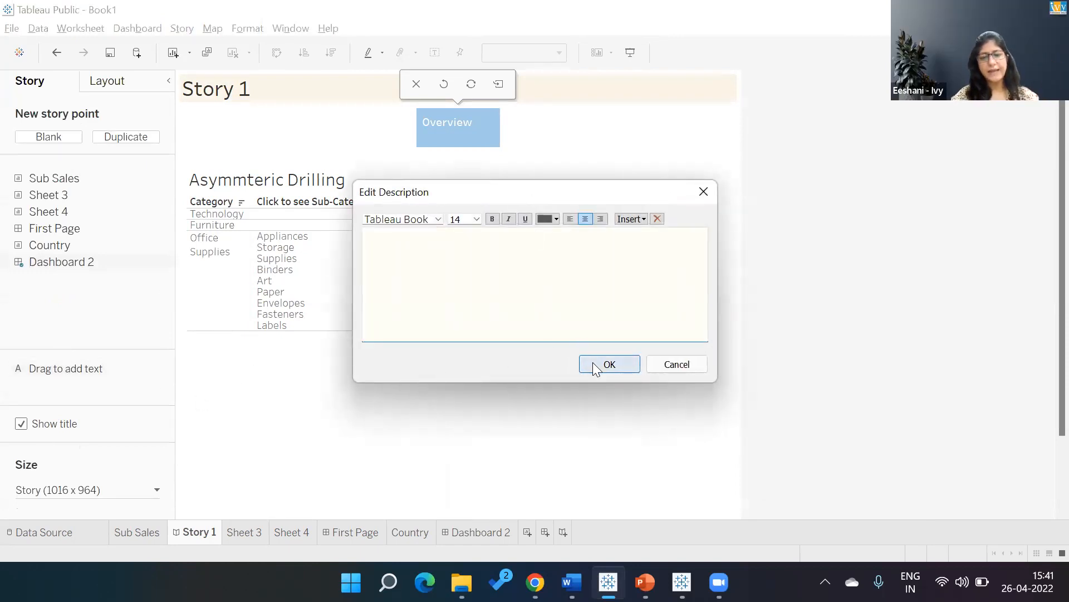
text(jsdhfjdsf)
click(594, 365)
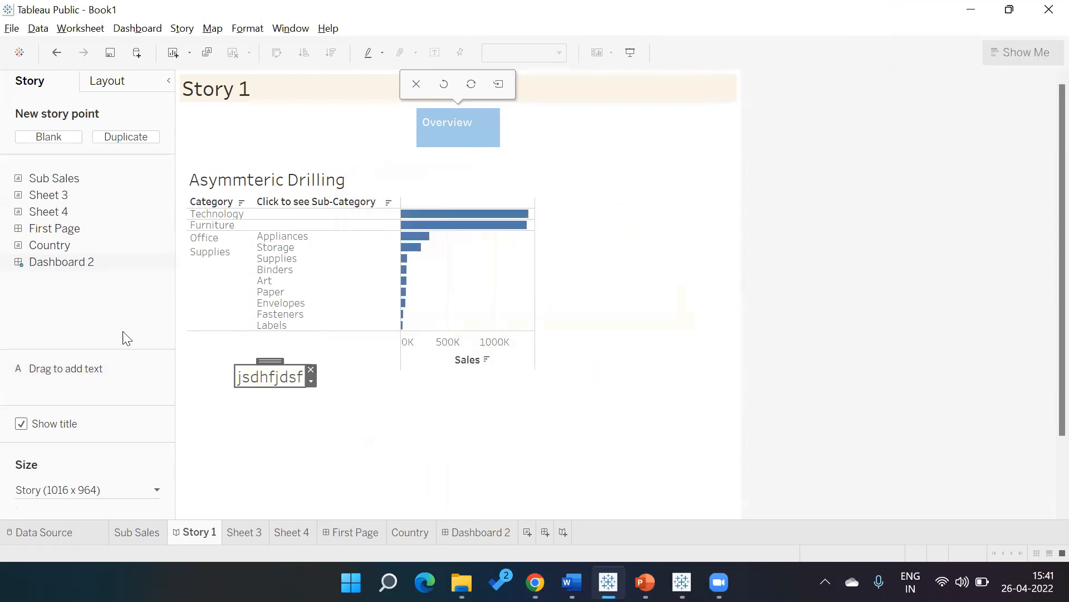
Set the shading of the story's text objects to light orange at 60% opacity.
click(247, 30)
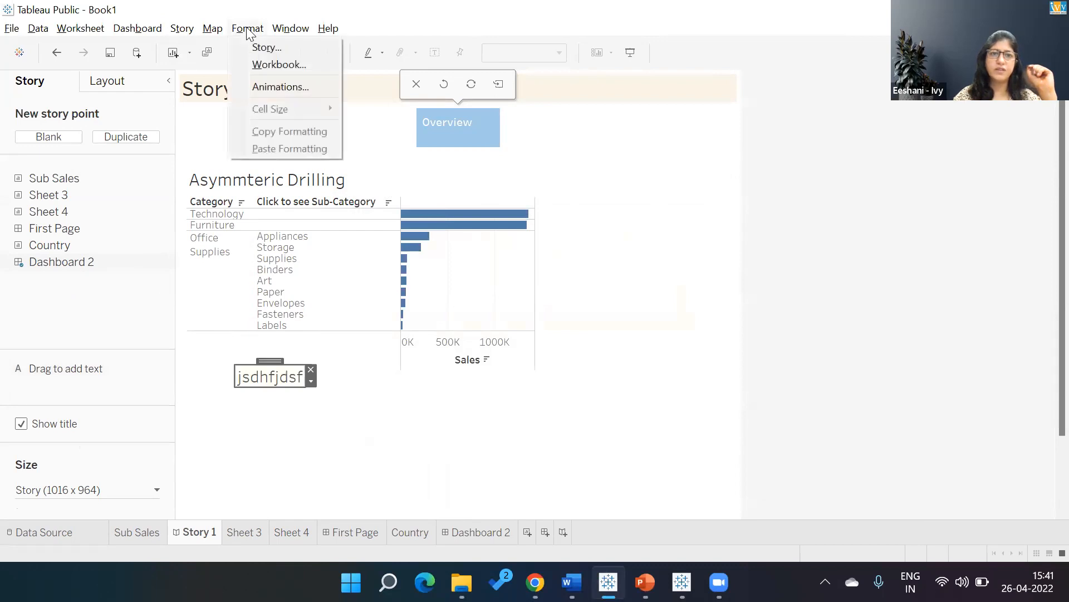
click(257, 49)
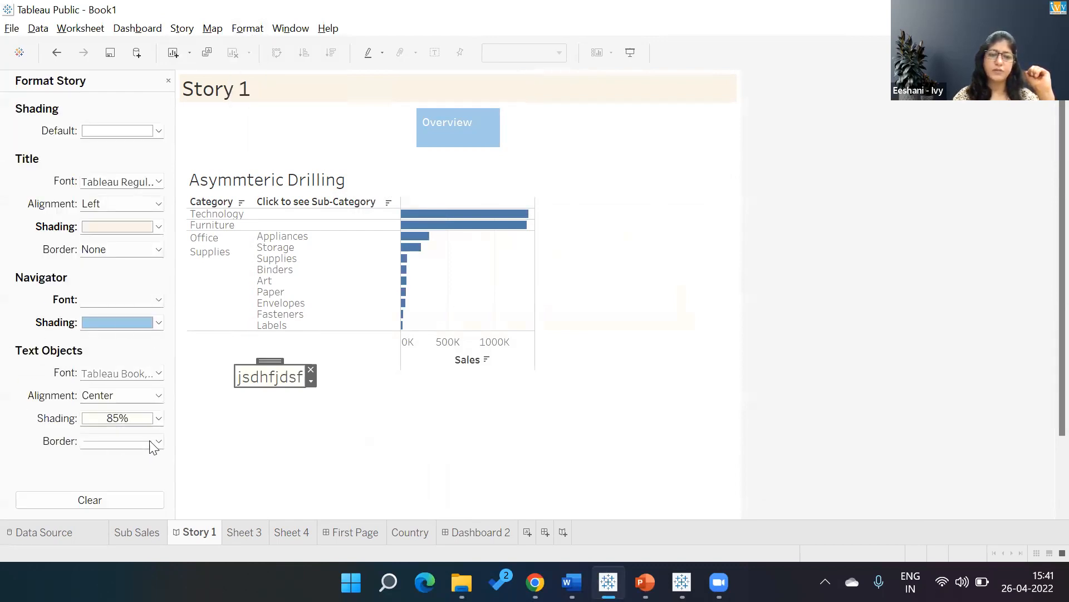
click(159, 418)
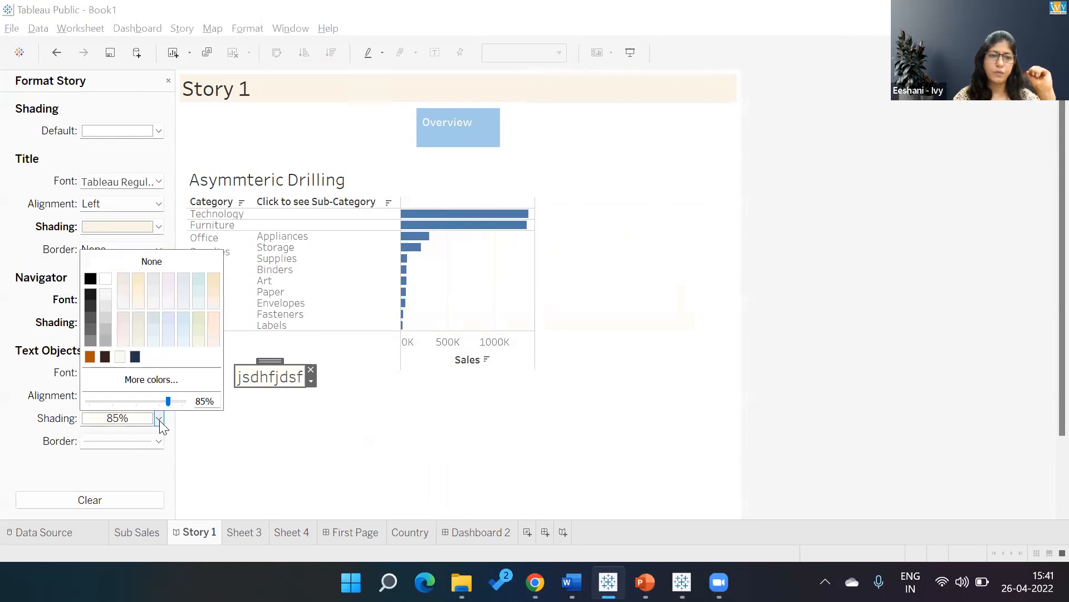
click(114, 260)
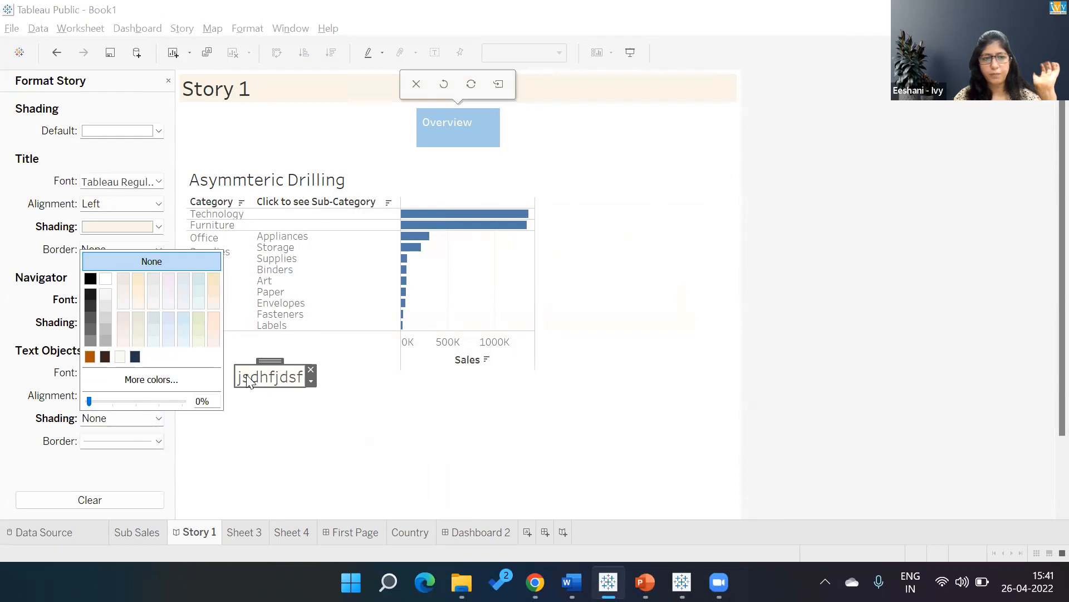
click(217, 290)
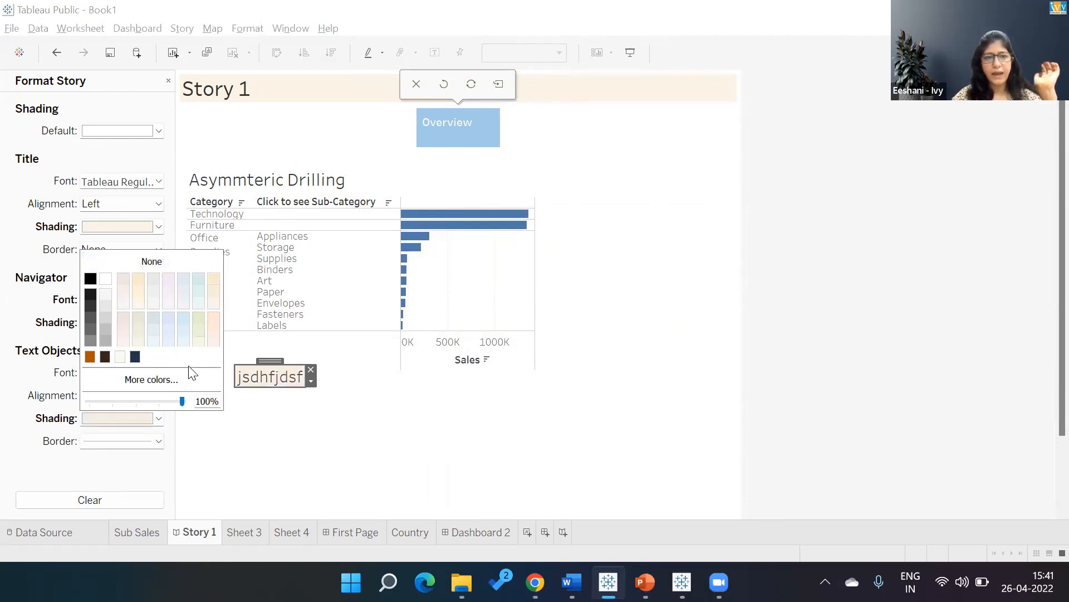
drag(181, 399, 145, 396)
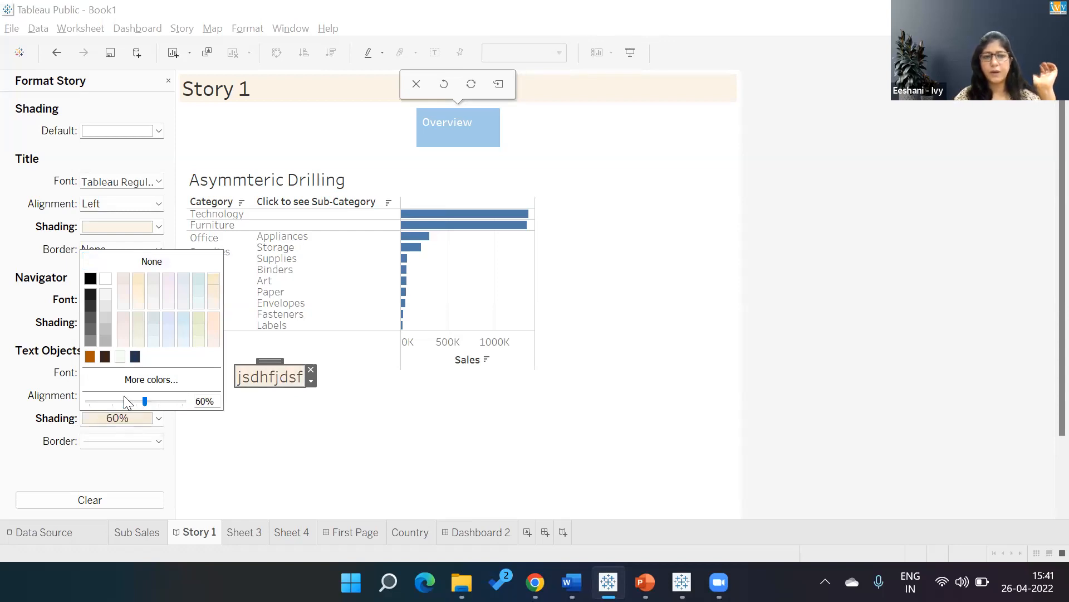
click(283, 395)
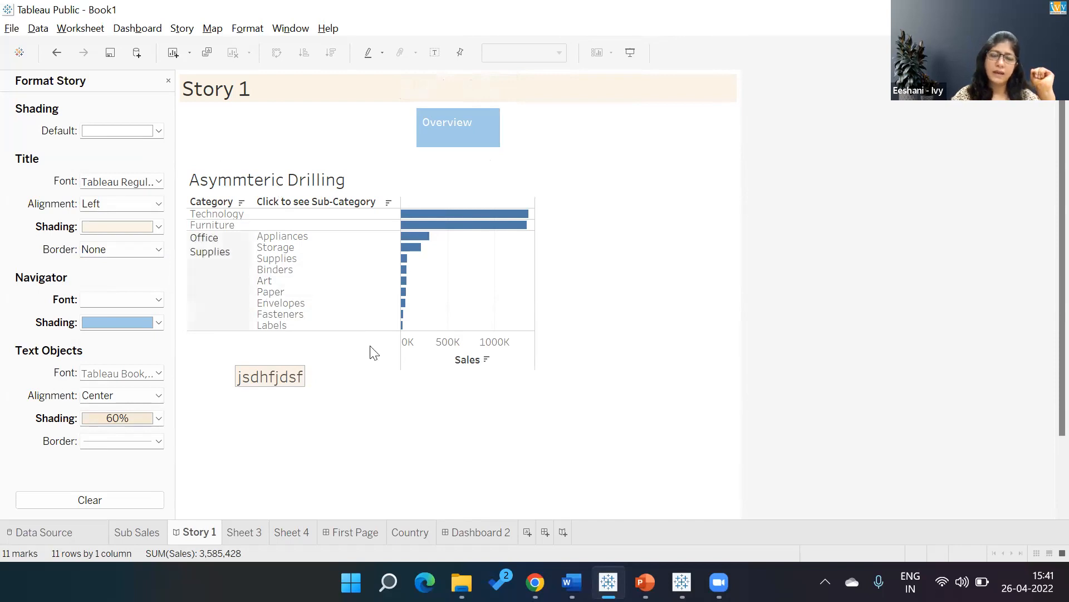
Set the story's default background shading to a pale pinkish grey.
click(158, 130)
click(129, 176)
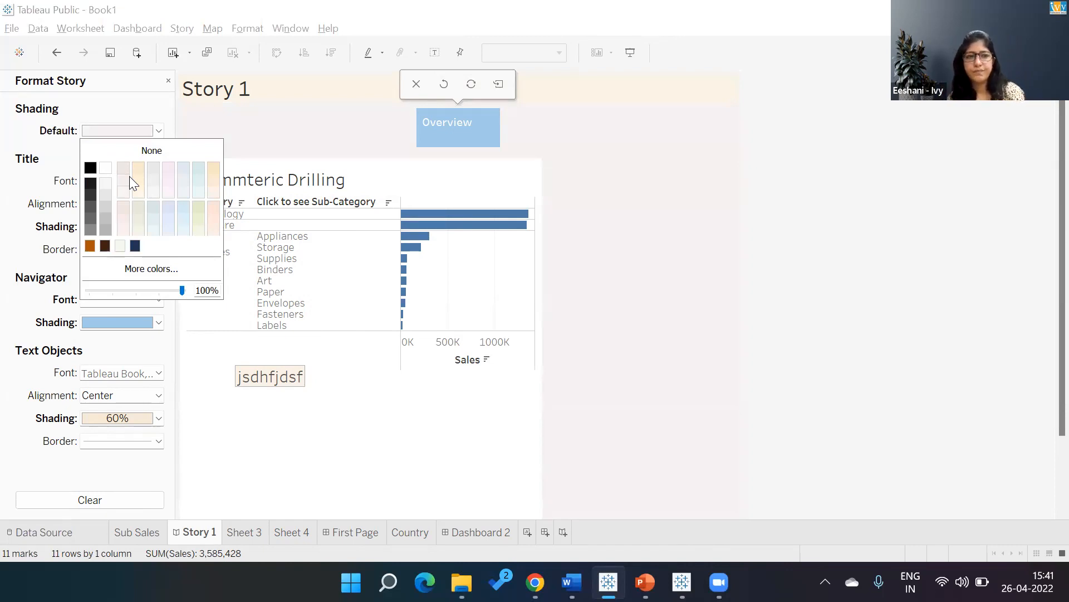
click(47, 232)
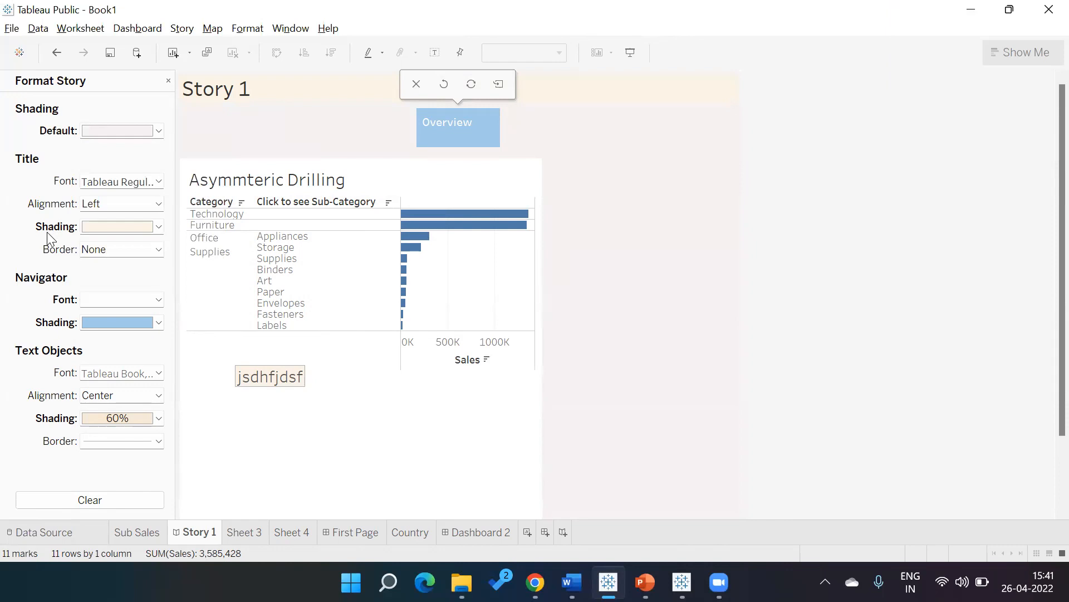
click(168, 79)
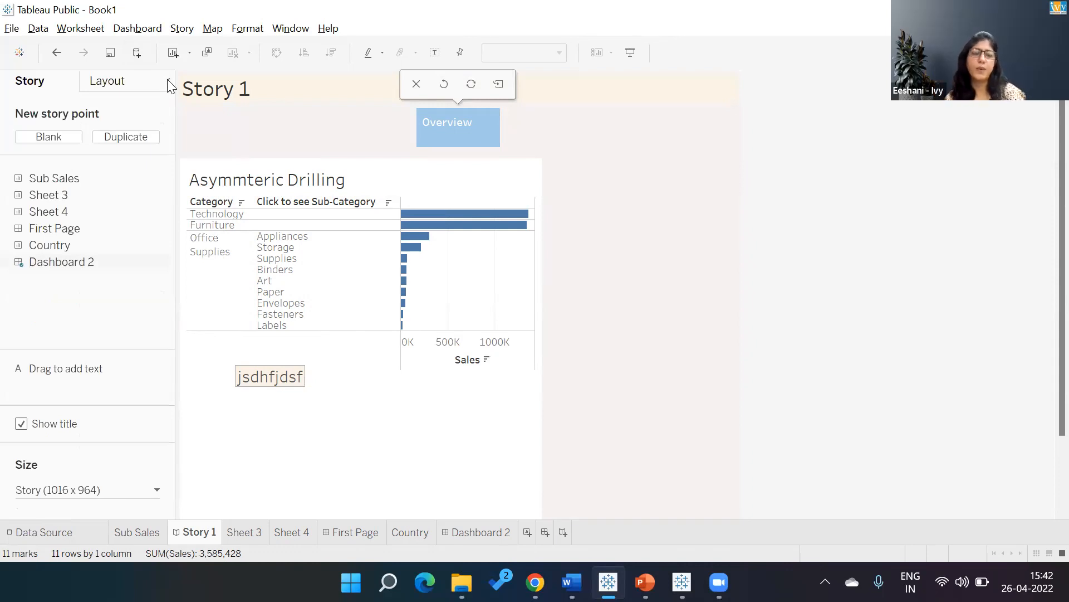
Delete the Overview story point from Story 1.
mouse_move(88, 197)
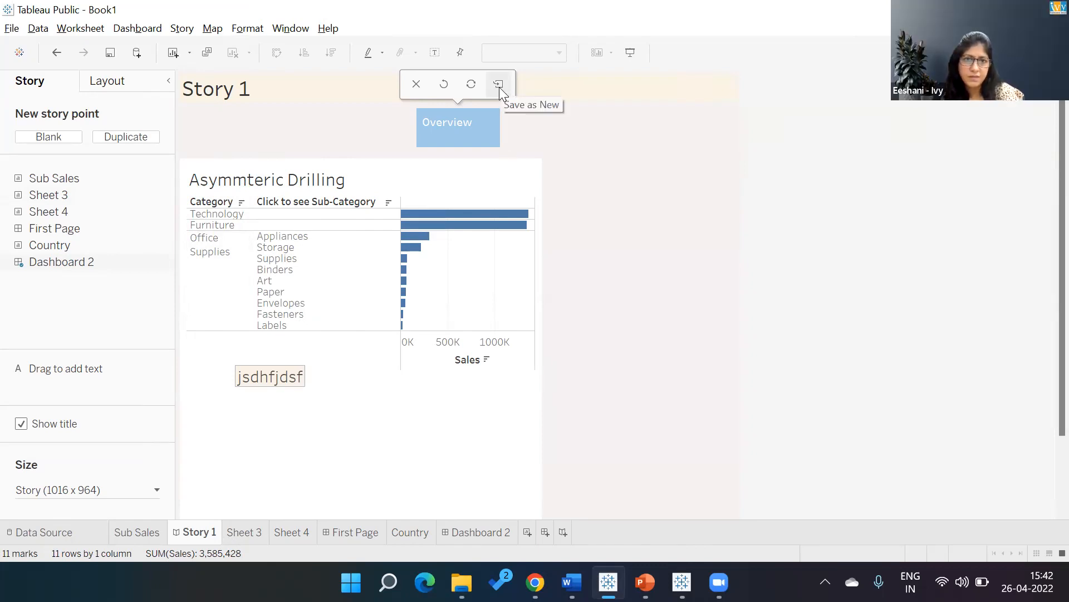
click(416, 84)
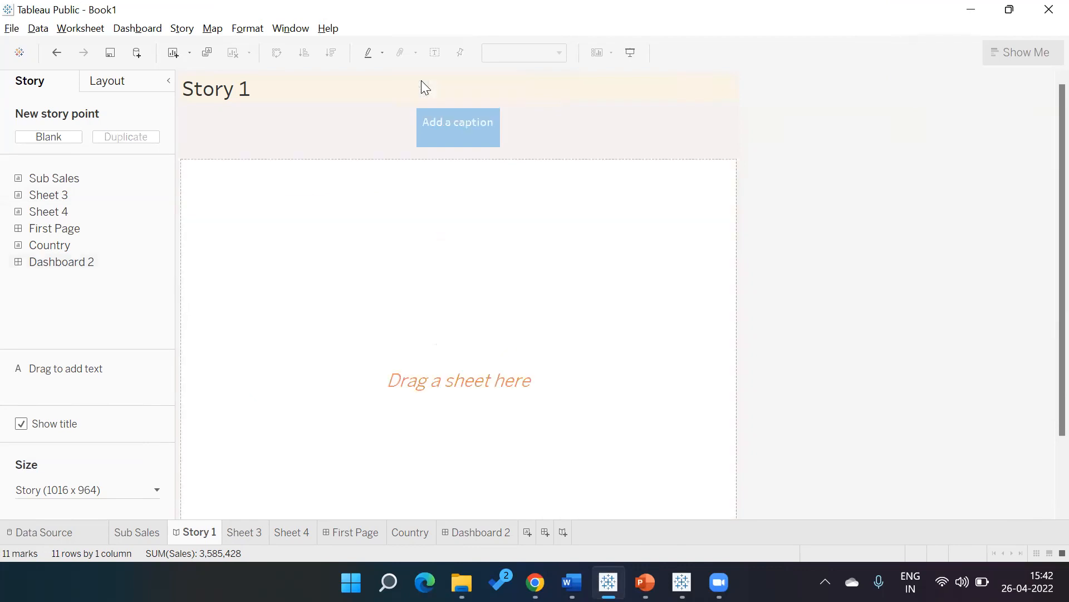
Set the story's default shading to None and shade the story title dark navy blue.
click(262, 31)
click(261, 48)
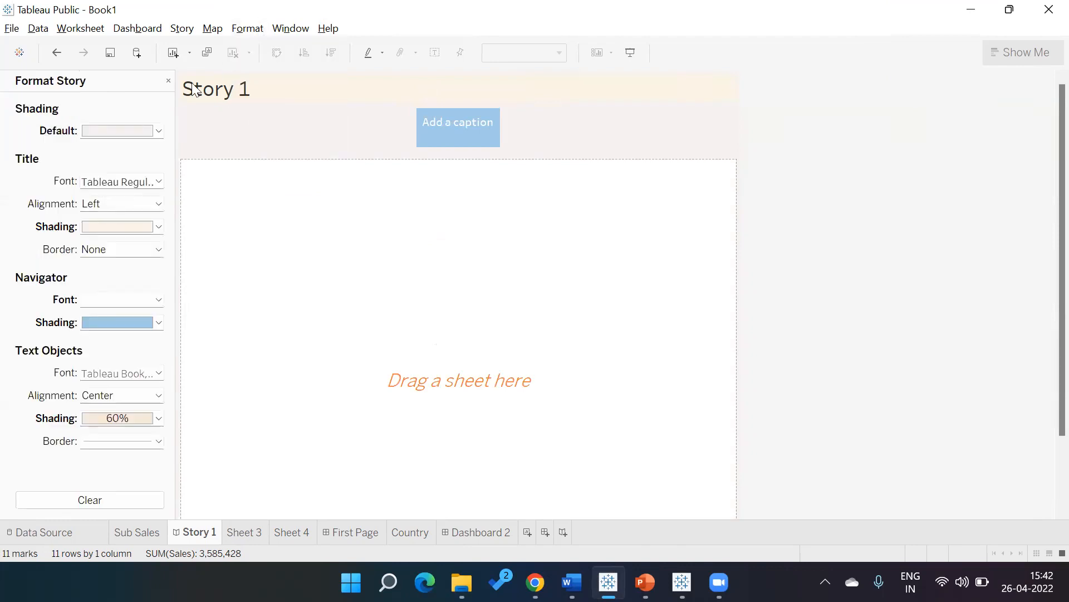
click(158, 130)
click(142, 150)
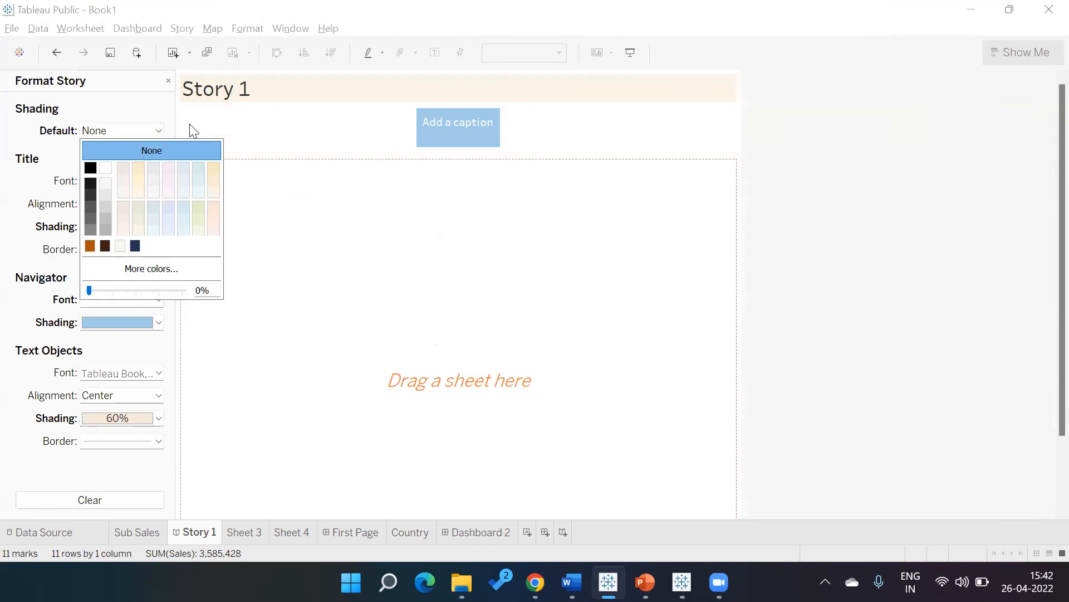
click(158, 226)
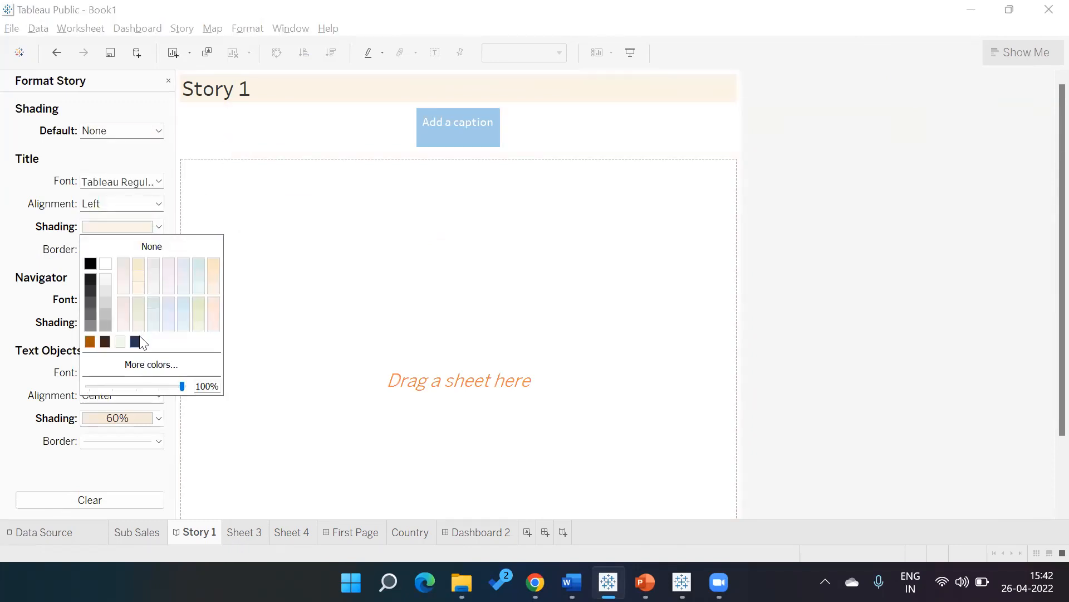
click(137, 342)
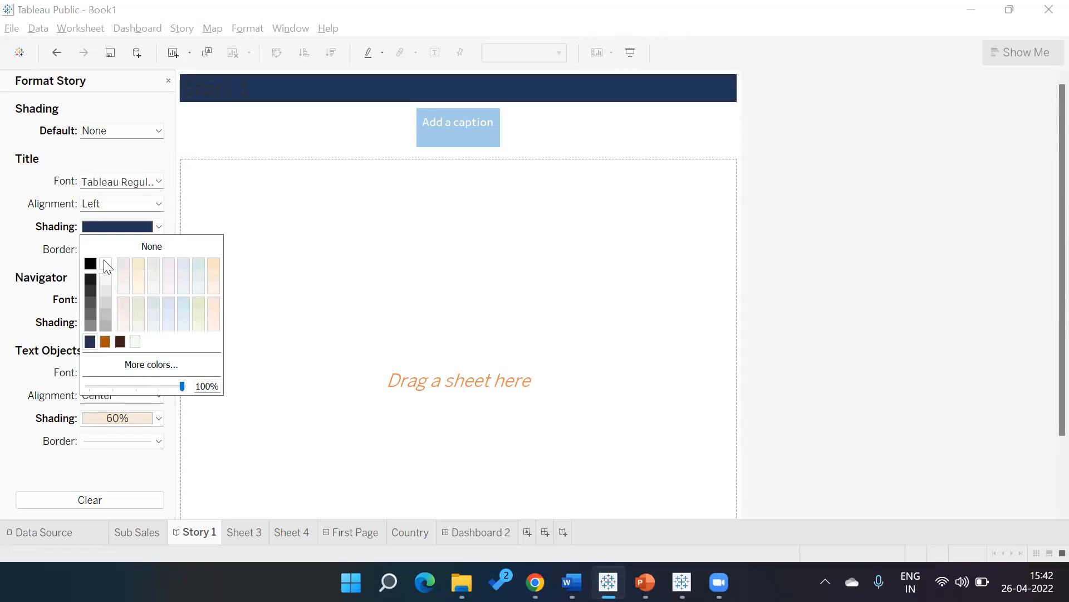
Examine the hide options of the Sheet 4 and Sheet 3 worksheets, then go back to Story 1.
click(154, 162)
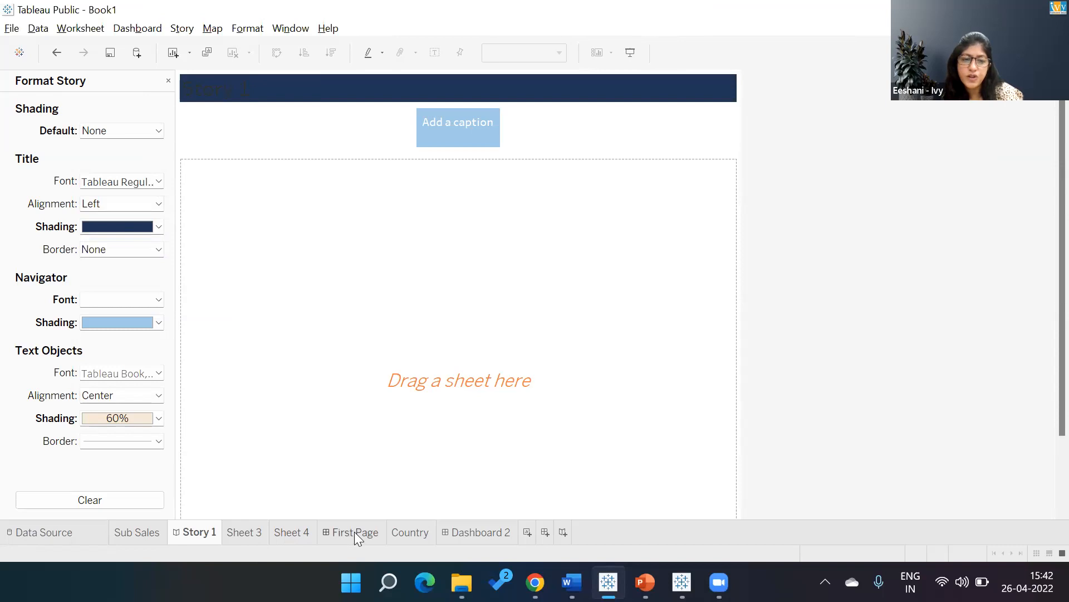
right_click(288, 532)
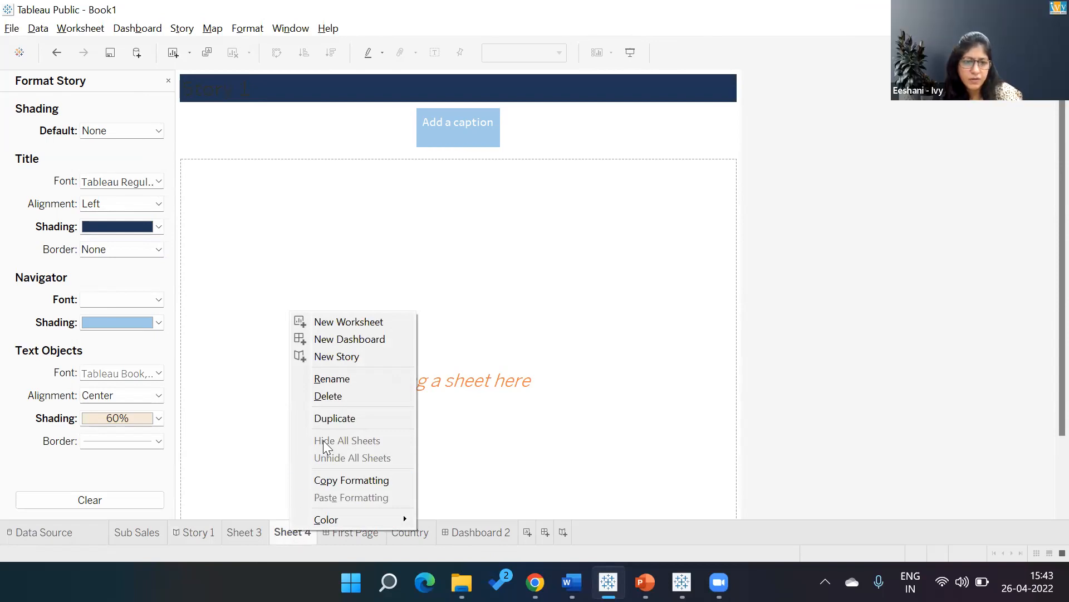
click(180, 539)
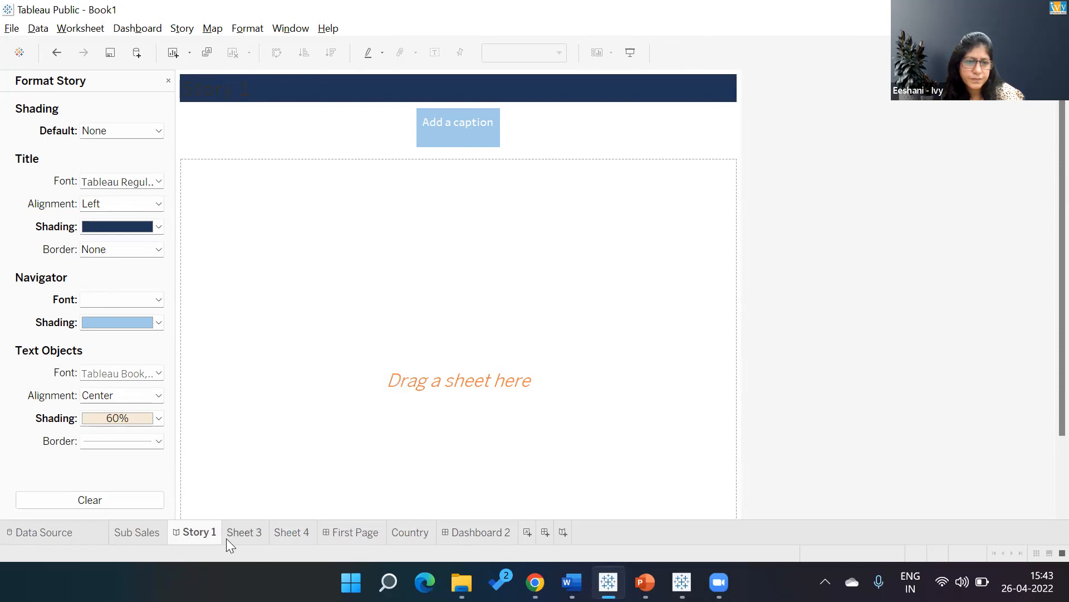
click(242, 533)
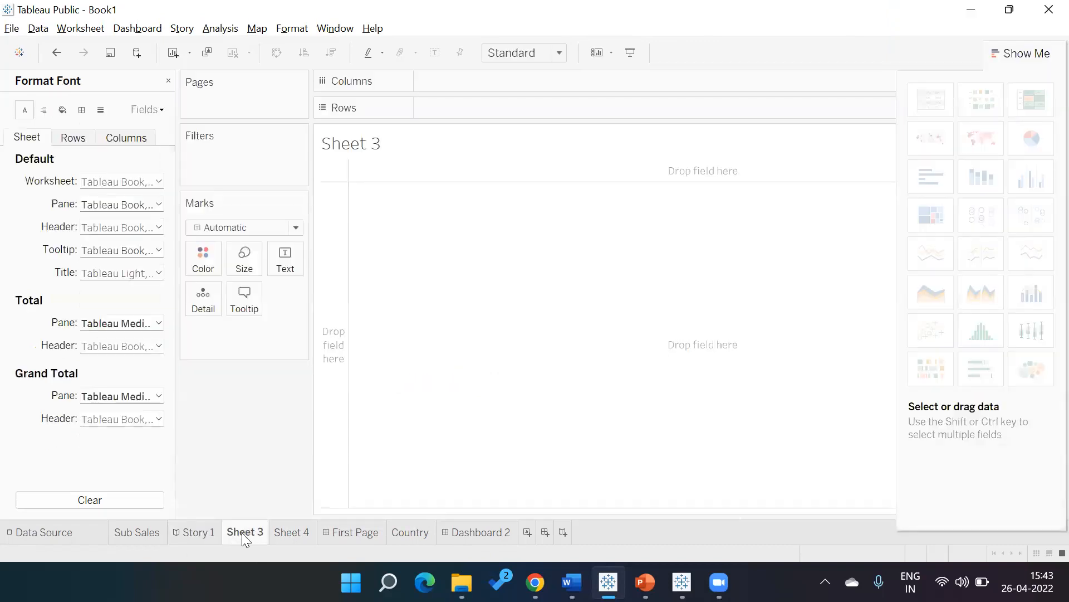
right_click(242, 533)
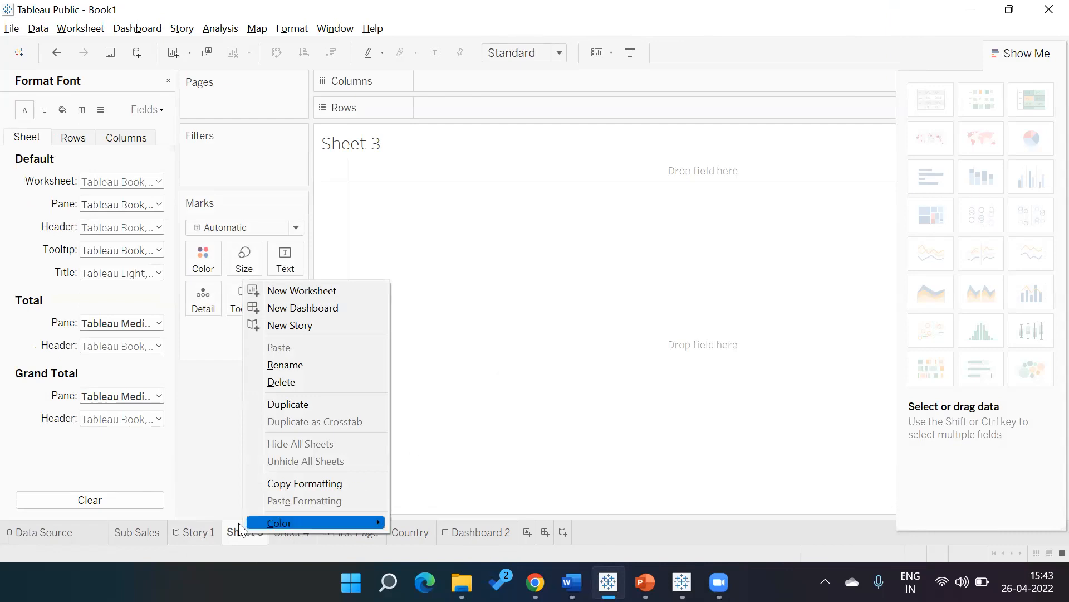
click(199, 532)
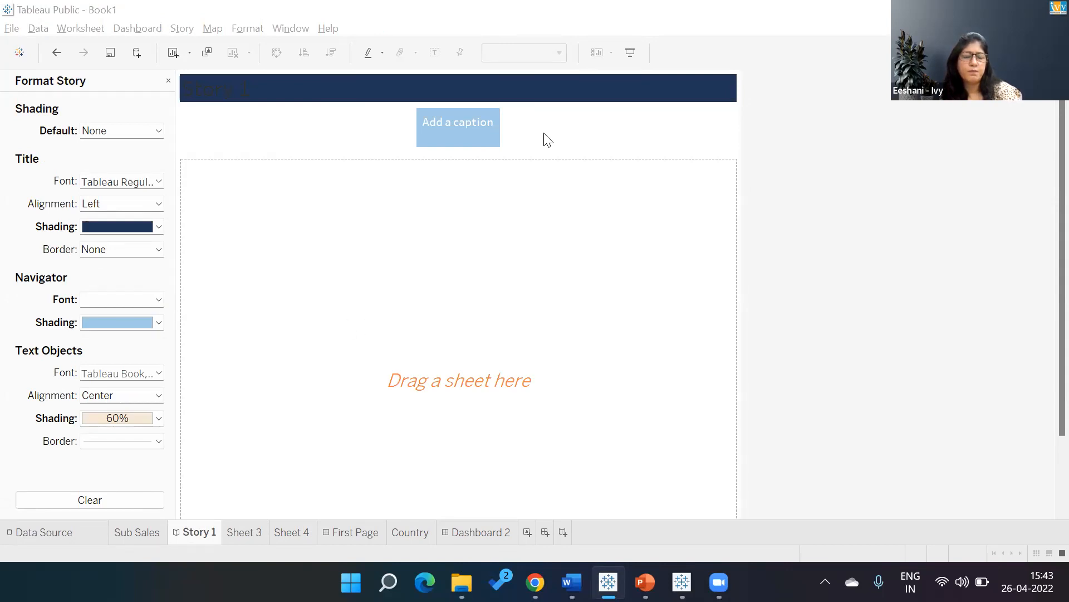
Hide the Sub Sales worksheet.
click(132, 536)
right_click(131, 536)
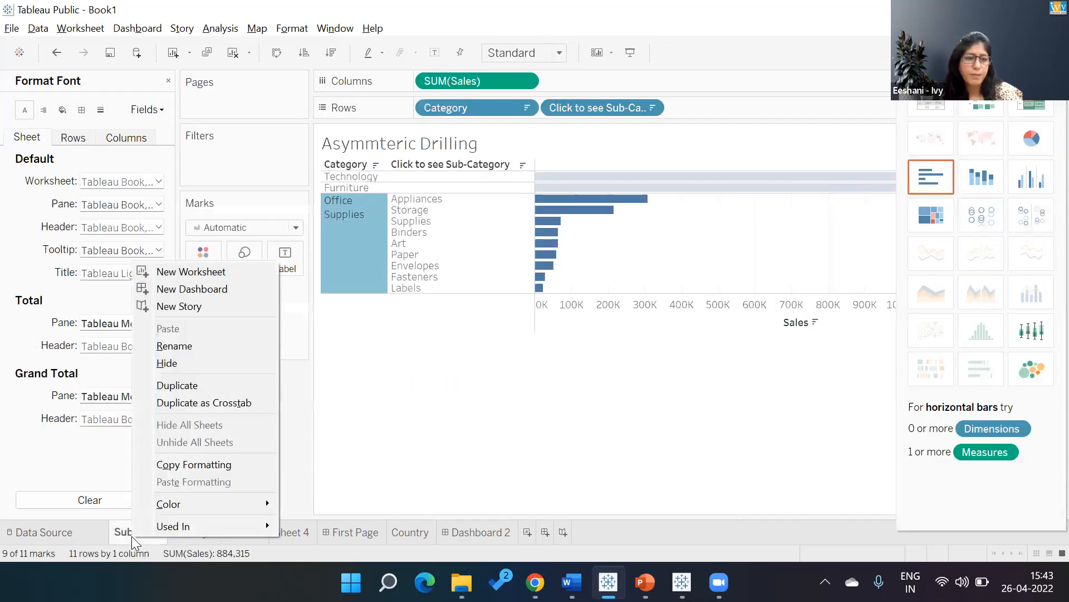
click(185, 363)
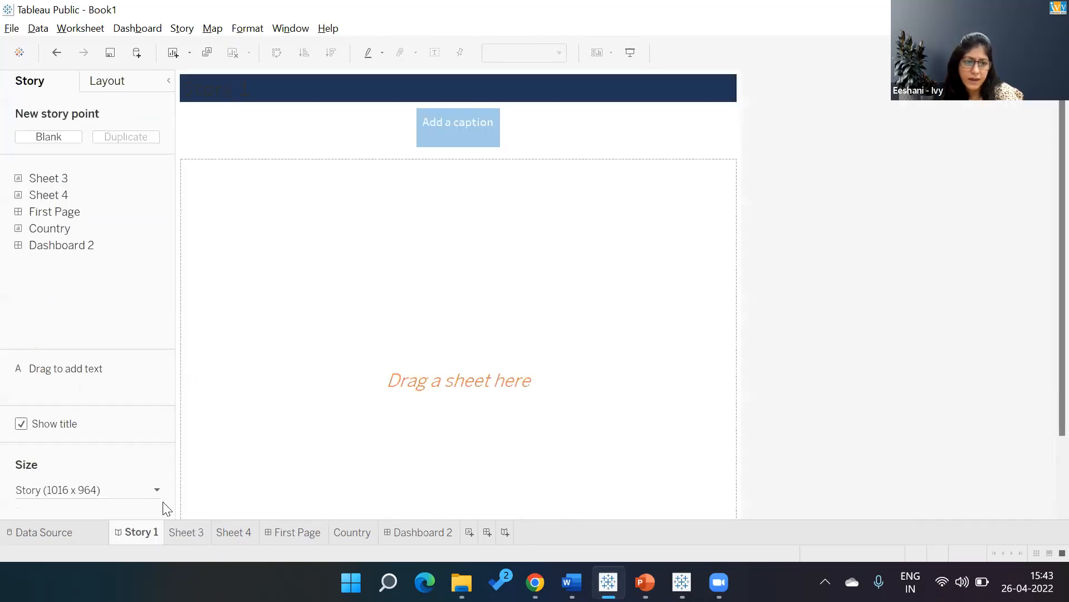
Examine the sheet options available for the First Page dashboard and the Country worksheet.
right_click(306, 535)
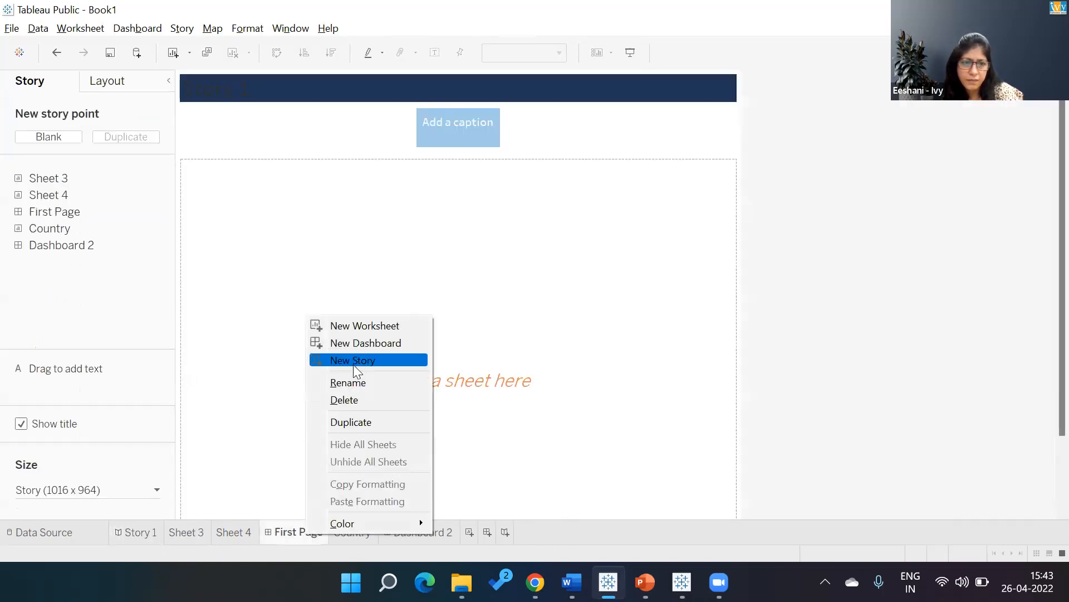
click(291, 522)
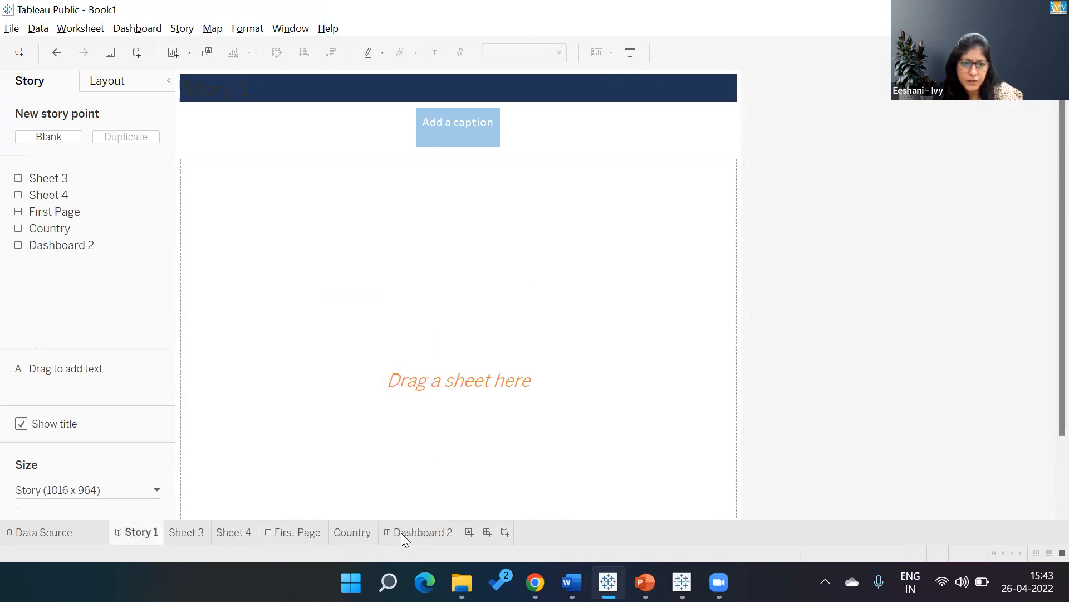
right_click(363, 533)
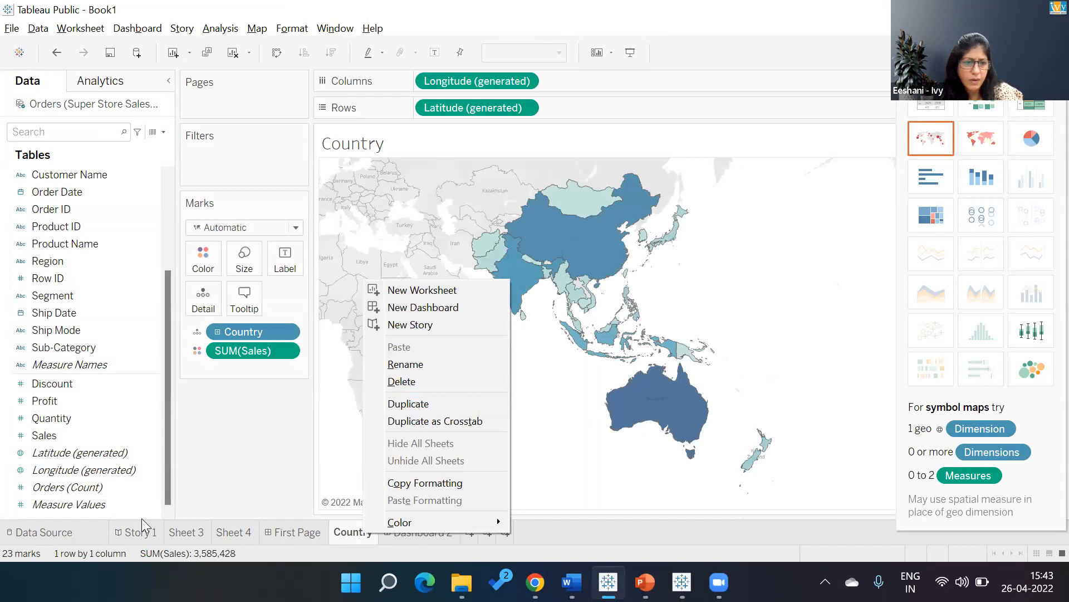
click(250, 445)
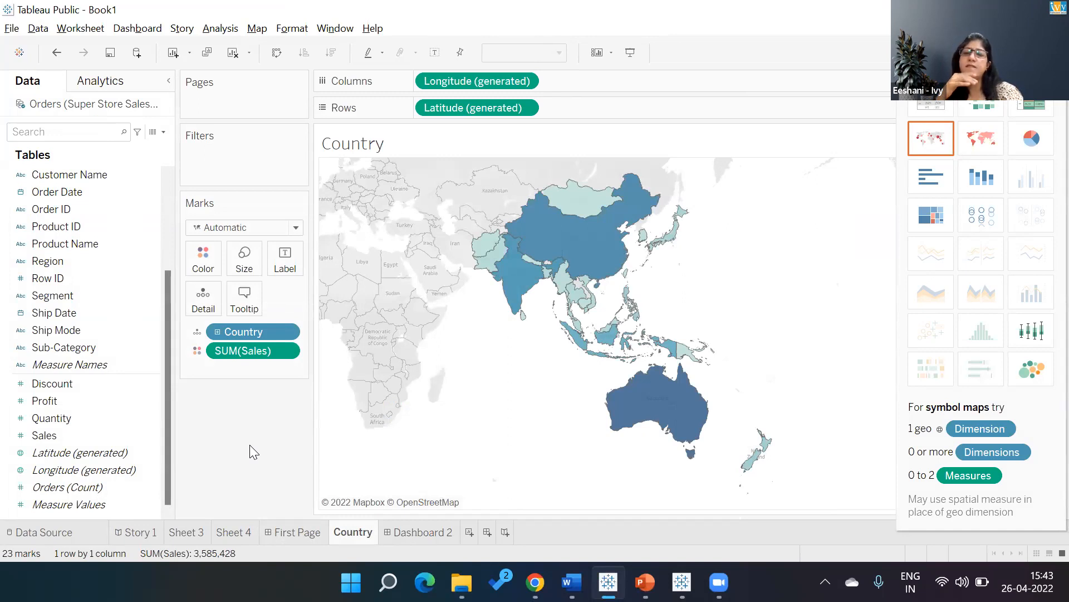
Unhide all hidden sheets of the workbook.
click(420, 532)
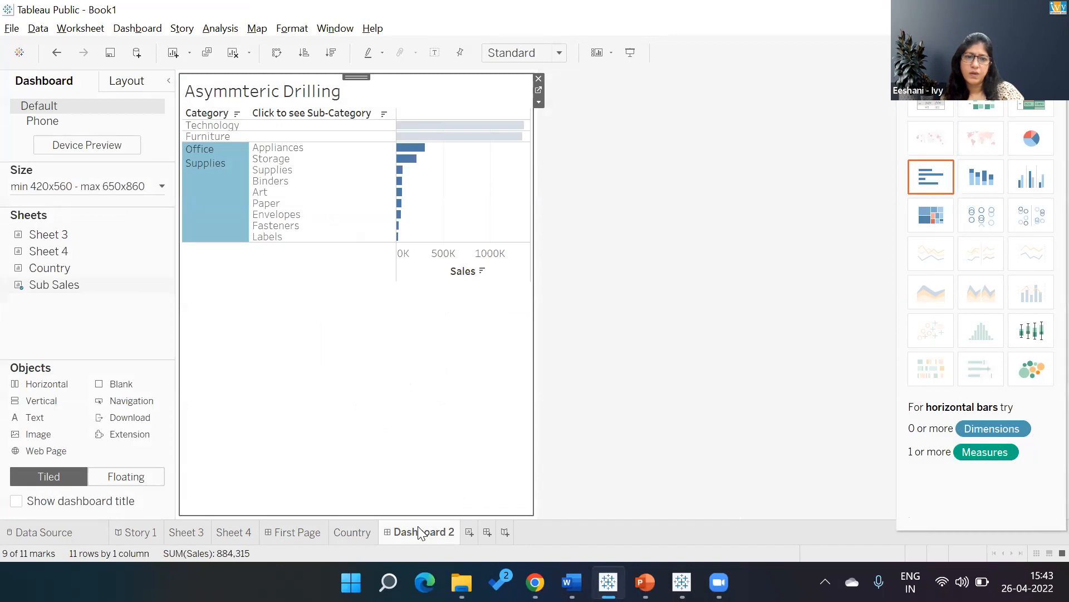
click(345, 533)
right_click(405, 536)
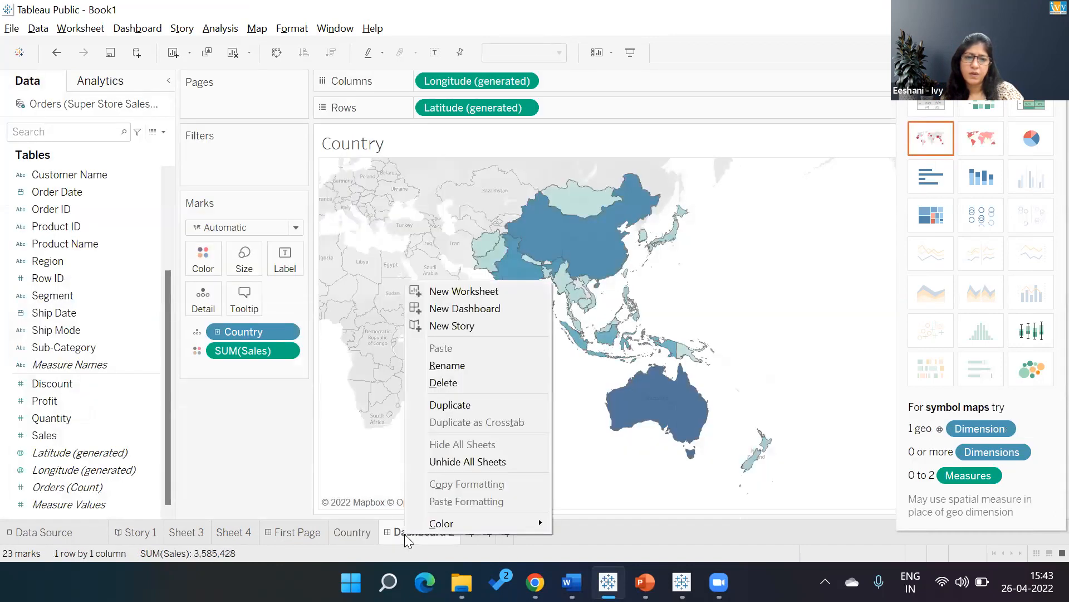
click(454, 463)
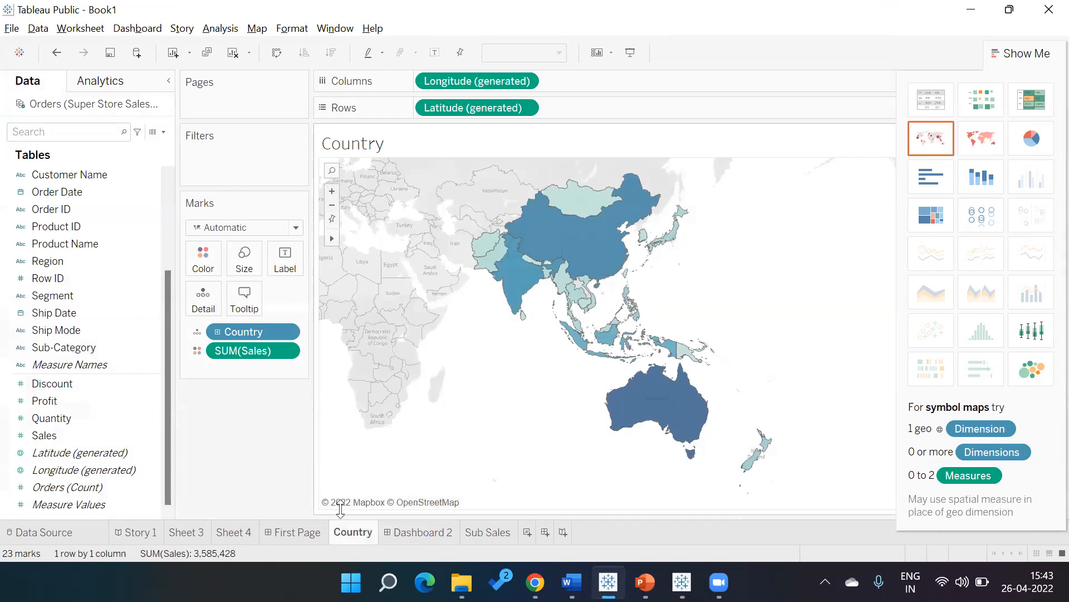
Preview Story 1 in presentation mode and return to editing it.
mouse_move(346, 534)
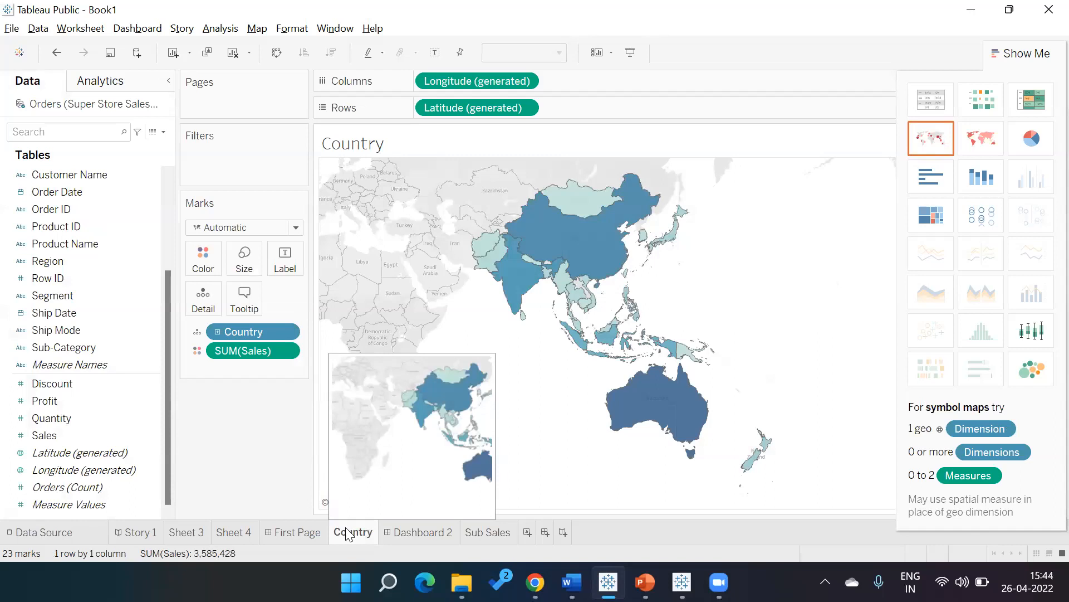
click(149, 534)
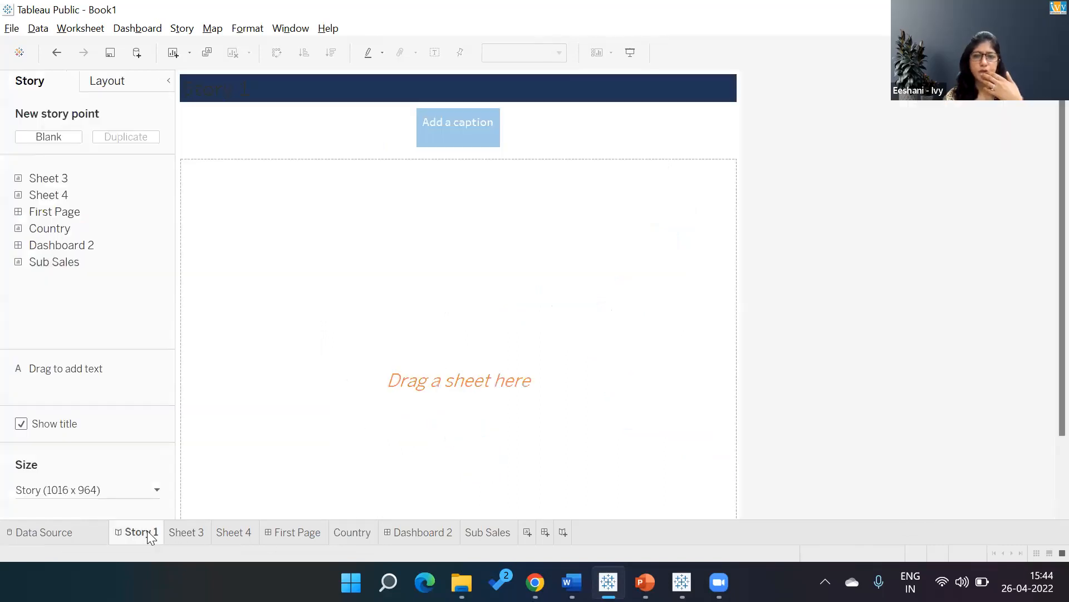
click(632, 53)
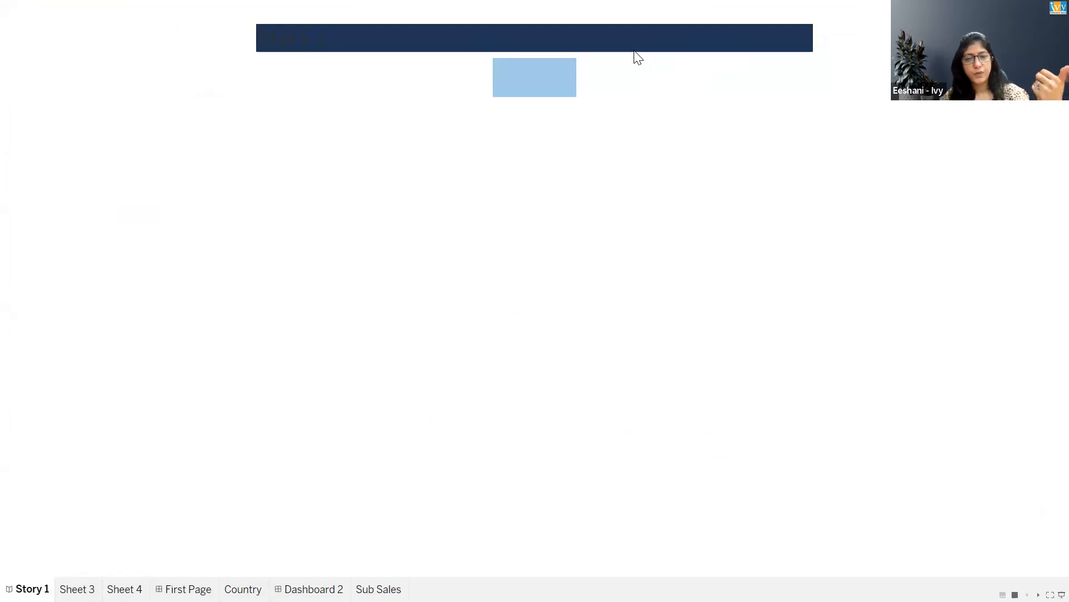
key(Escape)
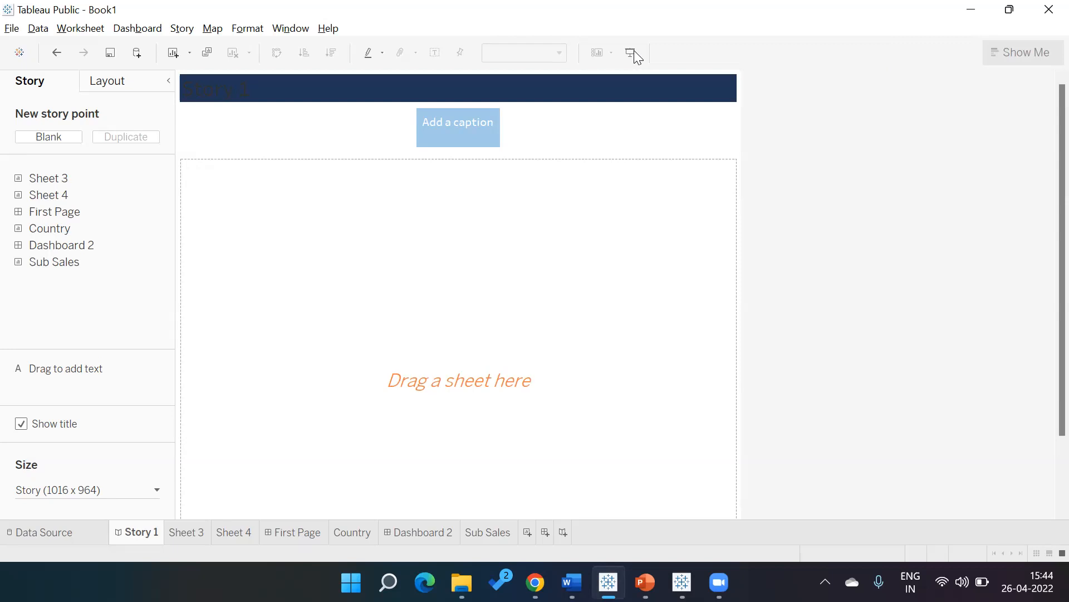
Caption the blank story point "SuperStore - Analysis".
click(448, 129)
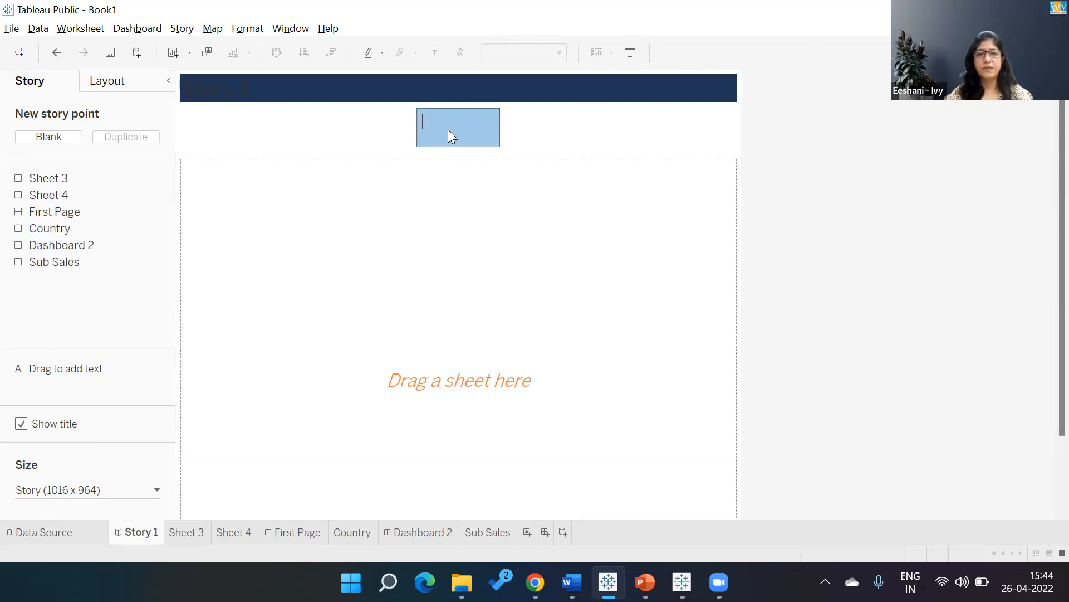
text(SuperStore)
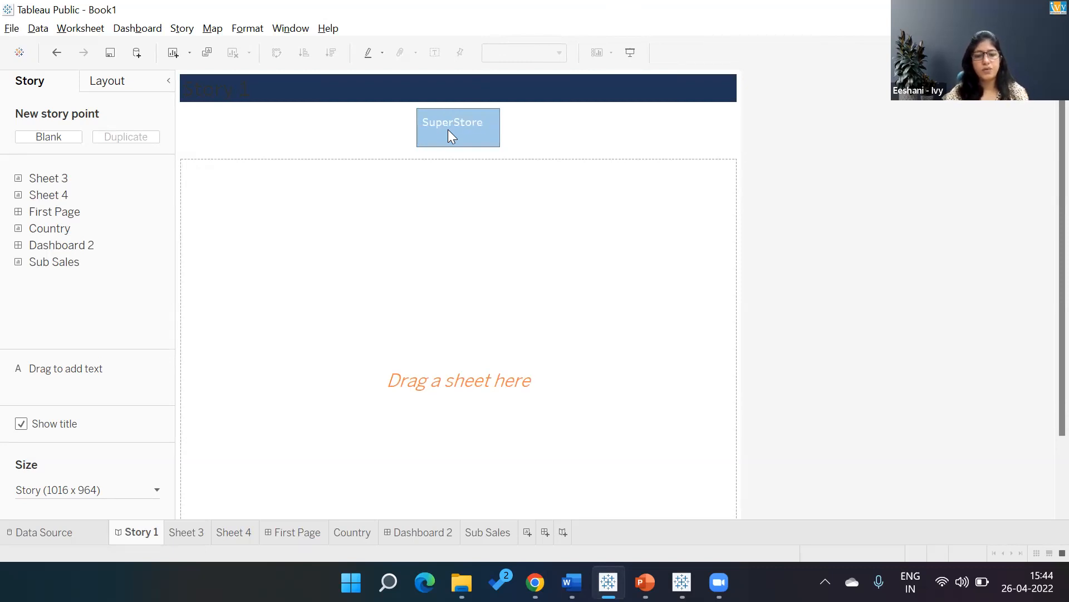
text( - Analysis)
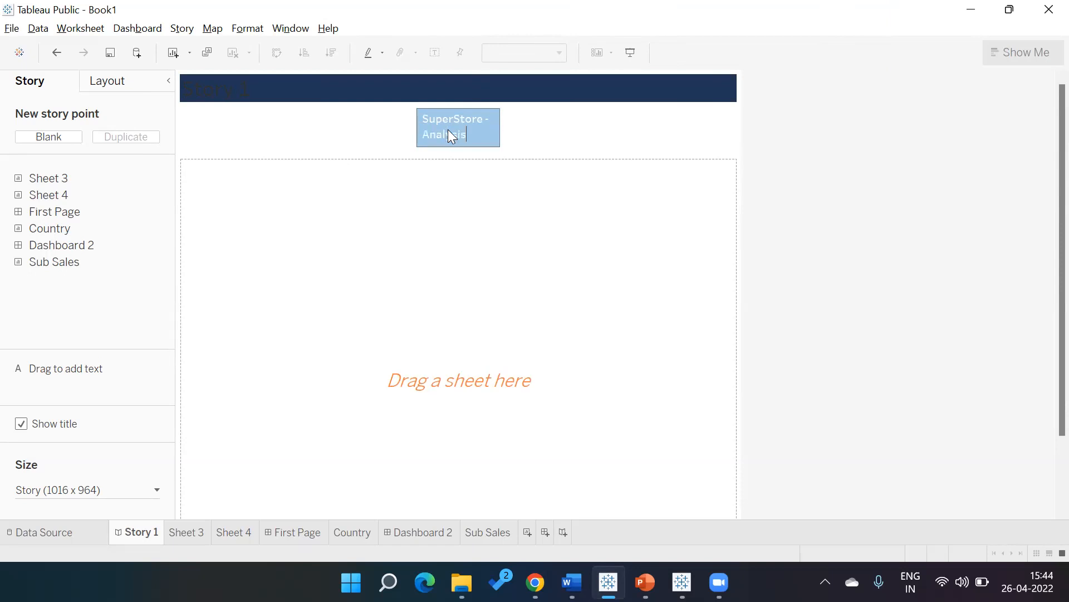
Replace the sheet-name placeholder in the story title with "STORY EXAMPLE".
double_click(401, 98)
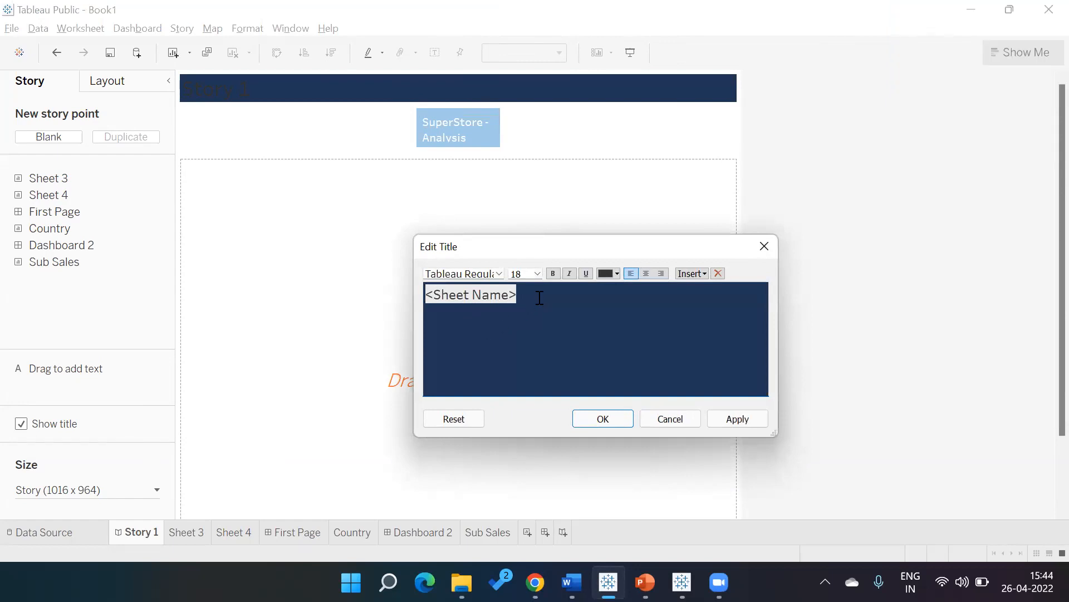
text(Trying)
key(ctrl+a)
key(BackSpace)
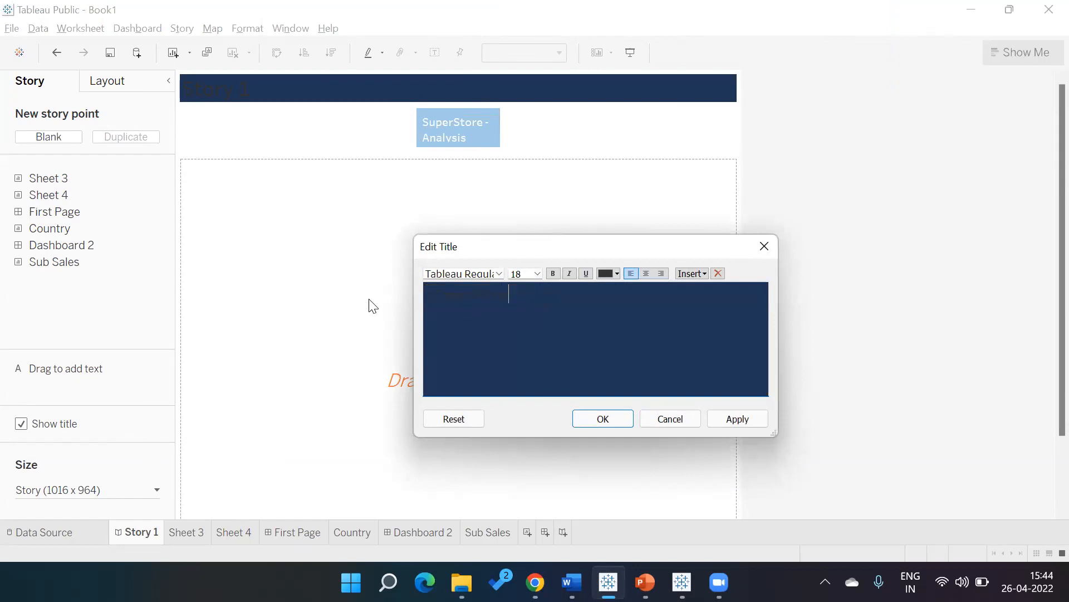
text(Sa)
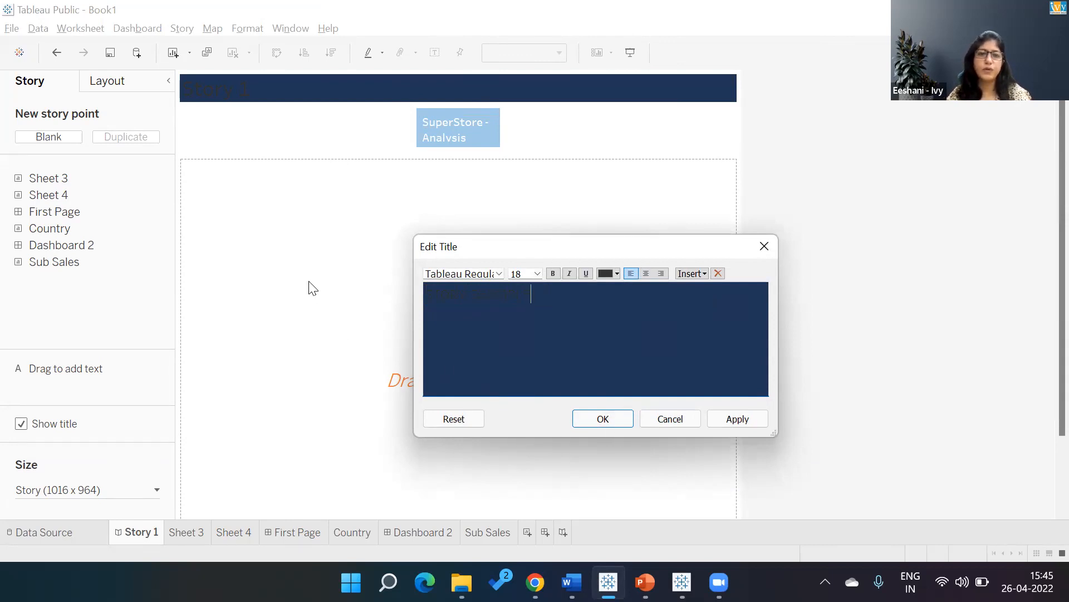
click(716, 419)
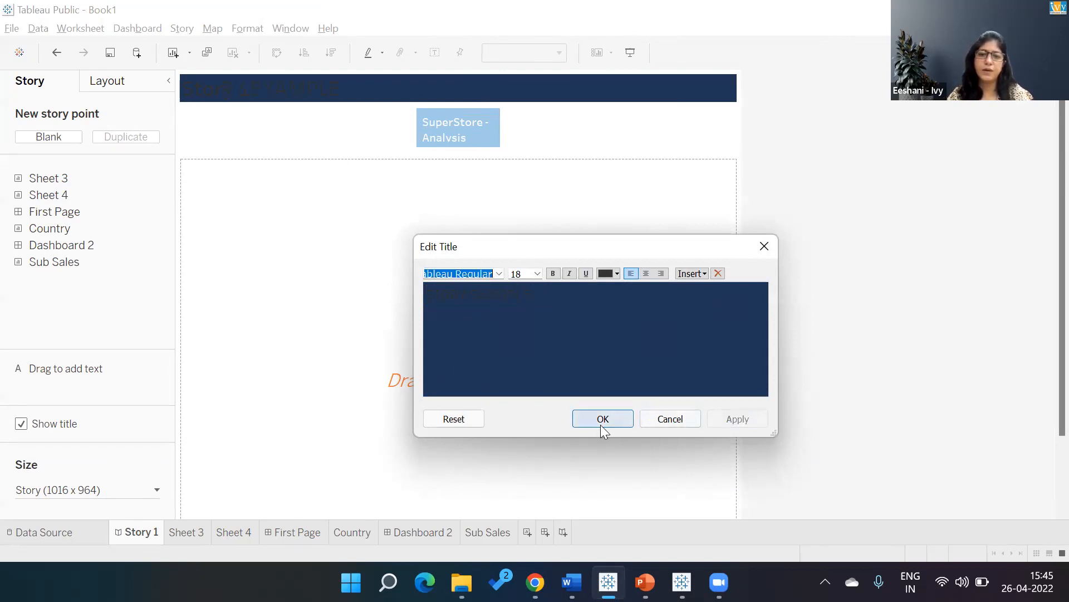
click(602, 421)
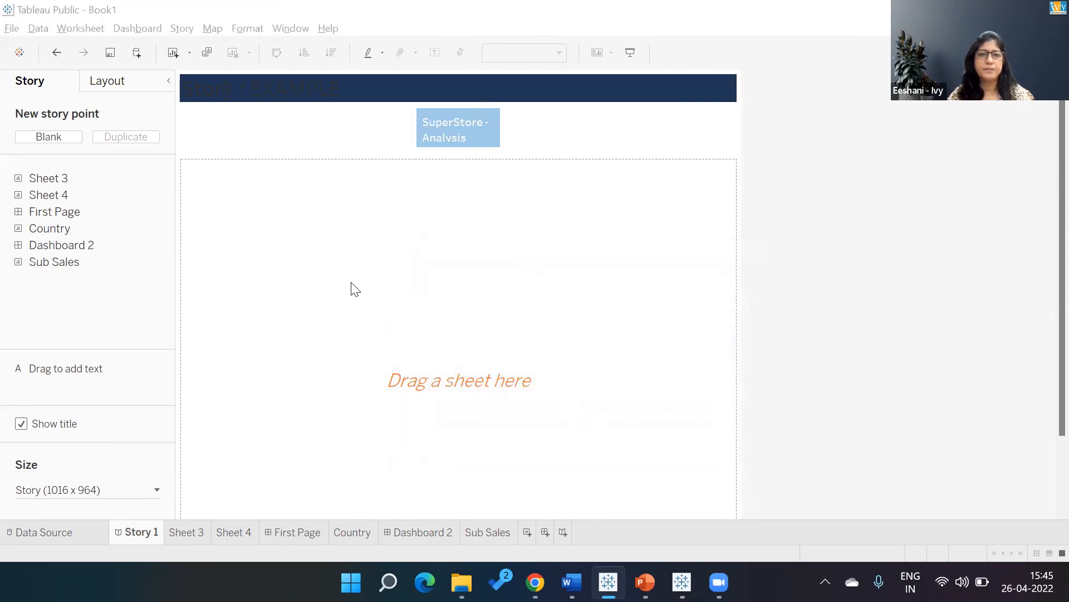
Format the story title text in bold and a very light grey that reads against the navy shading.
double_click(232, 96)
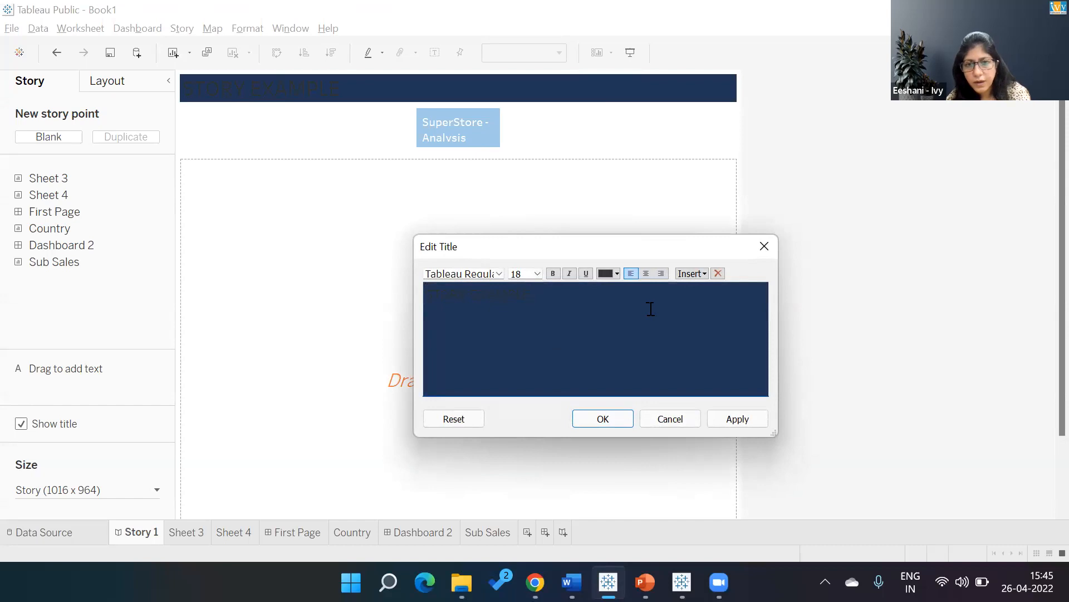
key(shift+Left)
key(shift+Left)
key(shift+Left)
key(shift+Left)
key(shift+Left)
key(shift+Left)
key(shift+Left)
key(shift+Left)
key(shift+Left)
key(shift+Left)
key(shift+Left)
key(shift+Left)
key(shift+Left)
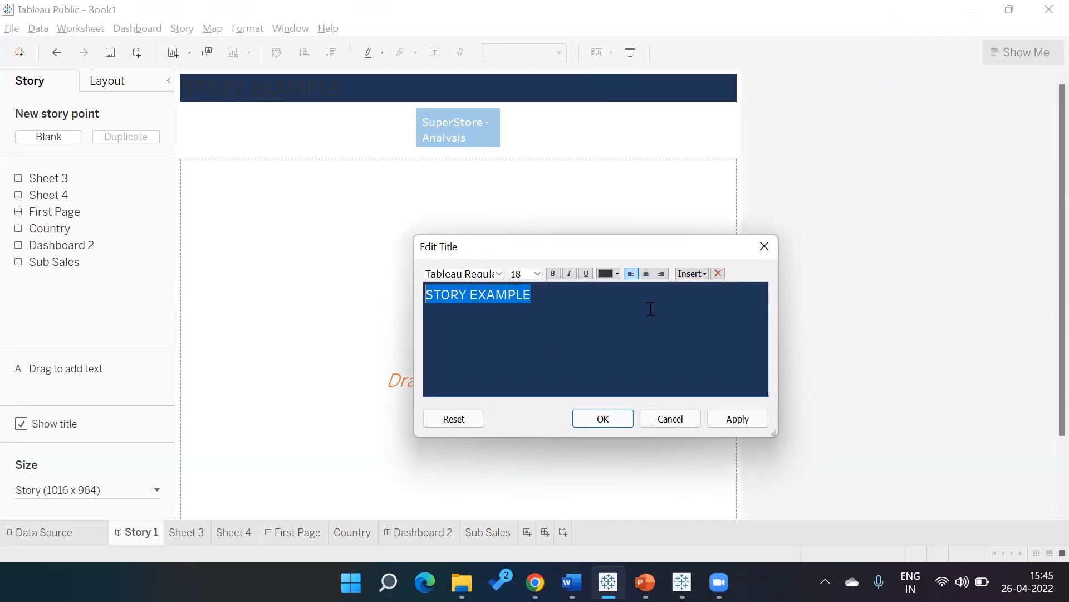
click(617, 276)
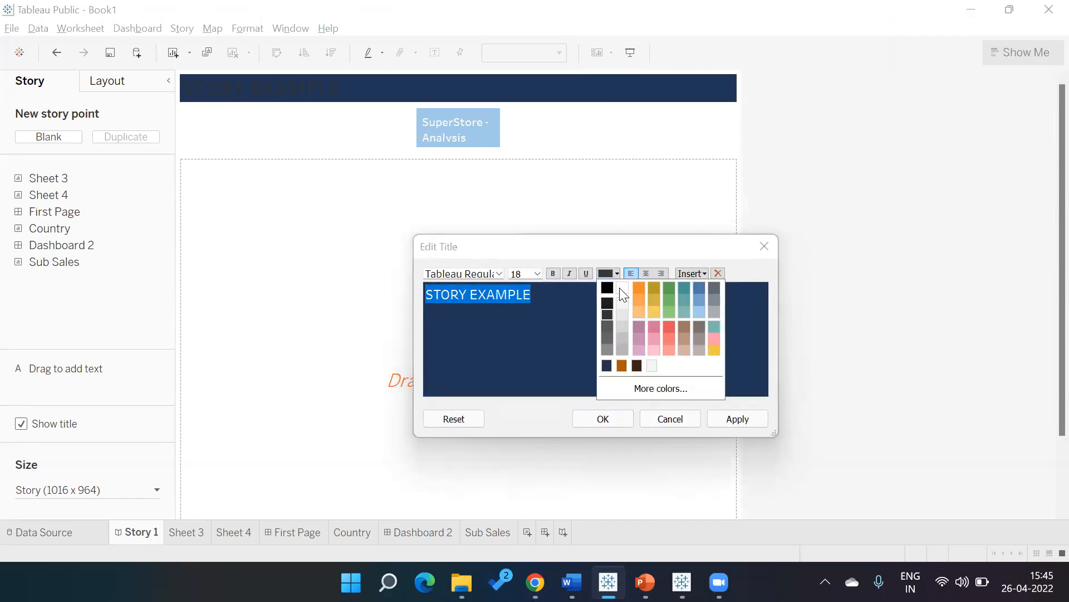
click(617, 321)
click(552, 272)
click(605, 421)
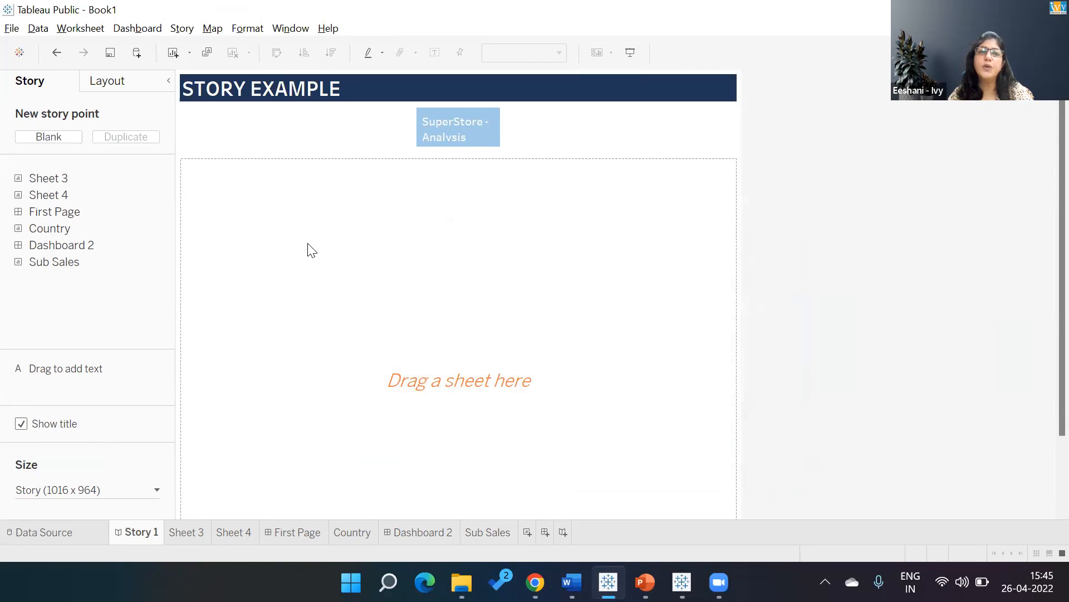
Place the First Page dashboard in the "SuperStore - Analysis" story point and make its caption box wider and taller.
drag(52, 213, 265, 243)
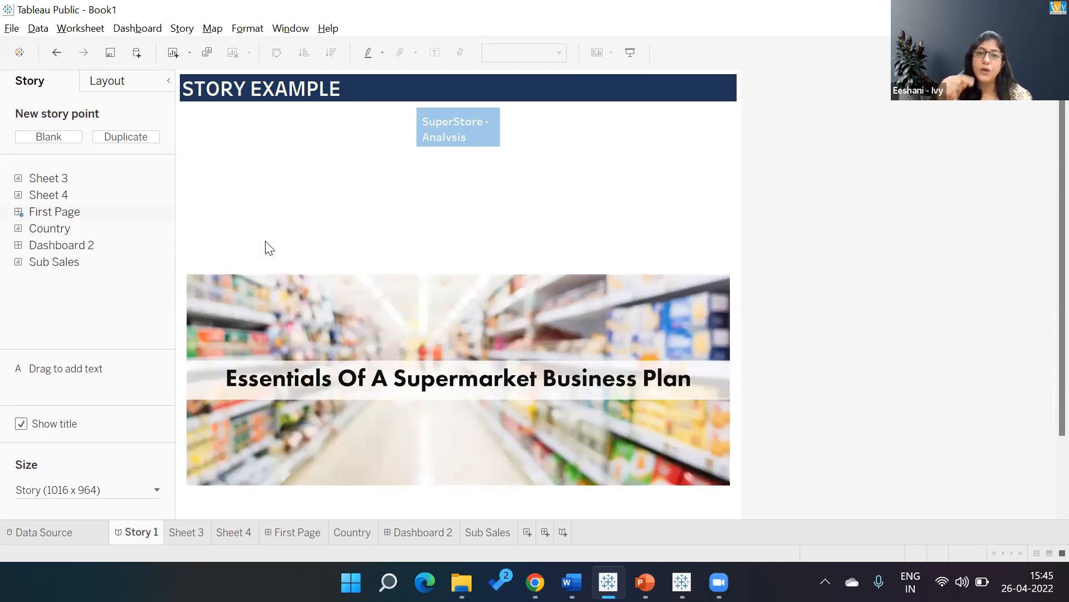
click(445, 122)
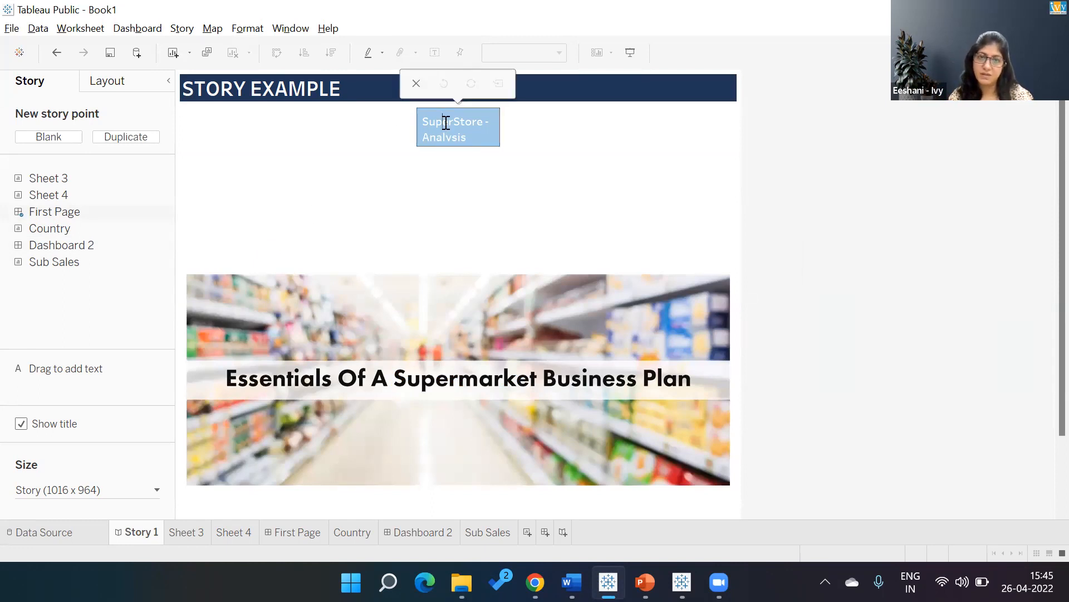
drag(408, 129, 390, 129)
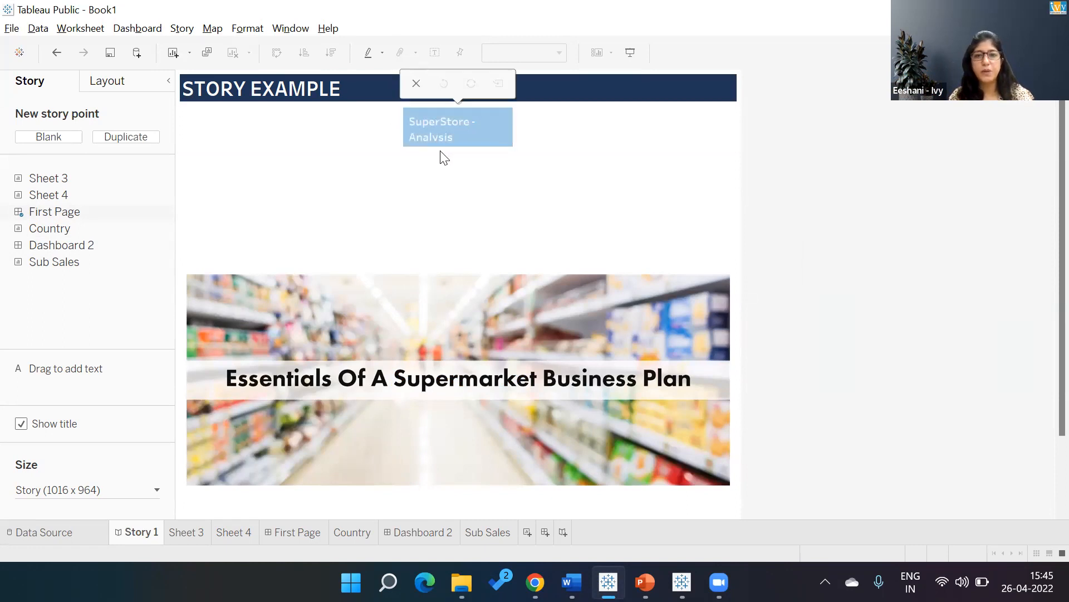
drag(438, 145, 437, 162)
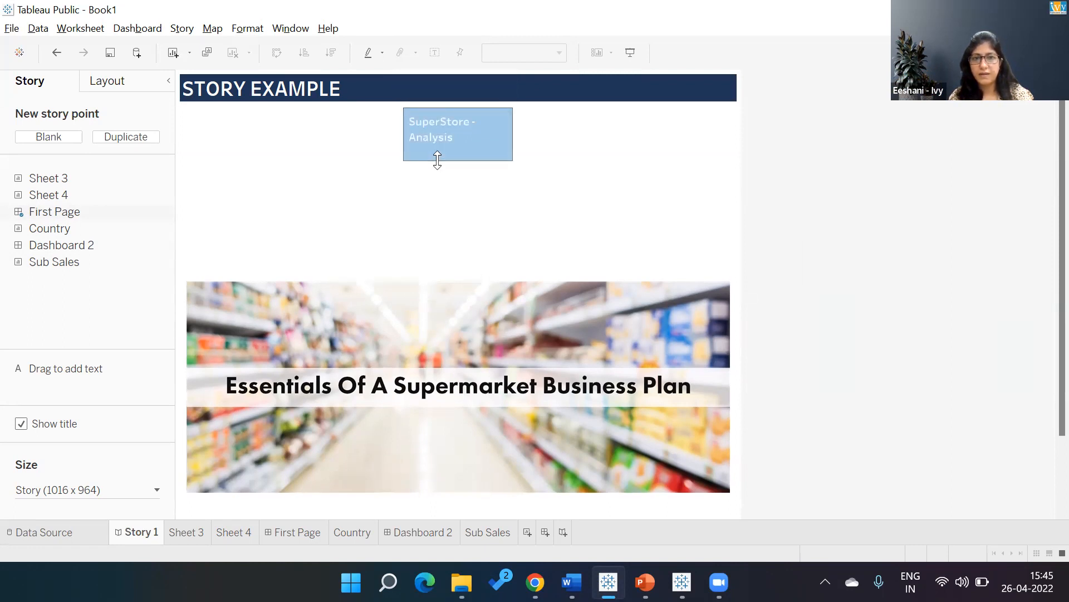
Add a blank story point captioned "Country Overview" and place the Country sheet in it.
click(43, 137)
double_click(518, 138)
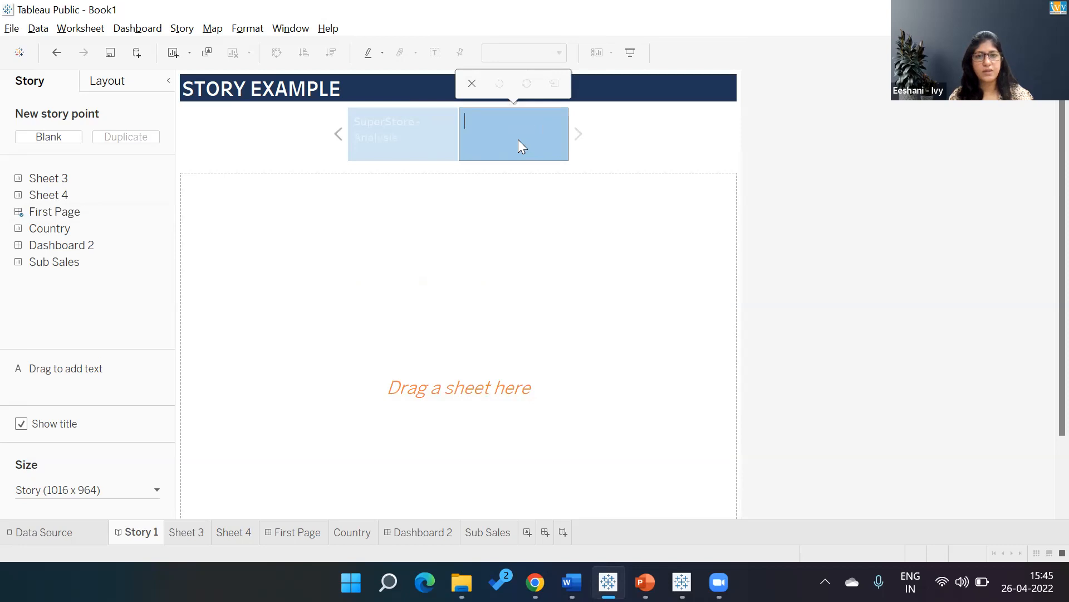
text(cOUNTR)
key(BackSpace)
key(BackSpace)
key(BackSpace)
key(BackSpace)
key(BackSpace)
key(BackSpace)
text(Countr)
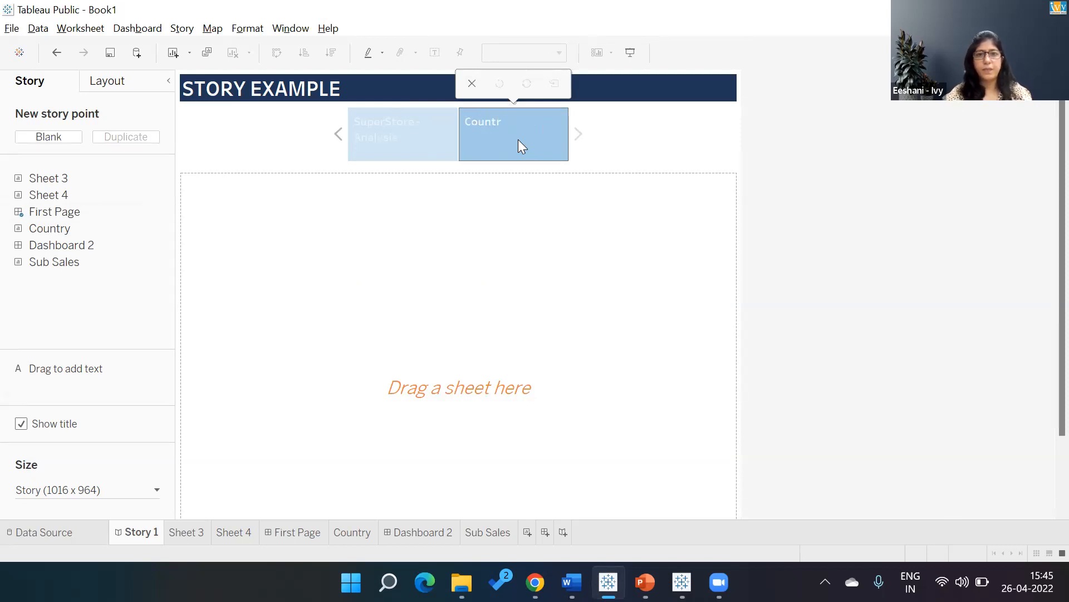
text(y Overvuew)
key(BackSpace)
key(BackSpace)
key(BackSpace)
text(iew)
click(502, 173)
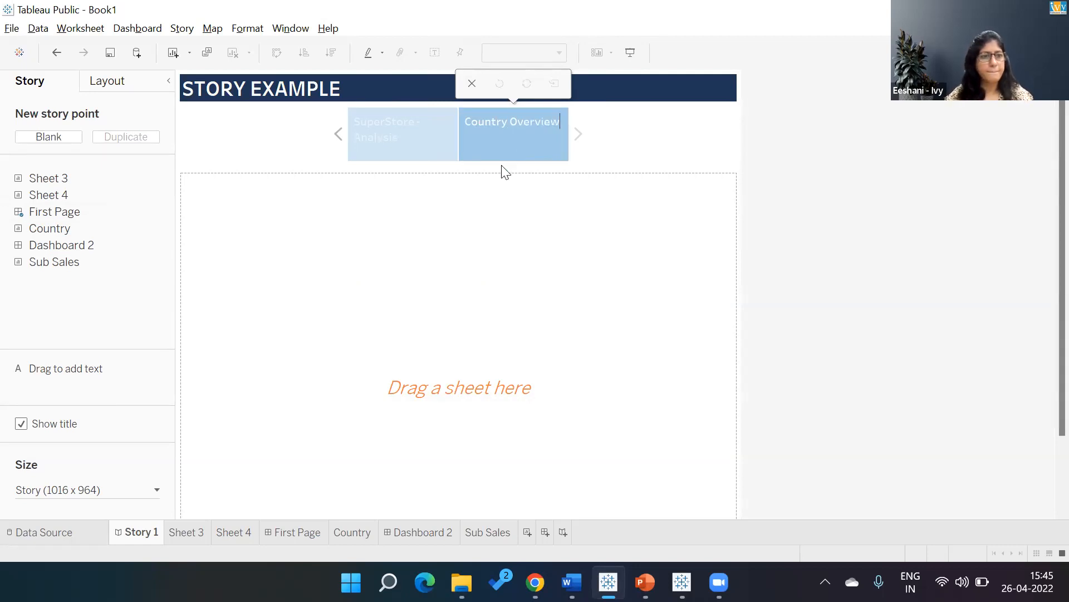
drag(52, 237, 293, 259)
Add another blank story point captioned "Category Overview" and place the Sub Sales sheet in it.
click(59, 144)
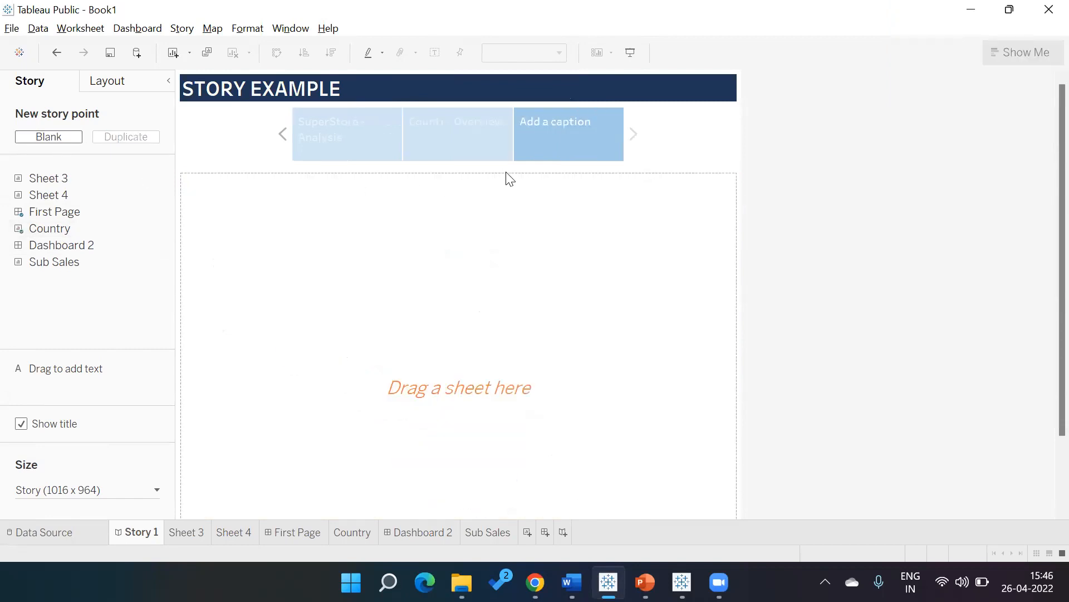
double_click(555, 138)
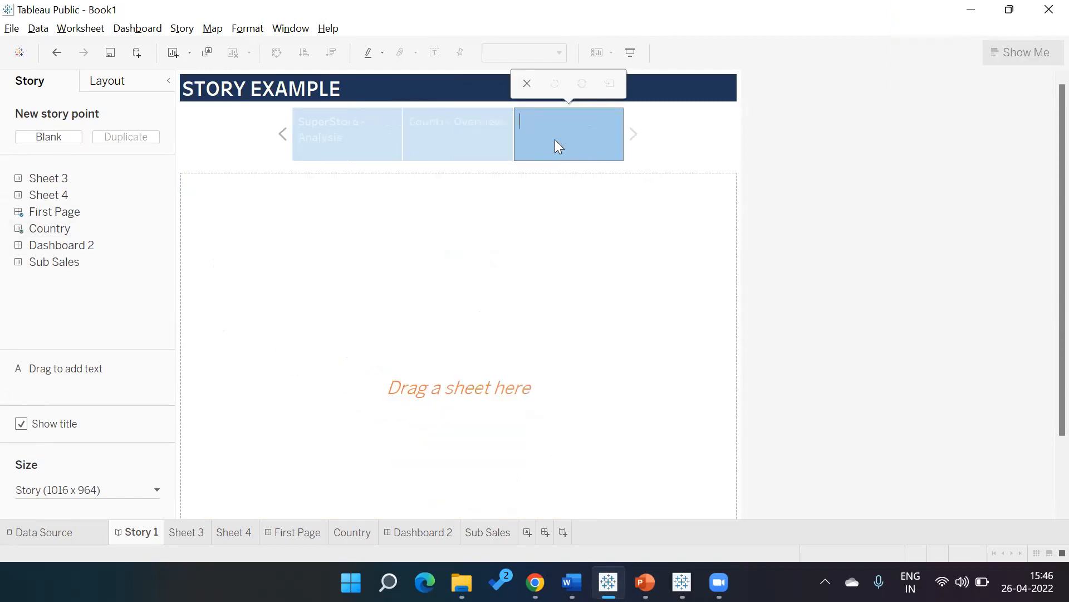
text(Category Overview)
click(369, 266)
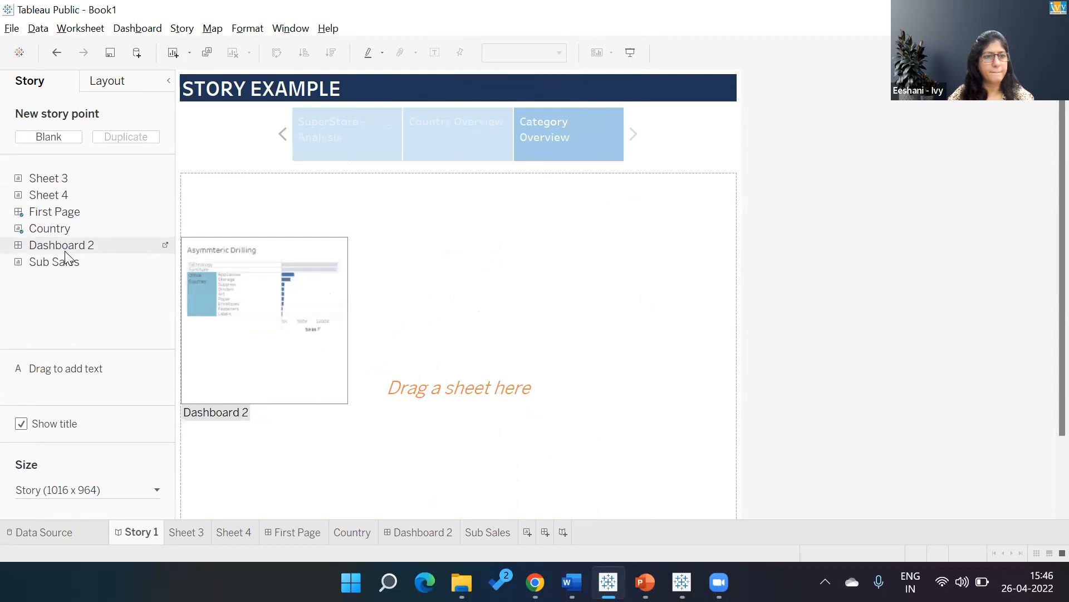
drag(65, 262, 352, 266)
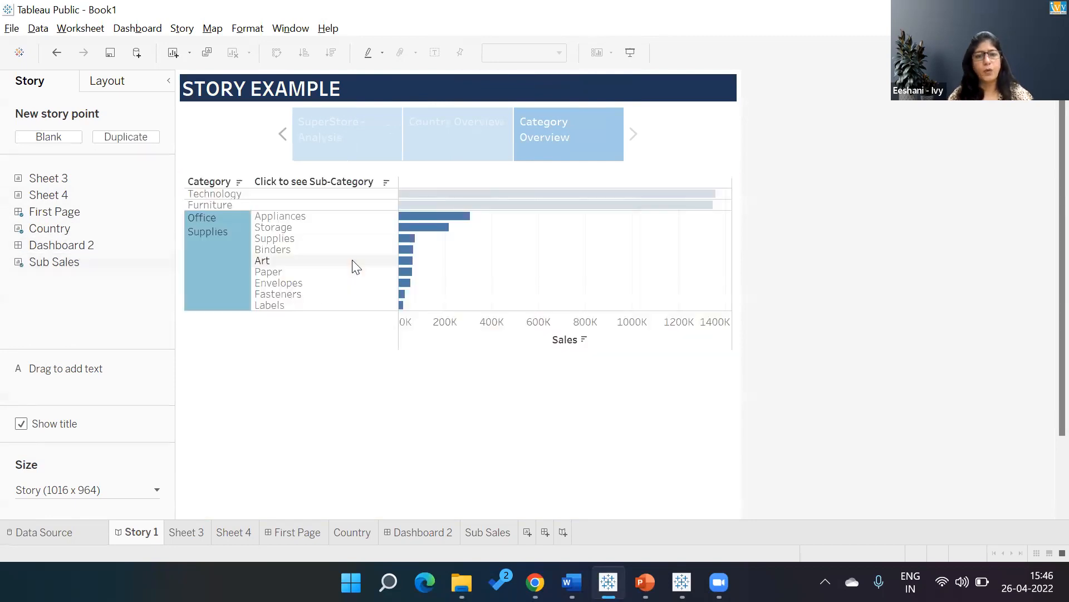
Start saving the workbook to Tableau Public and sign in with the account e-mail and password.
click(17, 29)
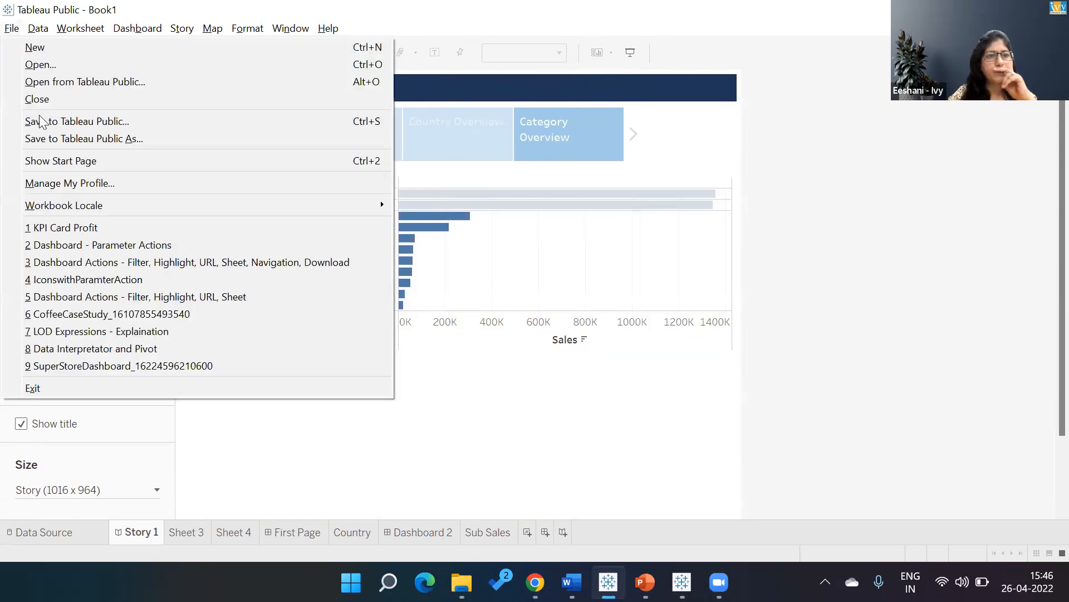
click(42, 121)
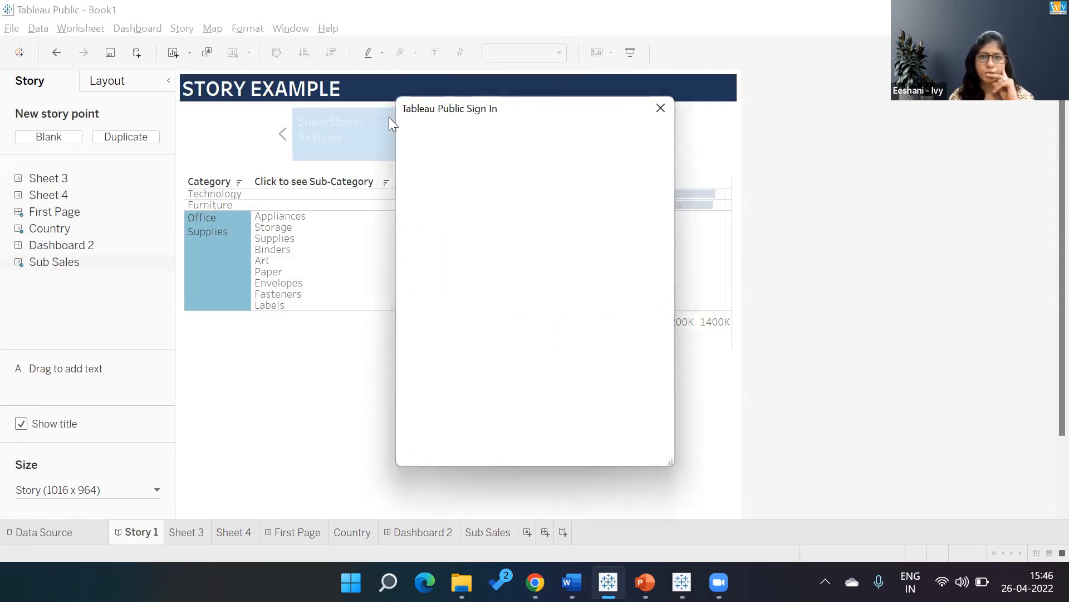
key(Tab)
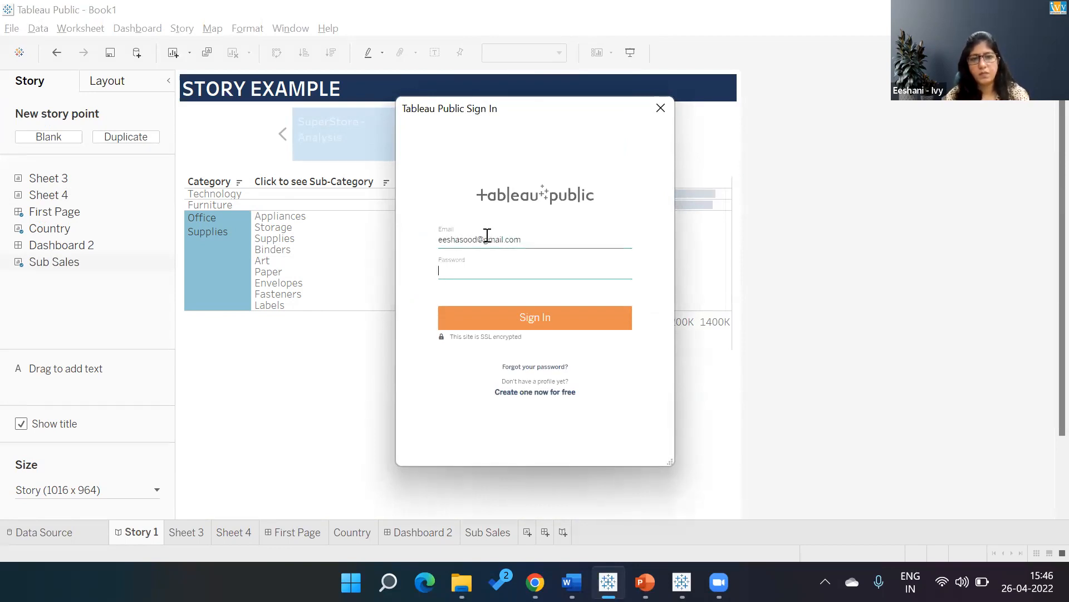
text(•••••••••)
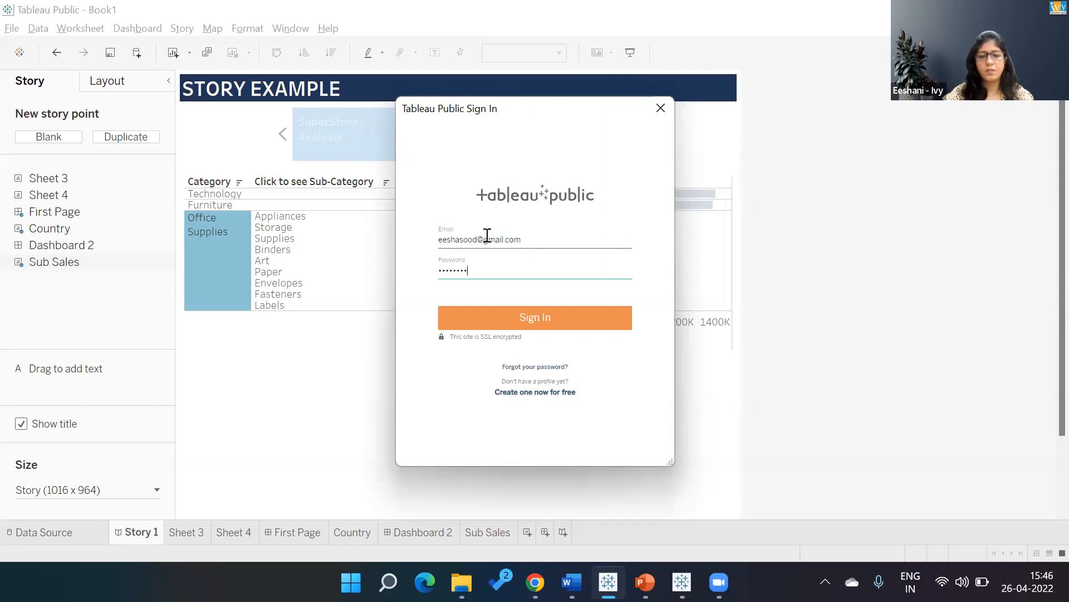
click(499, 329)
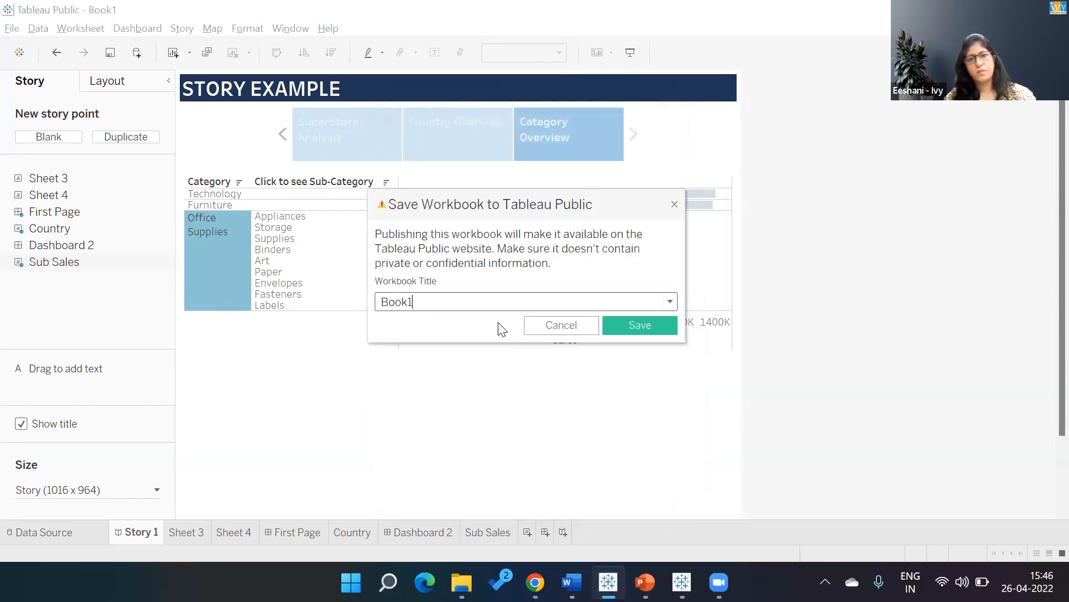
Title the workbook "Story Example" and publish it to Tableau Public.
key(BackSpace)
key(BackSpace)
key(BackSpace)
key(BackSpace)
key(BackSpace)
text(Story)
text(p)
key(BackSpace)
key(BackSpace)
key(BackSpace)
text(am)
key(BackSpace)
text(mple)
click(627, 333)
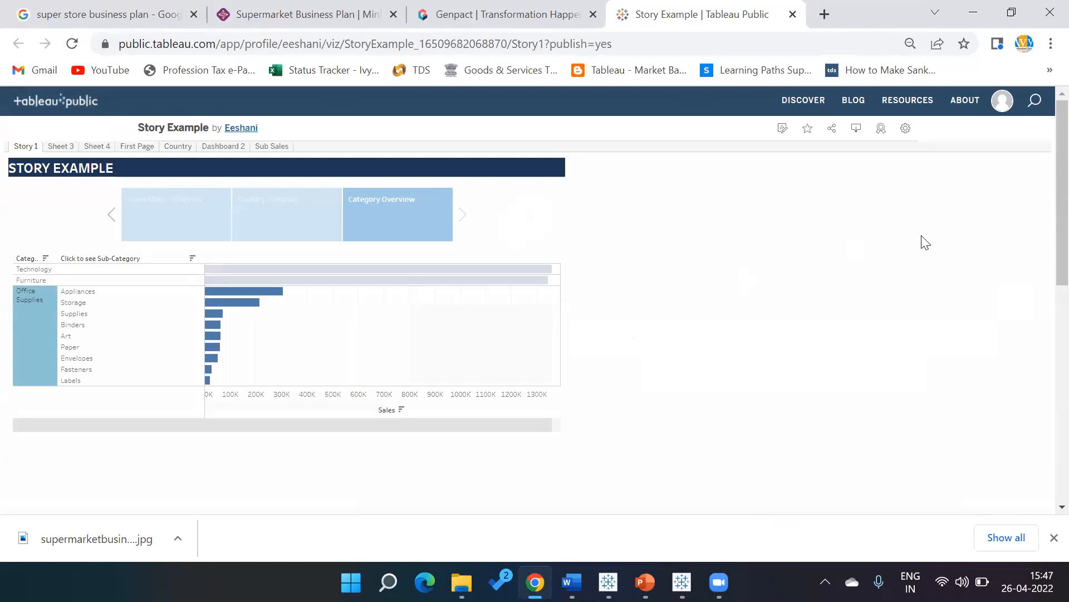
Turn off Show Sheets in the published viz's settings so that its sheets are not shown as tabs.
click(906, 131)
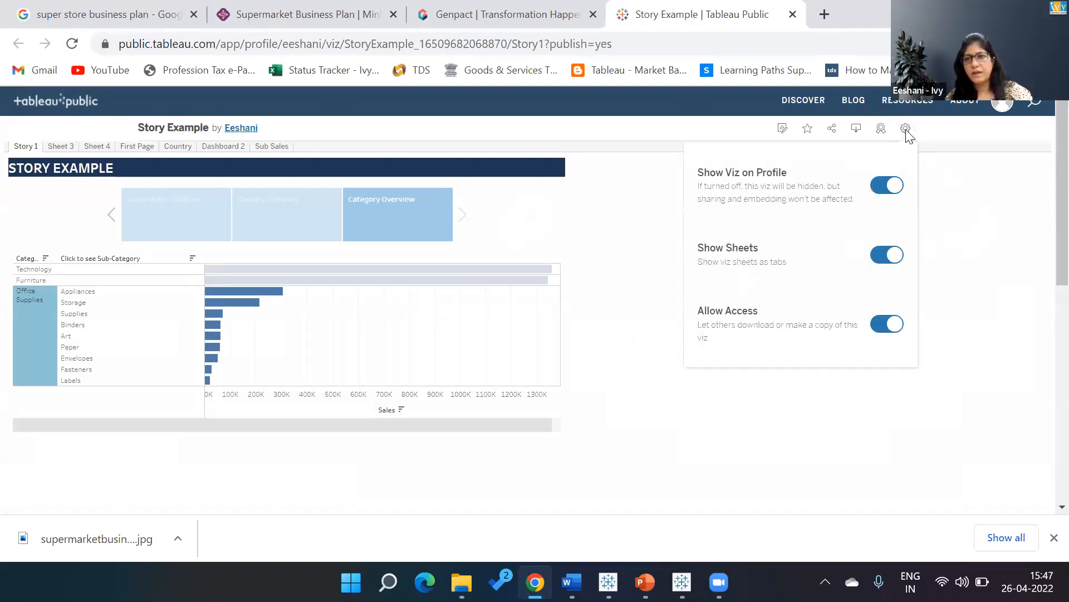
click(886, 254)
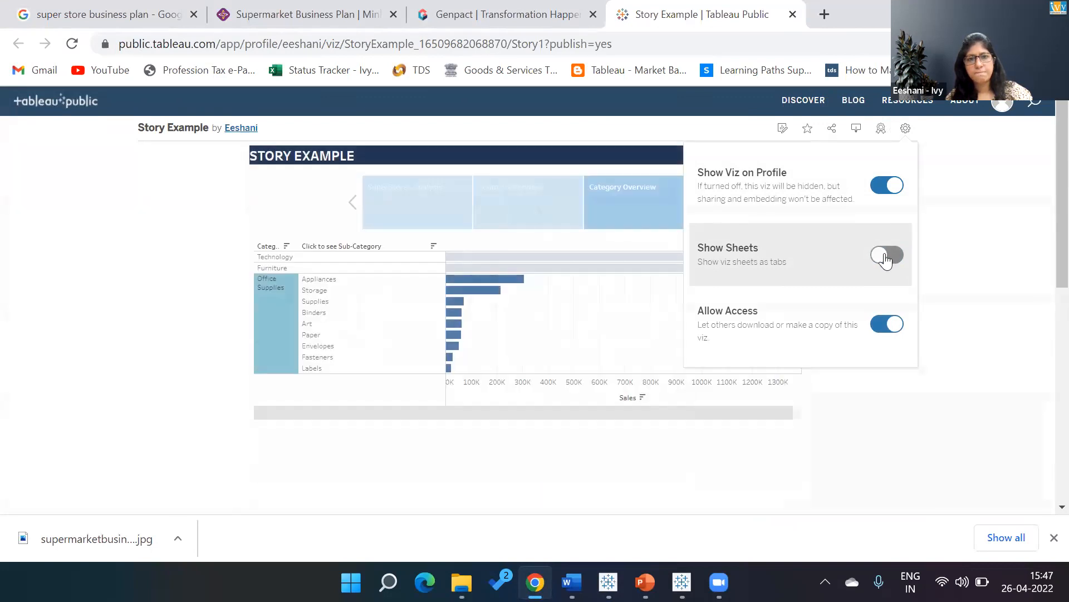
click(975, 251)
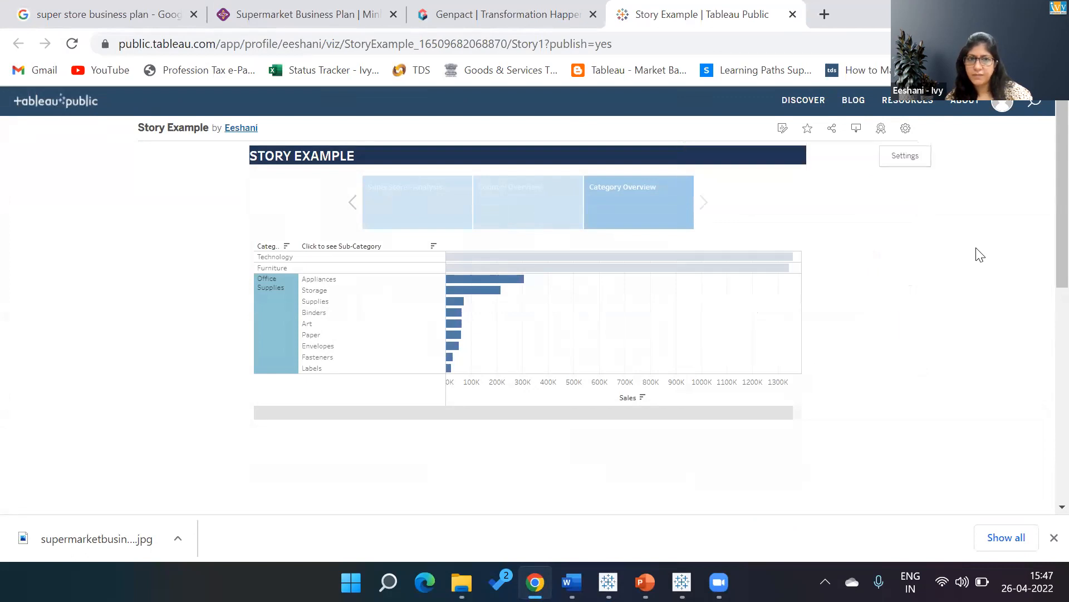
Examine the "SuperStore - Analysis" and "Country Overview" points of the published story.
click(430, 191)
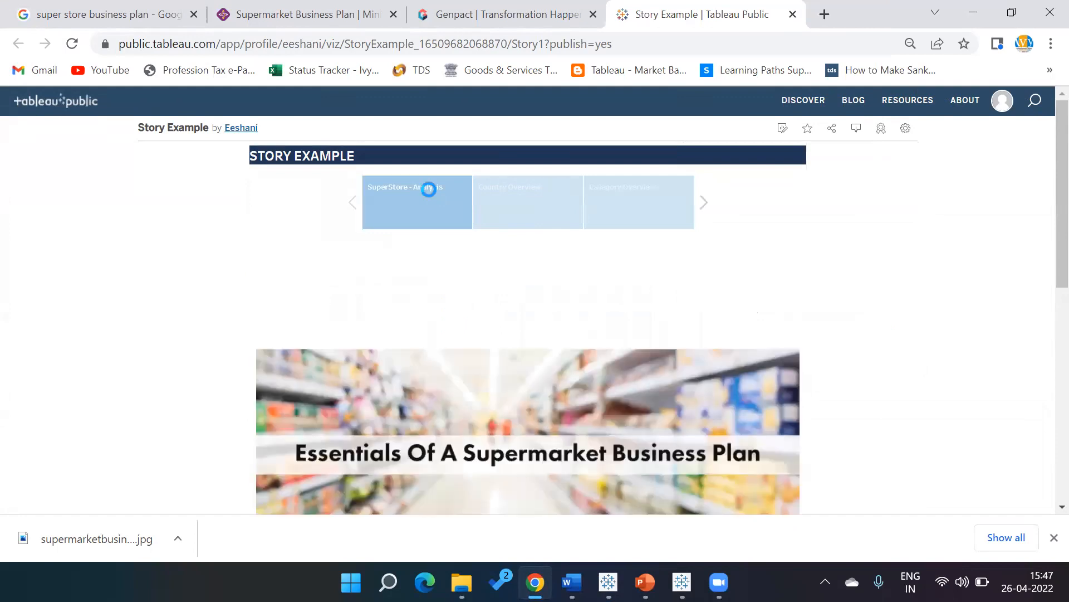
click(531, 201)
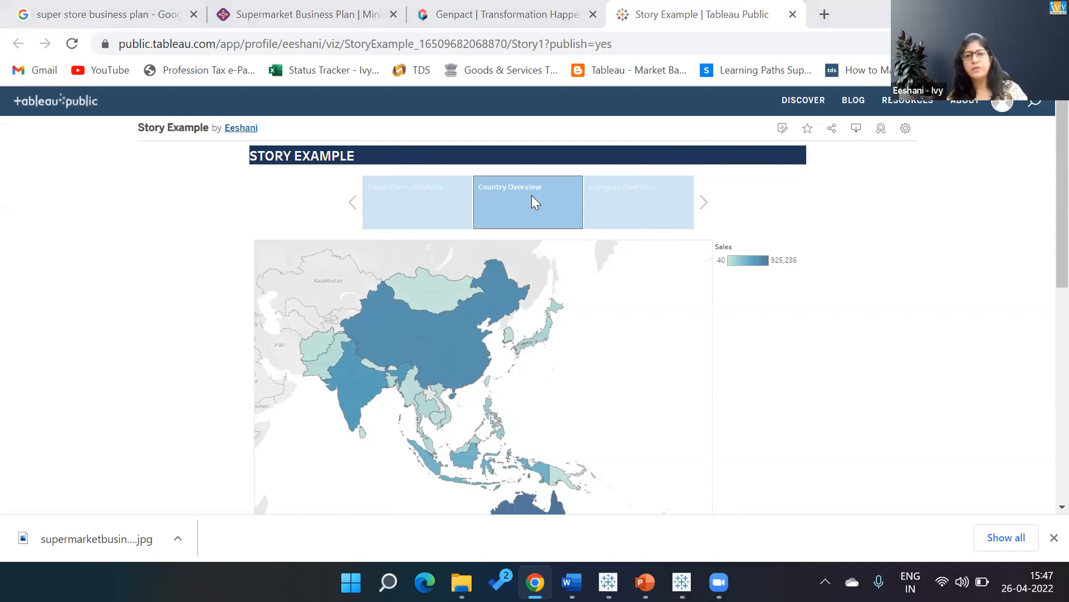
Switch back to the Tableau Public desktop app, clear the category selection in the Category Overview chart, and go to the "SuperStore - Analysis" point.
key(alt+Tab)
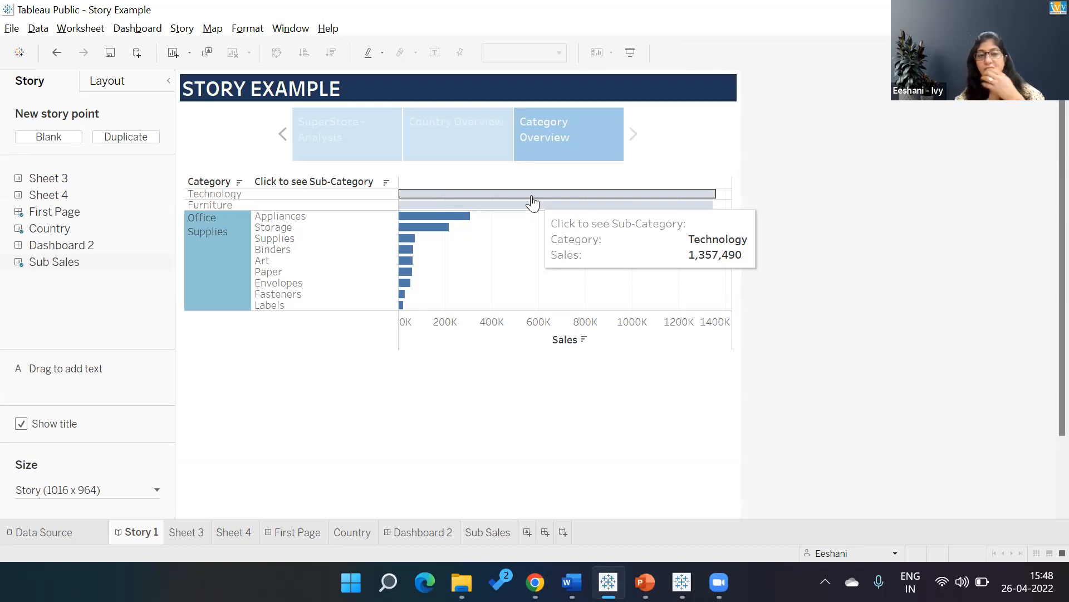
click(210, 204)
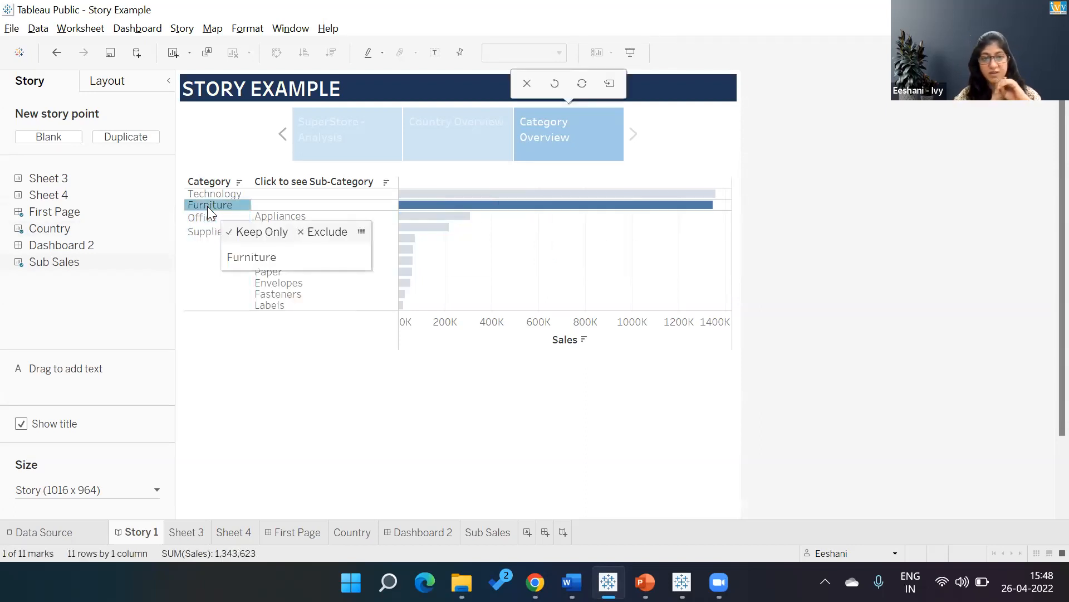
click(207, 206)
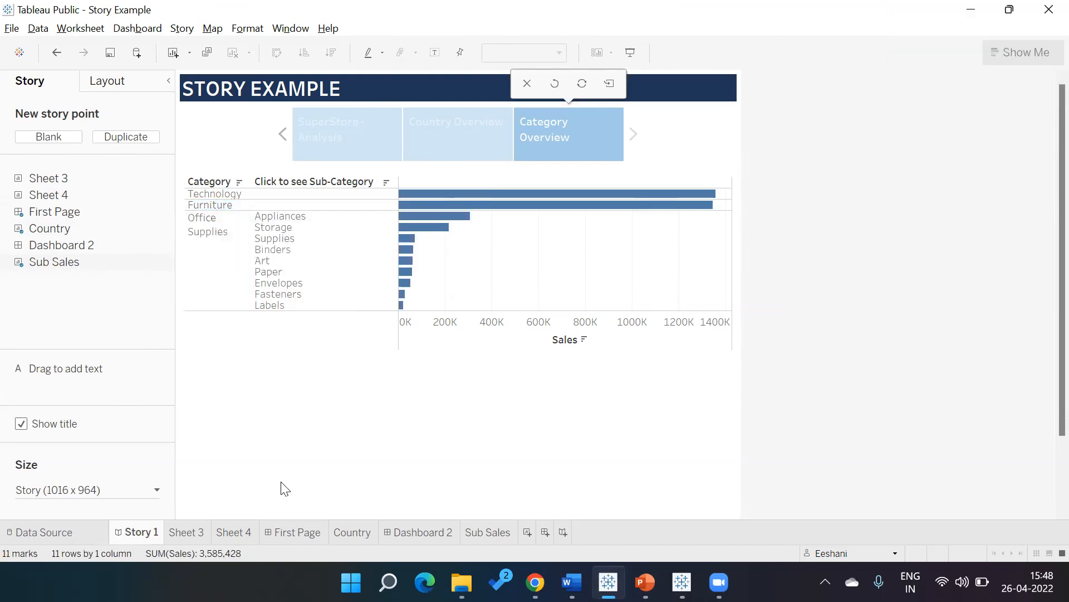
click(332, 127)
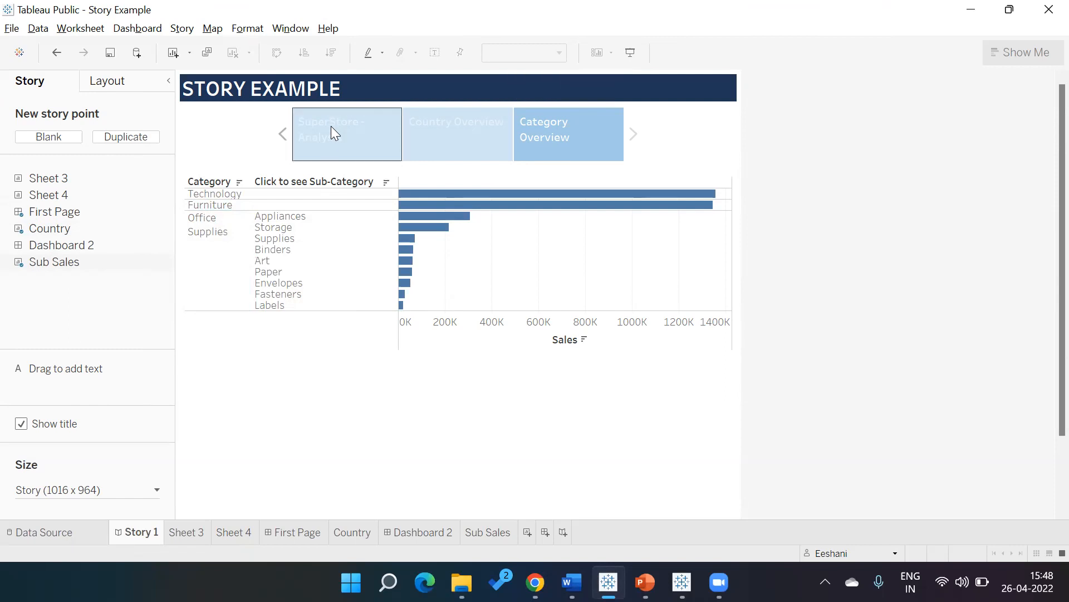
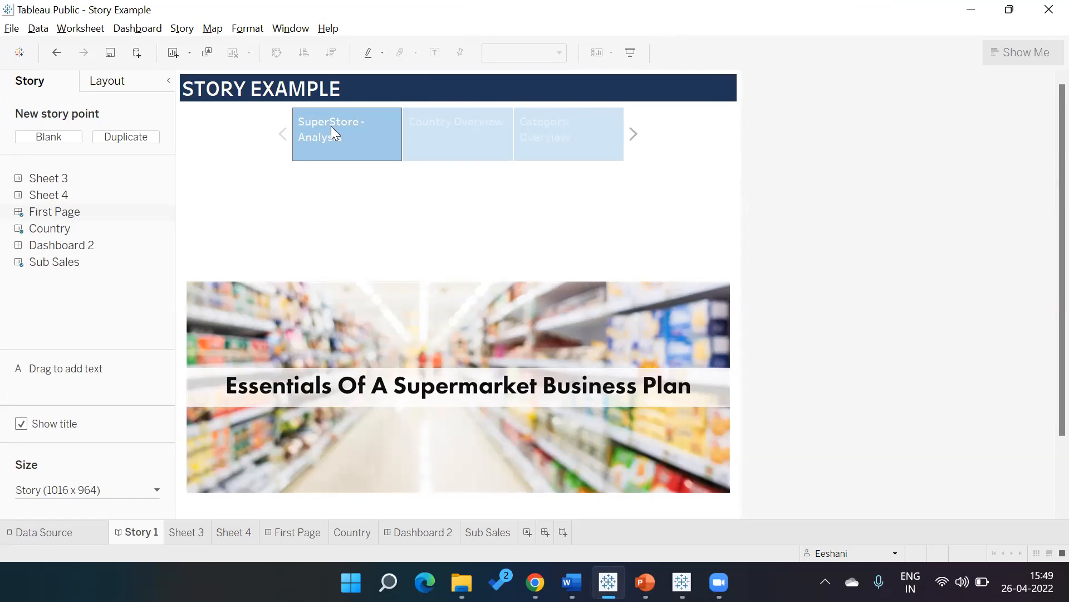
key(alt+Tab)
key(alt+shift+Tab)
key(alt+Tab)
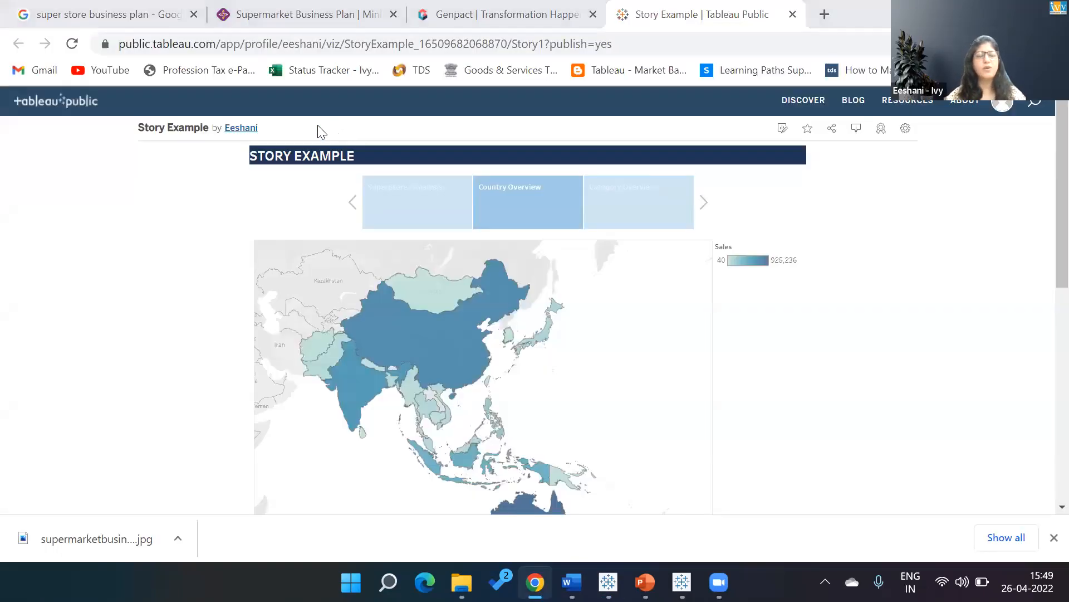
key(alt+Tab)
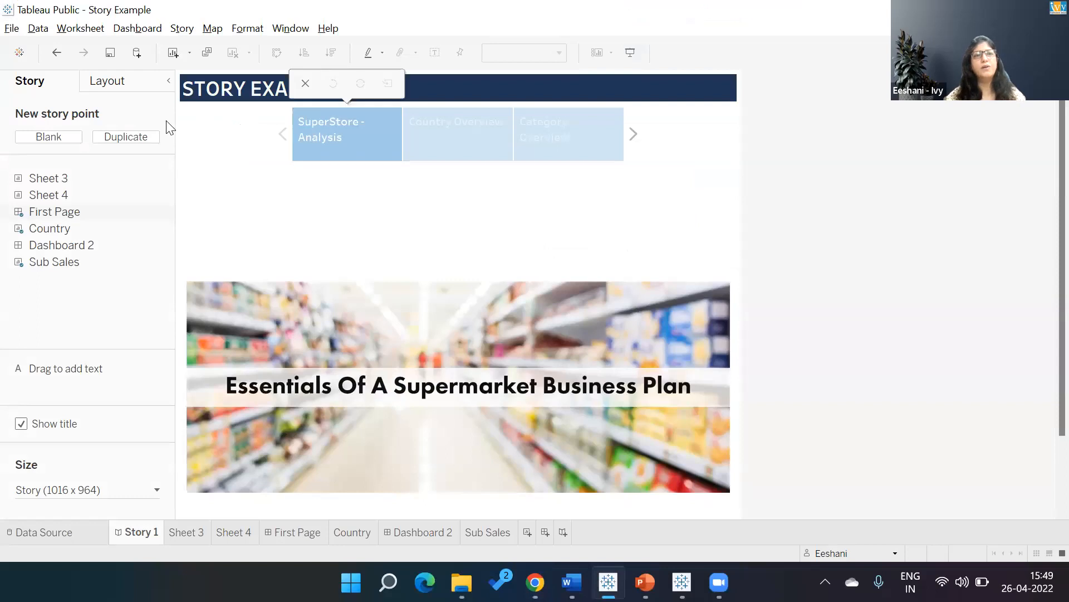
click(12, 28)
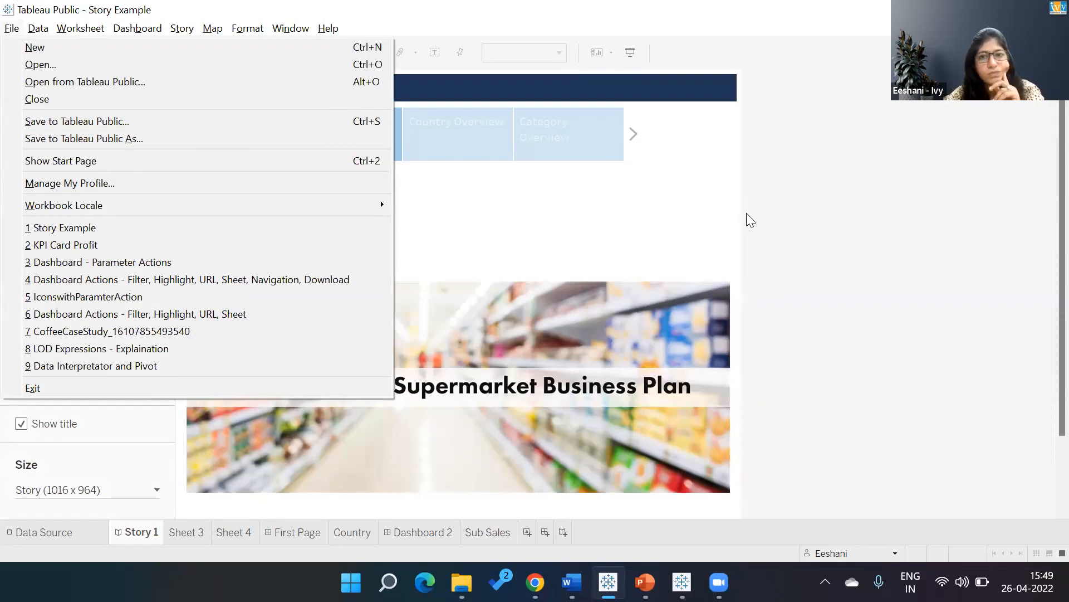
click(826, 185)
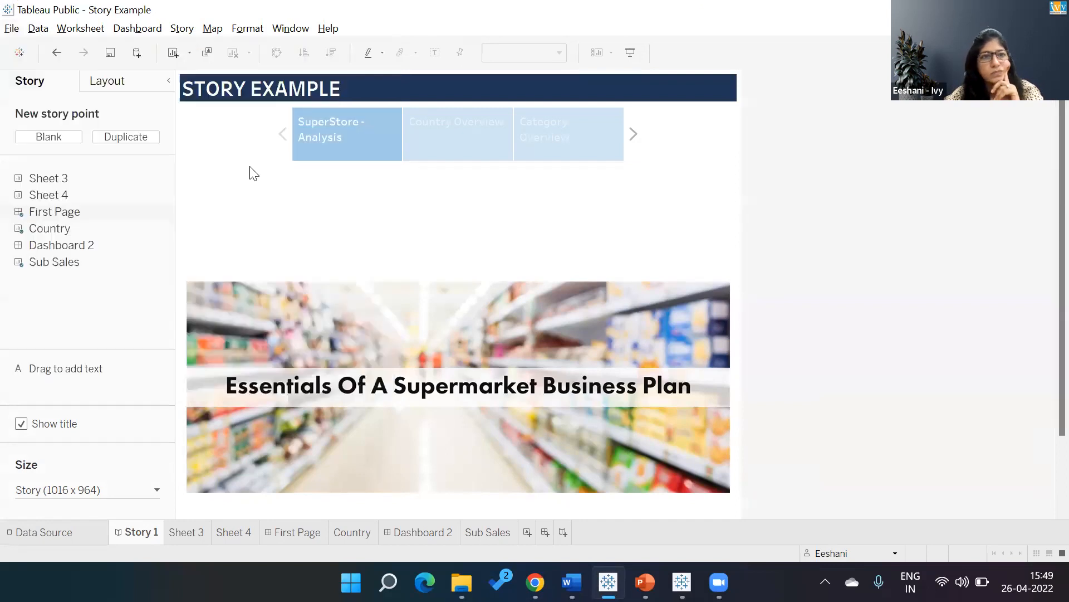
click(182, 30)
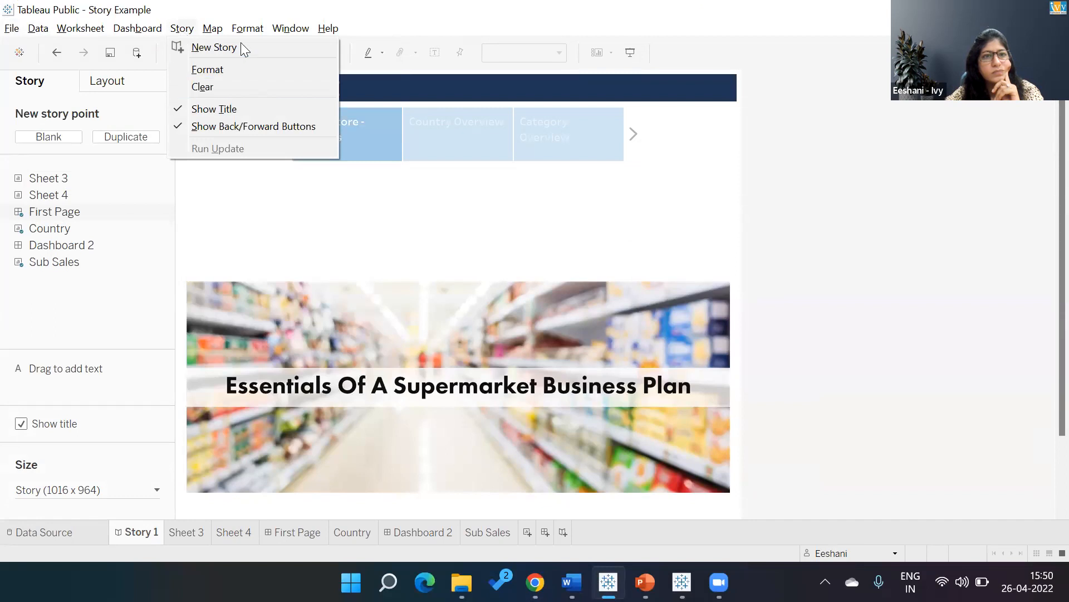
mouse_move(241, 35)
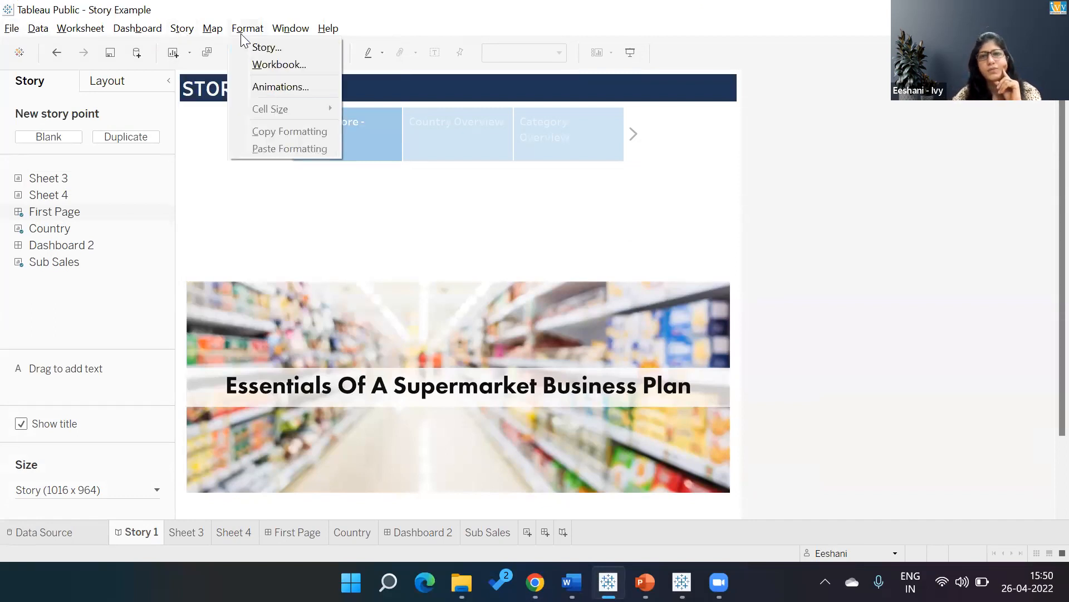
Preview the story full screen in presentation mode and return to the authoring view.
click(628, 53)
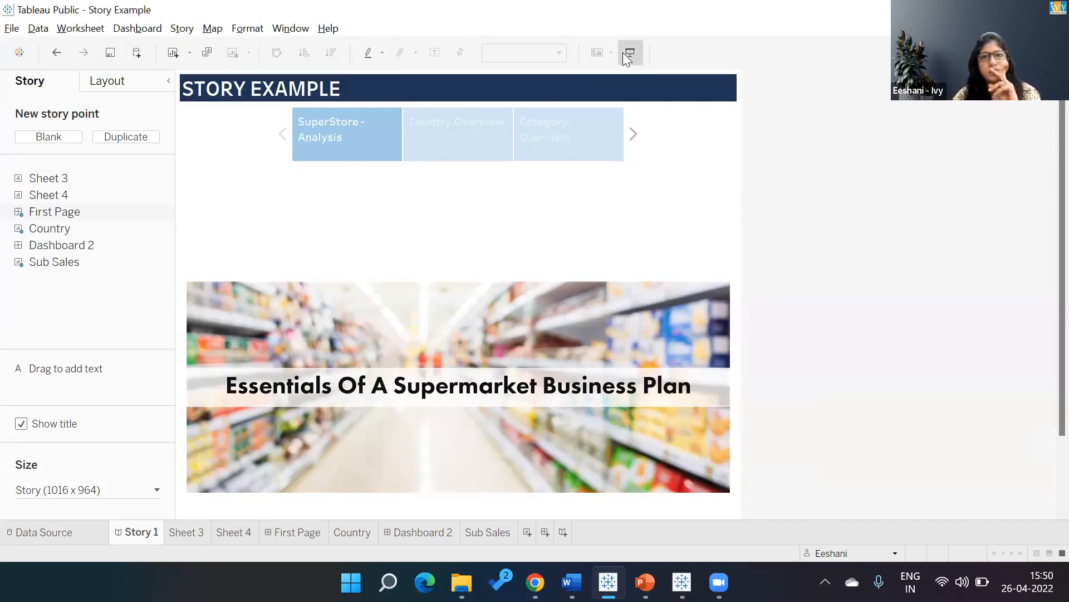
click(625, 52)
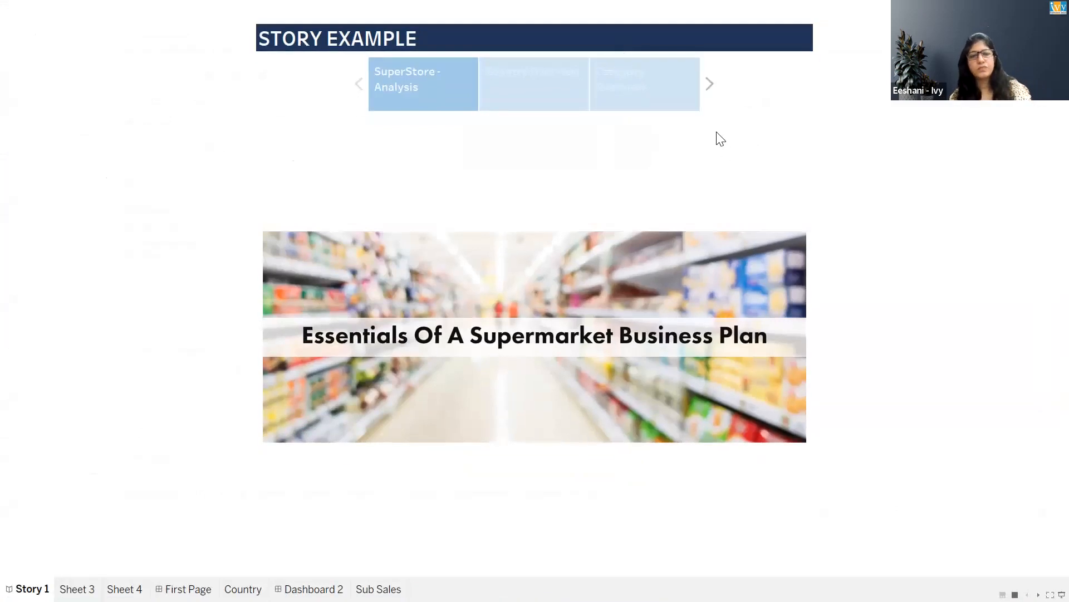
key(Escape)
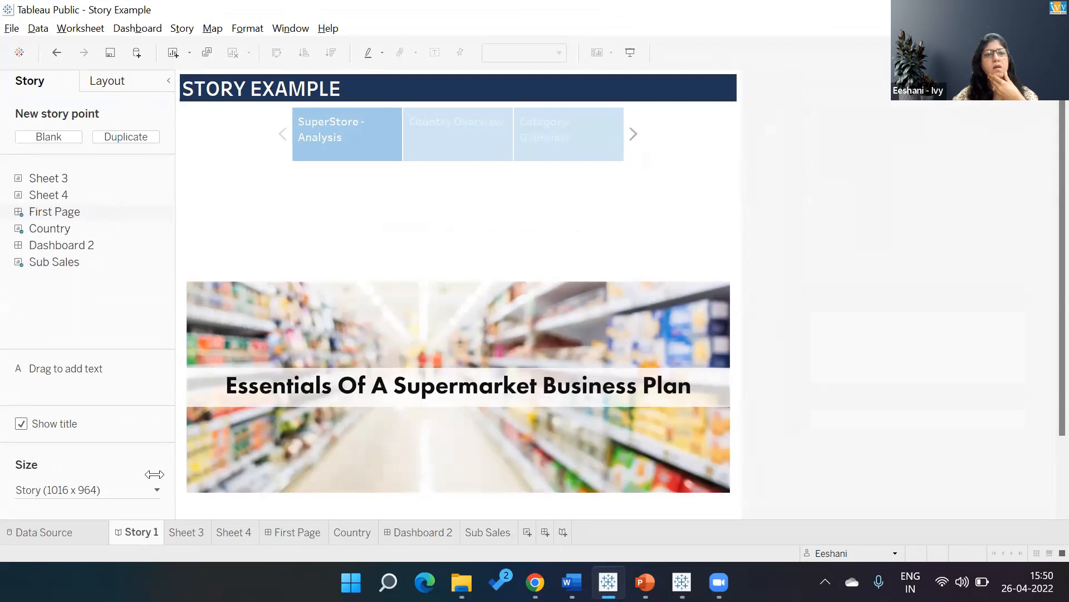
Add a Download object for PDF export beneath the supermarket image on the First Page dashboard, and return to Story 1.
click(298, 532)
drag(122, 419, 287, 463)
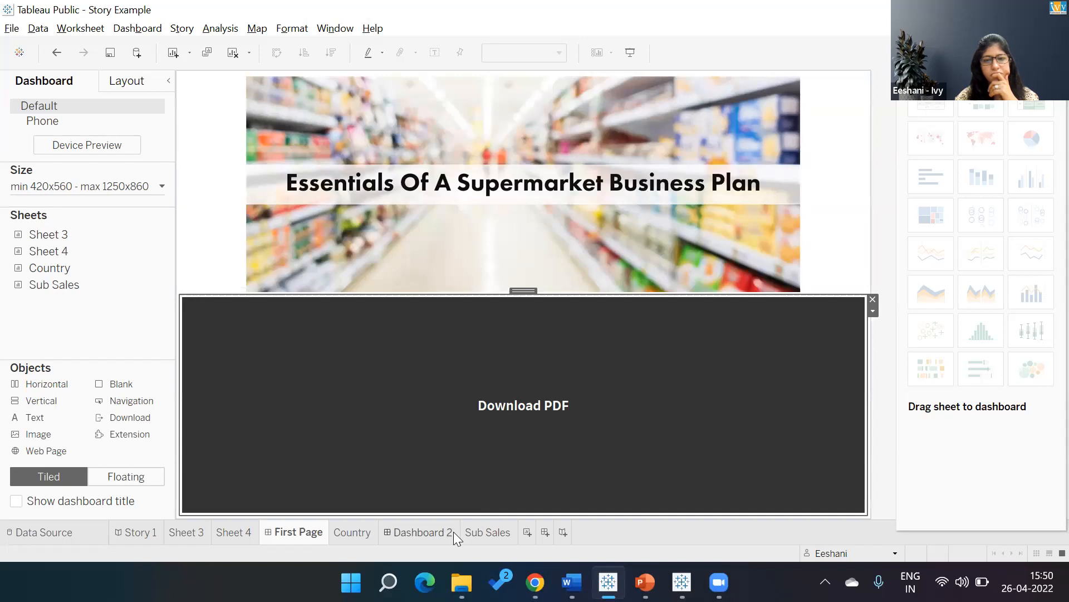
click(139, 531)
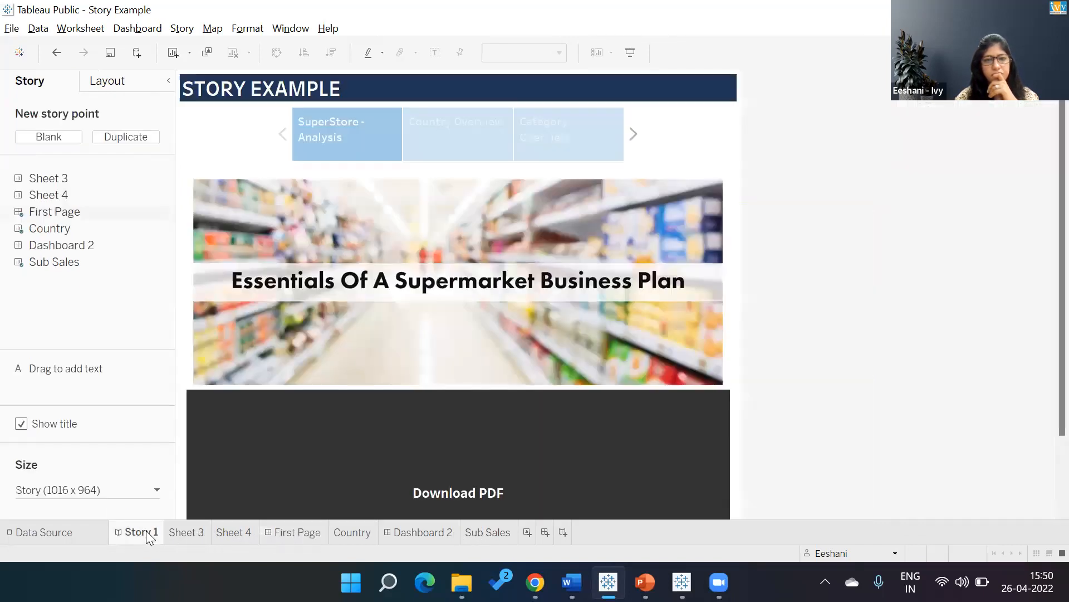
Try the Download PDF button in presentation mode with the entire workbook as range, cancel the export, and leave presentation mode.
click(630, 52)
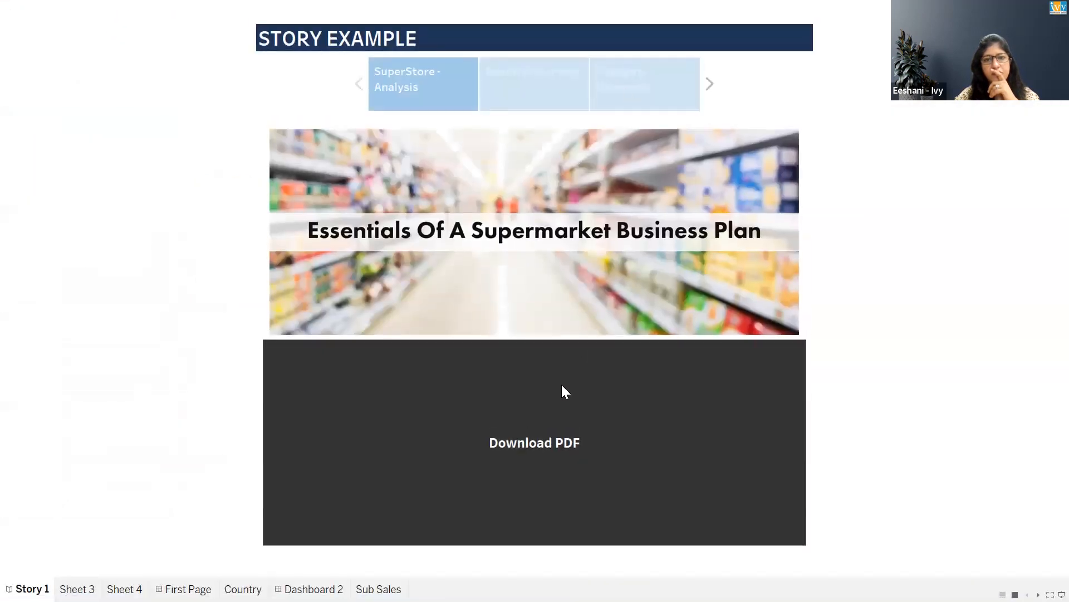
click(552, 442)
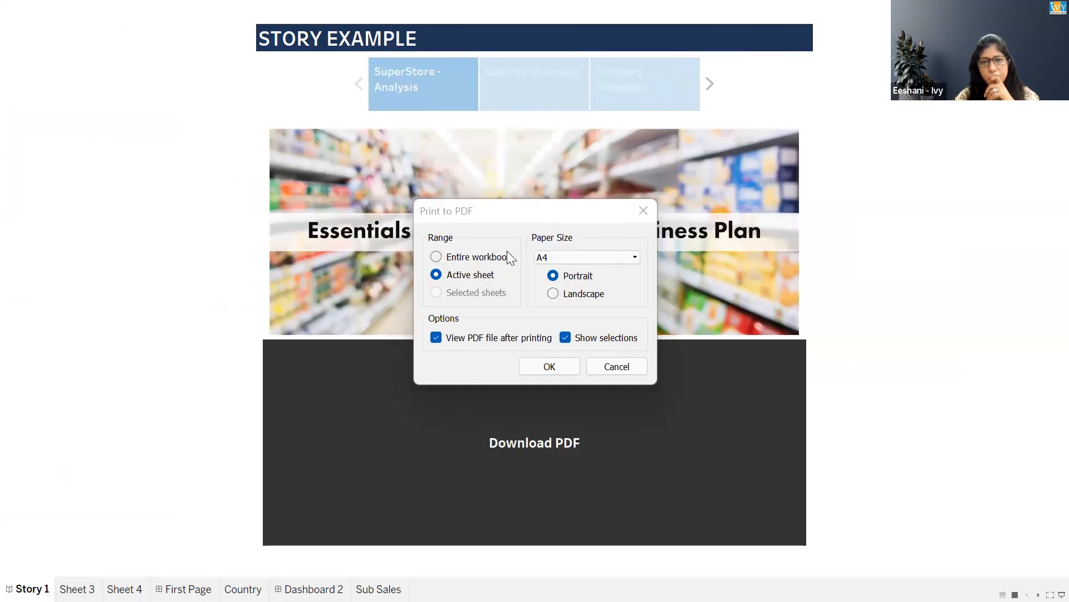
click(444, 294)
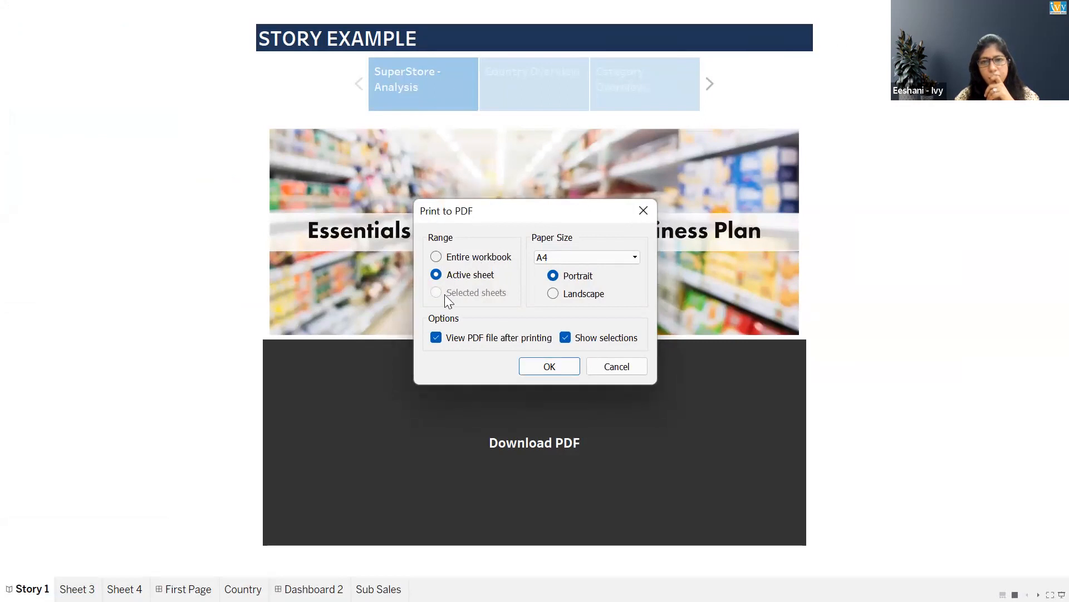
click(438, 261)
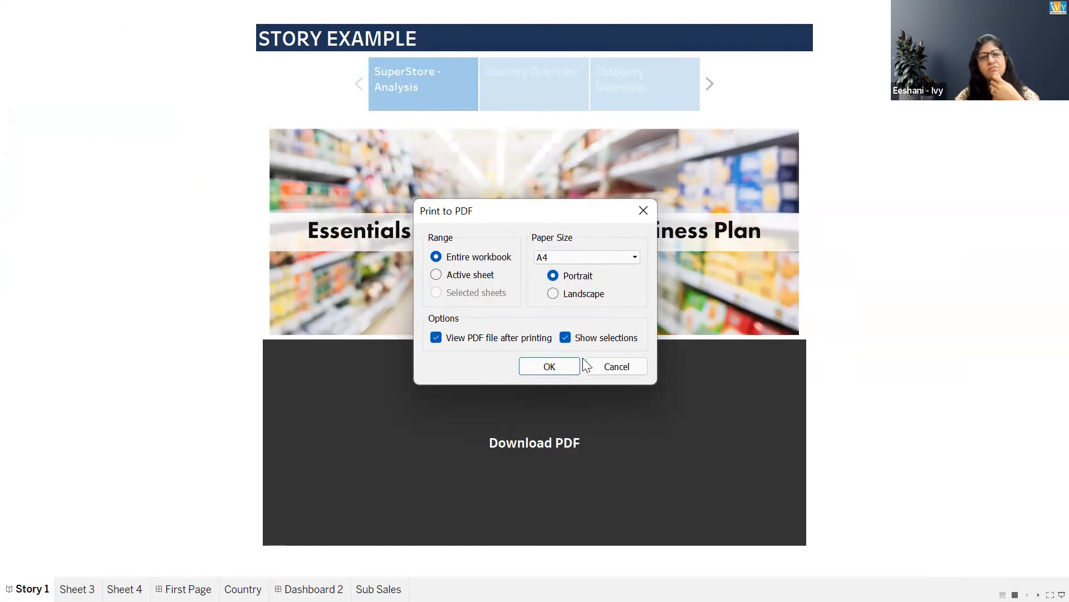
click(601, 366)
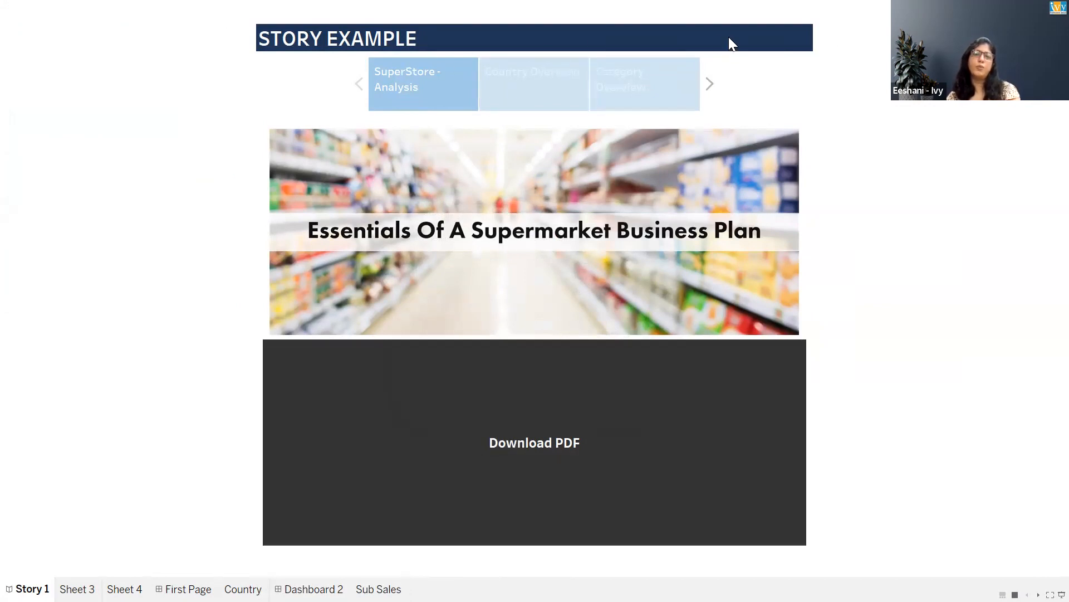
key(Escape)
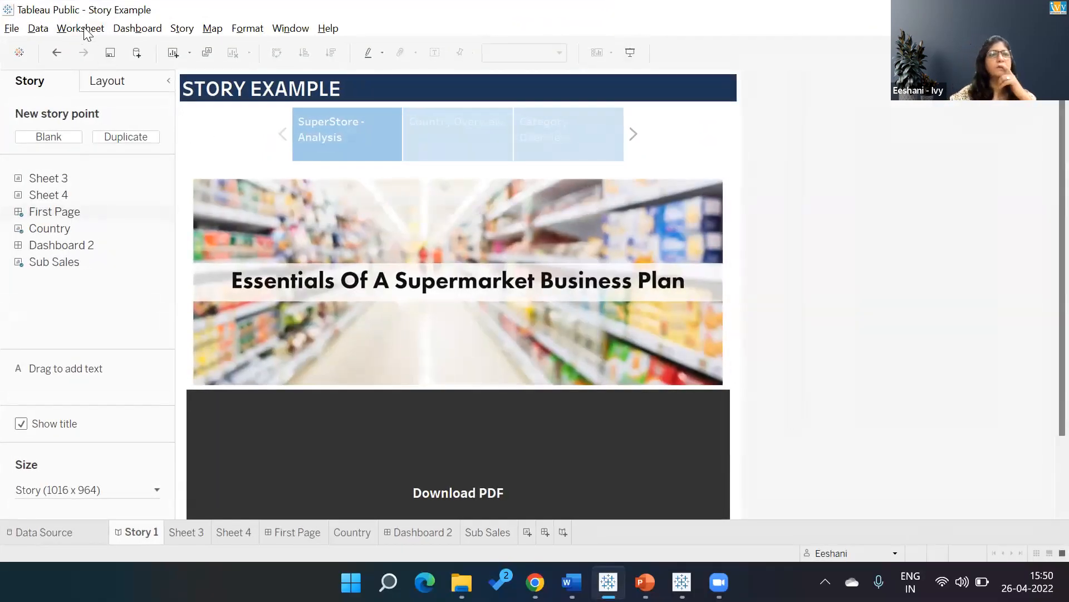
Switch to the published story in Chrome and download it in PowerPoint format.
click(11, 29)
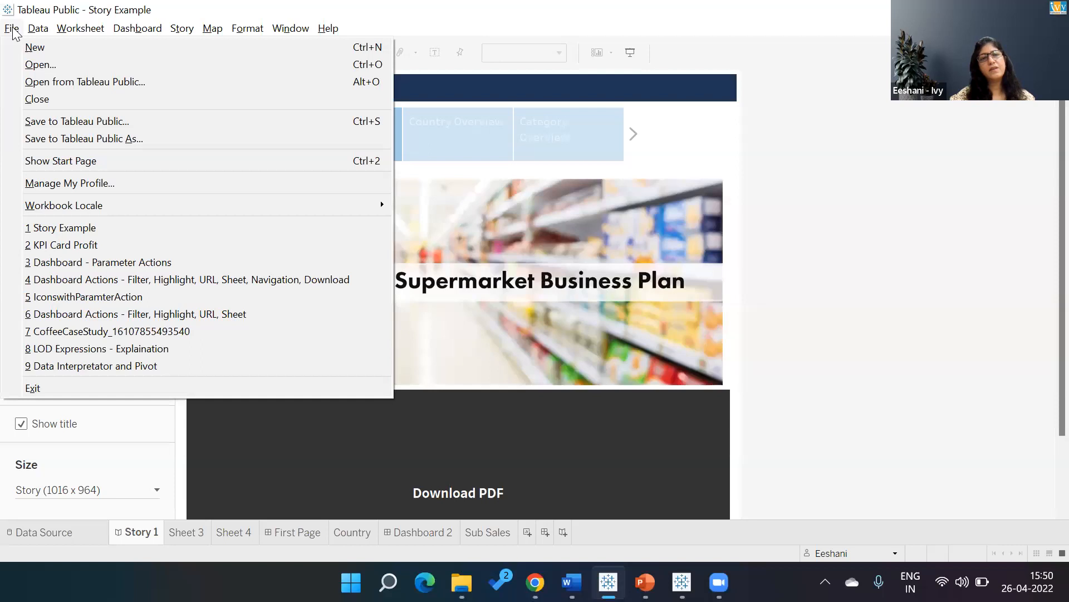
click(11, 29)
key(alt+Tab)
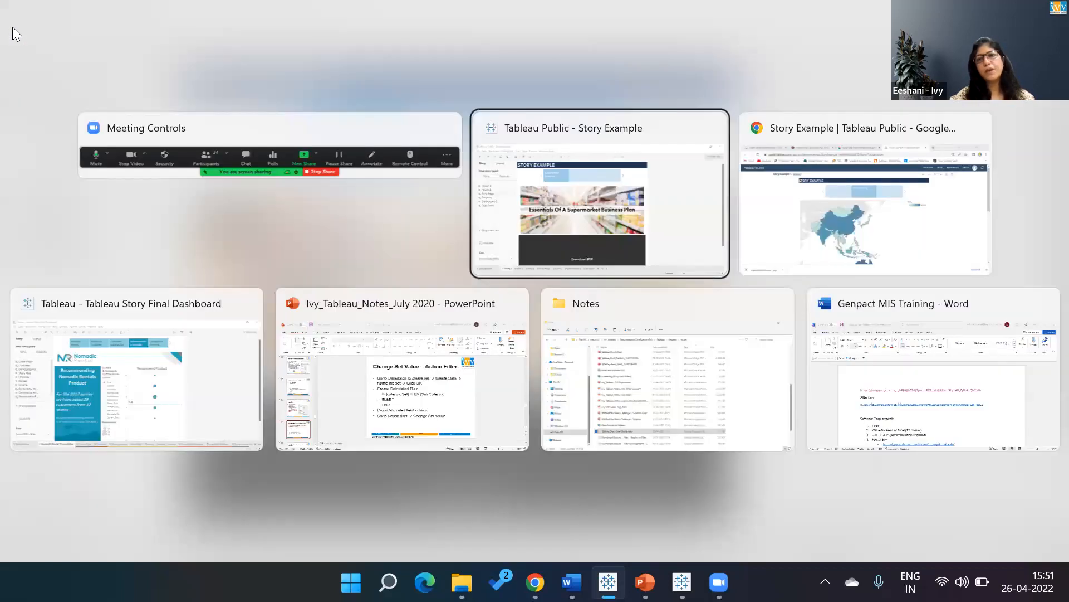
key(alt+Tab)
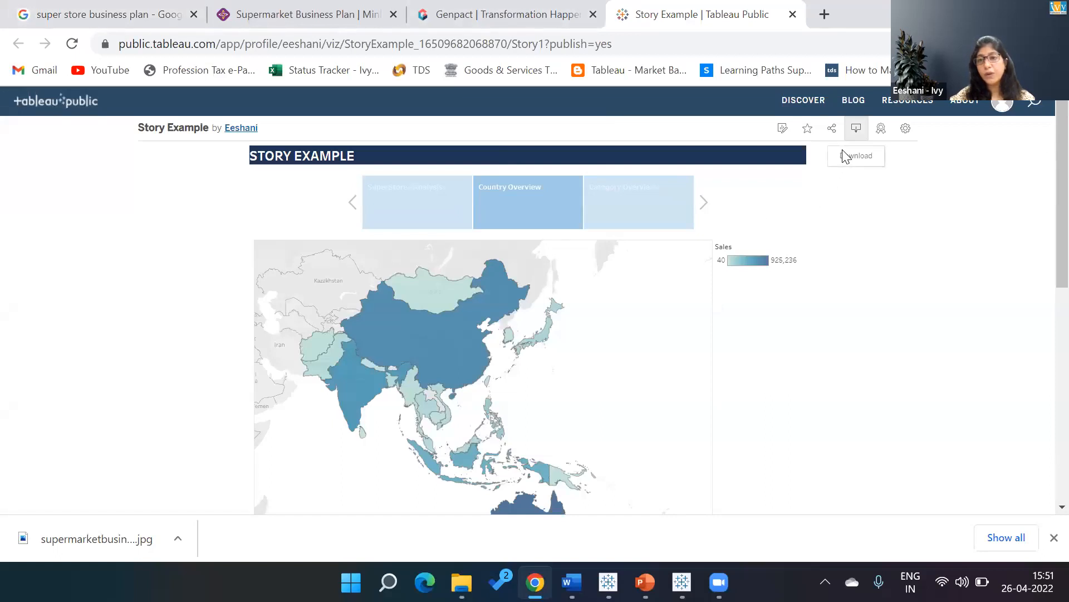
click(856, 128)
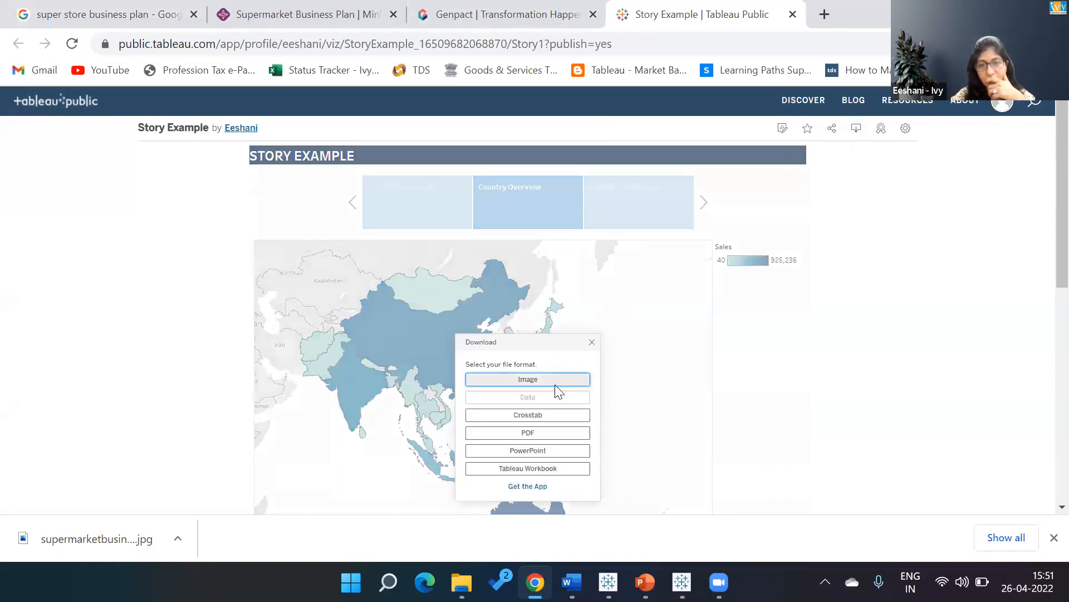
click(547, 453)
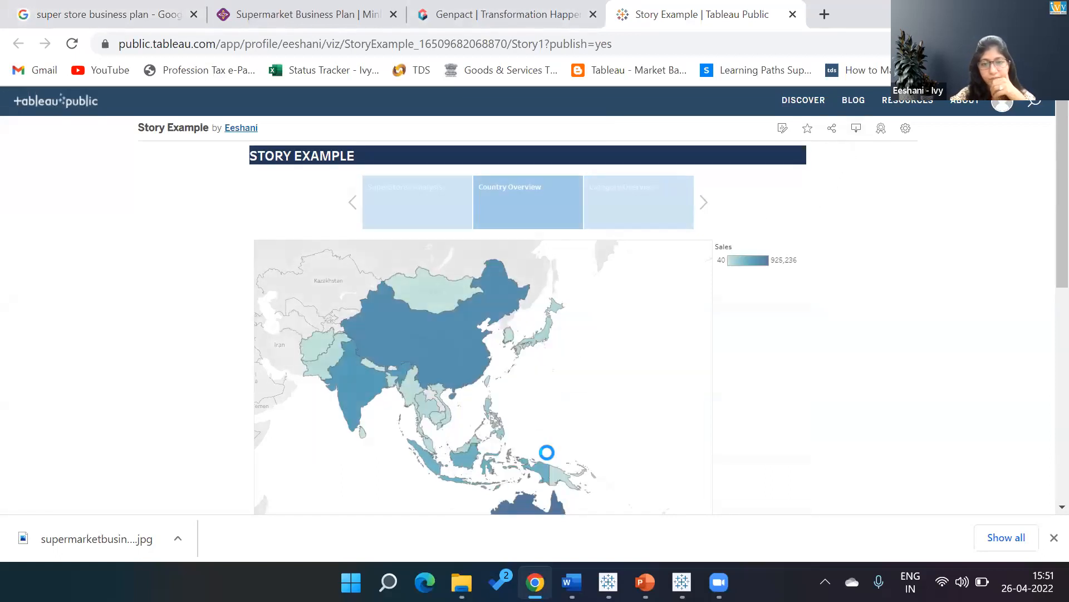
click(596, 463)
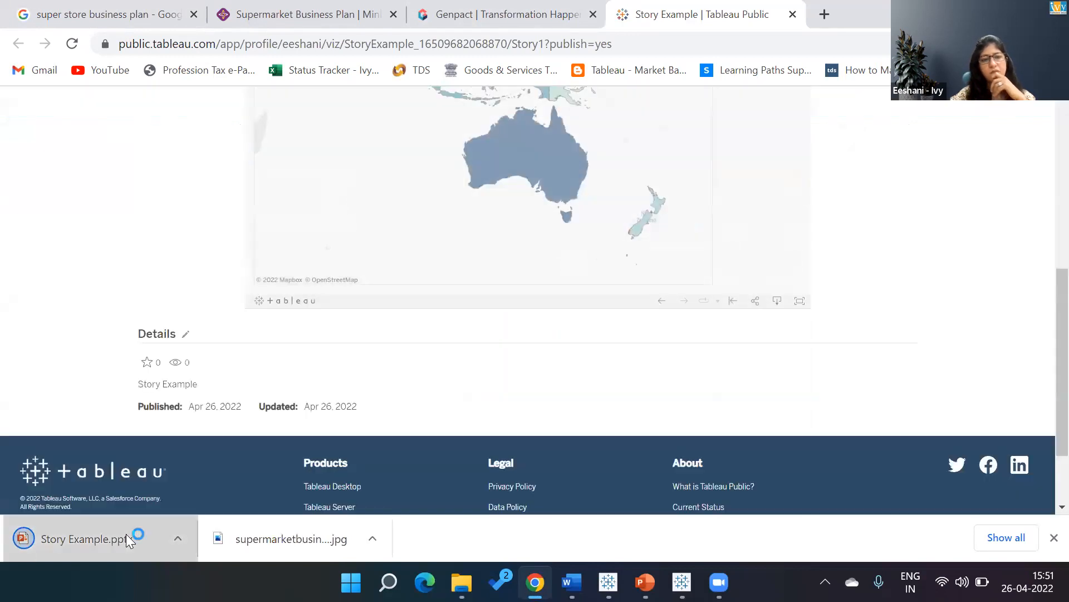
Open the downloaded Story Example.pptx in PowerPoint and look through its slides to check how the story points were exported.
click(126, 533)
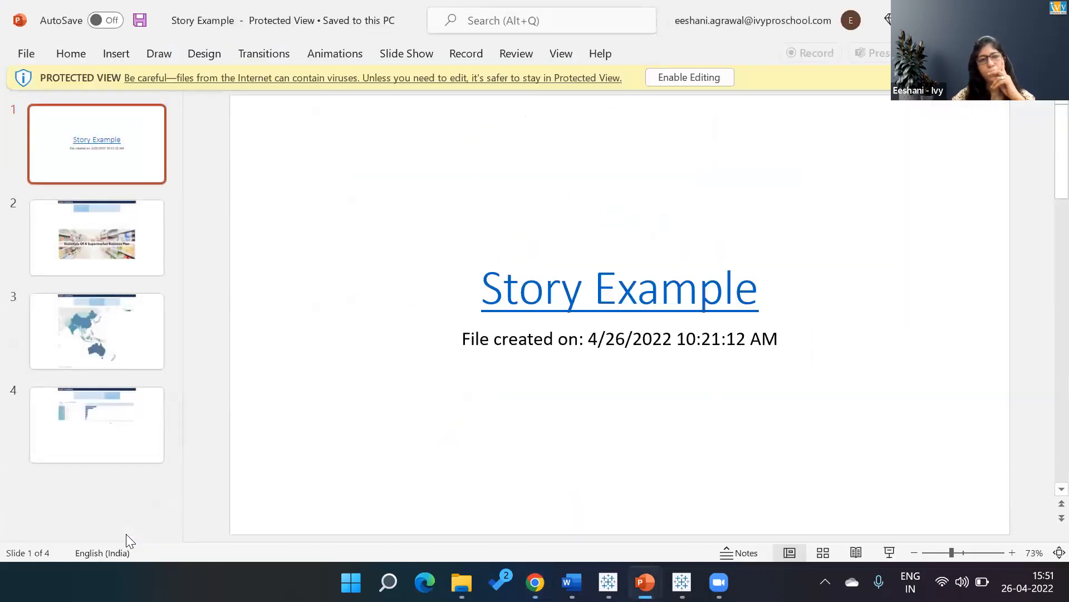
click(59, 259)
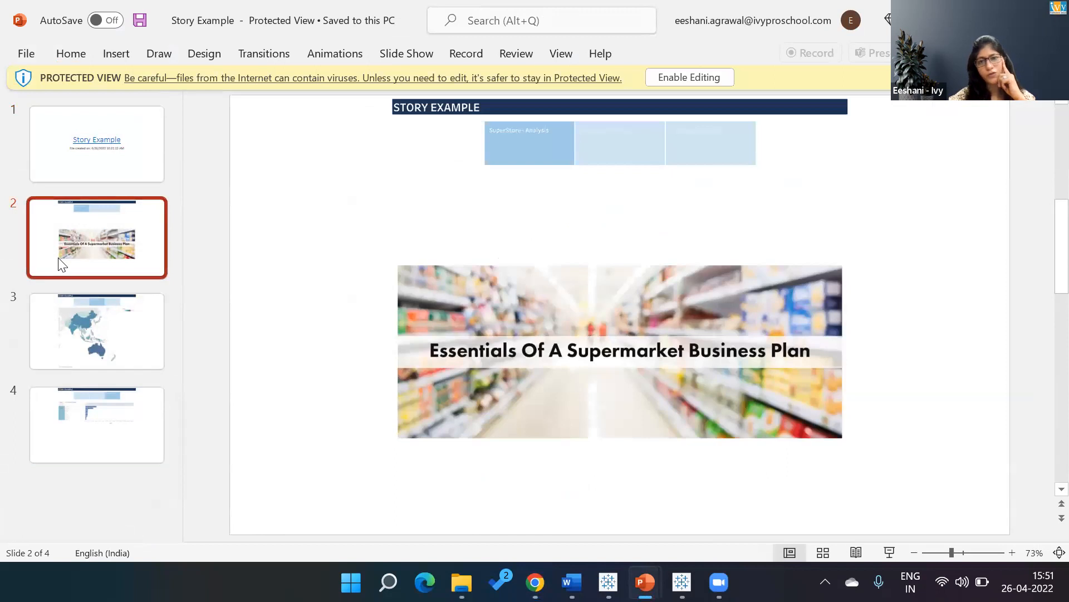
key(Down)
key(Down)
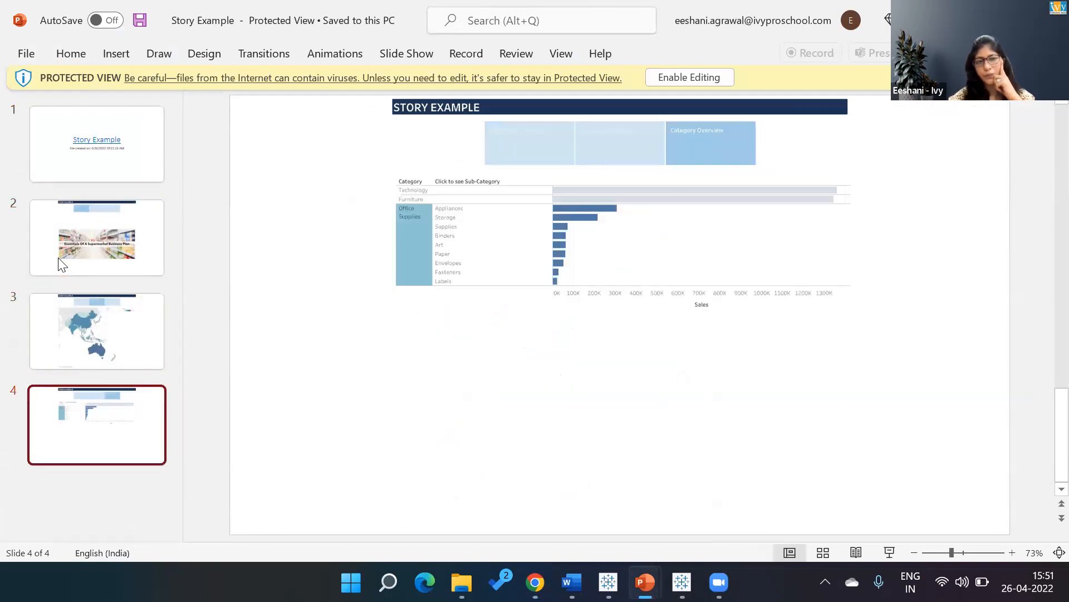
key(Up)
key(Up)
key(Up)
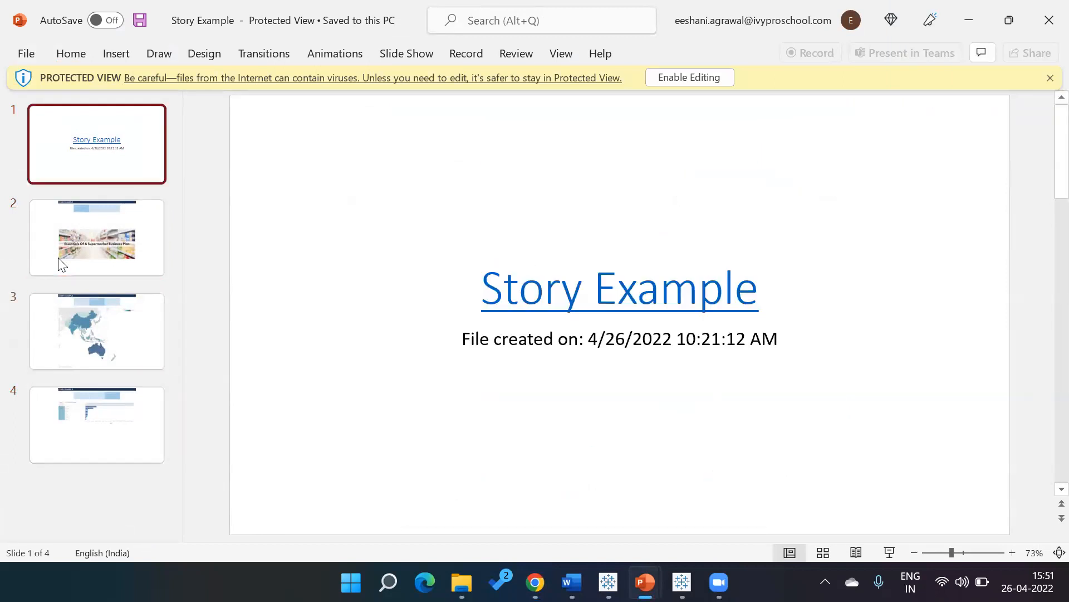
key(Down)
key(Down)
key(Down)
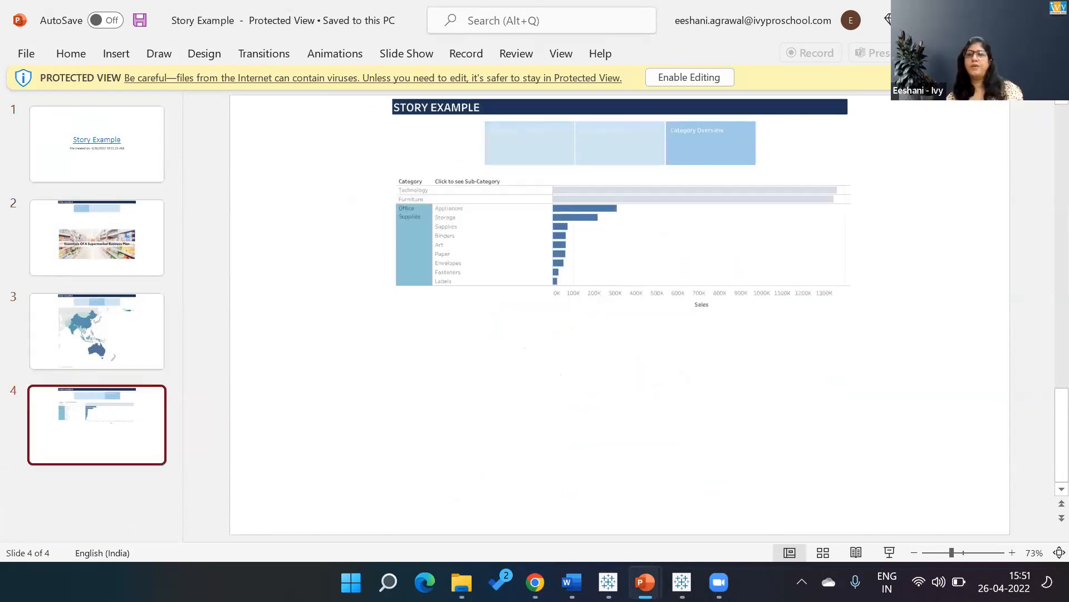
Switch back to the Tableau Public desktop app and bring up the Dashboard 2 dashboard.
key(alt+Tab)
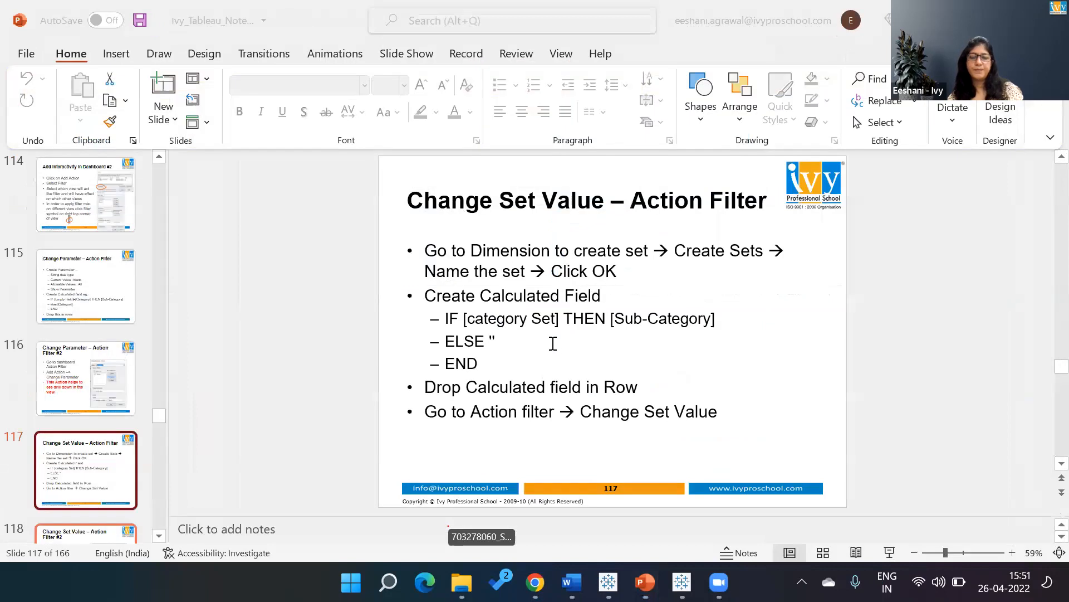
key(alt+Tab)
key(alt+Tab)
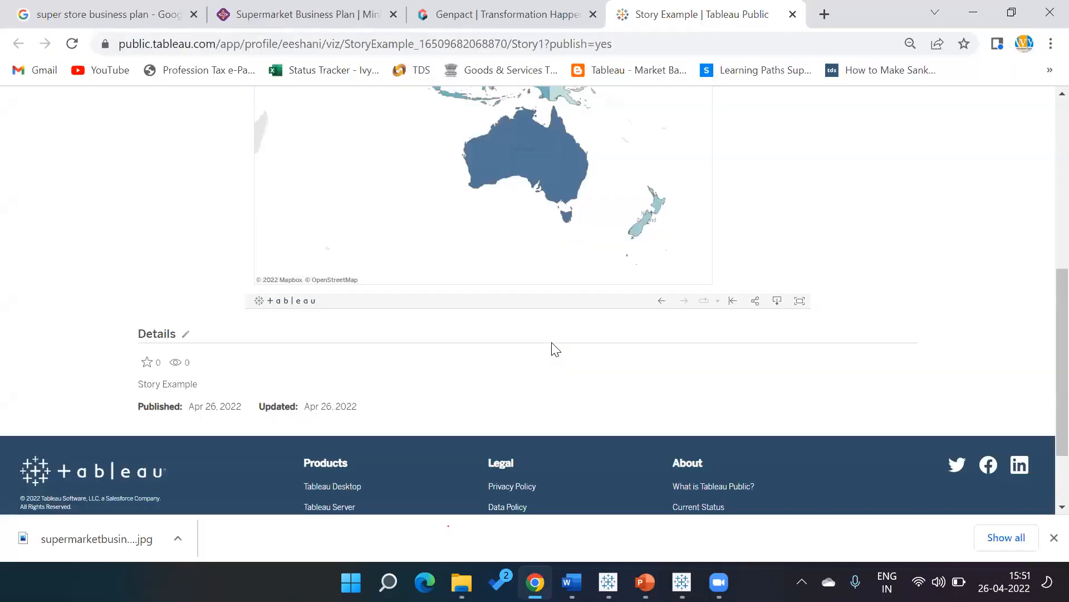
key(alt+Tab)
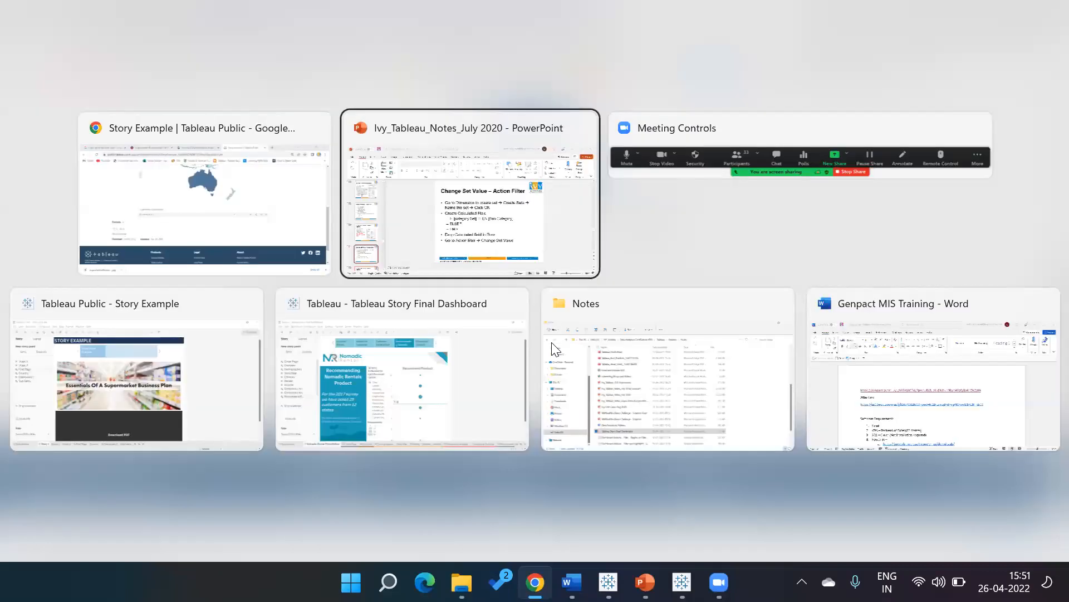
key(alt+Tab)
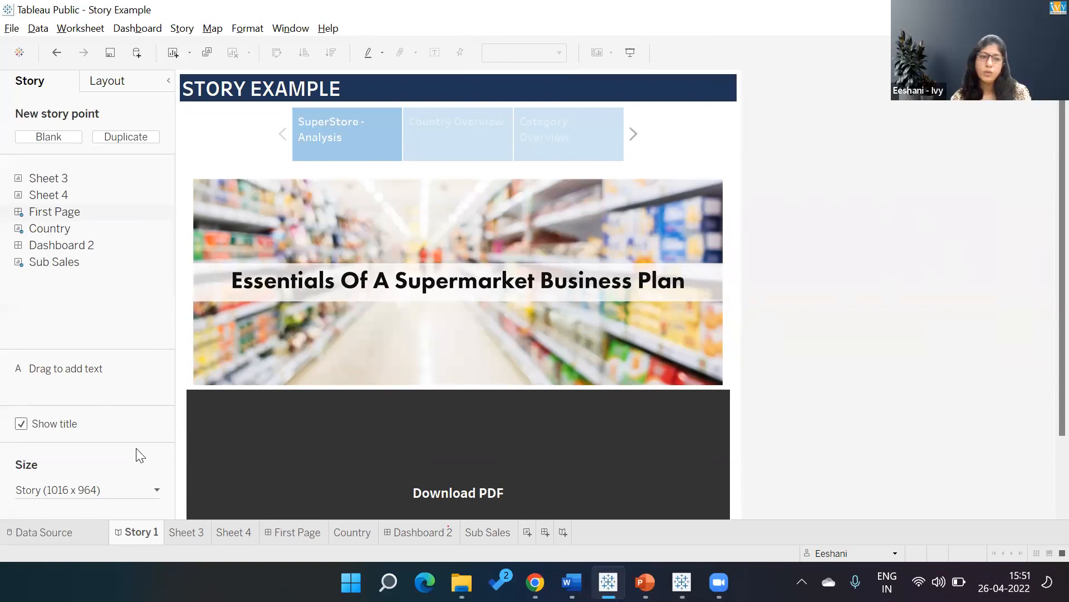
click(437, 532)
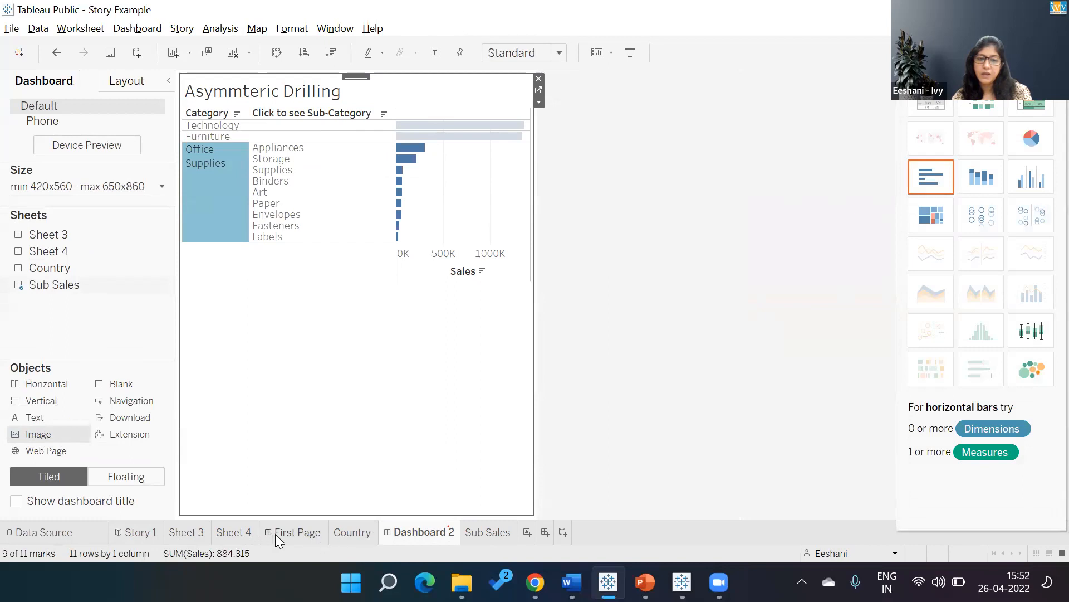
click(235, 533)
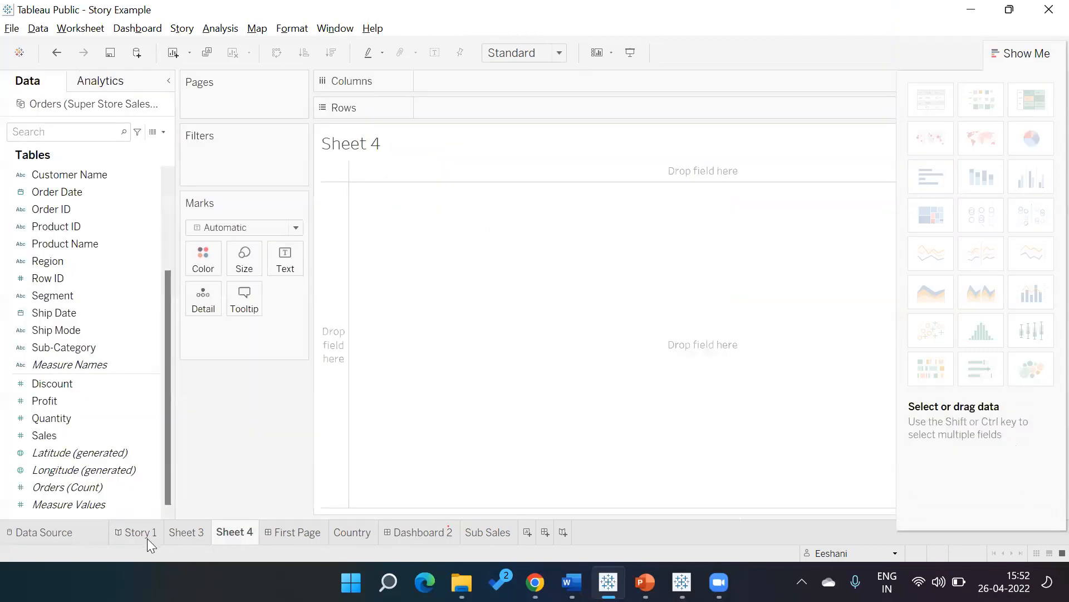
click(414, 533)
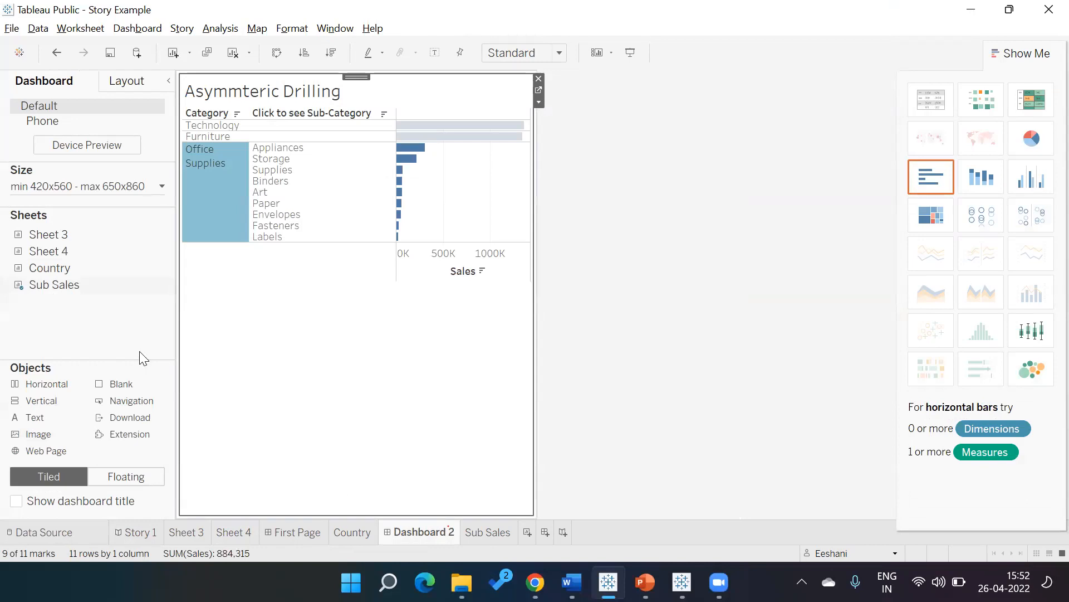
click(257, 29)
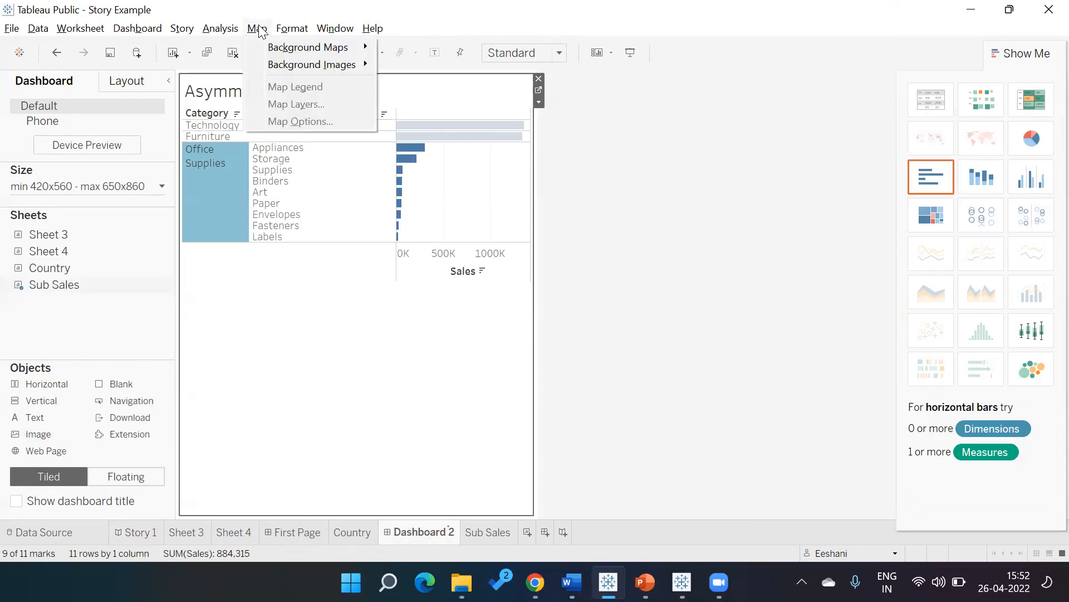
mouse_move(263, 46)
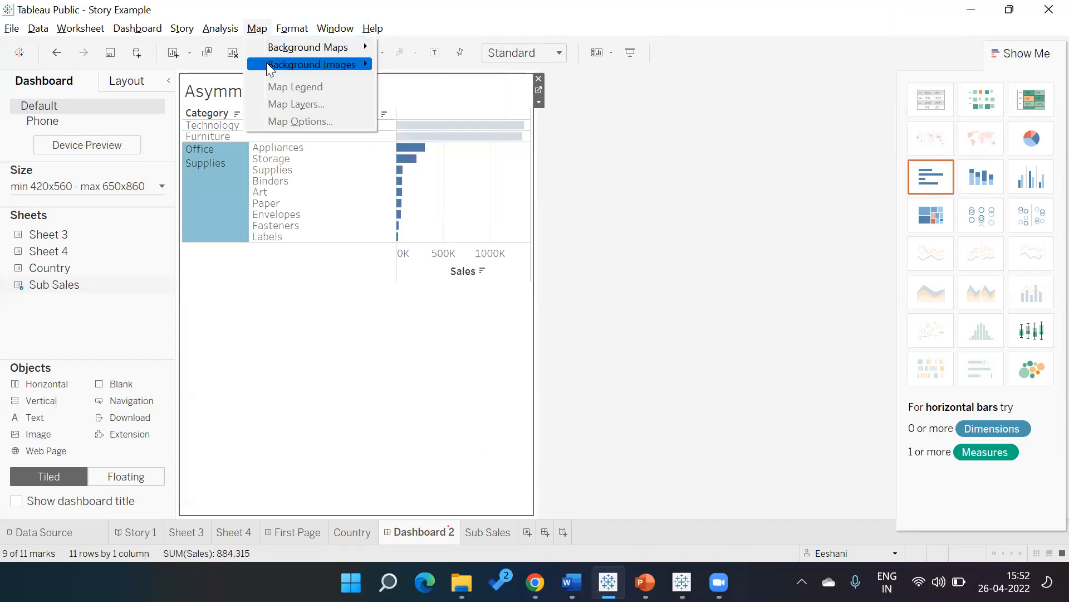
click(314, 333)
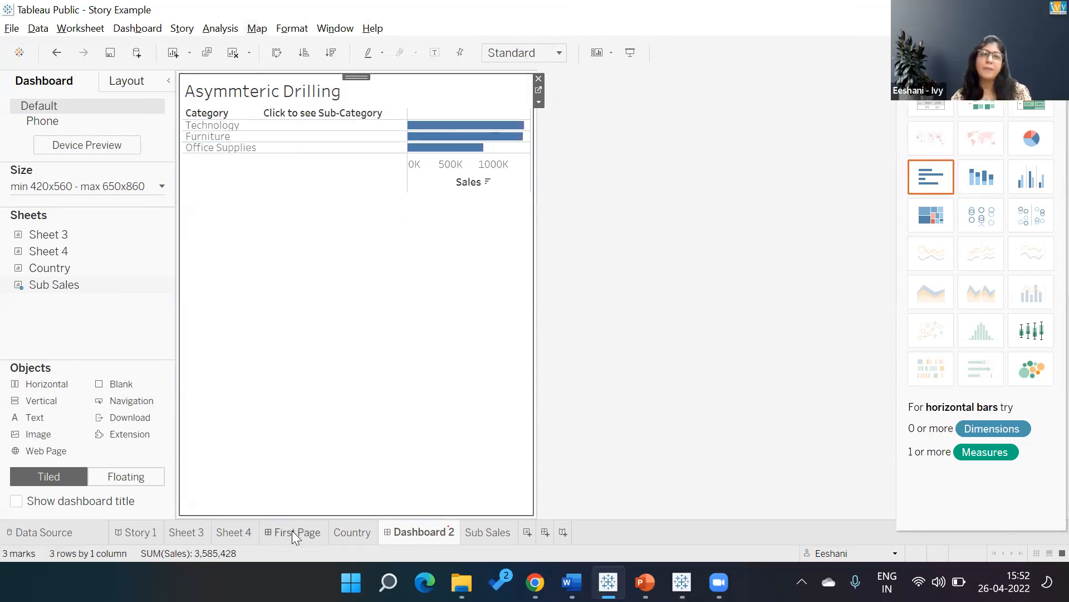
click(188, 535)
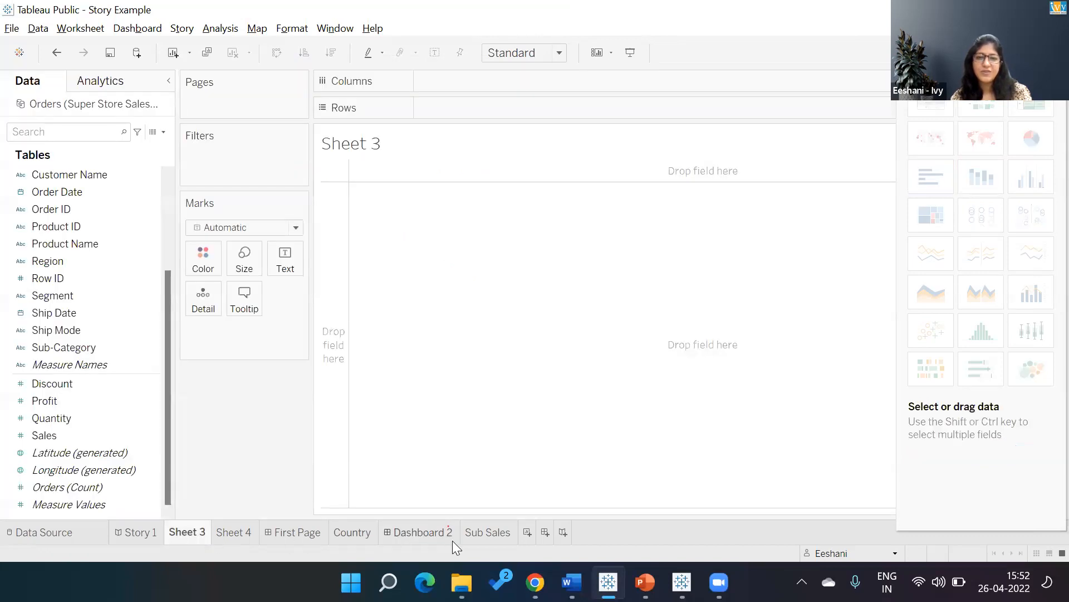
Bring up the Country map worksheet and set its background map to Dark.
click(345, 544)
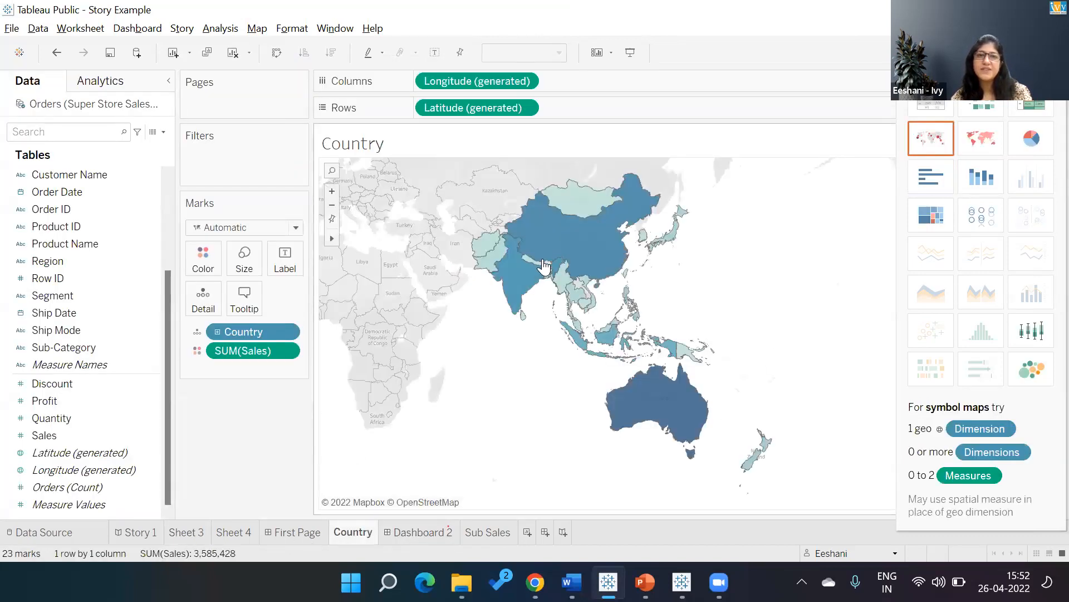
click(258, 32)
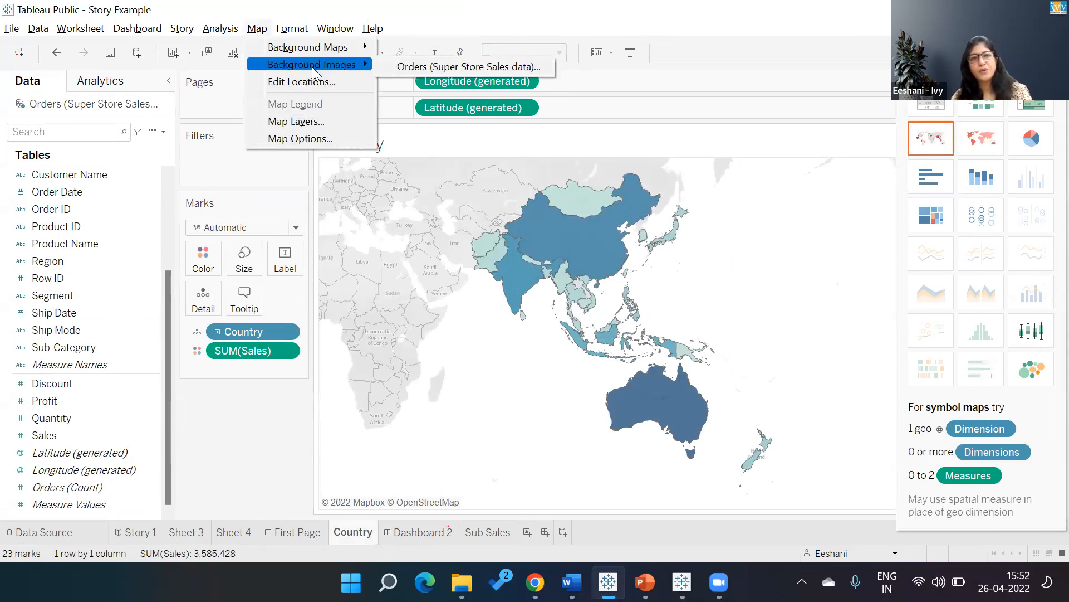
mouse_move(308, 51)
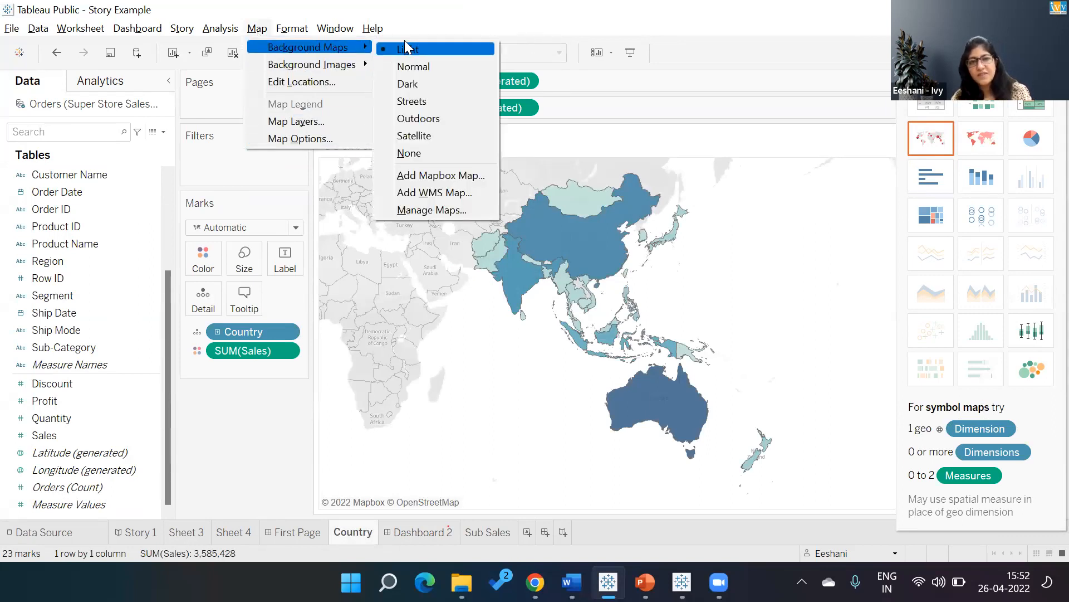
click(414, 83)
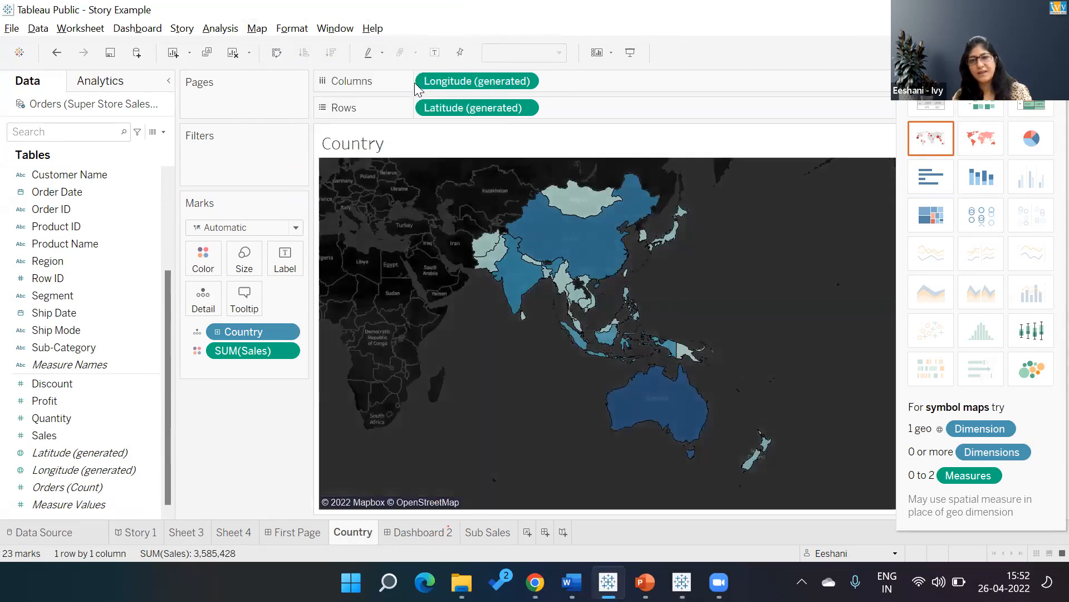
Change the background map style of the Country worksheet to Outdoors.
click(257, 28)
mouse_move(292, 27)
mouse_move(257, 28)
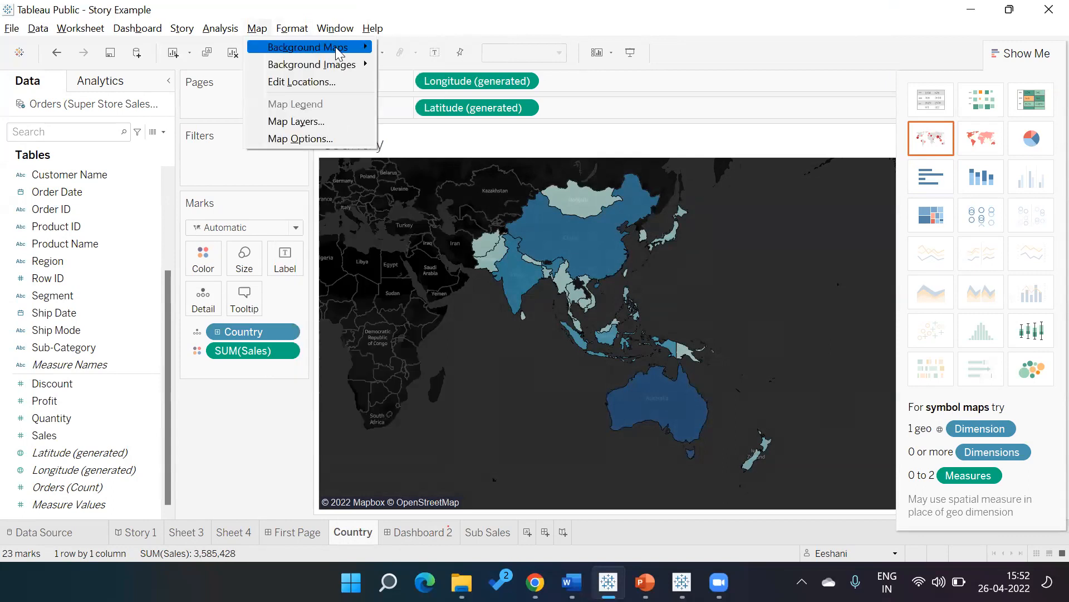
mouse_move(308, 47)
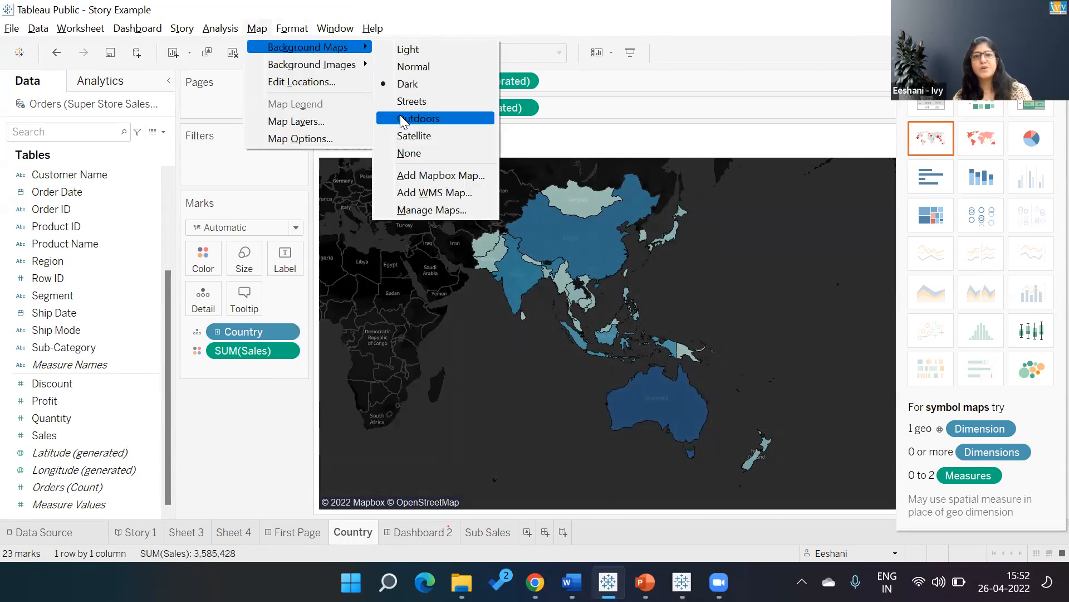
click(402, 118)
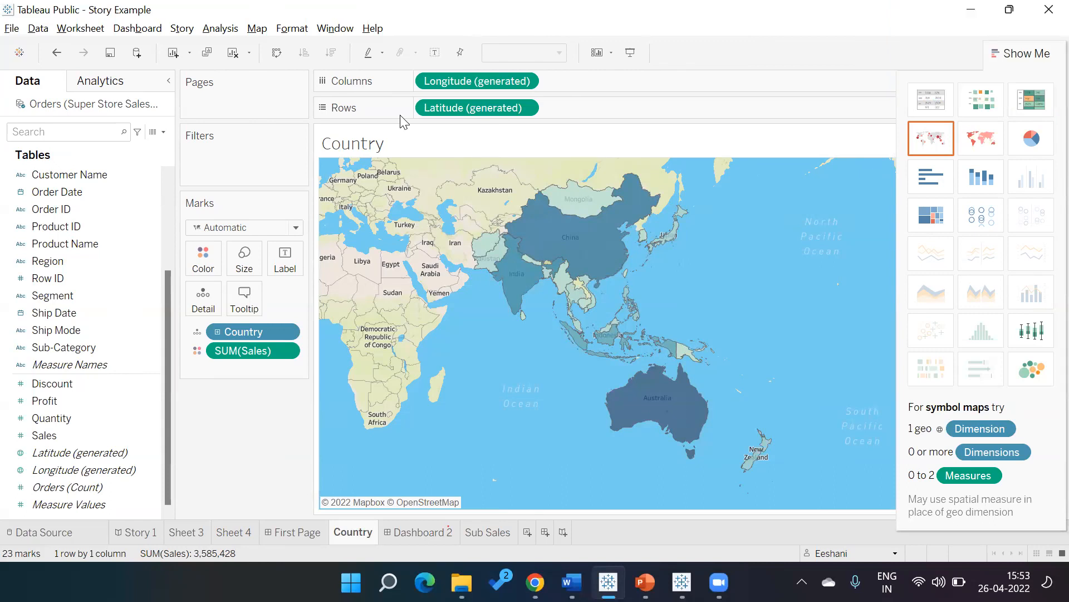
Switch to the Tableau Story Final Dashboard workbook showing the Nomadic Rental Presentation story.
key(alt+Tab)
key(alt+Down)
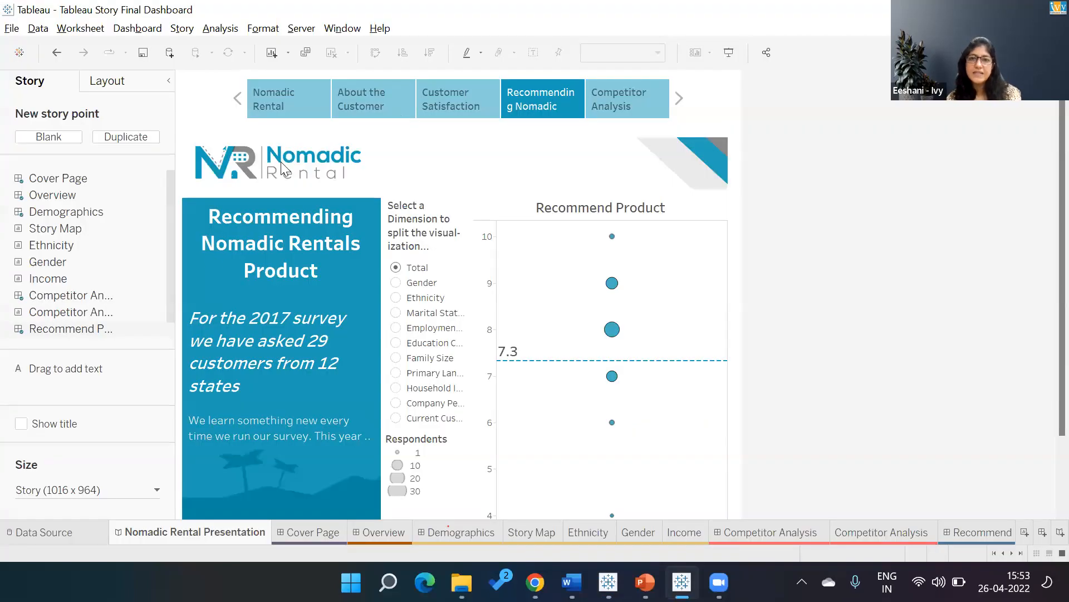
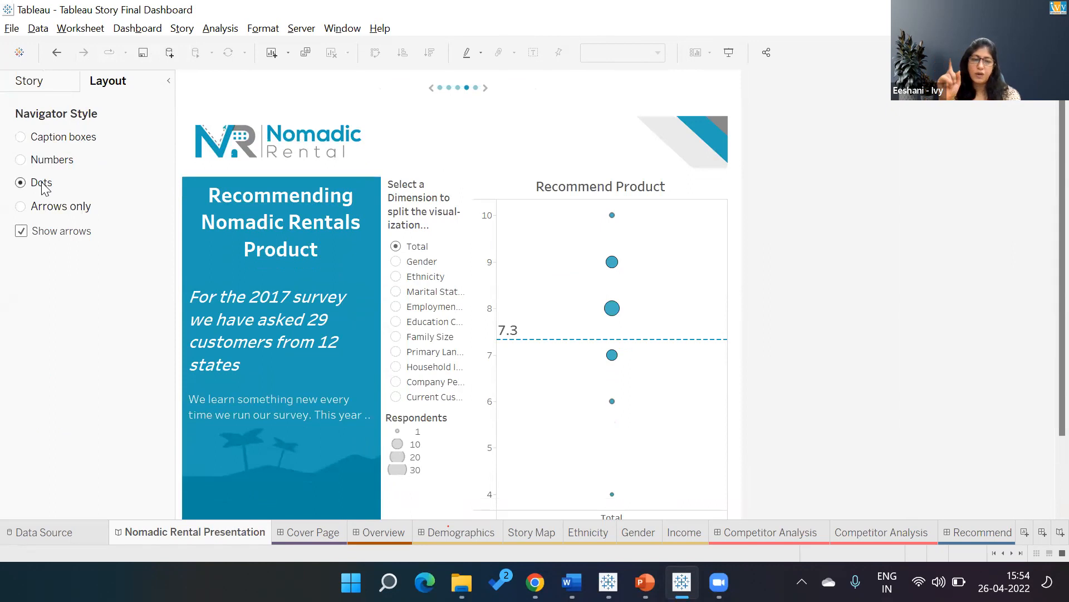
Set the story's navigator style to Arrows only, advance to the Competitor Analysis point and page back to the first story point.
click(46, 210)
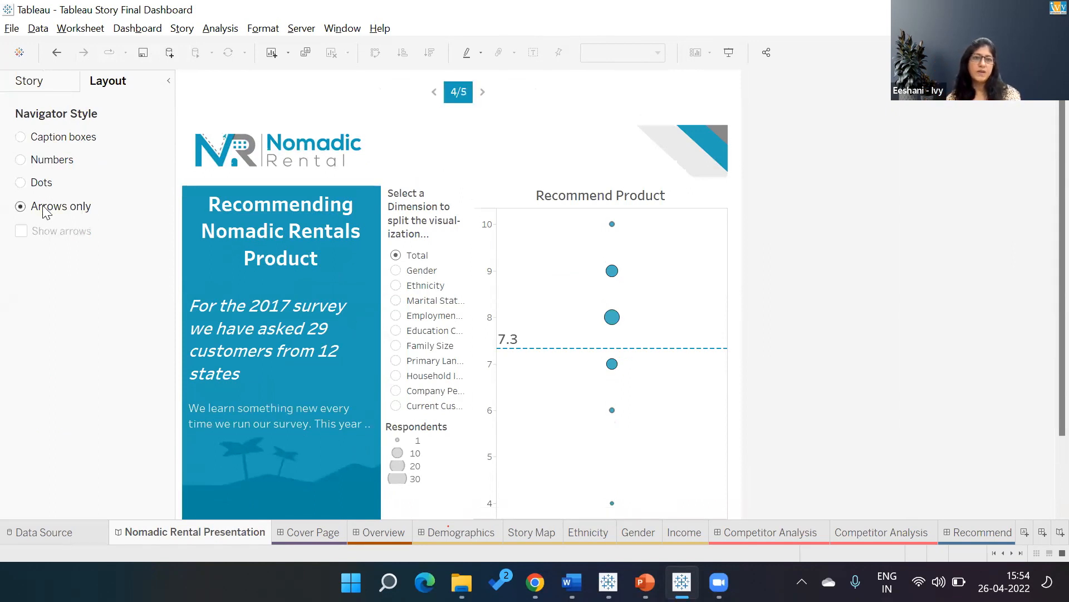
click(482, 93)
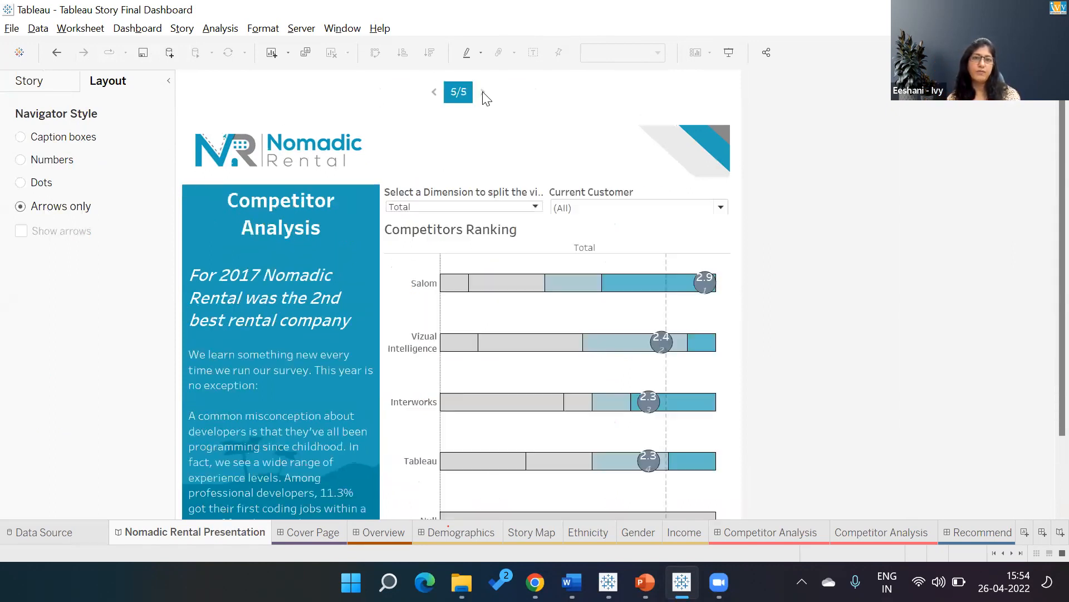
click(436, 93)
click(436, 94)
click(435, 93)
click(436, 93)
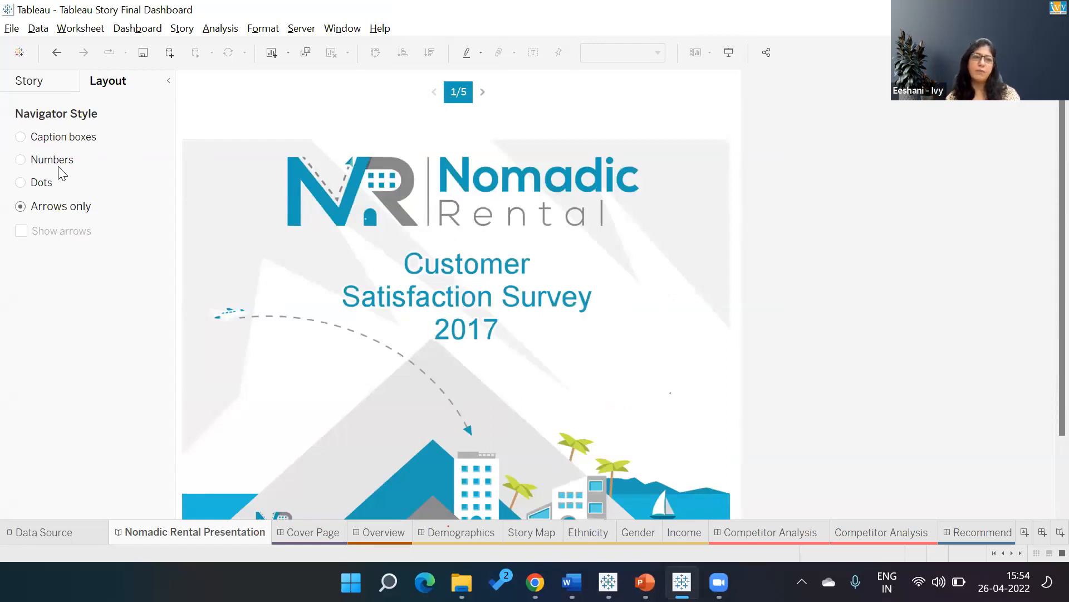
Try the Numbers navigator style, set it to Caption boxes, and return to the story's sheet list and size settings.
click(20, 160)
click(21, 137)
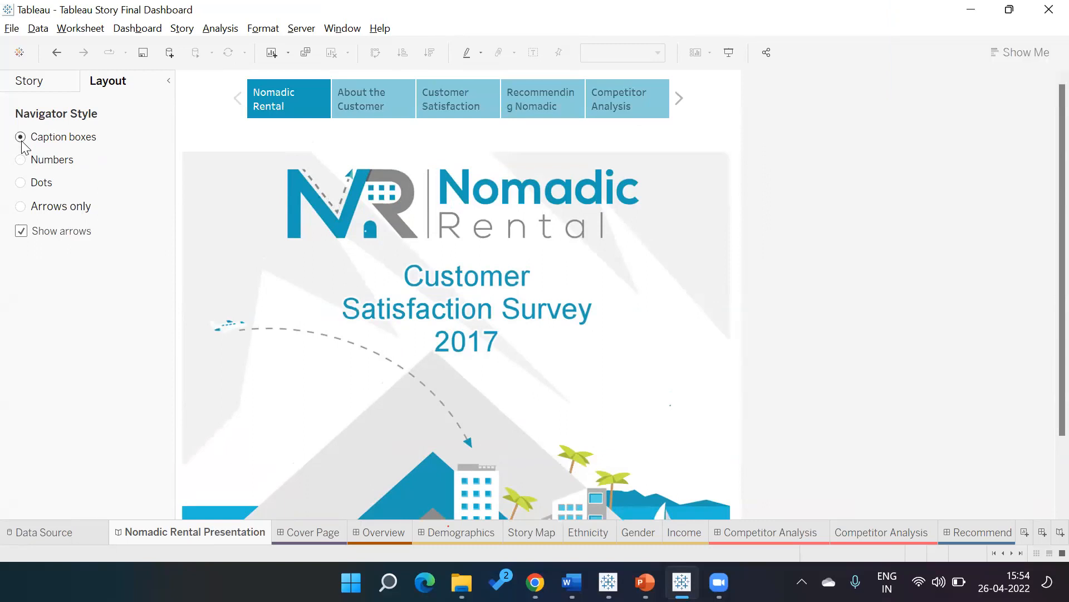
click(30, 81)
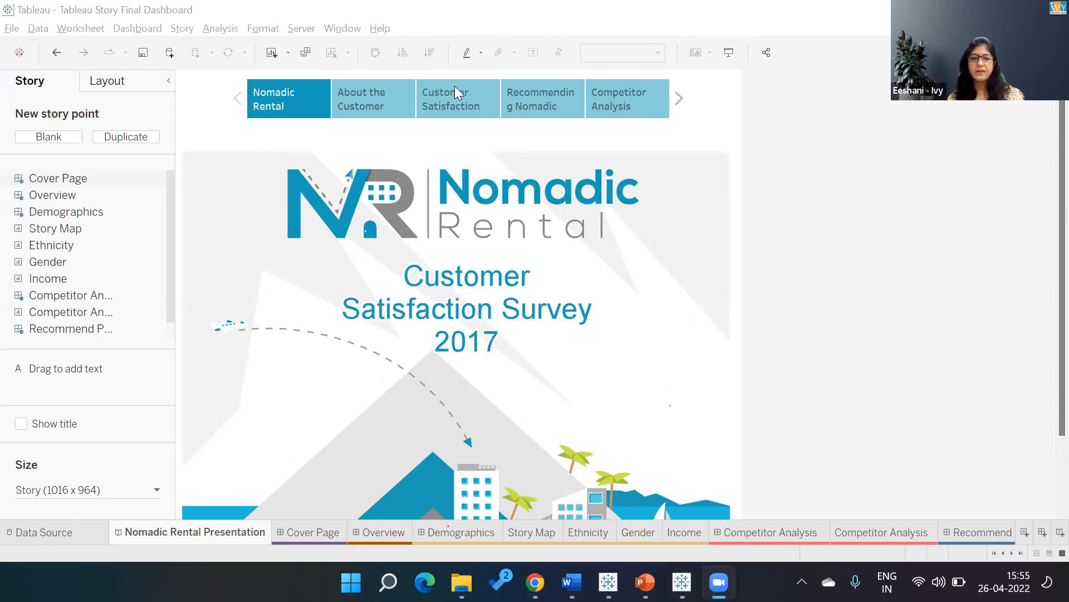
Switch to Chrome and open the Ivy Professional School Teachable admin's course list in a new tab.
click(534, 582)
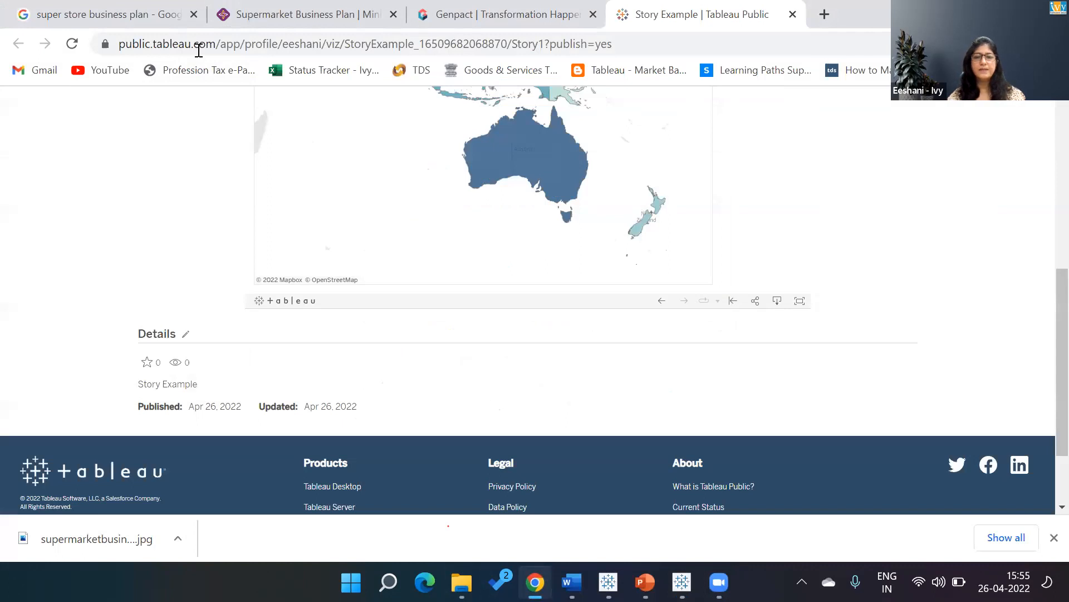
click(818, 14)
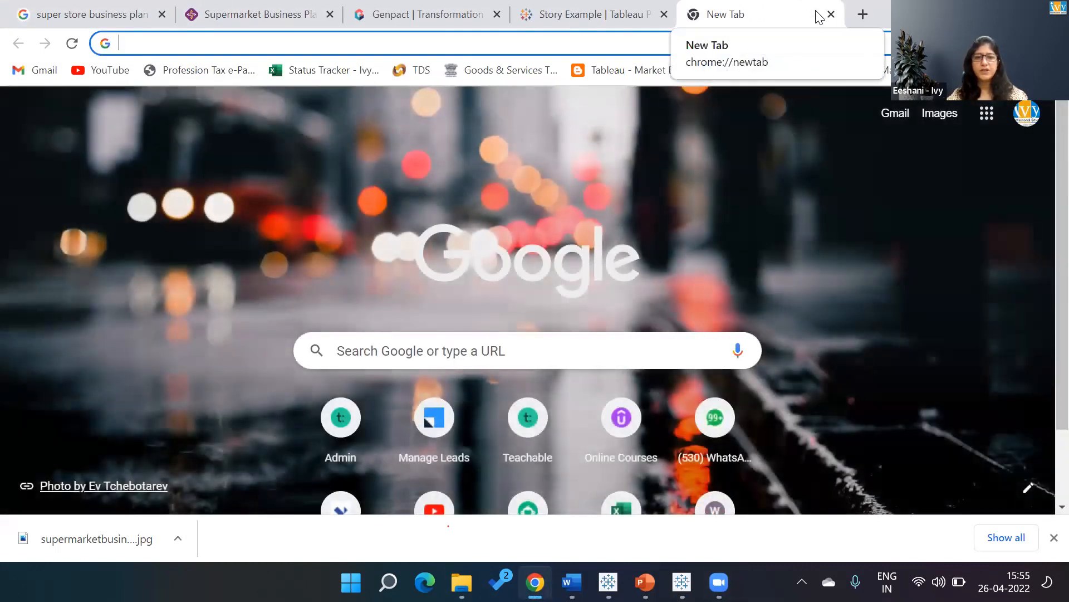
click(337, 418)
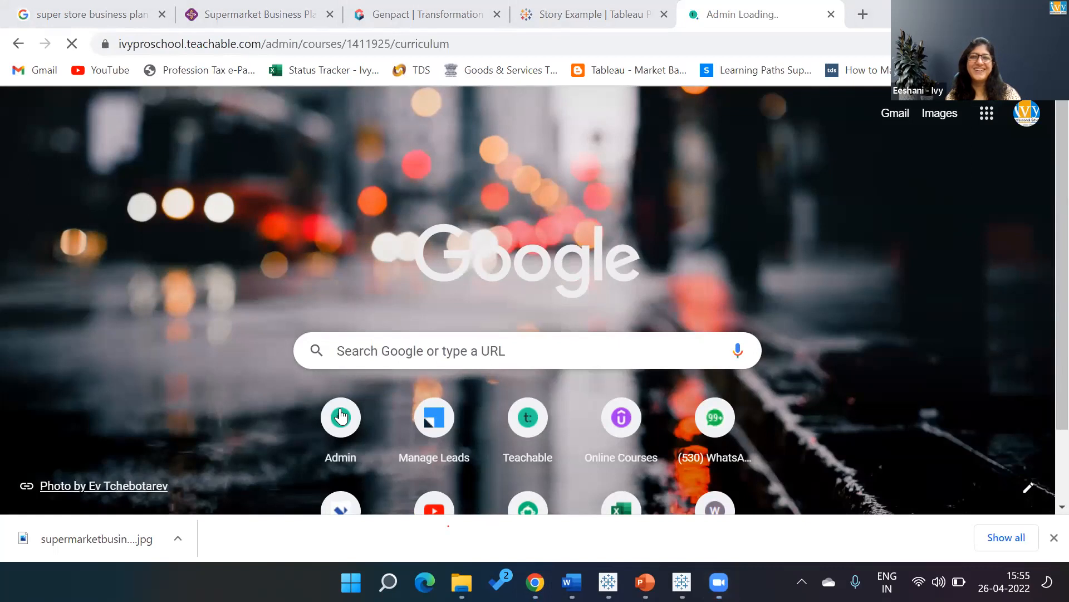
click(426, 45)
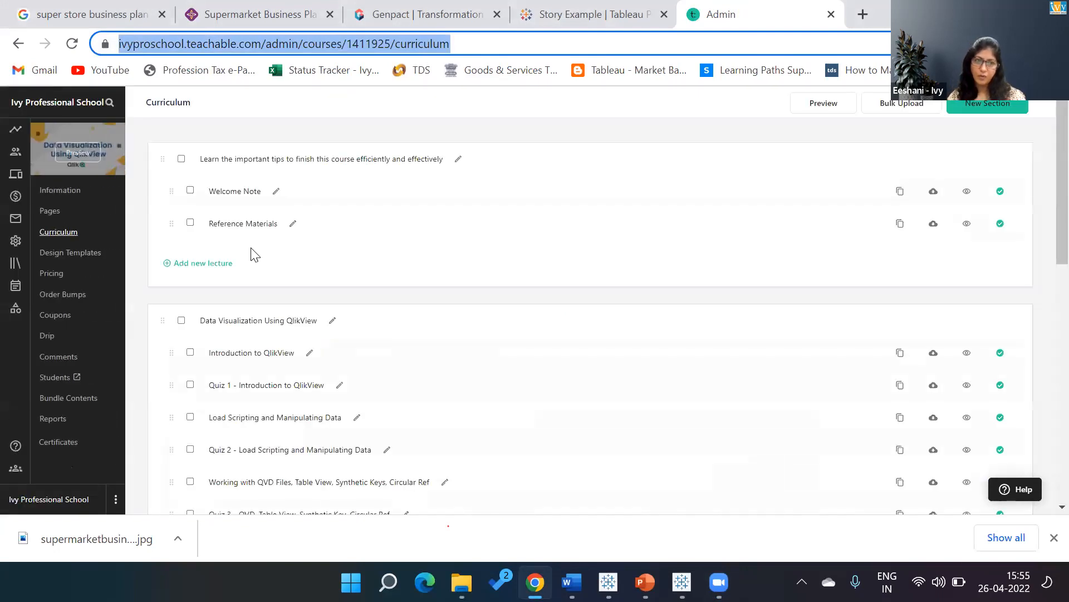
click(17, 266)
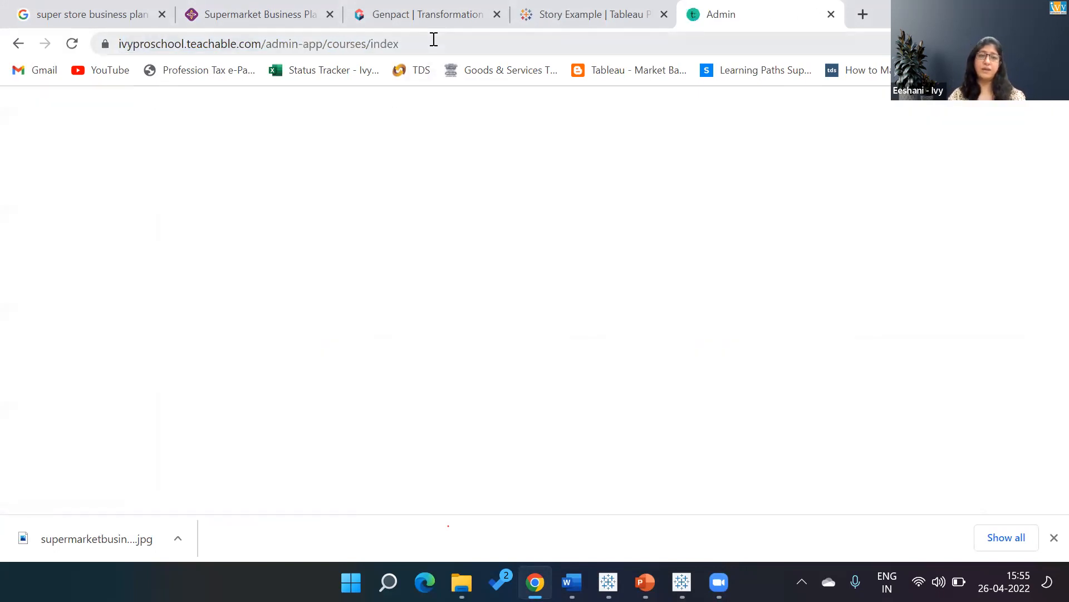
click(434, 39)
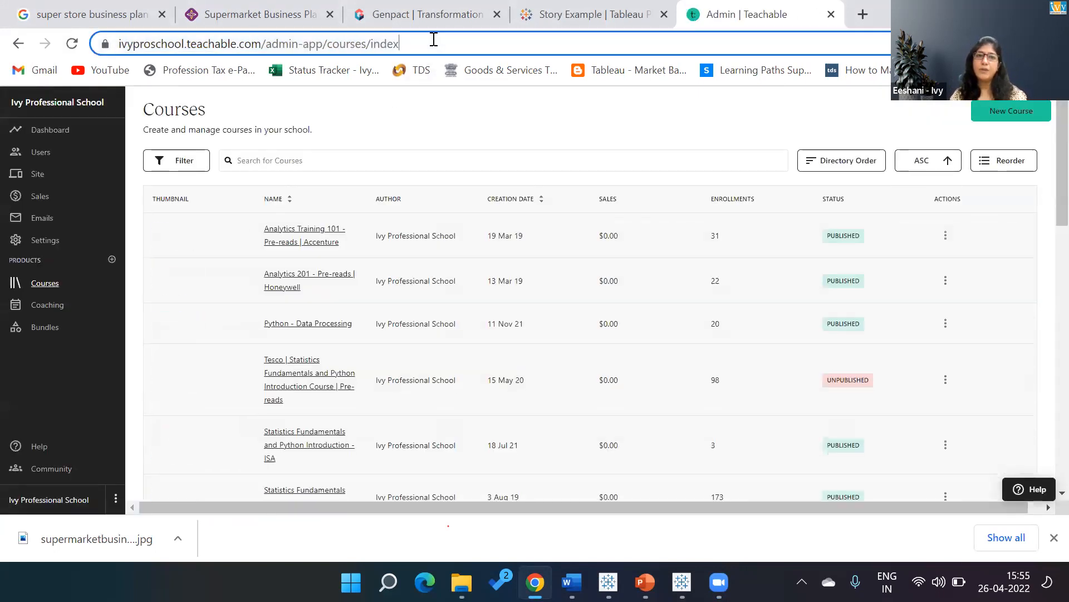
text(tableau)
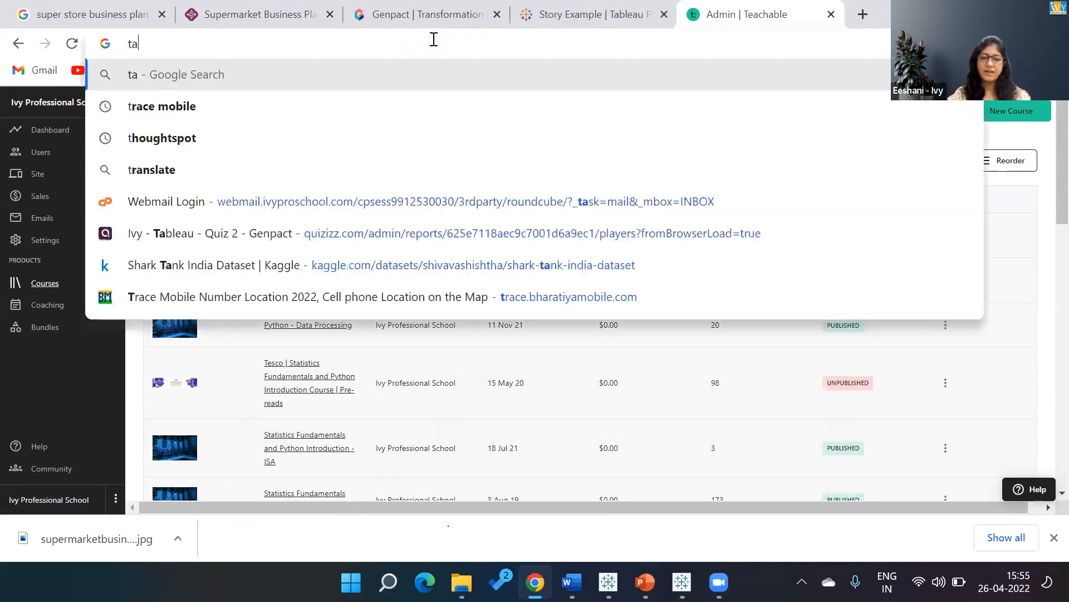
key(Return)
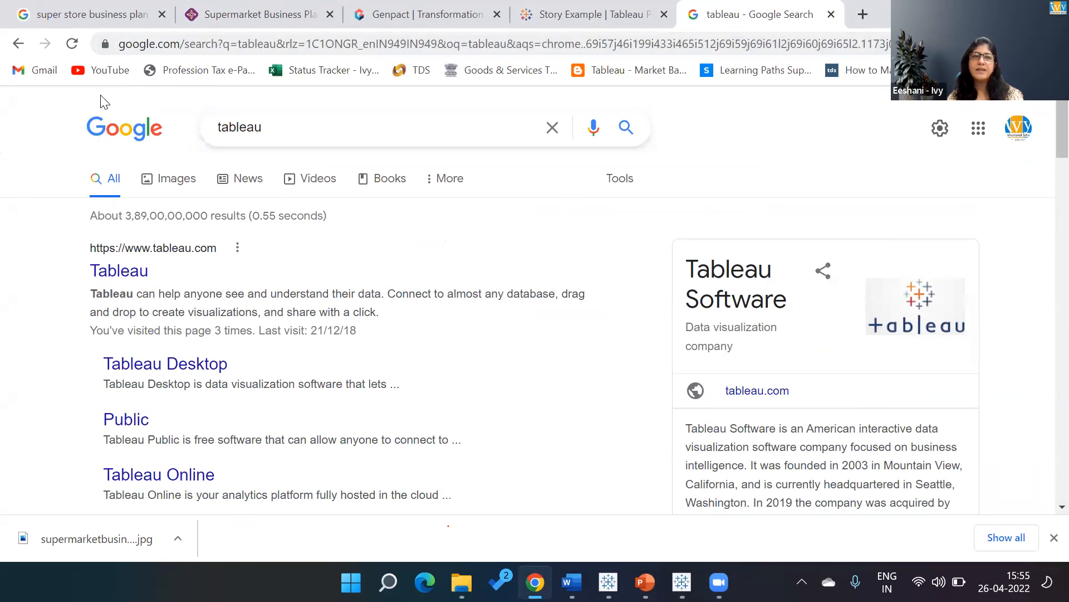
click(831, 16)
Reopen the Teachable admin's course list in a new tab and search the courses for "tableau".
click(816, 15)
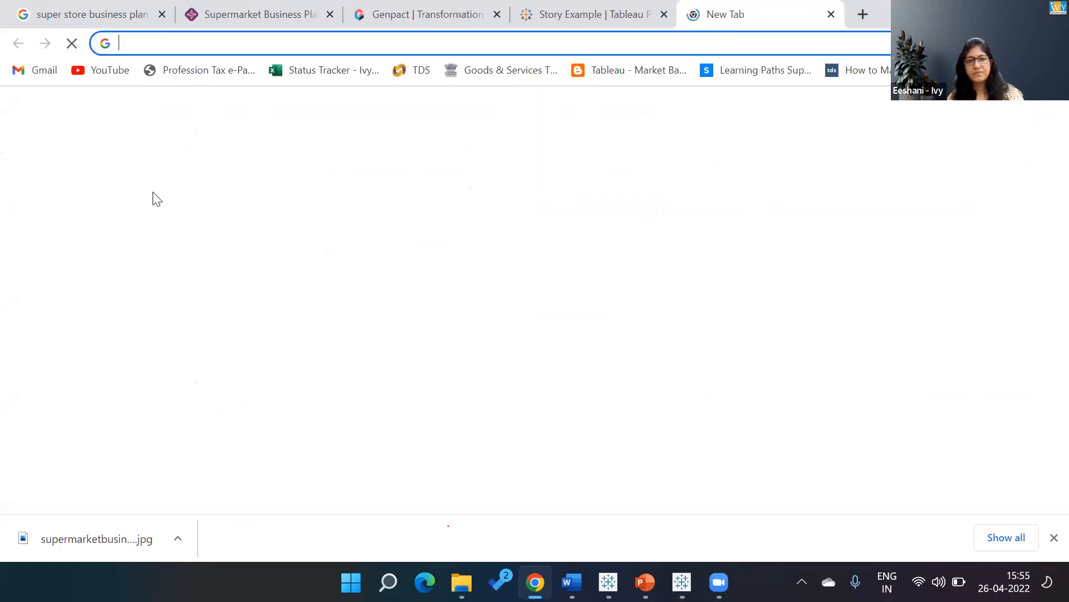
click(338, 415)
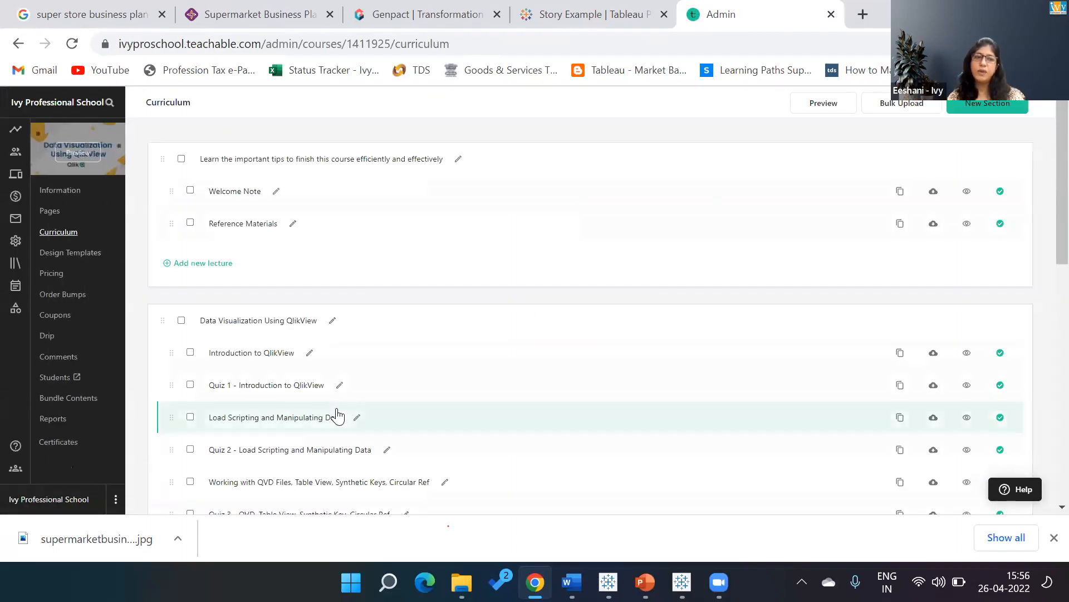
click(16, 263)
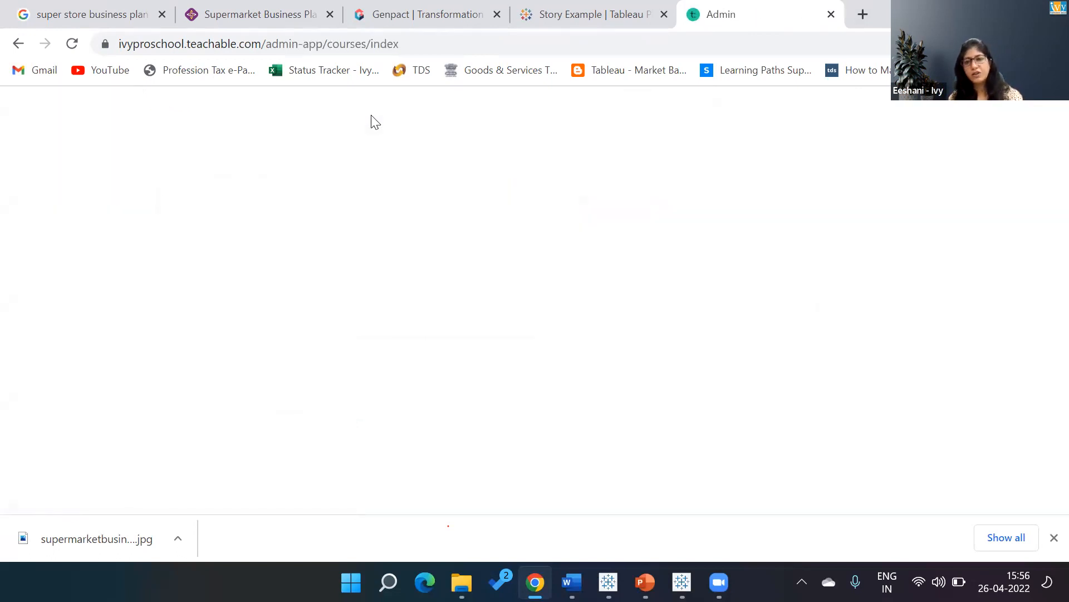
click(354, 161)
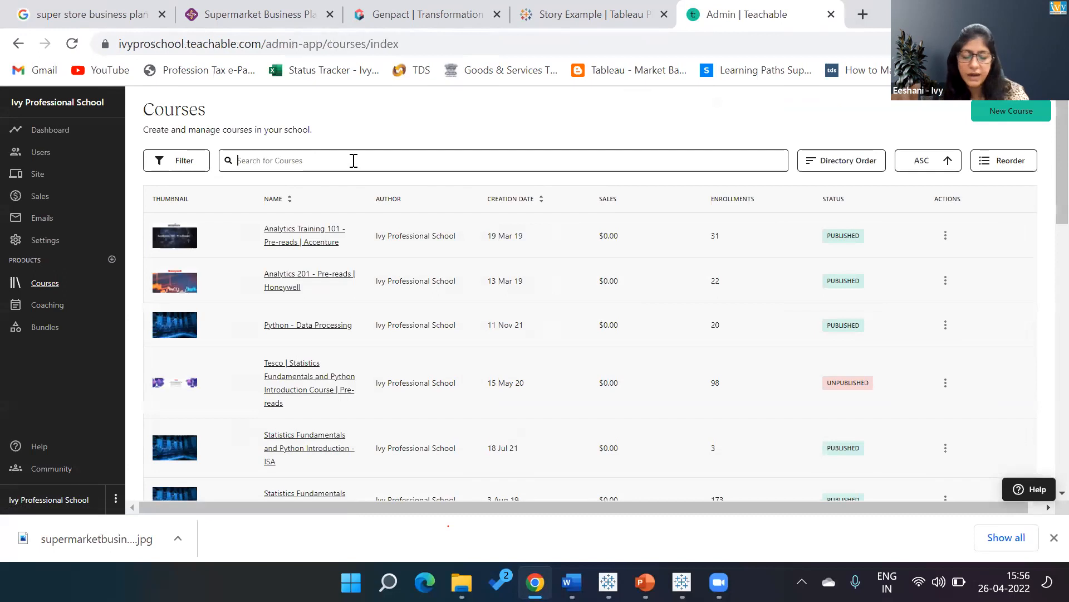
text(tableau)
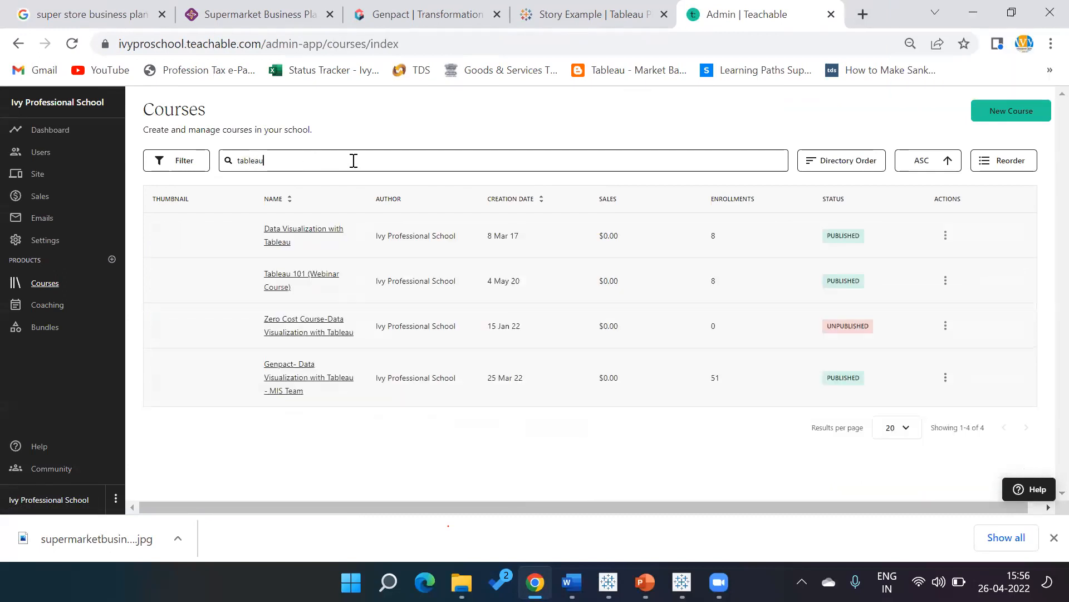
Open the curriculum of the Genpact Data Visualization with Tableau course and bring up its Dataset for Final Assessment lecture.
click(285, 384)
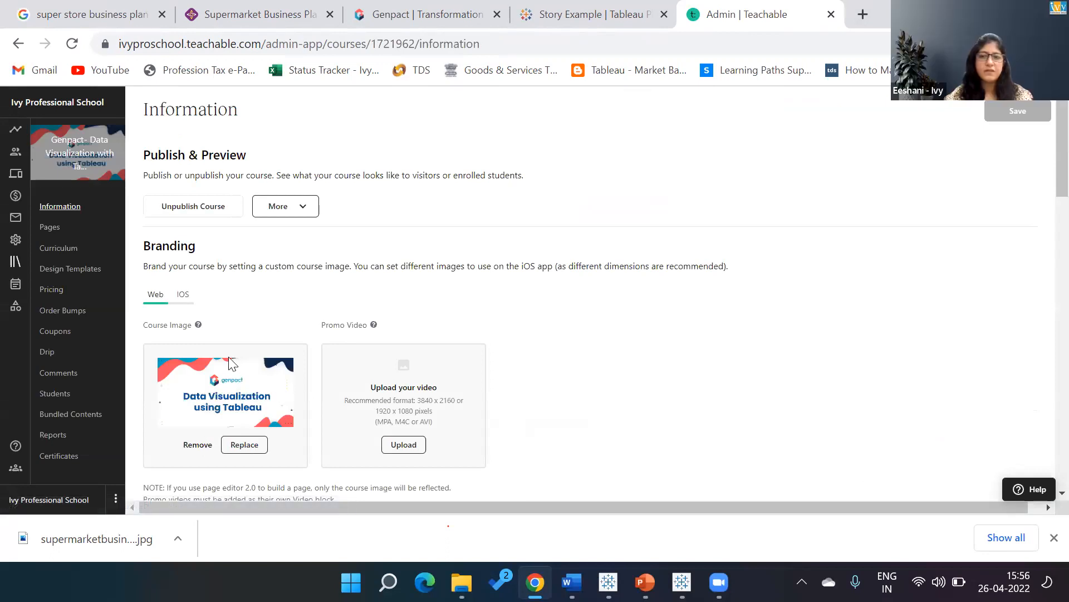
click(56, 254)
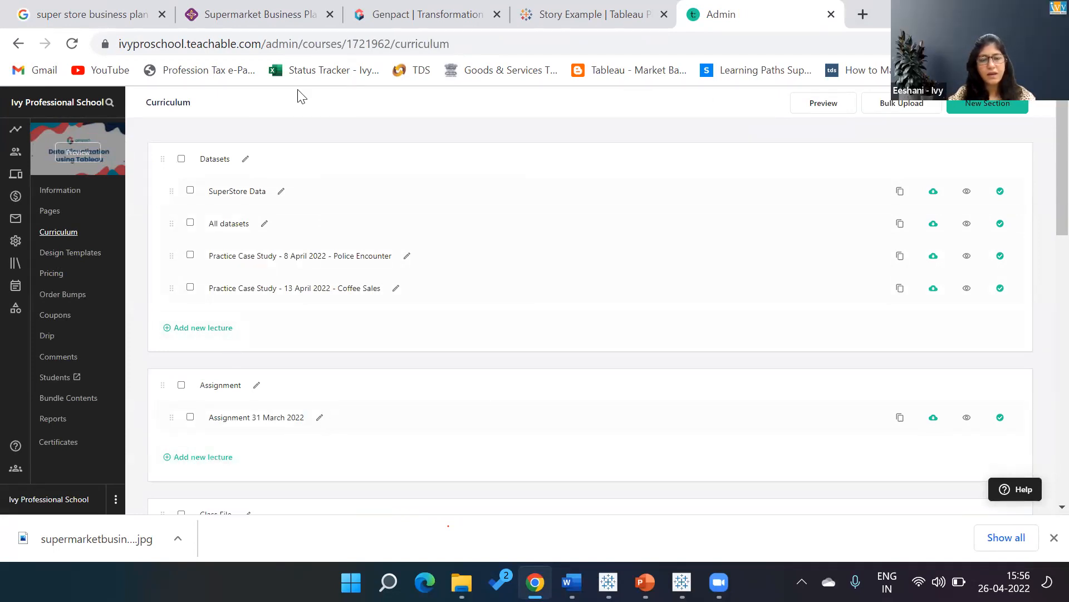
scroll(1044, 234, down, 6)
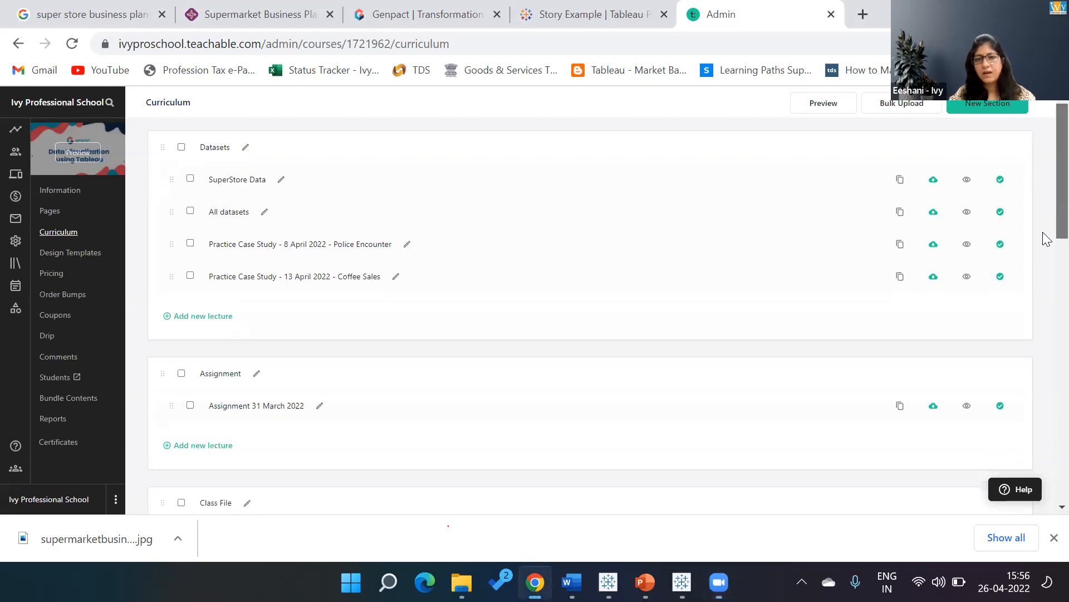
scroll(1044, 304, down, 8)
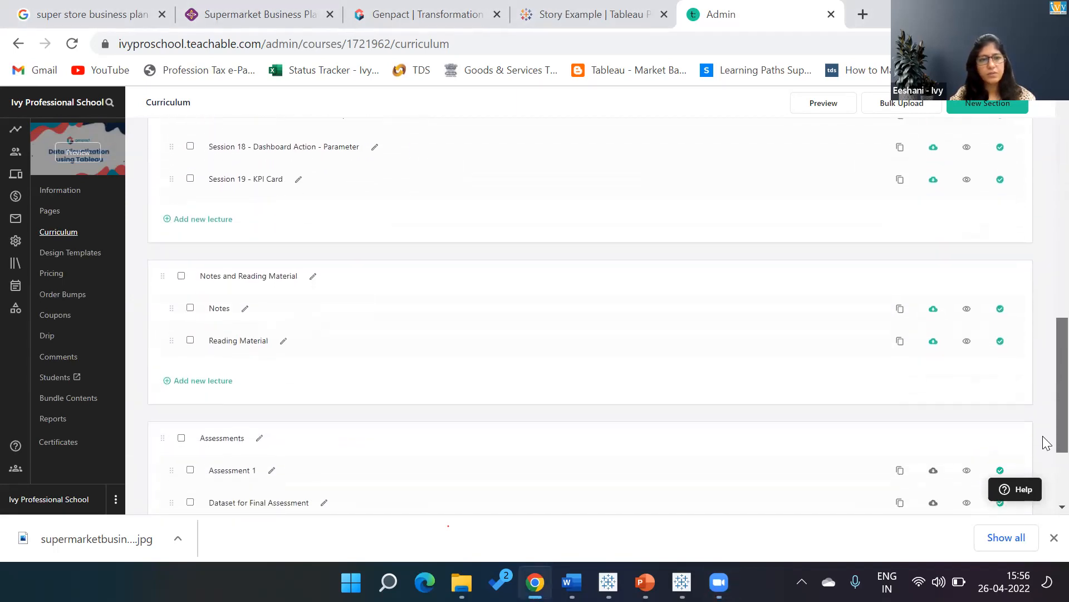
scroll(1044, 457, down, 1)
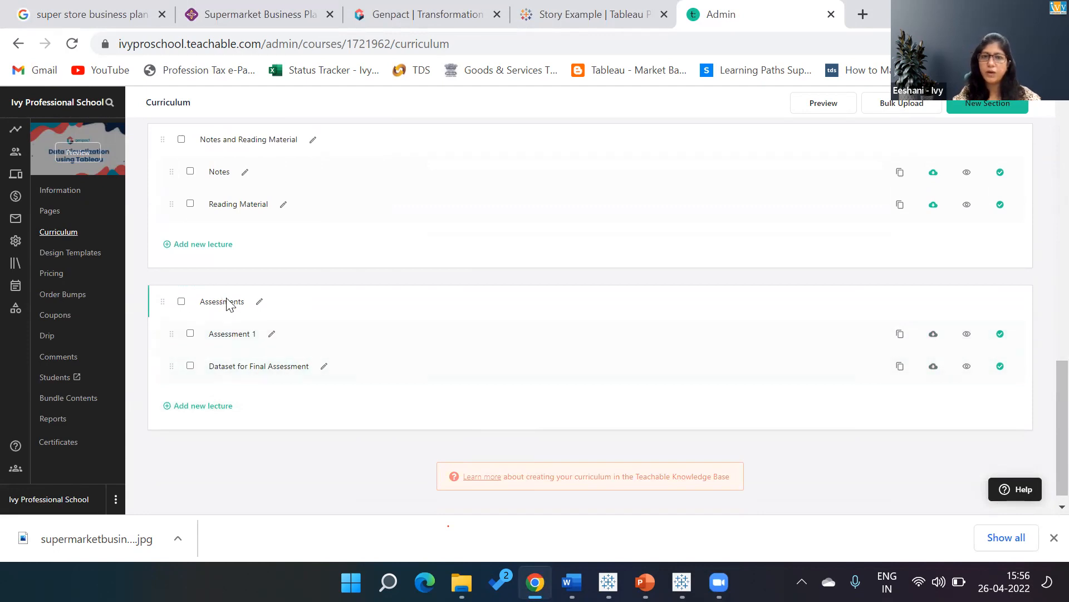
click(243, 379)
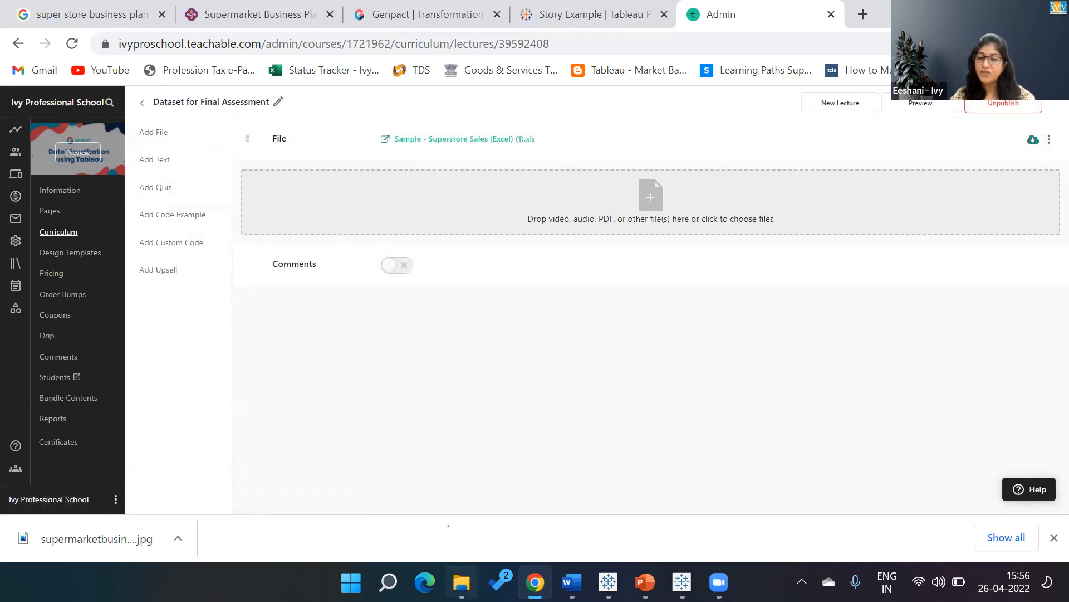
Switch to File Explorer, go up from the Notes folder to its parent, and select the Assessment folder.
click(461, 582)
click(333, 376)
key(Up)
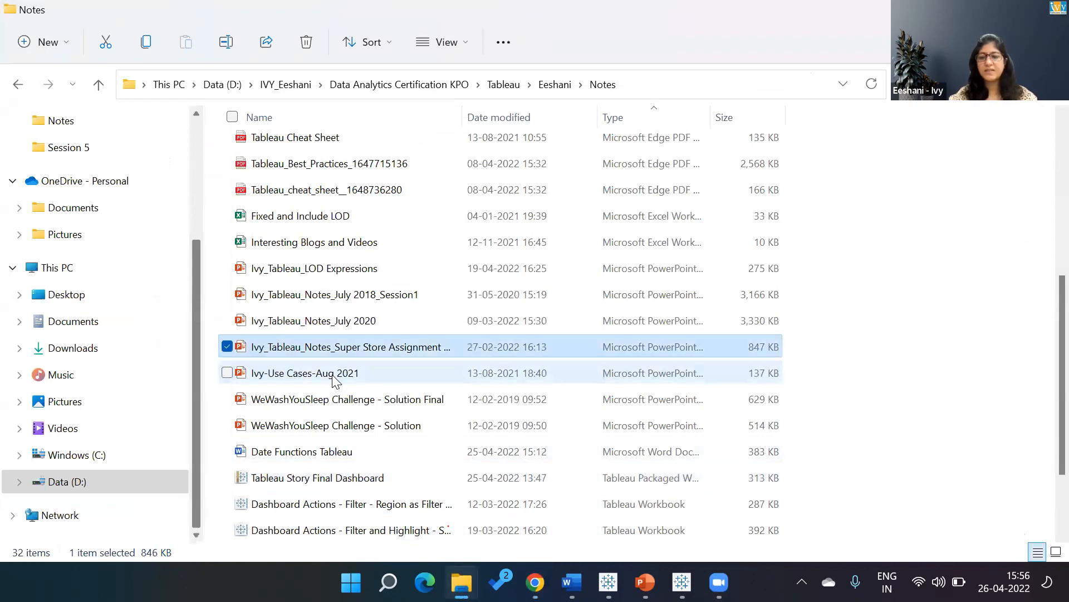
key(BackSpace)
key(Up)
key(Up)
key(Up)
key(Up)
key(Up)
key(Up)
key(Up)
key(Up)
key(Up)
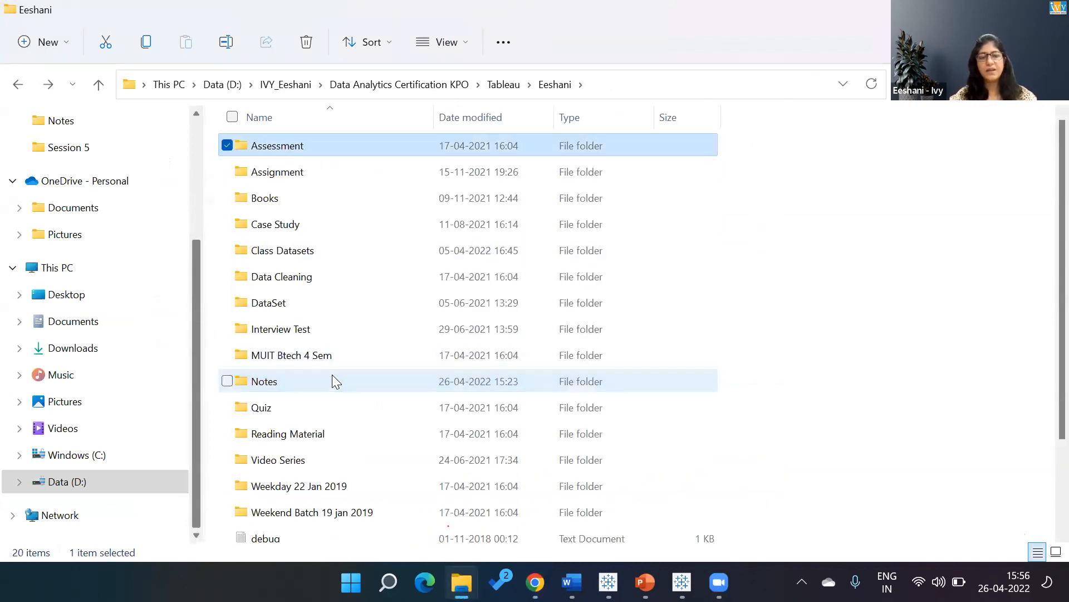
Enter the Assessment folder and open the "Sample - Superstore Sales (Excel)" workbook.
key(Return)
key(Down)
key(Down)
key(Down)
key(Down)
key(Down)
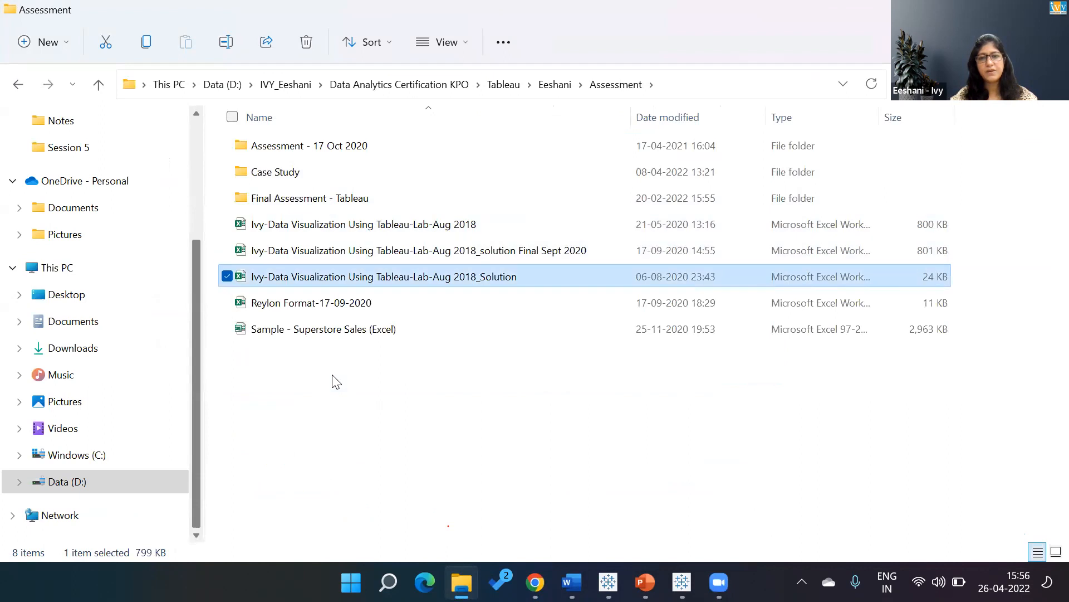
key(Down)
key(Down)
key(Return)
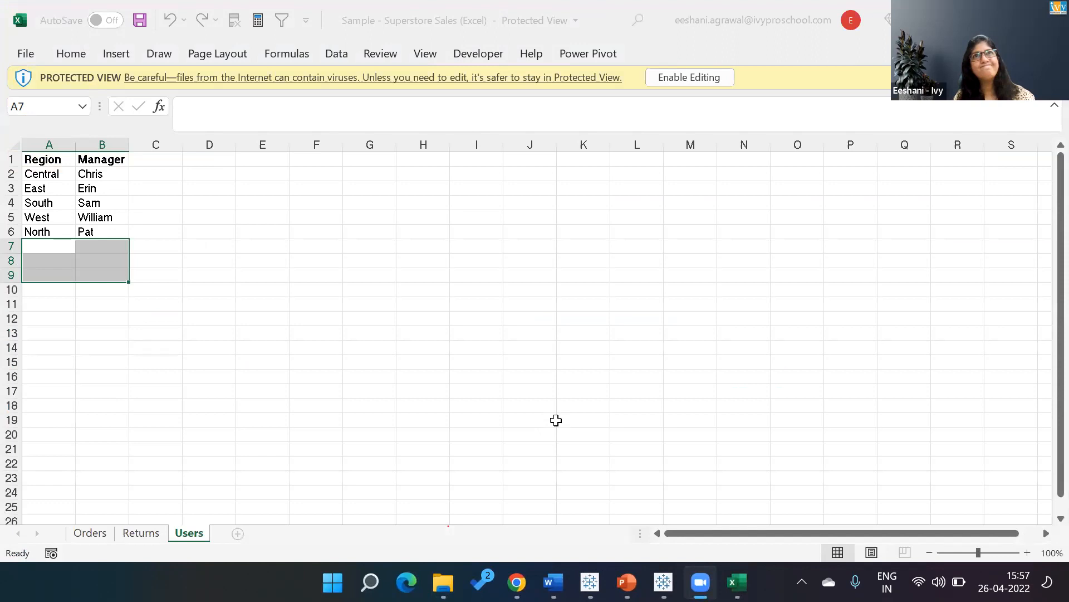
Look through the Returns, Users and Orders sheets of the Superstore Sales workbook, finishing at cell A1 of Orders.
click(142, 534)
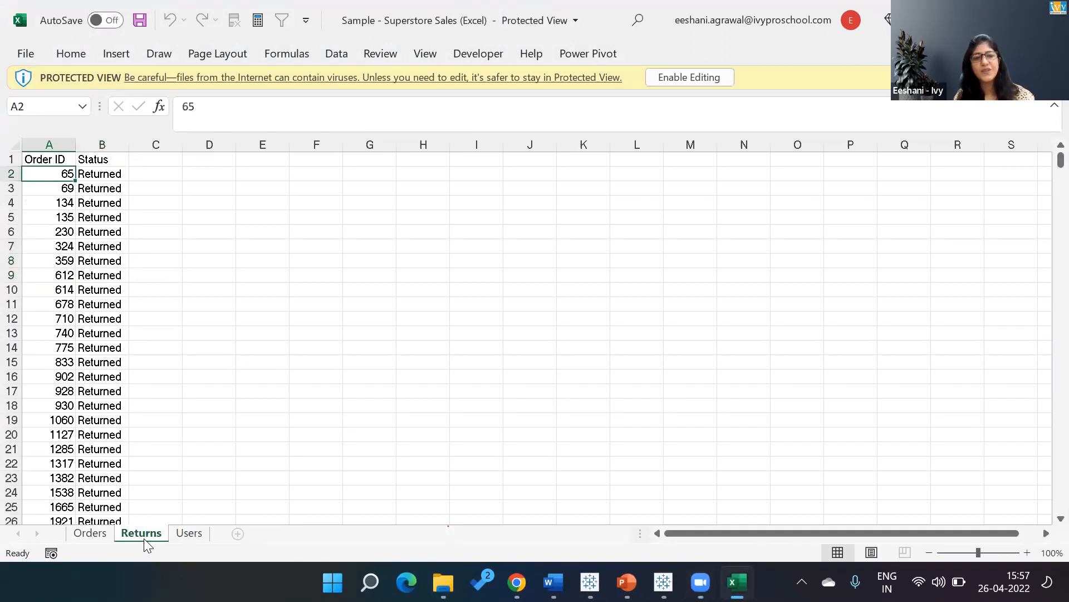
click(91, 533)
click(136, 532)
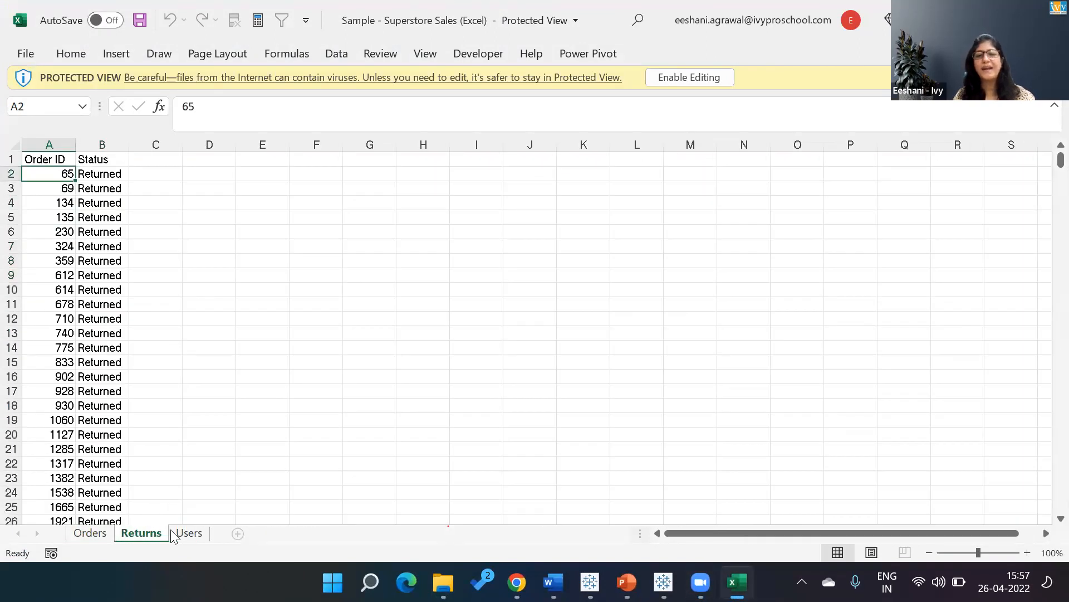
click(176, 533)
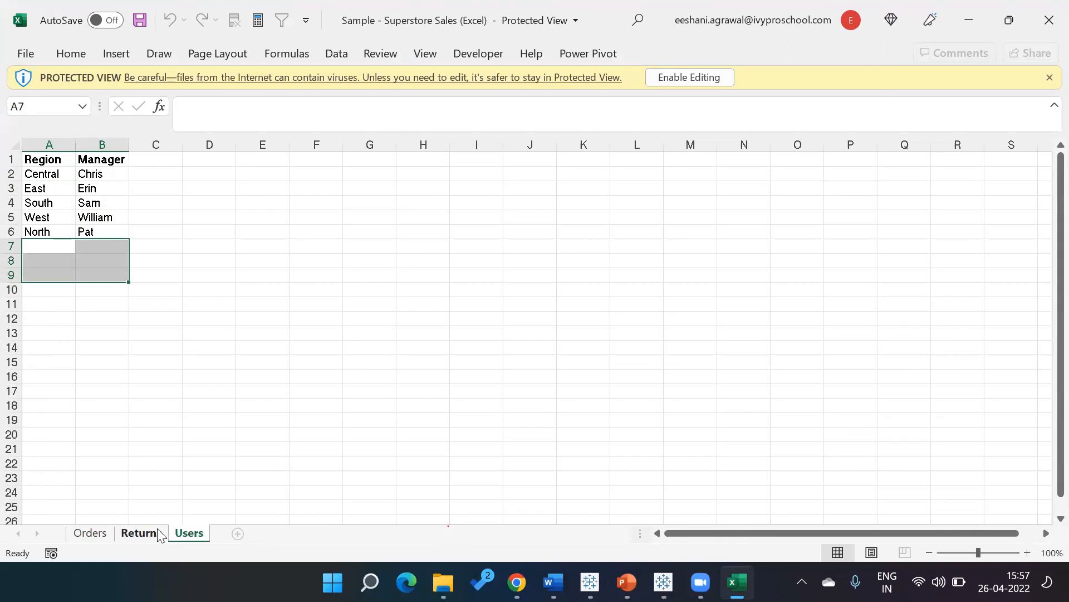
click(141, 533)
click(90, 533)
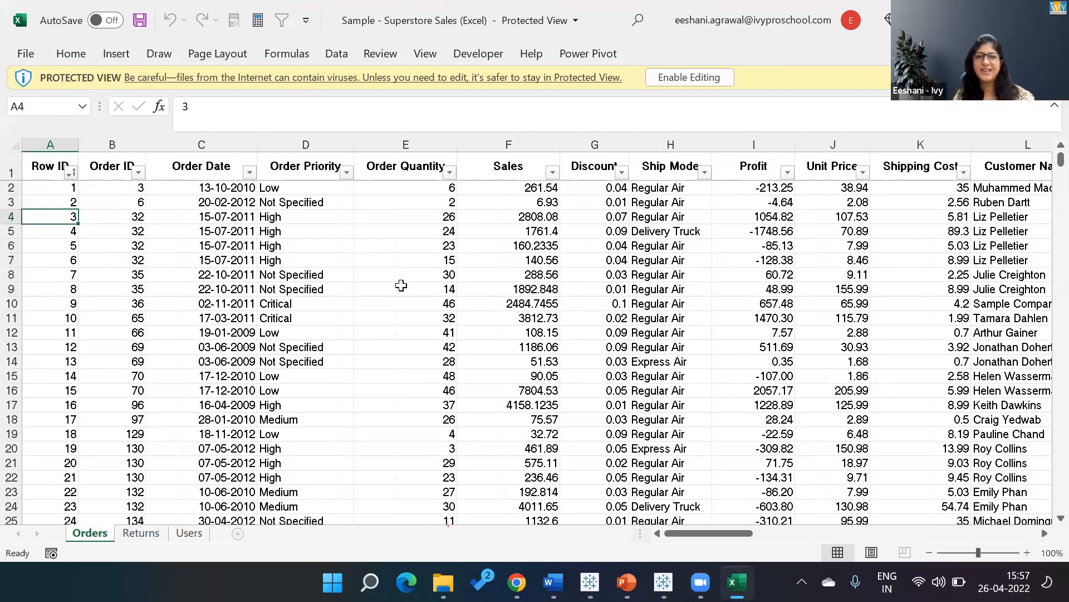
key(Up)
key(Up)
key(Up)
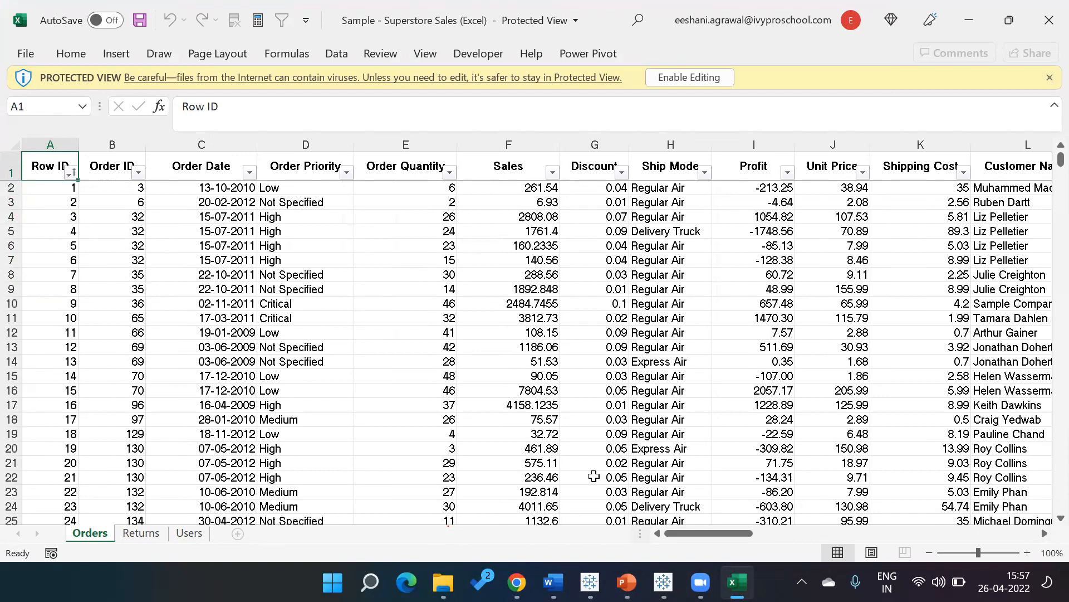
Switch back to Tableau Public with the Story Example workbook's Country map worksheet.
click(663, 582)
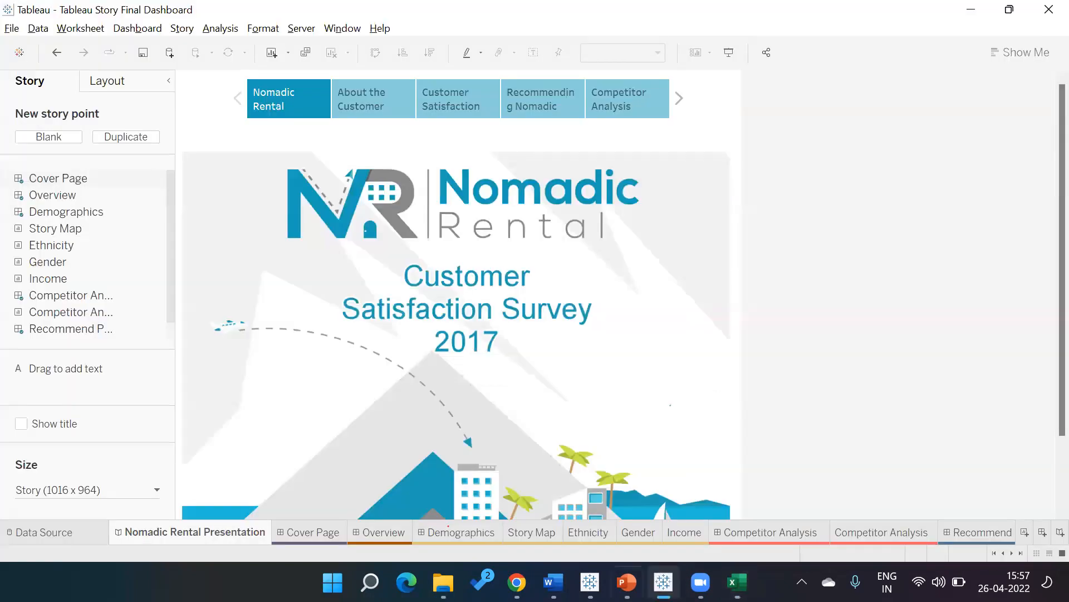
click(590, 582)
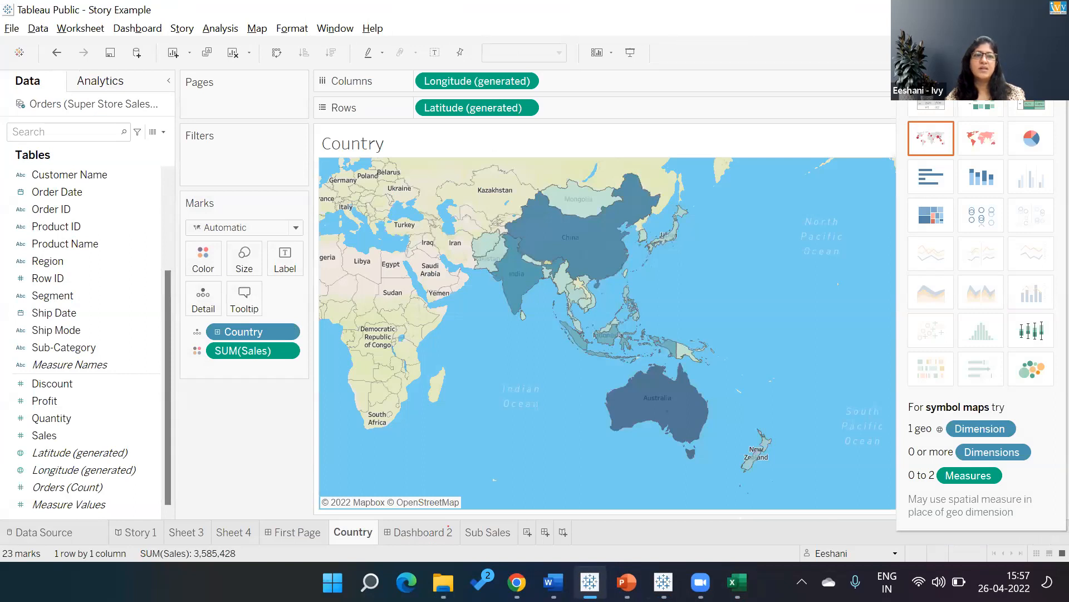
Filter the Country map by the year of Order Date, keeping only 2013.
drag(93, 196, 237, 166)
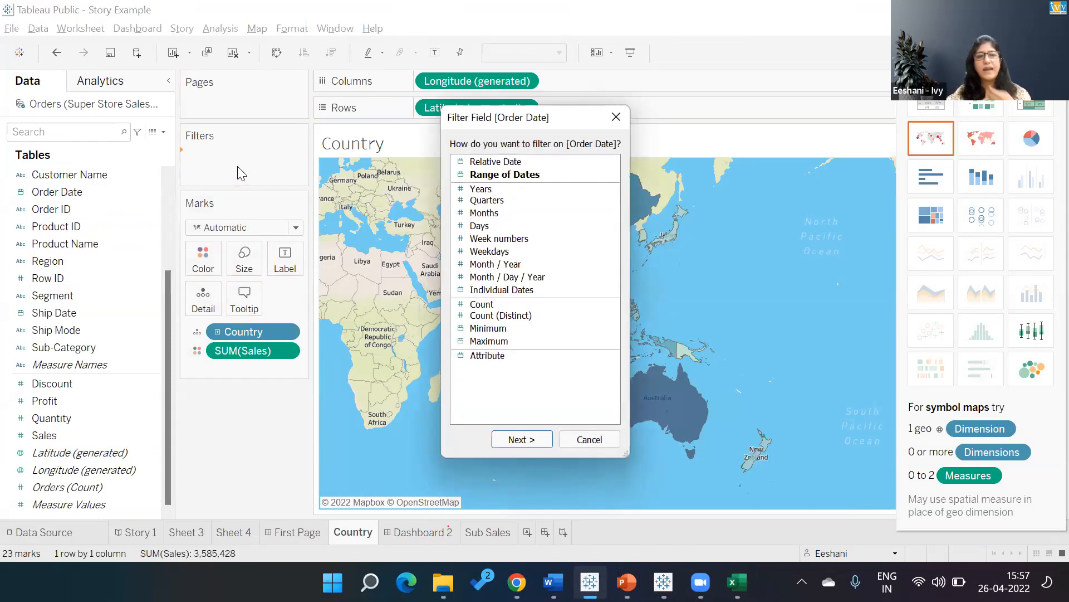
double_click(503, 189)
click(403, 191)
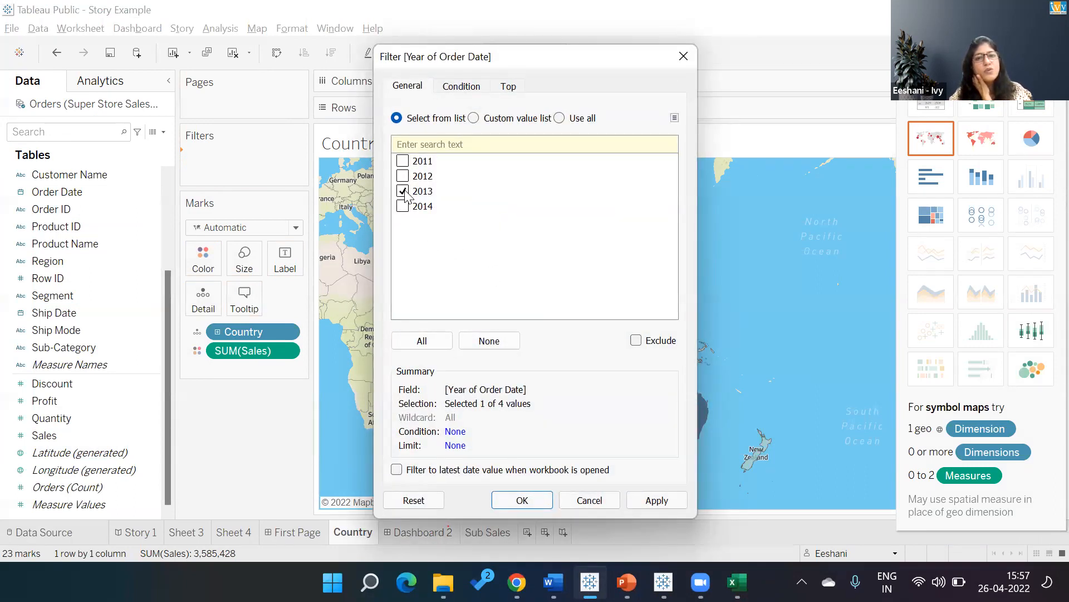
click(538, 501)
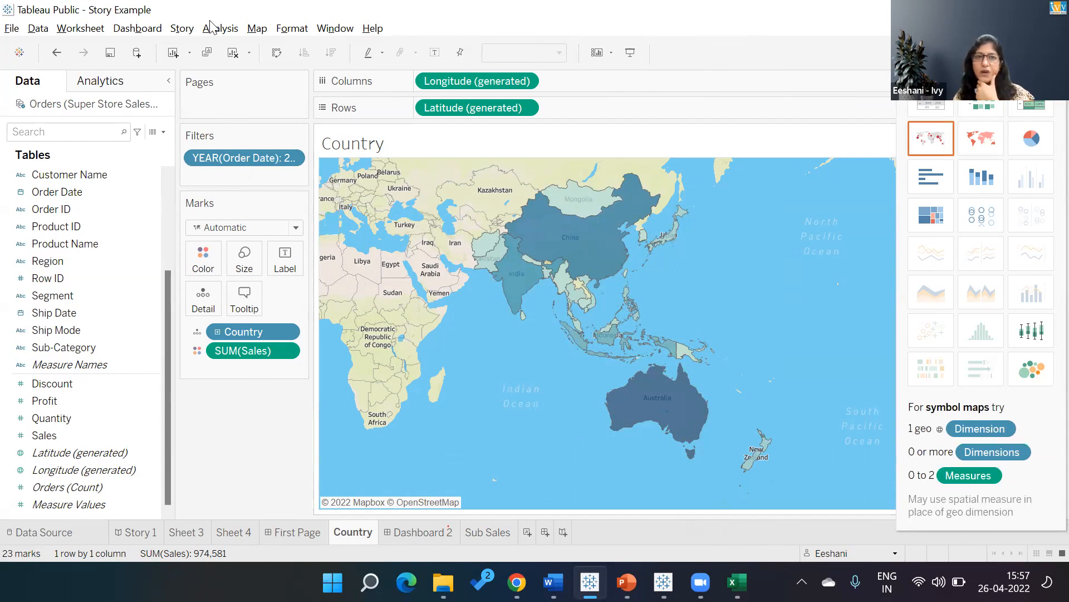
Set the Country map's background map style to Normal.
click(257, 32)
mouse_move(311, 64)
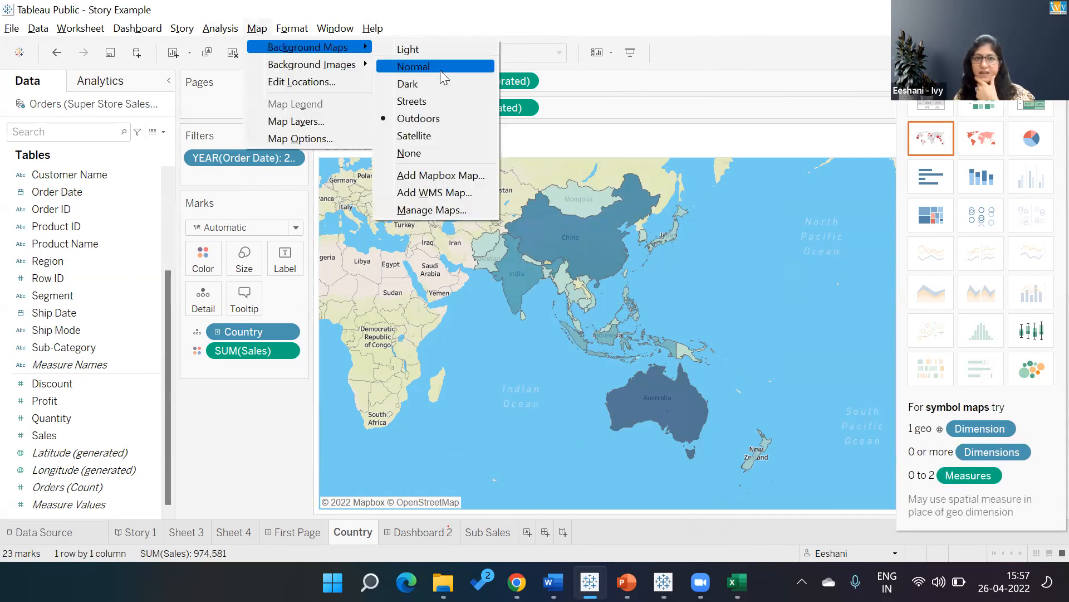
click(440, 71)
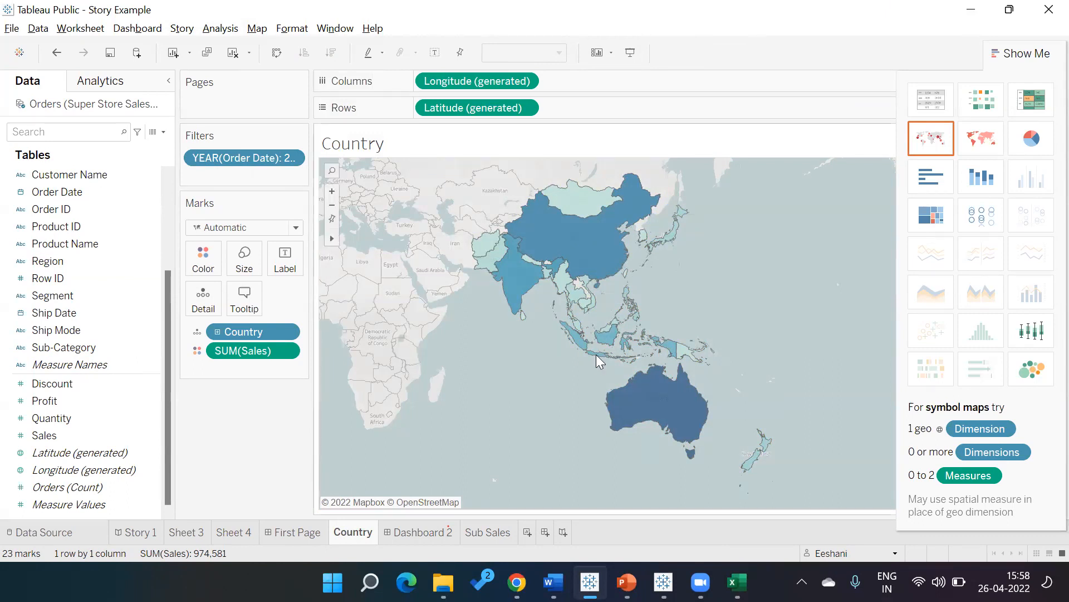
Switch to the Superstore Sales workbook in Excel and look through the Orders column headers from Order Date to Region.
click(737, 582)
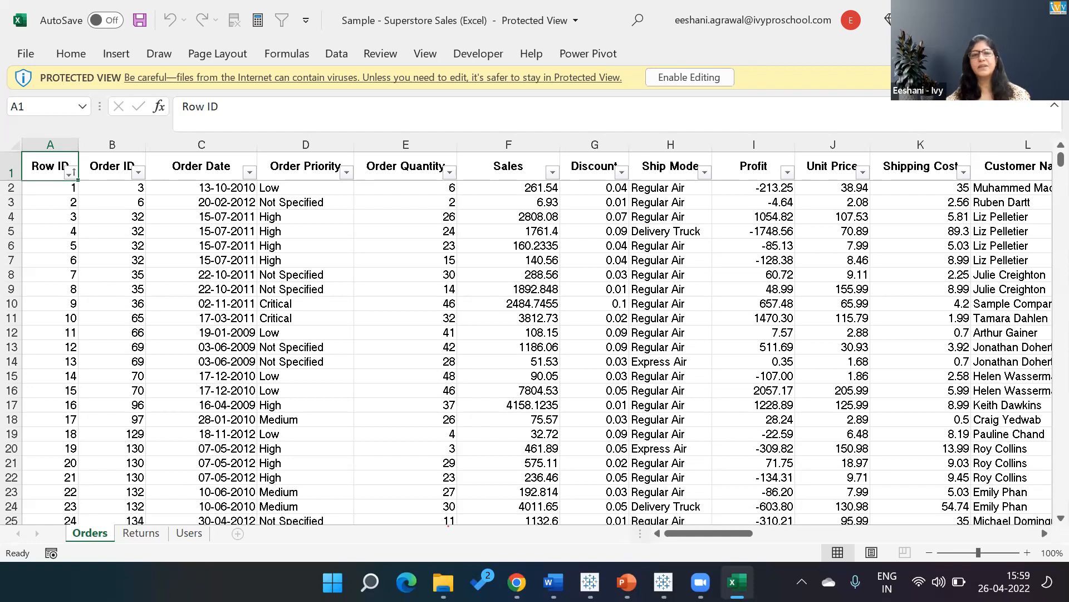
click(201, 166)
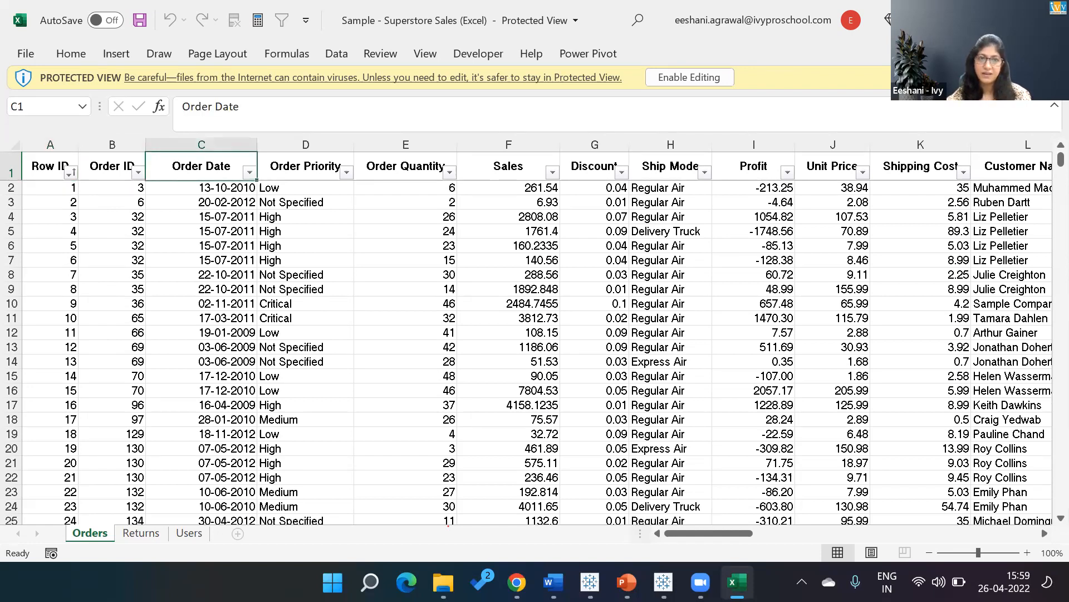
click(306, 166)
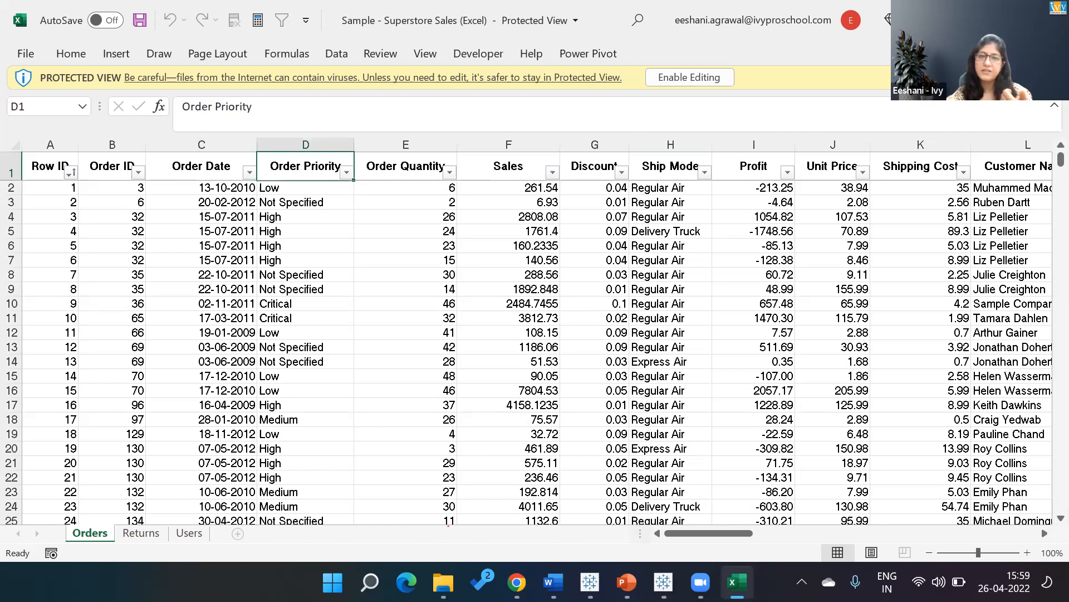
key(Right)
key(Right)
key(Right)
key(Right)
key(Right)
key(Right)
key(Right)
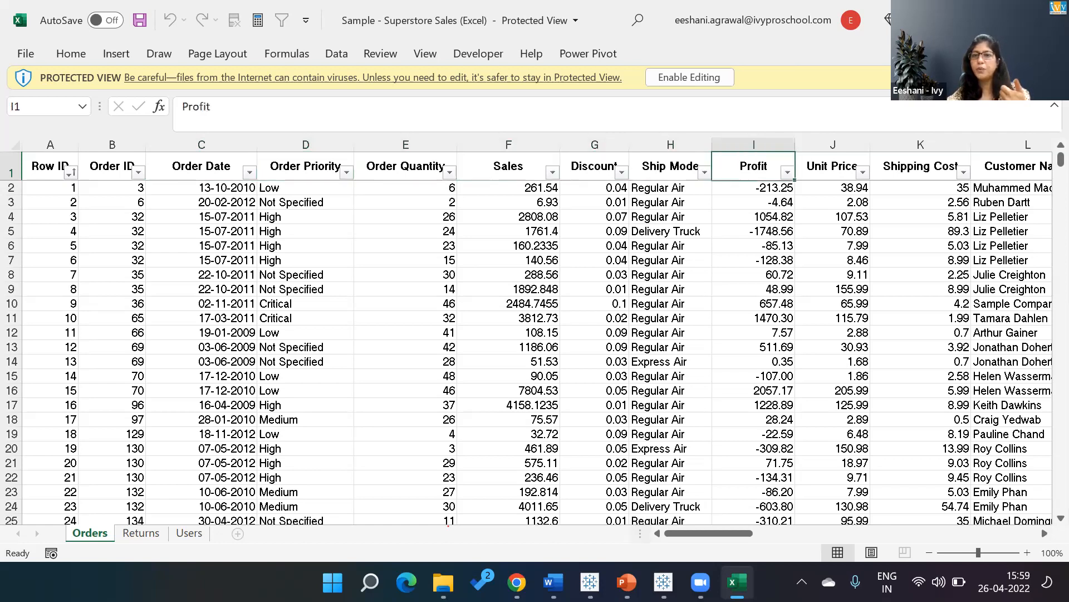
key(Left)
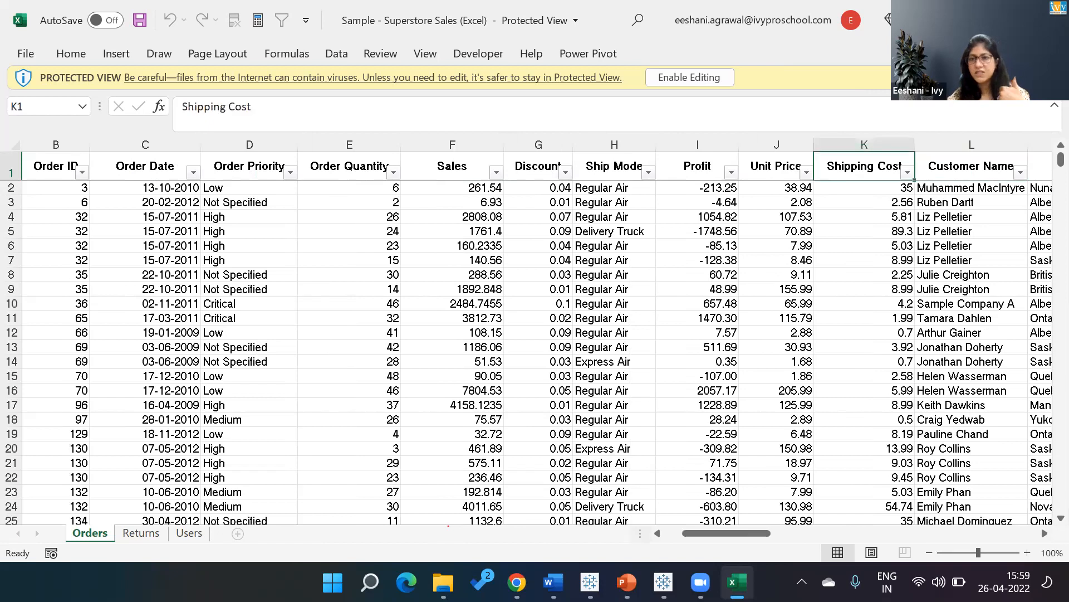
key(Right)
key(Right)
key(Right)
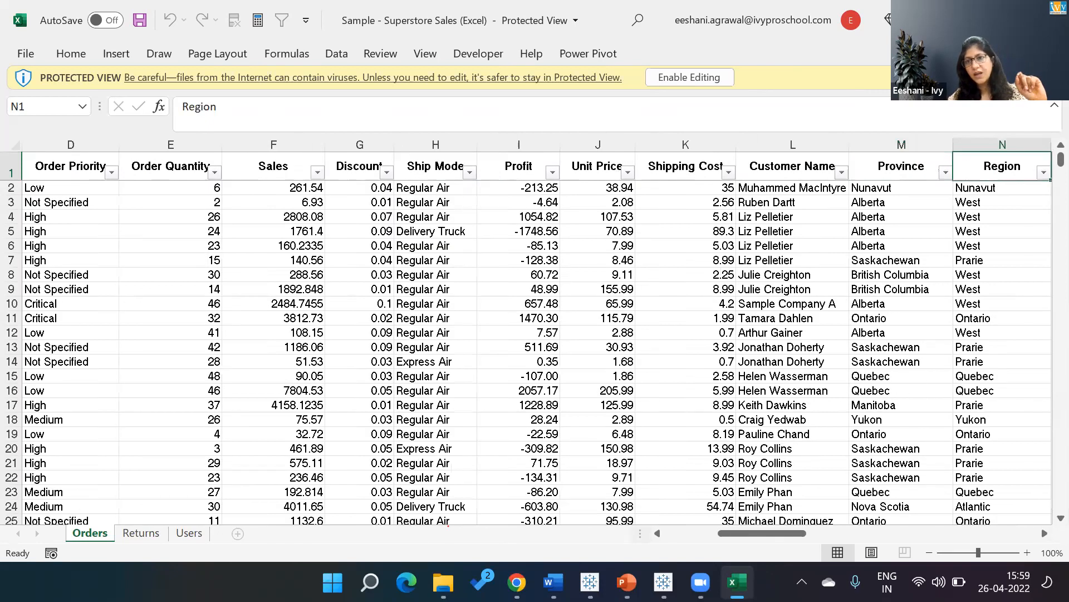
key(Right)
key(Left)
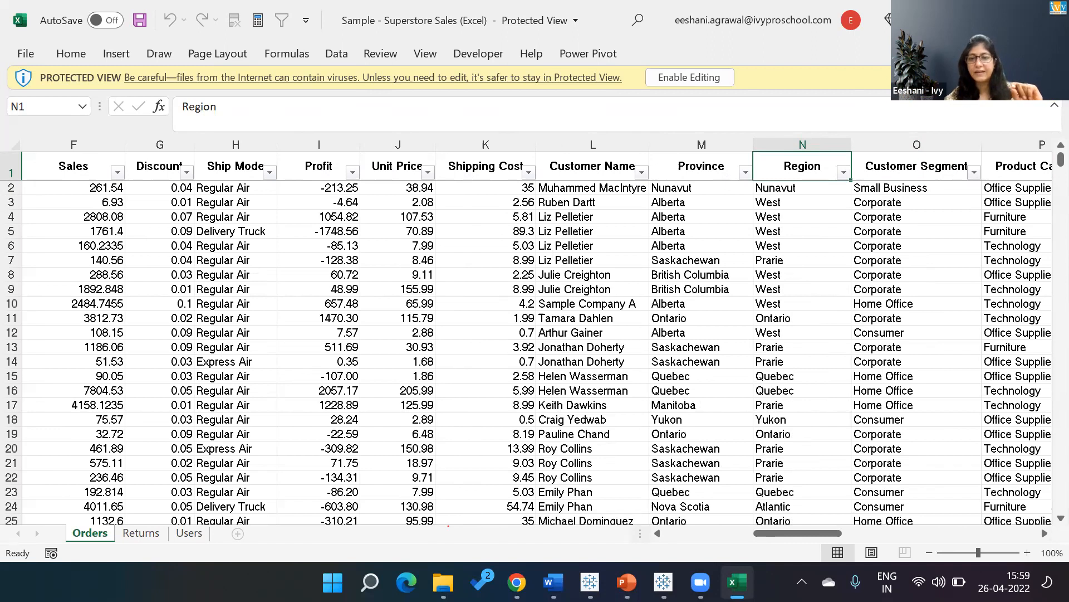
Examine the Customer Name entries in Orders and follow row 7 across the product columns to Ship Date.
key(Left)
key(Left)
key(Down)
key(Down)
key(Down)
key(Down)
key(Down)
key(Down)
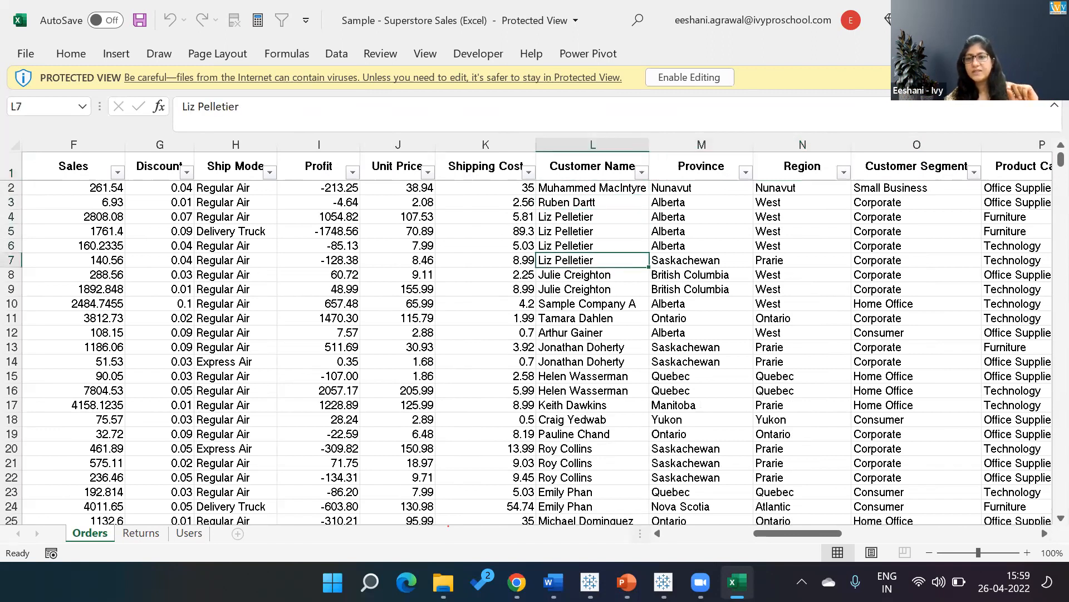
key(Right)
key(Right)
key(Right)
key(Right)
key(Right)
key(Right)
key(Right)
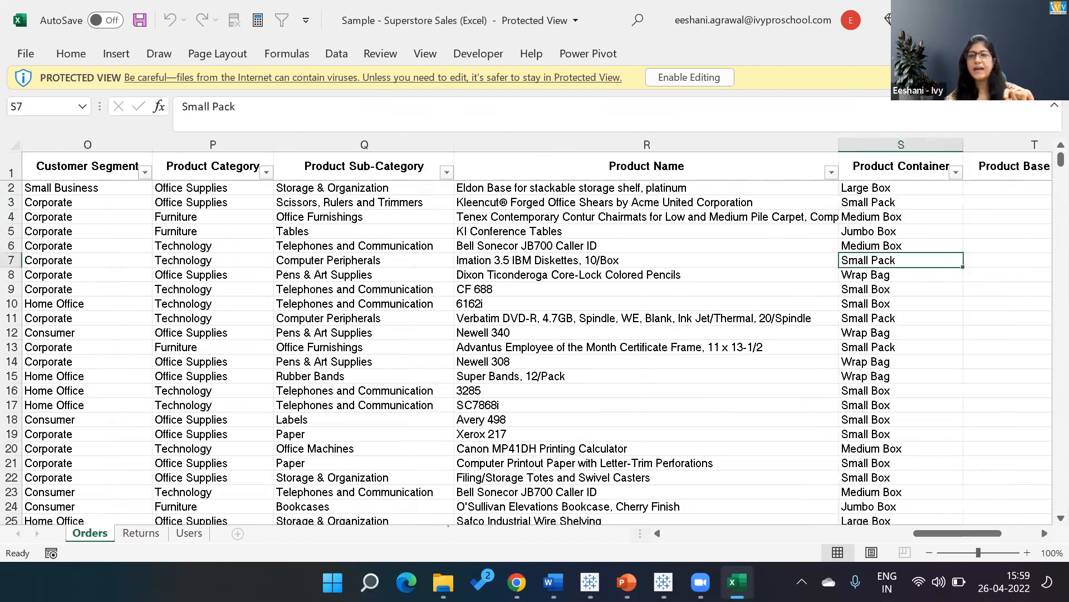
key(Right)
key(Left)
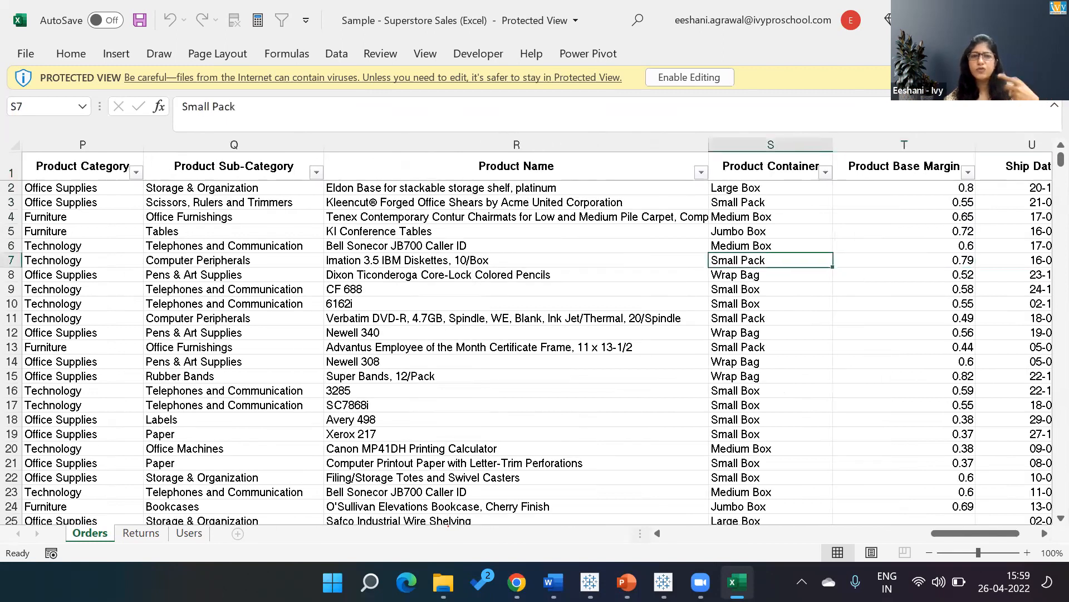
key(Right)
key(Right)
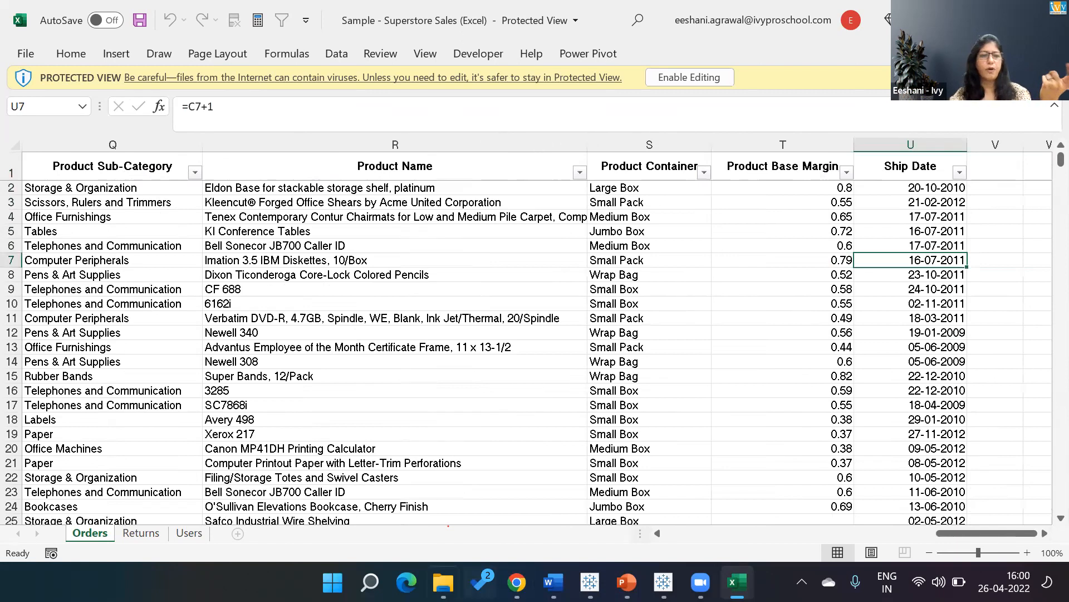
View the Returns and Users sheets, go back to Orders and select cell R17 in the Product Name column.
click(140, 534)
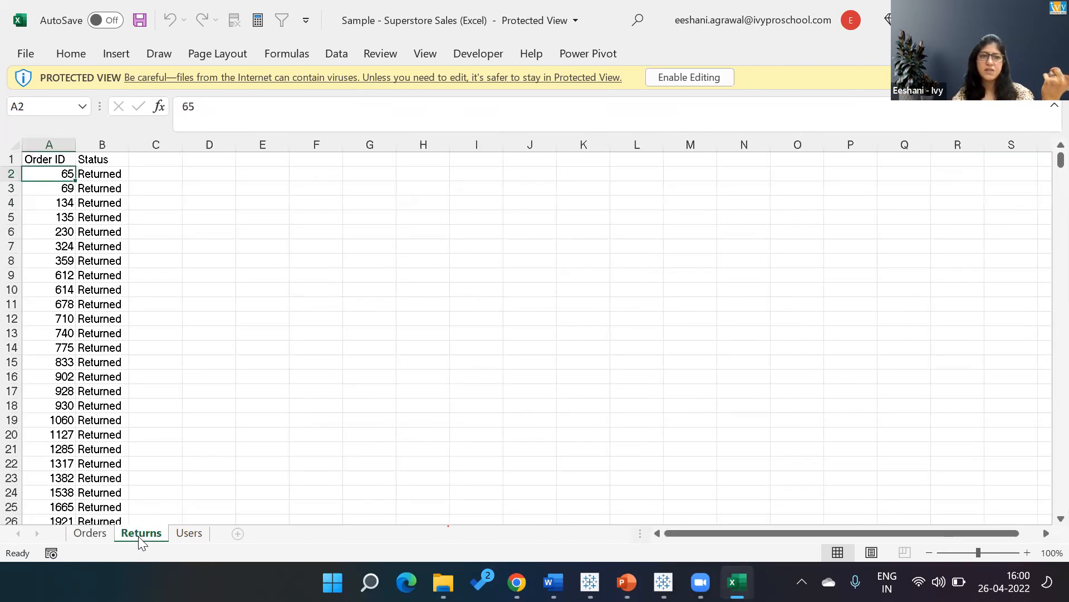
click(177, 534)
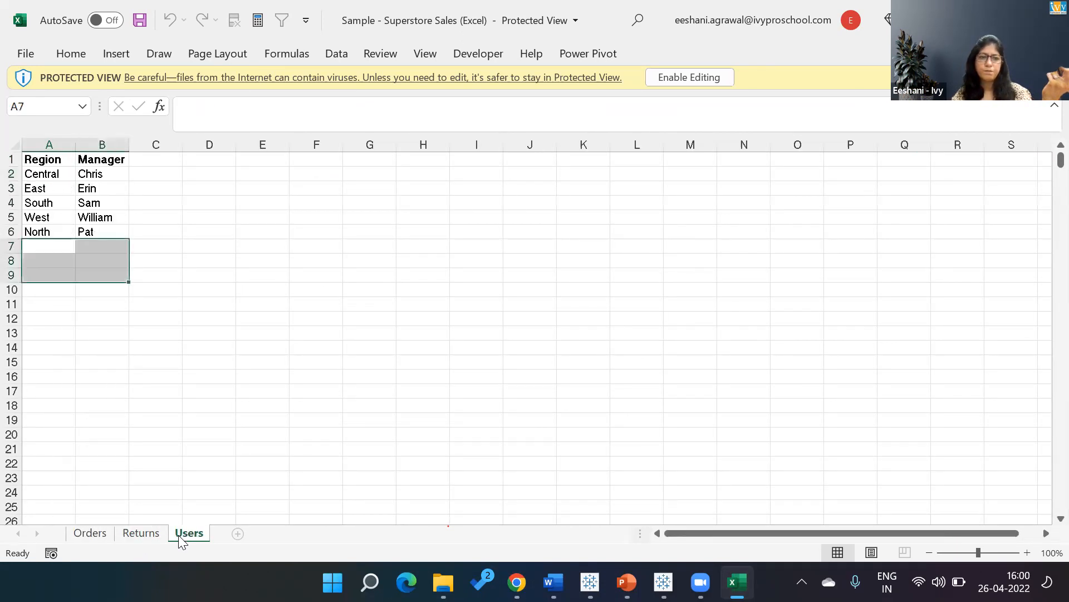
click(144, 533)
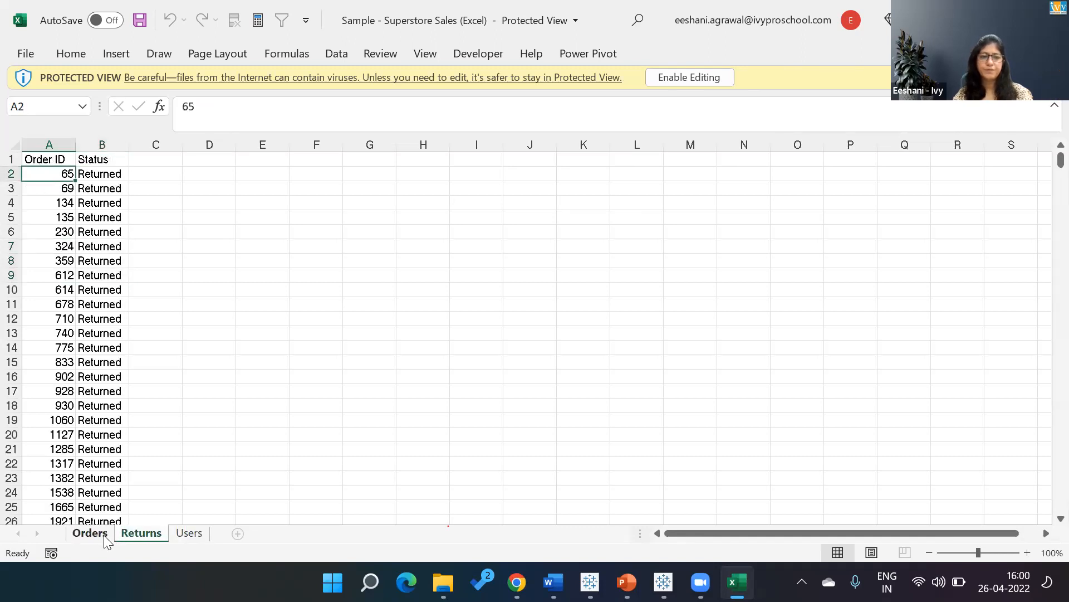
click(89, 533)
click(323, 404)
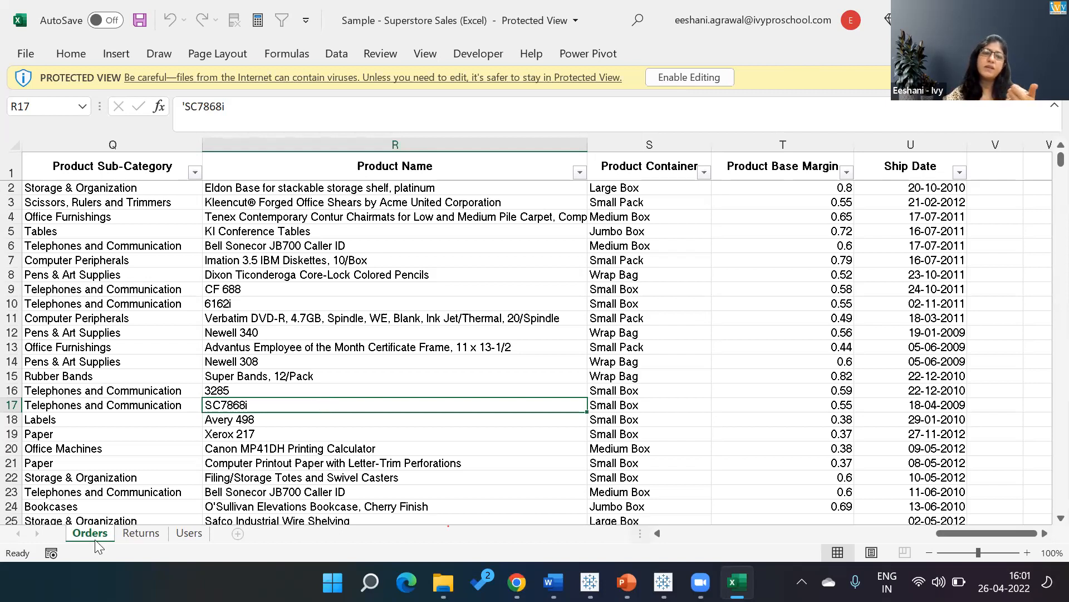
Create a blank workbook and enter "Filters" in cell A1.
click(38, 52)
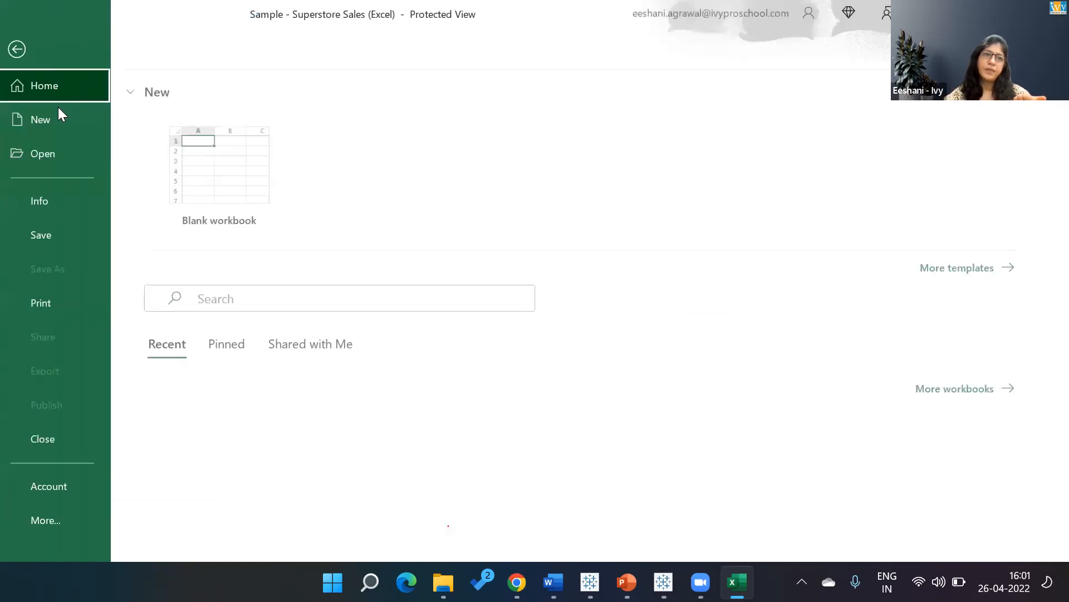
click(213, 155)
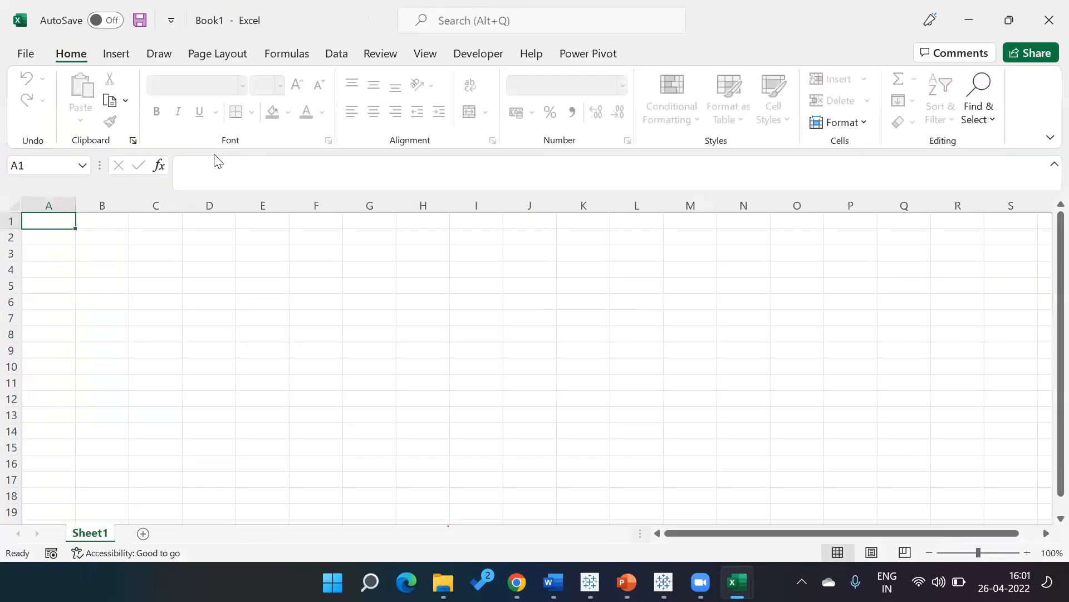
click(1027, 552)
click(1028, 552)
click(1028, 553)
click(1028, 552)
click(1027, 552)
click(1027, 553)
text(Filters)
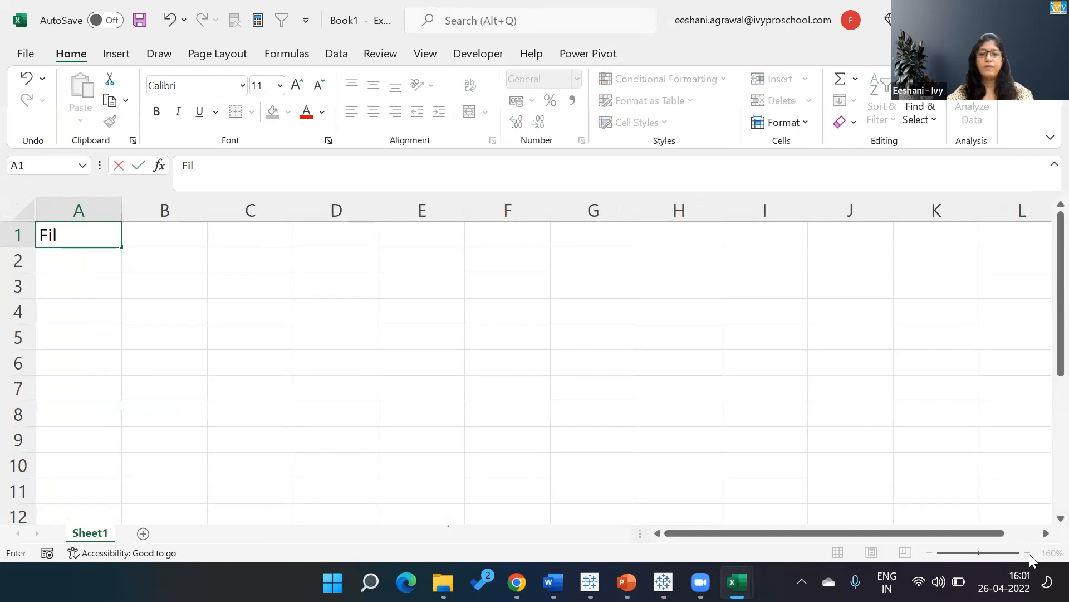
key(Return)
Enter the description "few data out of all based on condition" in cell B1 beside Filters.
key(Up)
key(Right)
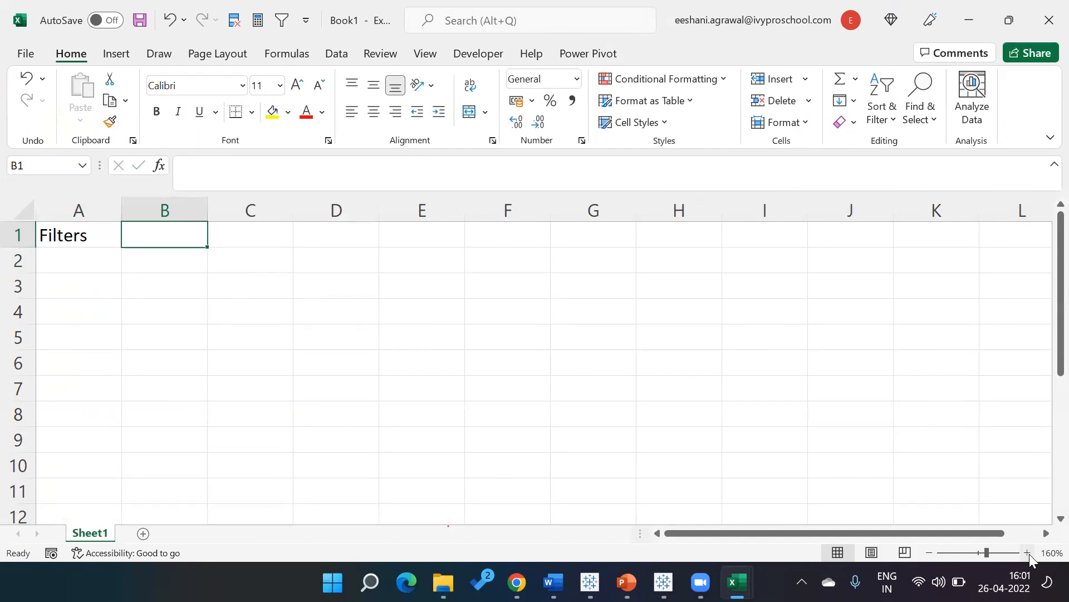
text(few data out of al)
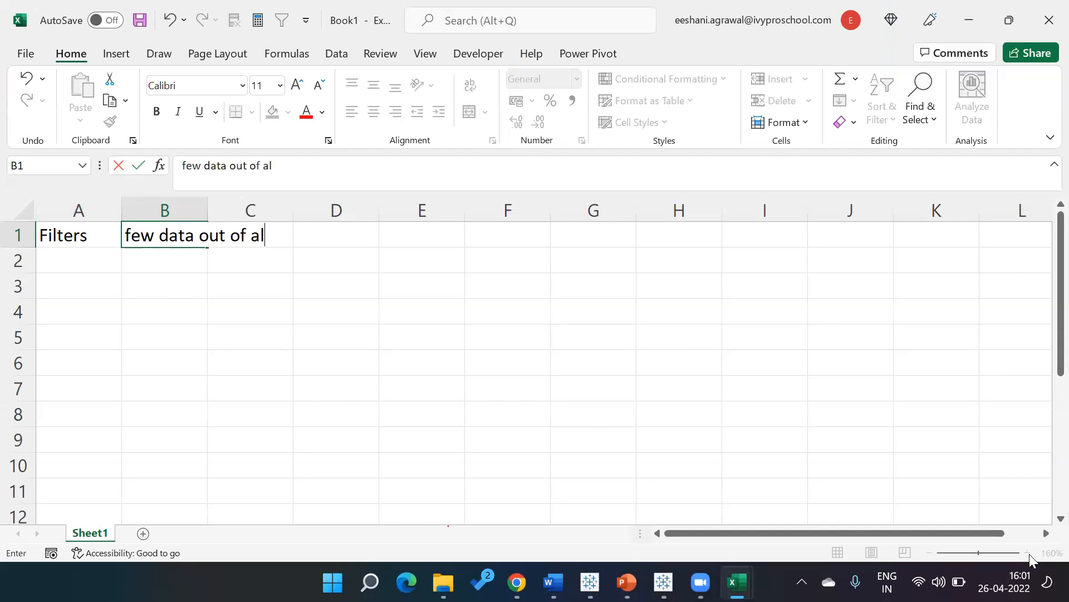
text(l)
key(Return)
key(Up)
key(F2)
text(based on condition)
key(Return)
Enter "Context Filter" in cell A2 and fit column A's width to its contents.
key(Left)
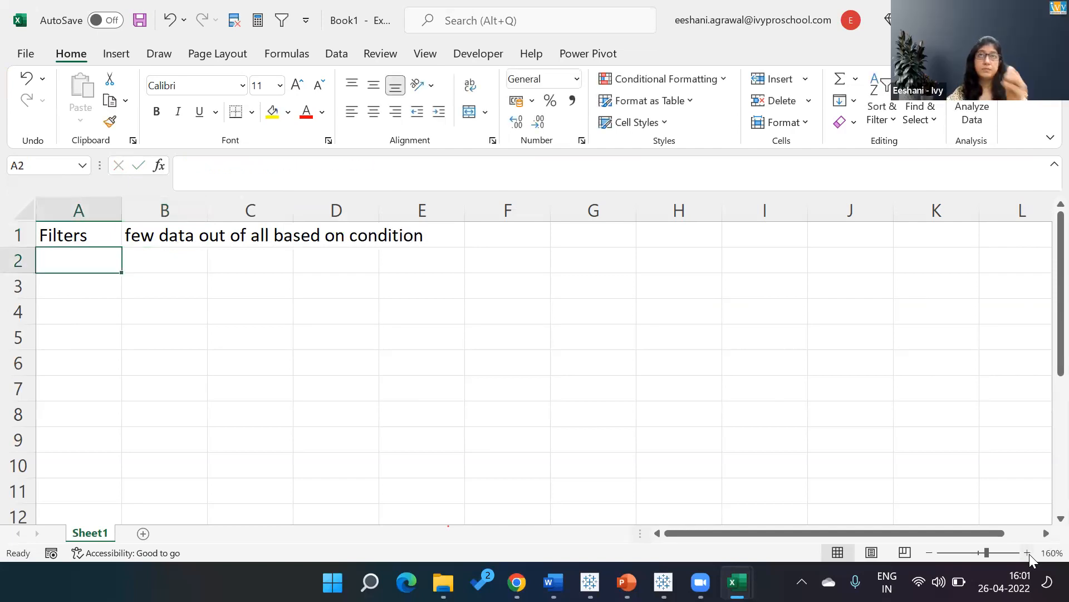
text(C)
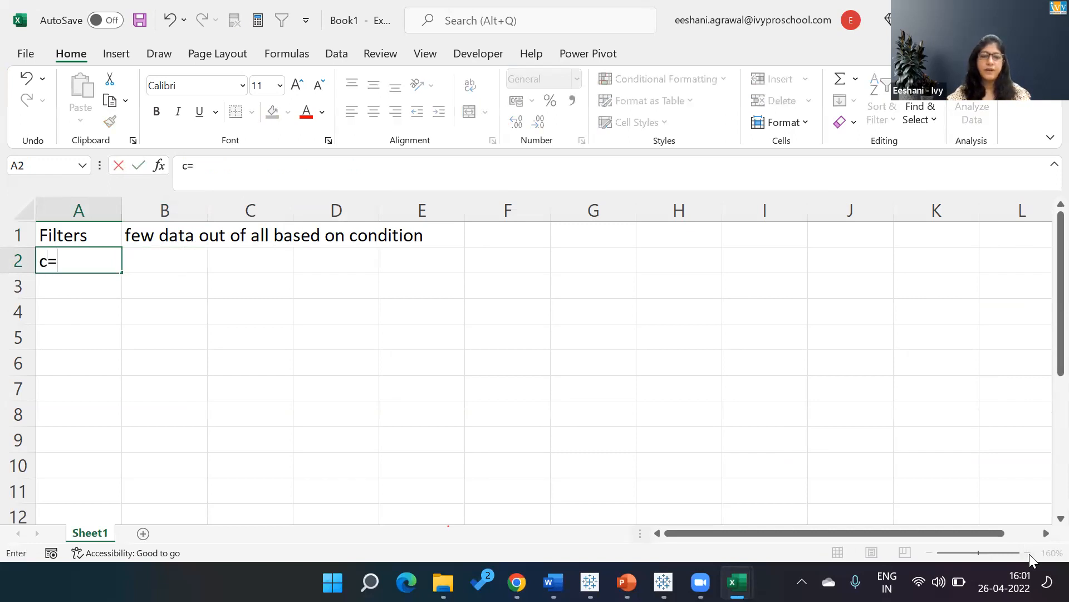
text(Ontext Fi)
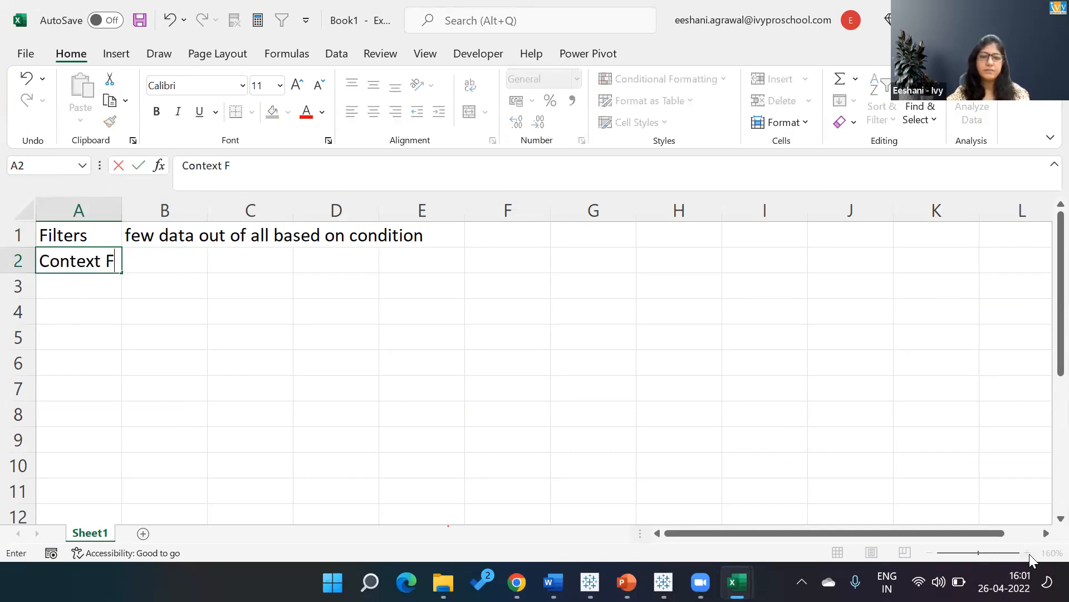
text(lter)
key(Return)
key(Up)
key(Right)
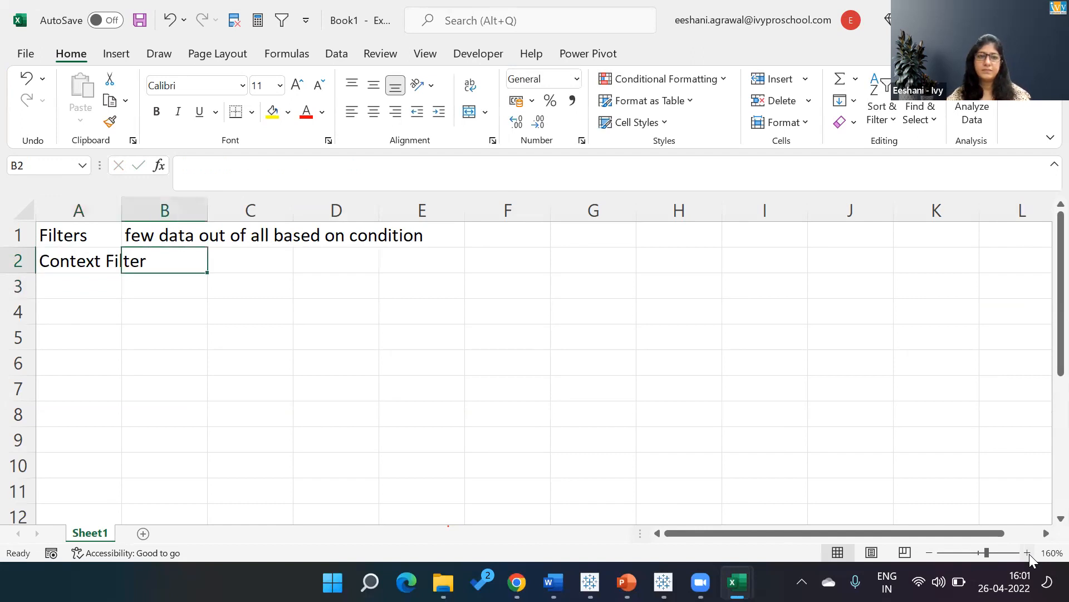
double_click(122, 205)
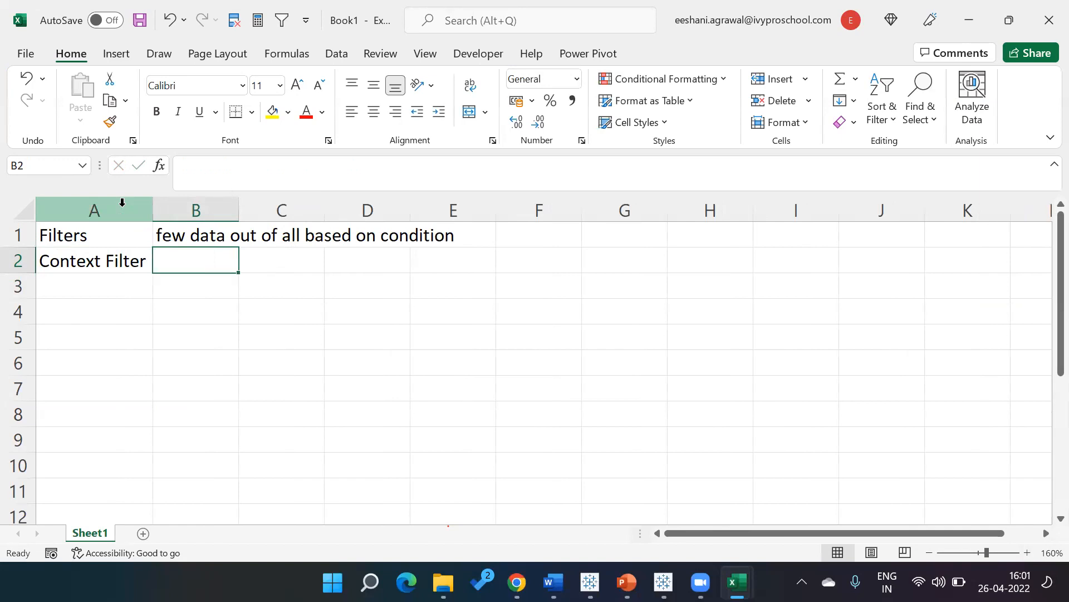
Enter "multiplr filters and we want value of one to considered while filtering the second one" in cell B2 as the Context Filter description.
text(multo)
key(BackSpace)
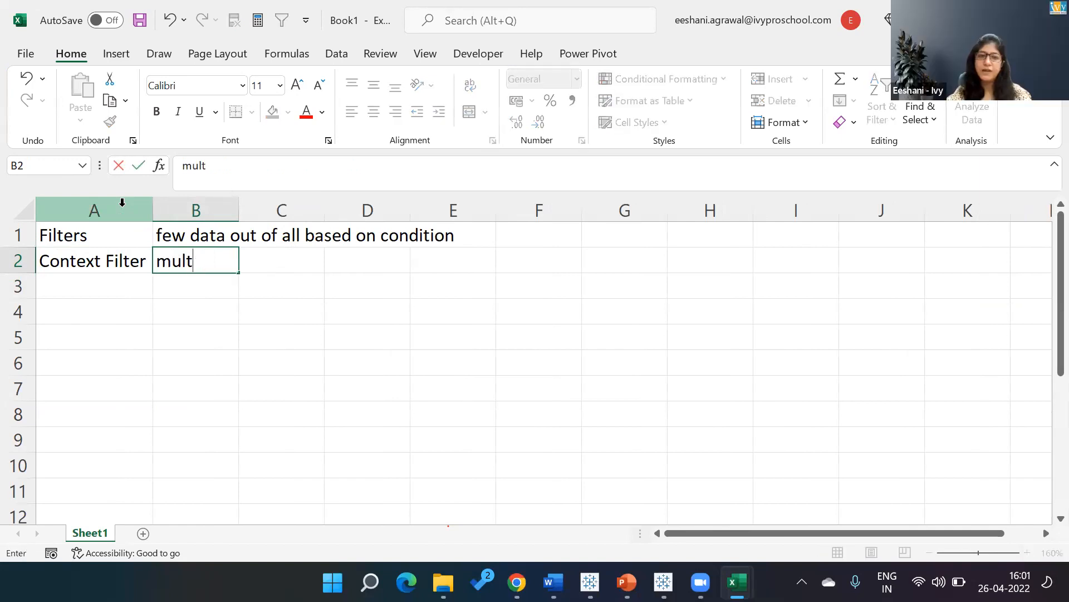
text(iplr fi)
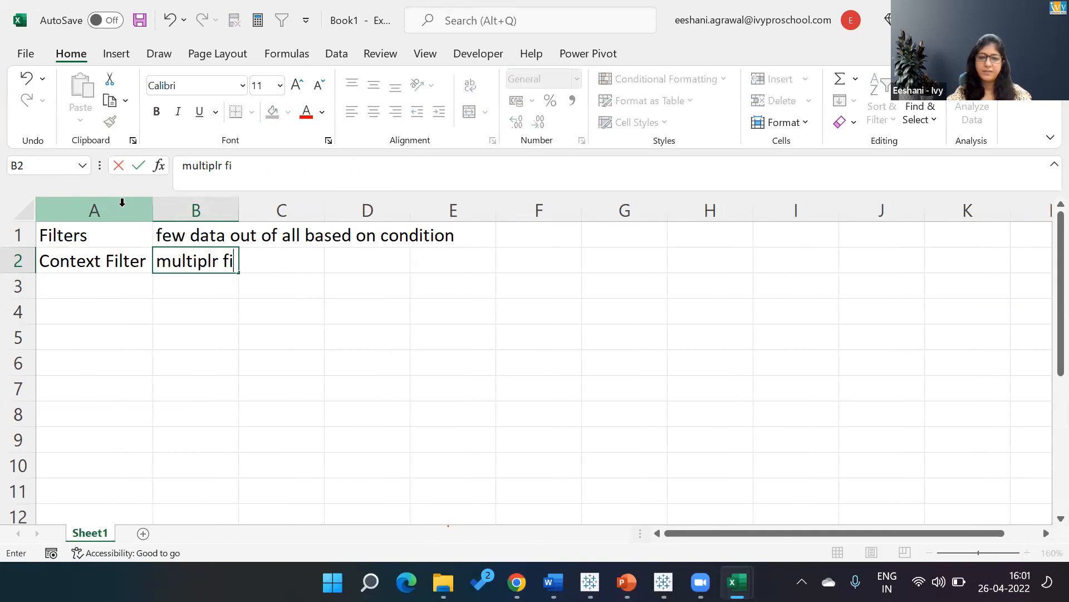
text(lters and we)
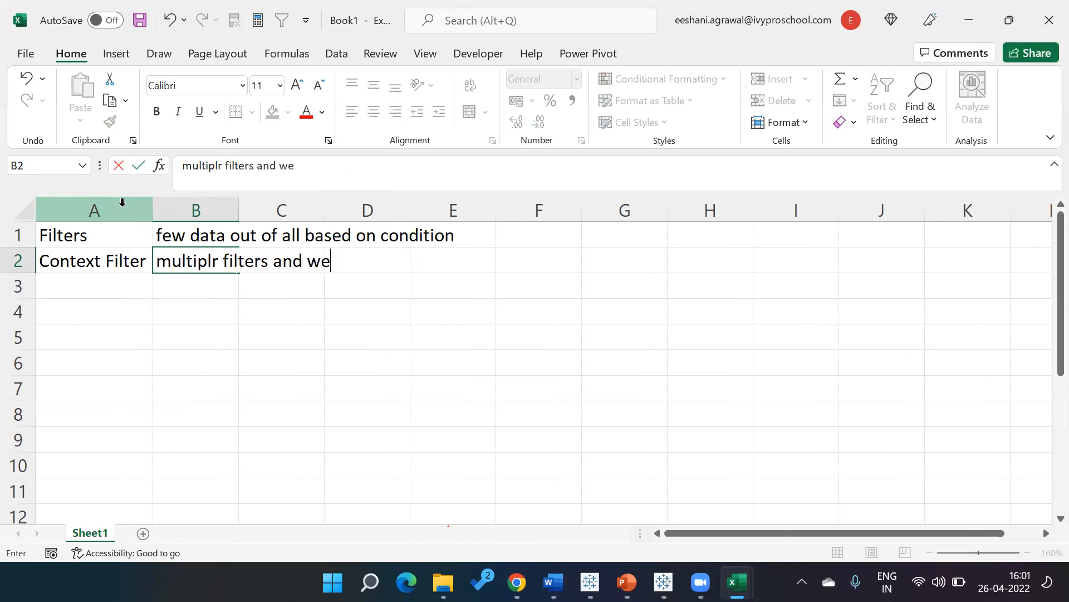
text( want valu)
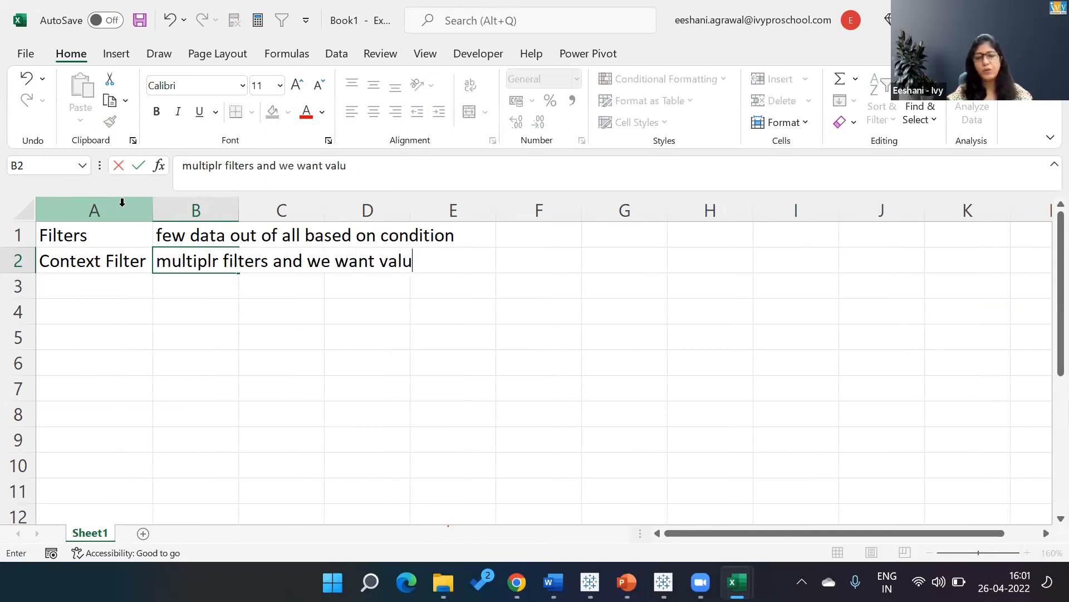
text(e of one to co)
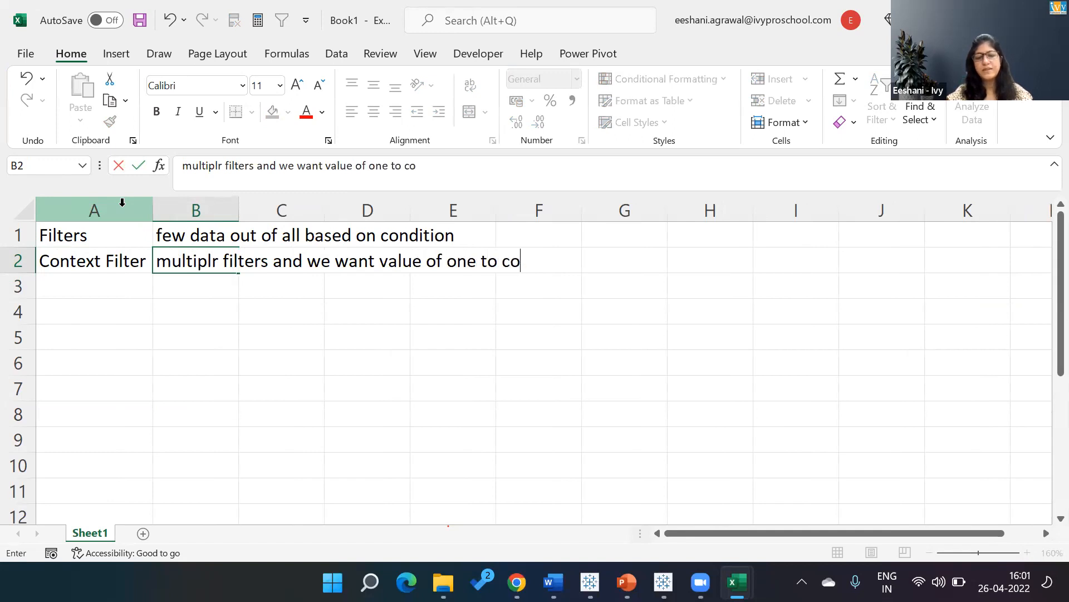
text(nsidered while filter)
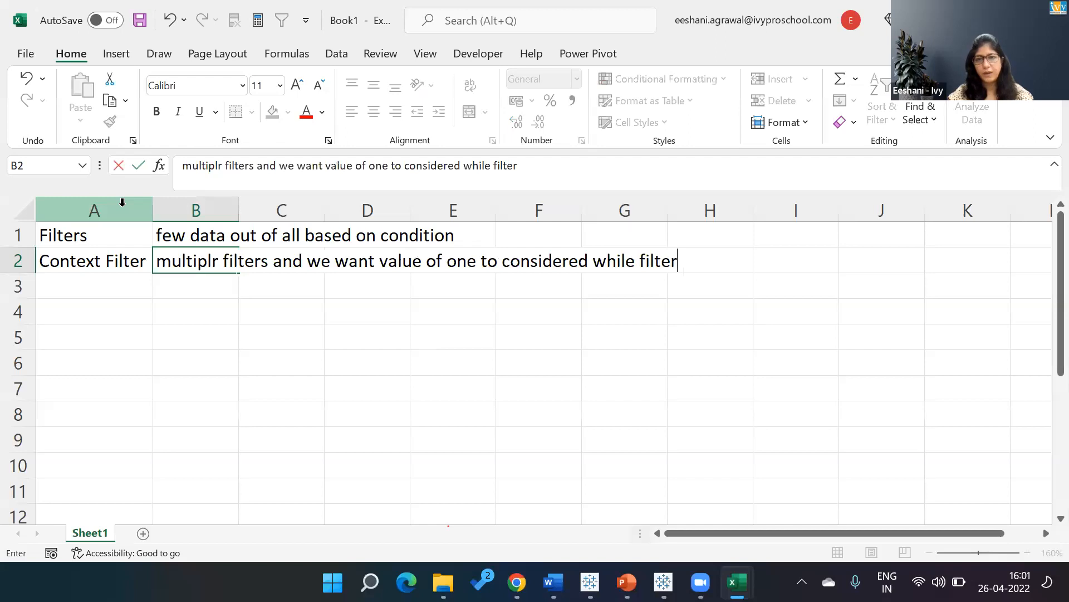
text(ing the secn)
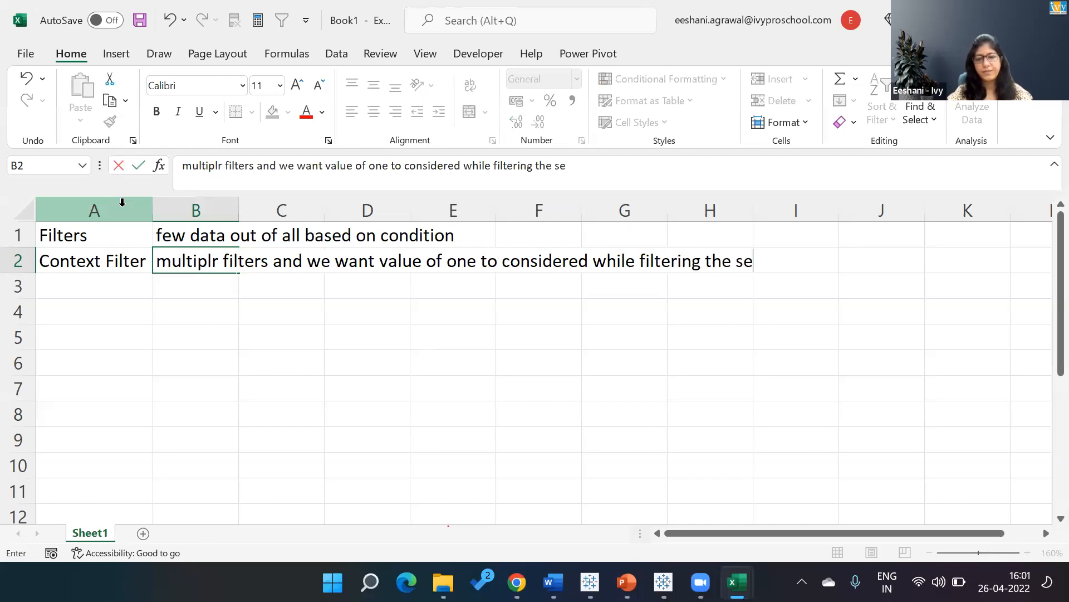
key(BackSpace)
text(ond one)
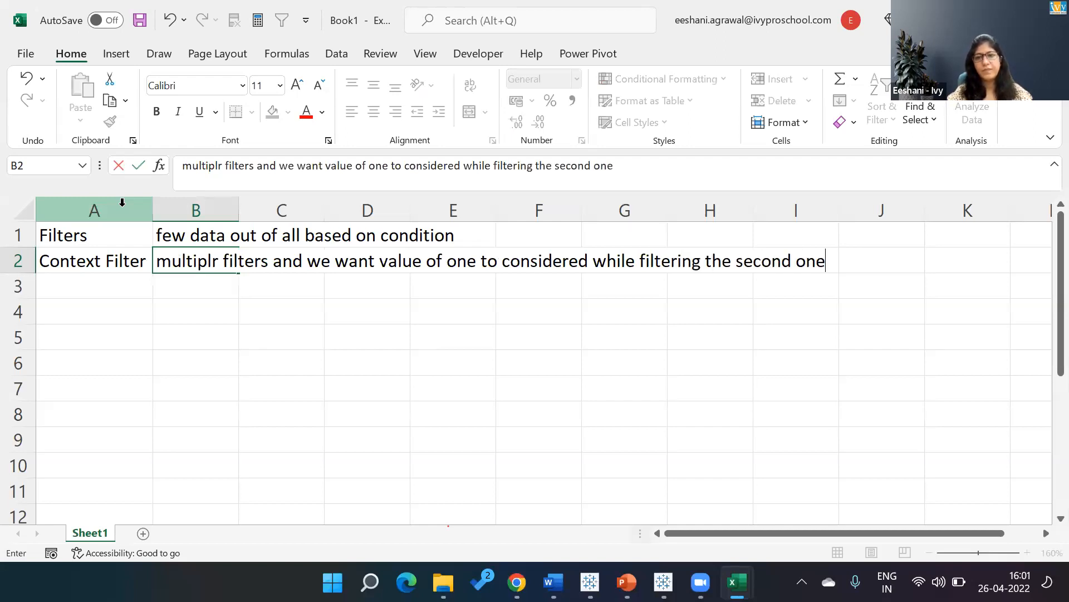
key(Return)
key(Left)
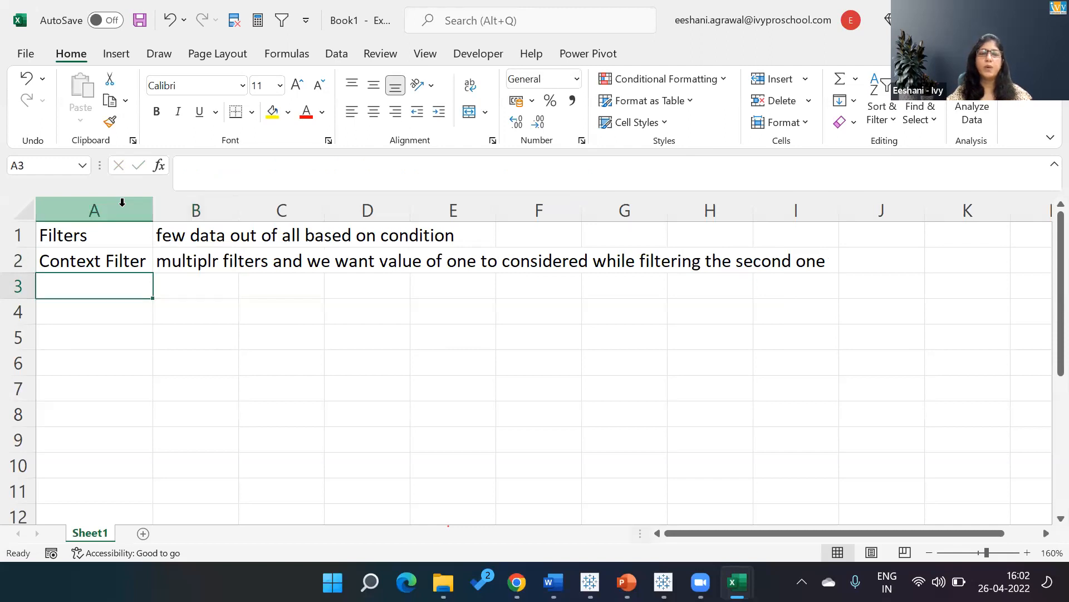
Correct the misspelled first word of the Context Filter description in cell B2 to "multiple".
key(Up)
key(Right)
key(F2)
key(Left)
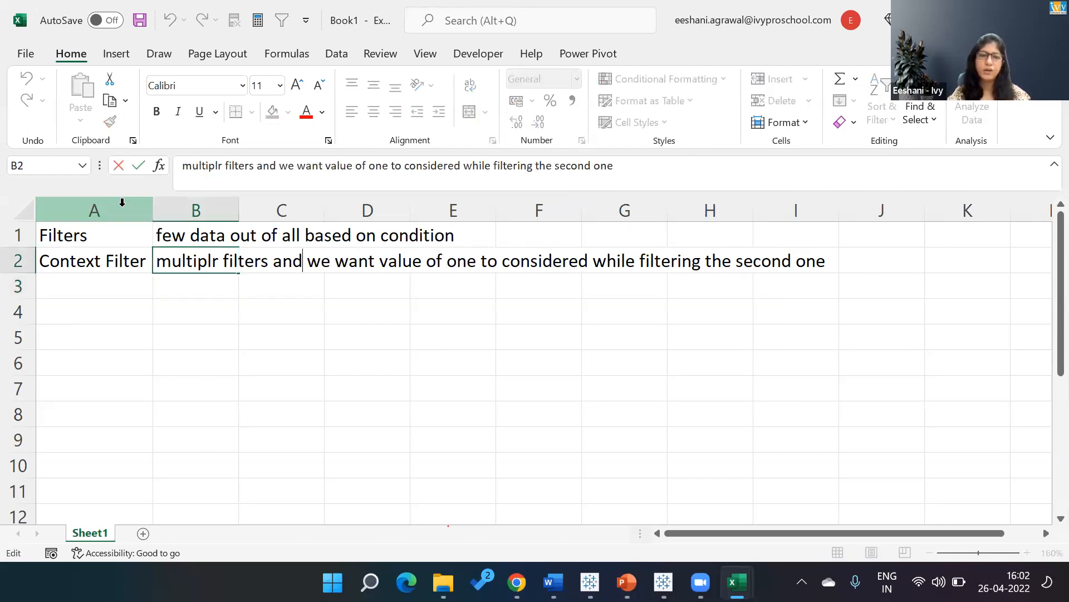
key(BackSpace)
text(e)
key(Return)
key(Left)
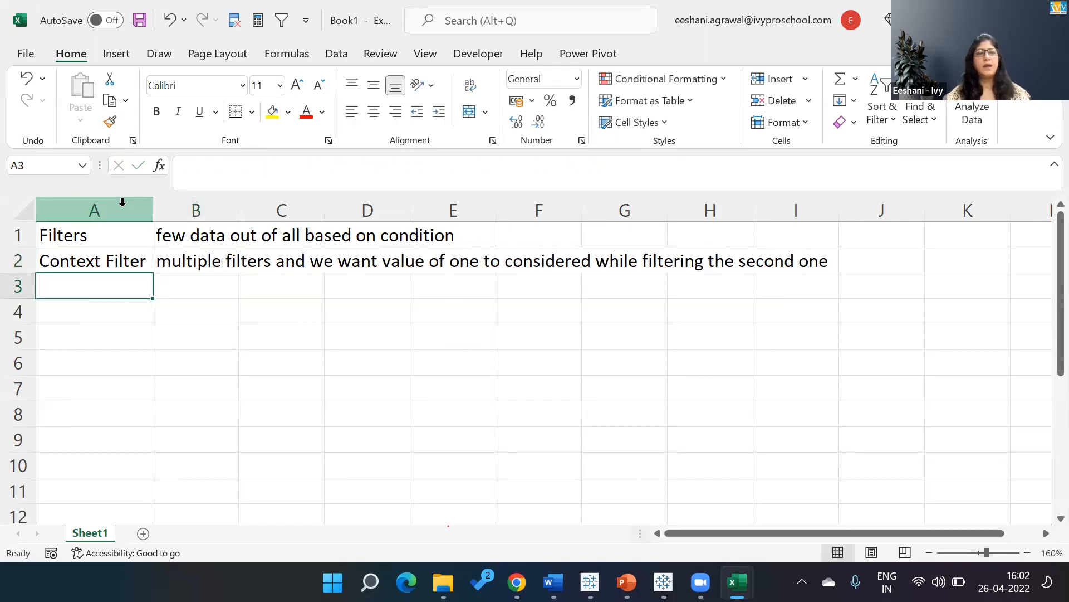
List the terms "Parameters", "Bin", "Groups" and "Sets" in cells A3 to A6.
text(Parameters)
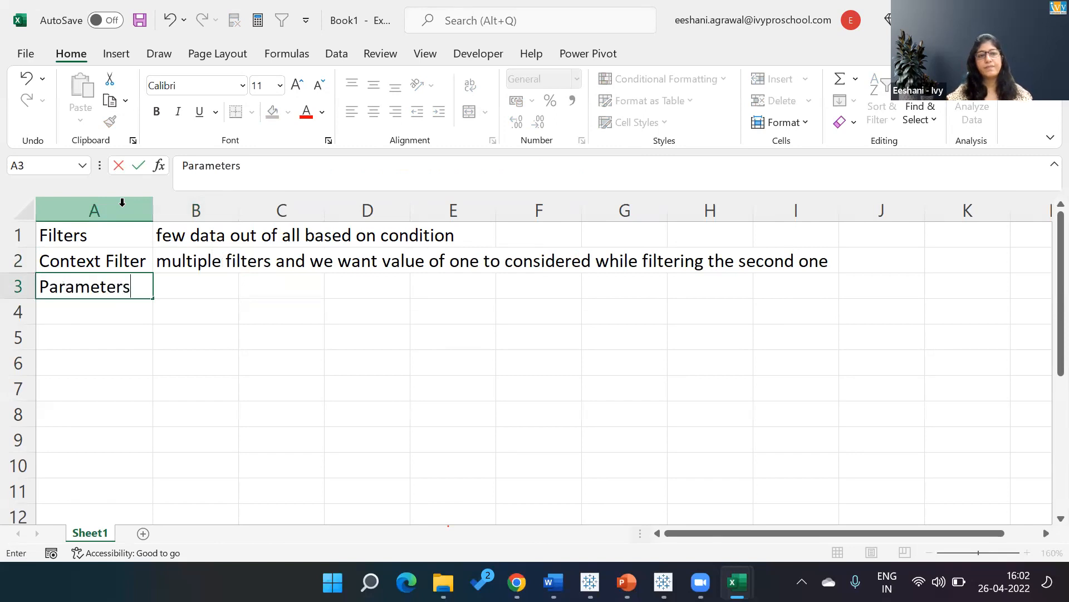
key(Return)
text(Bin)
key(Return)
text(Gourp)
key(Escape)
text(Groups)
key(Return)
text(Sets)
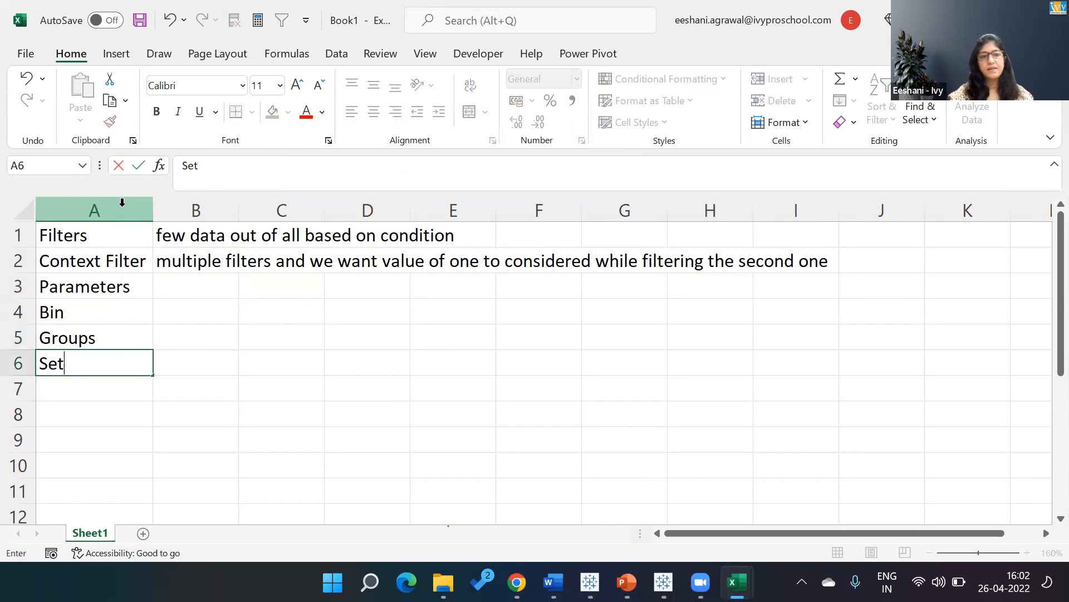
key(Return)
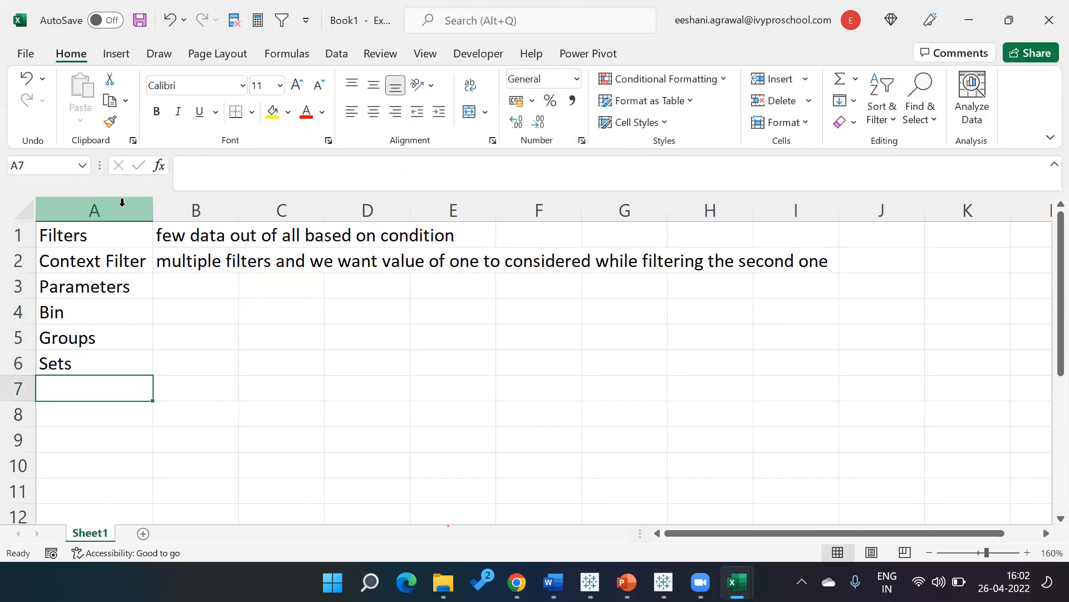
Add "Data Inte", "Pivot" and "Actions" to the term list in cells A7 to A9.
text(Data INte)
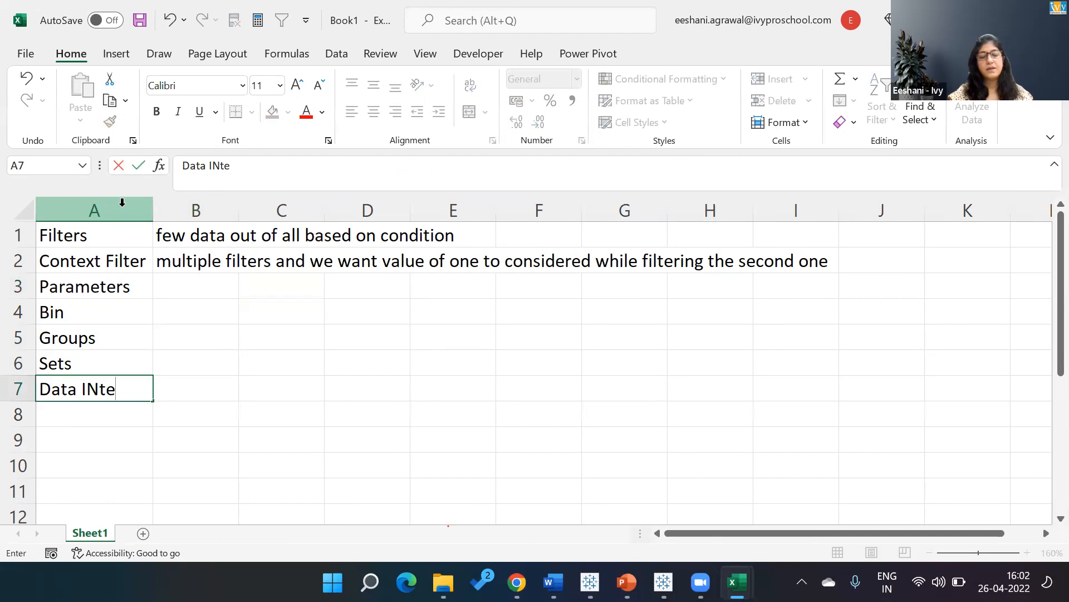
key(Return)
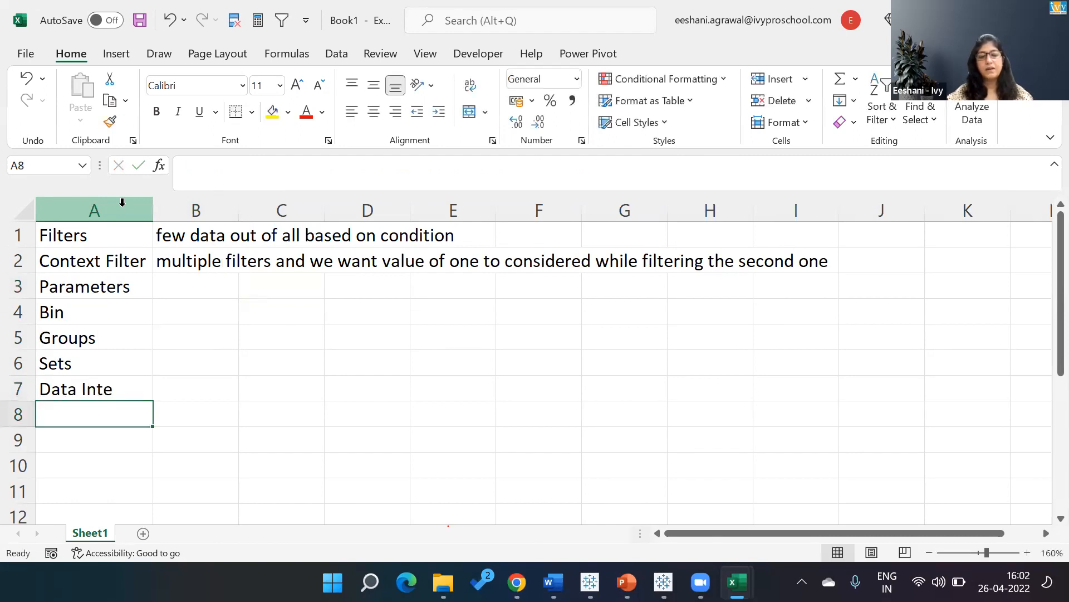
text(Pivot)
key(Return)
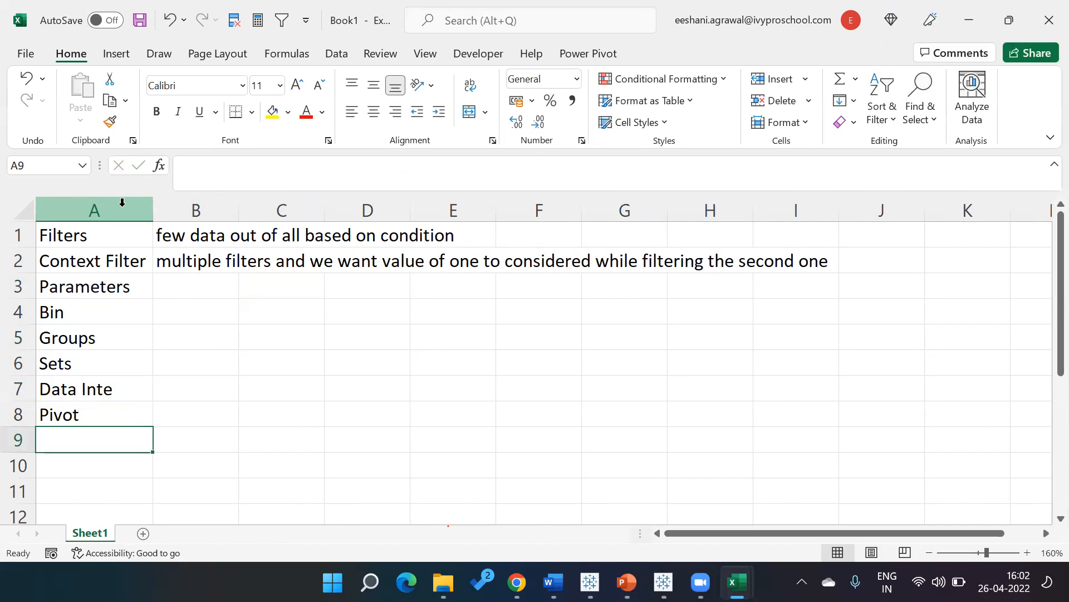
text(At)
key(BackSpace)
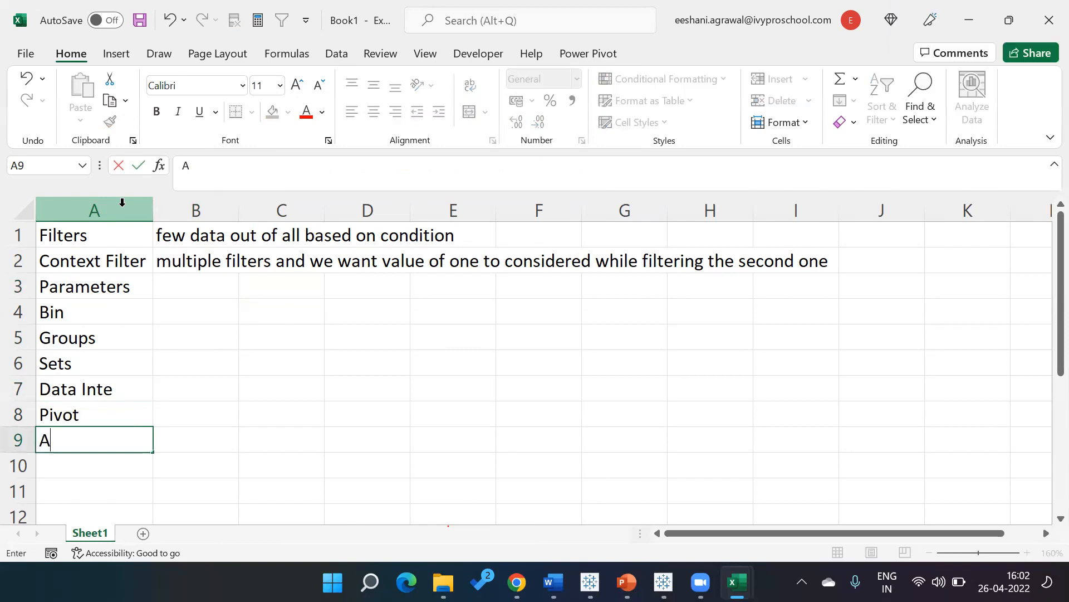
text(ctions)
key(Return)
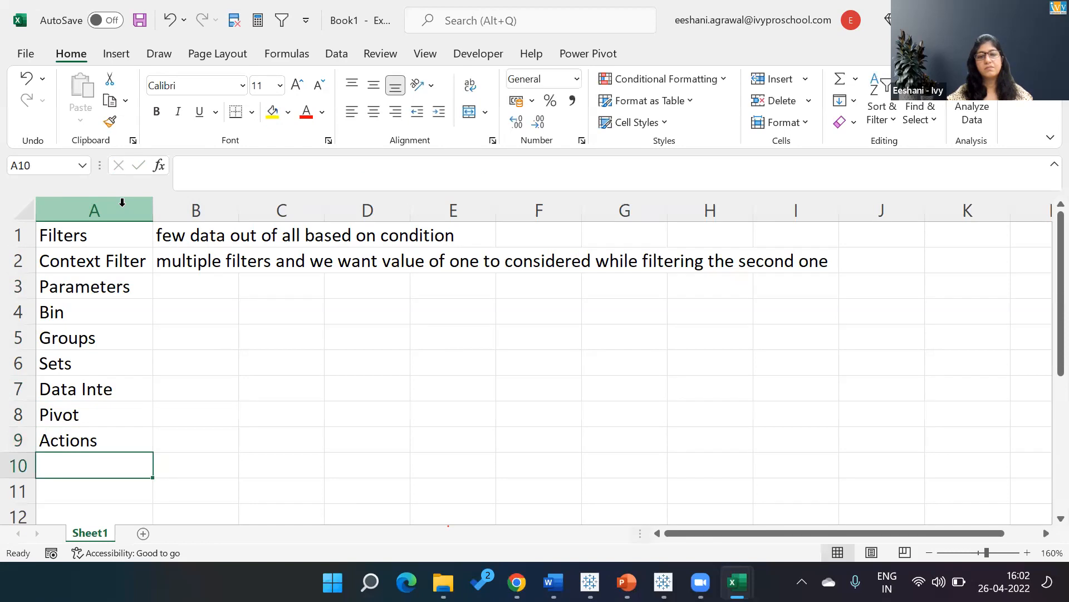
Add "Blending", "Relationships", "Union" and "Joins" to the term list in cells A10 to A13.
text(Blne)
key(BackSpace)
key(BackSpace)
text(ending)
key(Return)
text(Relationsjo)
key(BackSpace)
key(BackSpace)
text(hips)
key(Return)
text(Union)
key(Return)
text(Join)
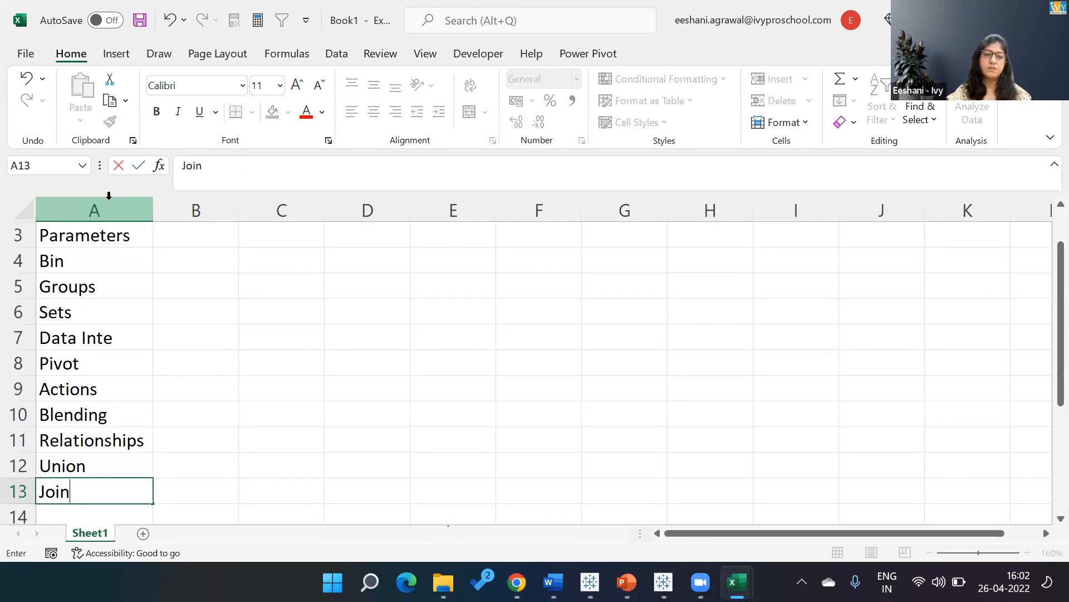
text(s)
key(Return)
Enter the description "Multiple views in one area" in cell B3 beside Parameters.
key(Up)
key(Up)
key(Up)
key(Up)
key(Up)
key(Up)
key(Up)
key(Up)
key(Up)
key(Up)
key(Up)
key(Up)
key(Up)
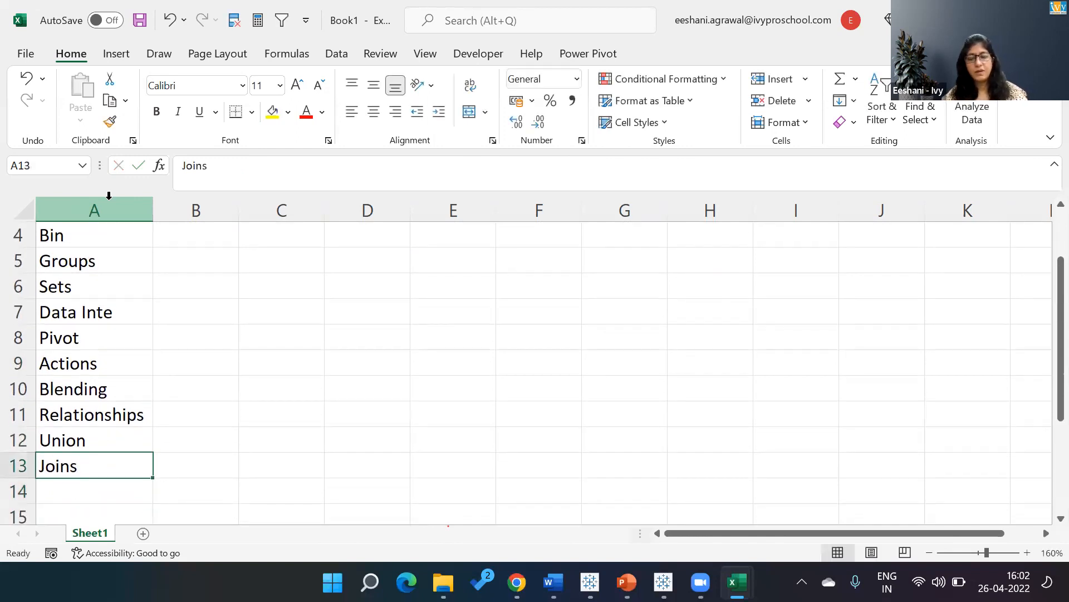
key(Down)
key(Down)
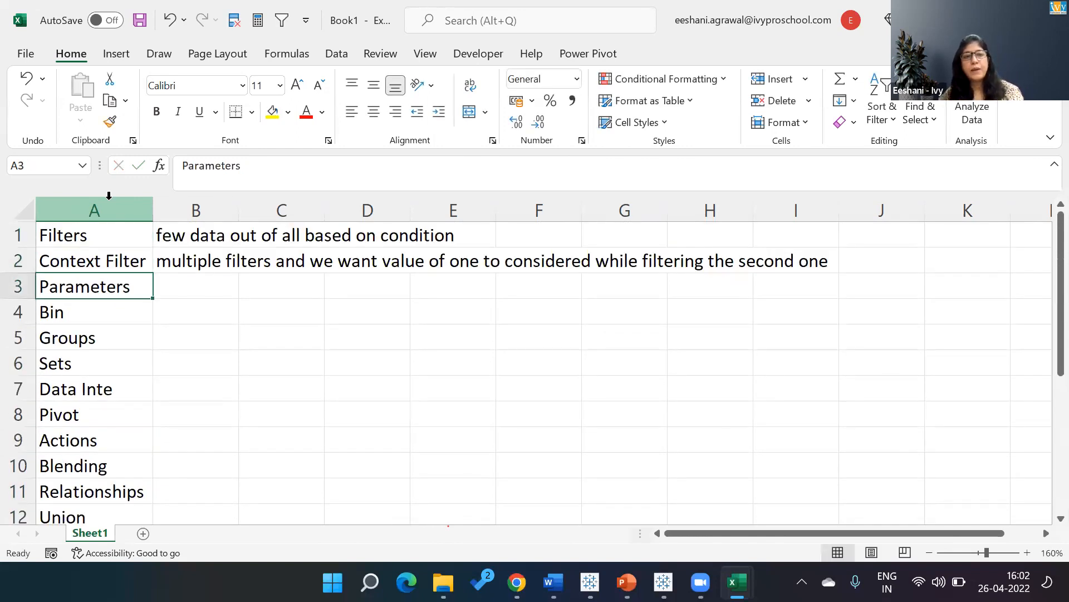
key(Right)
text(Multi)
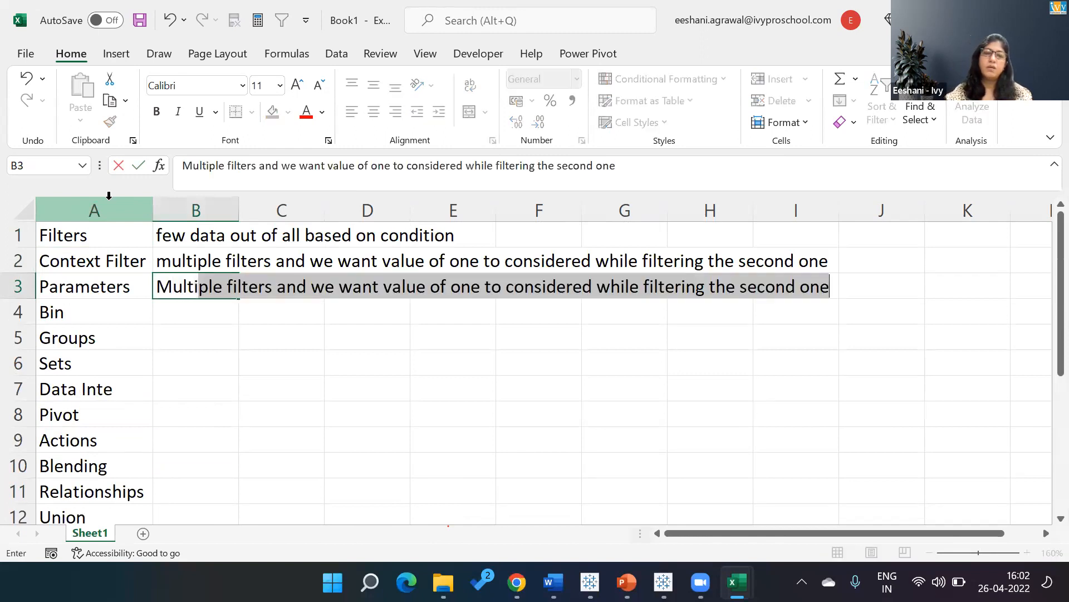
text(ple views in)
key(BackSpace)
text(in one)
key(BackSpace)
key(BackSpace)
text(one area)
key(Return)
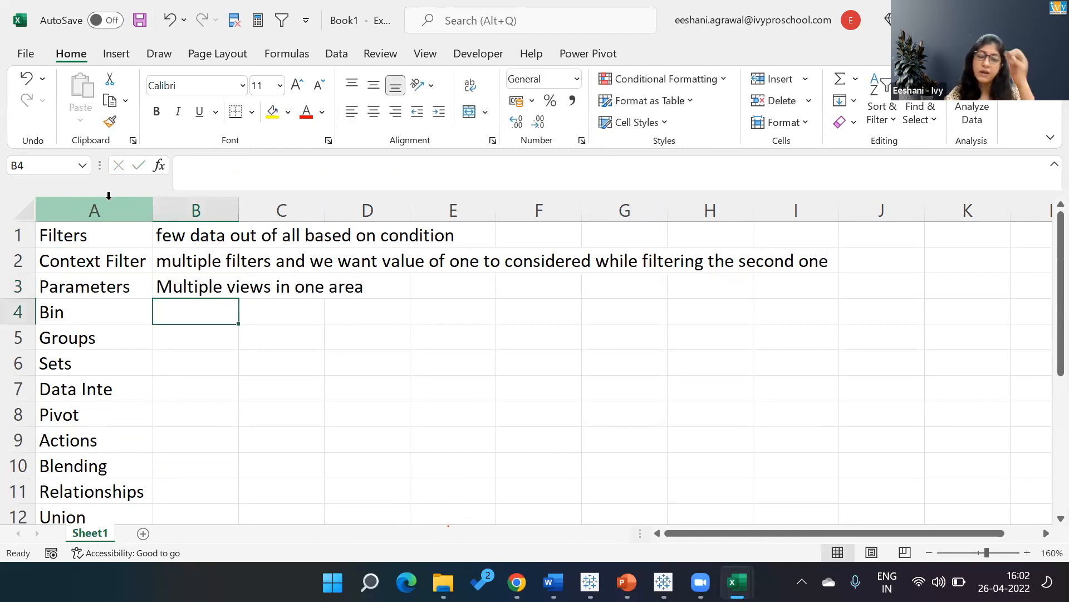
Append "/Input from user" to the Parameters description in cell B3.
key(Up)
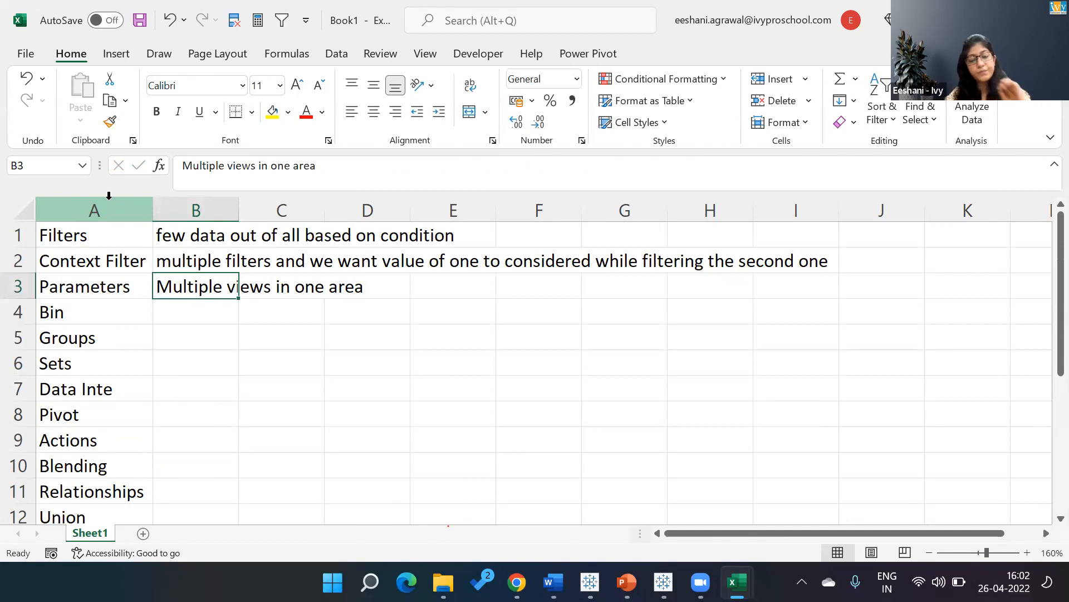
key(F2)
text(/Inout)
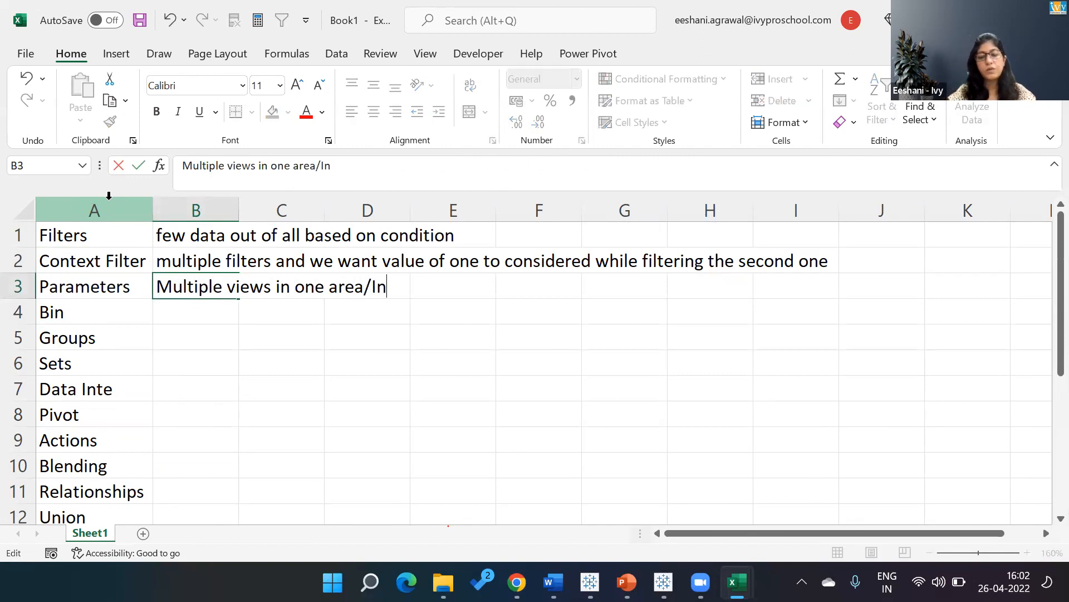
key(BackSpace)
key(BackSpace)
key(BackSpace)
text(out)
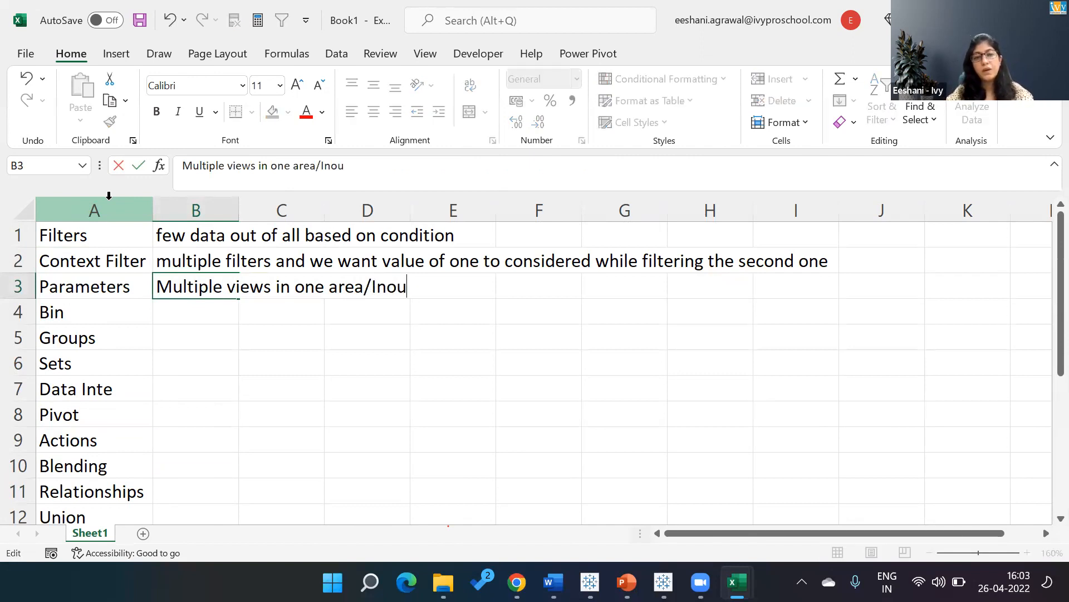
key(BackSpace)
key(BackSpace)
key(BackSpace)
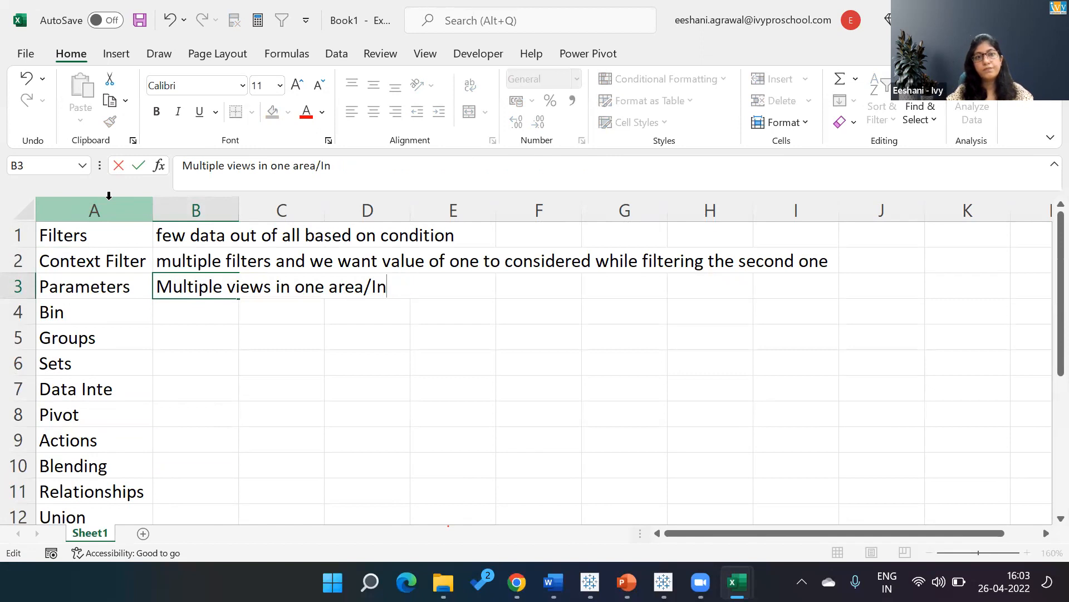
text(p)
key(BackSpace)
text(o)
key(BackSpace)
text(put from )
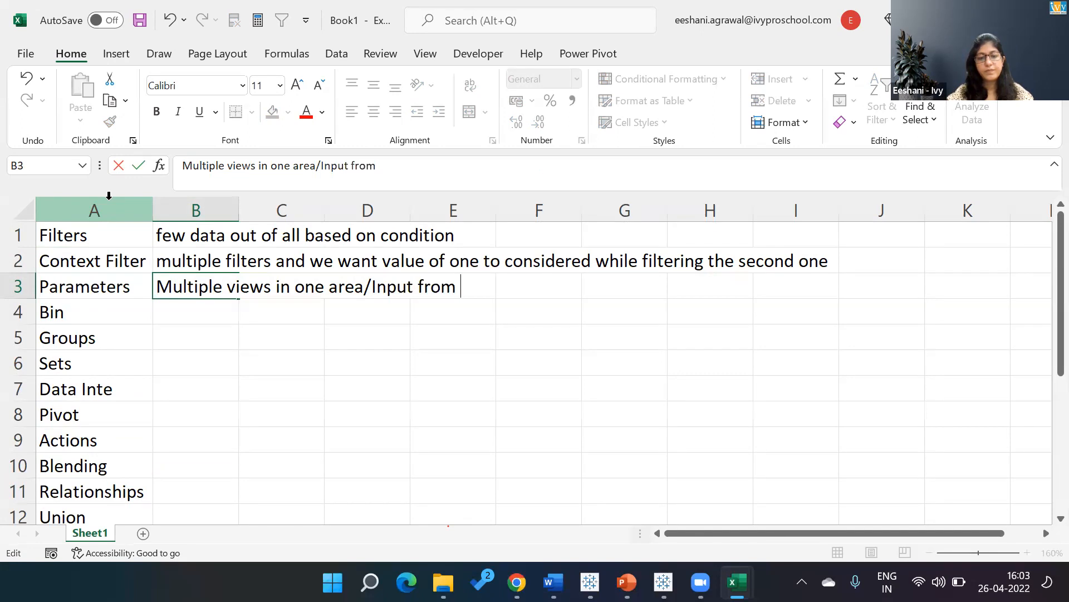
text(user)
key(Return)
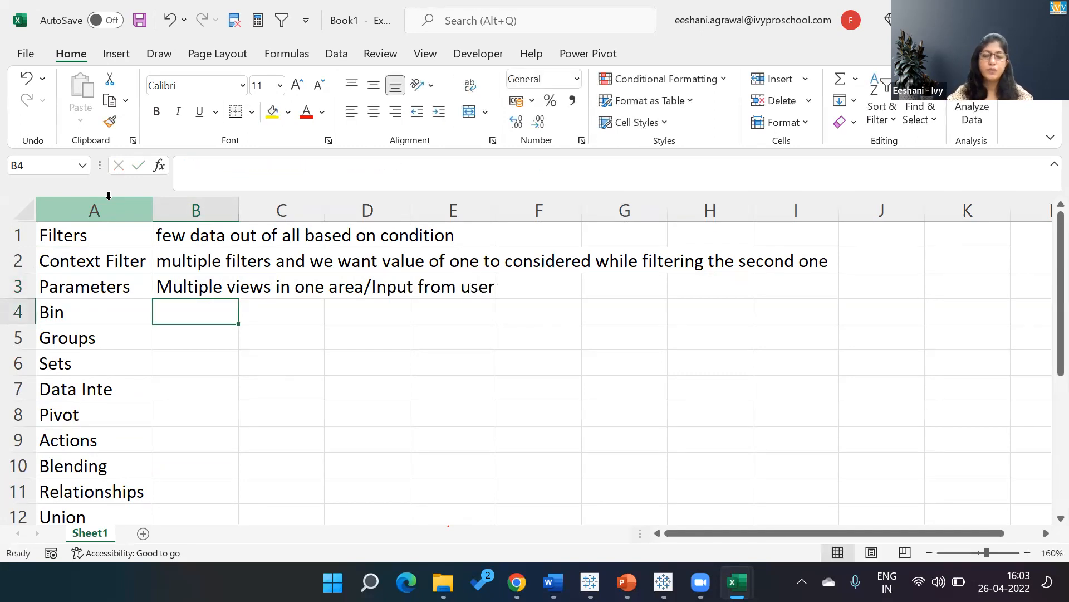
Enter the description "Create ranges of measures" in cell B4 beside Bin.
text(Create ran)
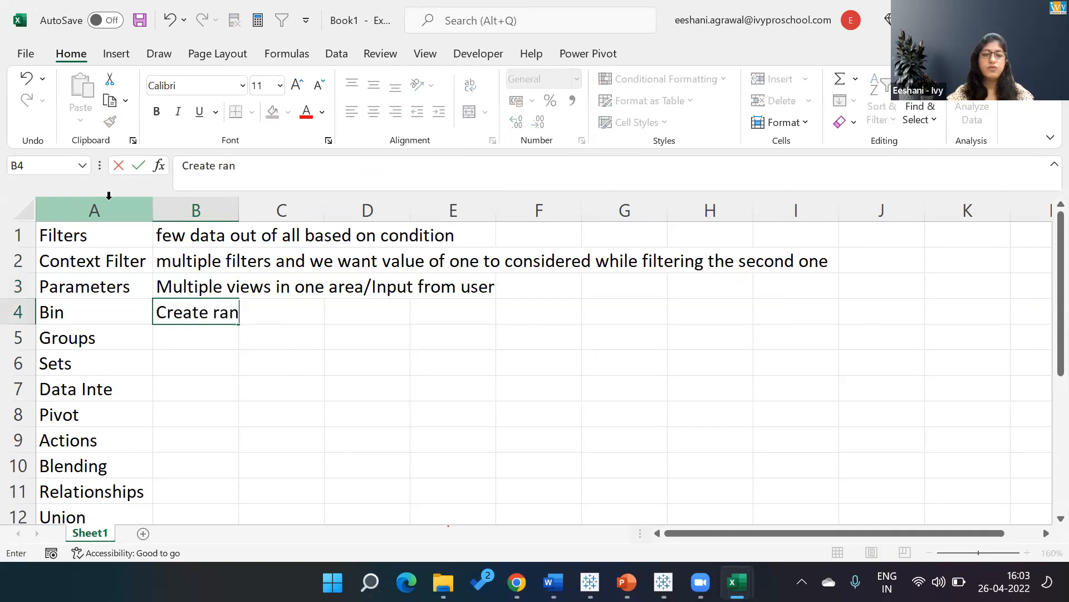
text(ges of measures)
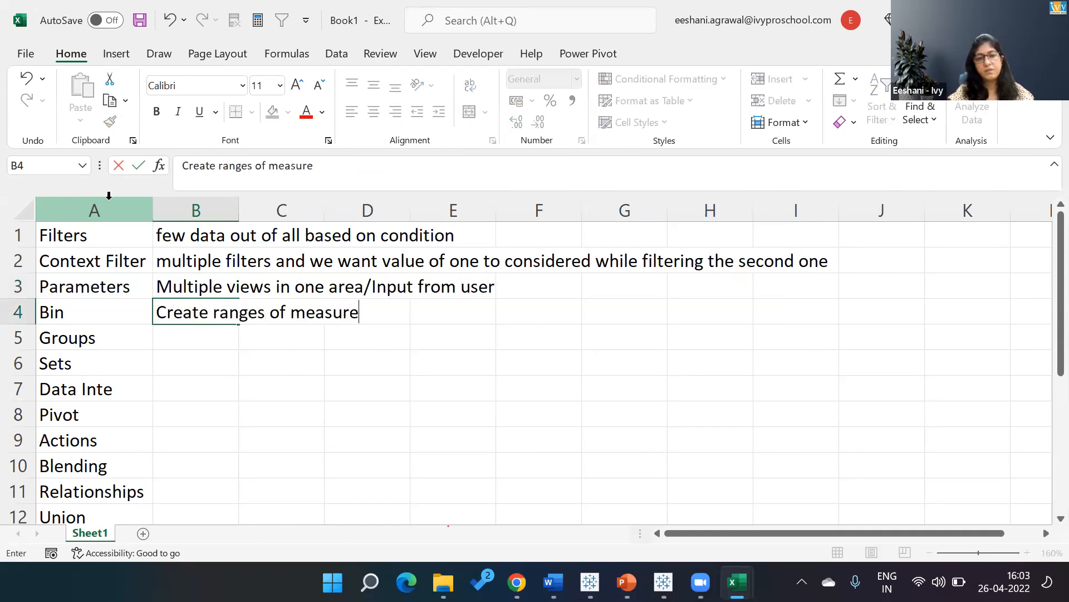
key(Return)
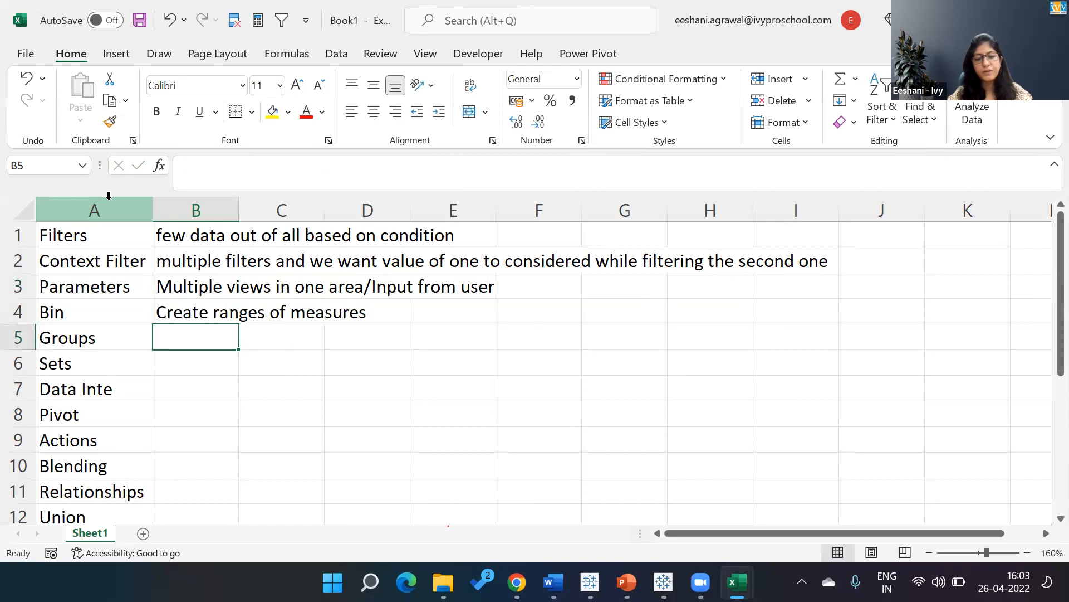
Enter the description "Club items of a dimension for analysos" in cell B5 beside Groups.
text(Create)
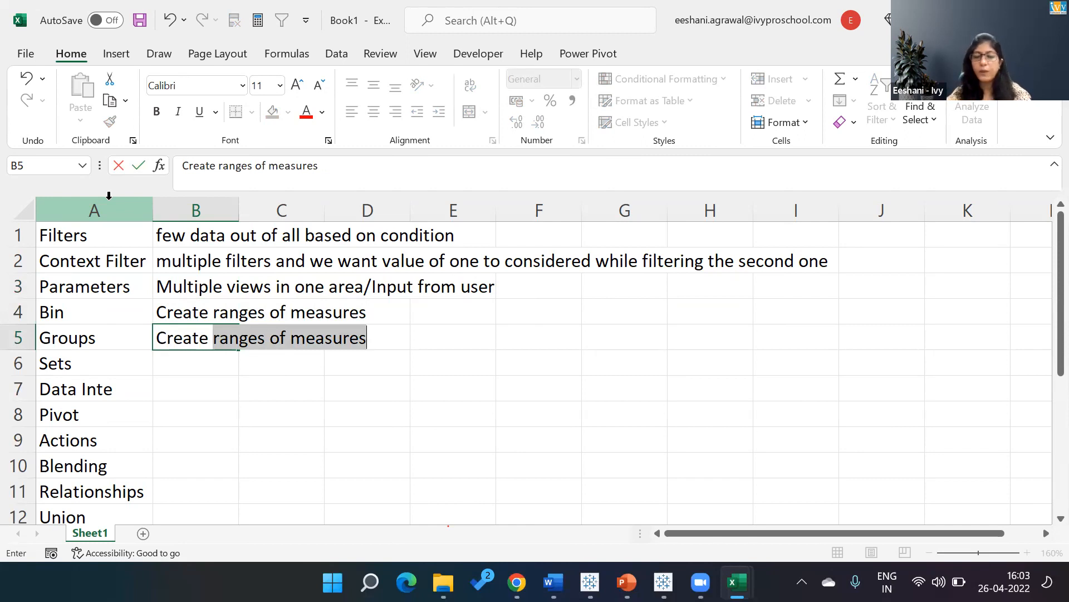
key(BackSpace)
key(BackSpace)
key(BackSpace)
key(BackSpace)
key(BackSpace)
key(BackSpace)
key(BackSpace)
text(lub items)
text( iof)
key(BackSpace)
text(of)
key(BackSpace)
key(BackSpace)
key(BackSpace)
text(of a dimention)
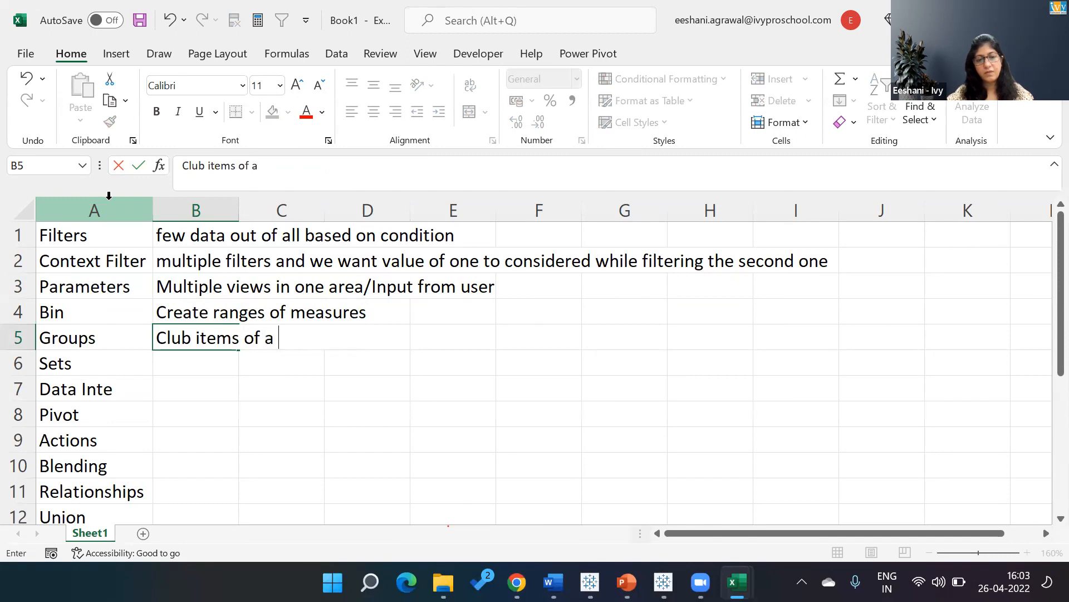
key(BackSpace)
key(BackSpace)
key(BackSpace)
text(sion for t)
key(BackSpace)
text(analysos)
key(Return)
Correct the last word of the Groups description in cell B5 to "analysis".
key(Up)
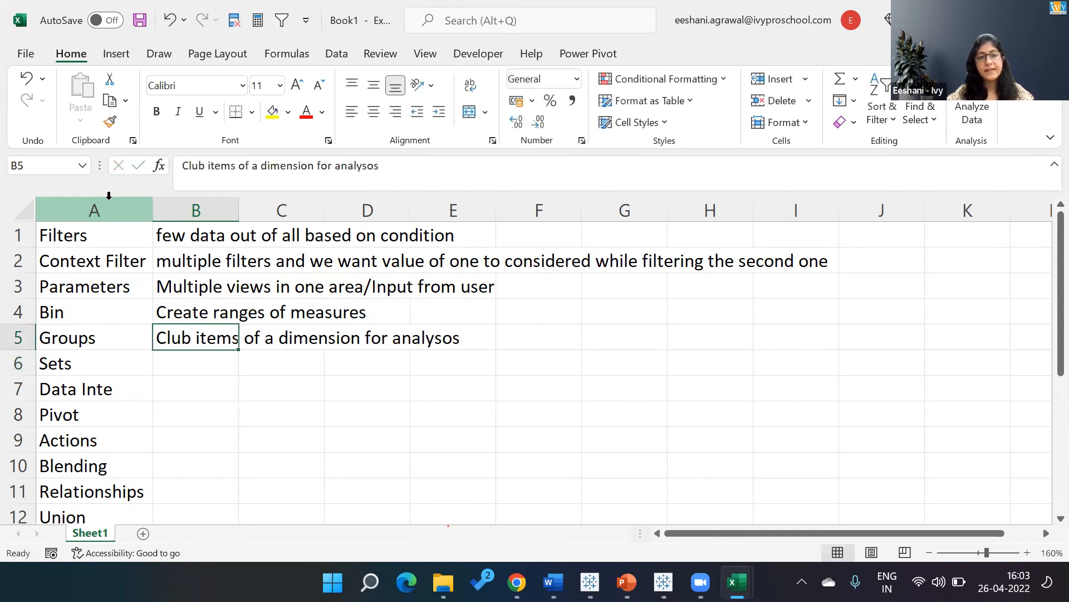
key(F2)
key(BackSpace)
key(BackSpace)
text(is)
key(Return)
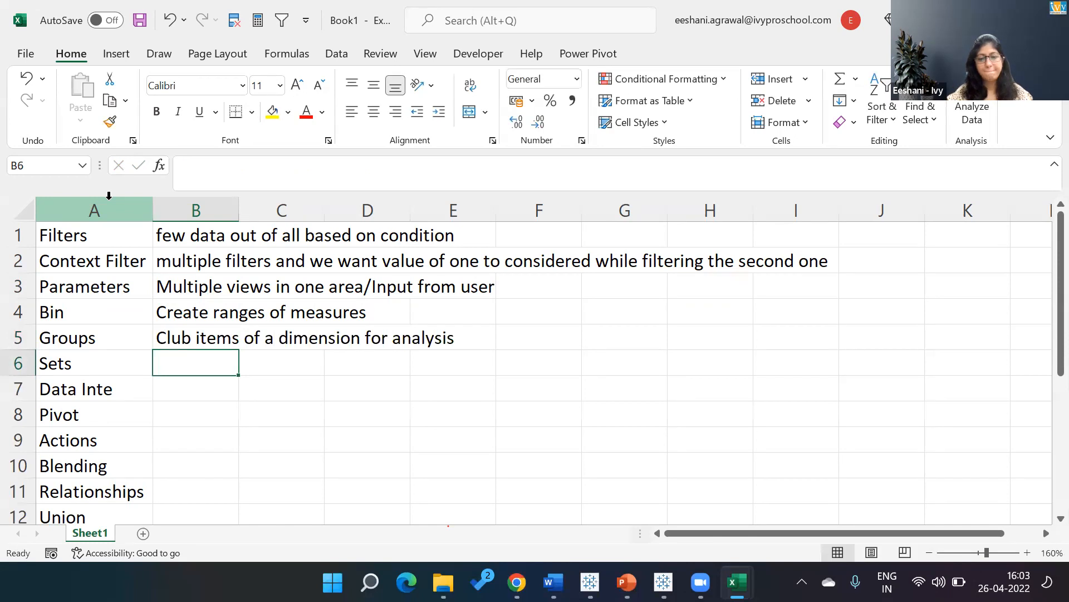
Enter the description "Divide the data into two based one more measure with conditions" in cell B6 beside Sets.
text(Divide the )
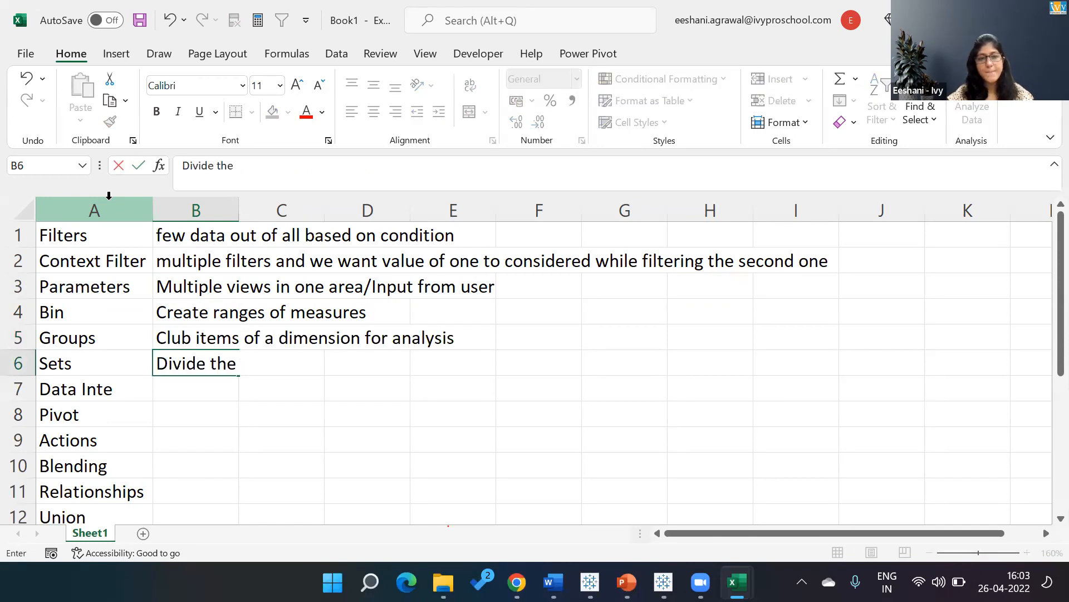
text(day)
key(BackSpace)
text(ta into two )
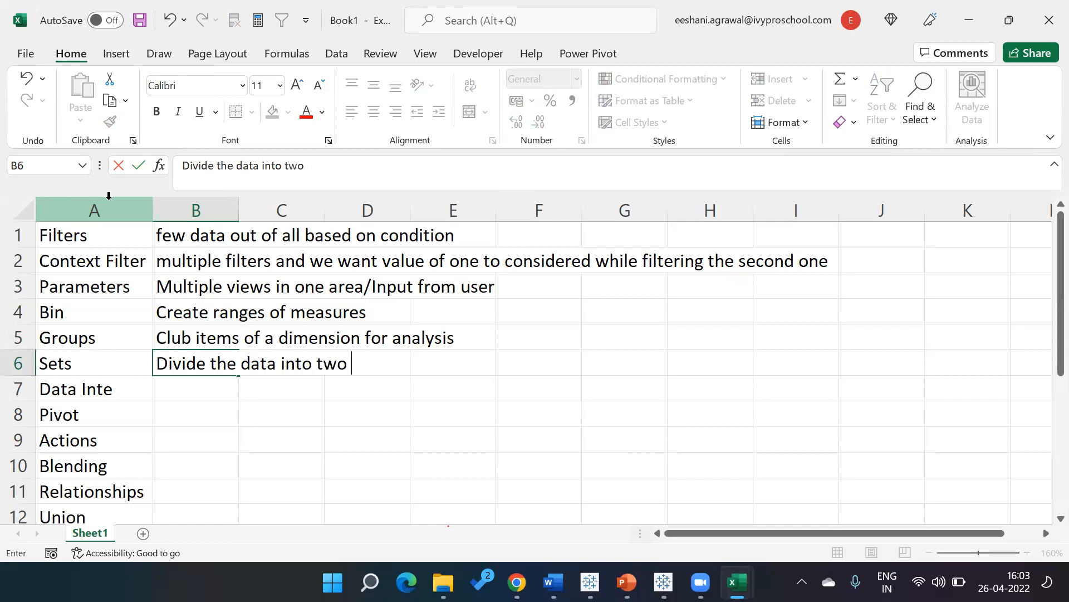
text(based one more measure with consi)
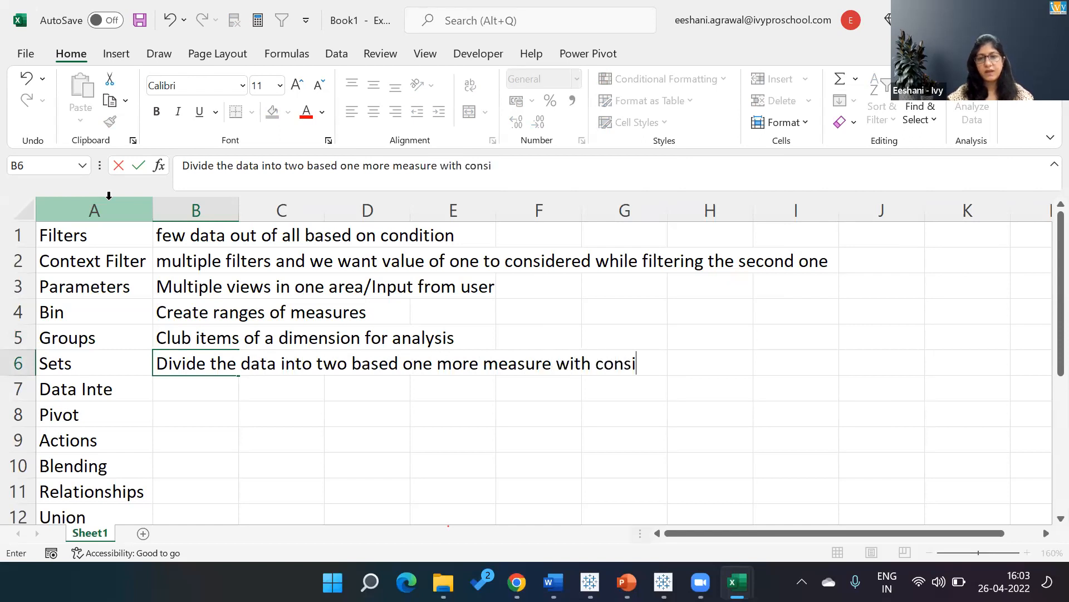
key(BackSpace)
key(BackSpace)
text(ditions)
key(Return)
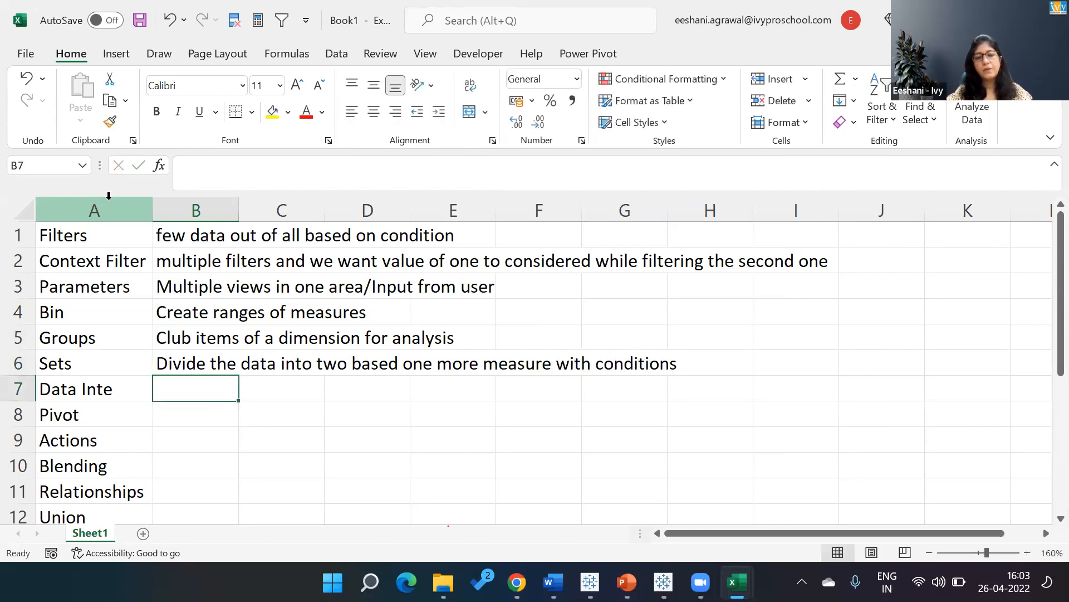
Enter the description "Clean excel files" in cell B7 beside Data Inte.
text(Clean excel files)
key(Return)
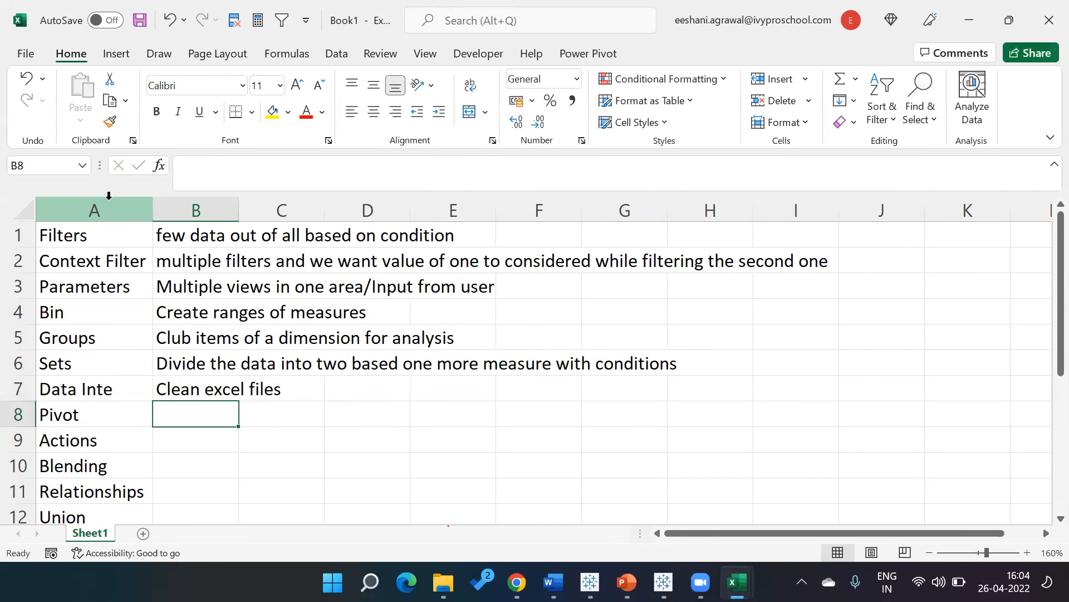
Enter the description "Convert row into column - sone similar data eg. Male, female - east , west, north, south" in cell B8 beside Pivot.
text(Convert)
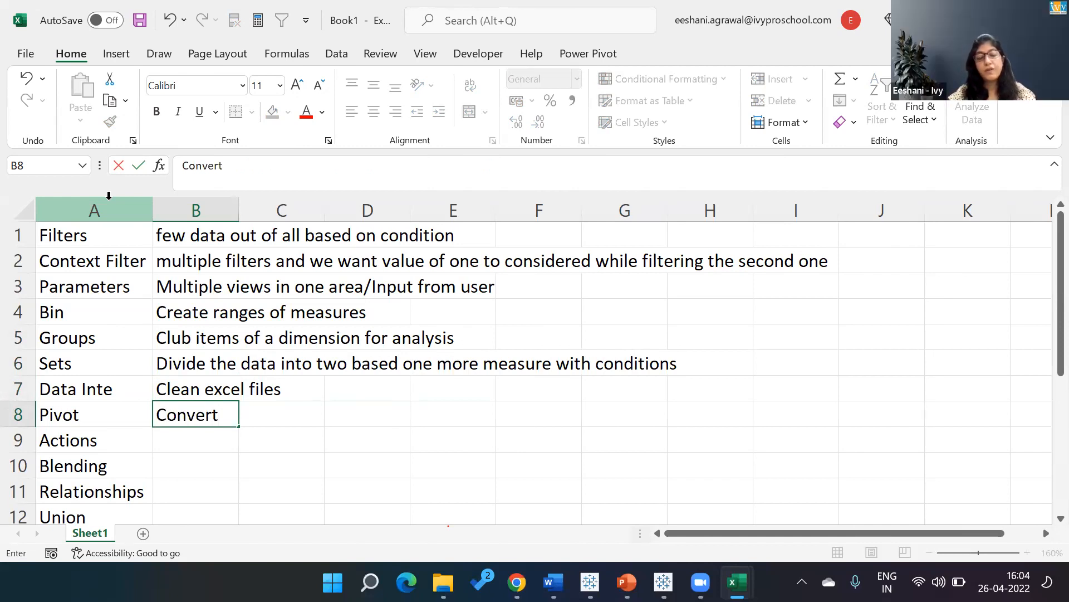
text(roe in)
key(BackSpace)
key(BackSpace)
key(BackSpace)
key(BackSpace)
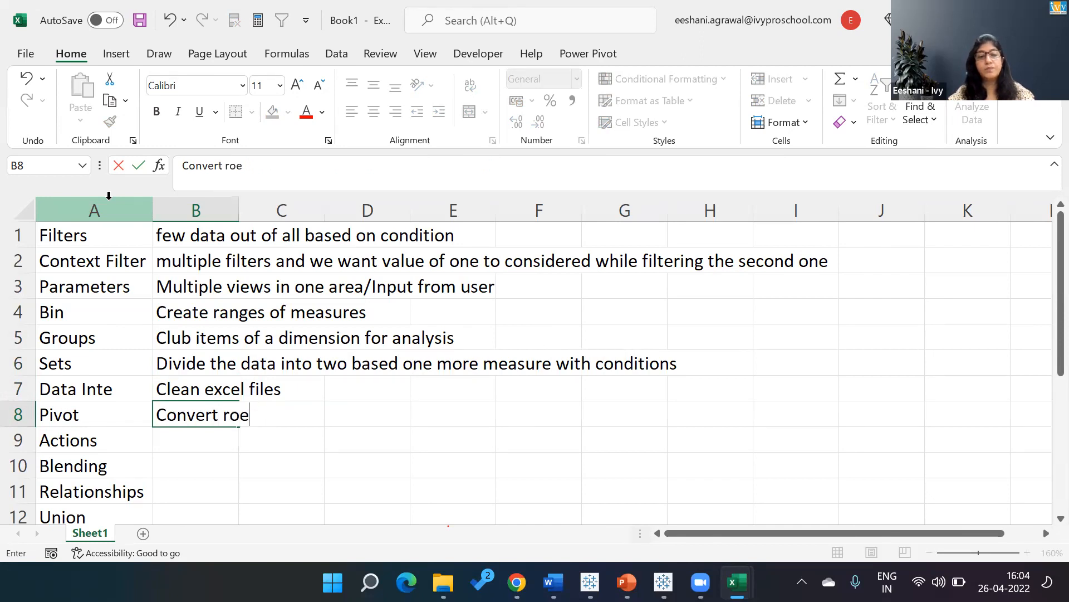
text(w to)
key(BackSpace)
key(BackSpace)
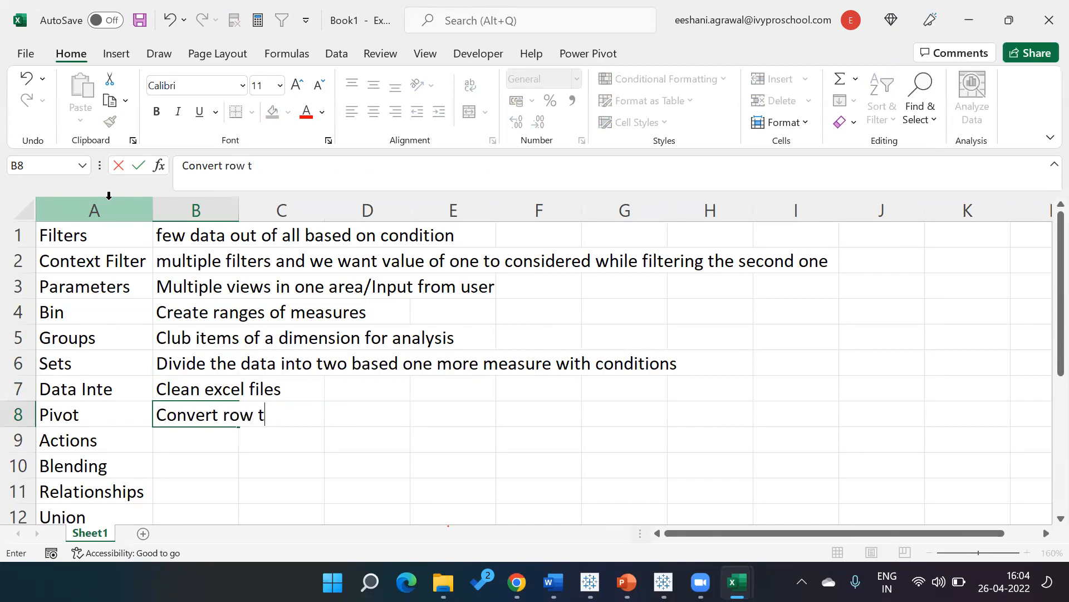
text(into colu)
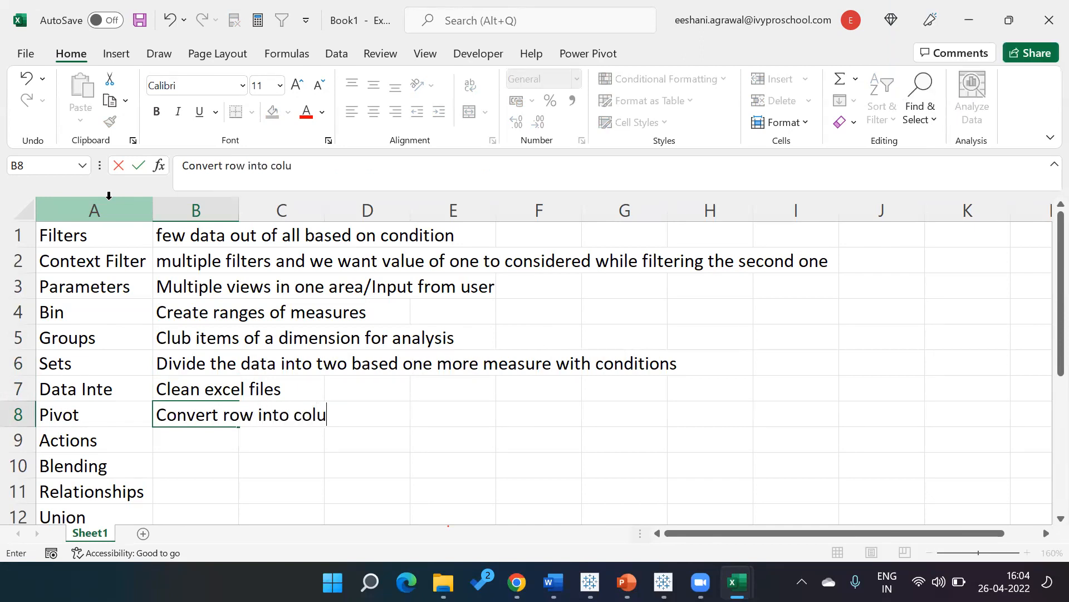
text(mn - son)
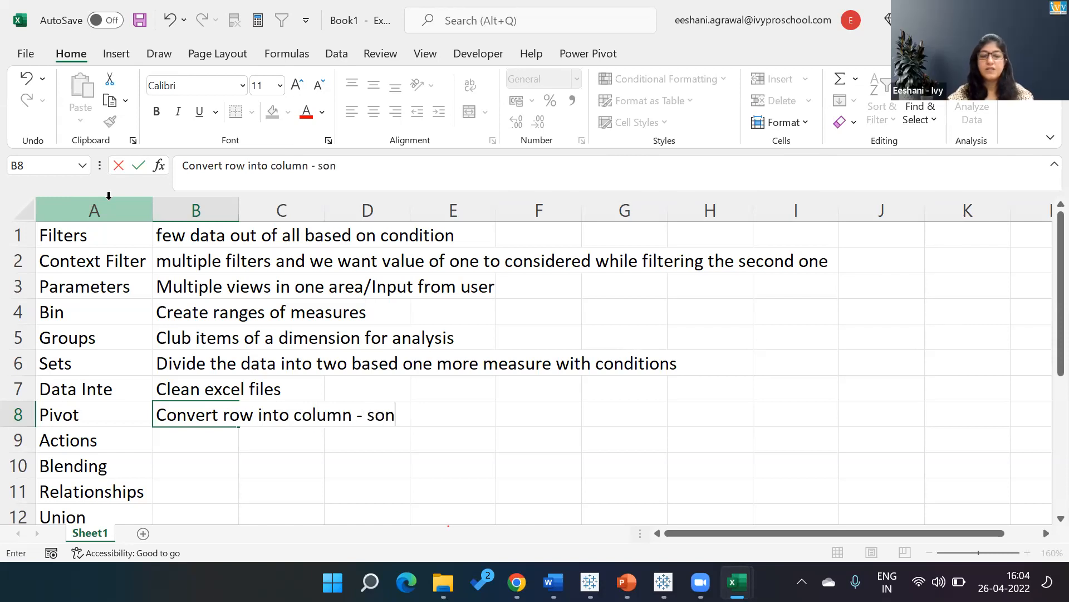
text(e simila)
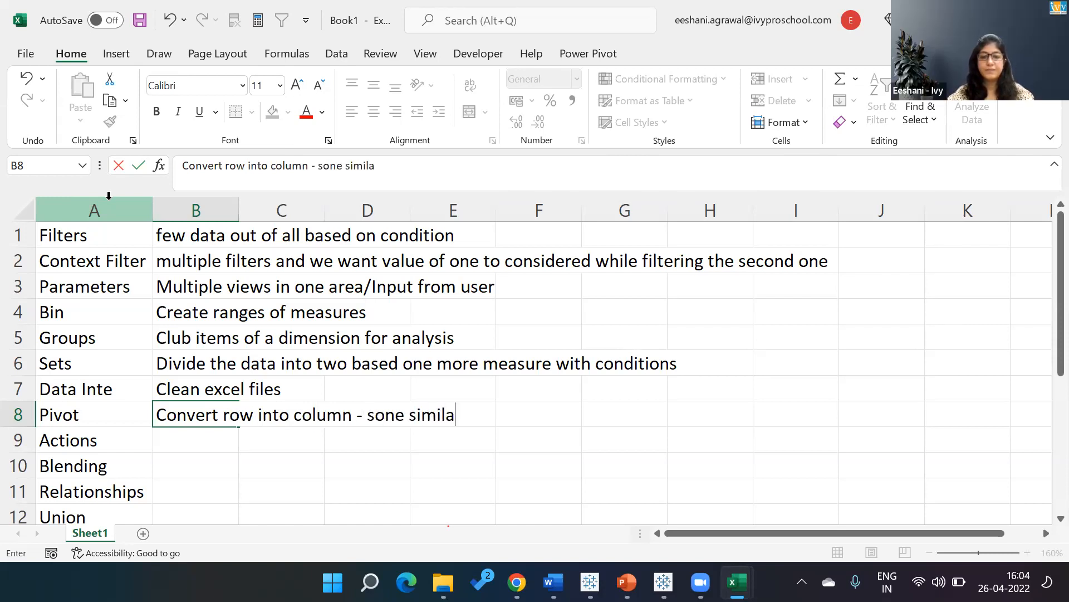
text(r data e)
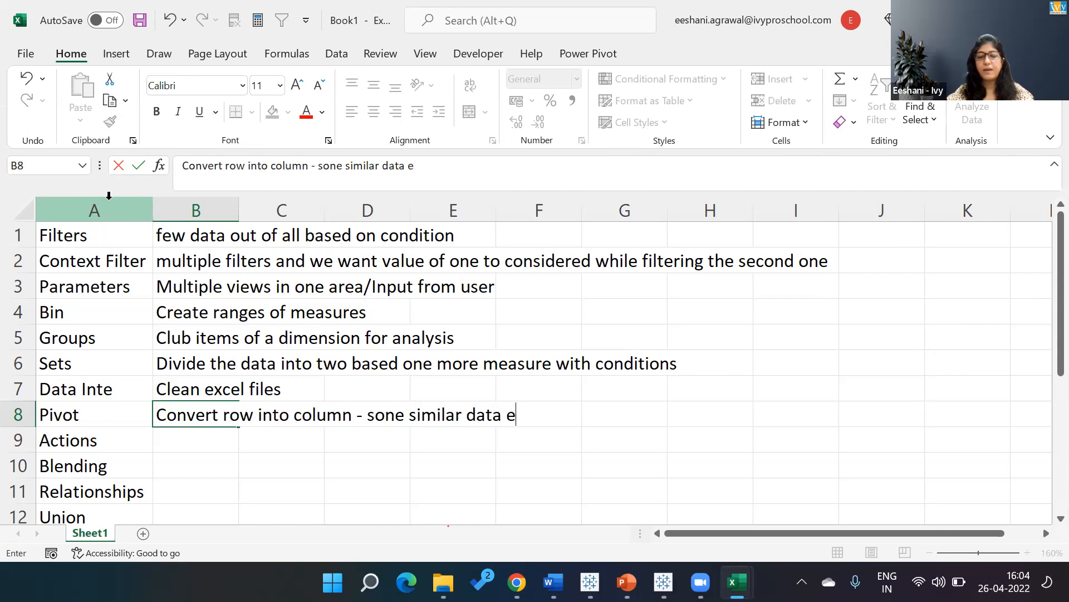
text(g. male)
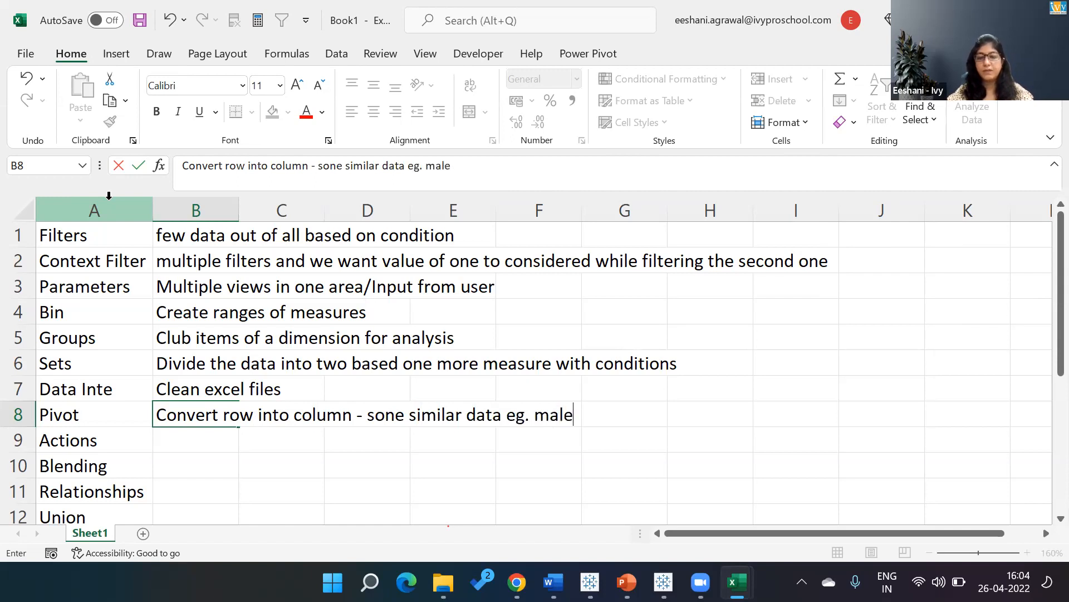
text(, female.)
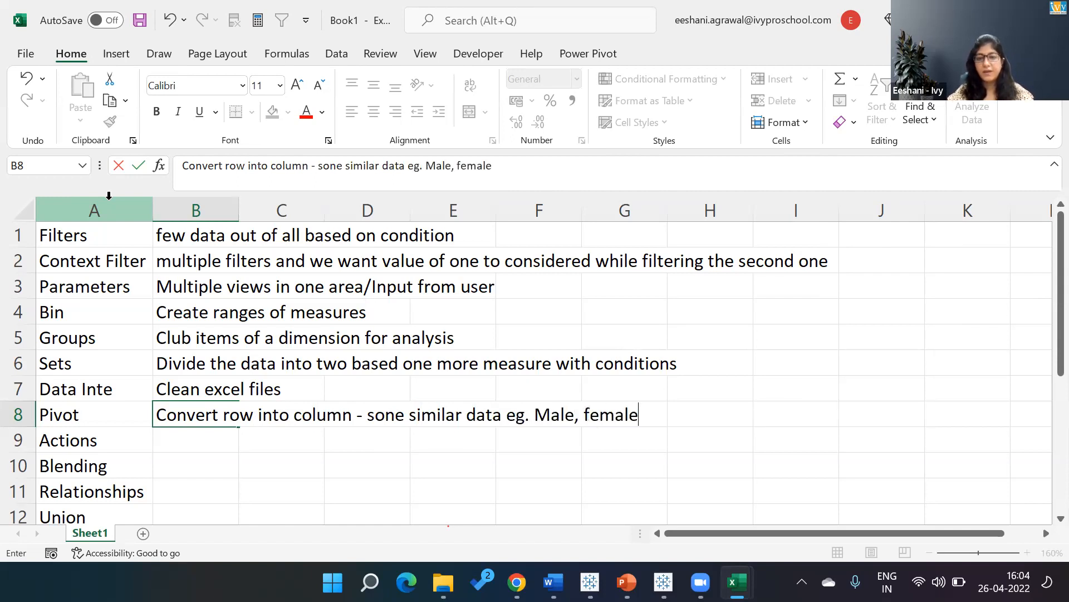
key(BackSpace)
text(- east )
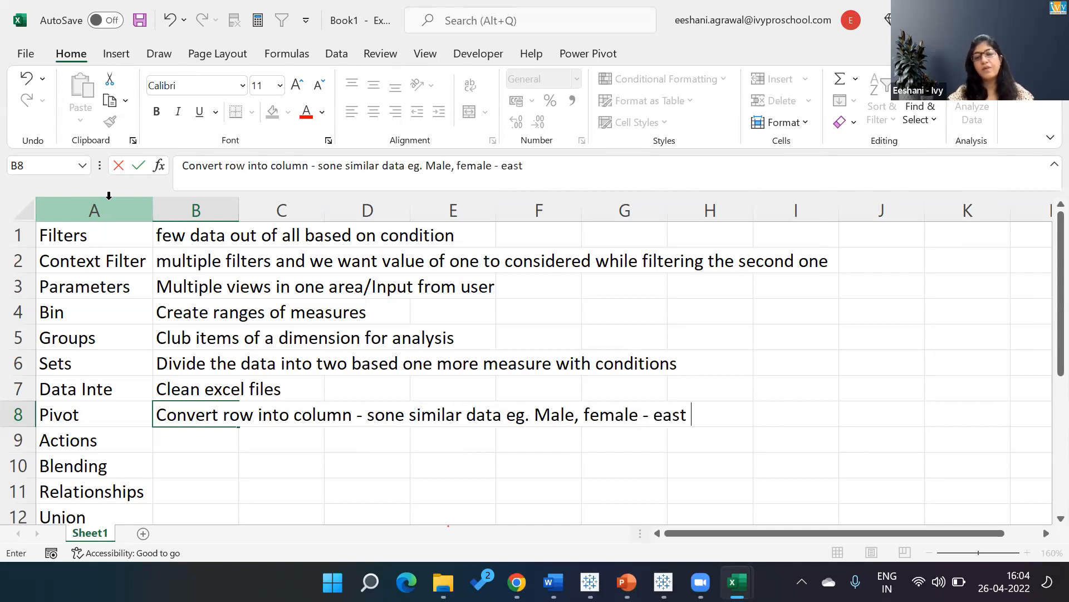
text(, we)
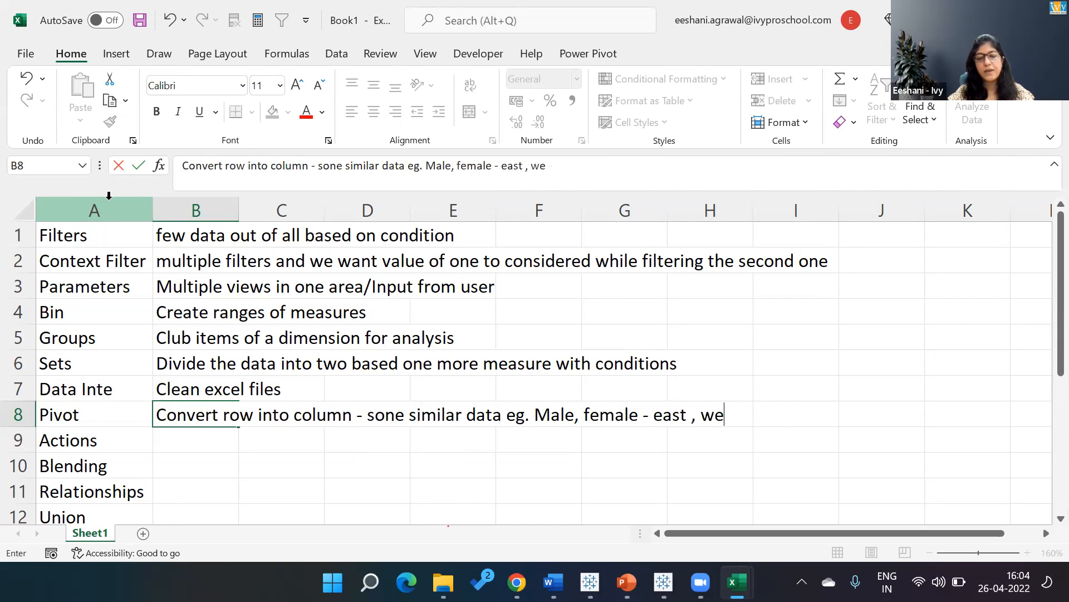
text(stm)
key(BackSpace)
text(, northm)
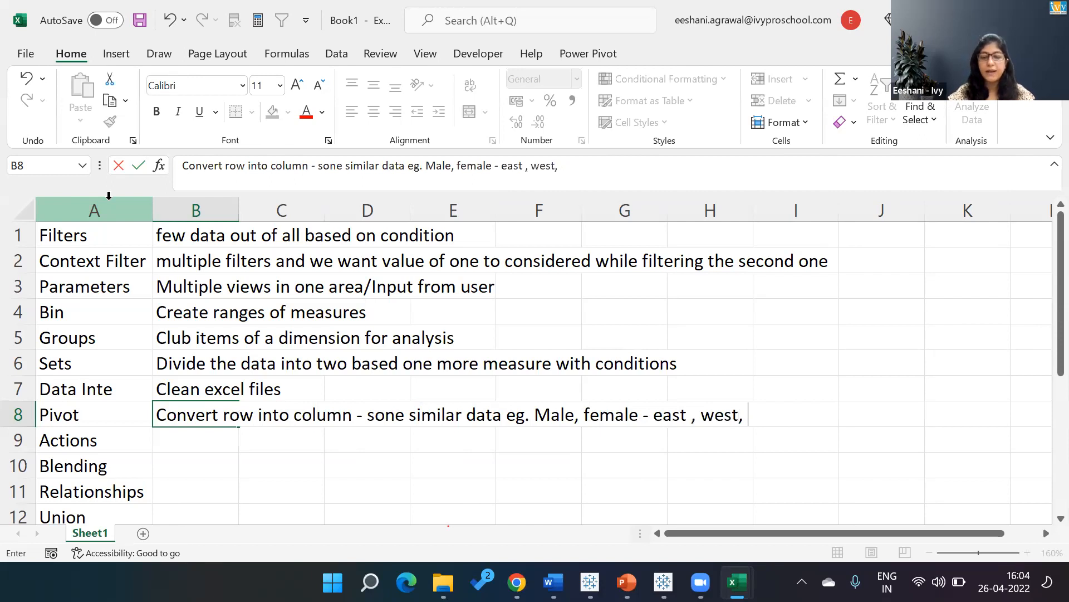
key(BackSpace)
key(BackSpace)
text(, south)
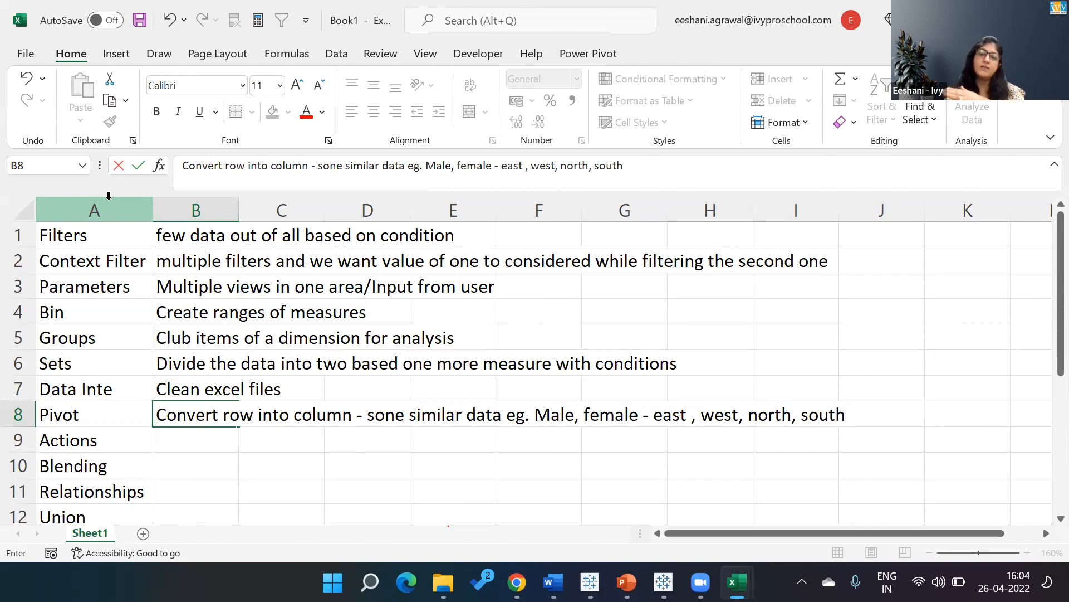
key(Return)
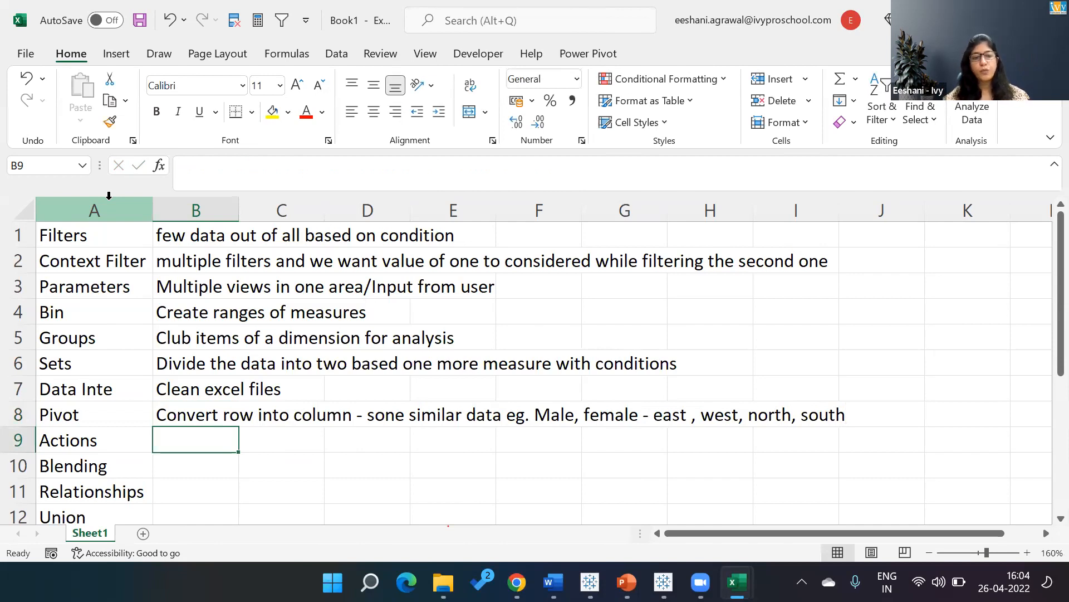
Enter the description "Interactivity in dashboards" in cell B9 beside Actions.
text(Interac)
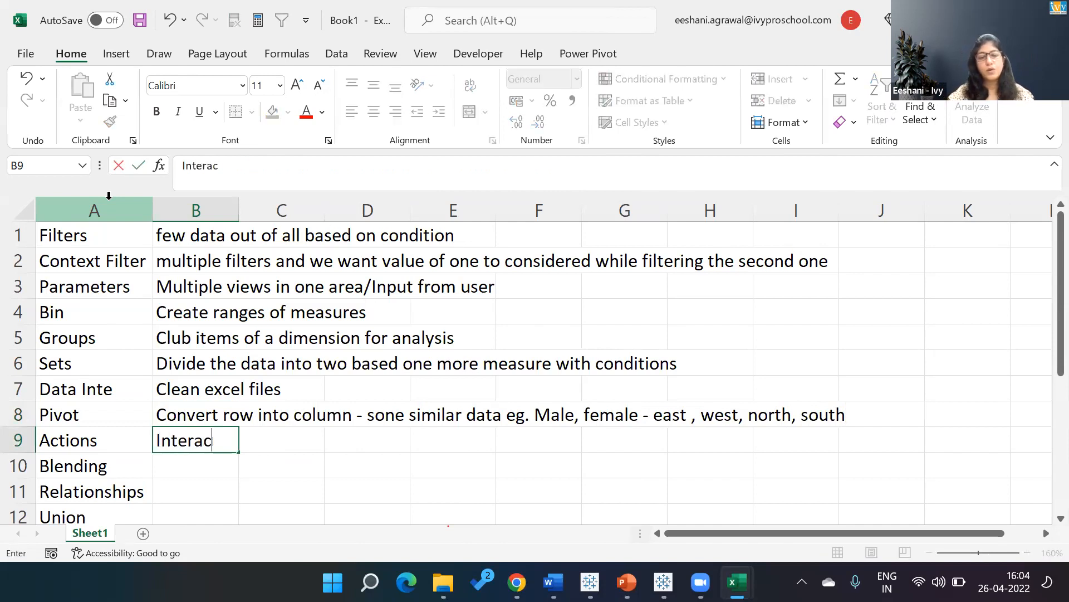
text(tivity)
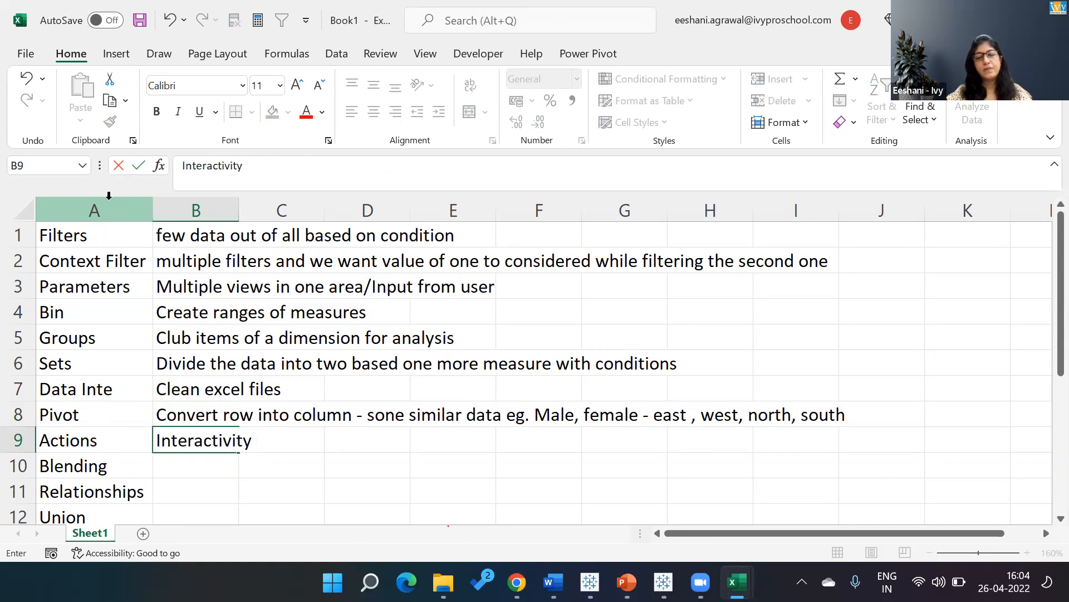
text( in dash)
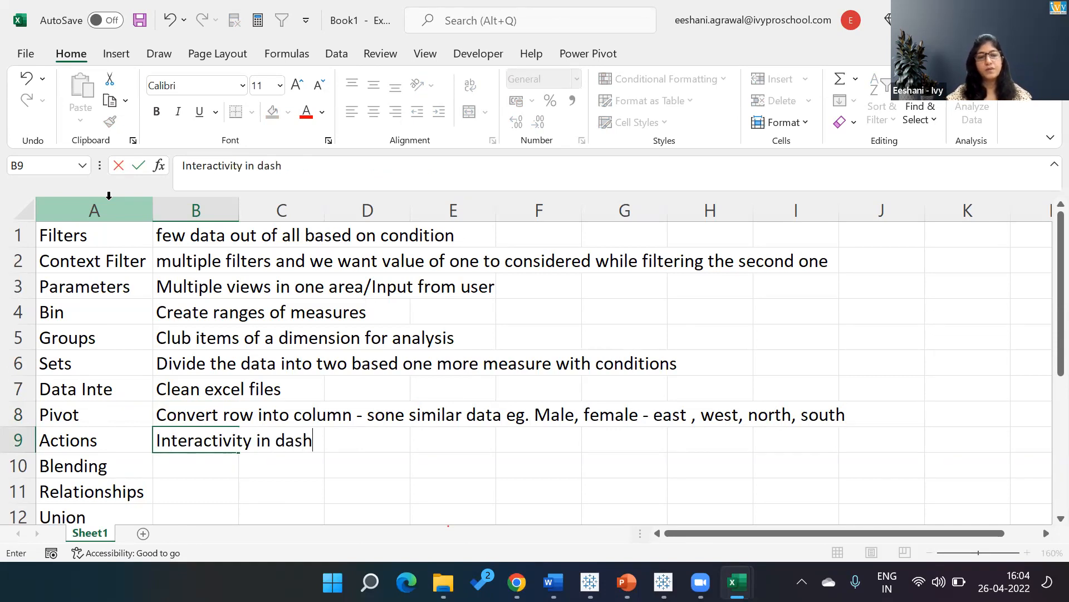
text(boards)
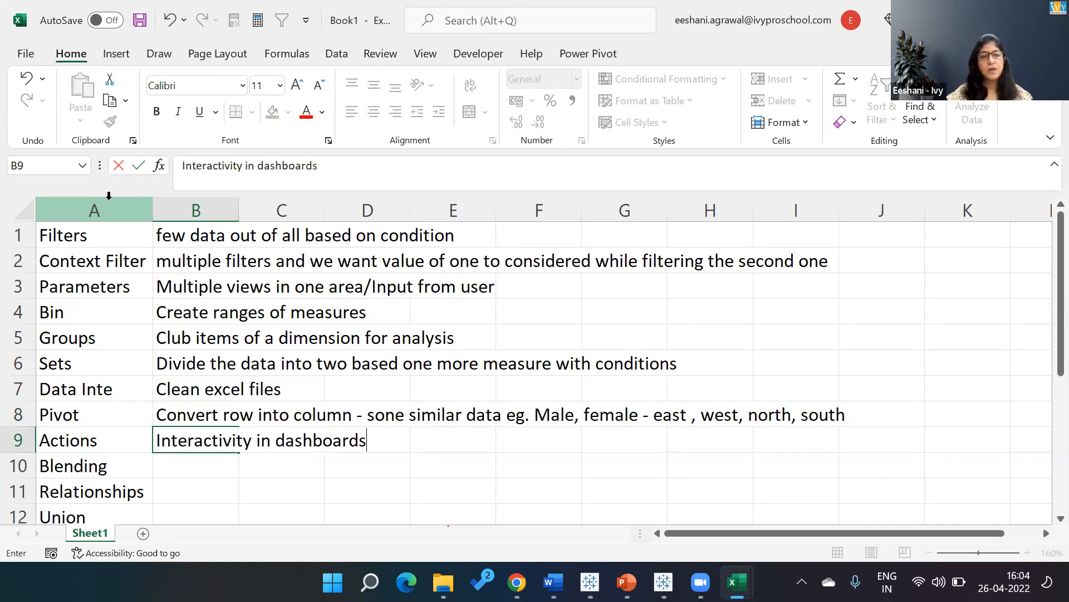
key(Return)
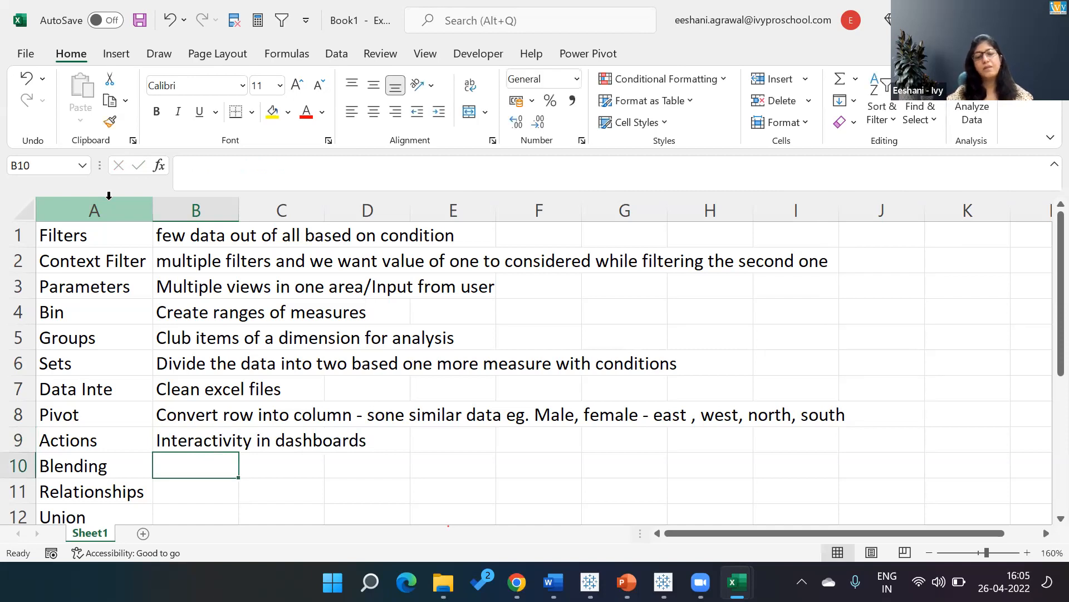
Enter "Left join - when two tables have diff levels in details and can’t be joined with preparing the data" in cell B10 beside Blending.
text(Left)
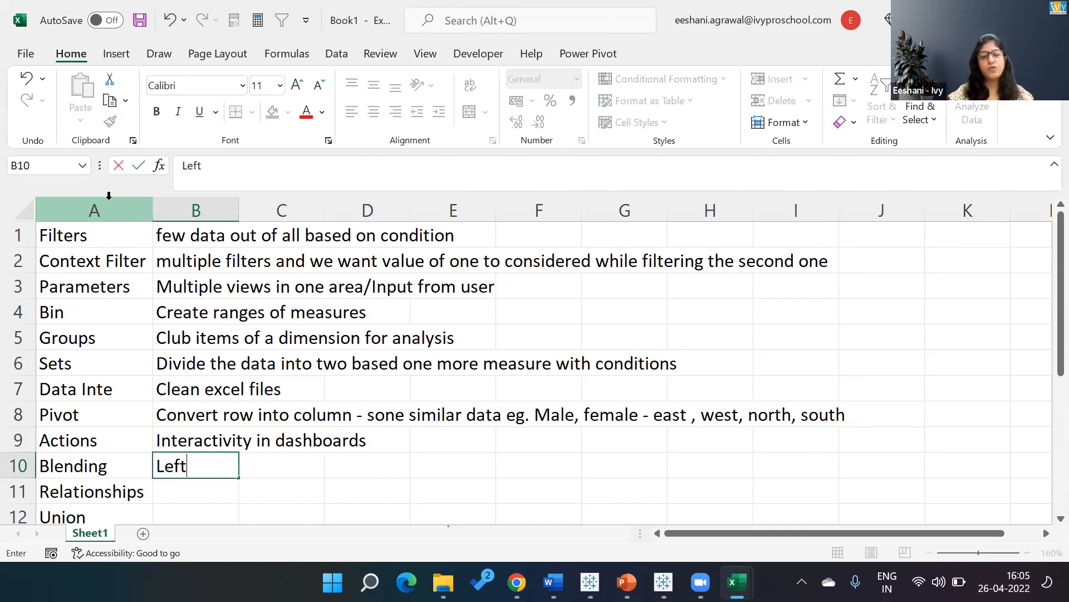
text( join - when )
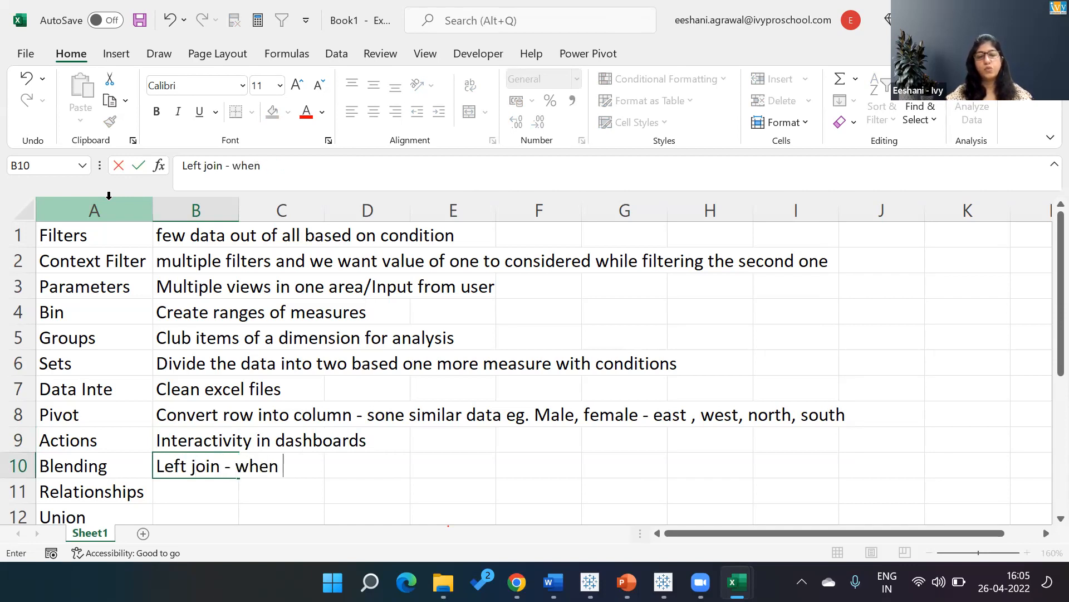
text(two tables hav)
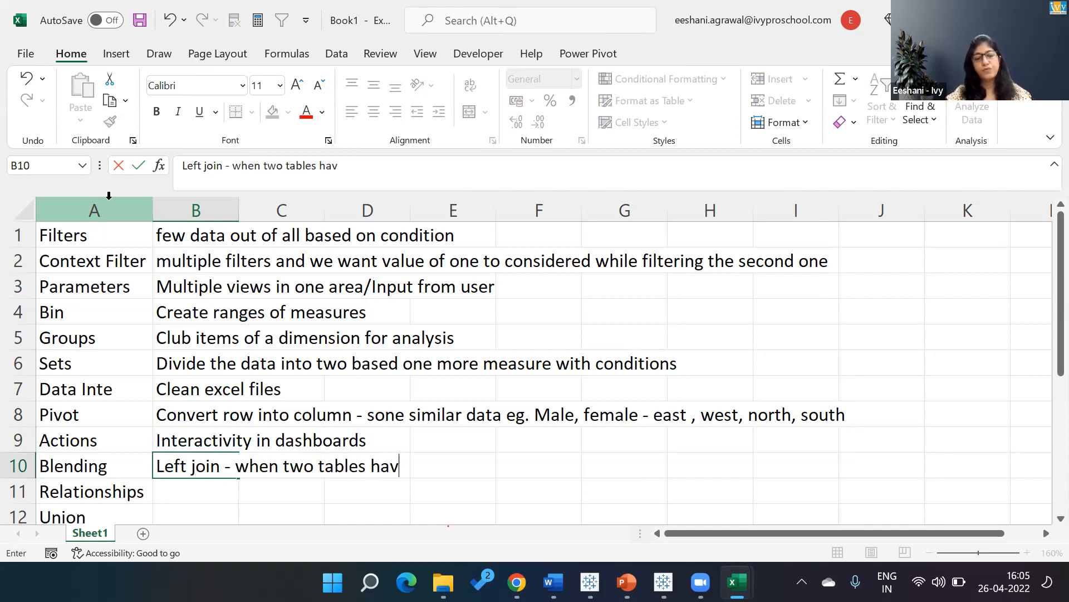
text(e diff levels in details and can't )
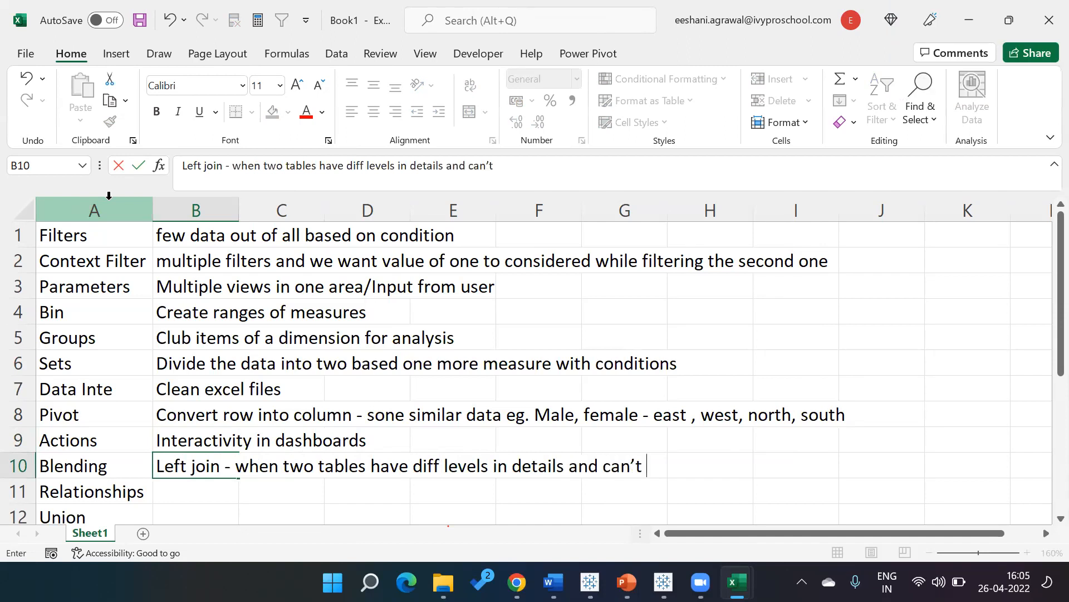
text(be joined)
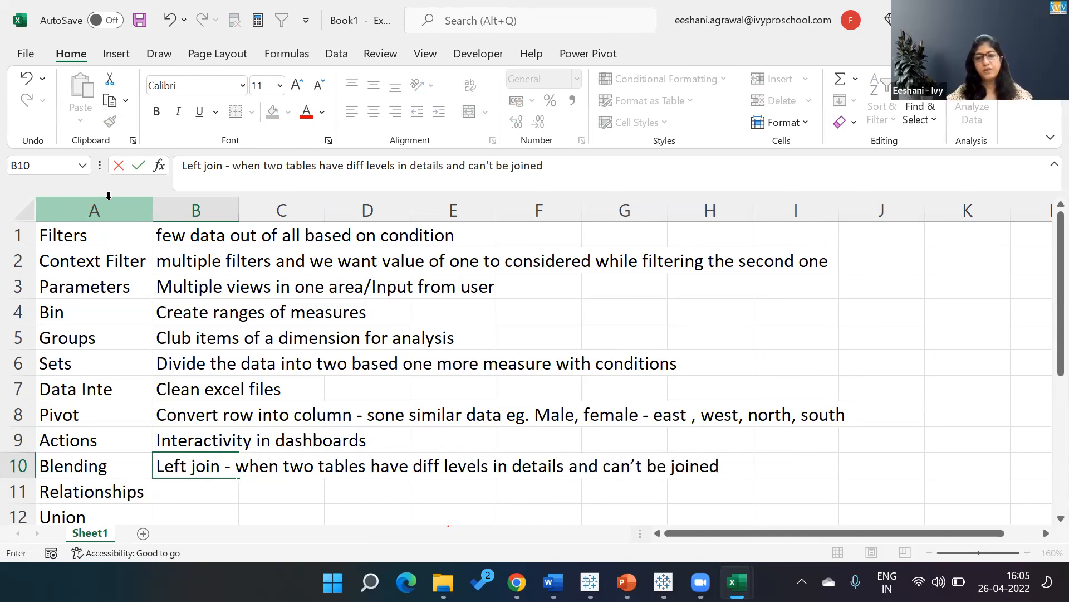
text( with preparaing the data)
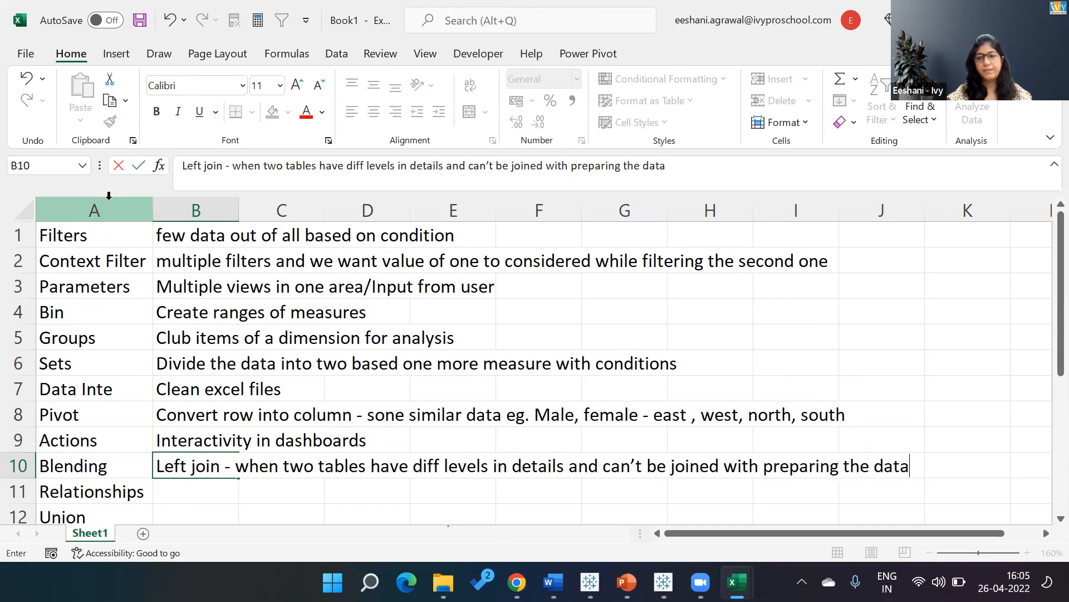
key(Return)
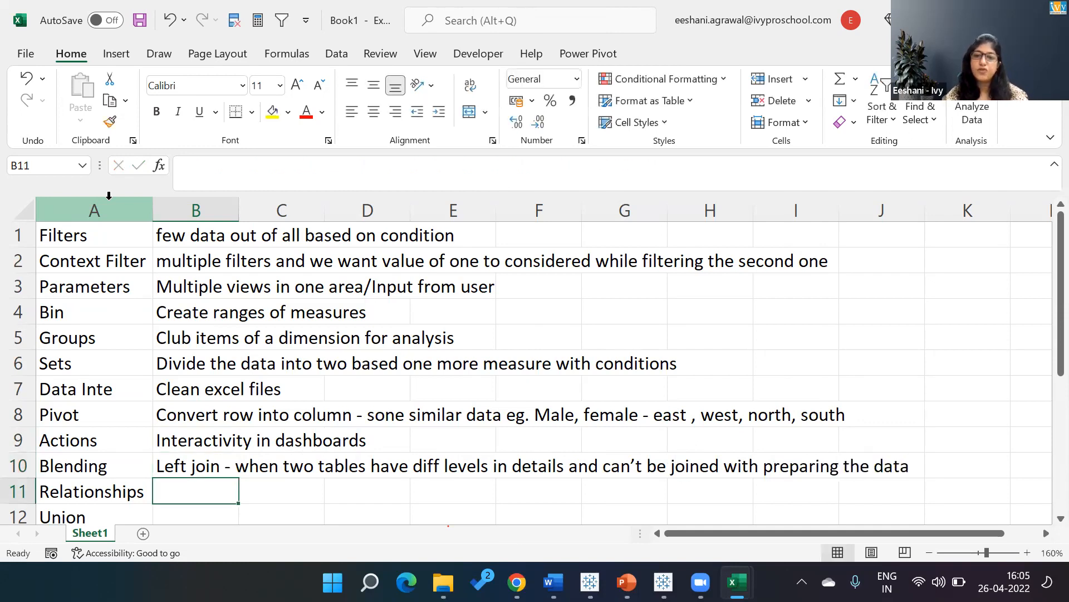
Enter the description "Merge the tables based on common columns" in cell B11 beside Relationships.
text(Merge)
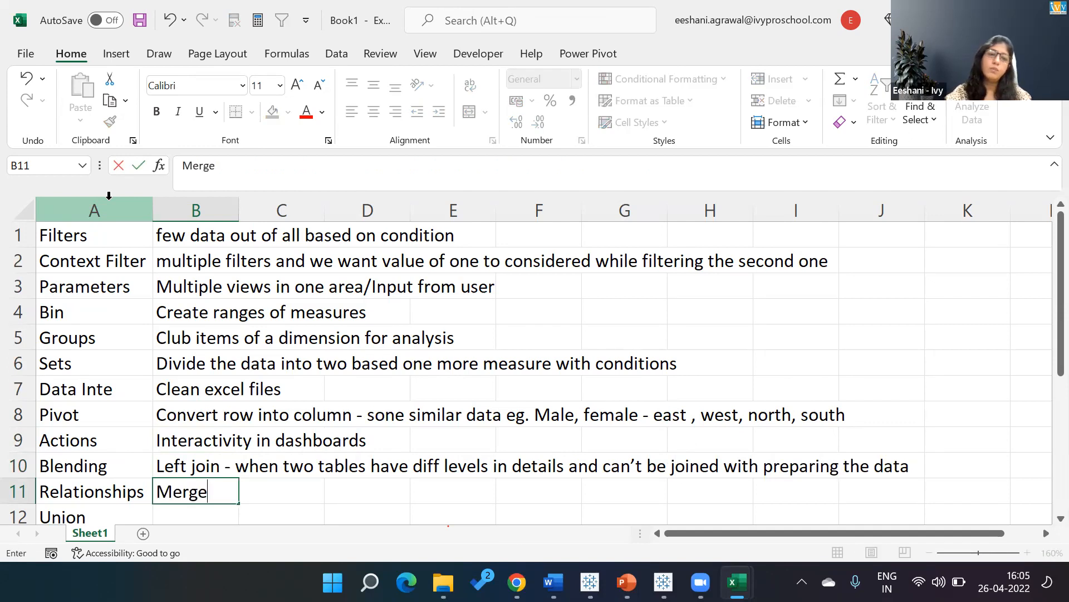
text( the tables basd)
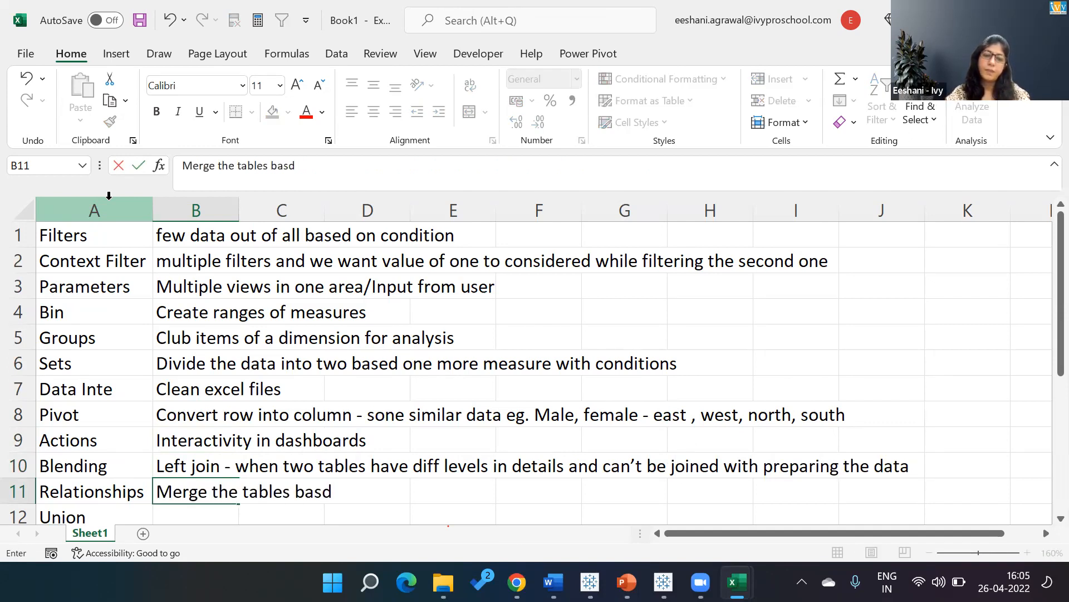
key(BackSpace)
text(ed)
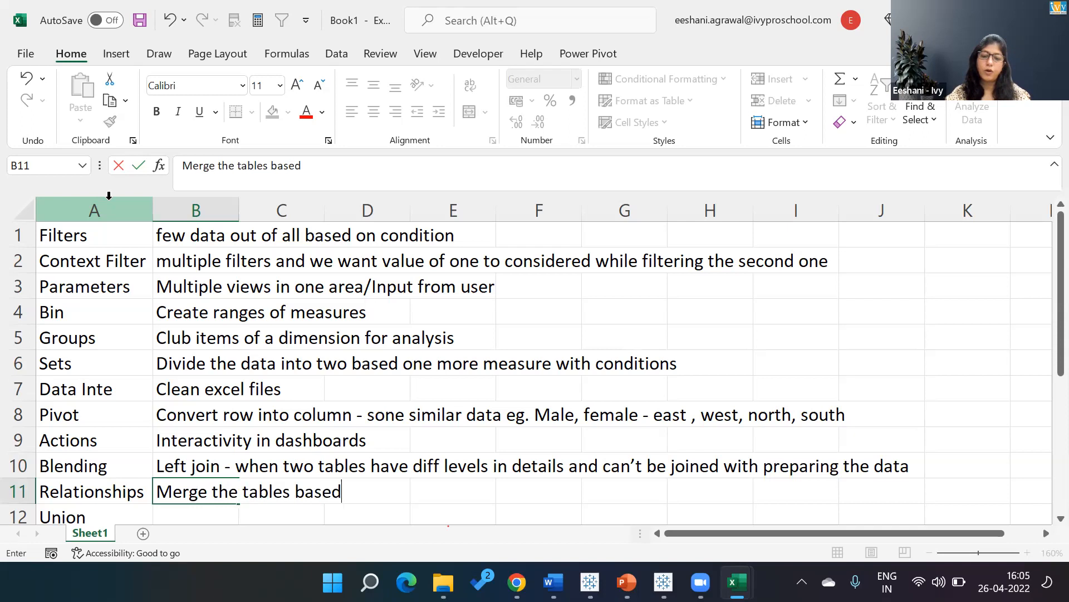
text( on comm)
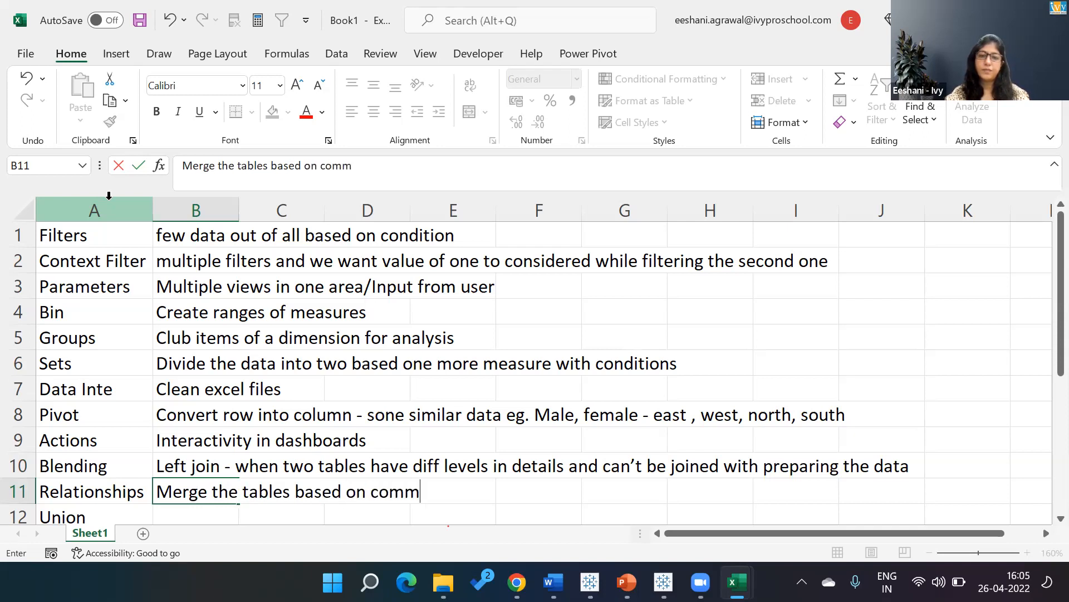
text(on columns)
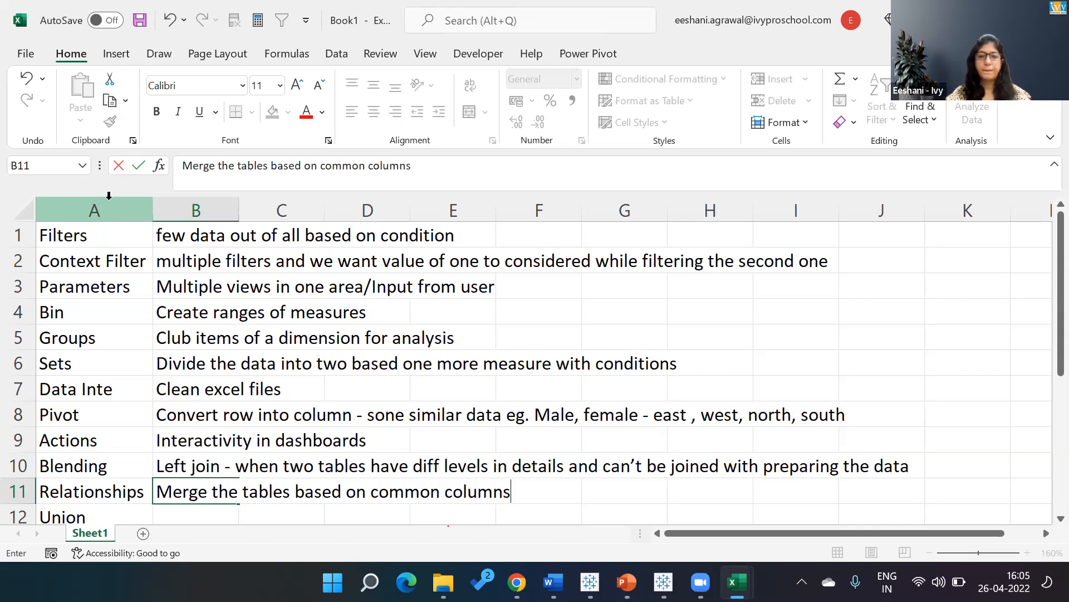
key(Return)
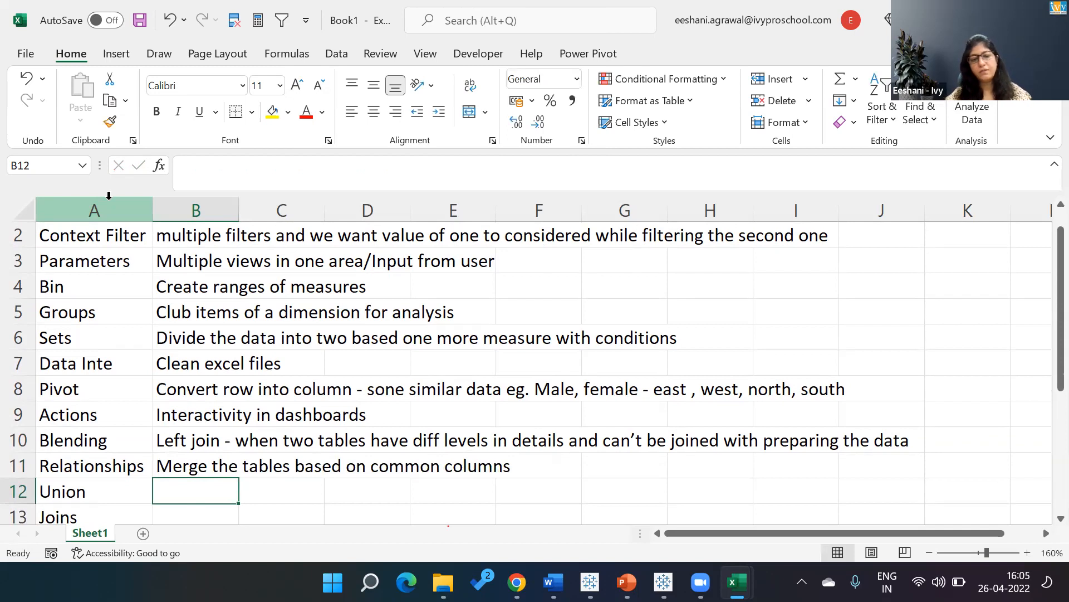
Enter the description "Append the tables - done on similar tables" in cell B12 beside Union.
text(Append the tavles)
key(BackSpace)
key(BackSpace)
key(BackSpace)
key(BackSpace)
text(bles - )
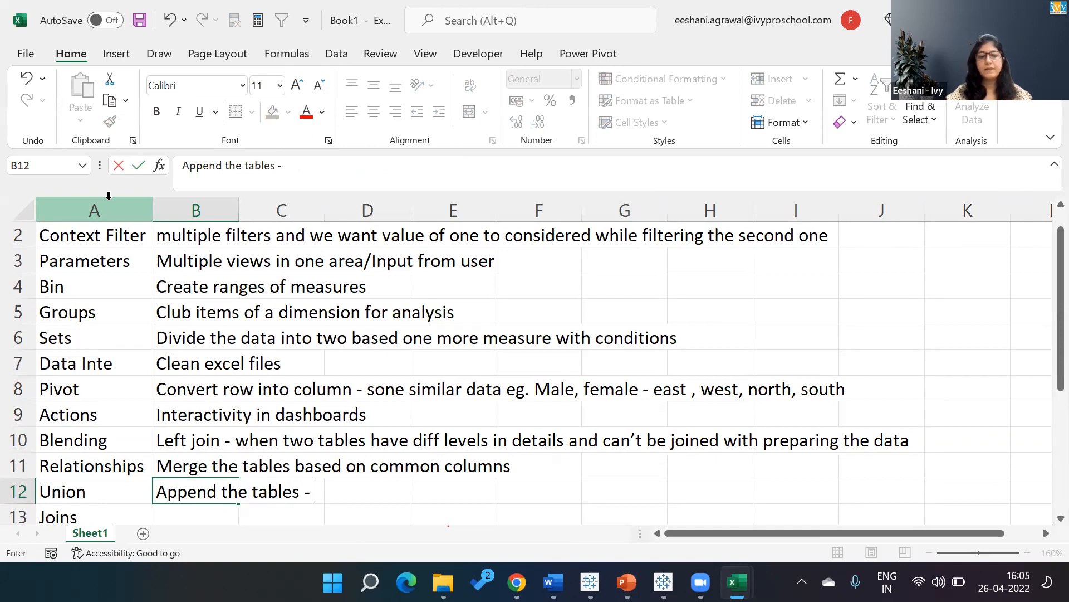
text(done on simi)
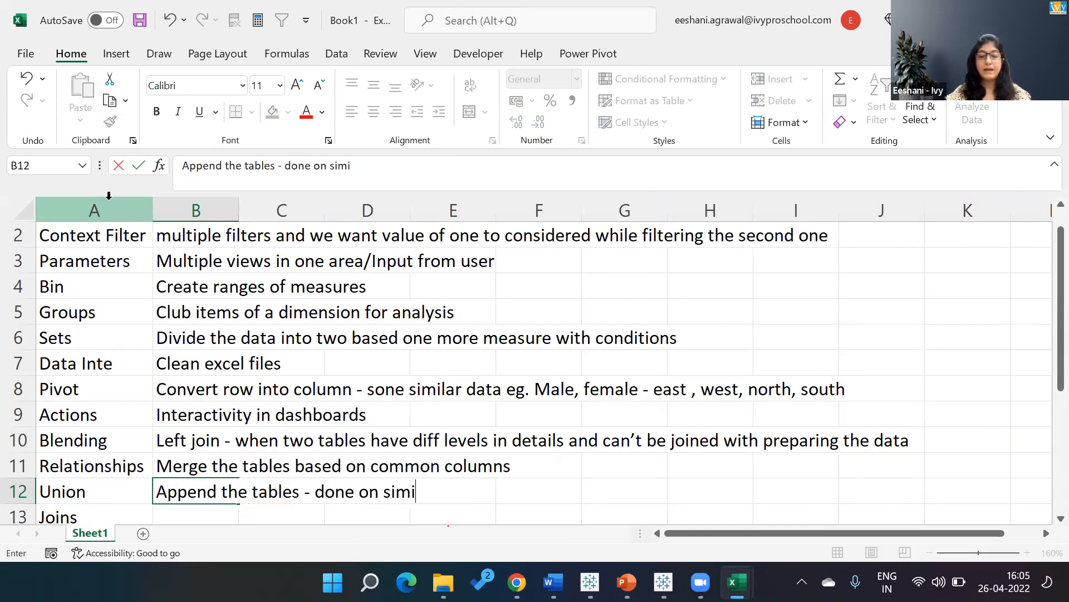
text(lar data)
key(BackSpace)
key(BackSpace)
key(BackSpace)
key(BackSpace)
key(BackSpace)
text(tables)
key(Return)
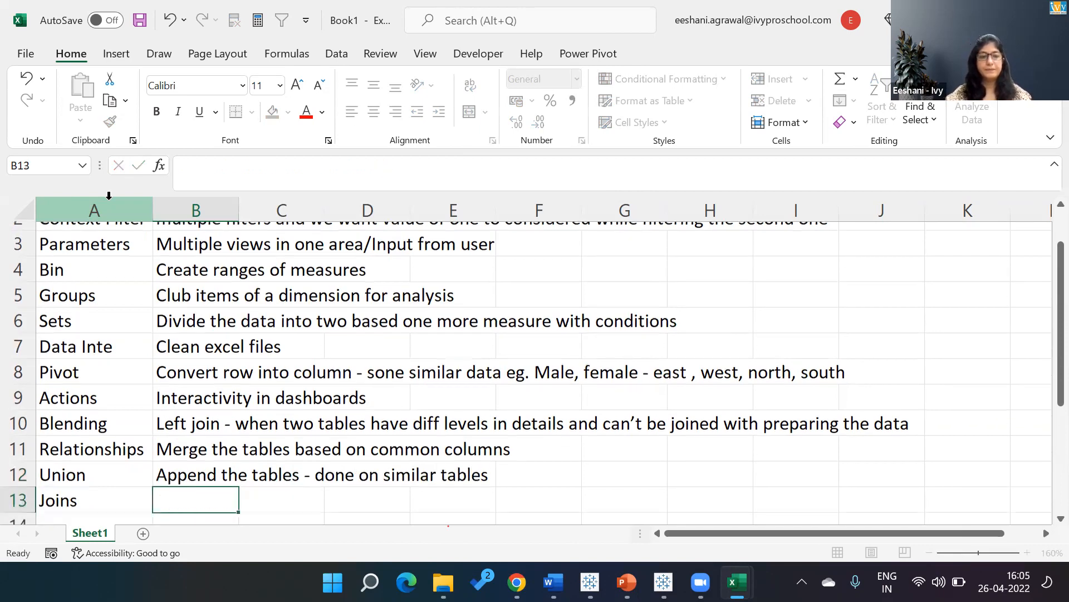
Copy the Relationships description from cell B11 into cell B13 beside Joins.
key(Up)
key(Up)
key(ctrl+c)
key(Down)
key(Down)
key(ctrl+v)
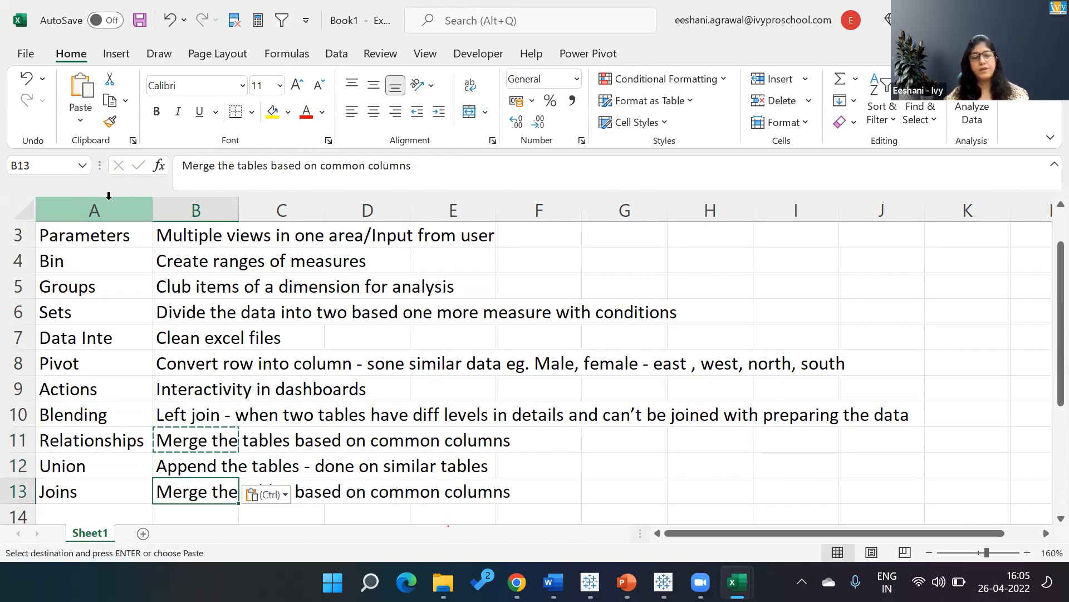
Extend the Joins description in cell B13 with "- few datasets are supperted by relationships hence joins".
key(F2)
text(- )
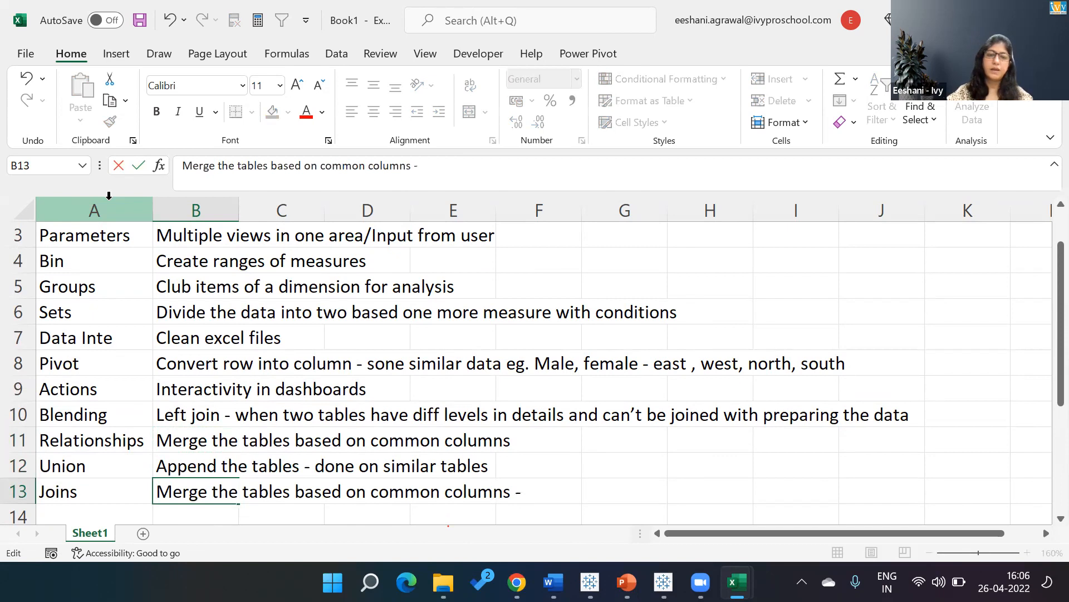
text(few datas)
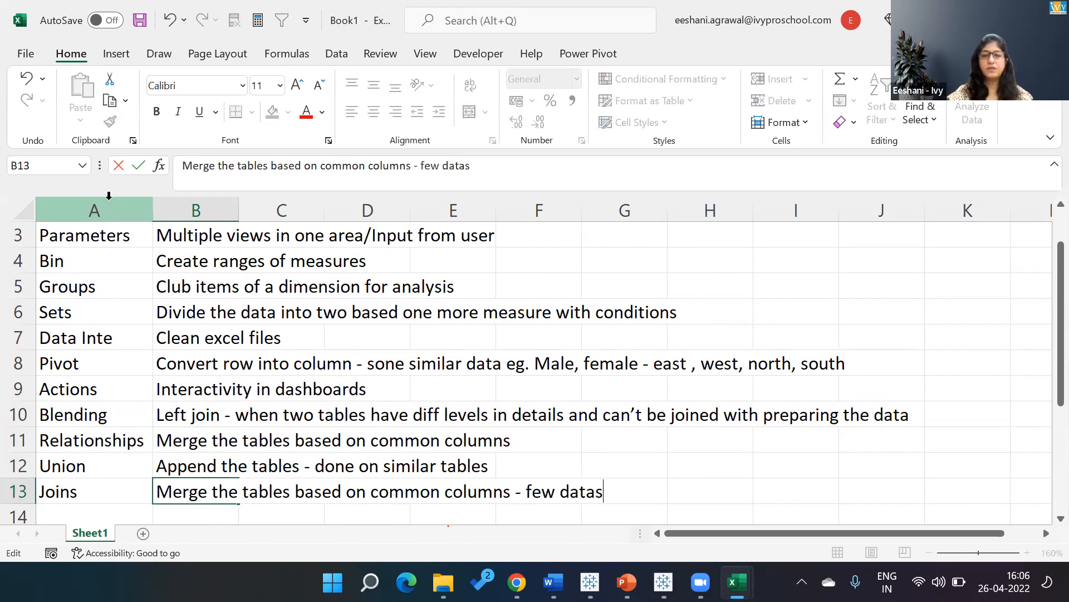
text(ets are su)
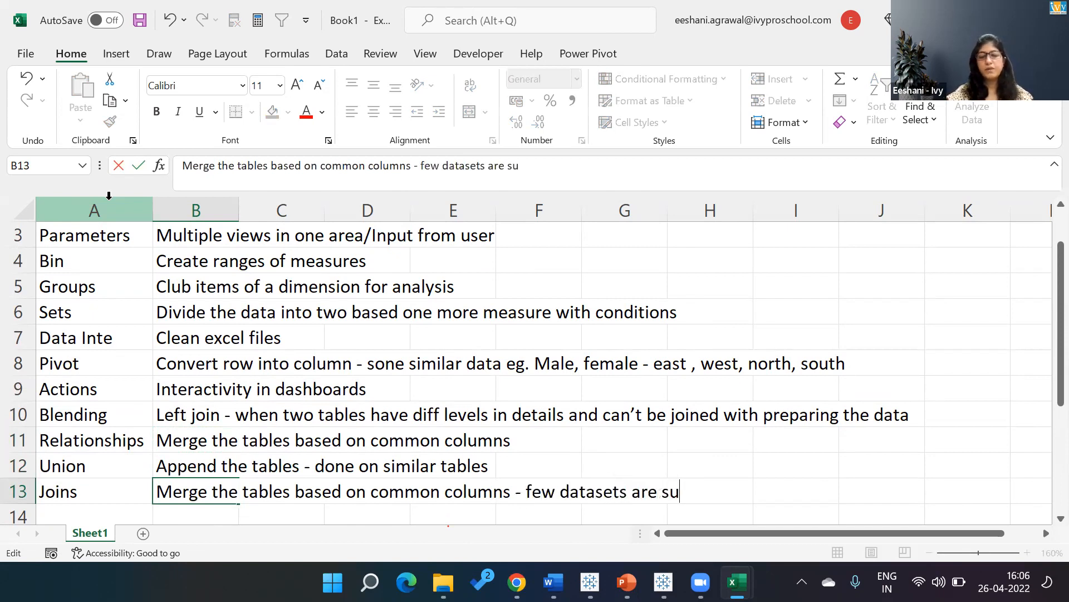
text(pperted by )
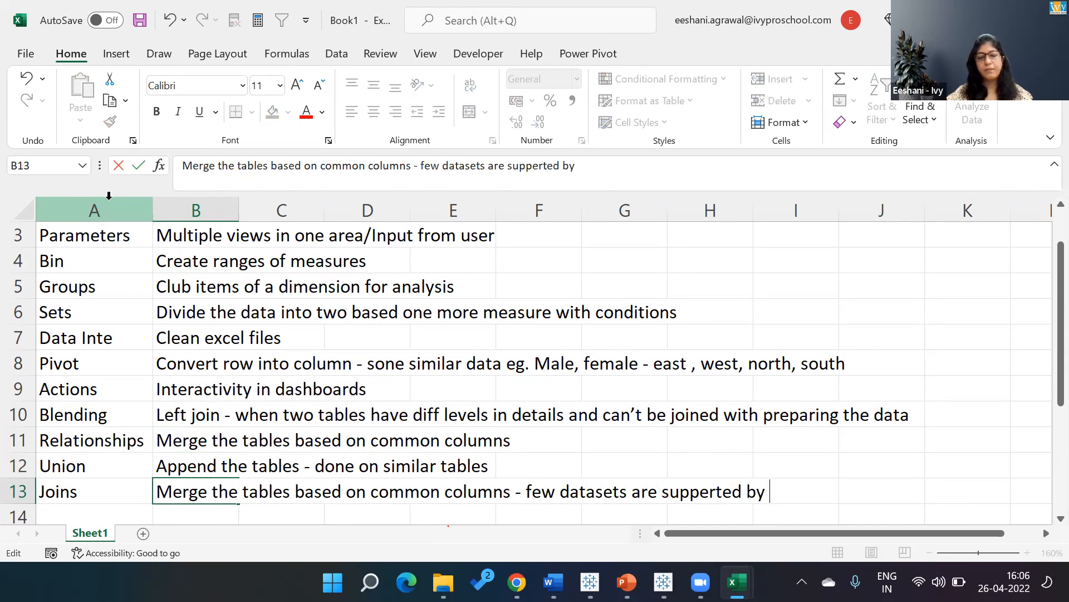
text(relation)
key(BackSpace)
text(o)
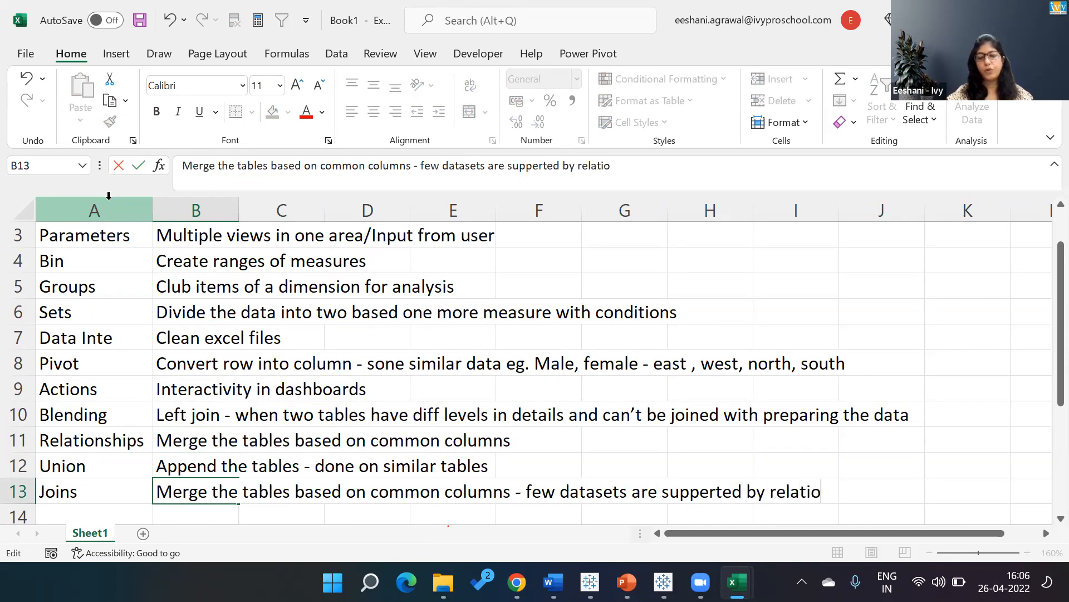
text(nshop)
key(BackSpace)
key(BackSpace)
text(i)
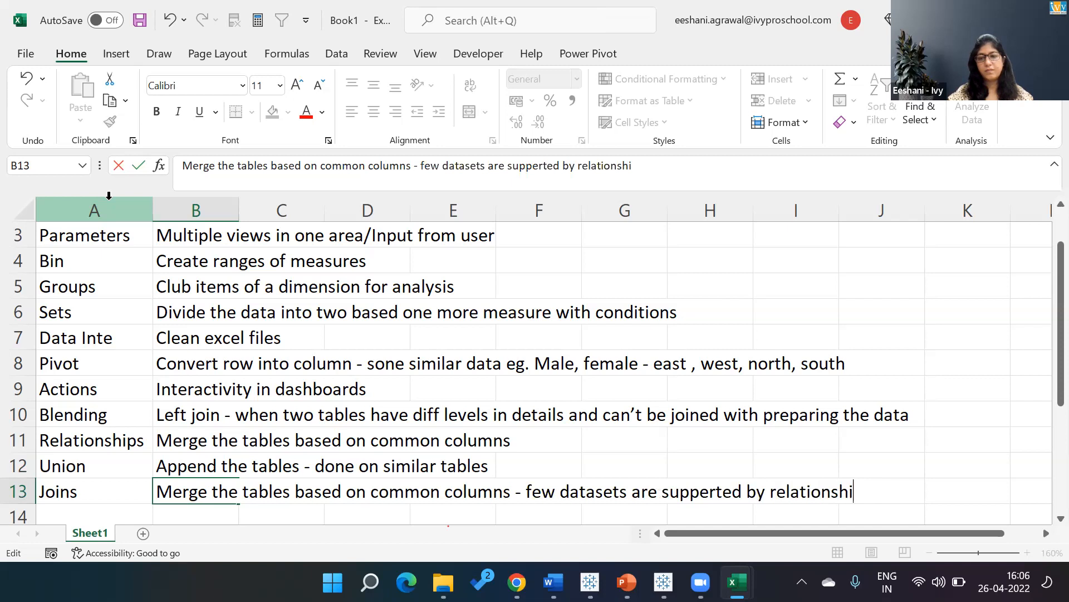
text(ps hence joi)
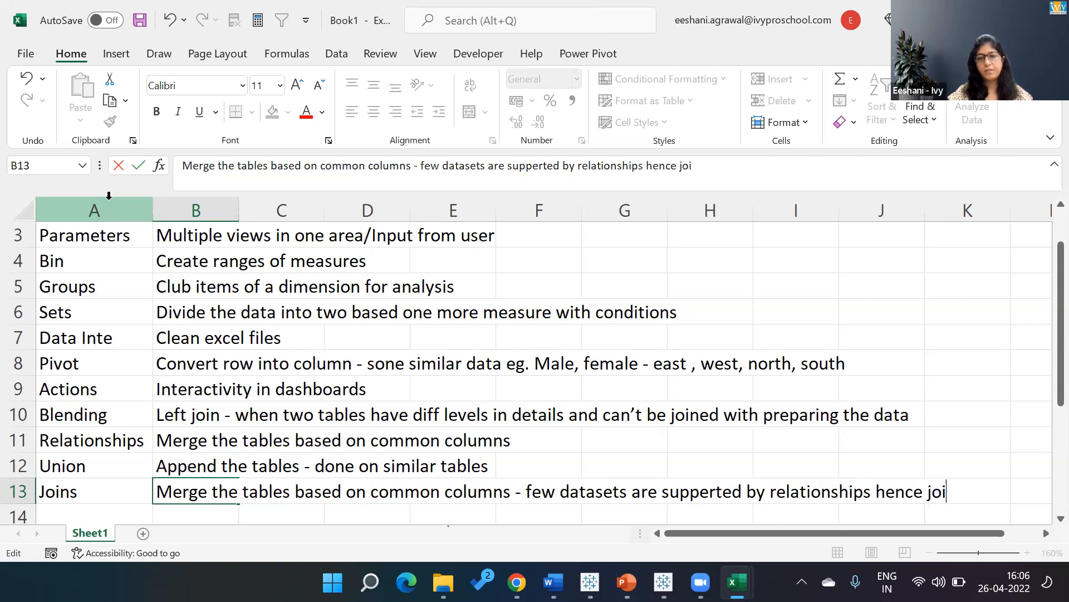
text(ns)
key(Return)
key(Up)
key(Up)
key(Up)
key(Up)
key(Up)
key(Up)
key(Up)
key(Up)
key(Up)
key(Up)
key(Up)
key(Up)
key(Up)
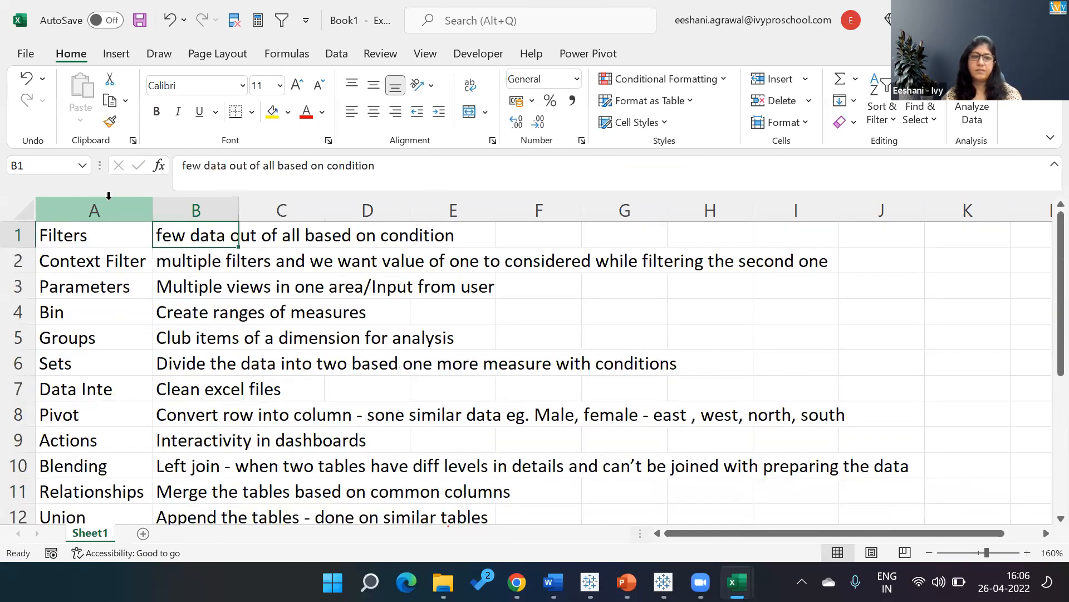
click(589, 56)
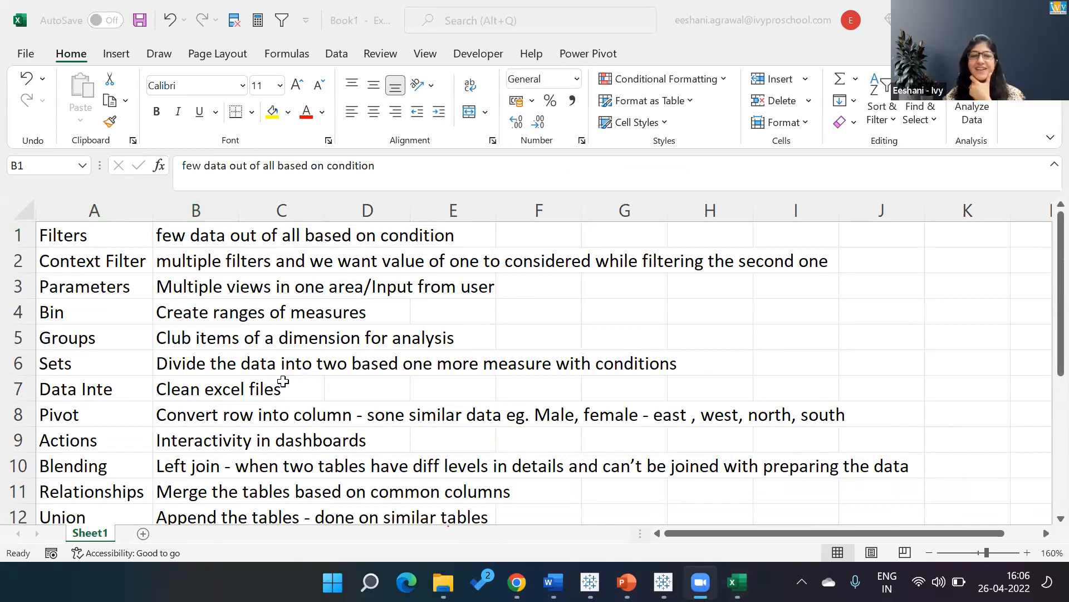
Add the term "LOD" in cell A14, directly below Joins.
click(222, 392)
click(223, 392)
key(Left)
key(ctrl+Down)
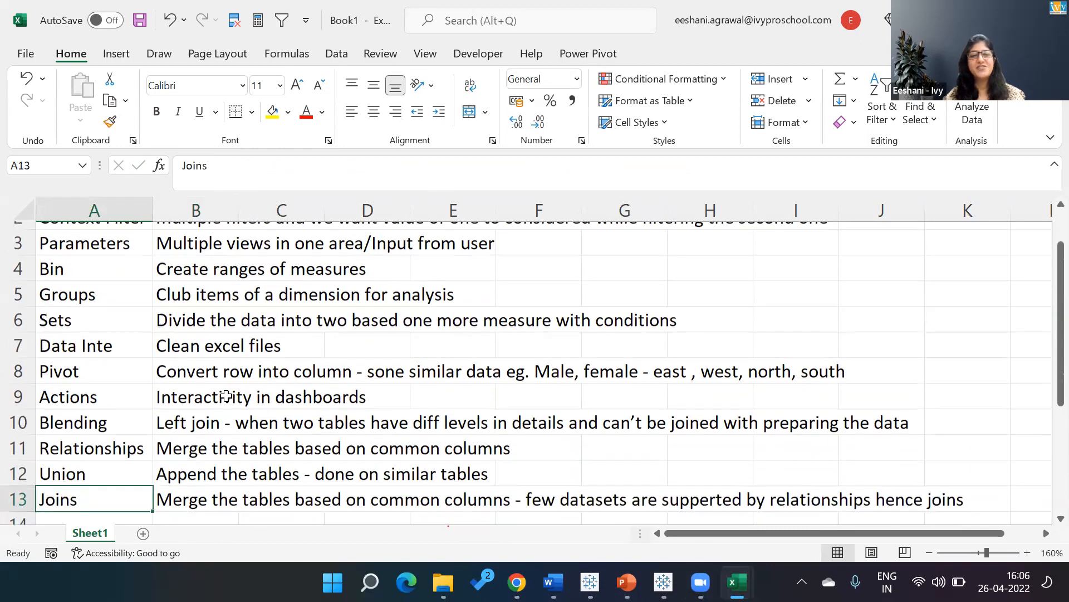
key(Down)
text(LOD)
key(Up)
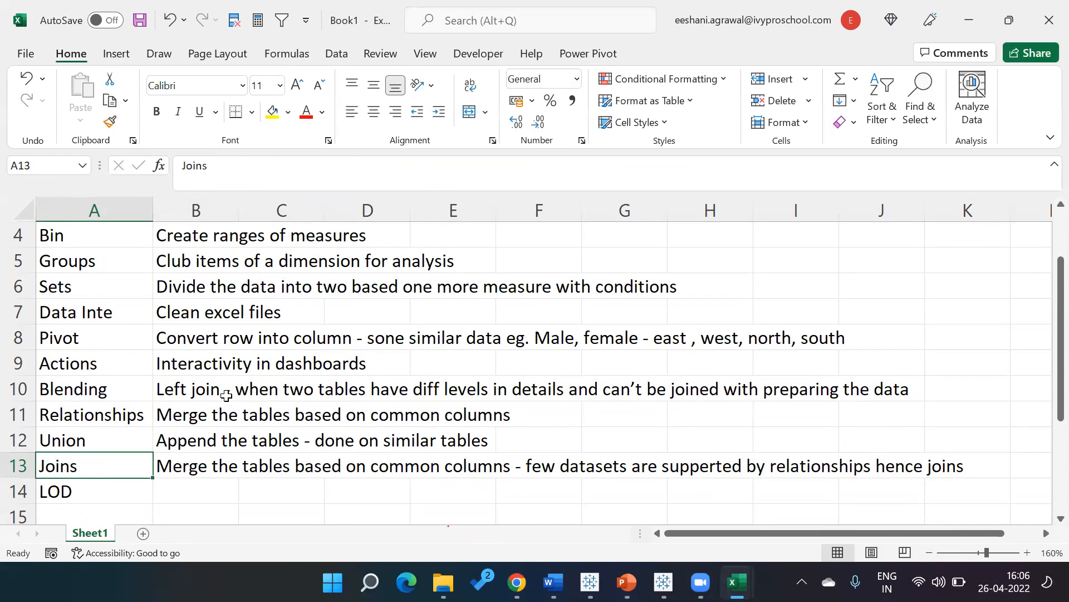
Enter the description "When we wanta view with either more finer or coarser level of detail" in cell B14 beside LOD.
key(Down)
key(Right)
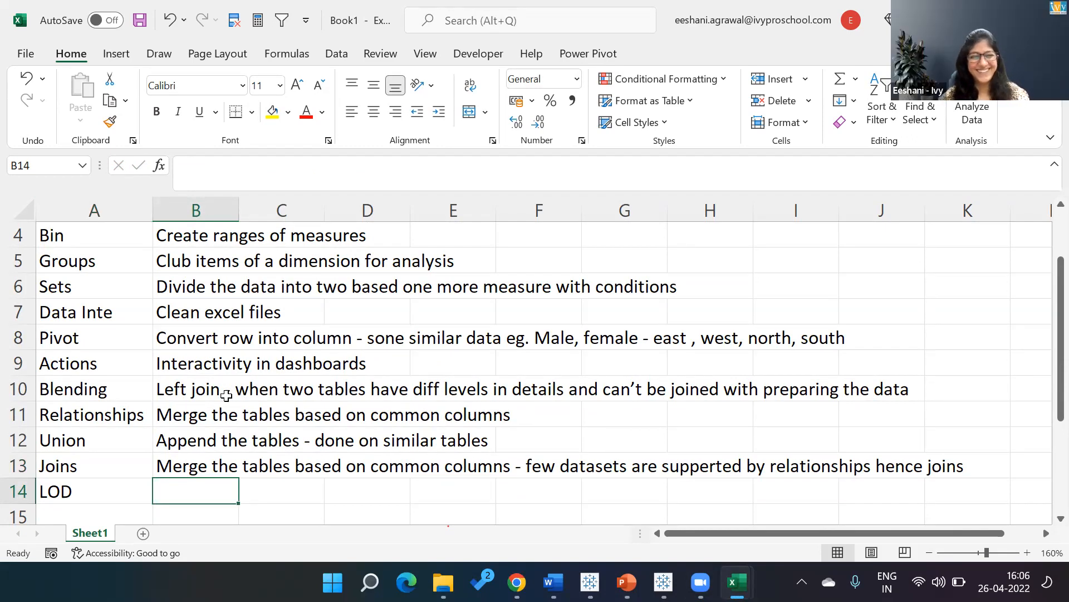
key(Left)
key(Right)
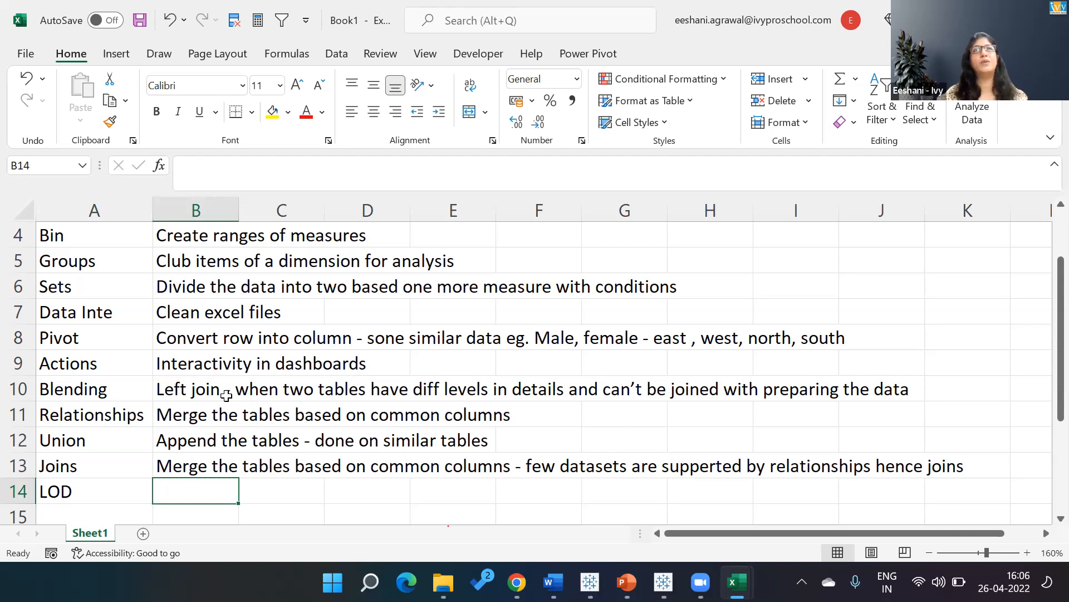
text(w)
key(BackSpace)
text(hw)
key(BackSpace)
key(BackSpace)
text(When )
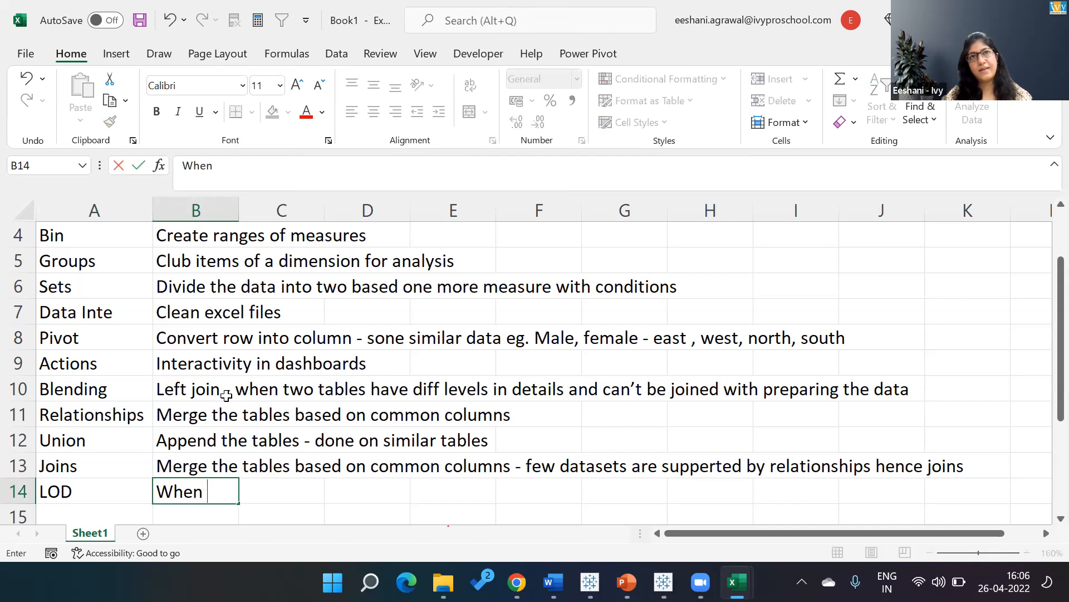
text(we wanta )
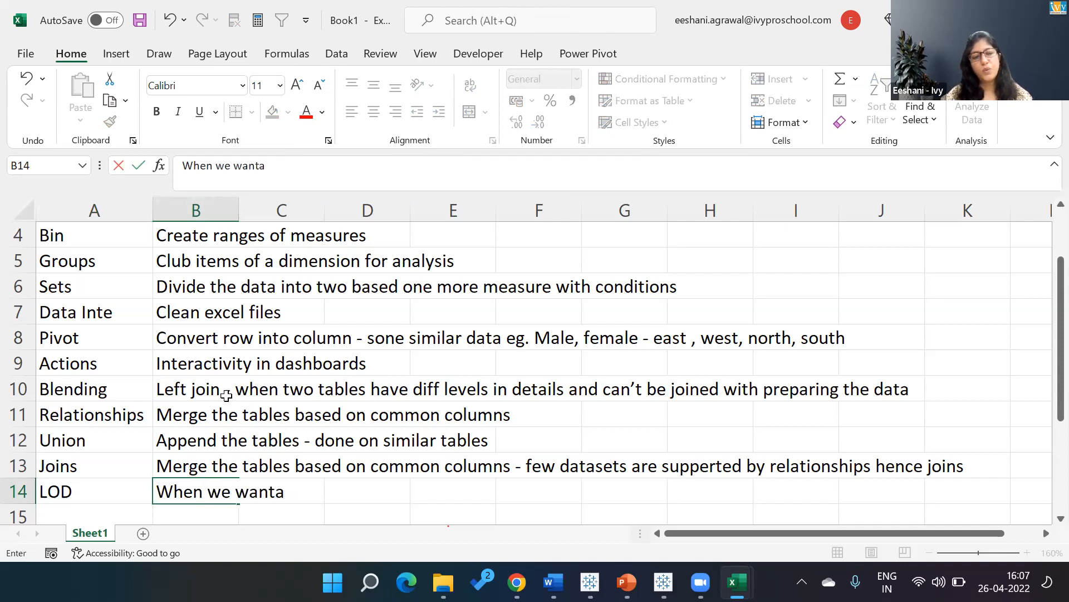
text(view )
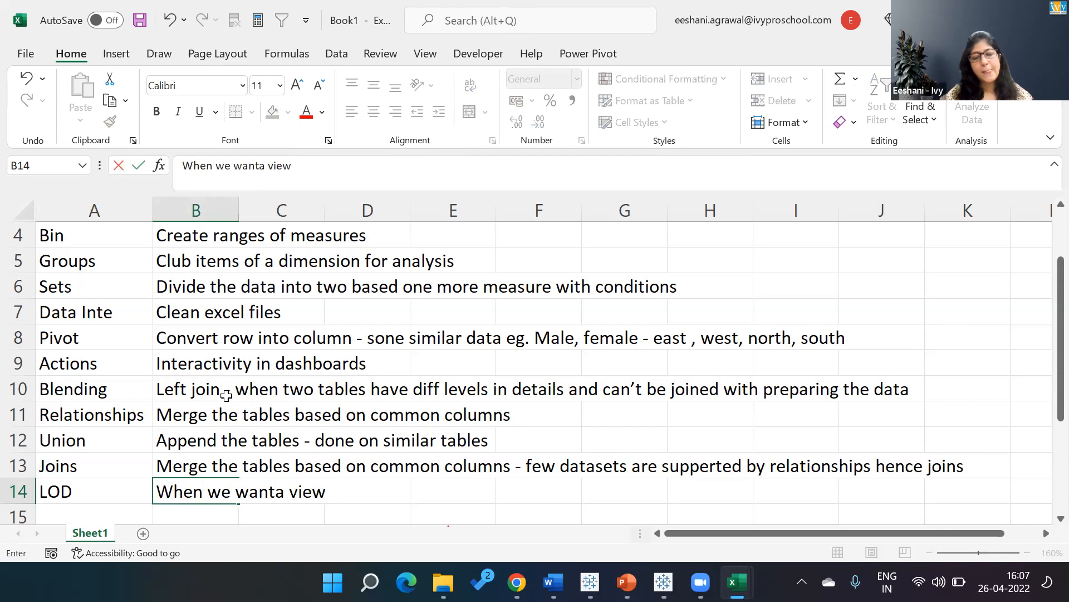
text(with)
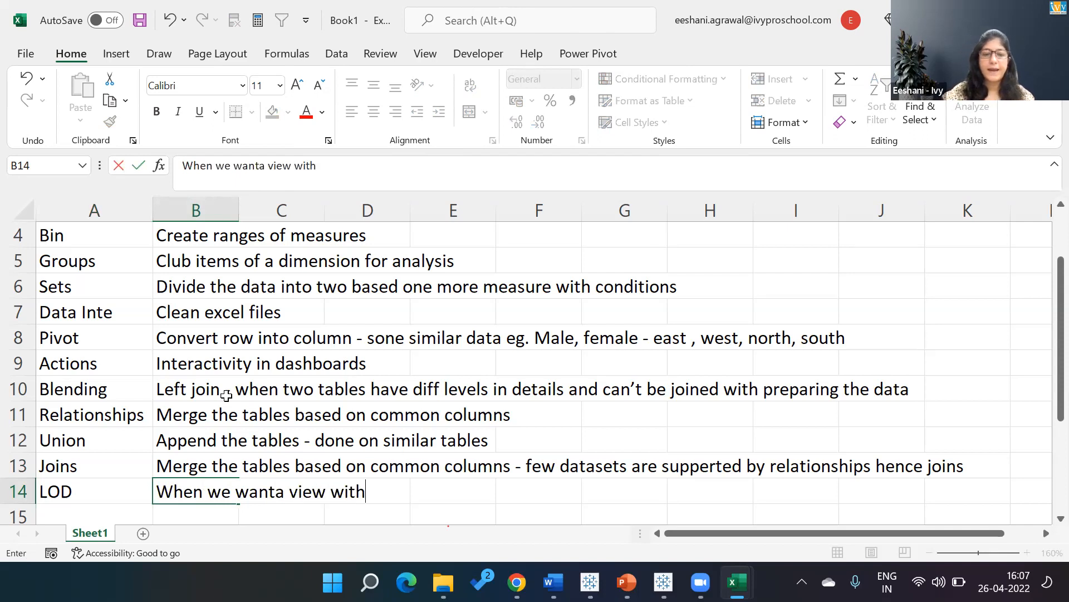
text( either )
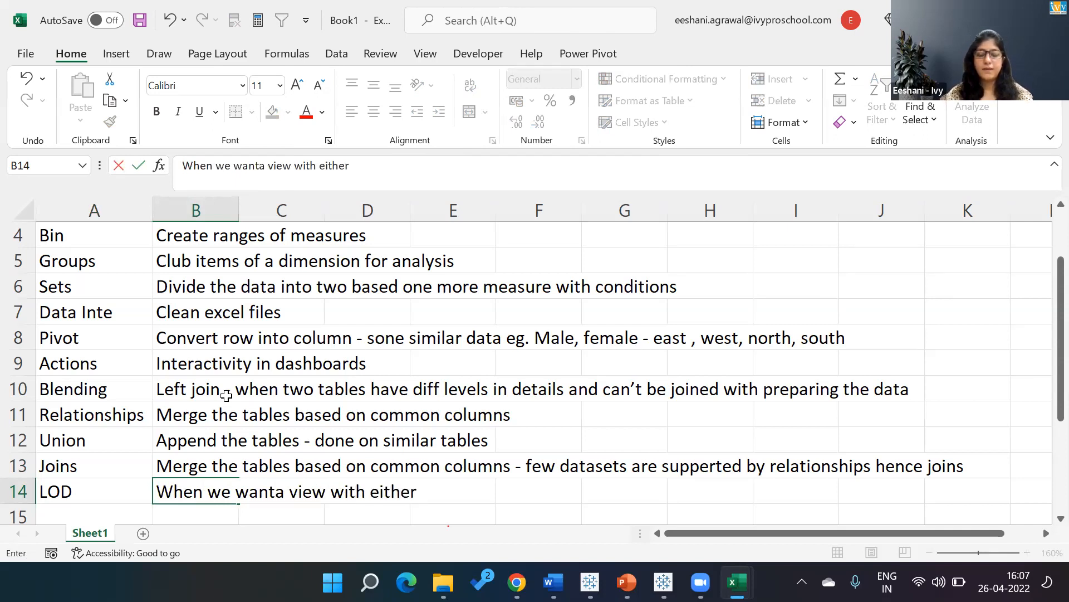
text(more finer ot)
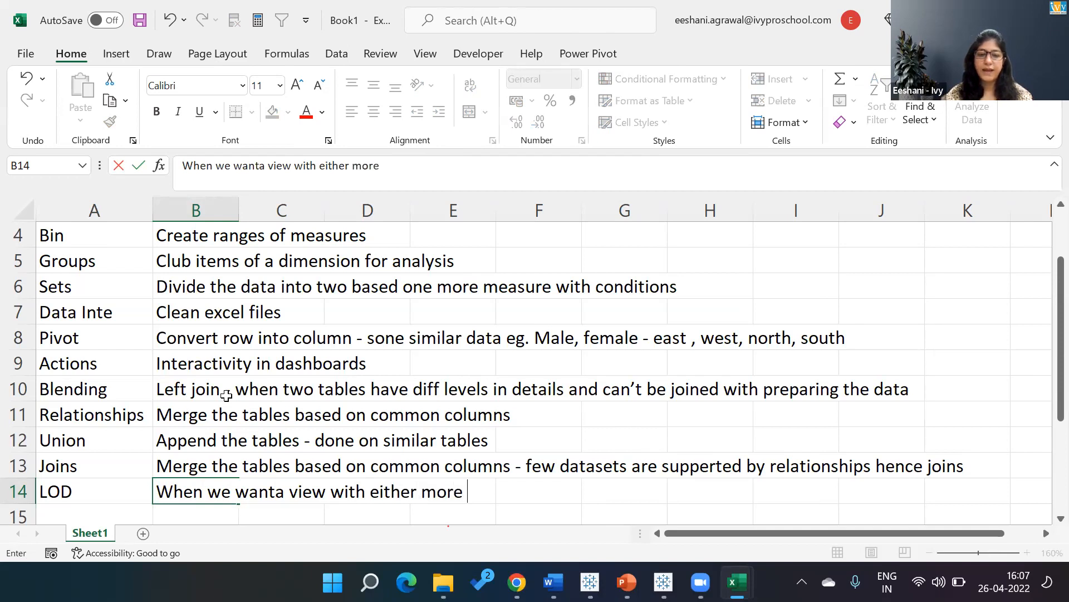
key(BackSpace)
text(r coasrse)
key(BackSpace)
key(BackSpace)
key(BackSpace)
key(BackSpace)
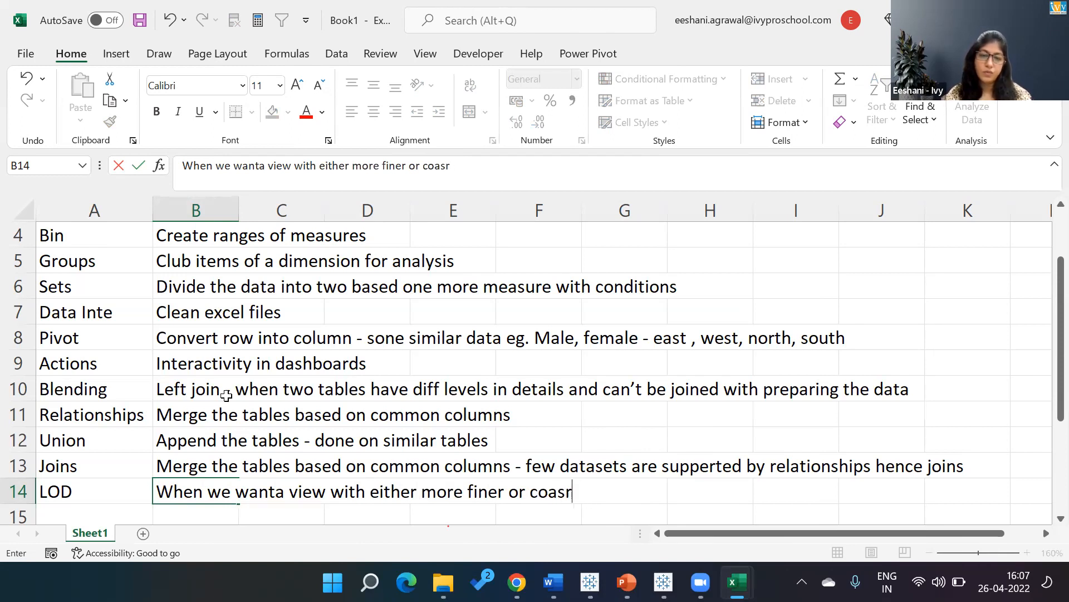
text(rse)
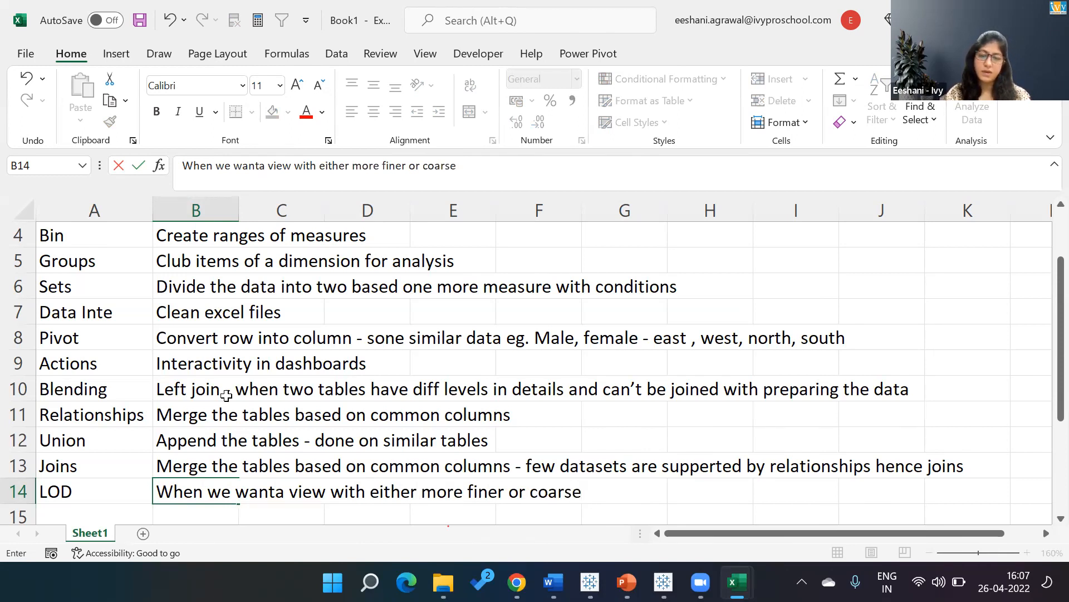
text(r level of detail)
key(Return)
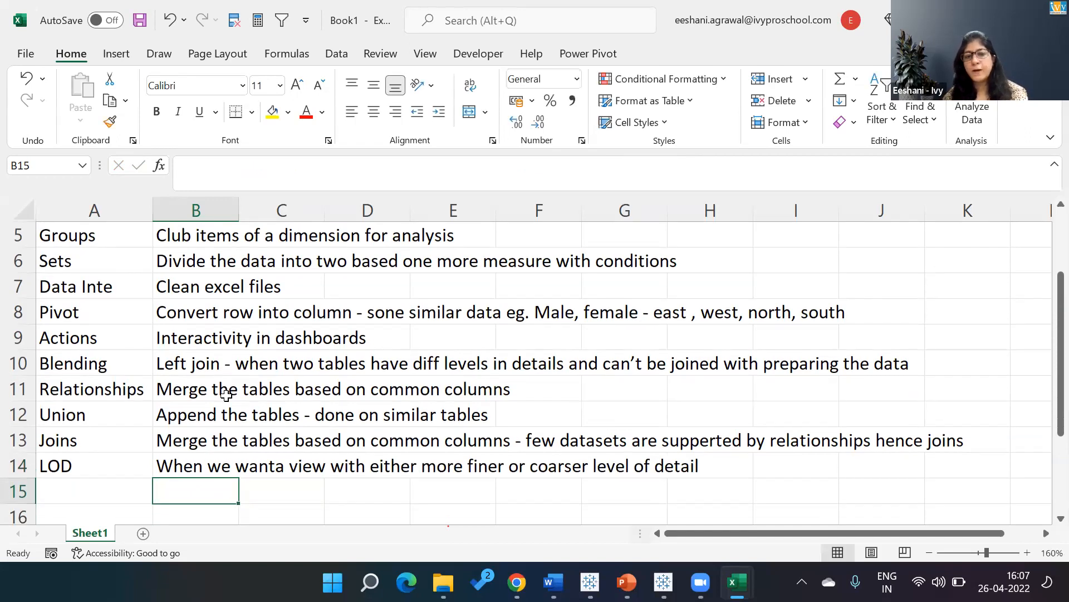
Correct "wanta" to "want" in the LOD description in cell B14.
key(Up)
key(F2)
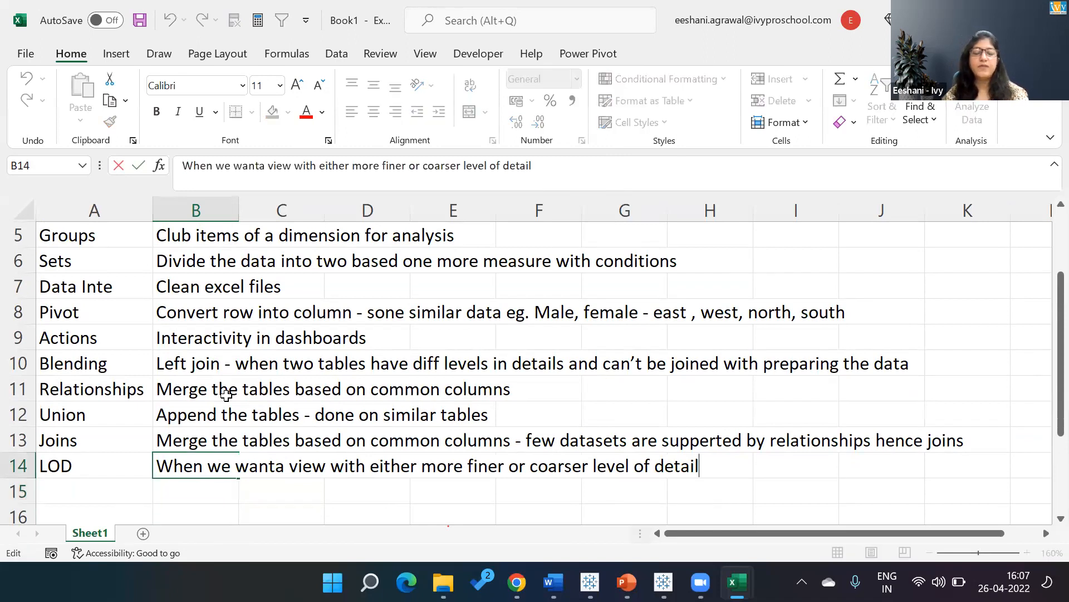
click(289, 464)
key(BackSpace)
key(BackSpace)
key(Return)
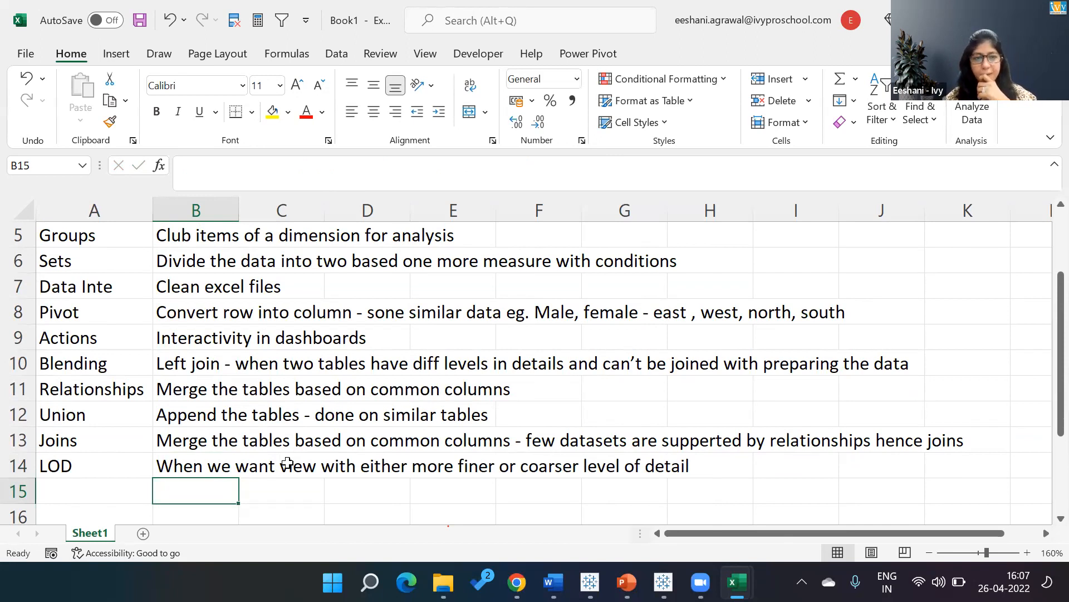
key(Left)
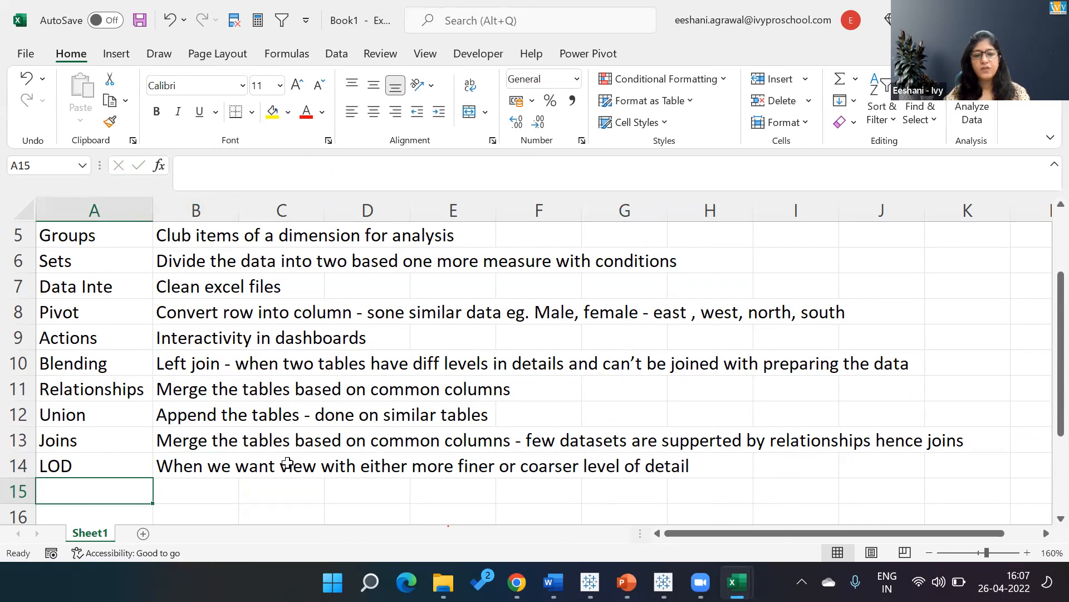
Add the term "Story" in cell A15 with the description "Power Point presentation" in B15.
text(Story)
key(Return)
key(Up)
key(Right)
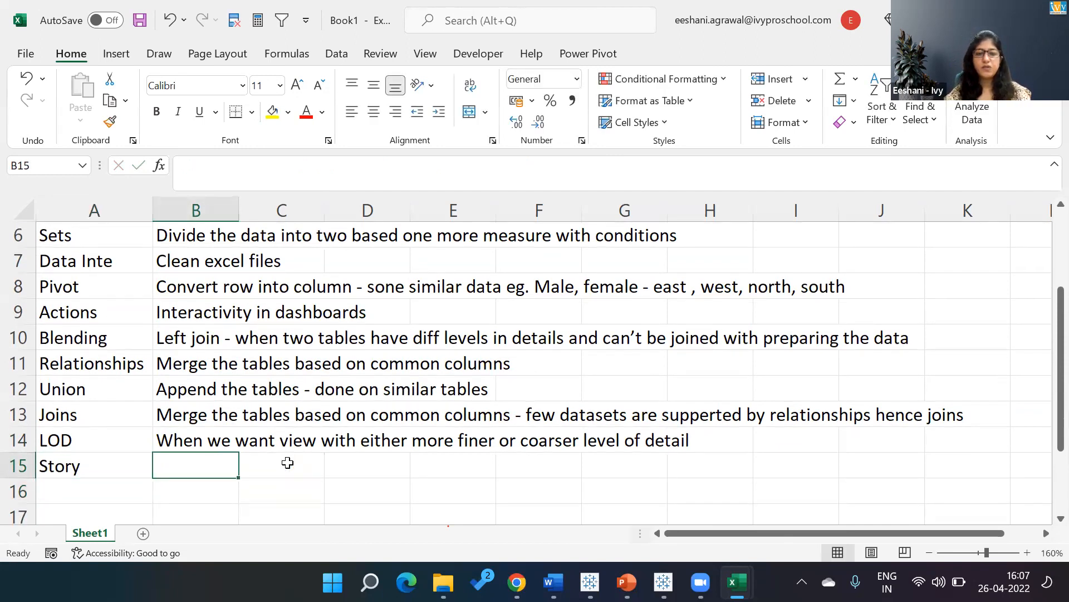
text(Power Point presentation)
key(Return)
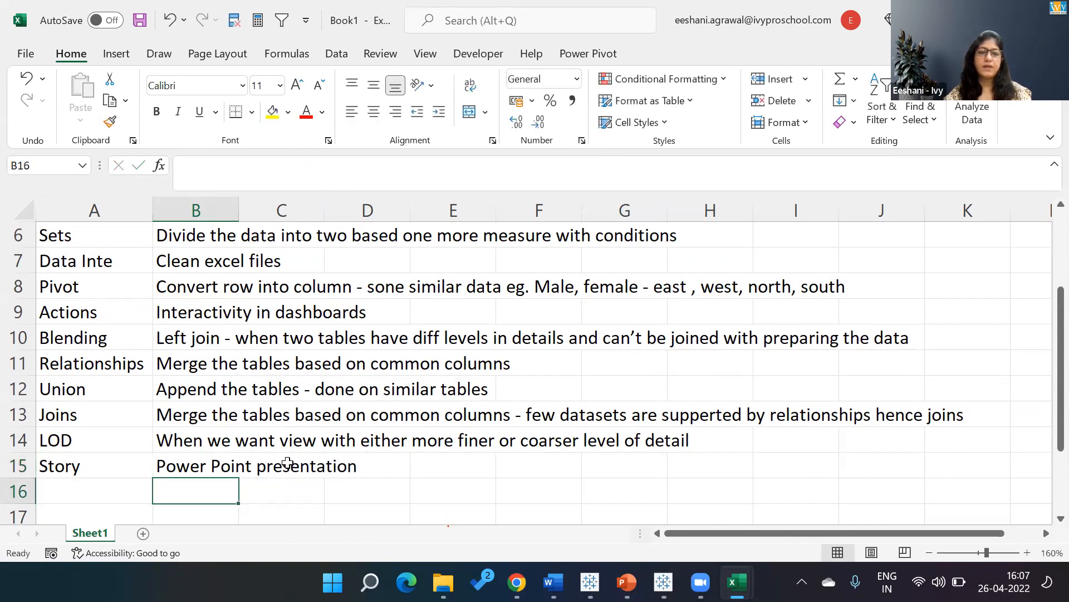
Add the term "Dashboard" in cell A16, directly below Story.
key(Left)
text(Dashba)
key(BackSpace)
text(oard)
key(Return)
Enter the description "Multiple views together" in cell B16 beside Dashboard and return to the start of the definitions list.
key(Up)
key(Right)
text(Multi)
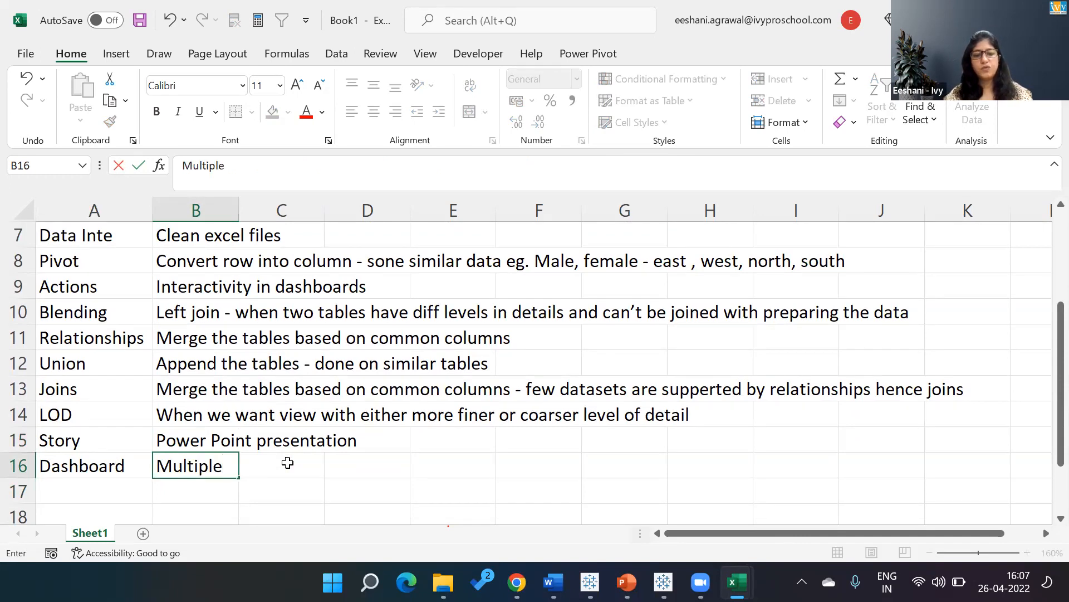
text(voew)
key(BackSpace)
key(BackSpace)
key(BackSpace)
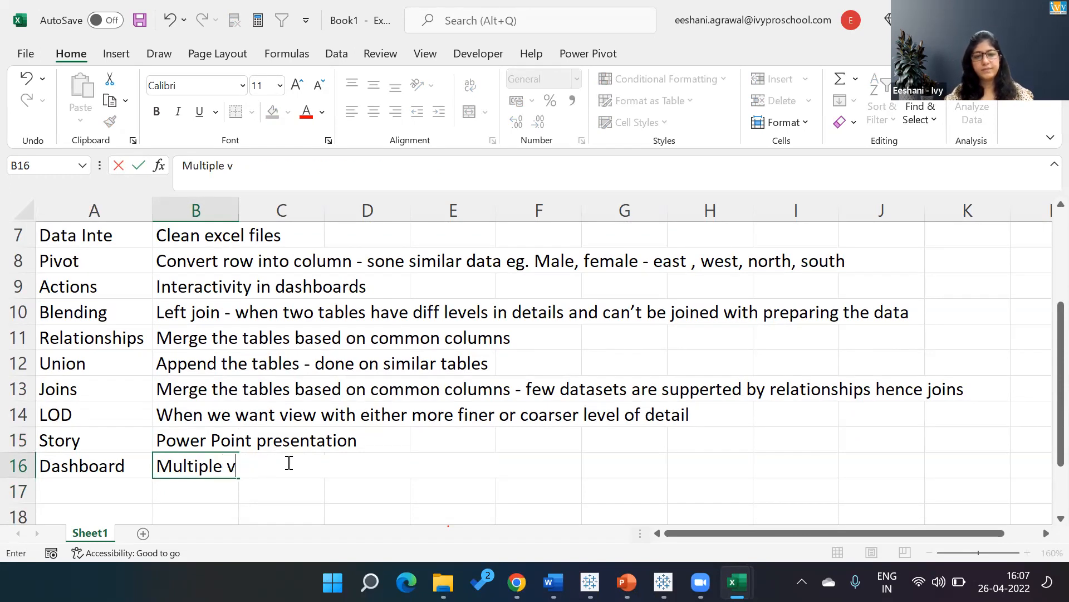
text(iews tog)
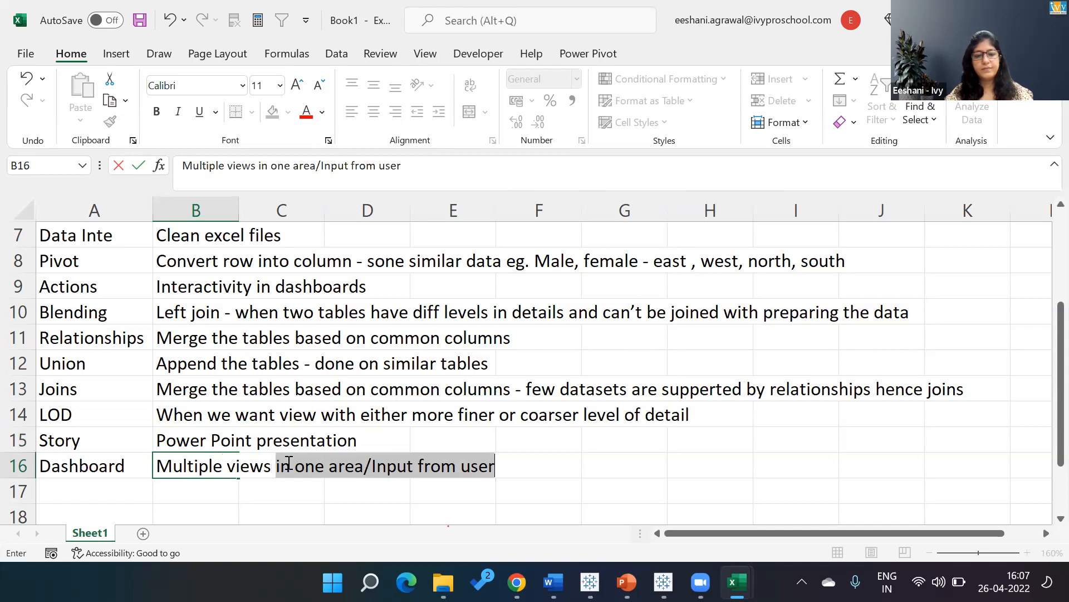
text(ether)
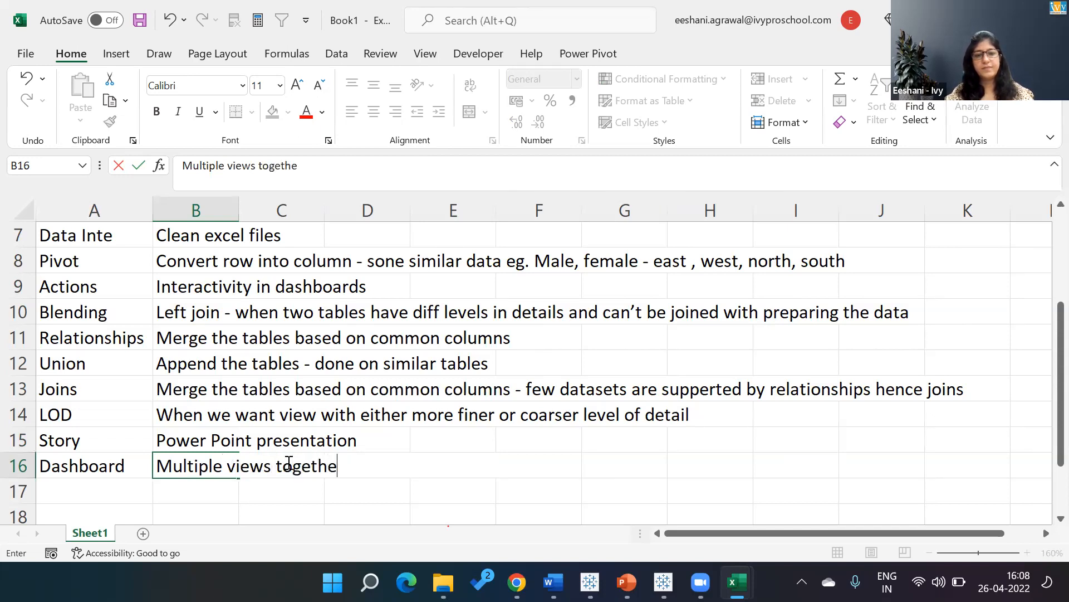
key(Return)
key(Up)
key(Up)
key(Up)
key(Up)
key(Up)
key(Up)
key(Up)
key(Up)
key(Up)
key(Up)
key(Up)
key(Up)
key(Up)
key(Up)
key(Up)
key(Up)
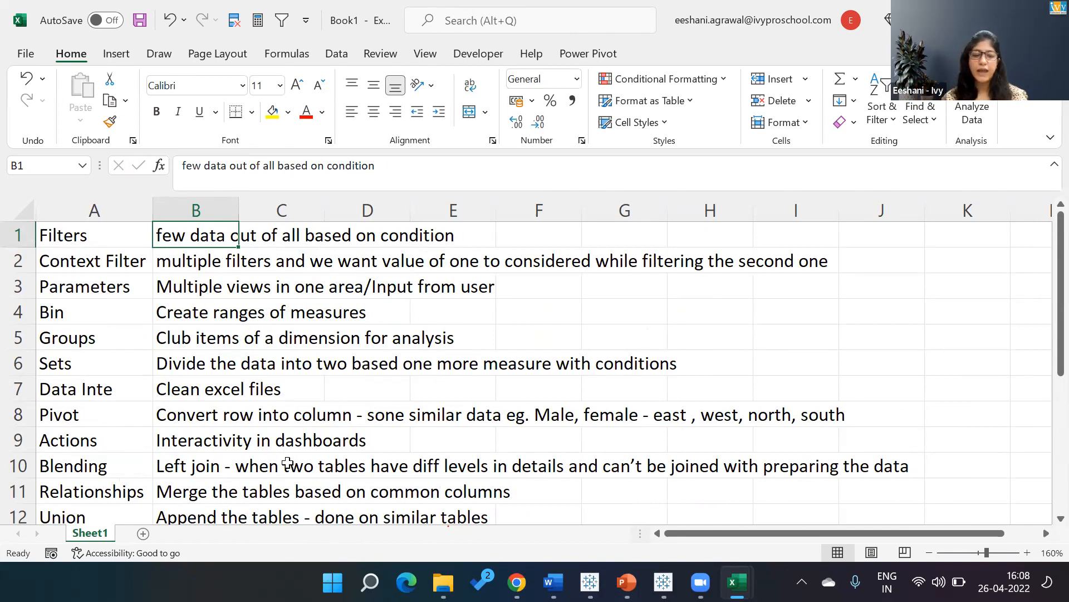
Switch to the Chrome window showing the Teachable course admin page.
key(super+Tab)
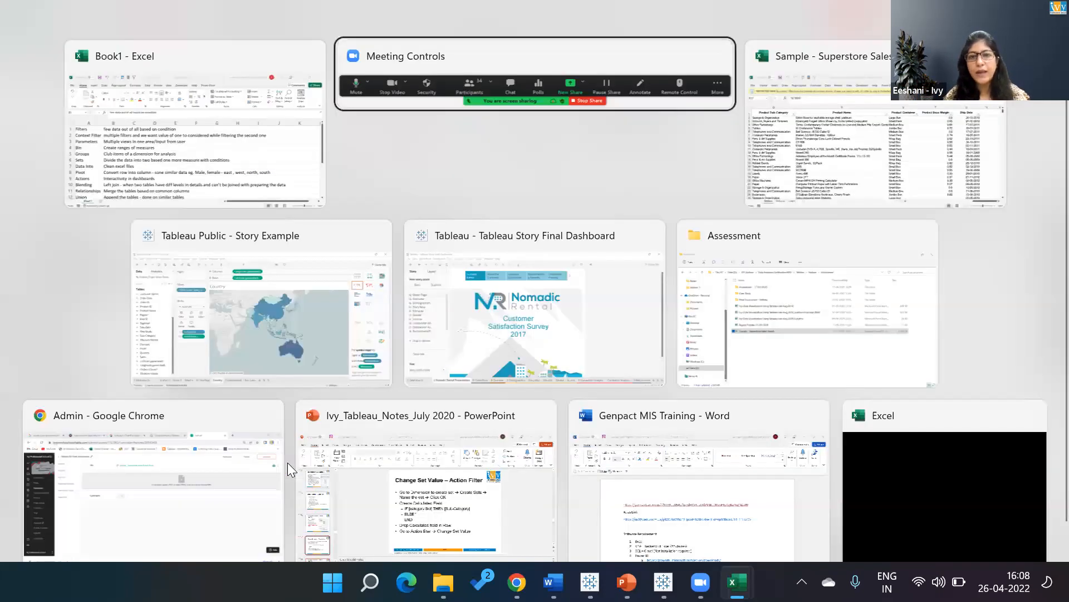
key(Down)
key(Down)
key(Left)
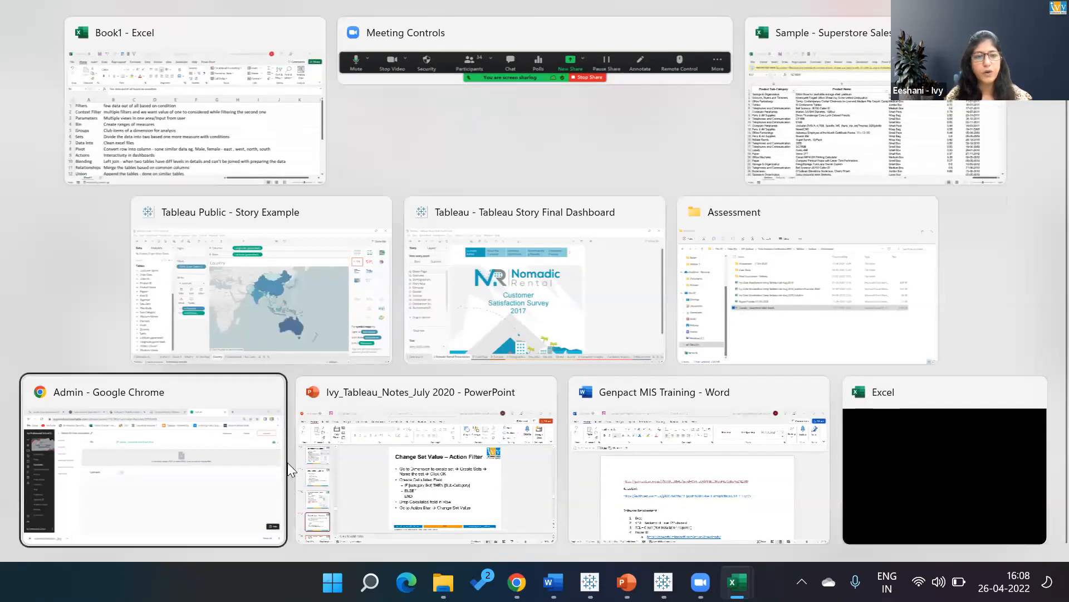
key(Return)
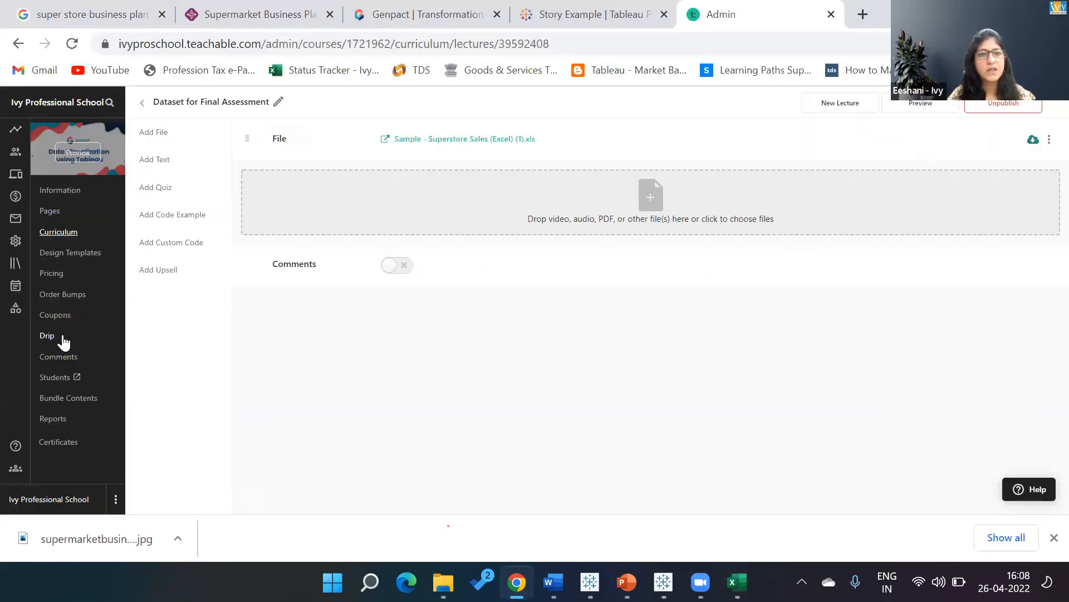
Go back to the course curriculum, open the Reading Material lecture and view its Tableau cheat sheet PDF.
click(142, 104)
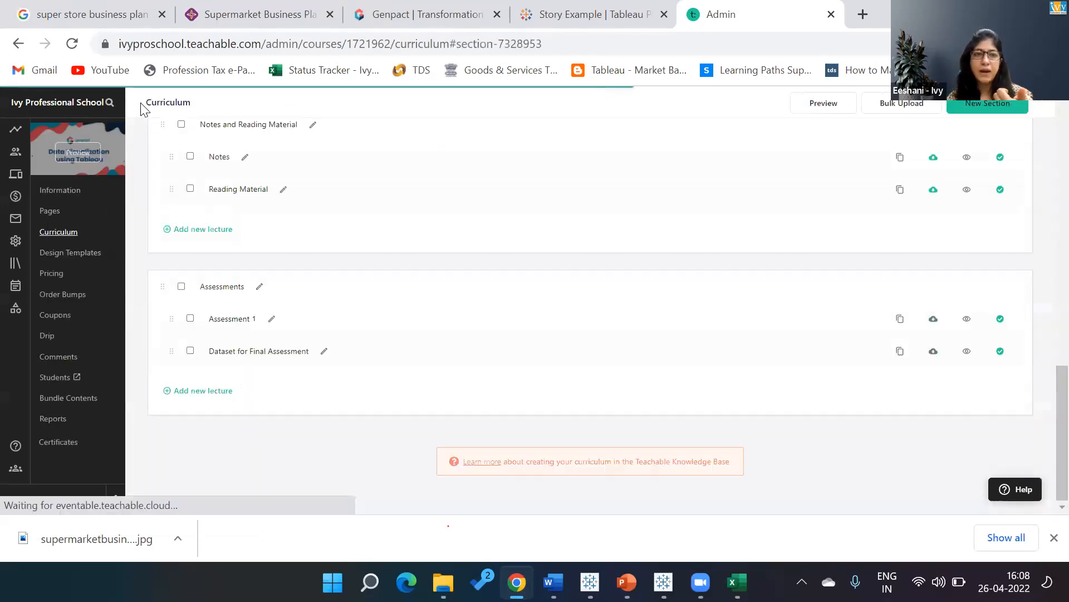
click(234, 191)
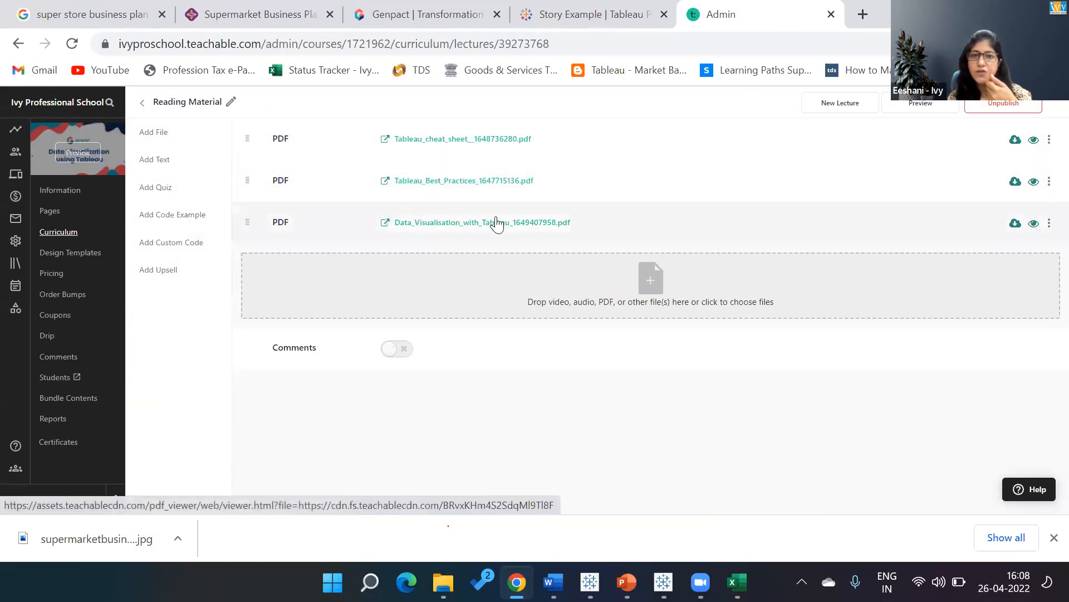
click(439, 141)
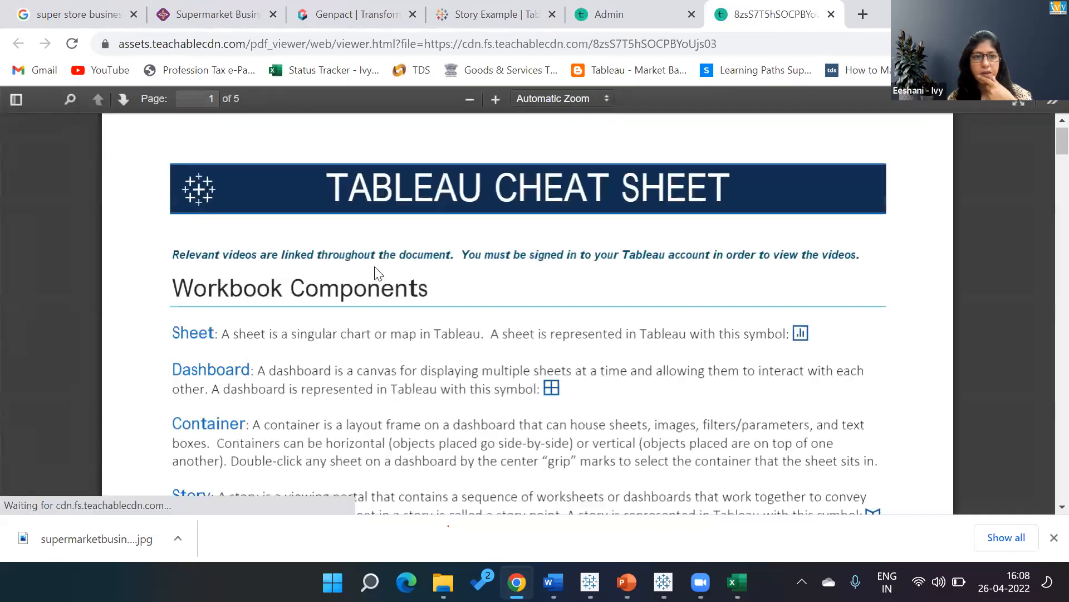
Review the Tableau cheat sheet's sections on workbook components, interface, data, filters, grouping and other terminology, and close the PDF.
scroll(377, 273, down, 3)
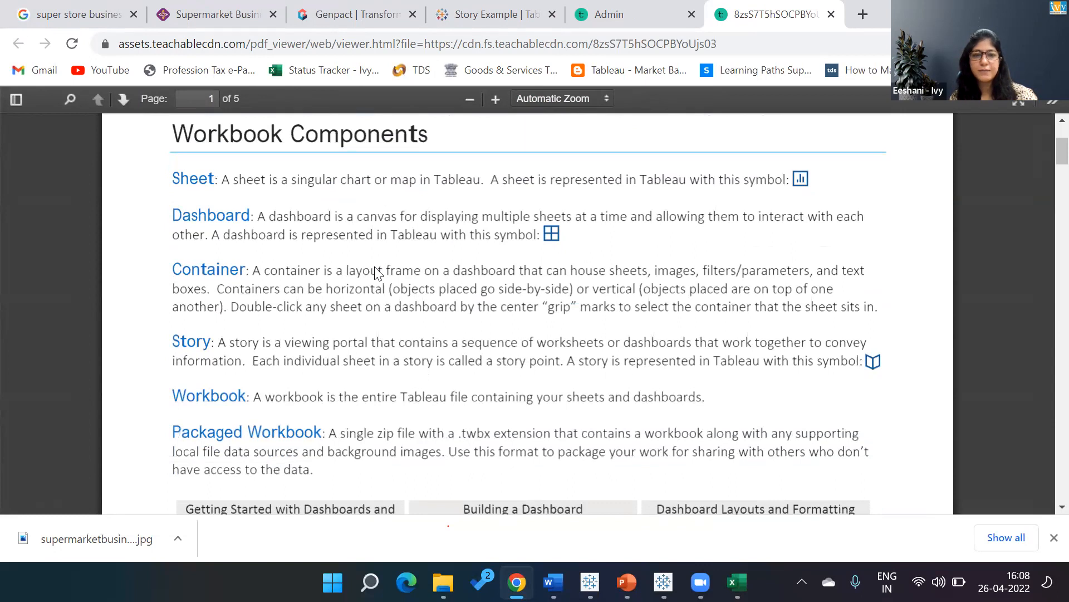
scroll(377, 273, down, 2)
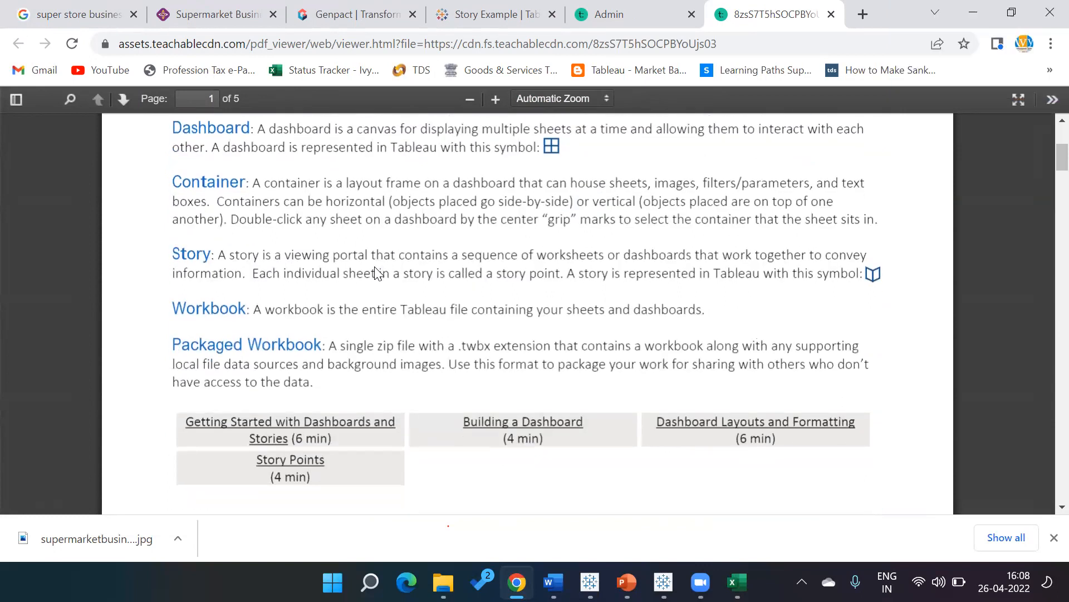
scroll(378, 273, down, 6)
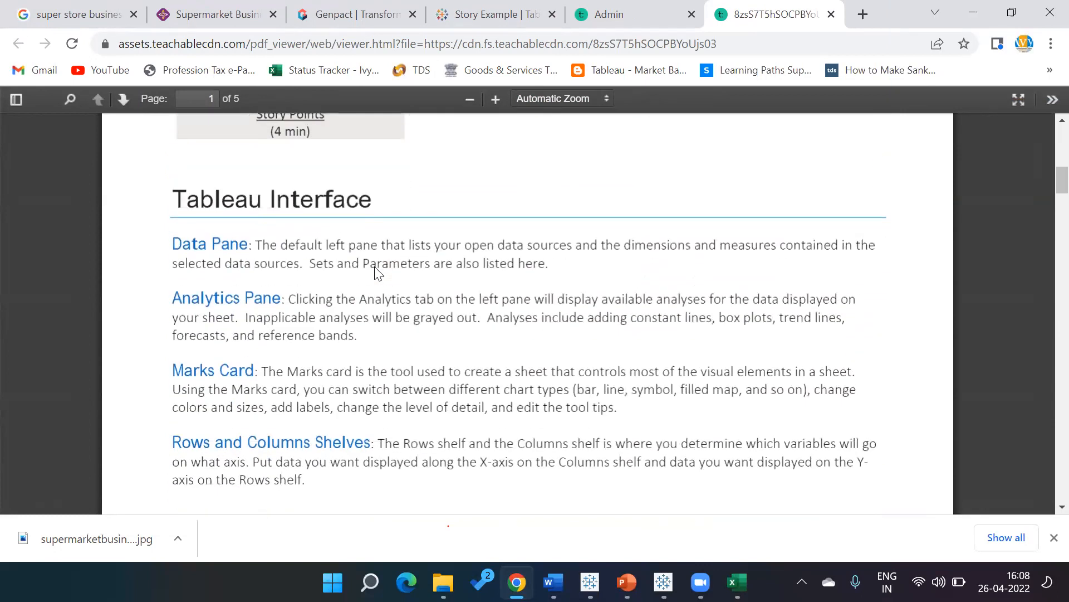
scroll(376, 272, down, 8)
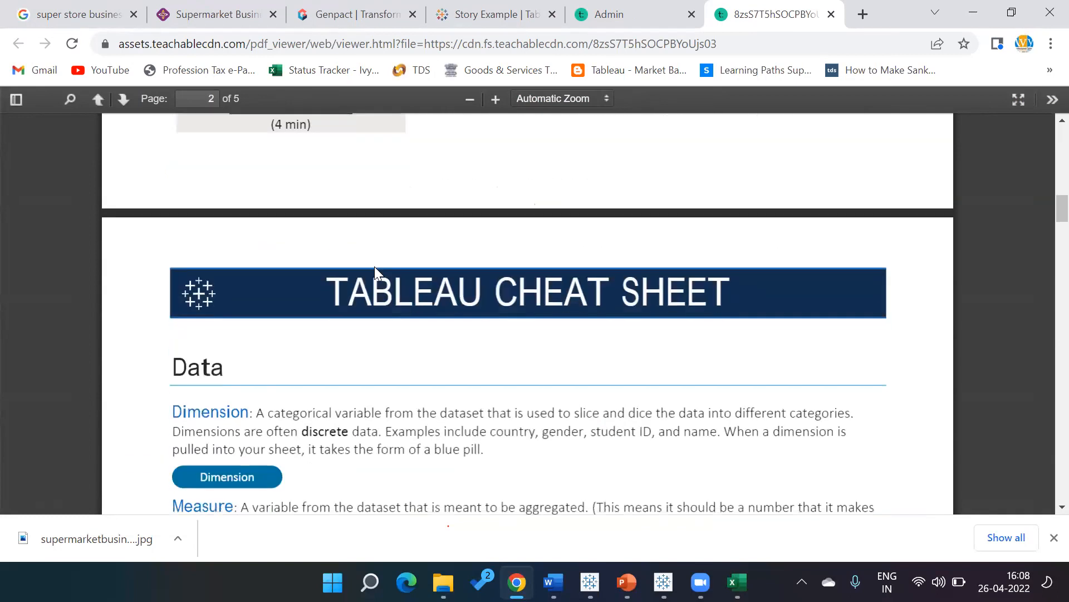
scroll(376, 272, down, 7)
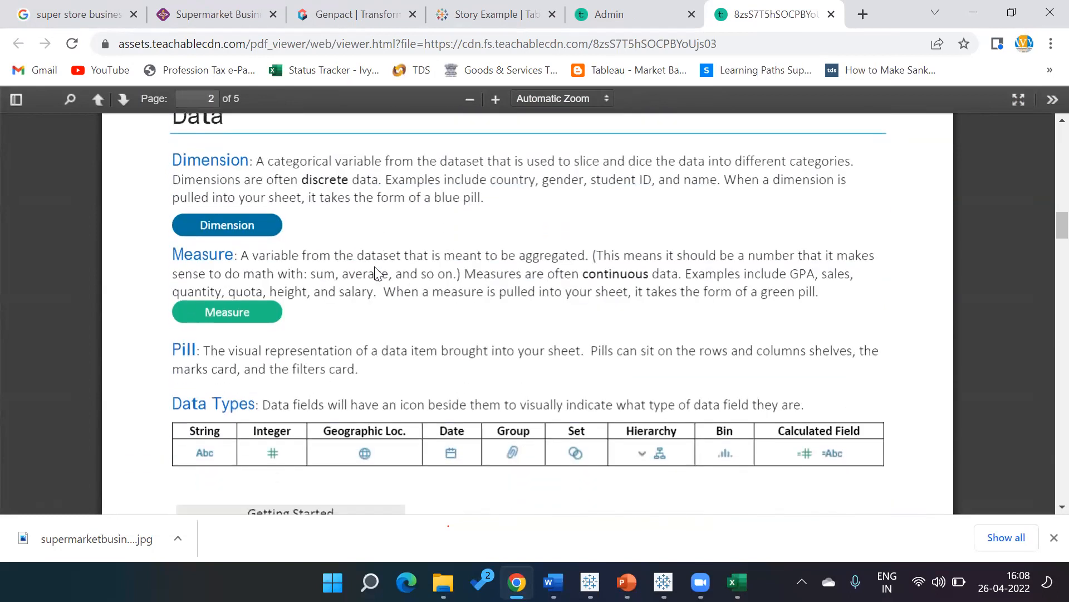
scroll(375, 268, down, 5)
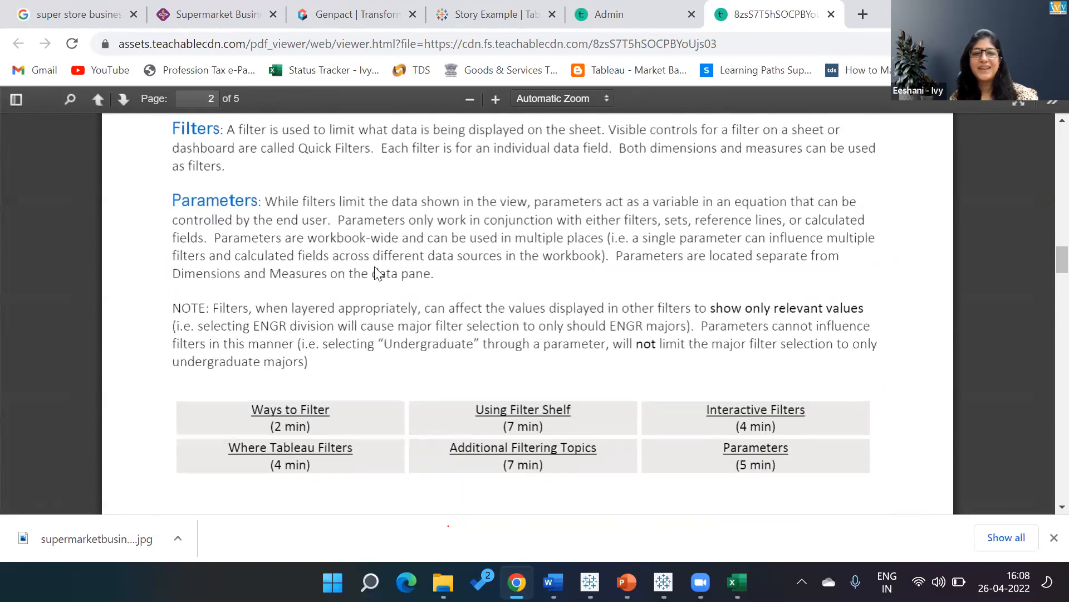
scroll(376, 273, down, 5)
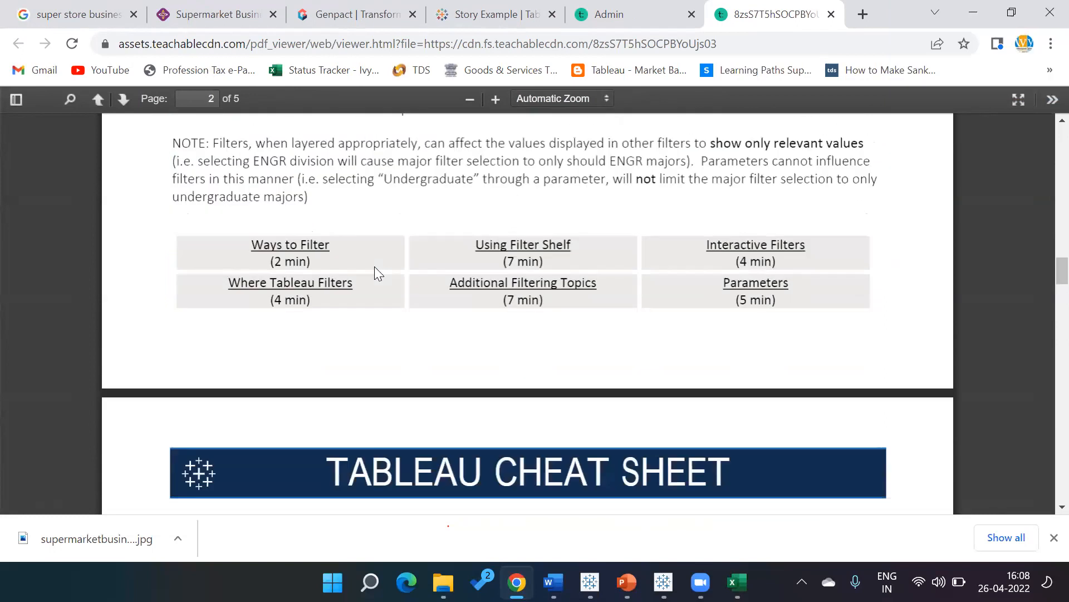
scroll(376, 273, down, 11)
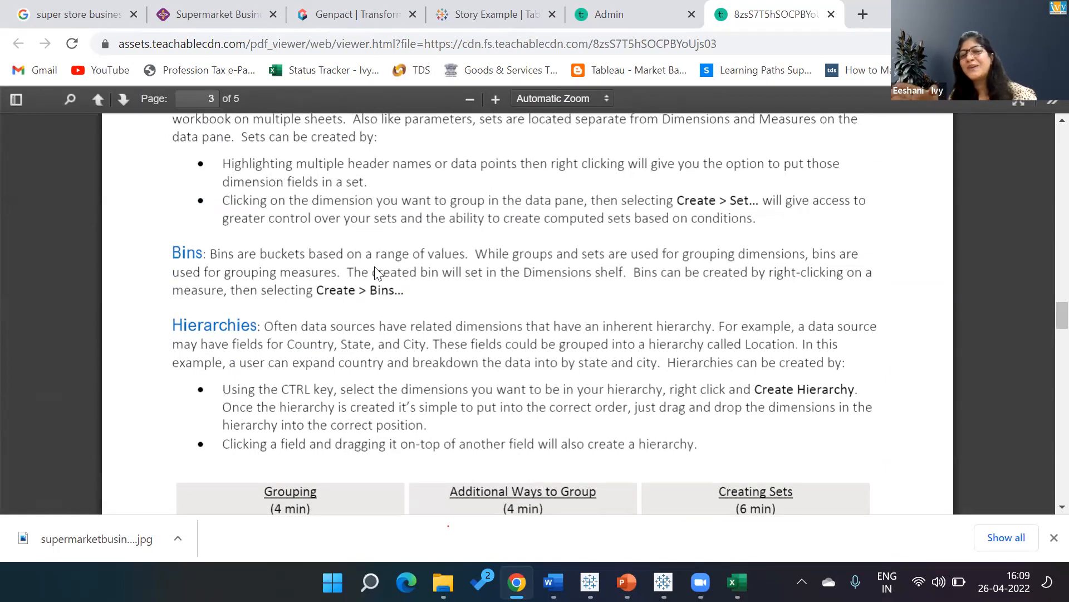
scroll(374, 272, down, 7)
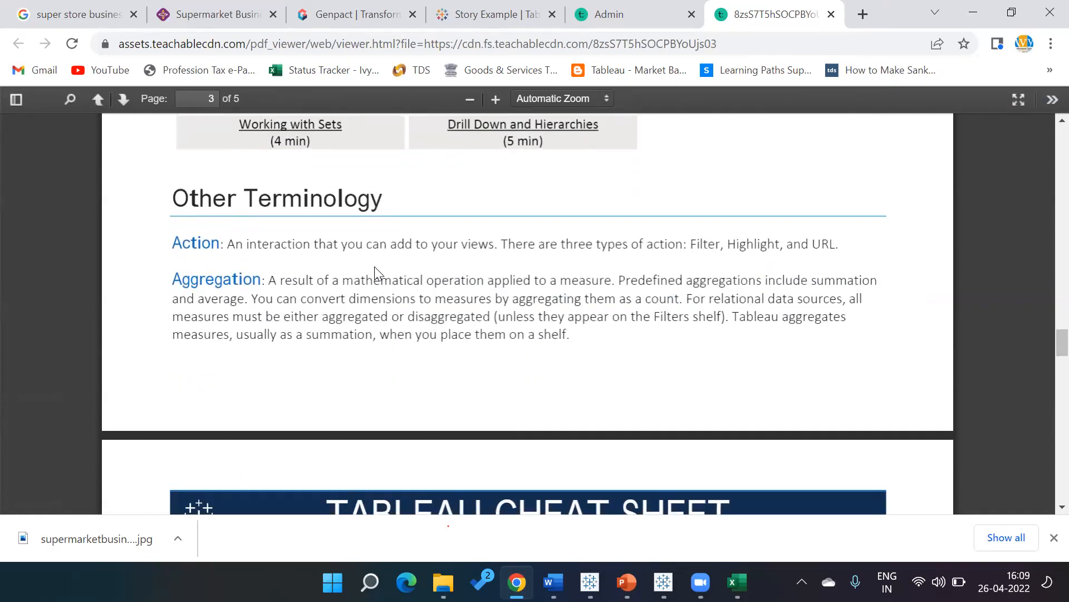
scroll(374, 272, down, 8)
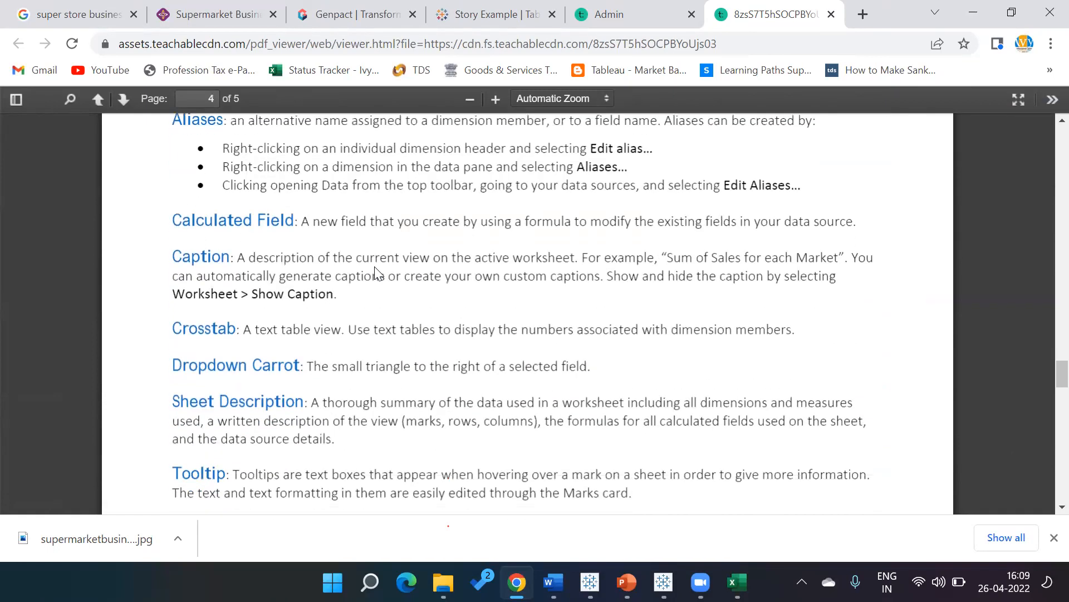
scroll(376, 273, down, 1)
scroll(379, 273, down, 5)
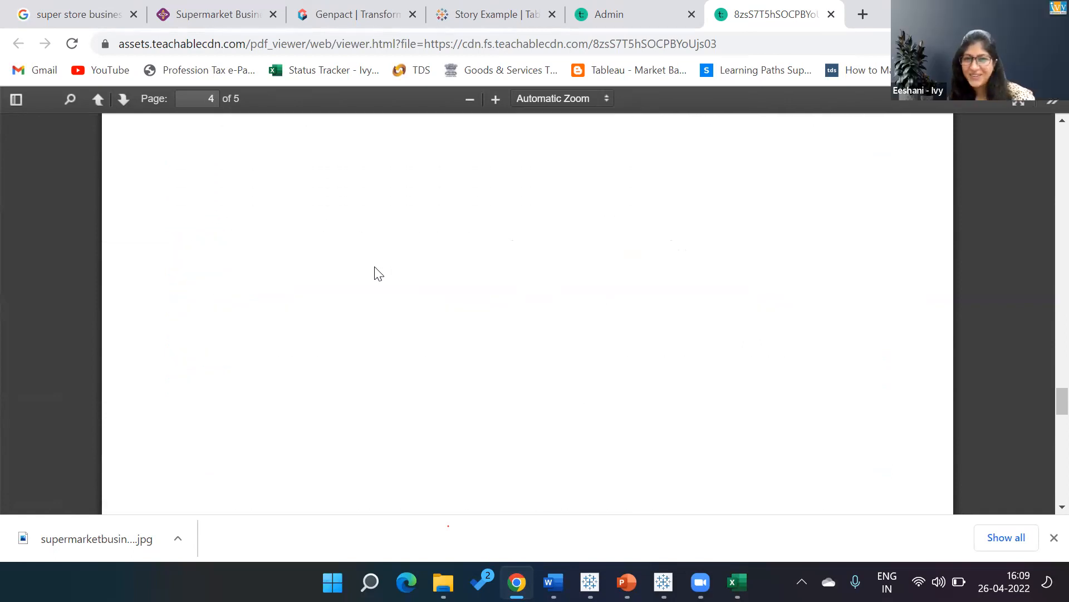
scroll(375, 273, up, 12)
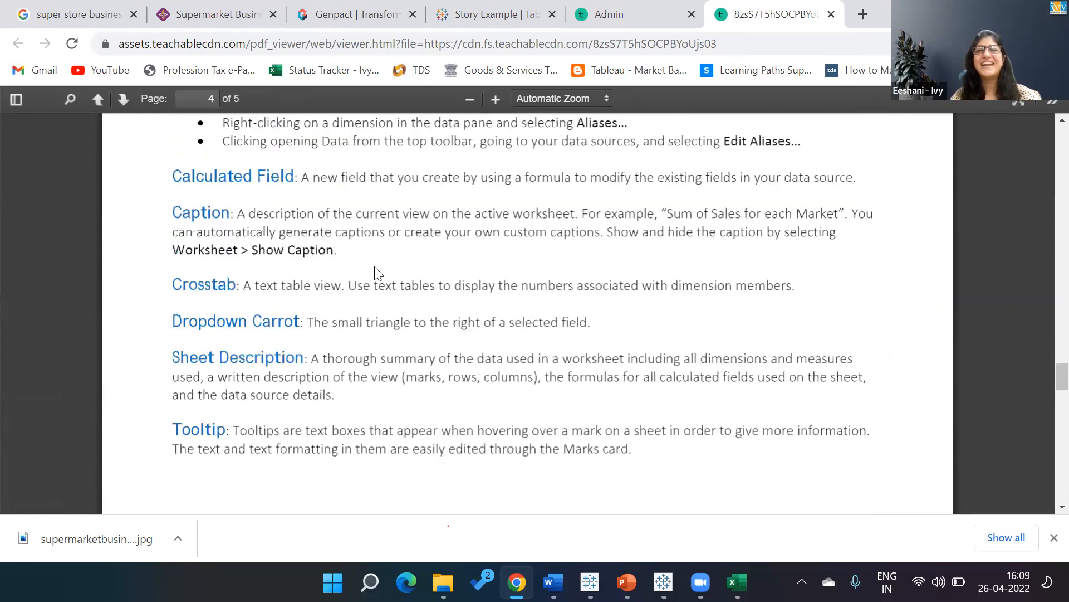
scroll(374, 266, up, 20)
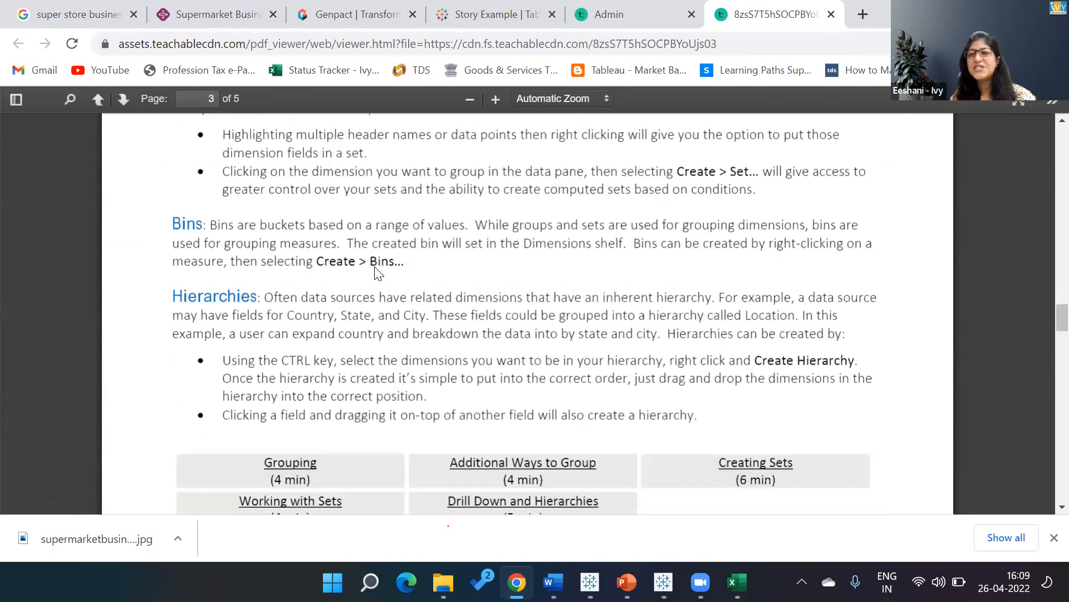
scroll(375, 267, up, 20)
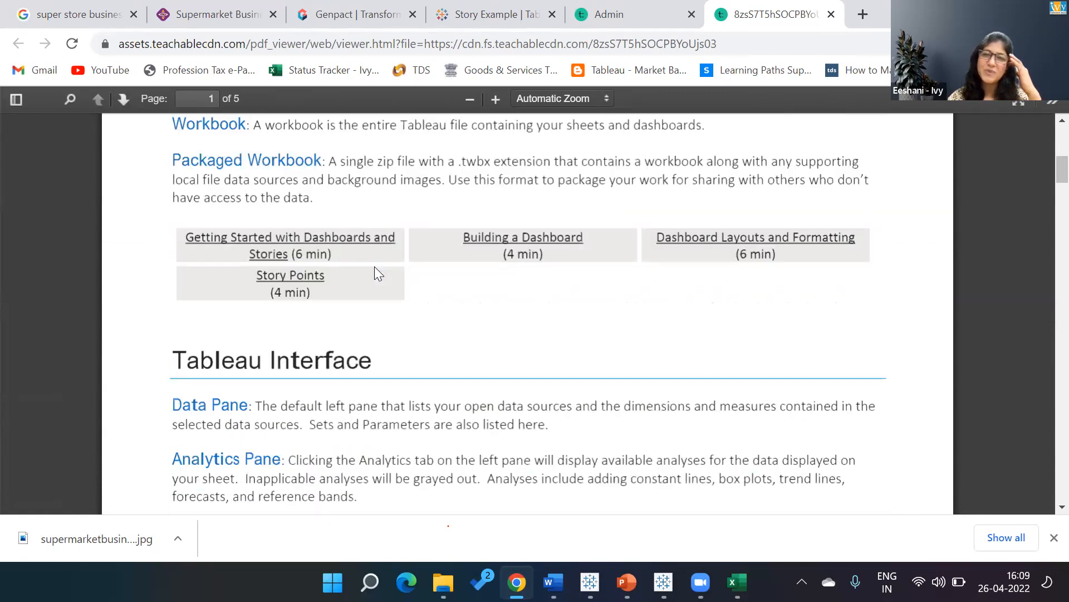
click(831, 14)
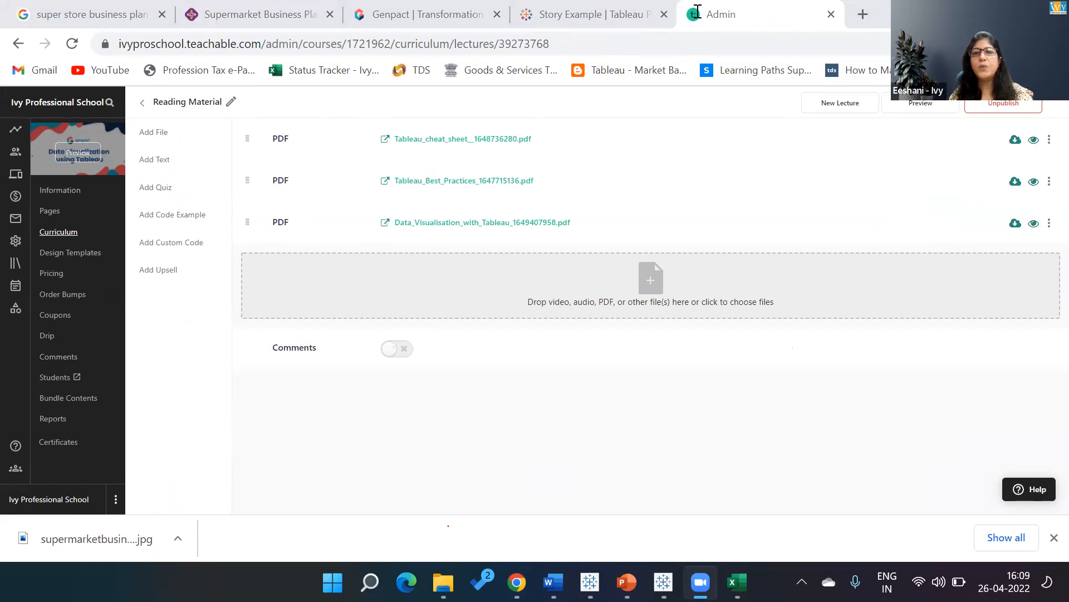
Search Google in a new tab for "andy kriebel tableau".
click(863, 14)
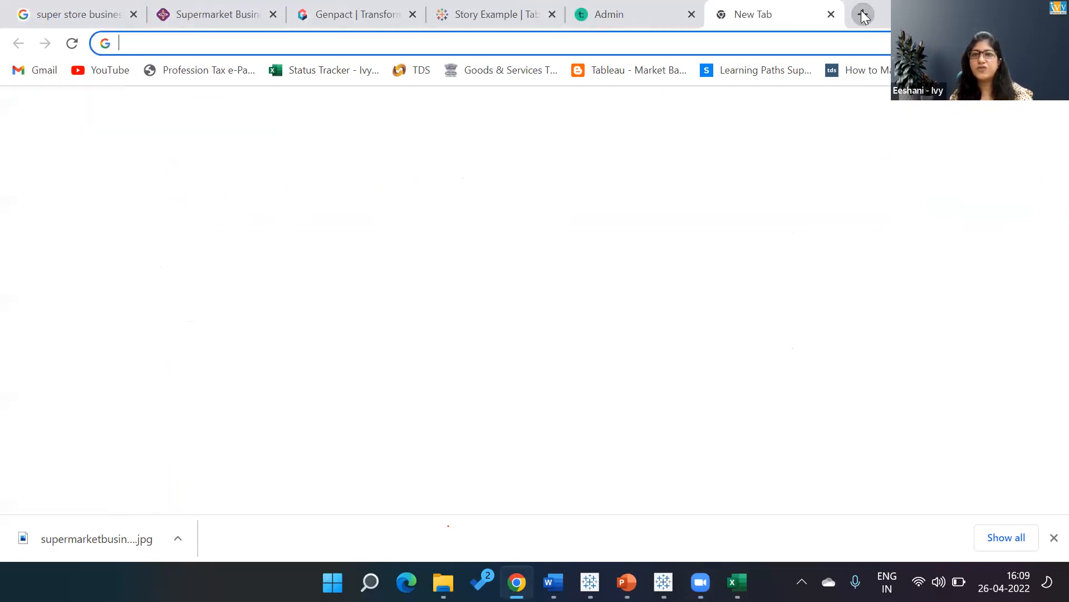
text(ank)
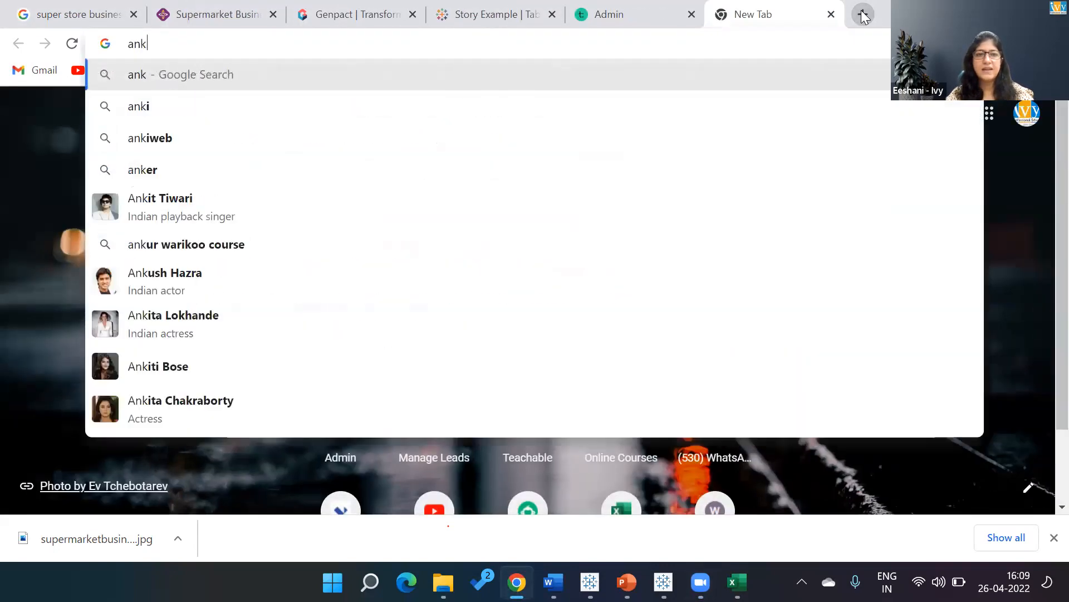
key(BackSpace)
text(dy)
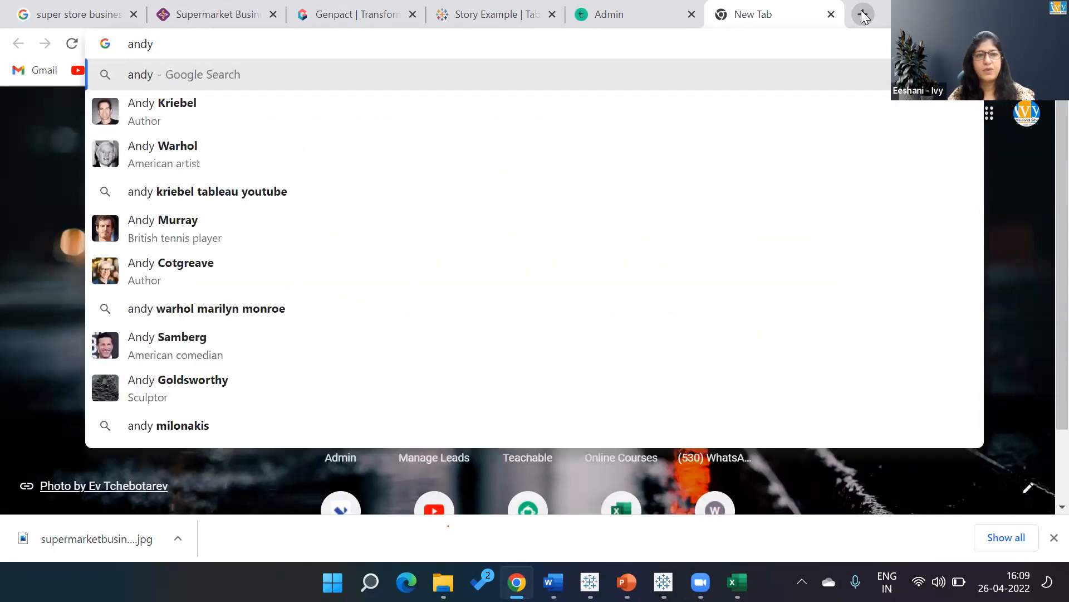
click(165, 107)
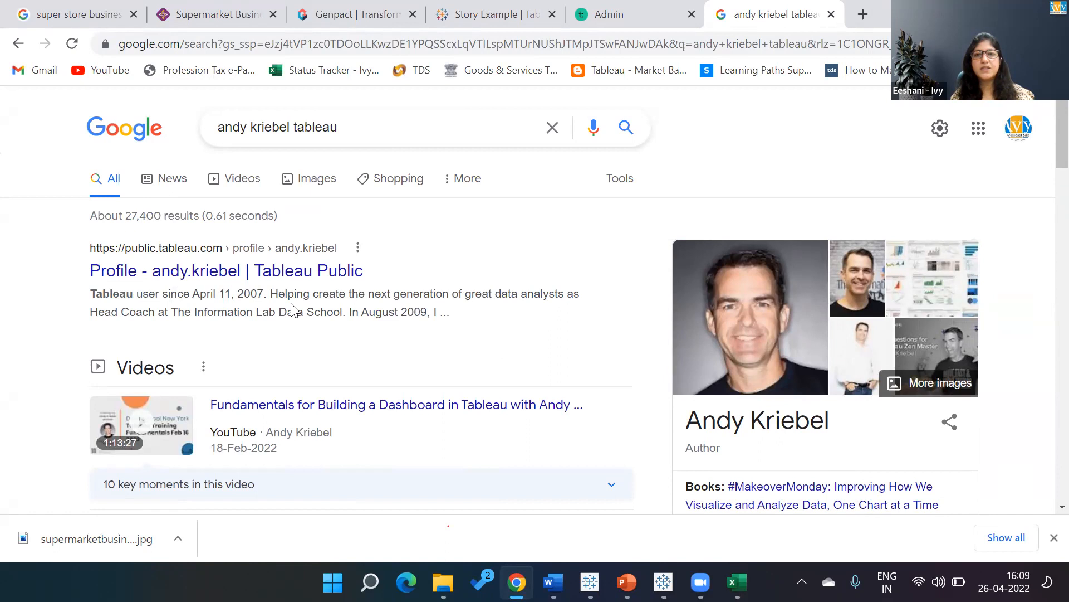
click(556, 144)
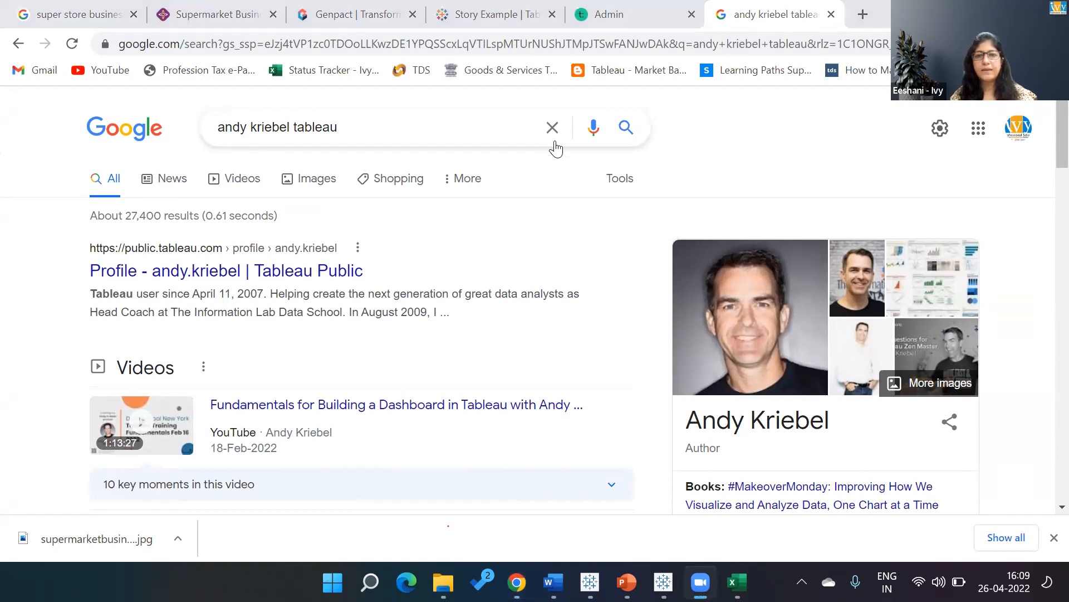